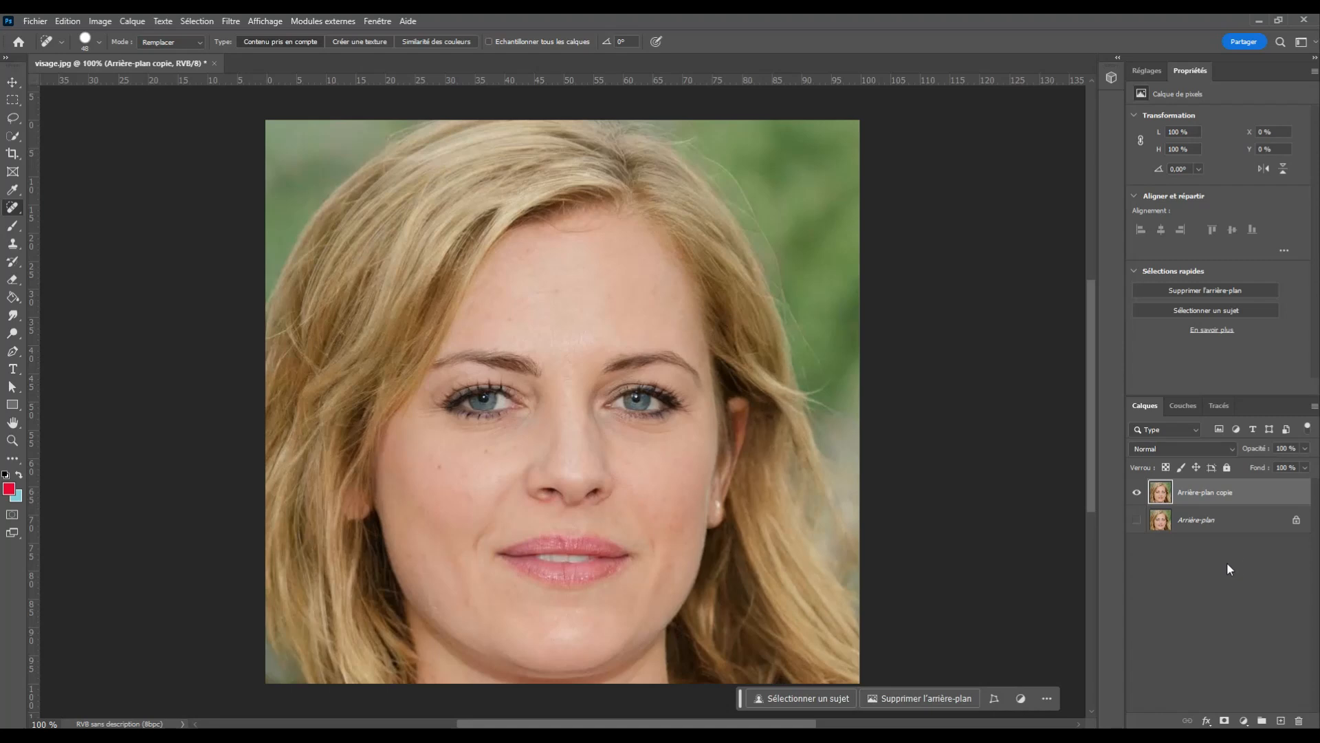
# Open Neural Filters on the boy's portrait and enable the Lissage de la peau filter.
pyautogui.click(235, 22)
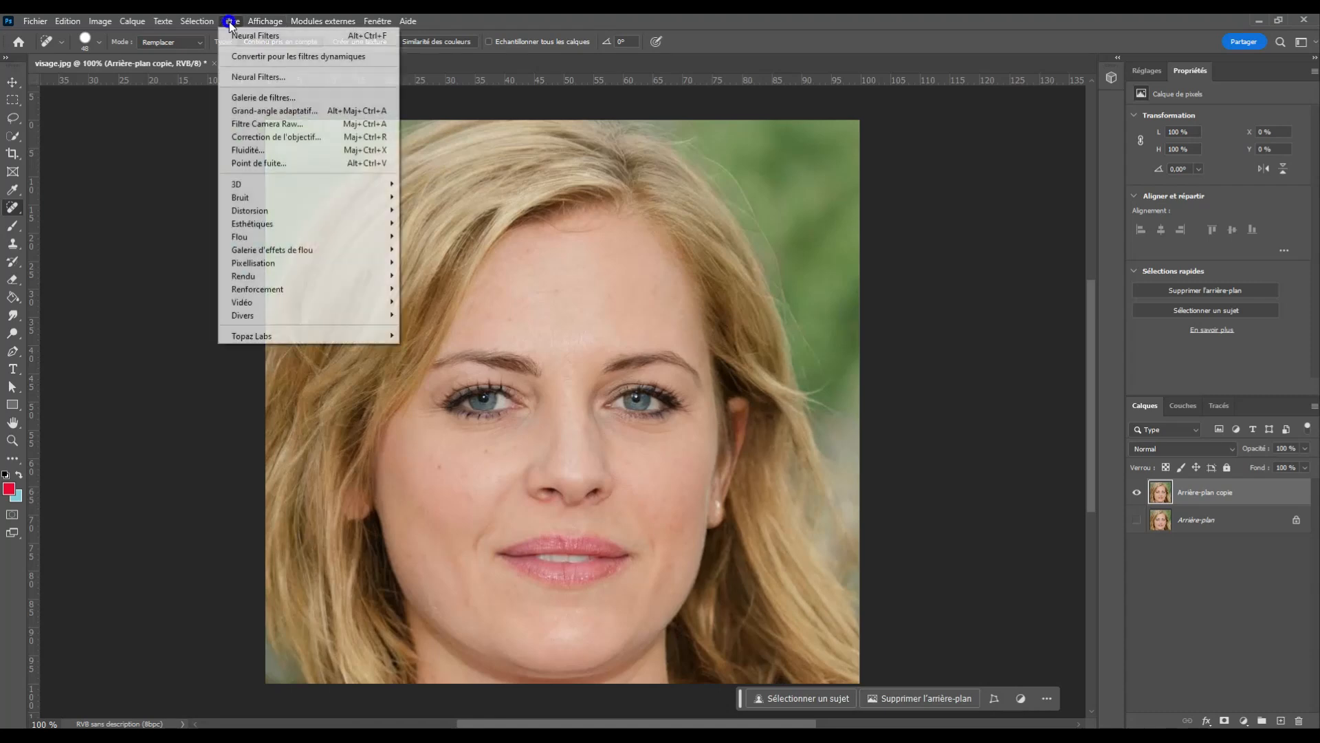
pyautogui.click(296, 78)
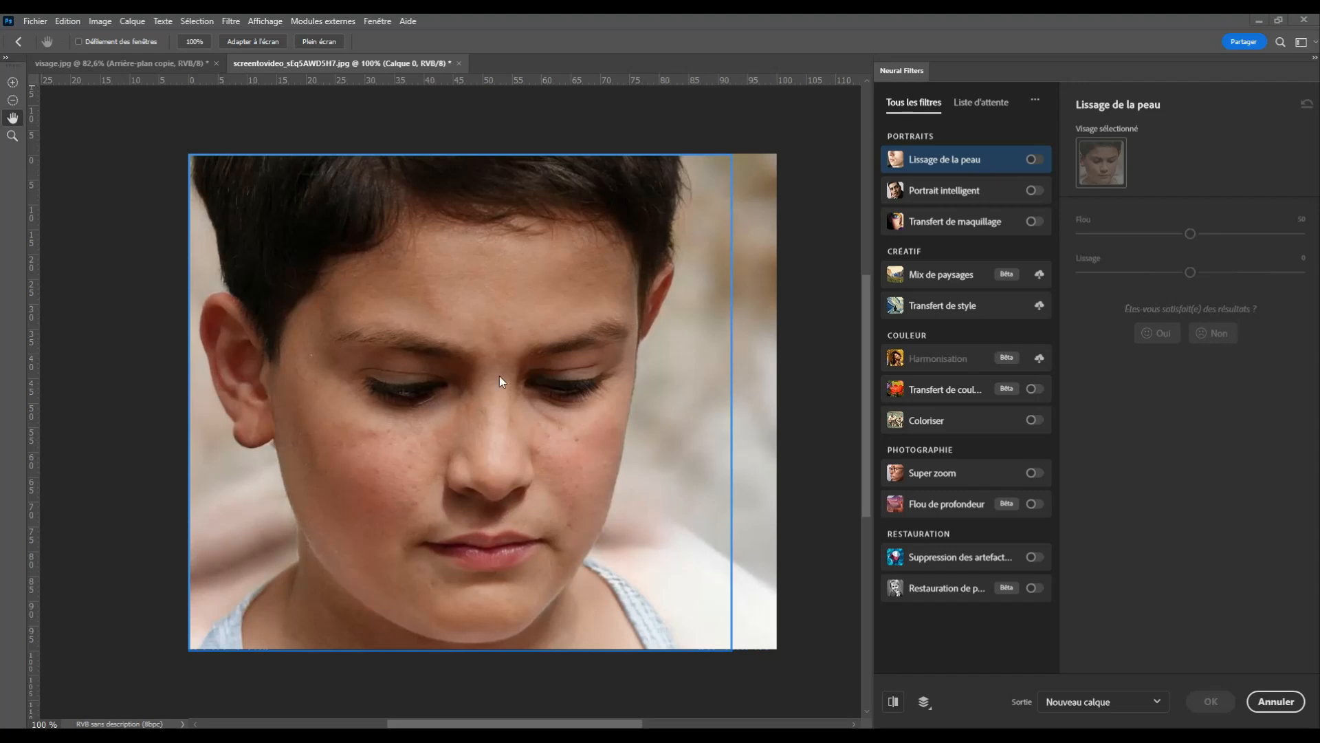
pyautogui.scroll(8, 406, 535)
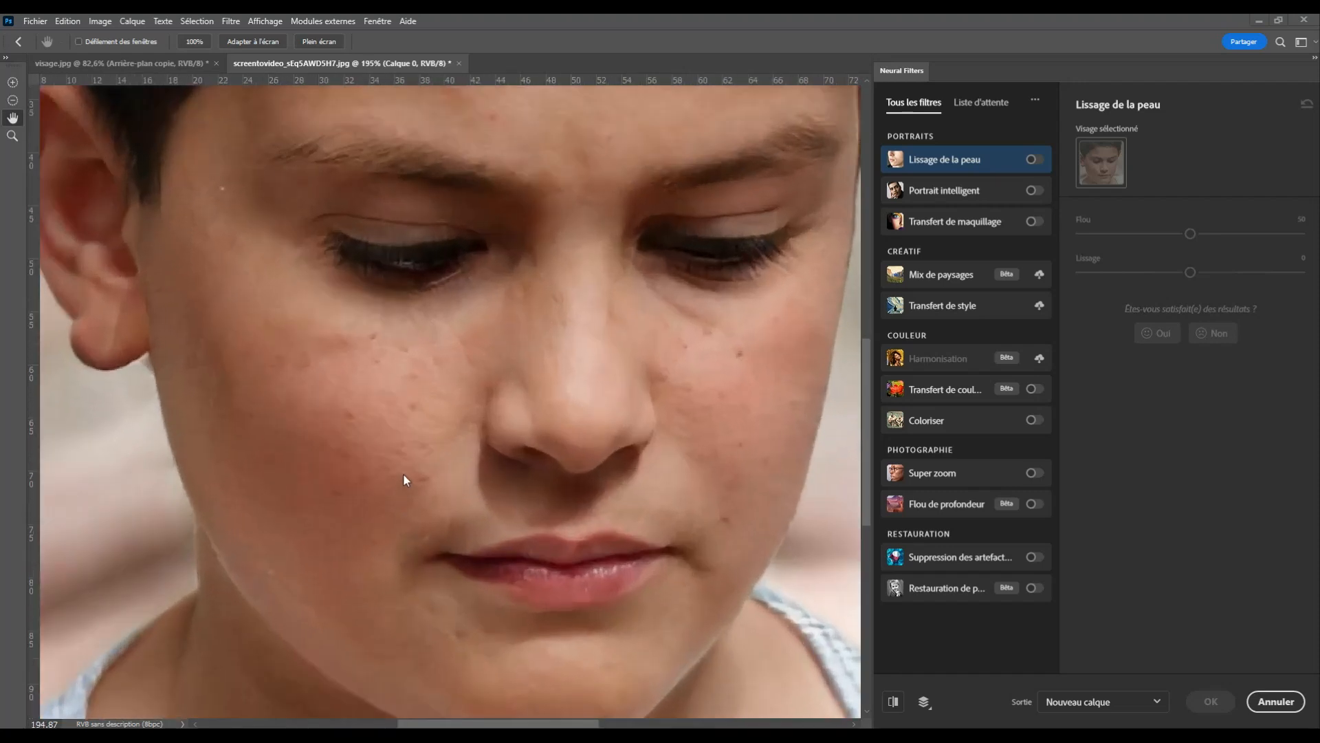
pyautogui.scroll(-3, 541, 322)
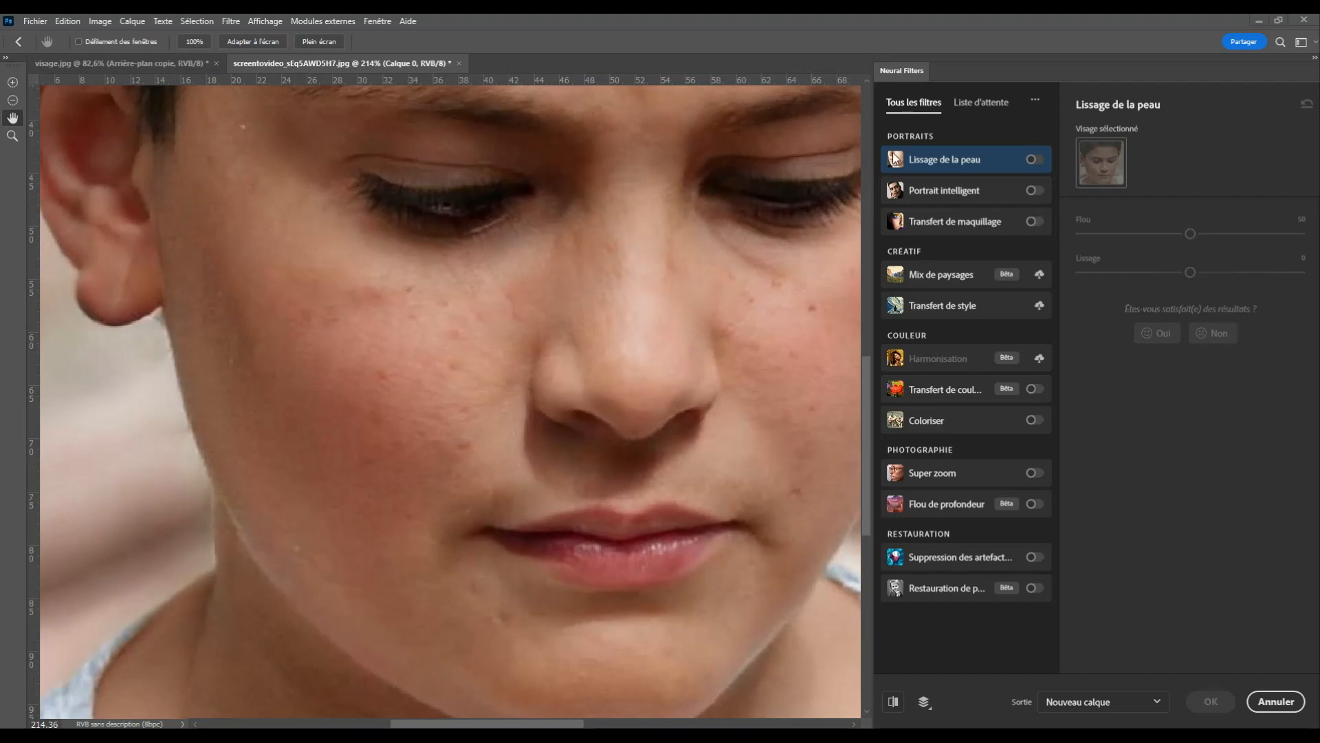
pyautogui.scroll(-2, 707, 355)
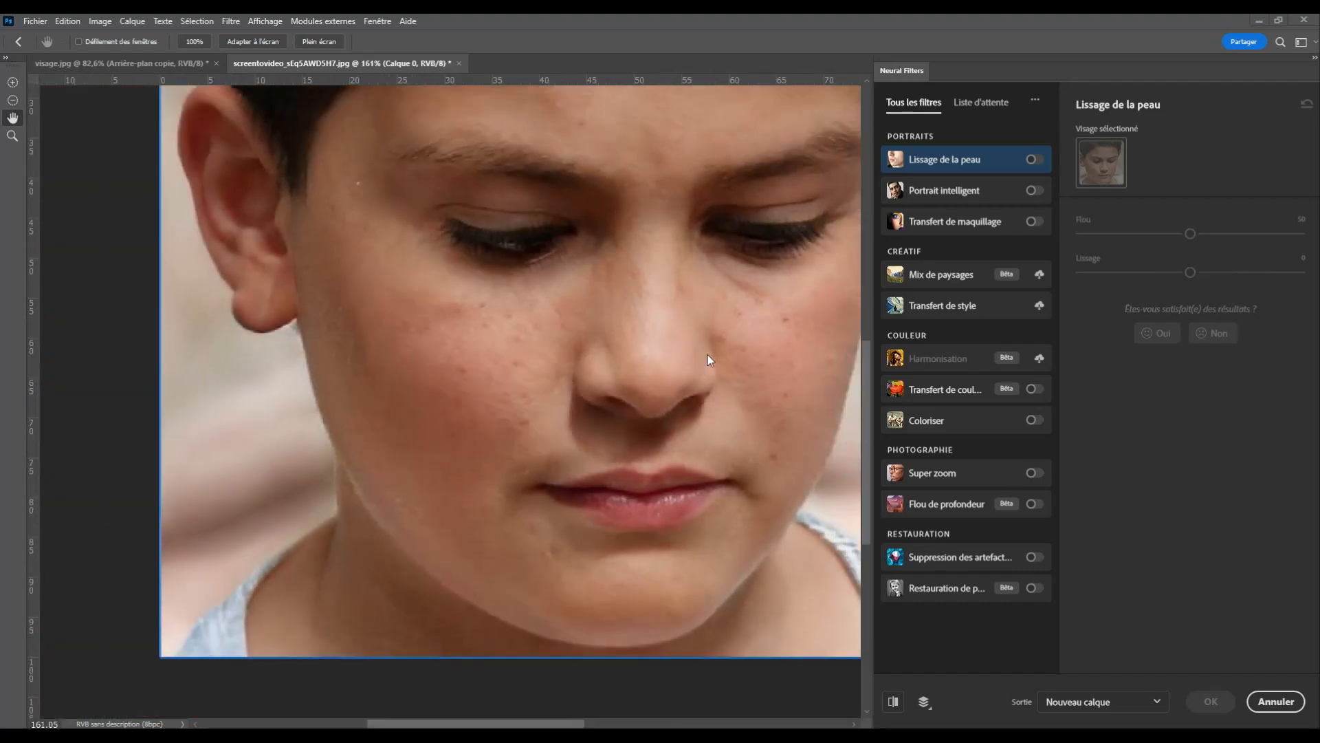
pyautogui.scroll(3, 707, 355)
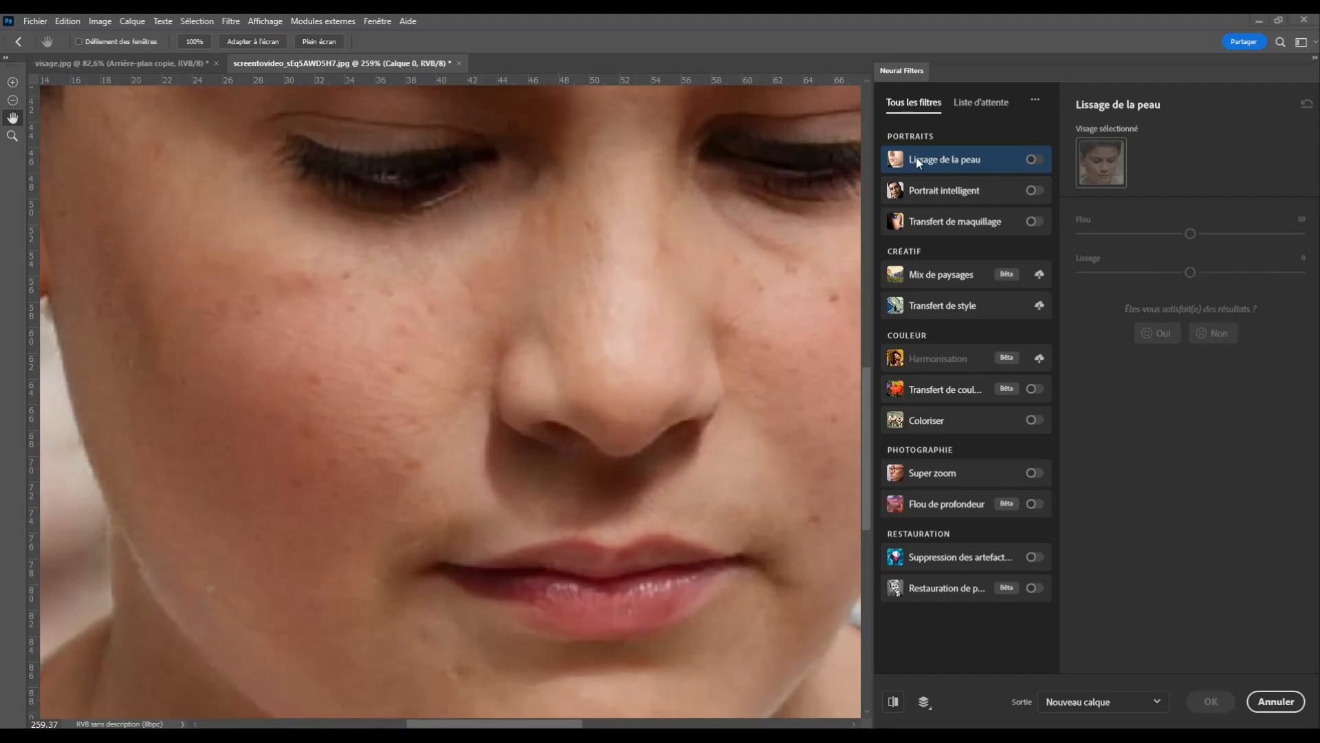
pyautogui.click(1033, 159)
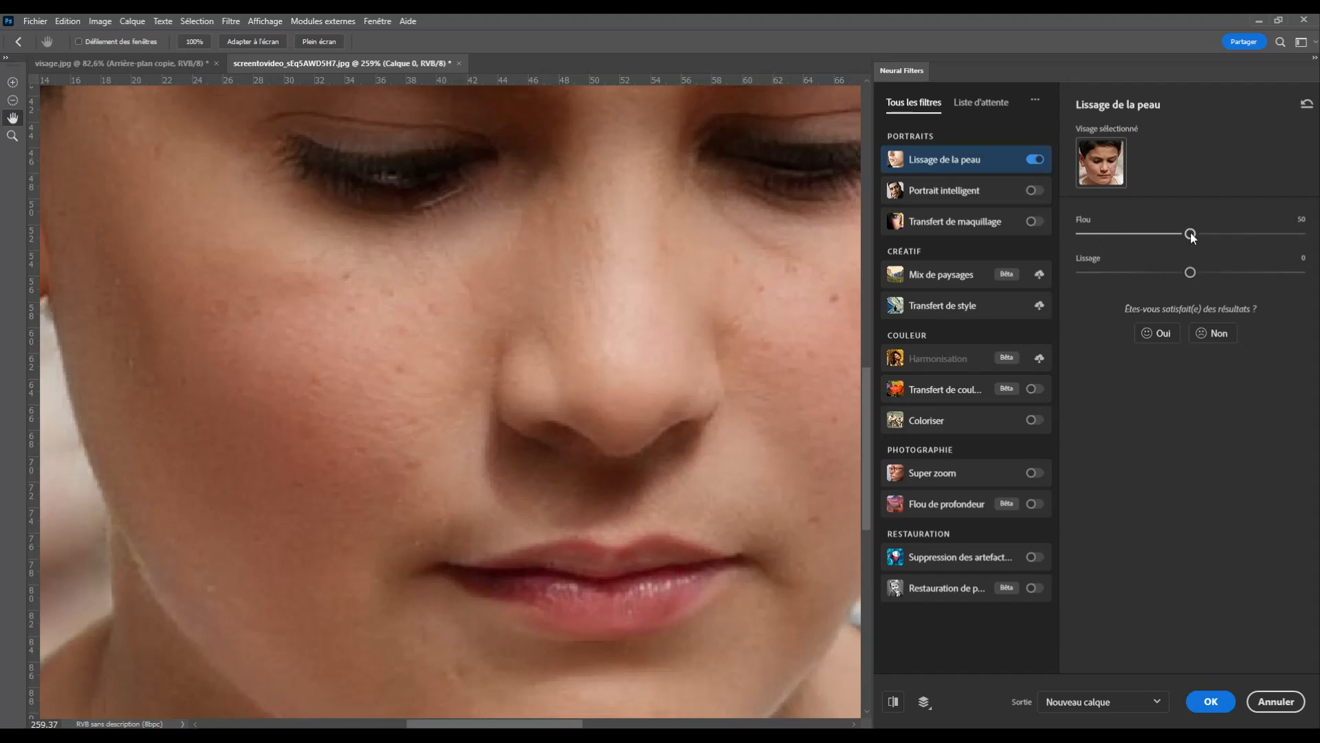
# Try a Flou value of 96 for skin smoothing and compare the face with the filter off and on.
pyautogui.moveTo(1190, 235); pyautogui.dragTo(1136, 235)
pyautogui.moveTo(1093, 235); pyautogui.dragTo(1217, 235)
pyautogui.scroll(-2, 457, 336)
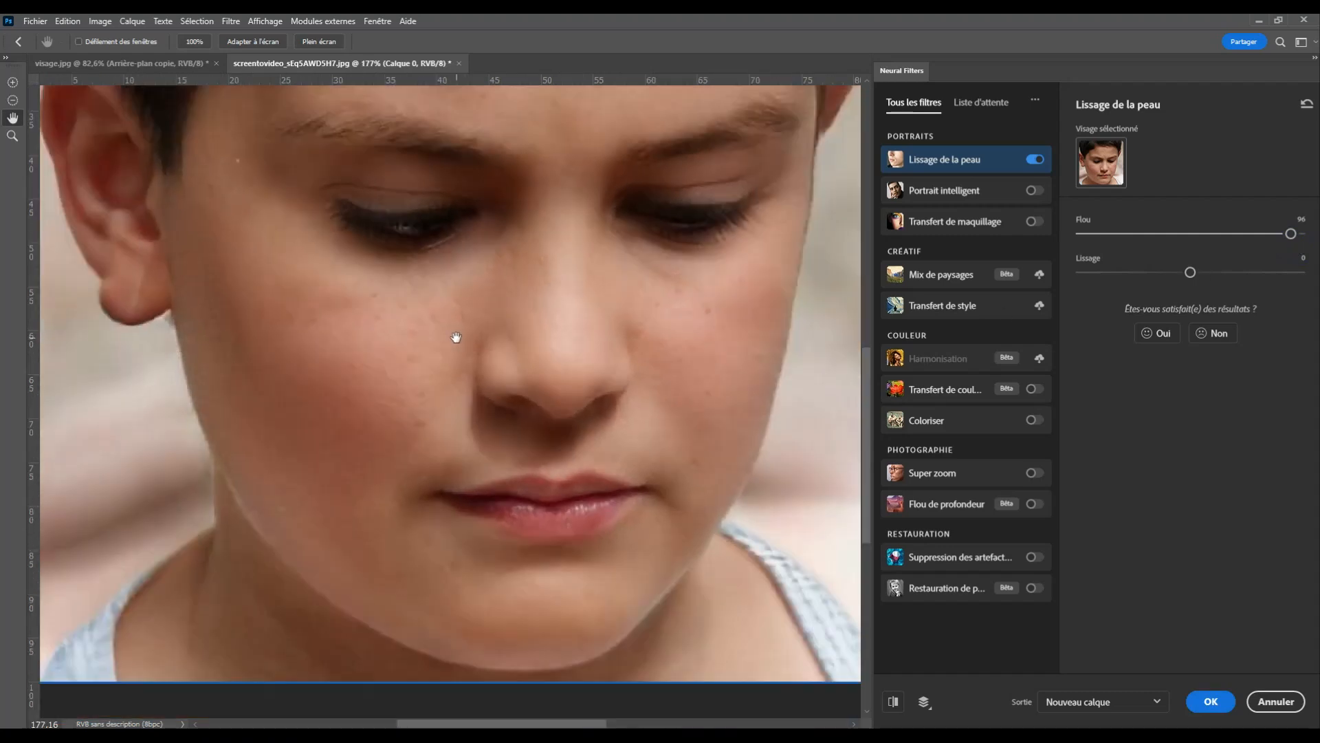
pyautogui.click(1034, 160)
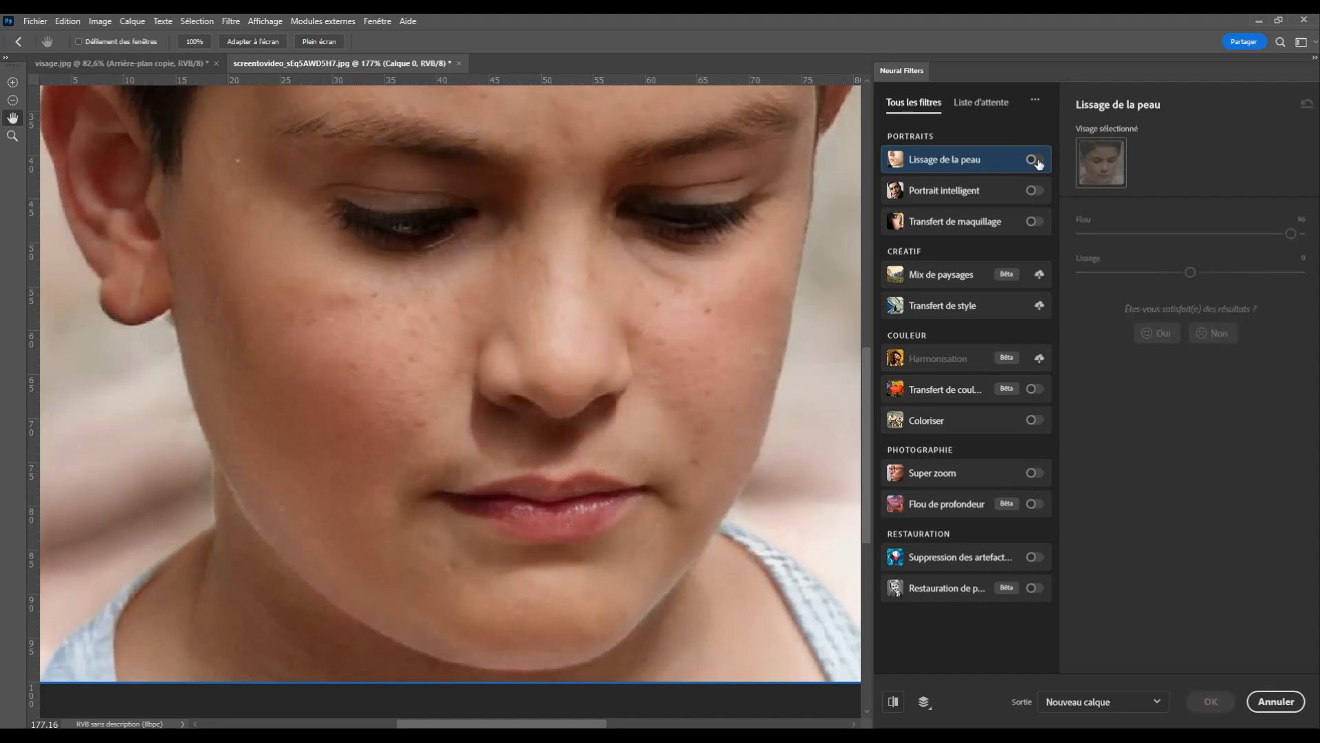
pyautogui.click(1035, 160)
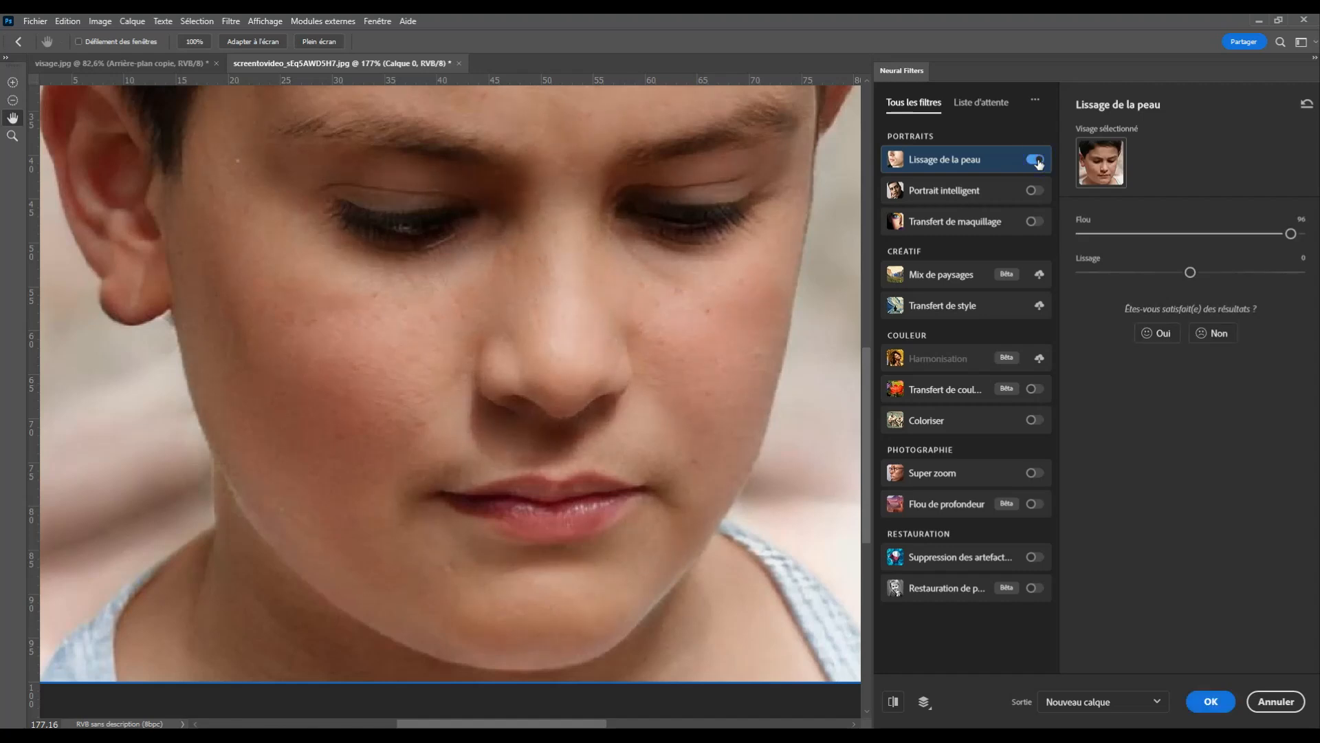
# Try negative Lissage values, and set Flou to 50 and Lissage to +50.
pyautogui.moveTo(1190, 279)
pyautogui.mouseDown()
pyautogui.moveTo(1301, 276)
pyautogui.moveTo(1183, 276)
pyautogui.mouseUp()
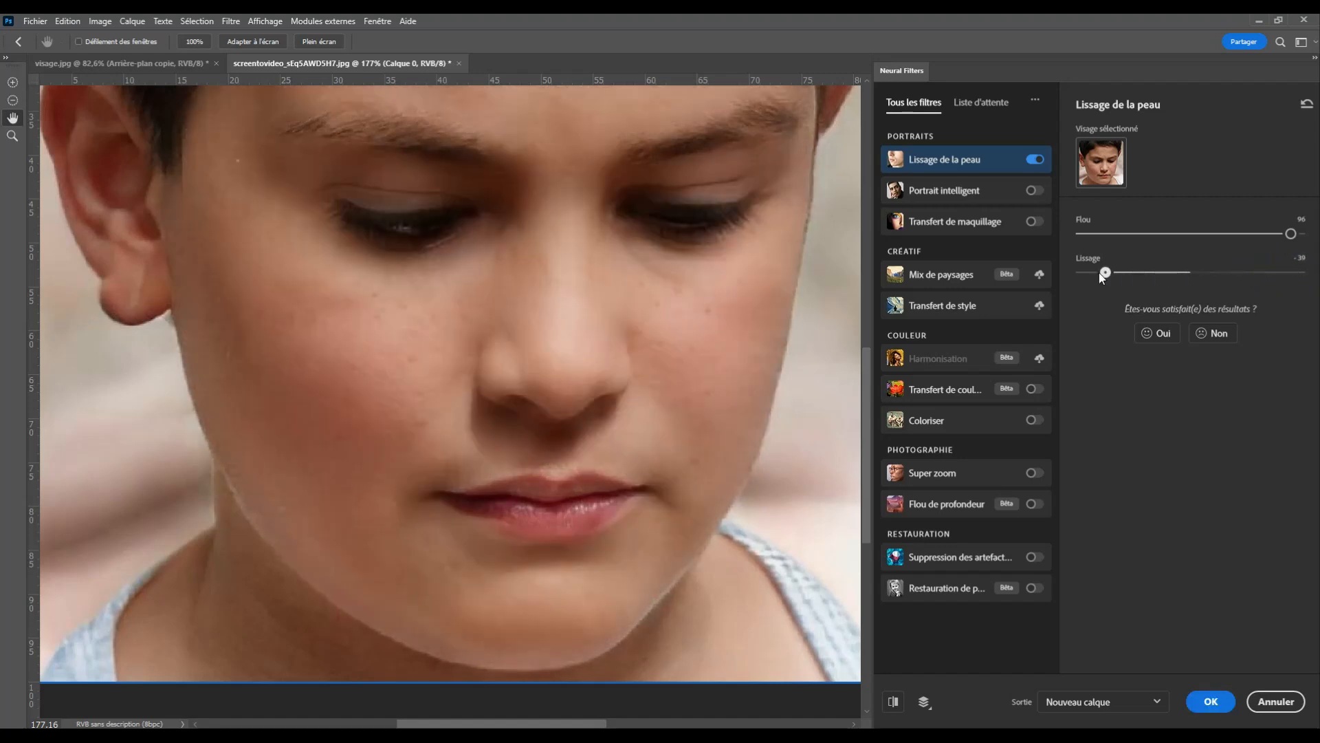
pyautogui.moveTo(1100, 273); pyautogui.dragTo(1082, 275)
pyautogui.moveTo(1107, 275); pyautogui.dragTo(1121, 274)
pyautogui.moveTo(1291, 234); pyautogui.dragTo(1189, 237)
pyautogui.moveTo(1083, 272); pyautogui.dragTo(1309, 282)
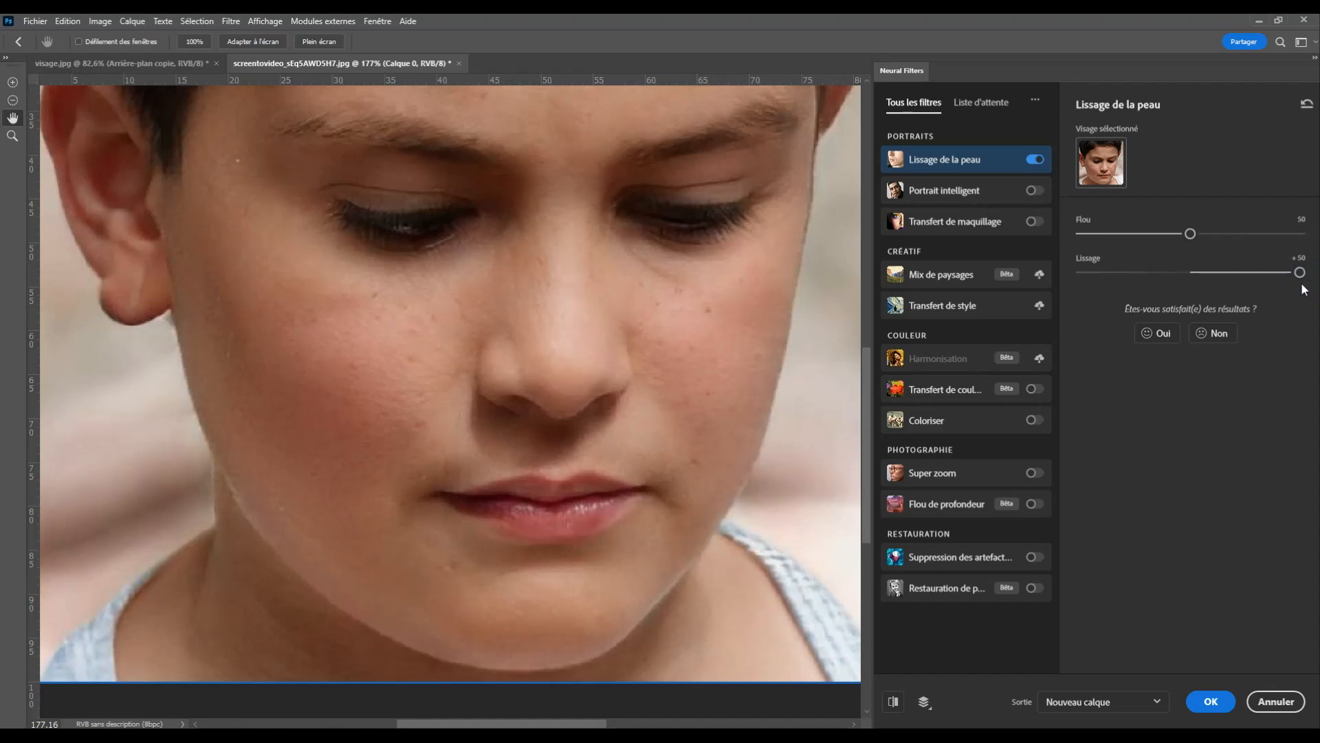
# Compare the boy's skin with the Lissage de la peau filter switched off and on.
pyautogui.click(1036, 161)
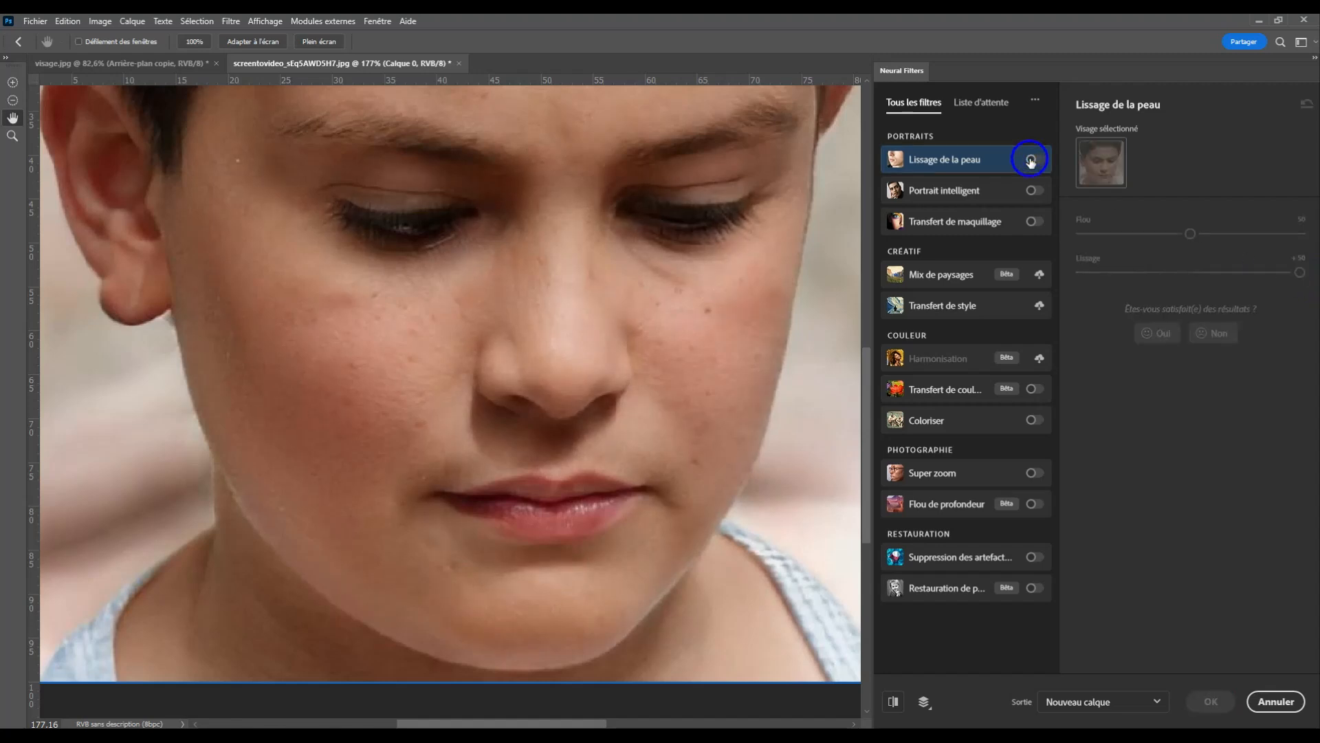
pyautogui.click(1032, 161)
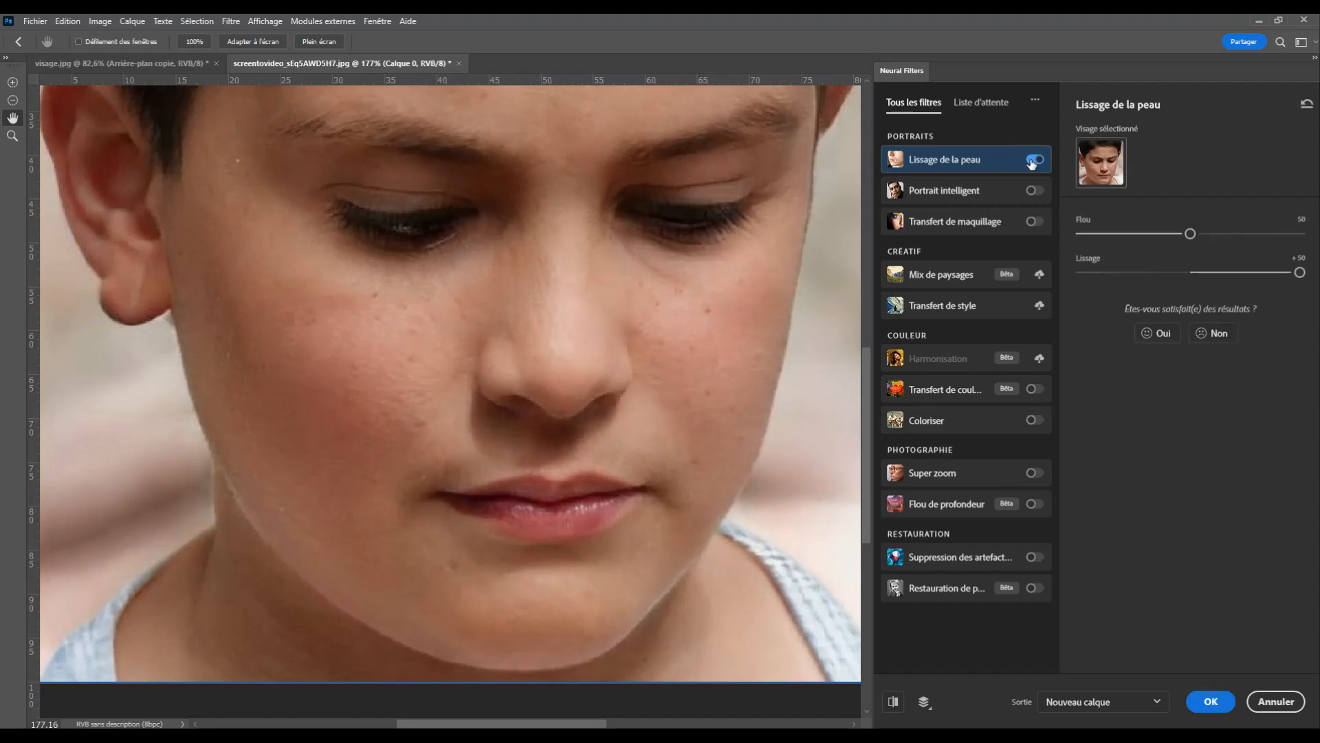
pyautogui.click(1032, 162)
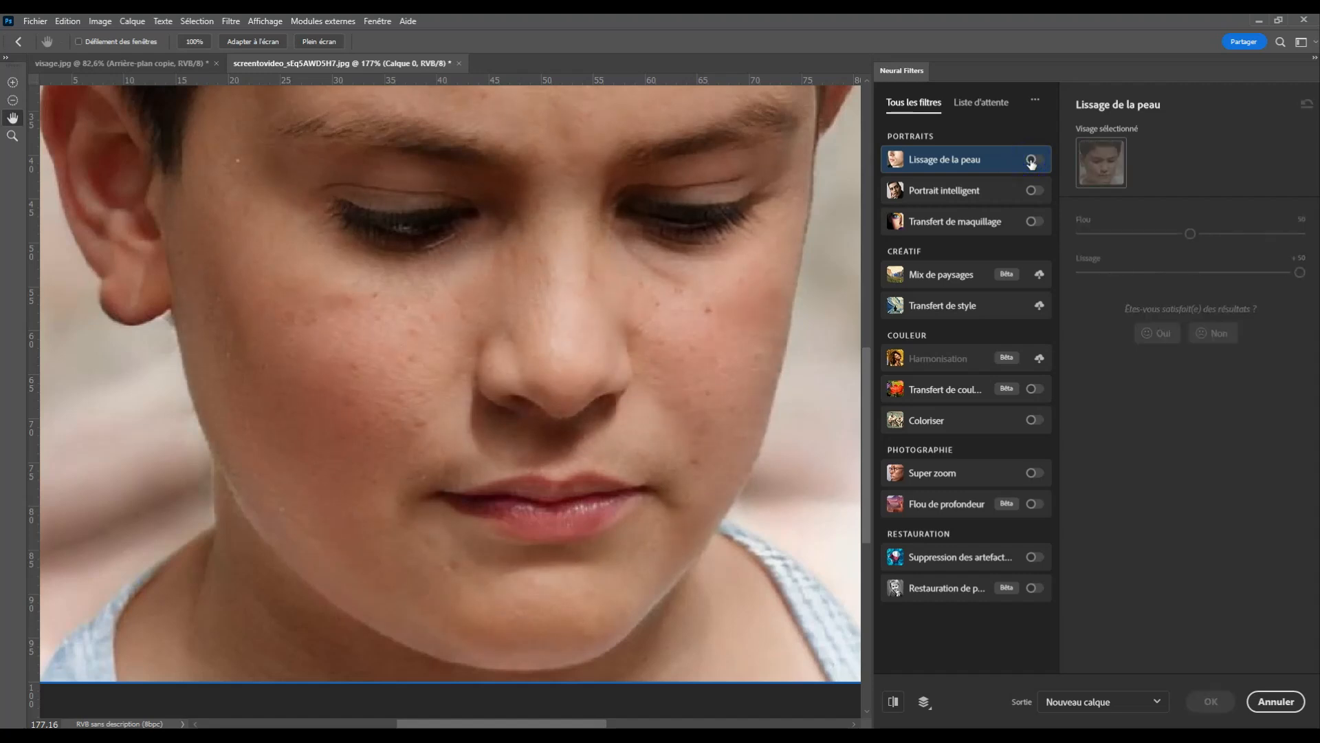
pyautogui.click(1032, 162)
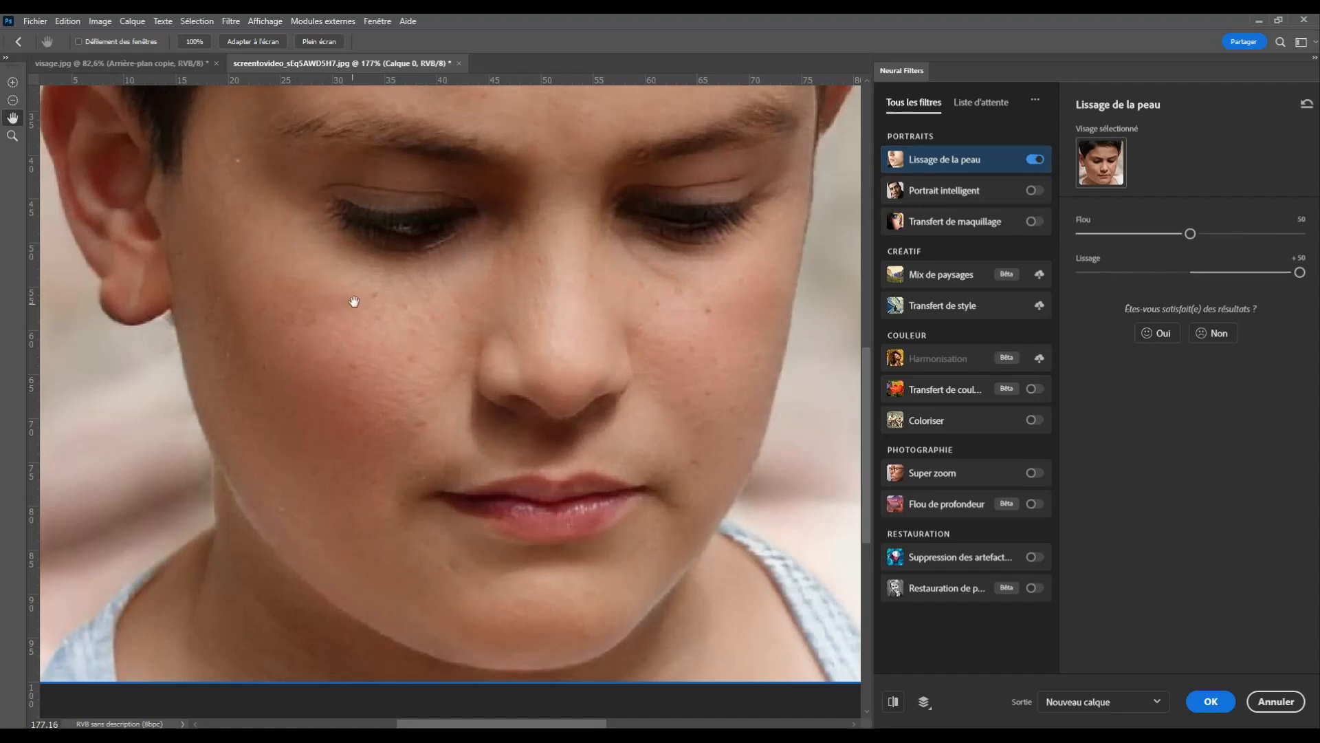
pyautogui.click(1032, 162)
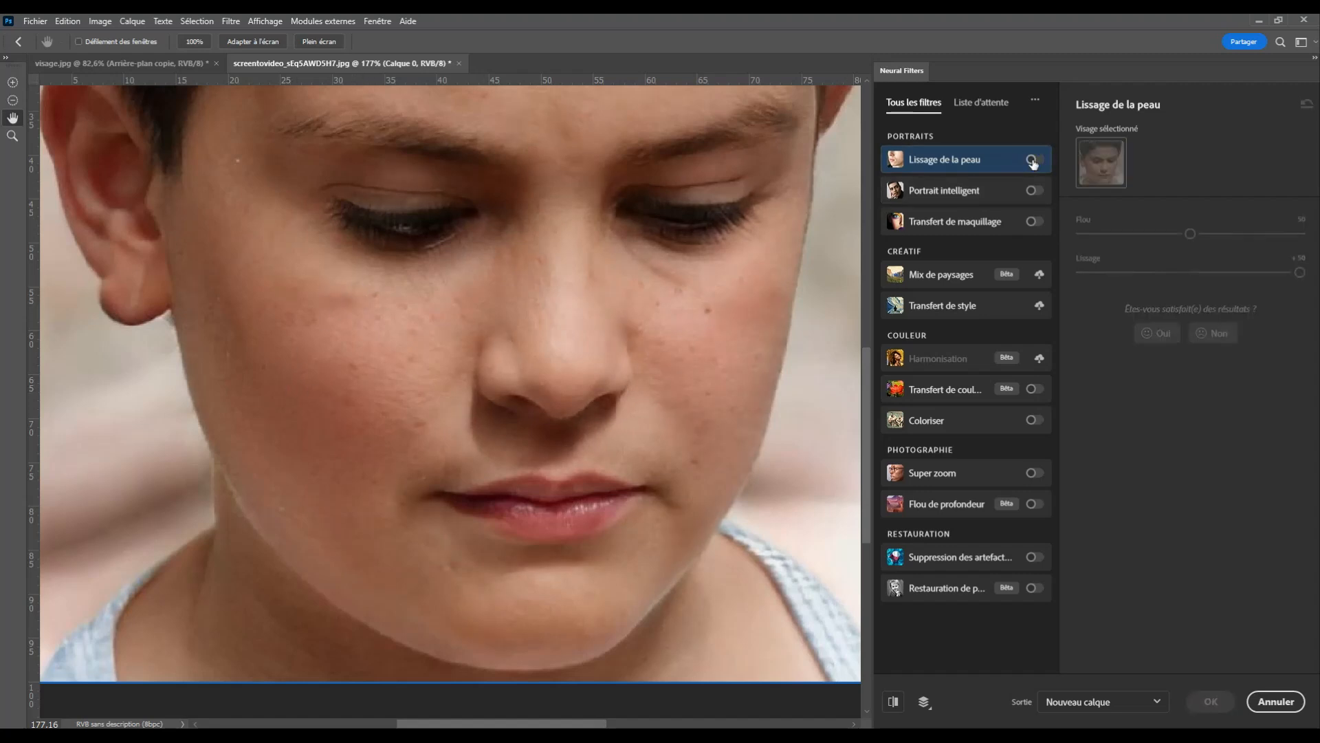
# Re-enable skin smoothing with Flou at 92, and compare the whole portrait with and without the filter.
pyautogui.click(1035, 162)
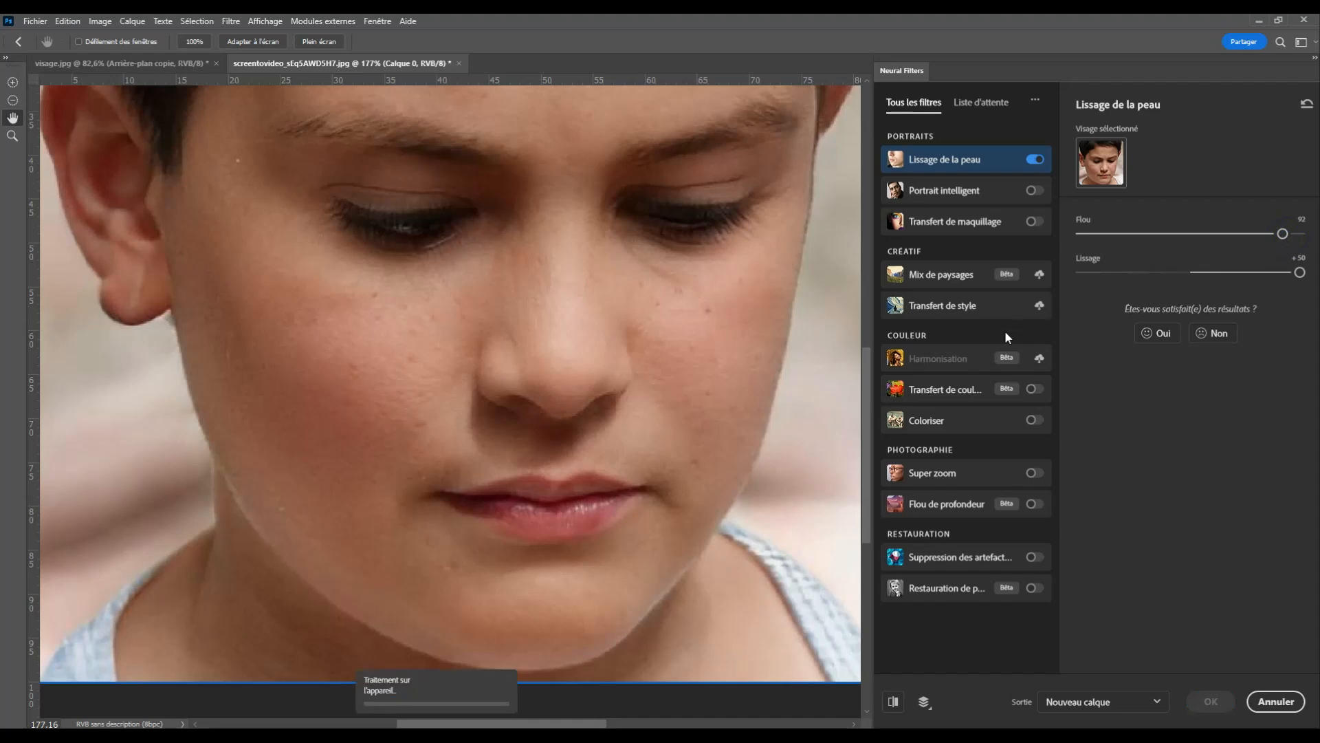
pyautogui.scroll(-5, 545, 389)
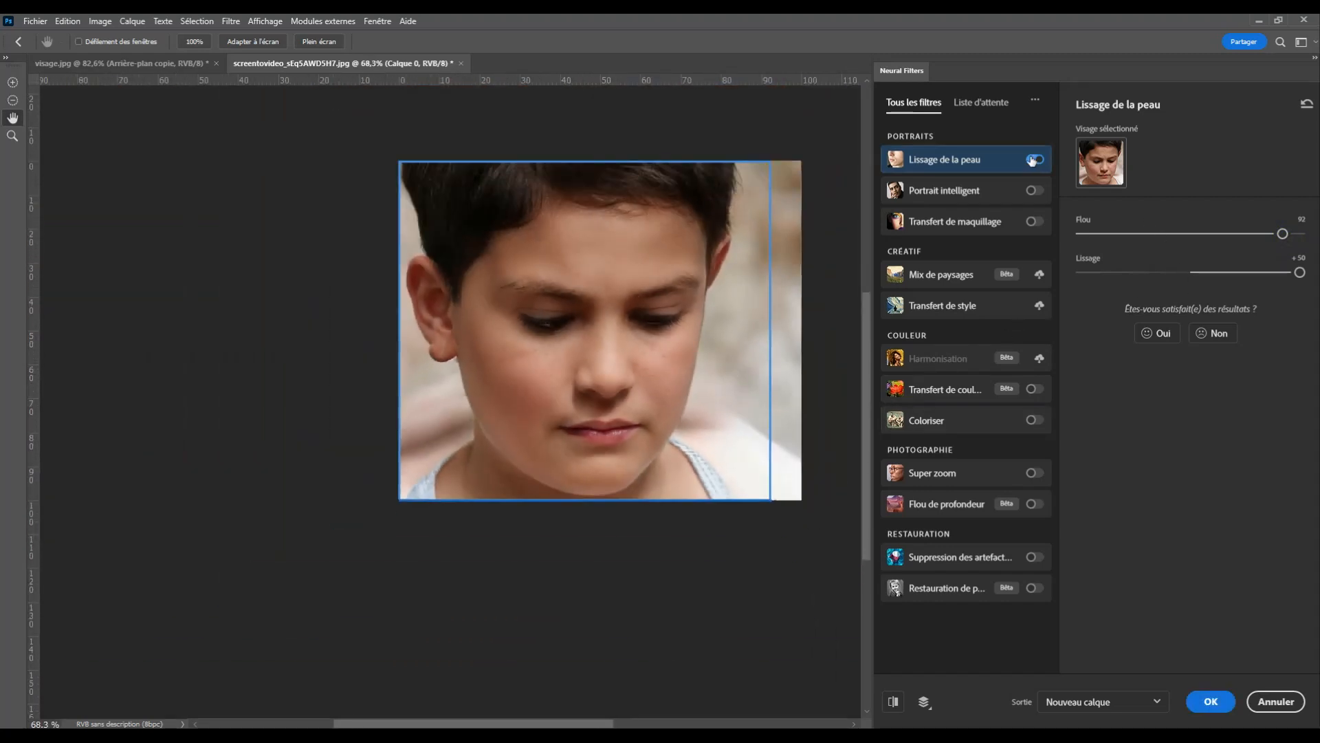
pyautogui.click(1033, 161)
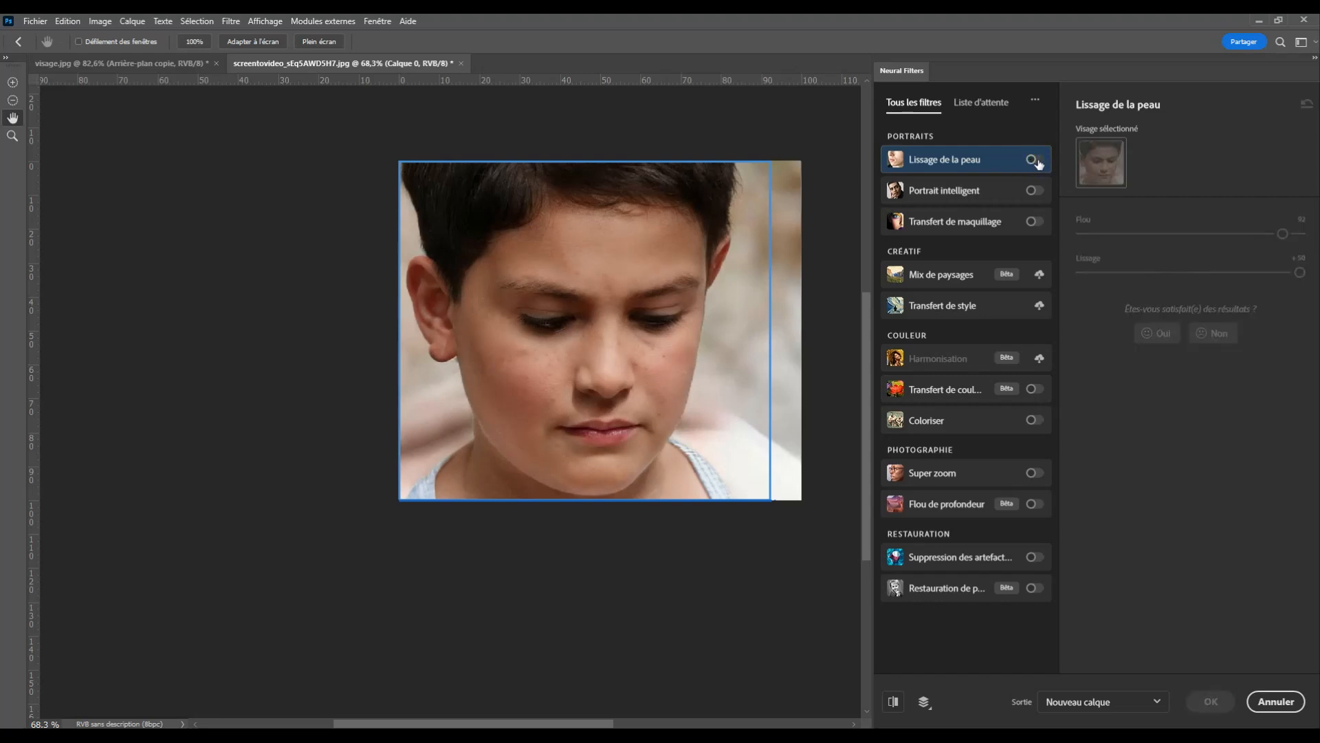
pyautogui.click(1039, 163)
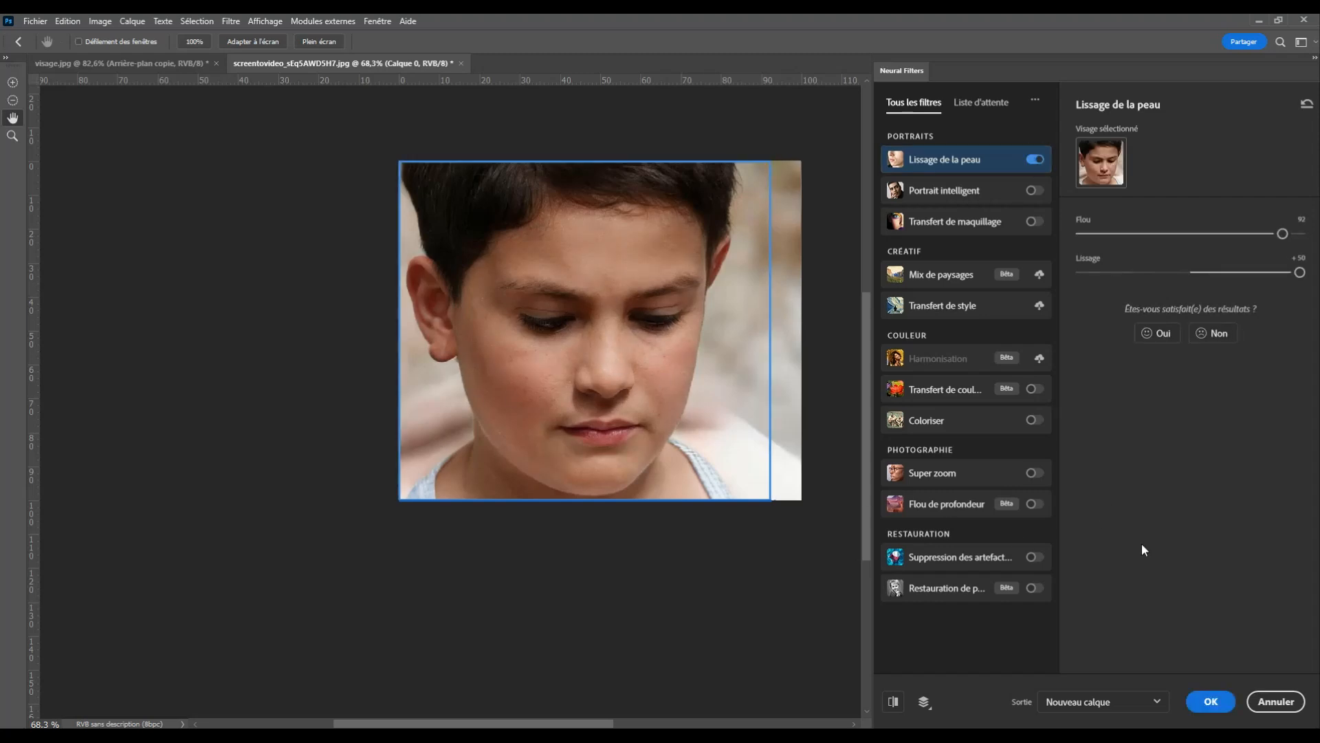
# Apply the skin smoothing with Nouveau calque as output, and toggle layer visibility to compare it with the original.
pyautogui.click(1097, 702)
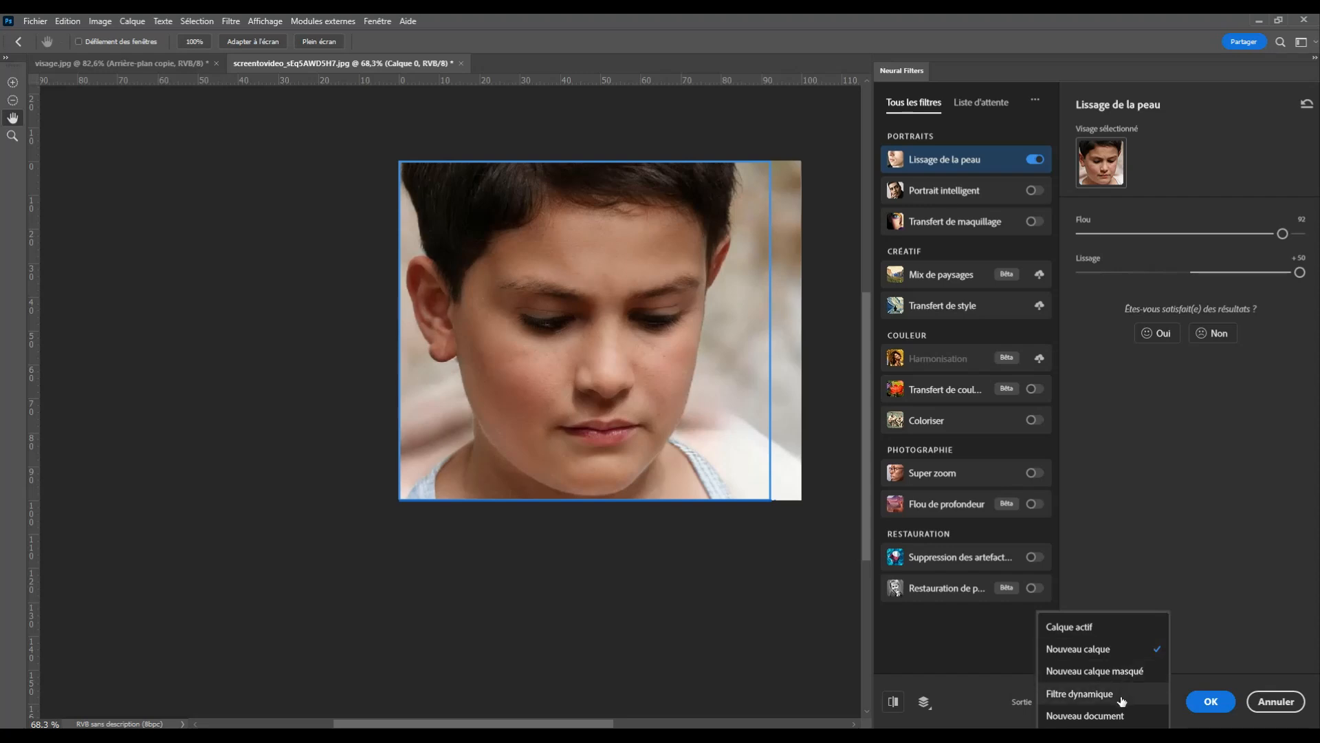
pyautogui.click(1211, 701)
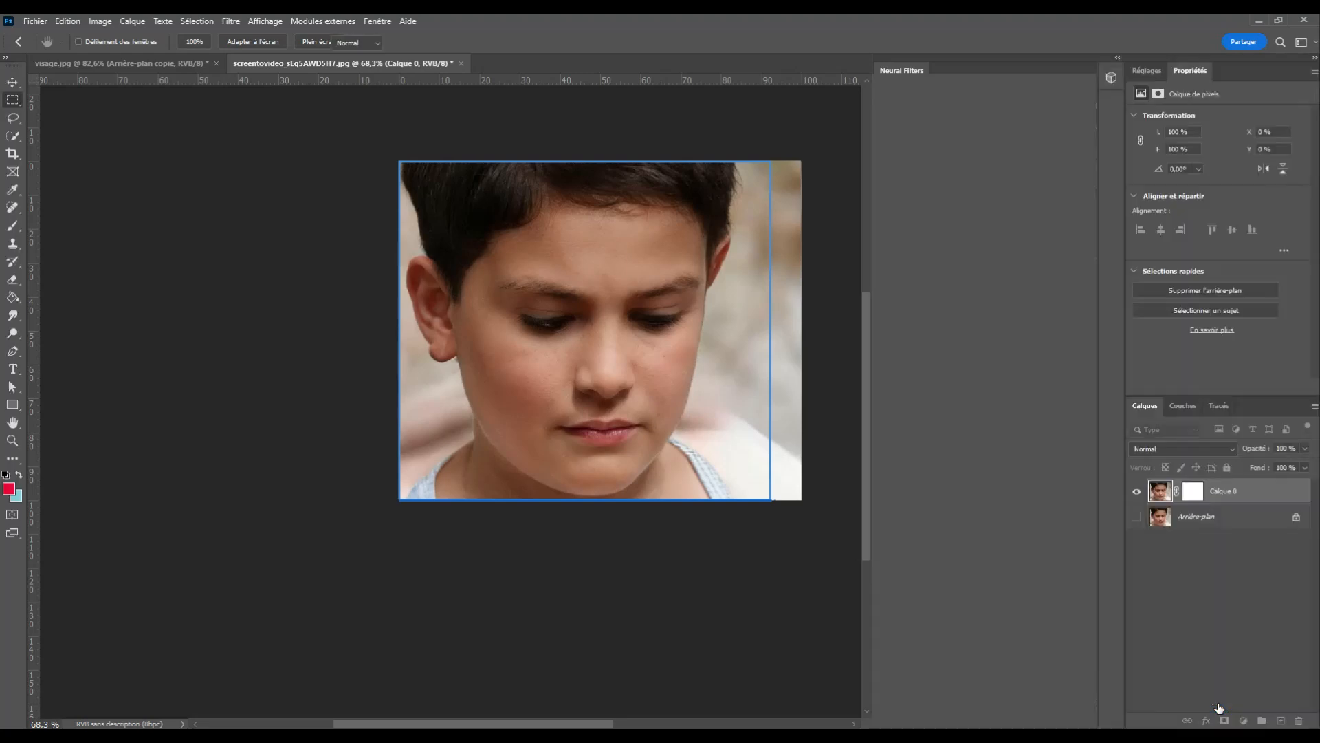
pyautogui.scroll(-3, 946, 534)
pyautogui.scroll(3, 877, 566)
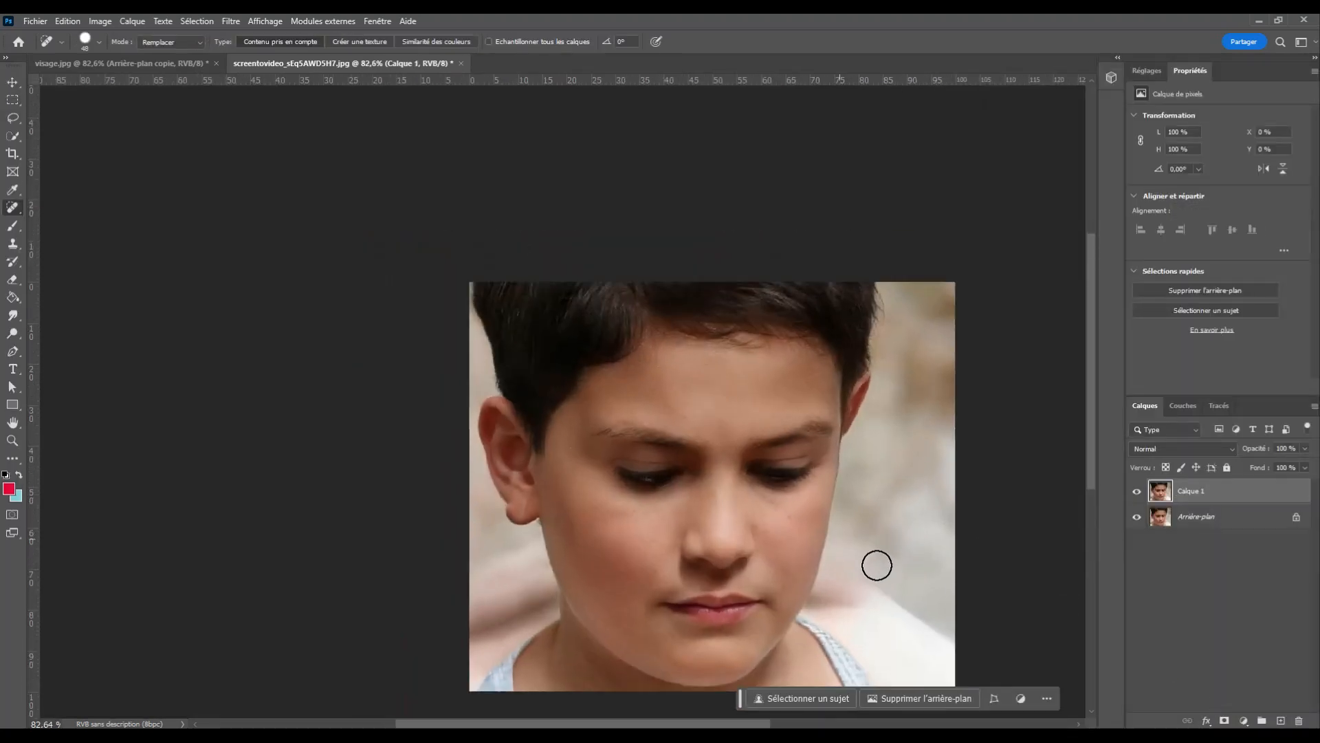
pyautogui.scroll(-1, 867, 573)
pyautogui.moveTo(869, 575); pyautogui.dragTo(760, 501)
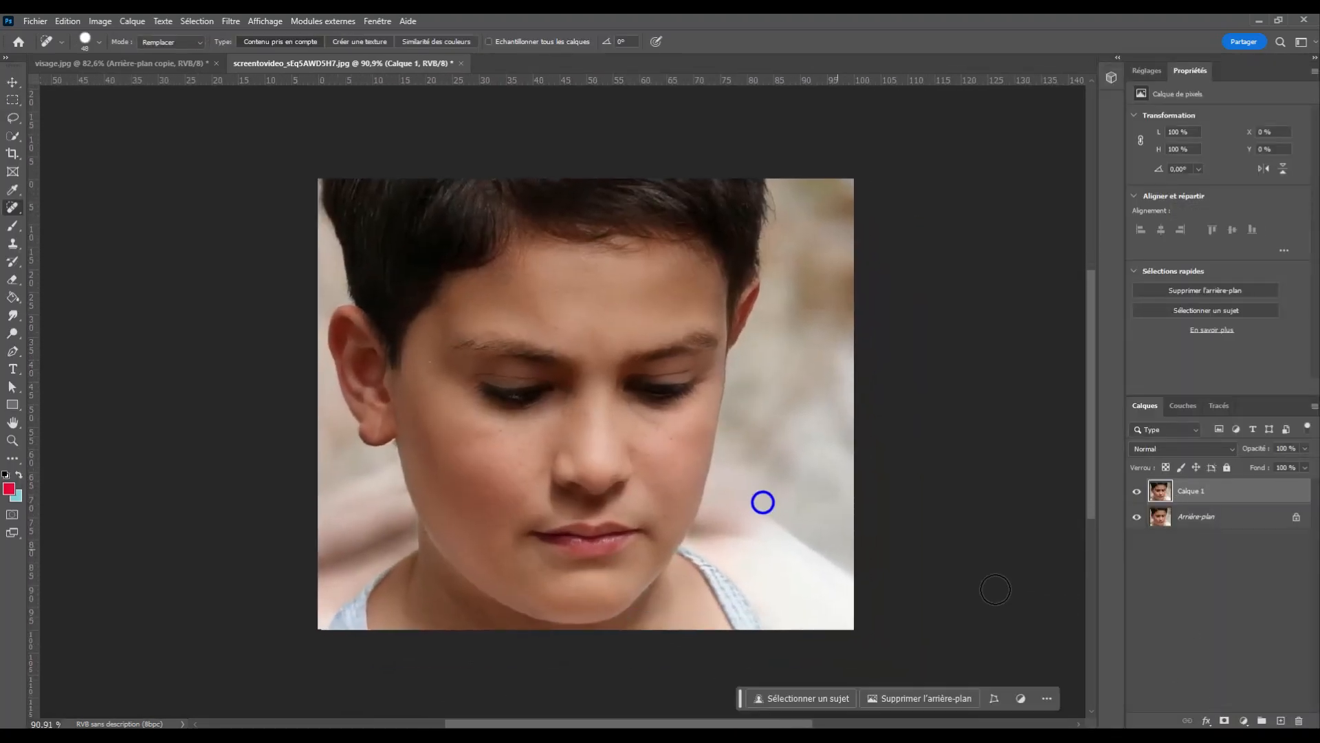
pyautogui.click(1136, 491)
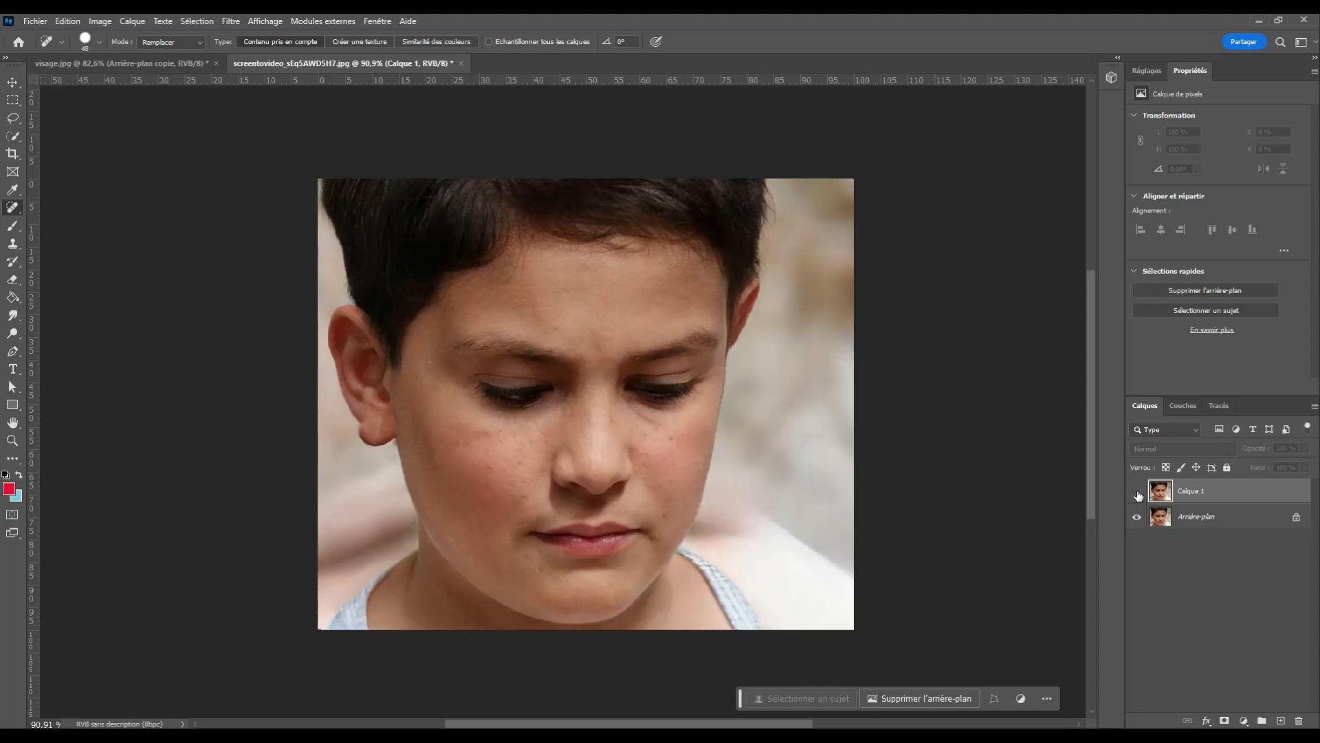
pyautogui.click(1136, 491)
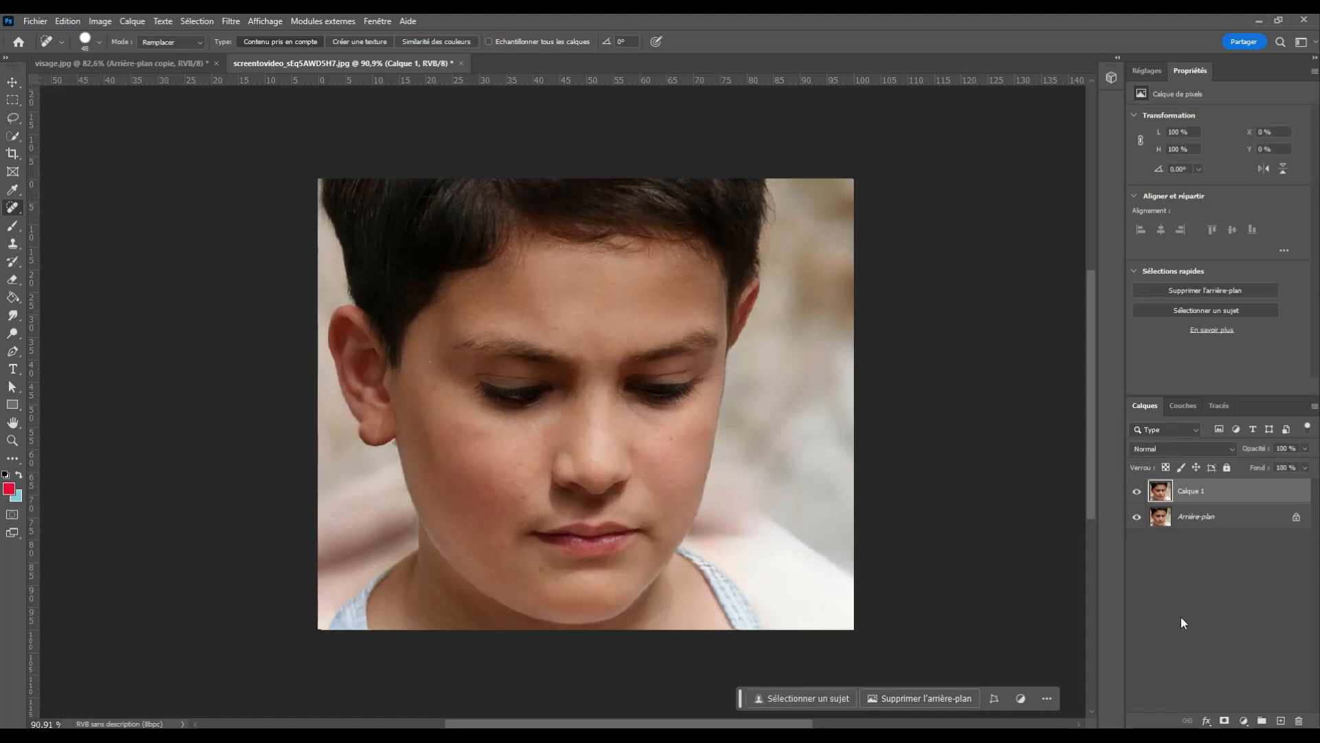
pyautogui.click(1137, 518)
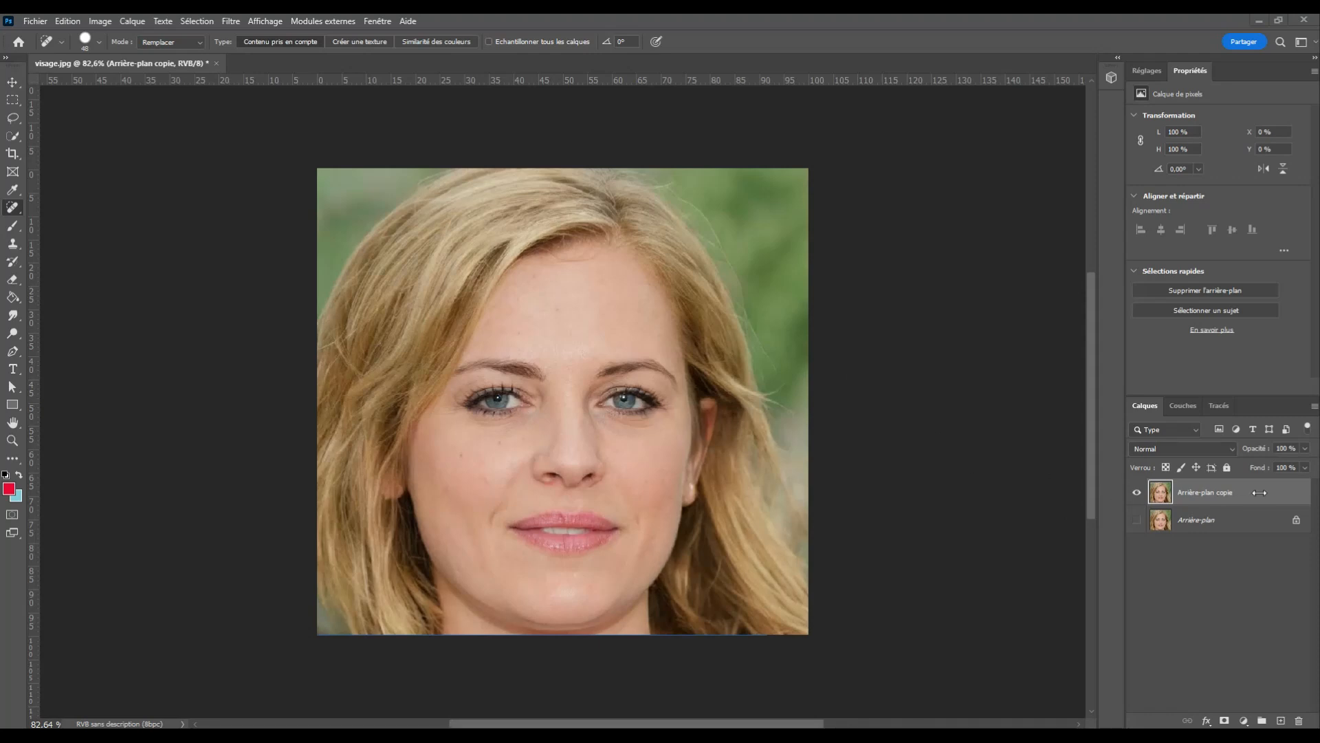
# Open Neural Filters on the Arrière-plan copie layer of visage.jpg and enable the Portrait intelligent filter.
pyautogui.click(1196, 613)
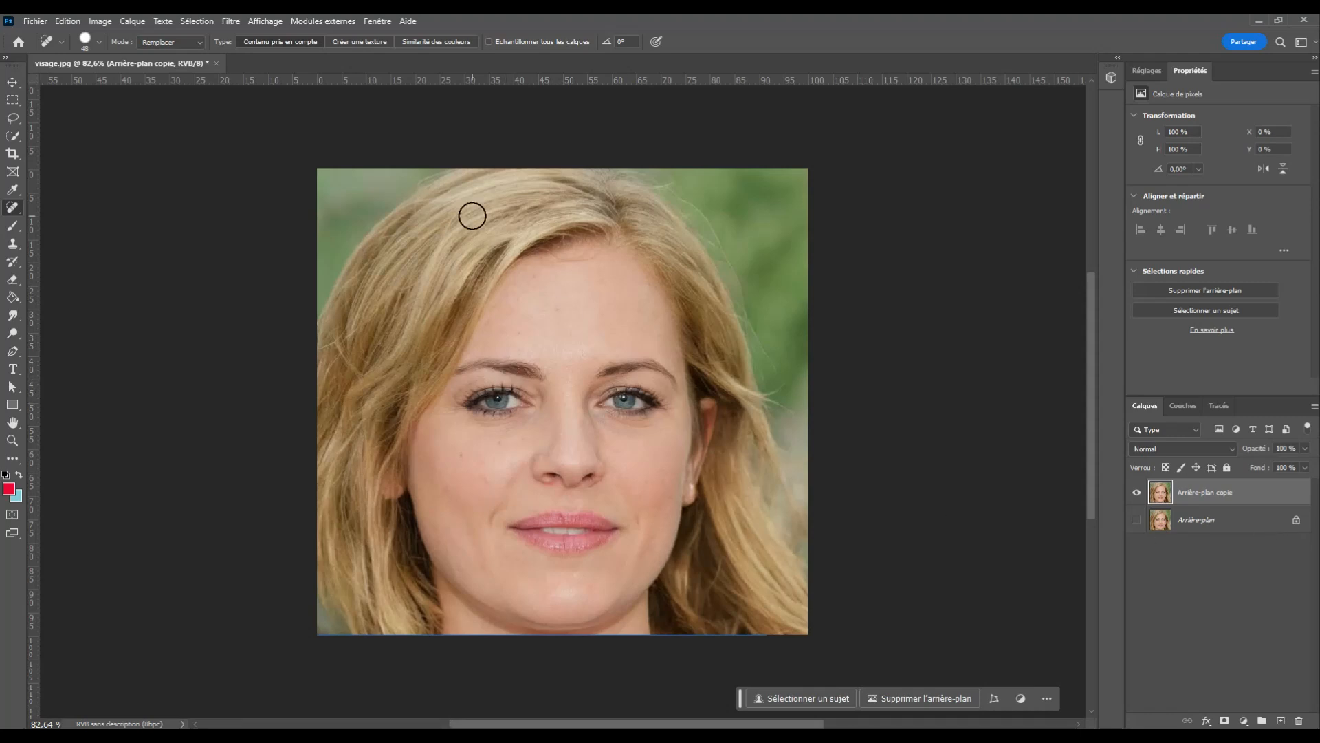
pyautogui.click(233, 23)
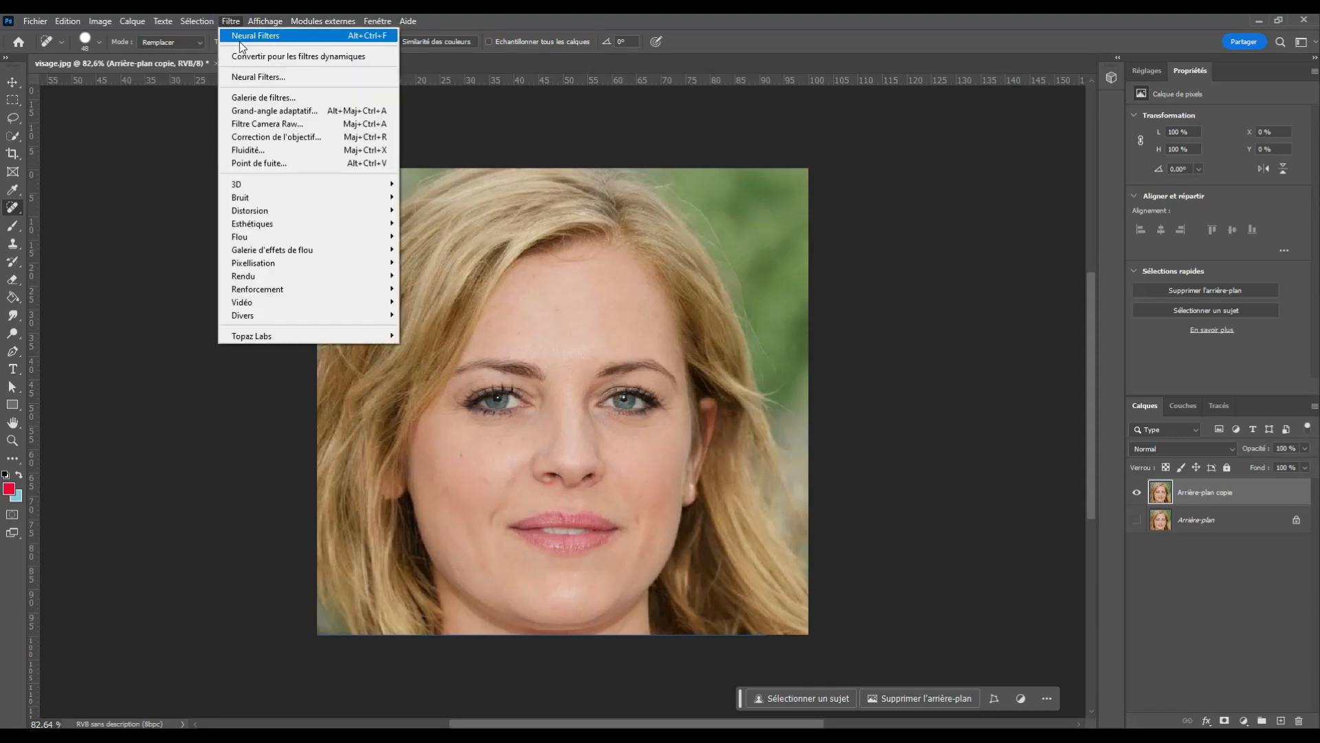
pyautogui.click(265, 75)
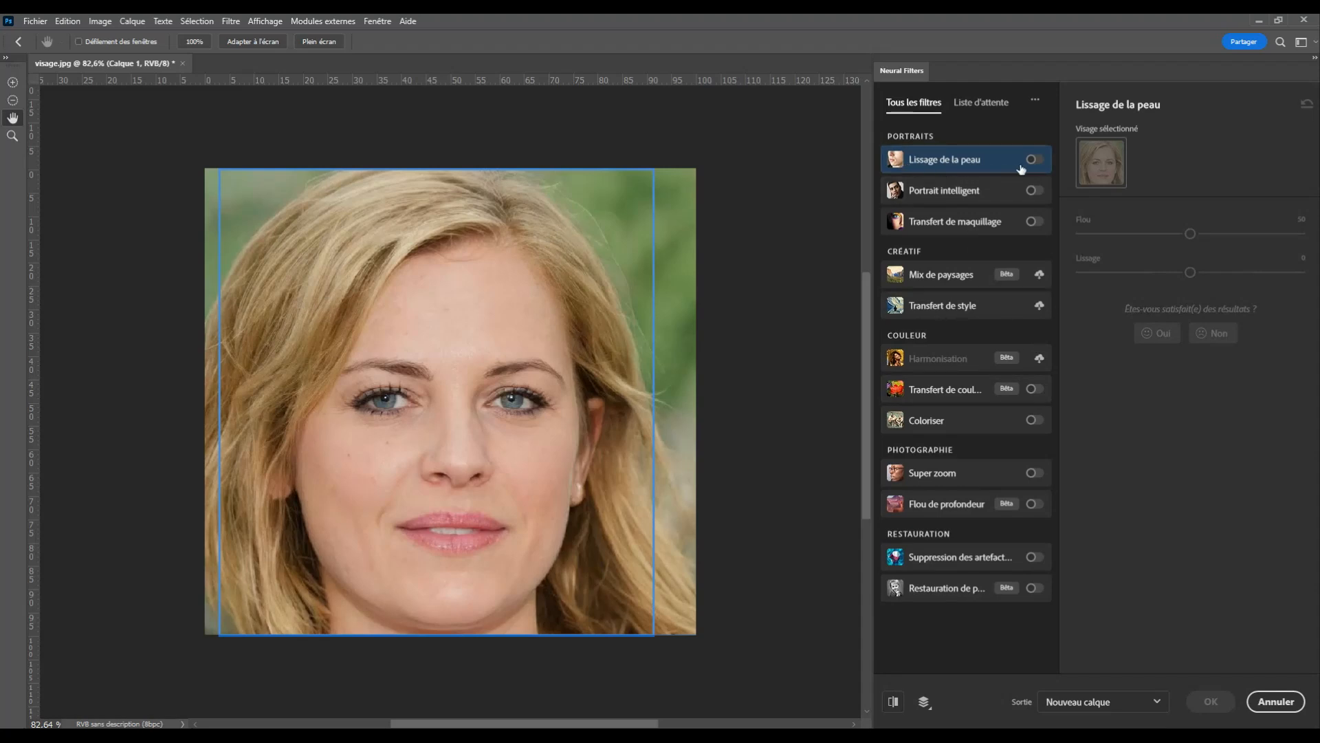
pyautogui.click(963, 191)
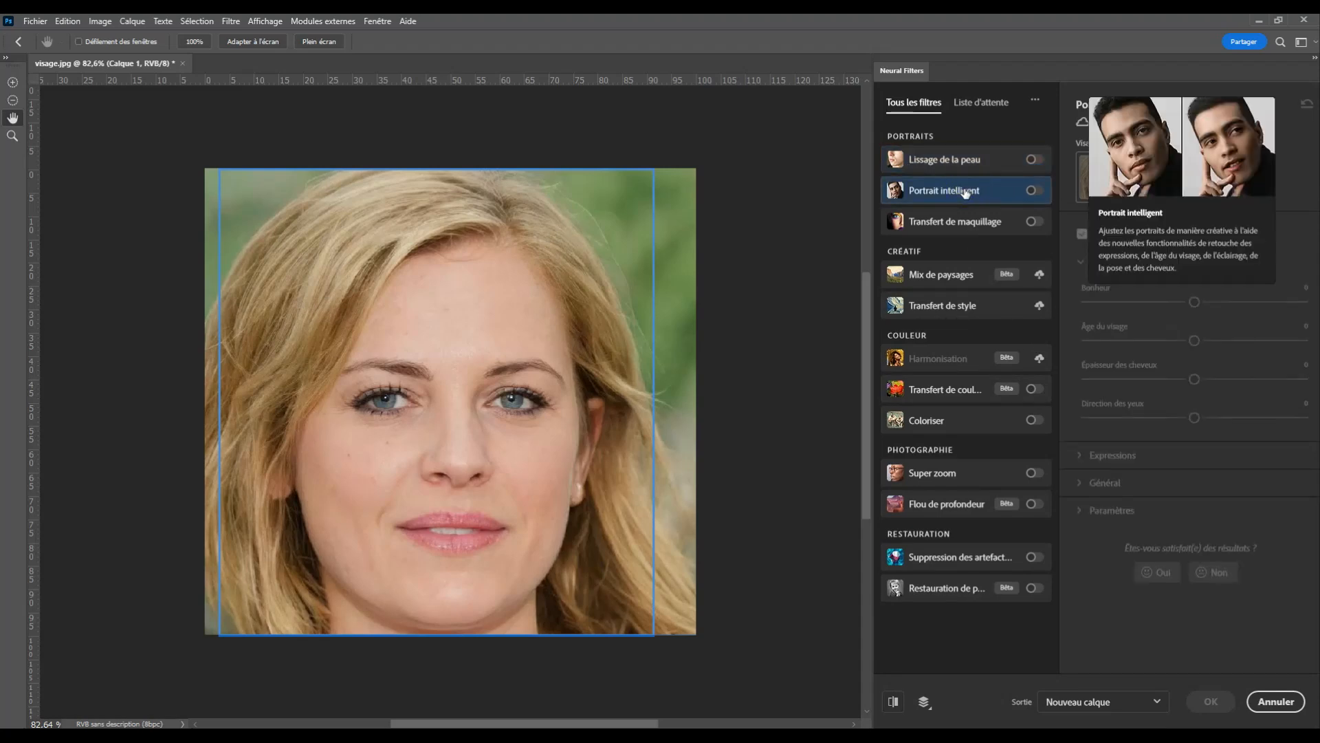
pyautogui.click(1037, 191)
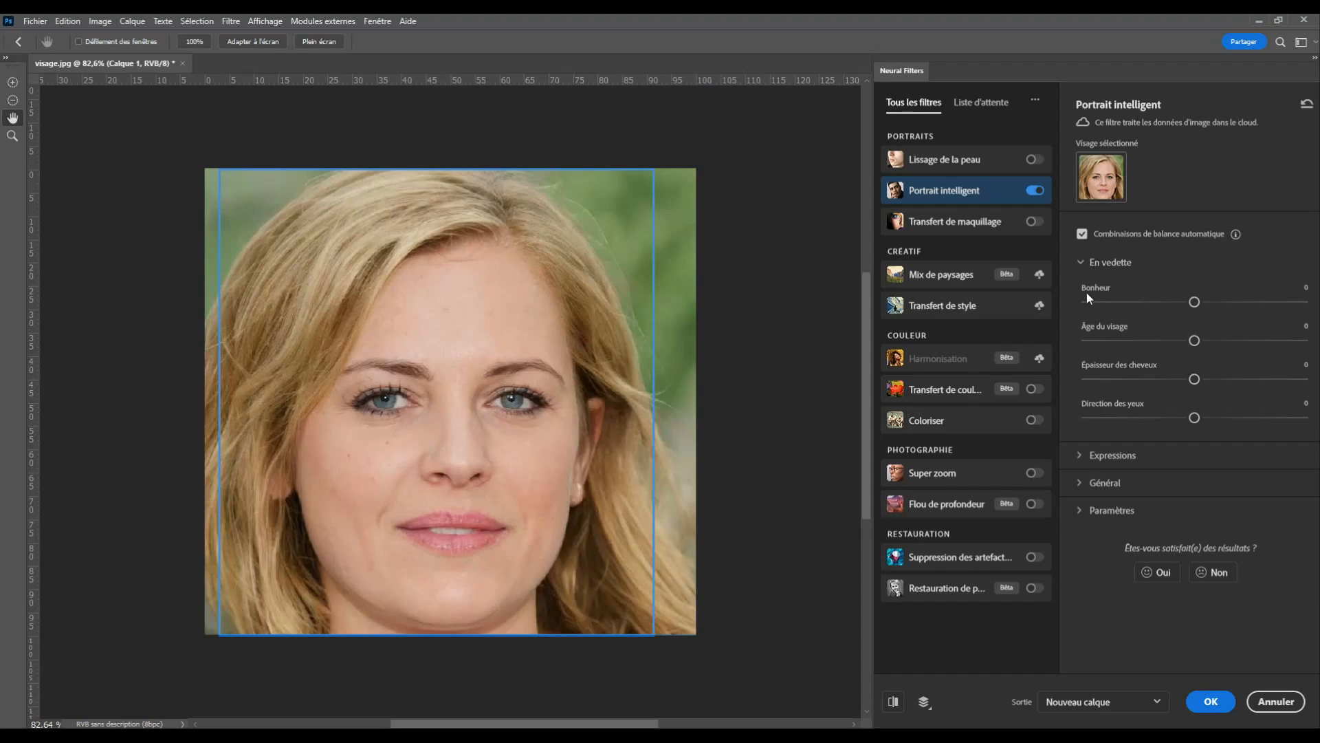
# Raise Bonheur to +45 in Portrait intelligent and repeatedly compare the smiling face with the unfiltered portrait.
pyautogui.moveTo(1195, 301); pyautogui.dragTo(1263, 314)
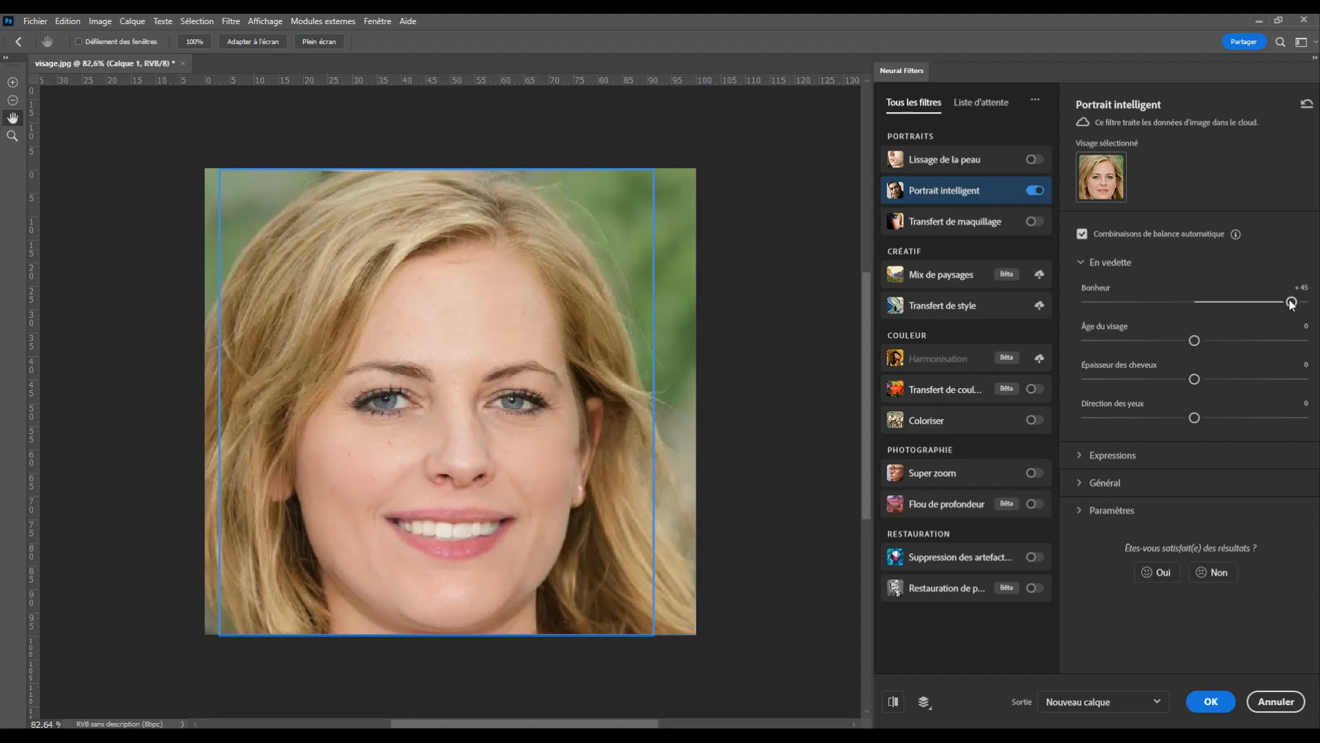
pyautogui.click(1036, 192)
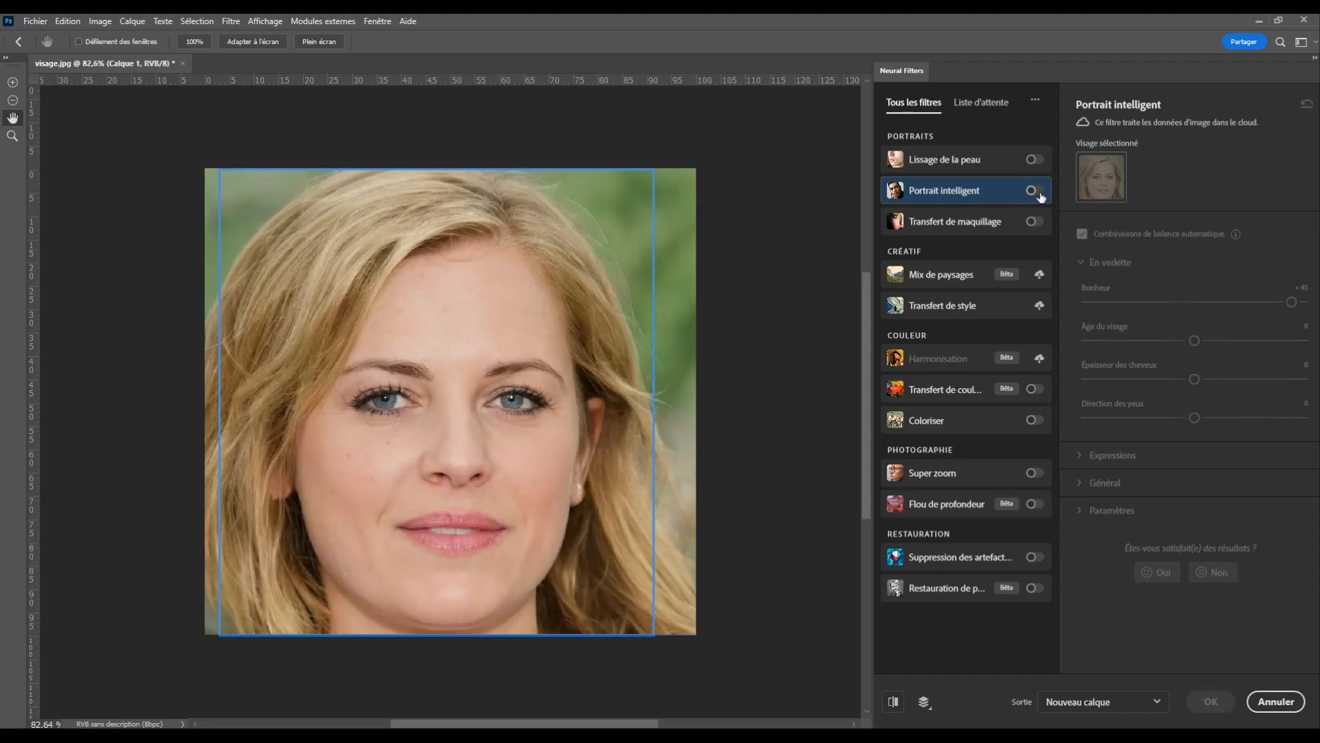
pyautogui.click(1040, 192)
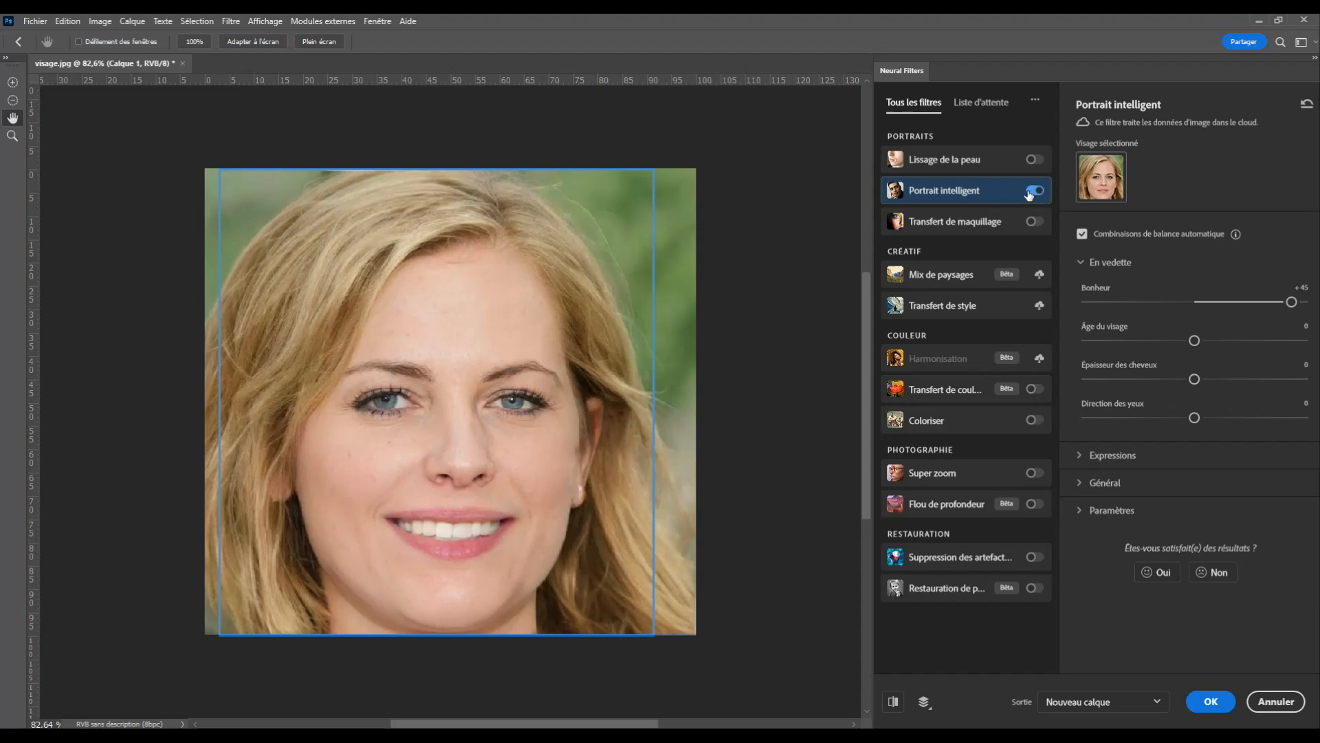
pyautogui.click(1033, 192)
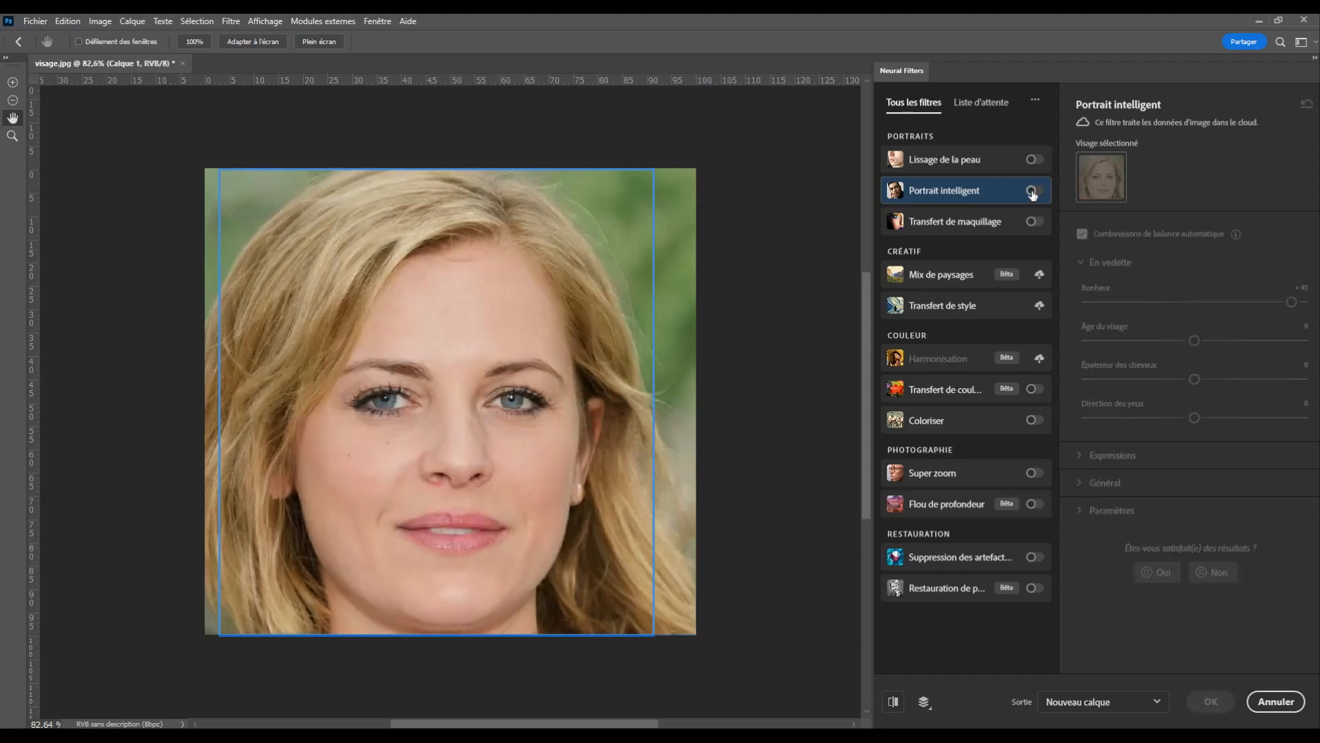
pyautogui.click(1039, 193)
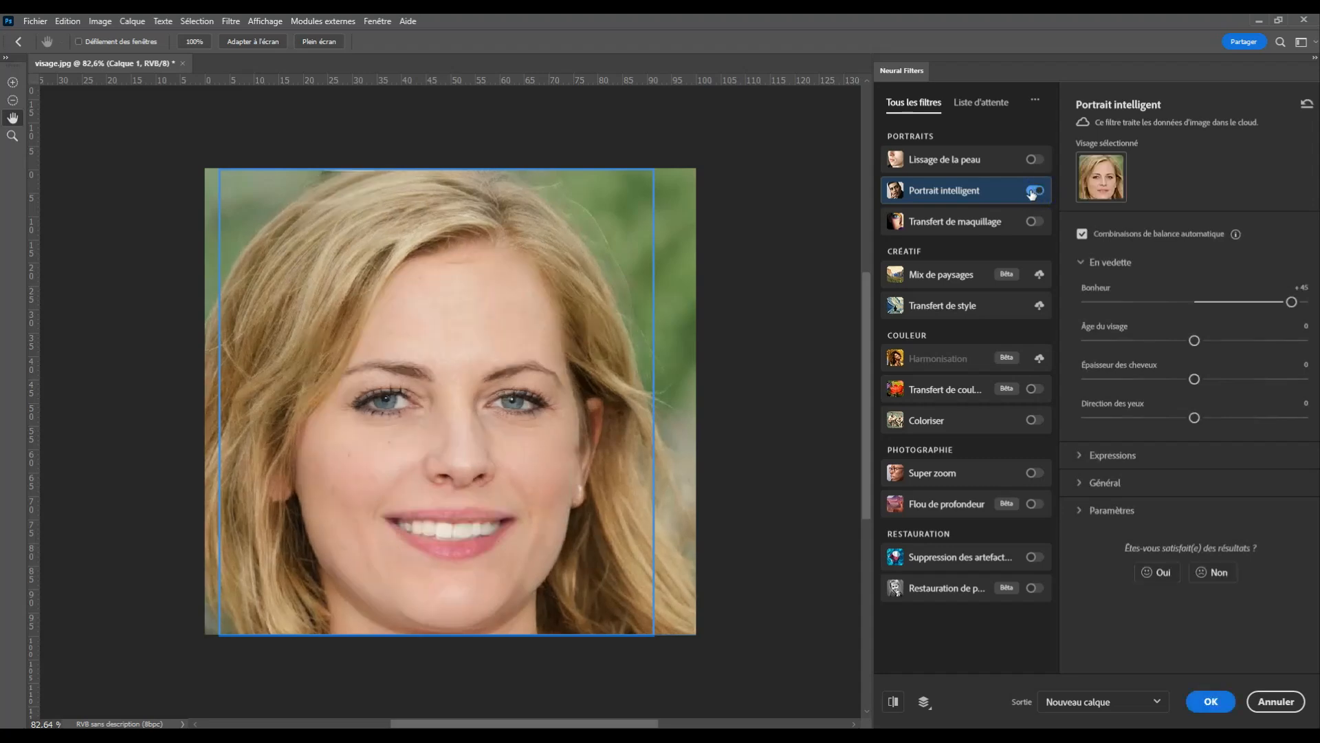
pyautogui.click(1031, 193)
pyautogui.click(1038, 194)
pyautogui.click(1032, 192)
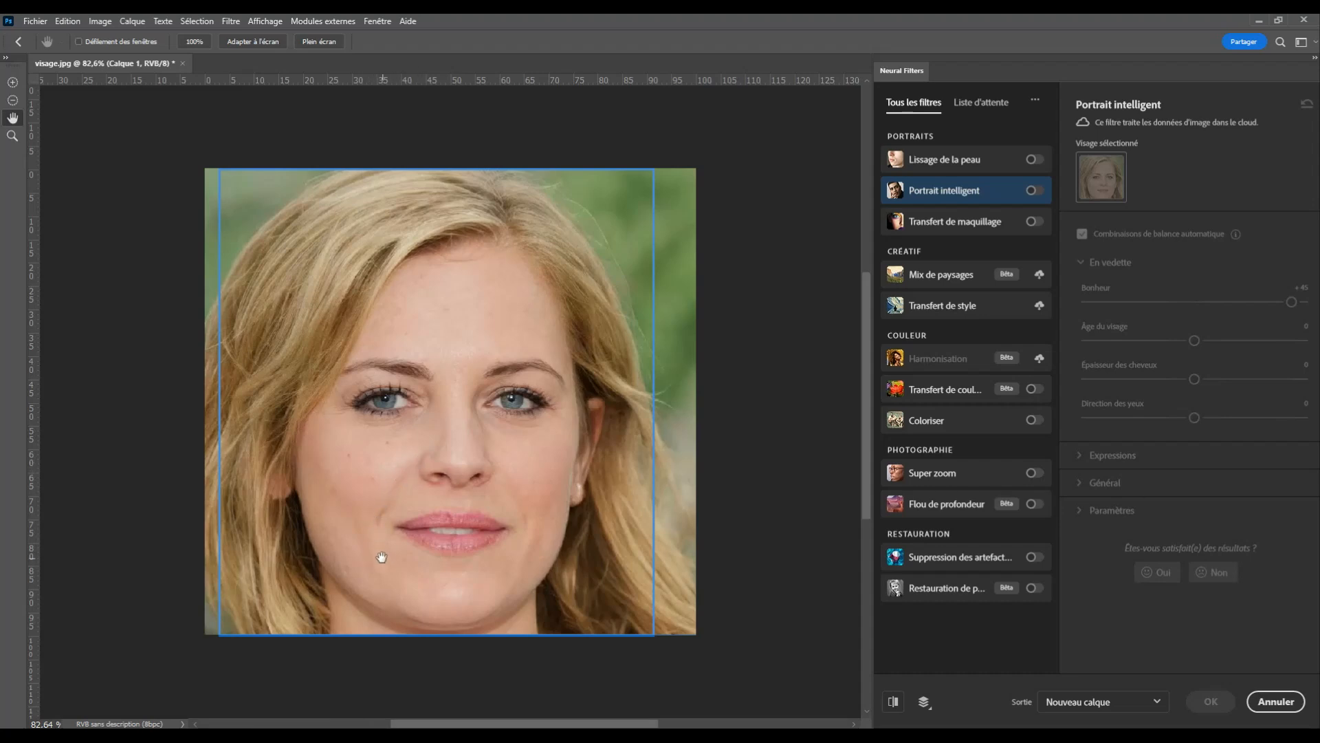
pyautogui.click(1034, 191)
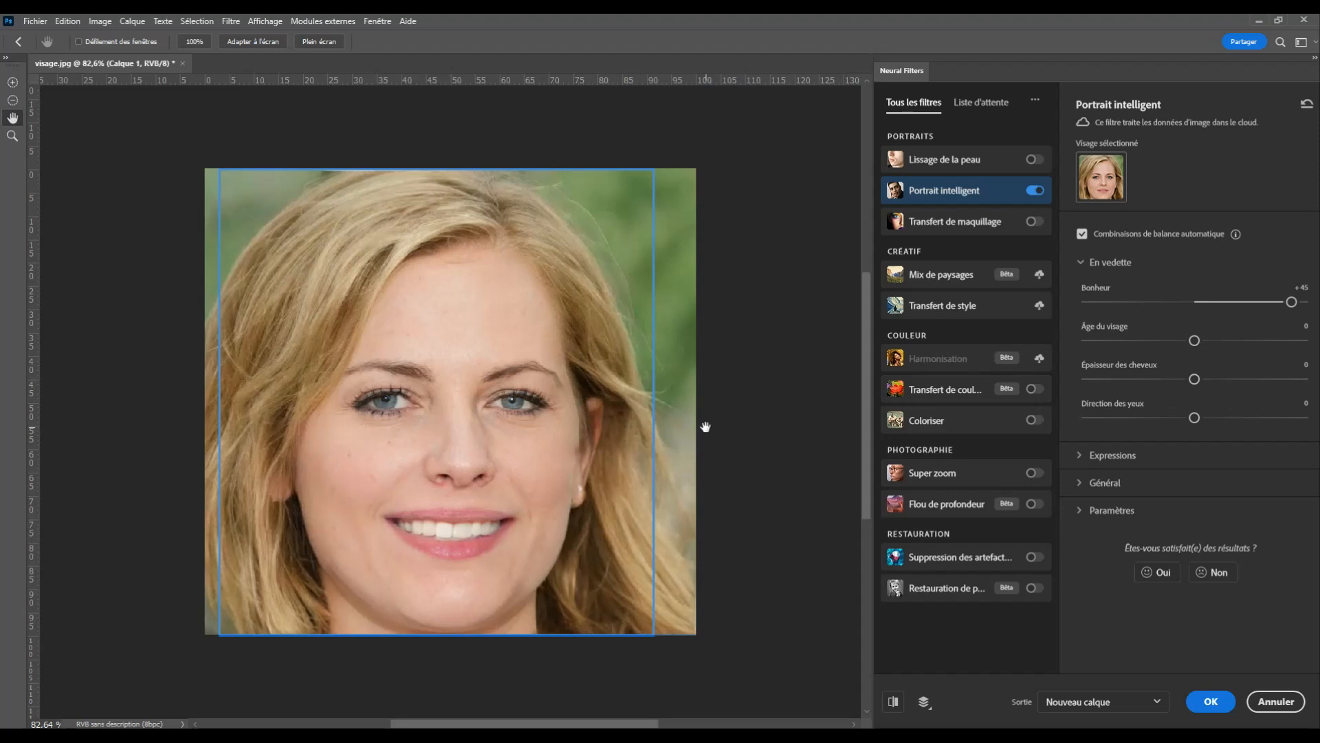
pyautogui.click(1035, 192)
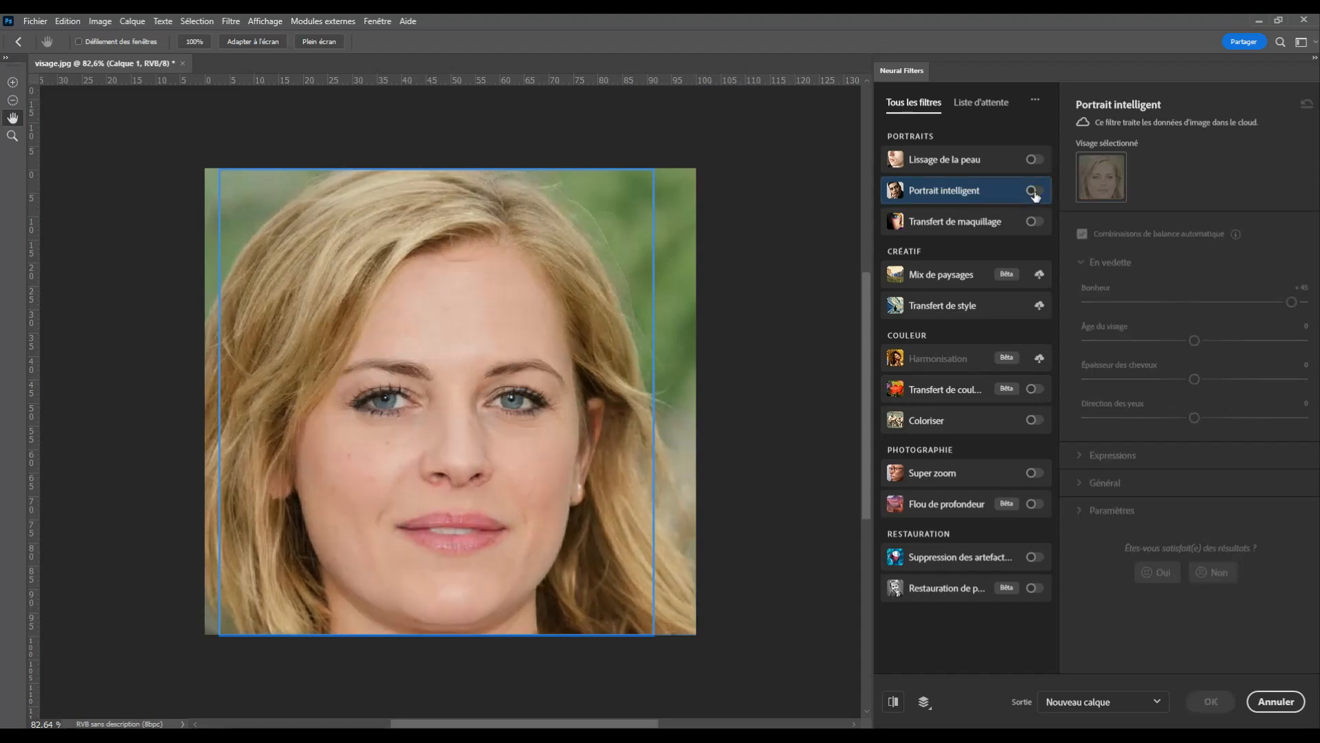
pyautogui.click(1035, 192)
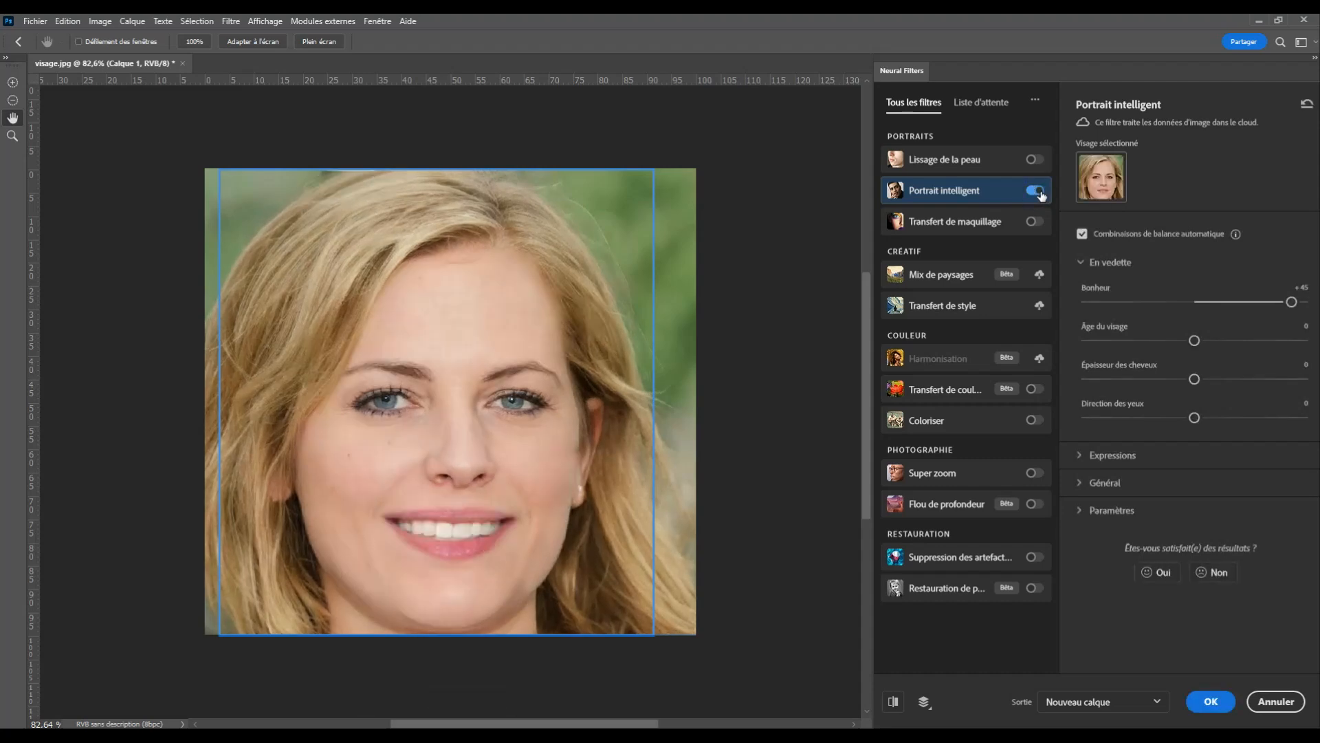
# Try Bonheur at -47 and -17, comparing each with the unfiltered portrait, and reset it to 0.
pyautogui.moveTo(1293, 306); pyautogui.dragTo(1092, 304)
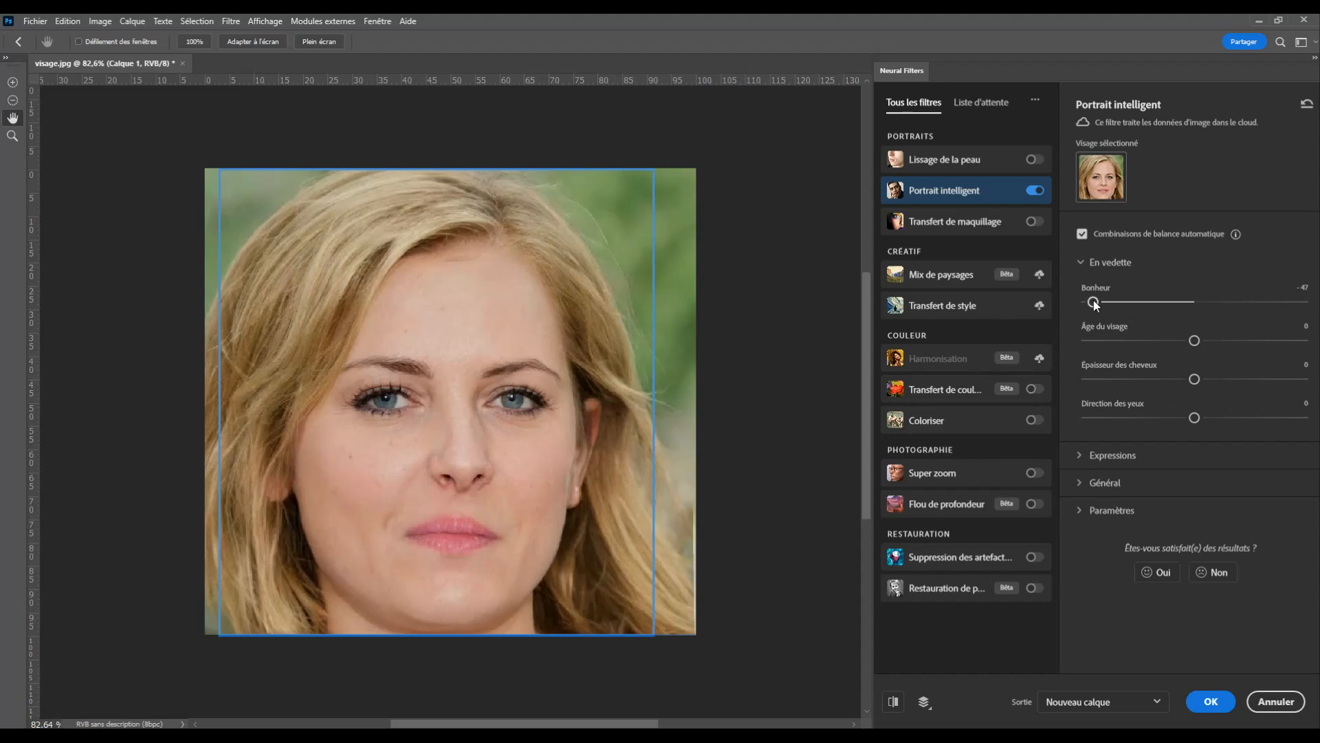
pyautogui.click(1034, 192)
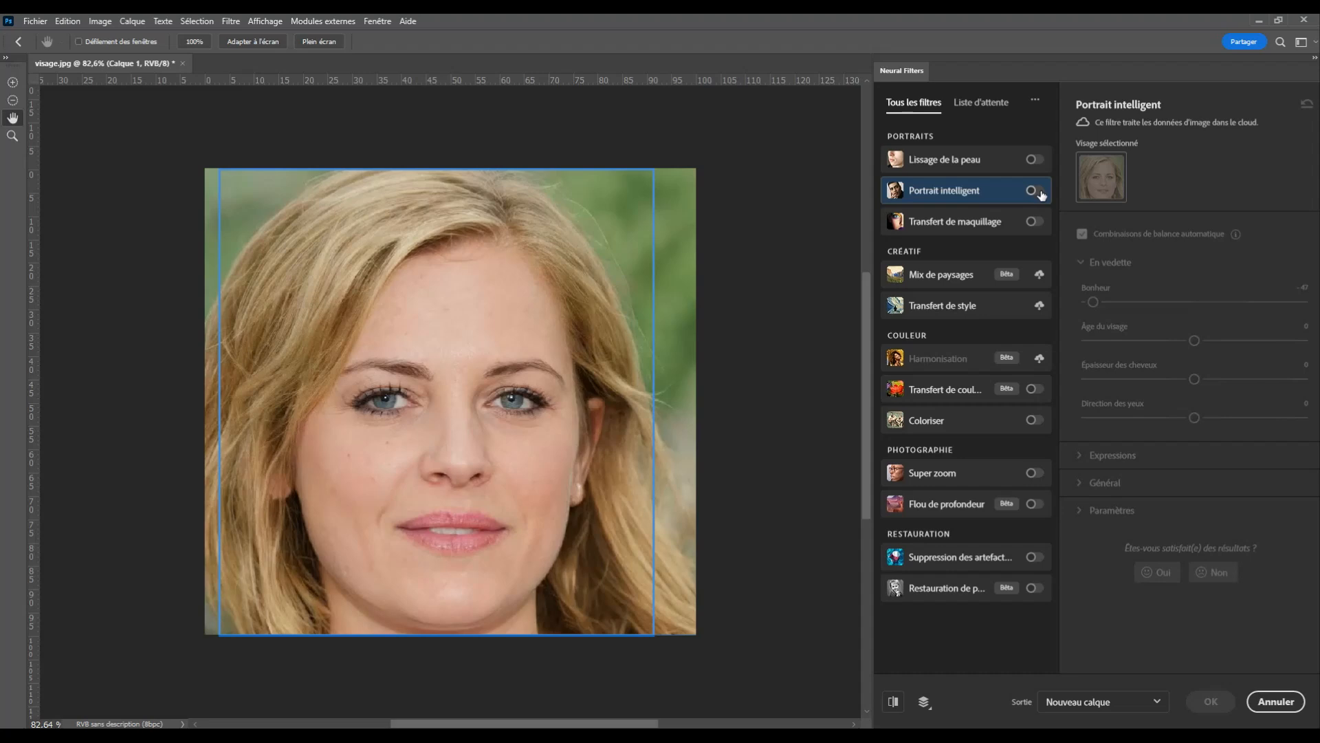
pyautogui.click(1038, 193)
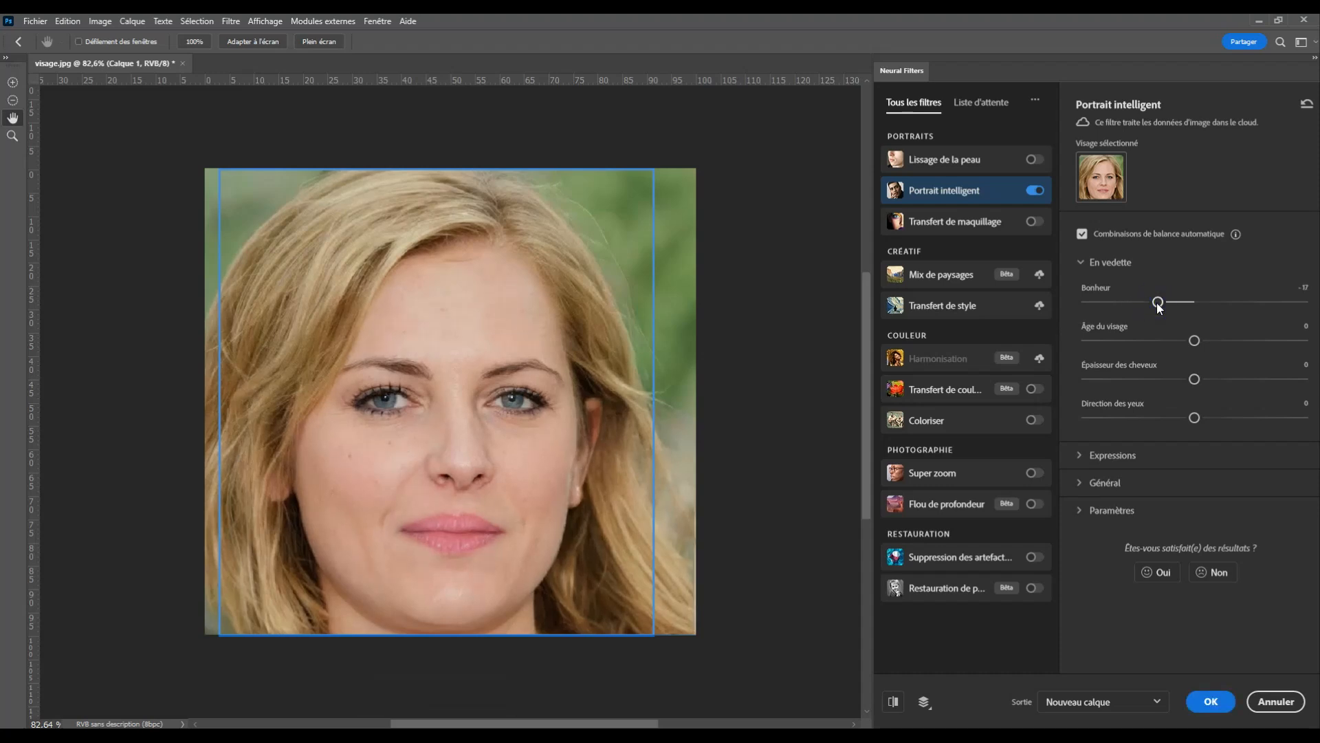
pyautogui.click(1034, 191)
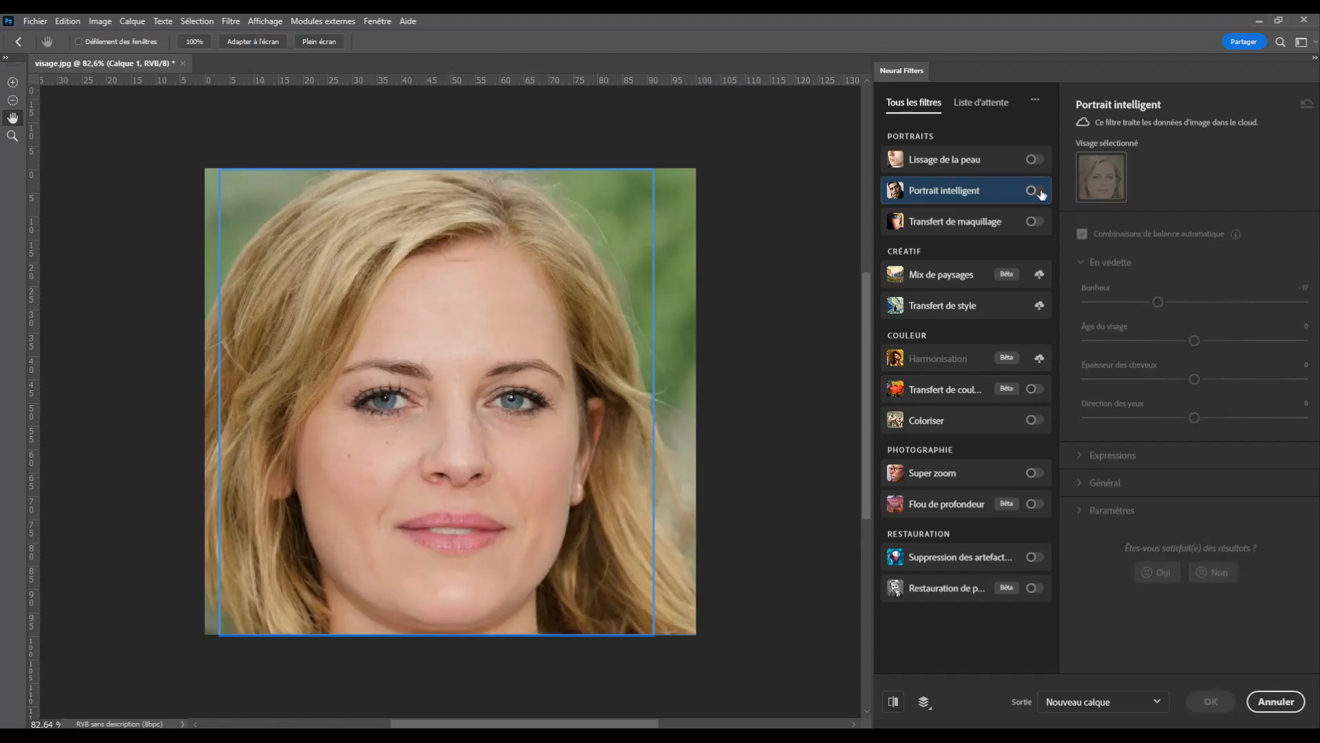
pyautogui.click(1039, 192)
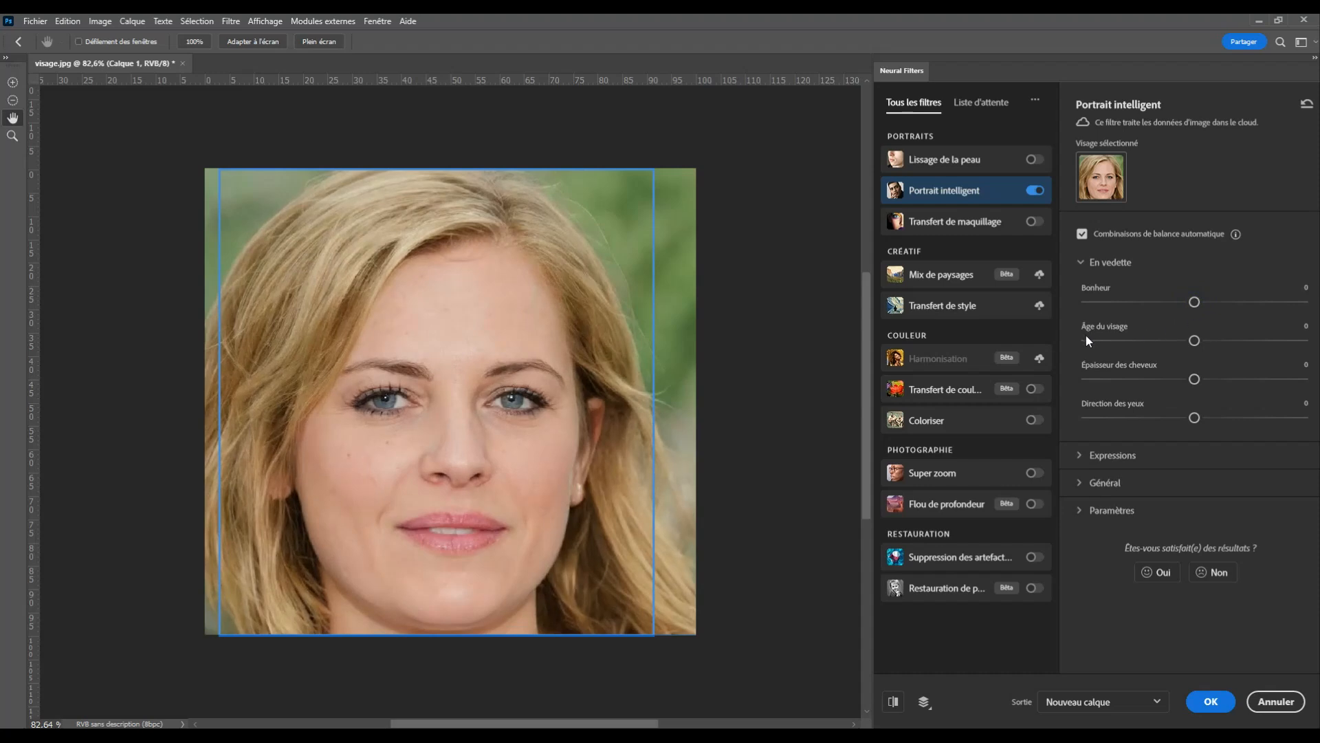
# Try Âge du visage at -47 and at +48 on the woman's face, and reset it to 0.
pyautogui.moveTo(1193, 340); pyautogui.dragTo(1115, 342)
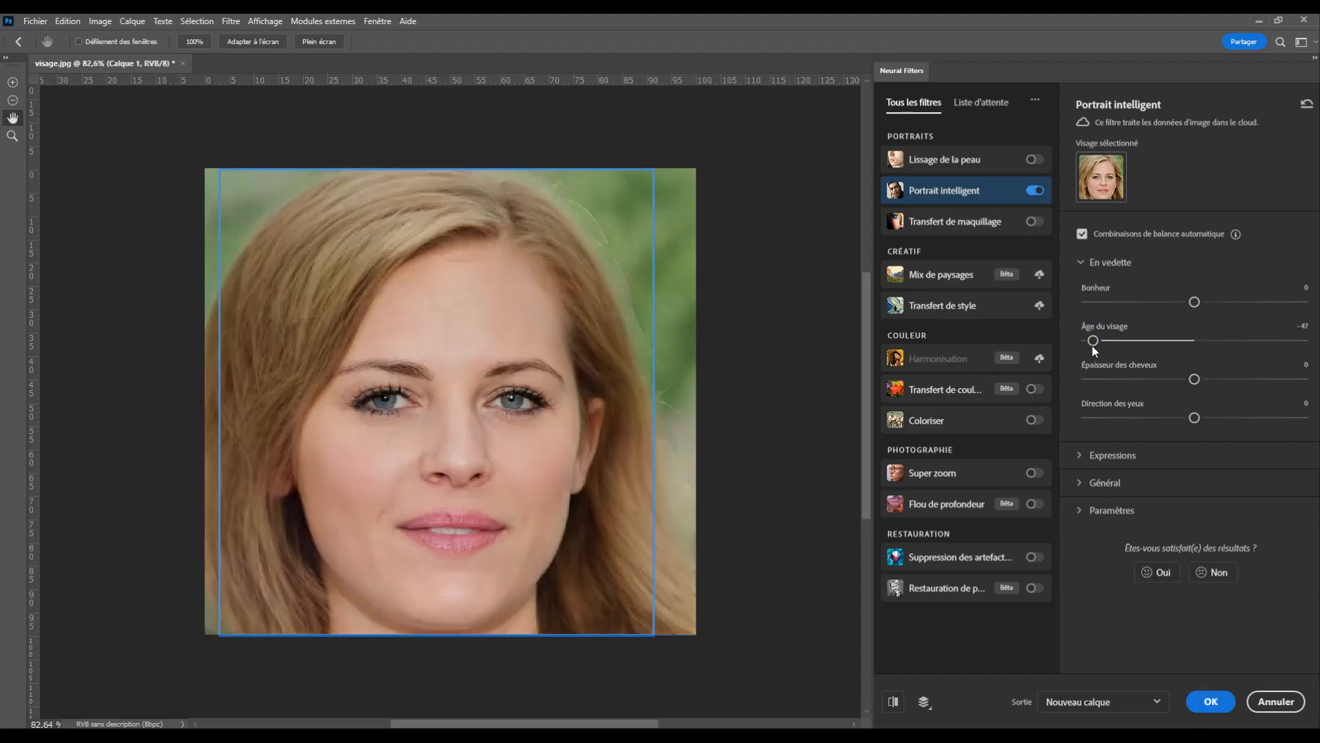
pyautogui.moveTo(1094, 343); pyautogui.dragTo(1261, 354)
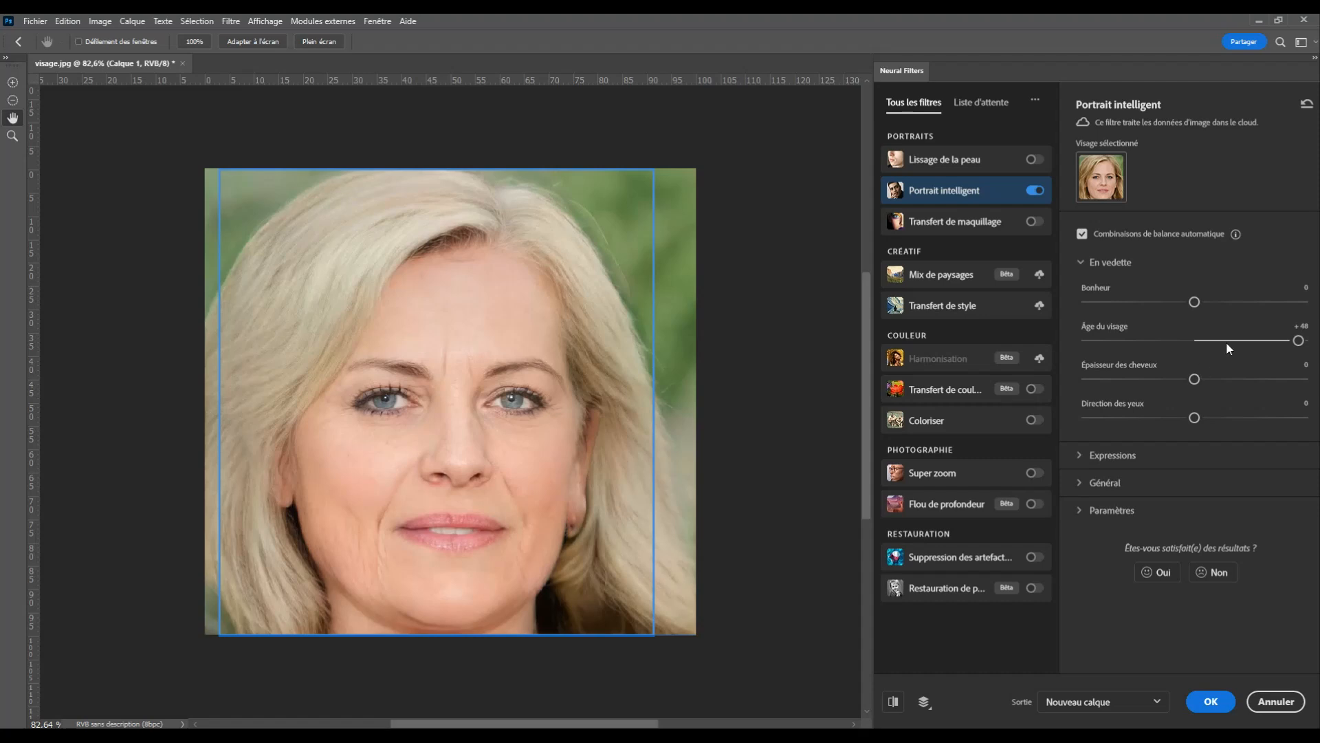
pyautogui.moveTo(1298, 341); pyautogui.dragTo(1316, 344)
pyautogui.moveTo(1302, 341); pyautogui.dragTo(1196, 341)
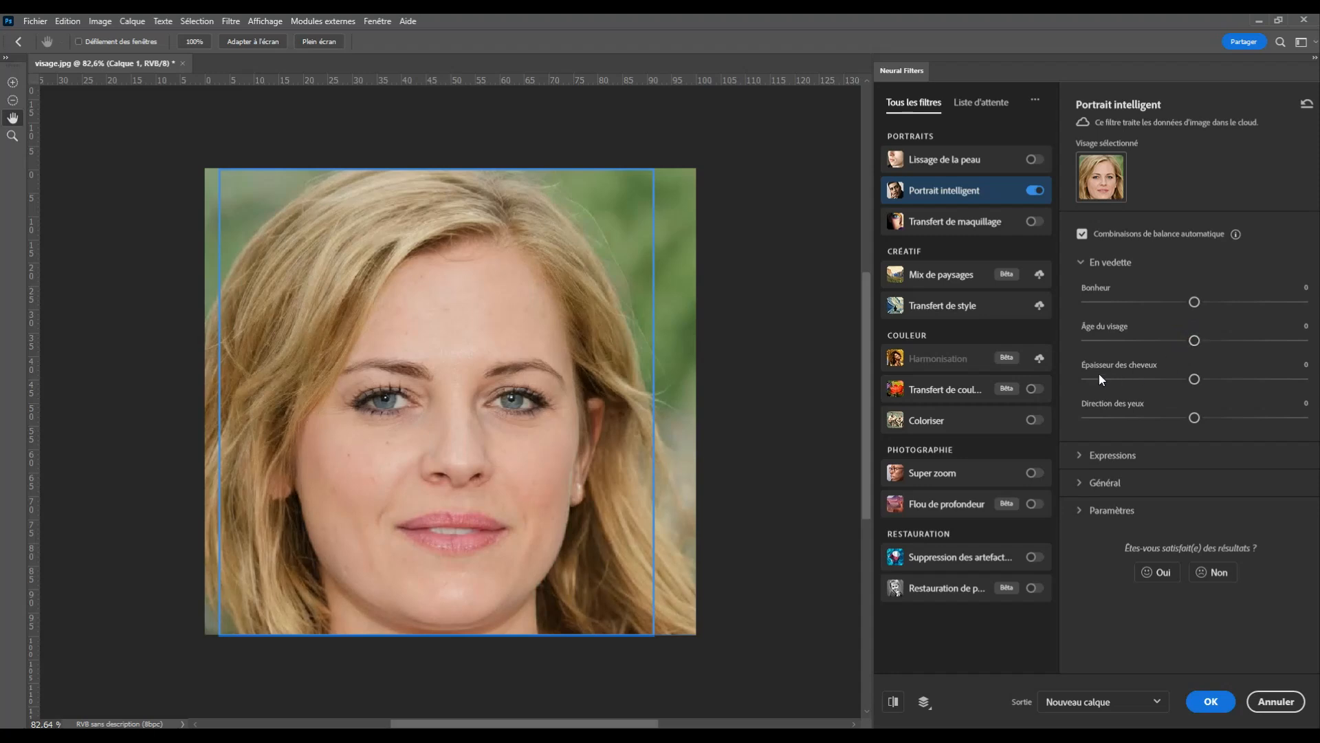
# Try Épaisseur des cheveux at -50, +50 and +29, comparing +50 with the unfiltered portrait, and reset it to 0.
pyautogui.moveTo(1194, 379); pyautogui.dragTo(1081, 380)
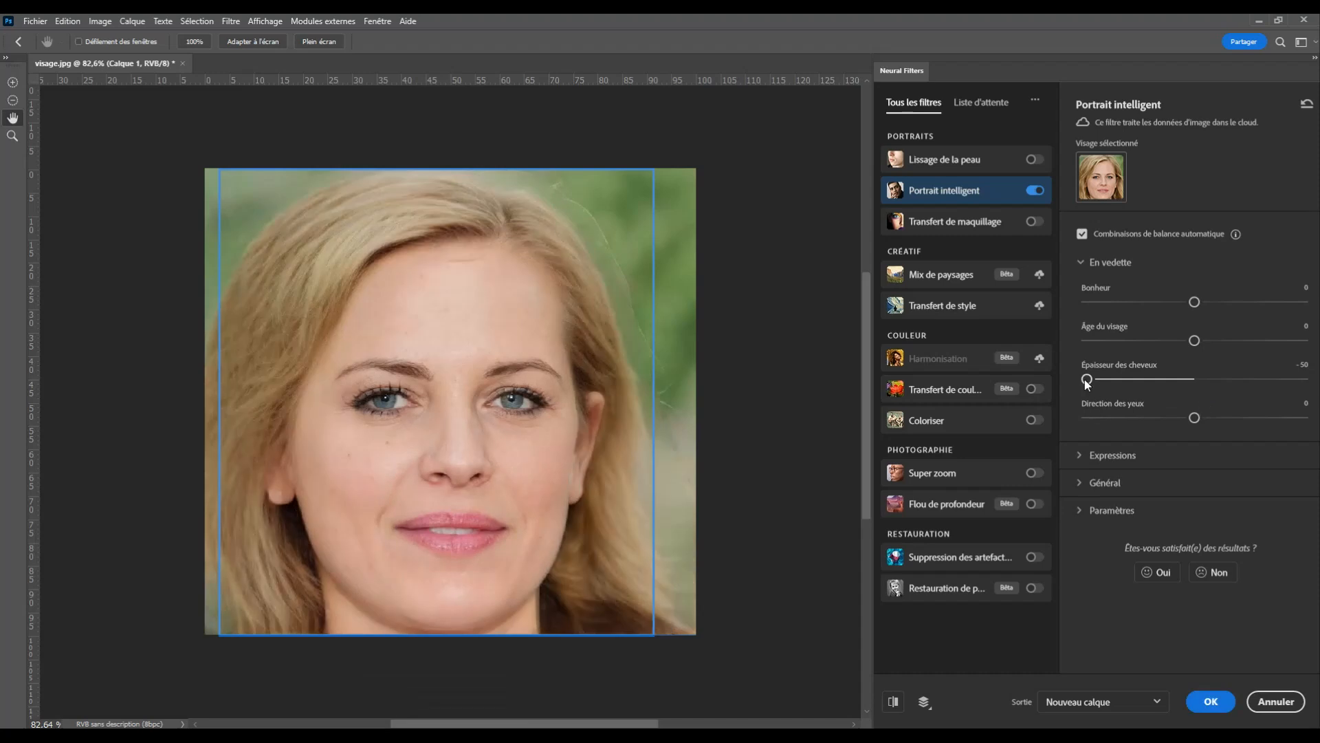
pyautogui.moveTo(1086, 381); pyautogui.dragTo(1305, 380)
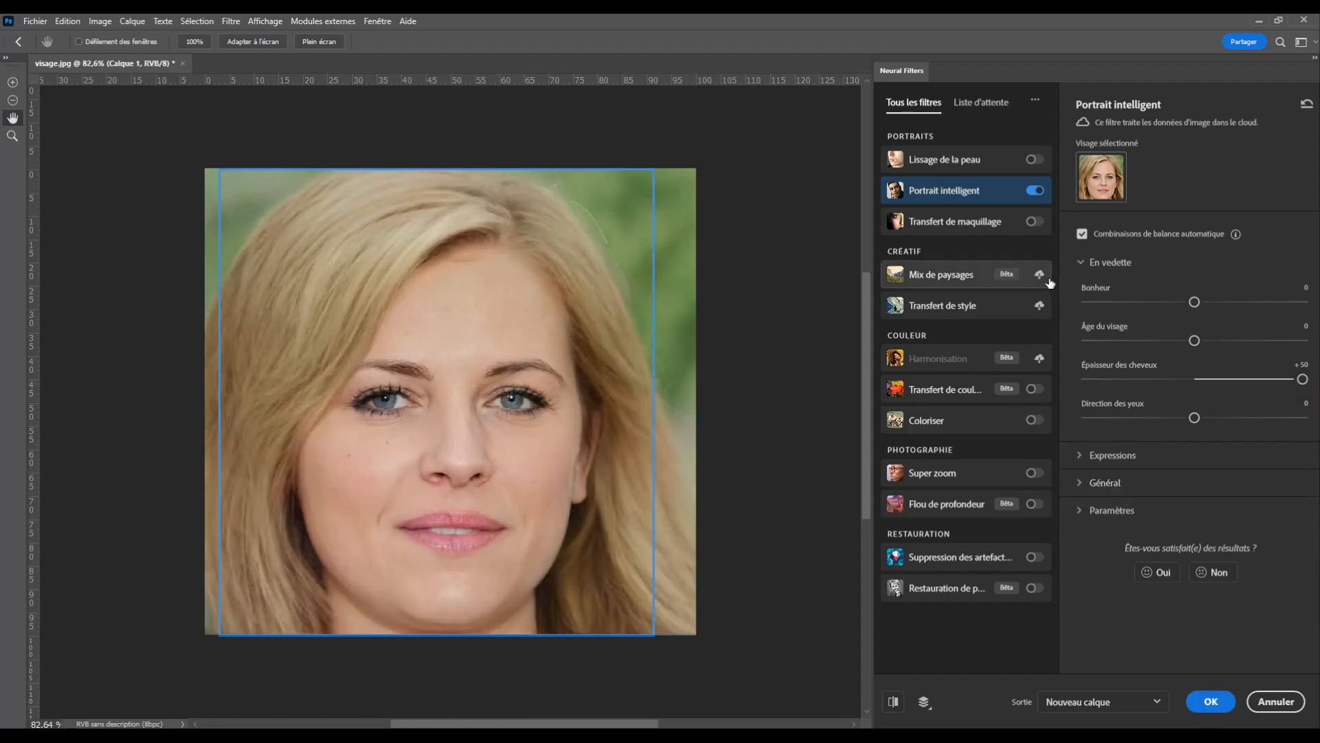
pyautogui.click(1033, 191)
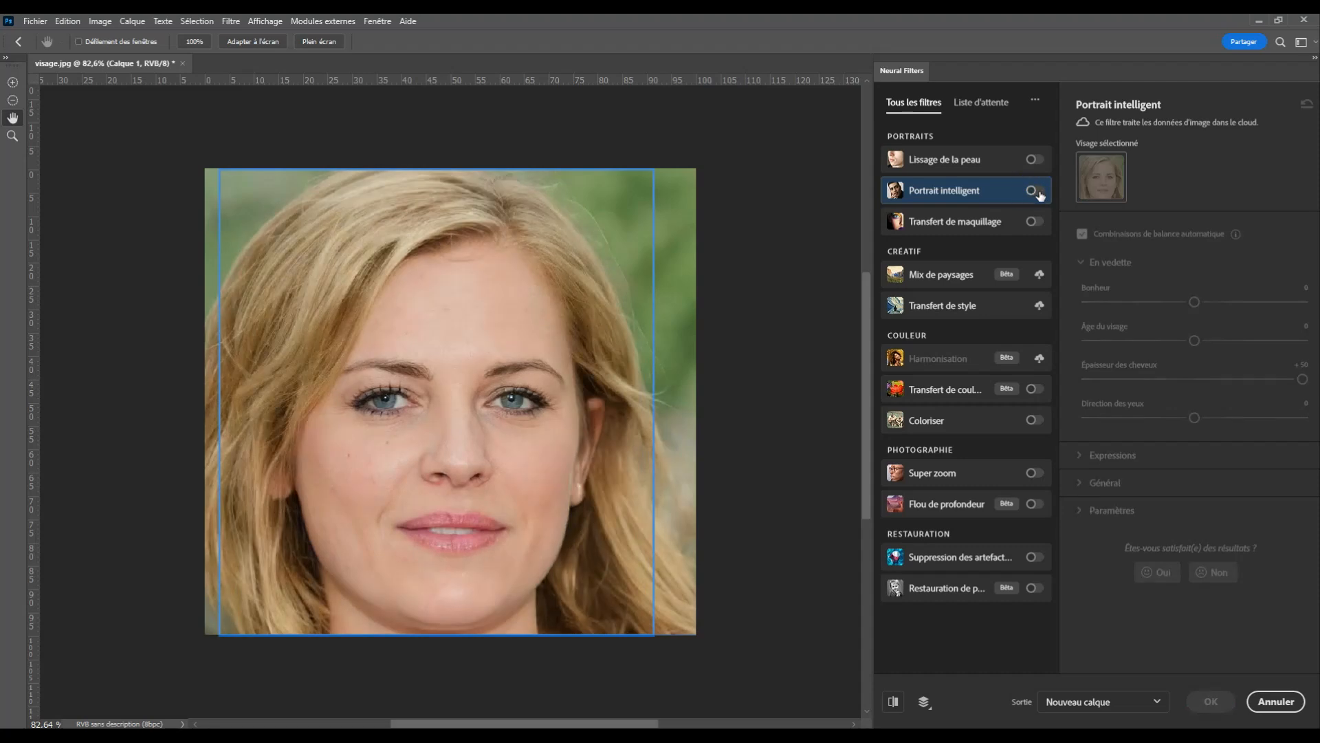
pyautogui.click(1035, 191)
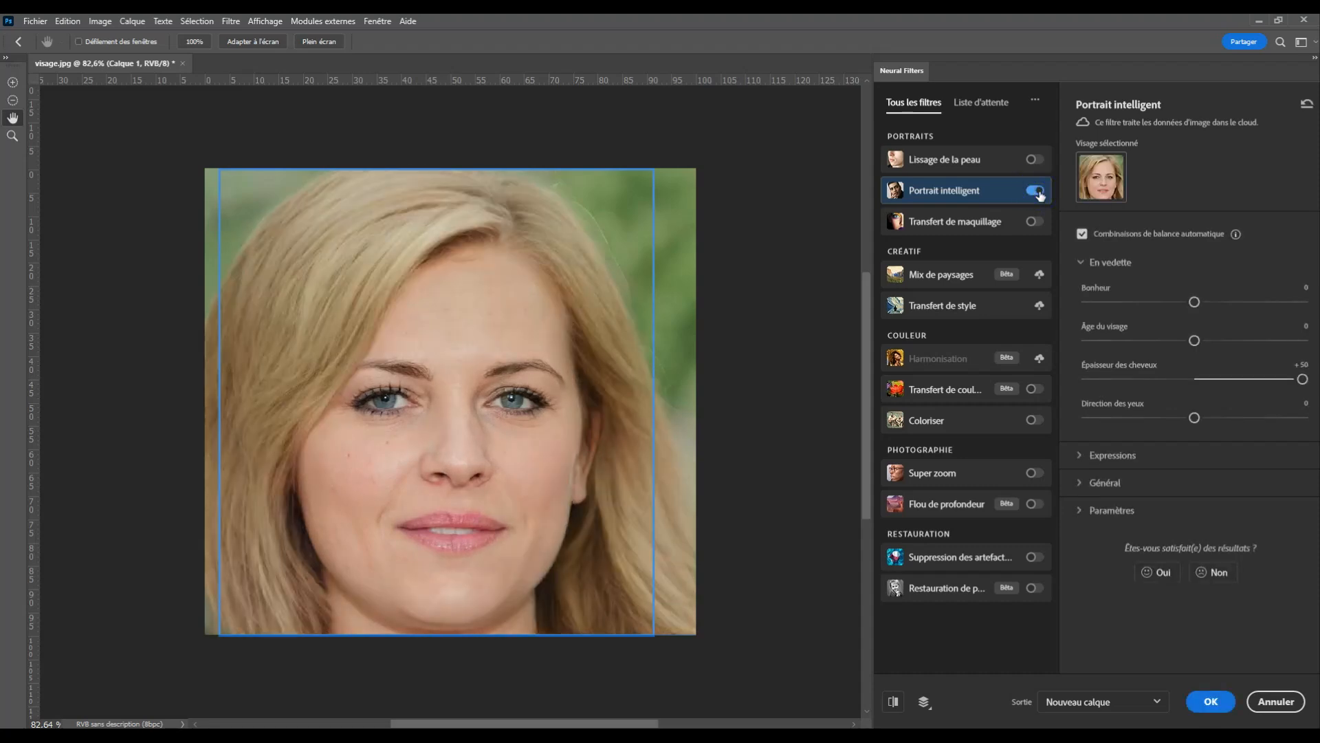
pyautogui.click(1262, 379)
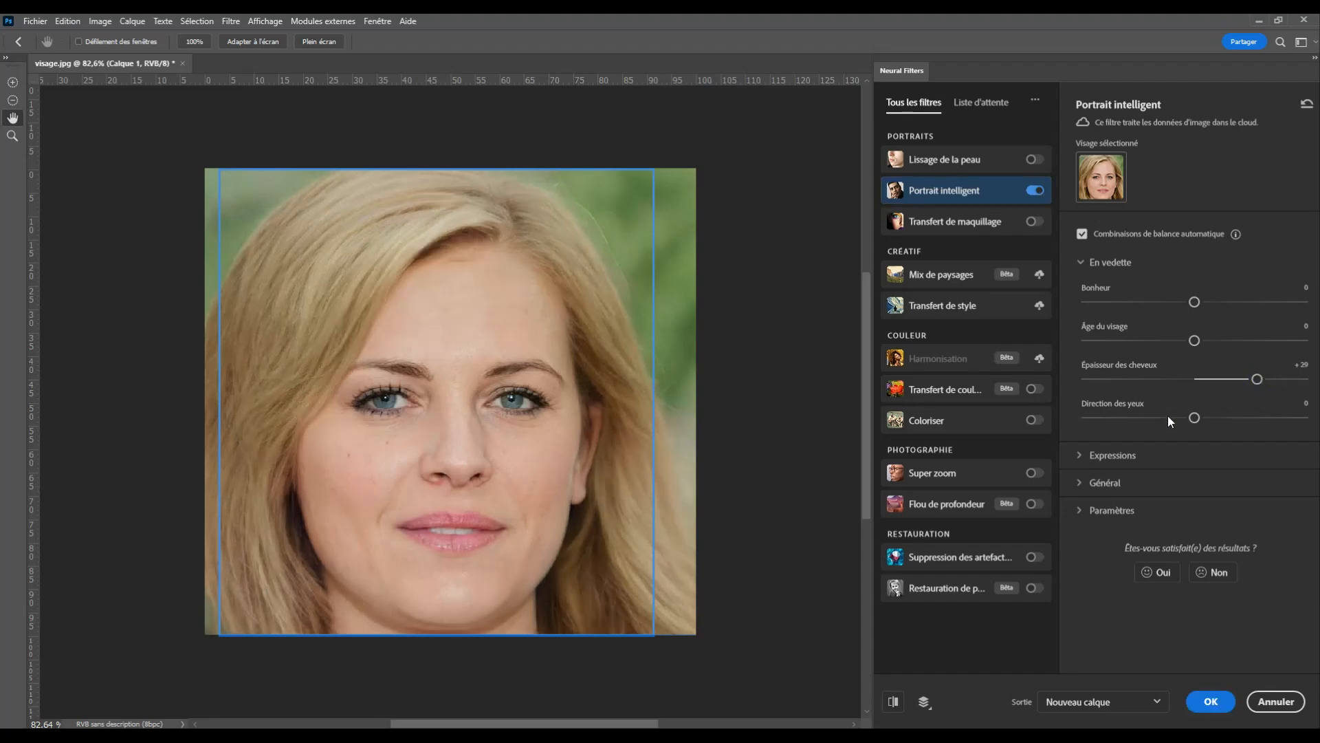
pyautogui.click(1191, 379)
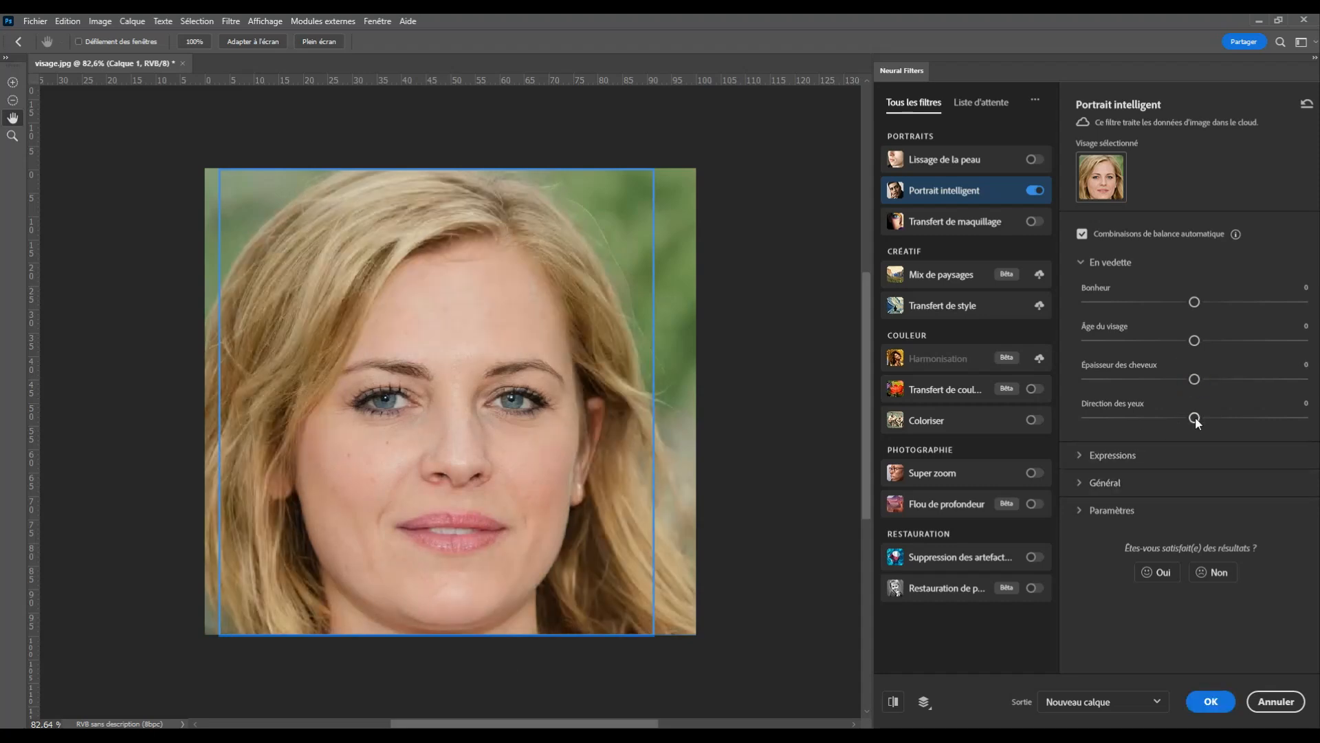
# Try Direction des yeux at -50 and at +29 on the portrait, and reset it to 0.
pyautogui.moveTo(1200, 420); pyautogui.dragTo(1065, 418)
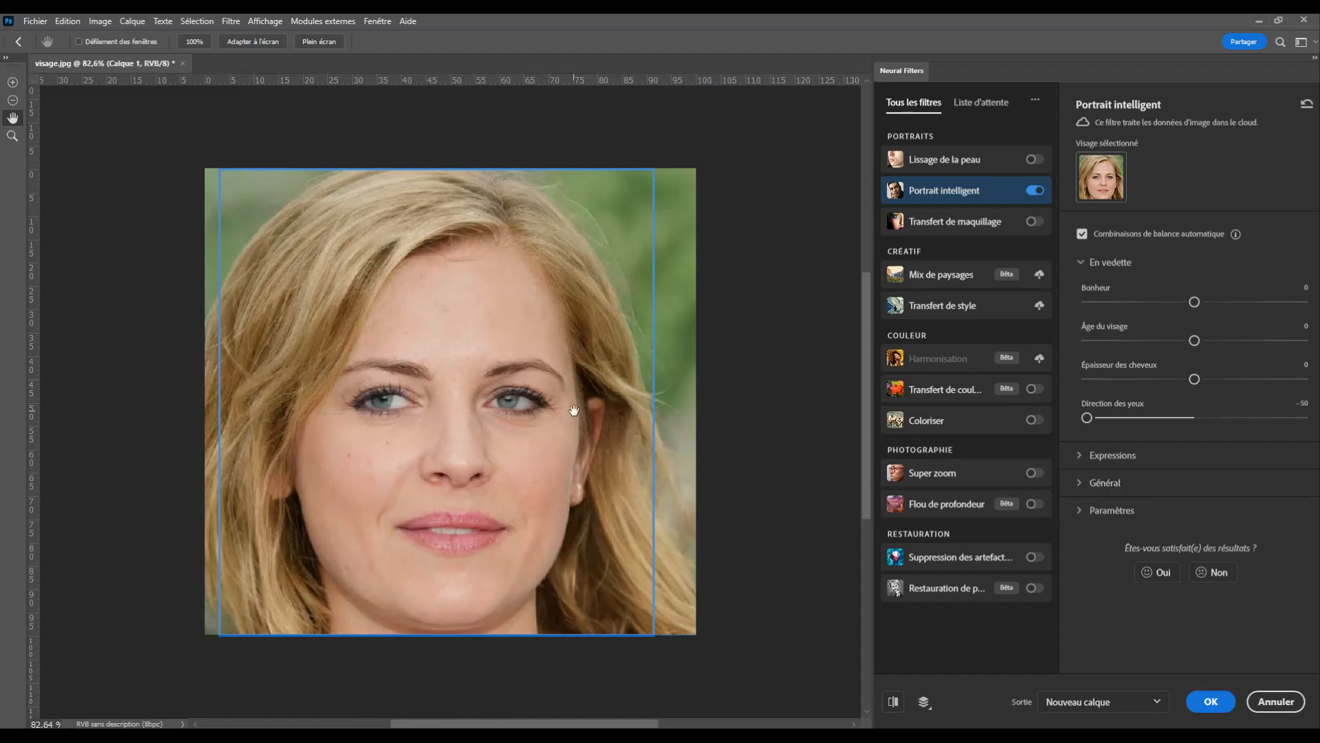
pyautogui.moveTo(1087, 418); pyautogui.dragTo(1261, 420)
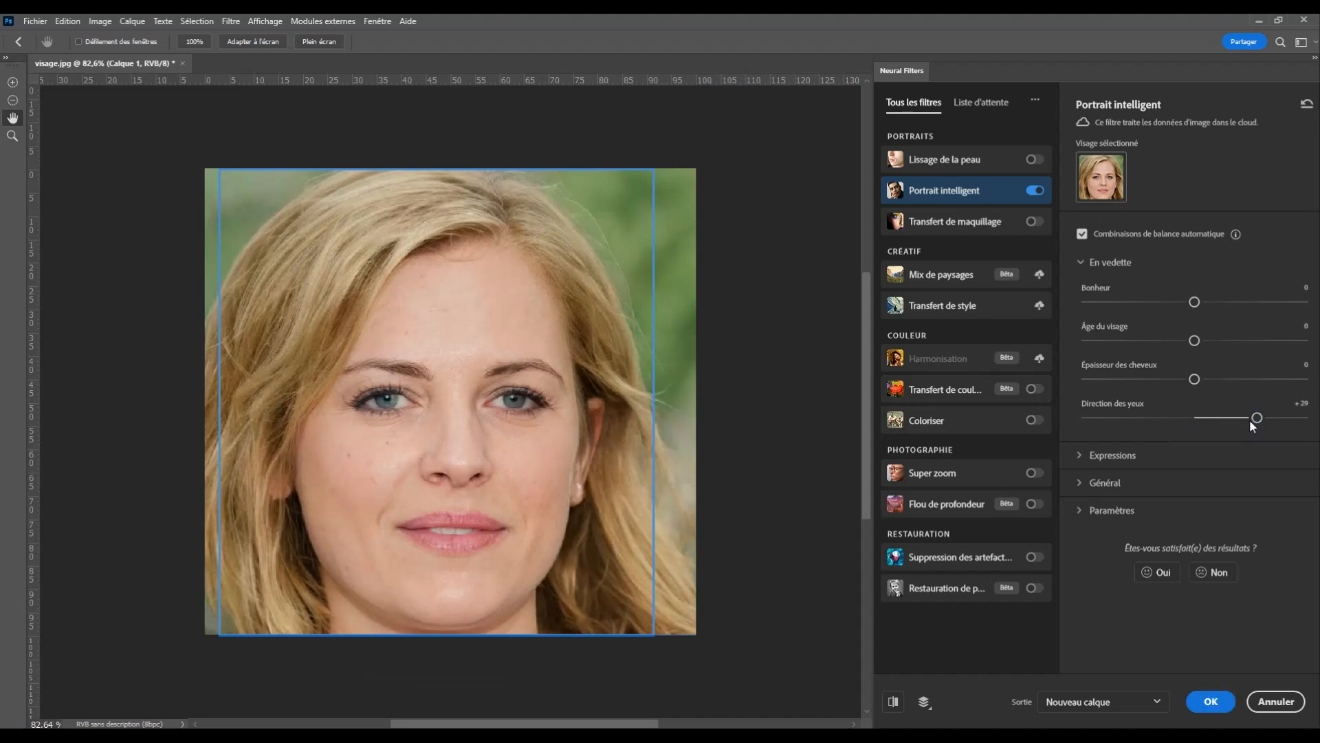
pyautogui.moveTo(1298, 417); pyautogui.dragTo(1306, 417)
pyautogui.click(1195, 418)
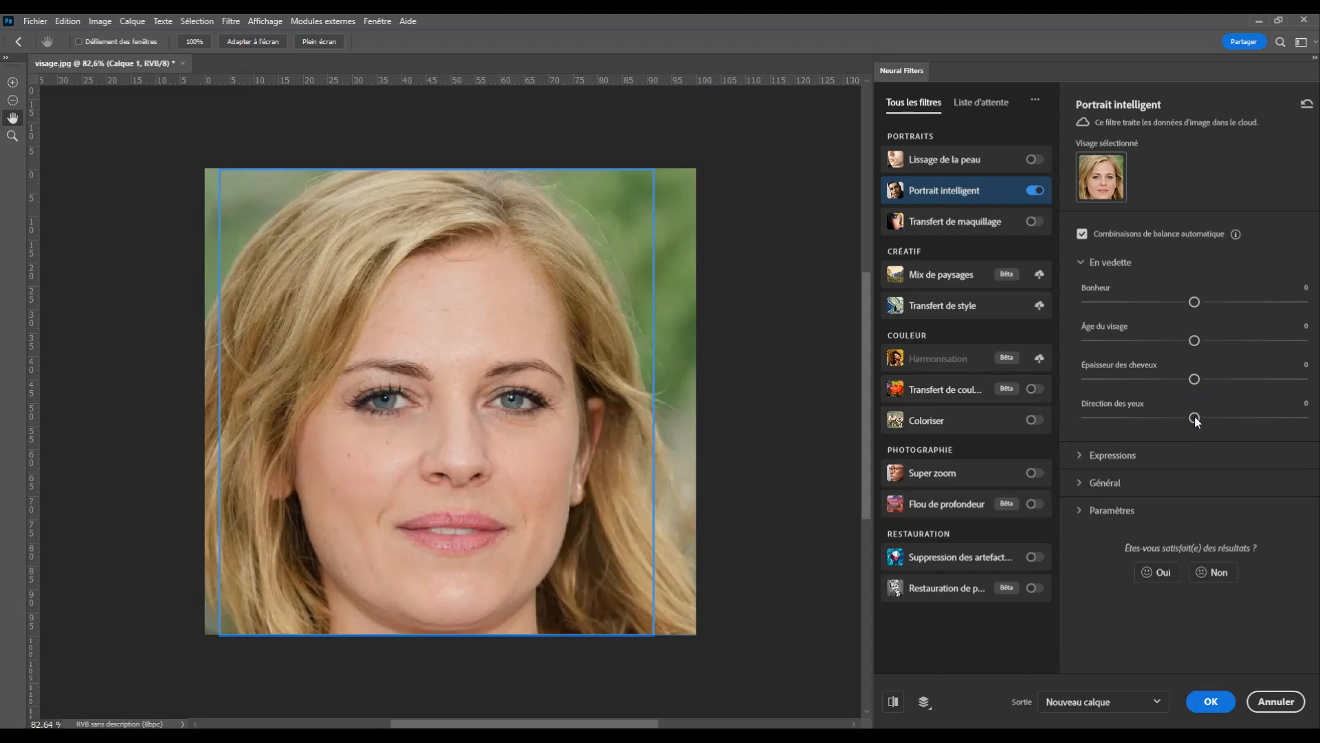
# Expand the Expressions settings, raise Surprise to +45, and compare the face with the unfiltered portrait.
pyautogui.scroll(-2, 1146, 428)
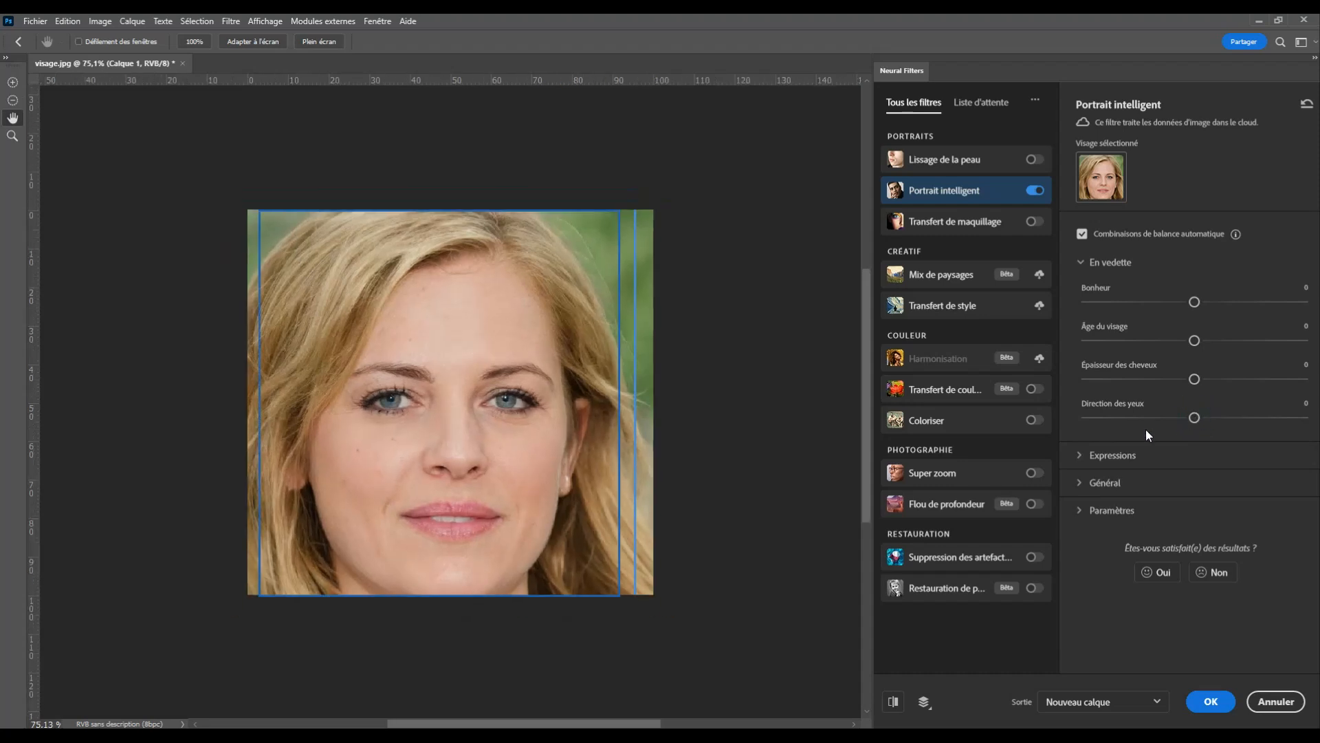
pyautogui.scroll(4, 1145, 428)
pyautogui.click(1085, 460)
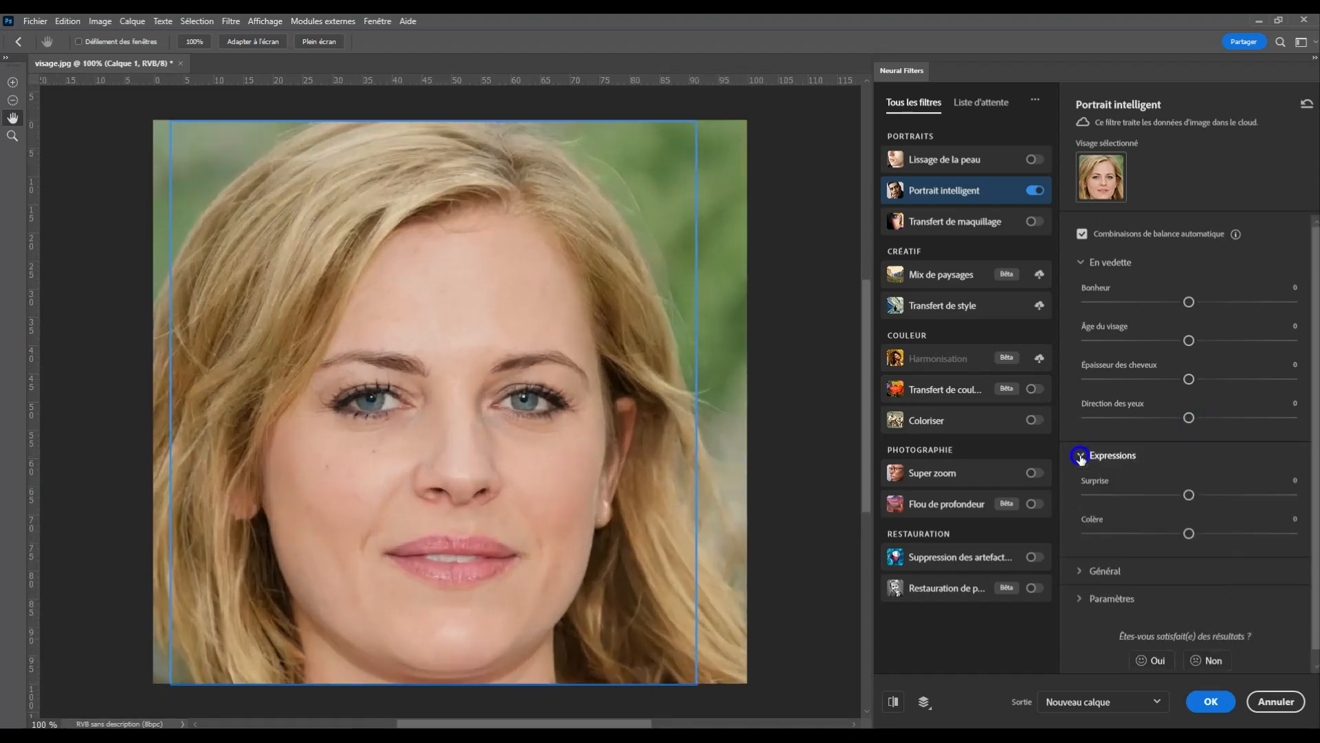
pyautogui.scroll(-1, 1126, 460)
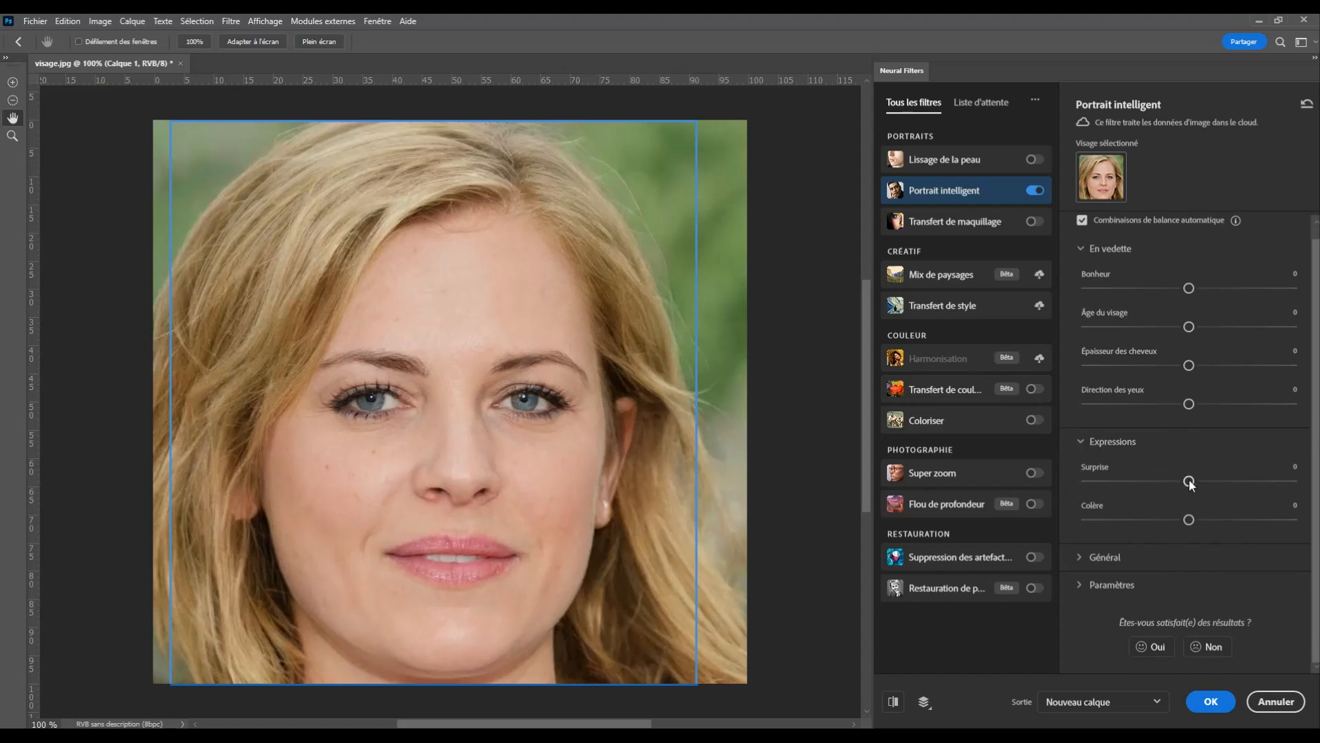
pyautogui.moveTo(1189, 482); pyautogui.dragTo(1285, 482)
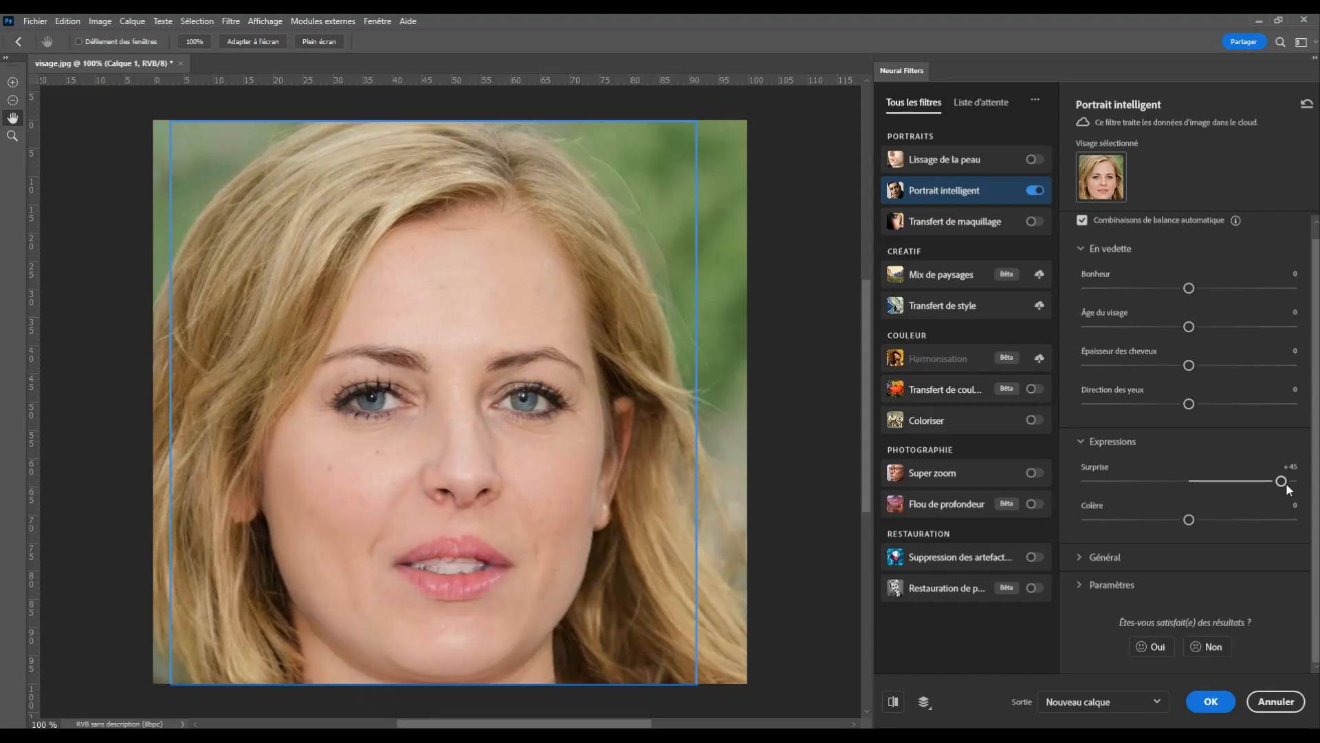
pyautogui.click(1033, 191)
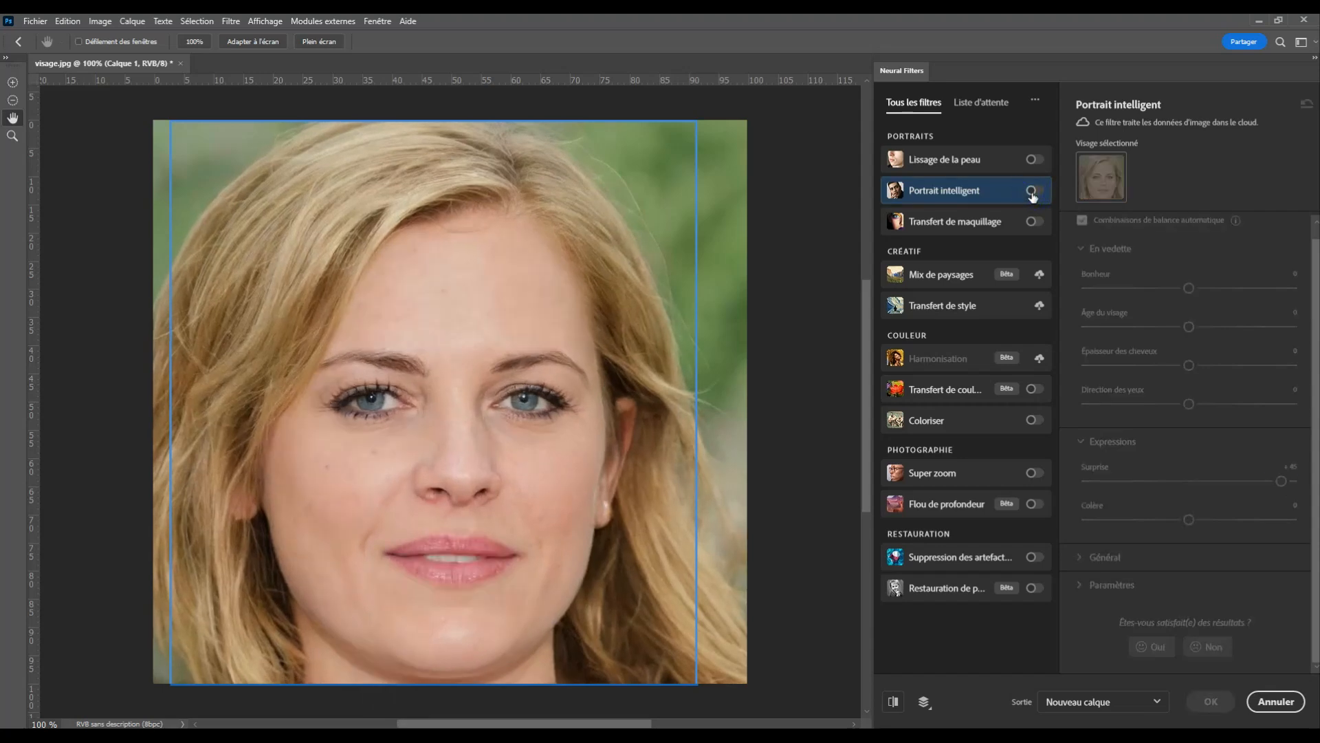
pyautogui.click(1041, 197)
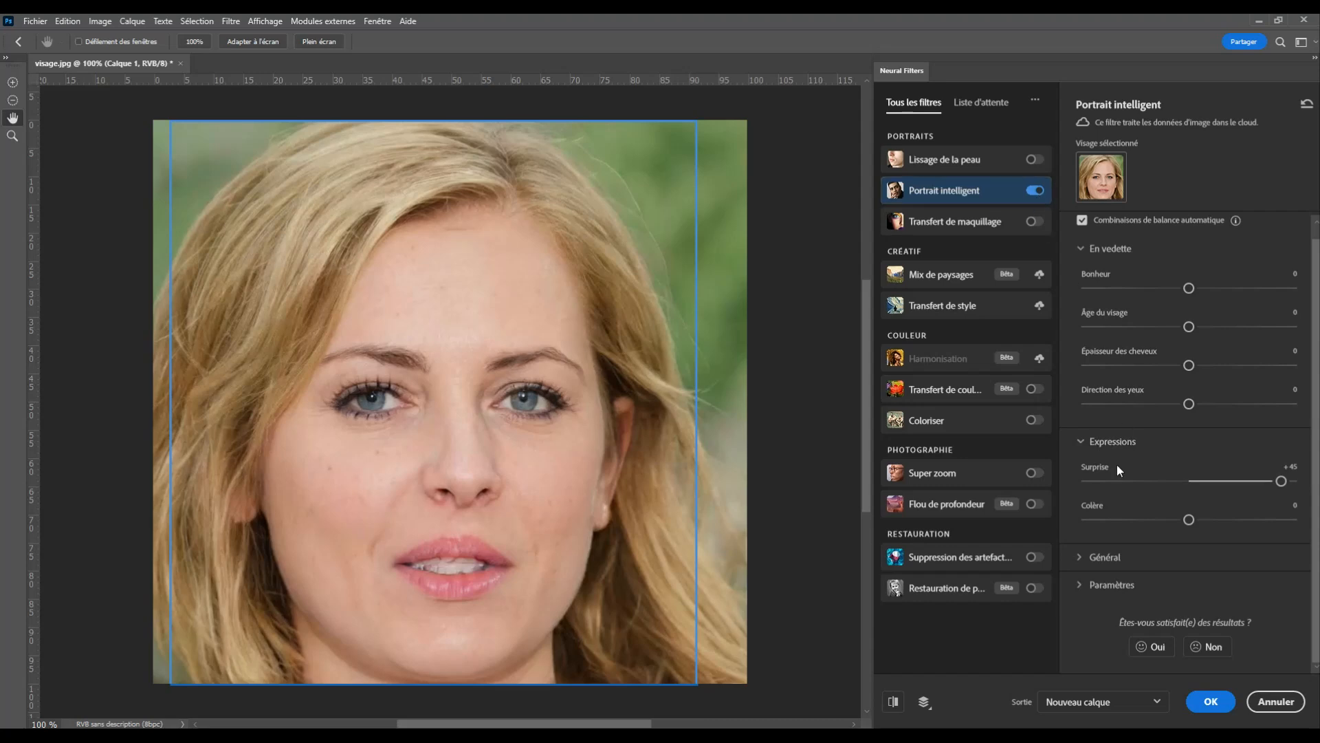
# Try Surprise at -48, and reset it to 0 in favour of Colère at -49.
pyautogui.click(1095, 481)
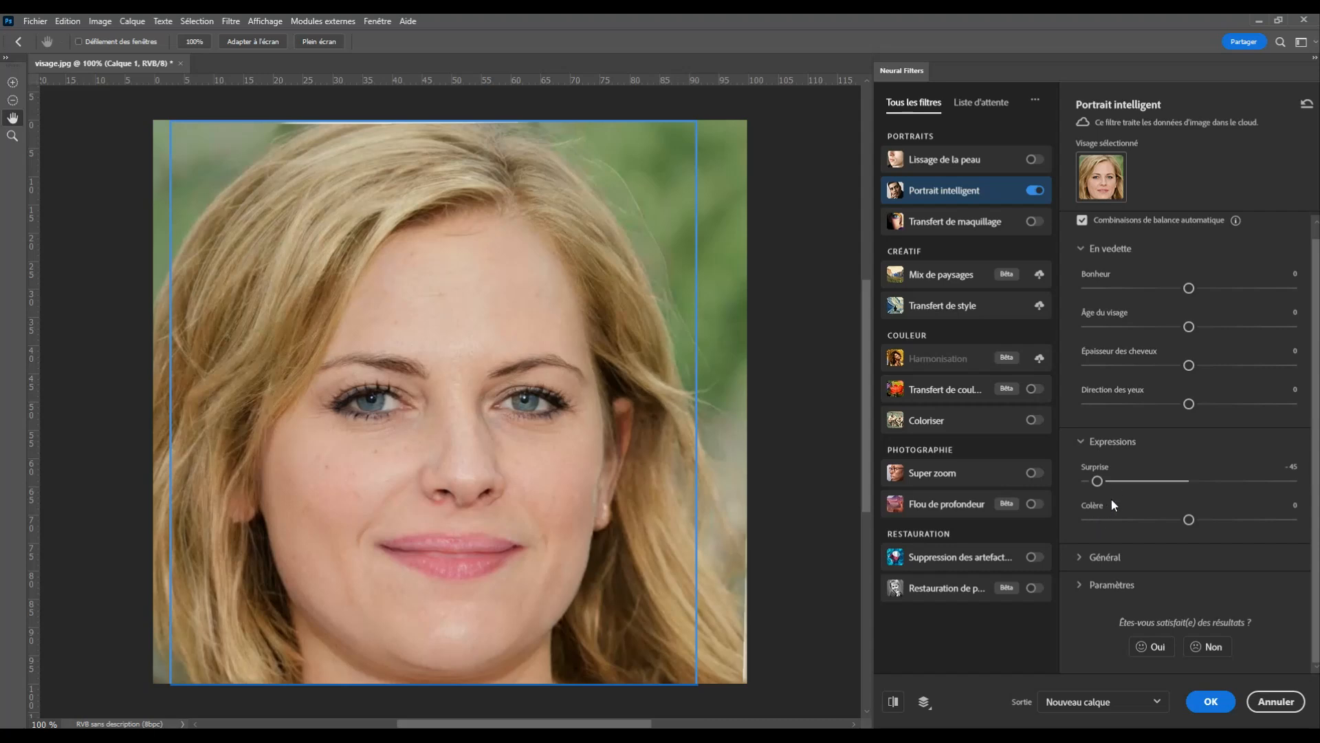
pyautogui.moveTo(1093, 481); pyautogui.dragTo(1088, 485)
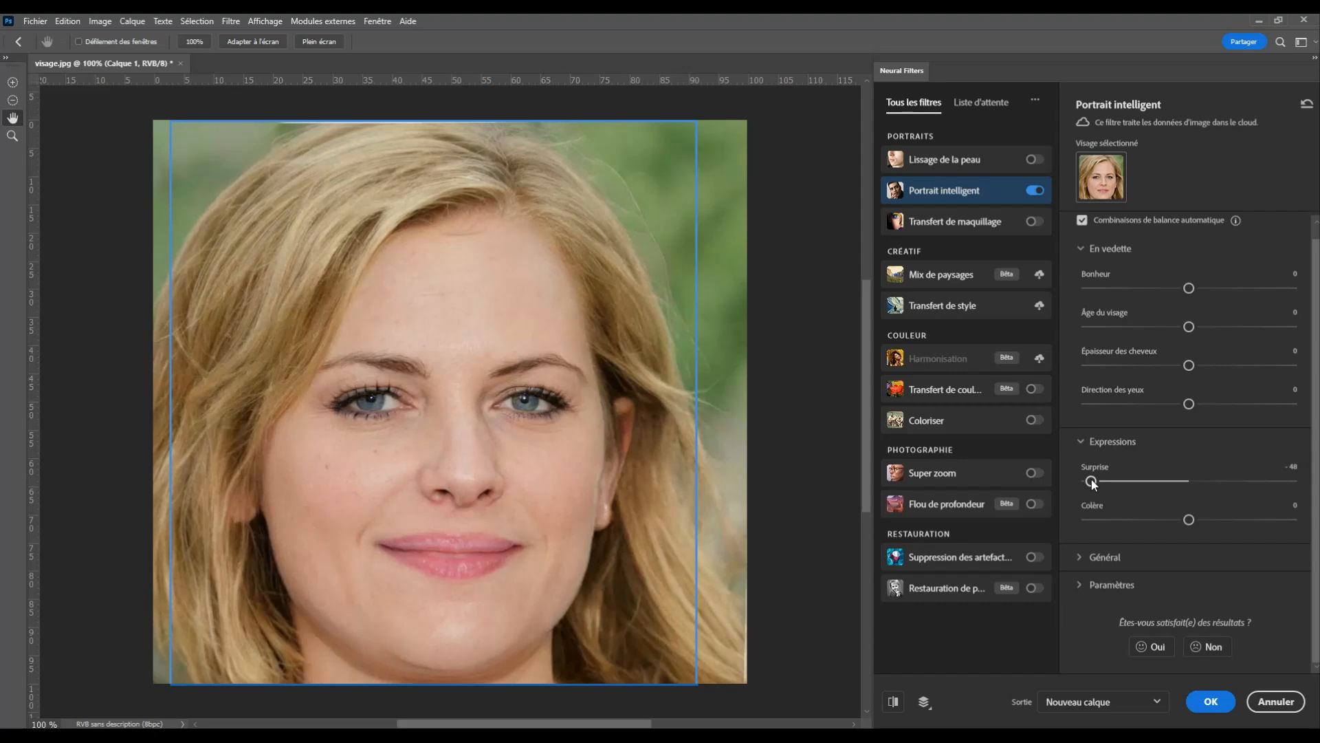
pyautogui.moveTo(1092, 481); pyautogui.dragTo(1087, 528)
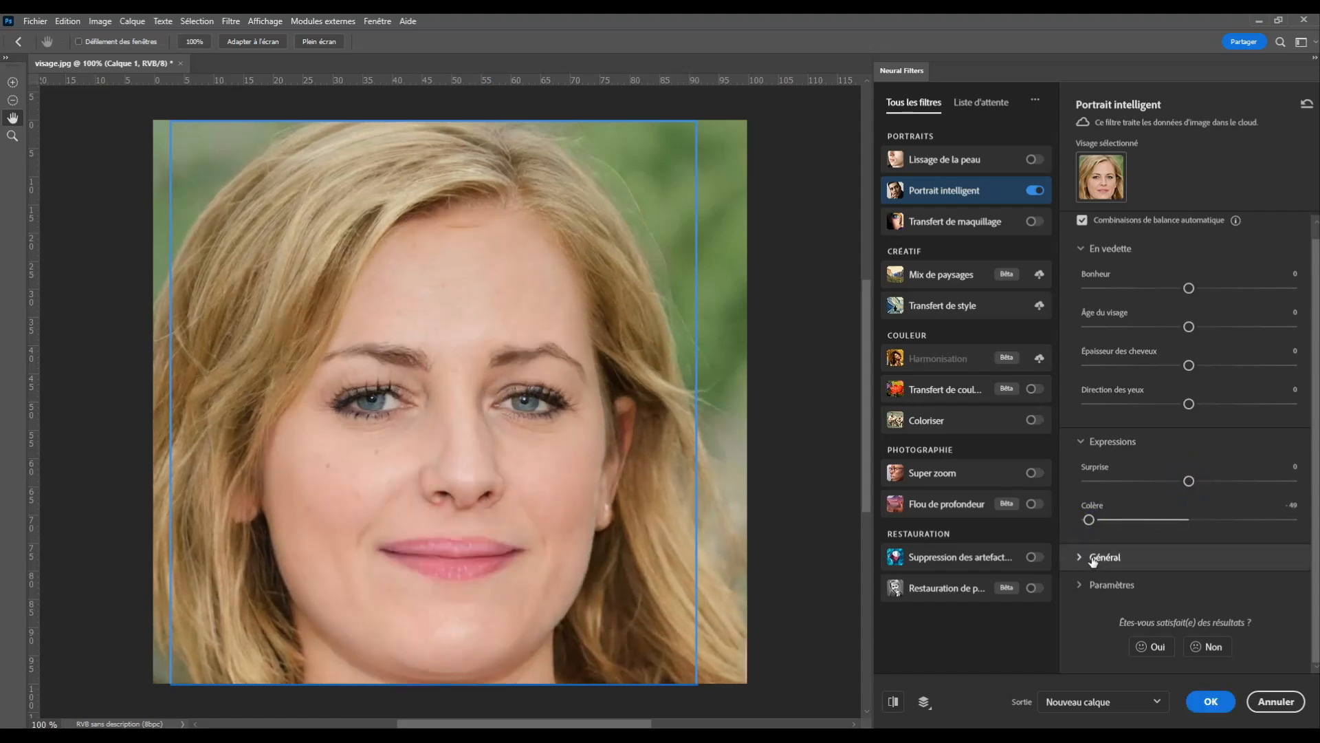
# Try Colère at +47, +36 and +24 on the portrait, and reset it to 0.
pyautogui.moveTo(1089, 521); pyautogui.dragTo(1292, 524)
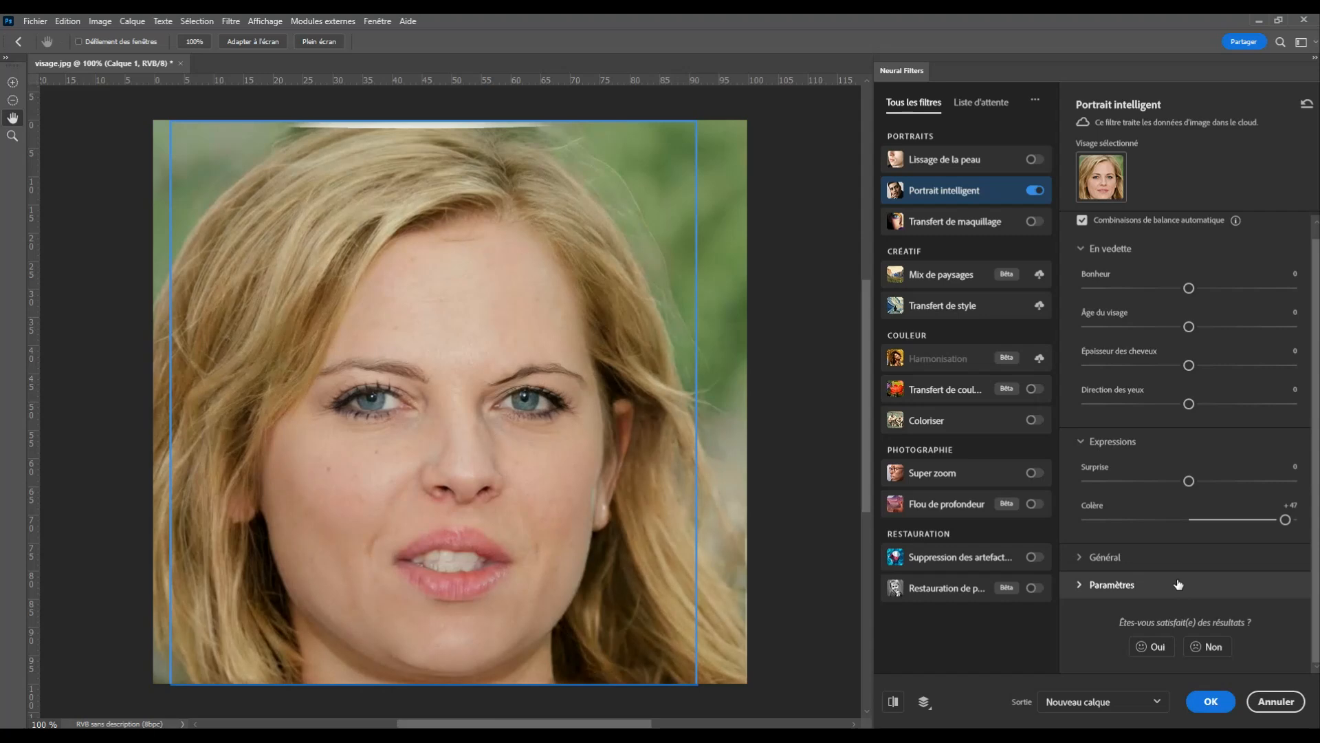
pyautogui.moveTo(1285, 519); pyautogui.dragTo(1263, 521)
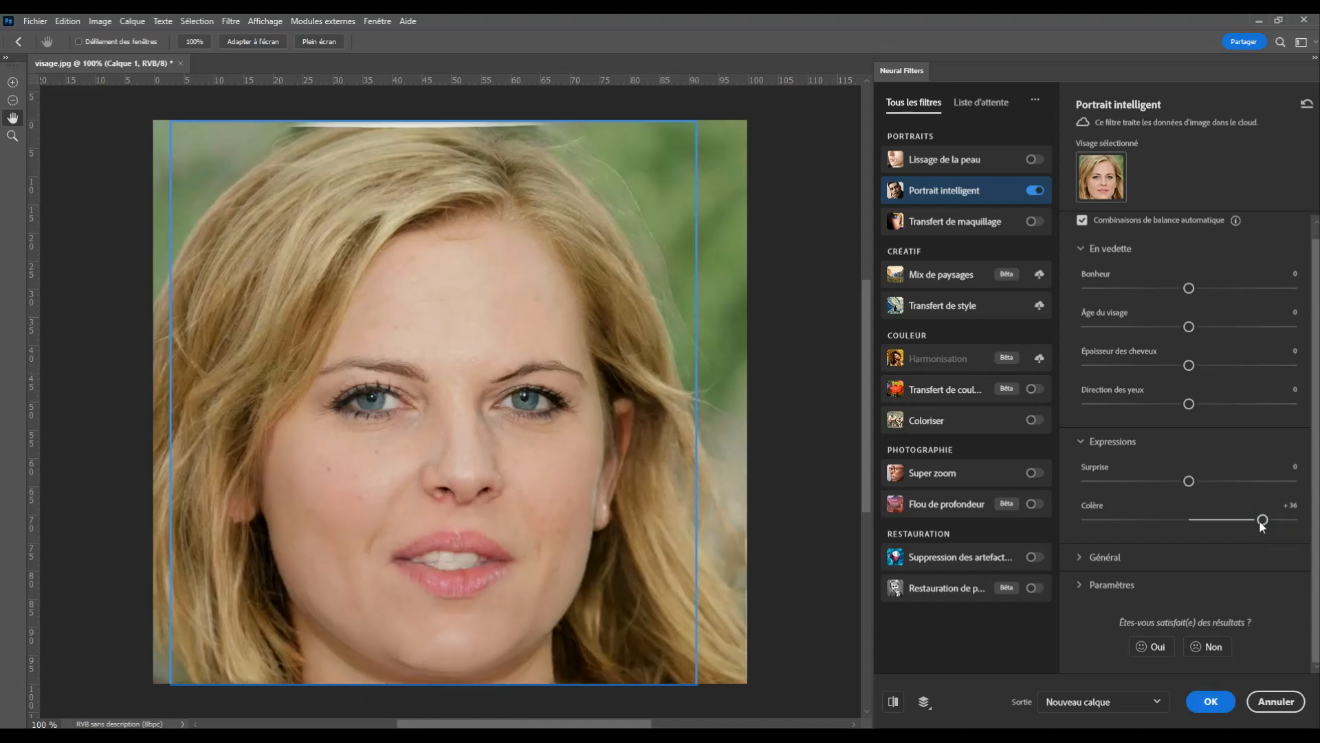
pyautogui.moveTo(1262, 519)
pyautogui.mouseDown()
pyautogui.moveTo(1224, 520)
pyautogui.moveTo(1213, 554)
pyautogui.moveTo(1239, 520)
pyautogui.mouseUp()
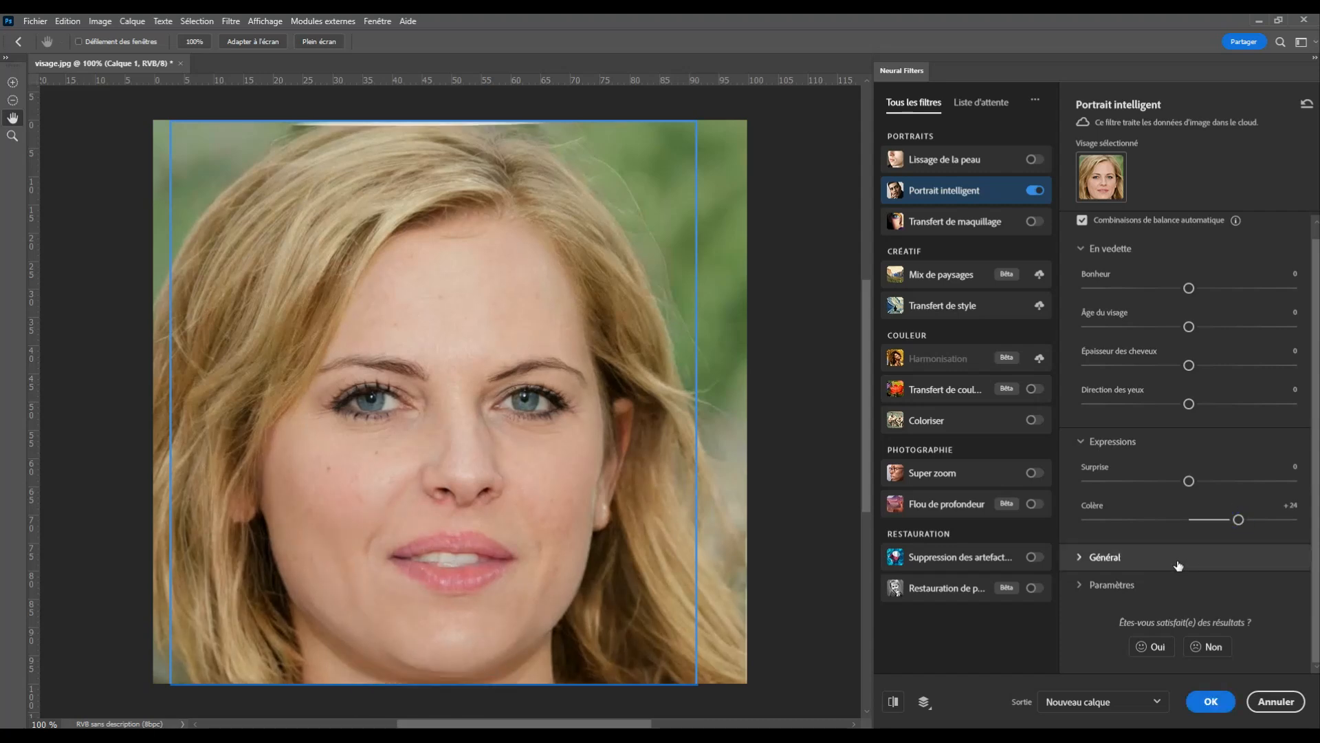
pyautogui.click(1190, 520)
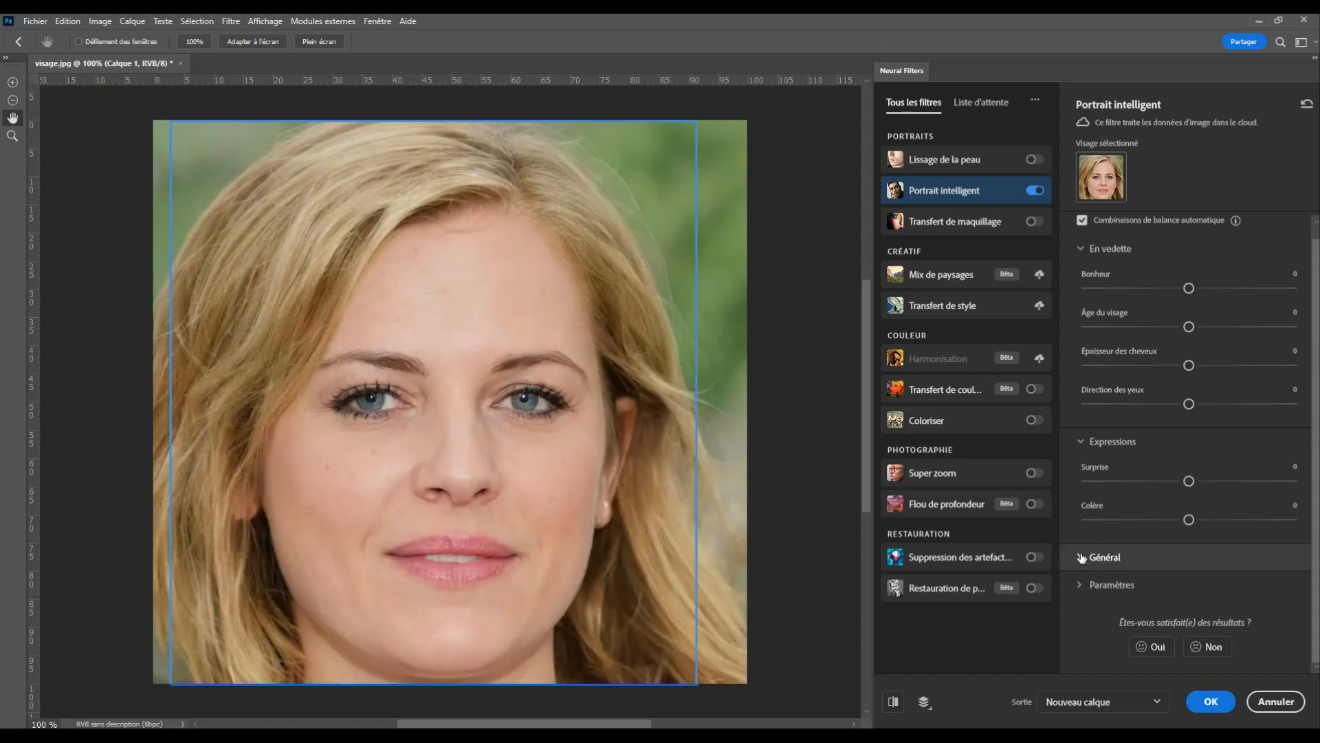
# Expand the Général settings, try Direction de la tête at -50, +47 and -40, and reset it to 0.
pyautogui.click(1082, 556)
pyautogui.scroll(-2, 1140, 494)
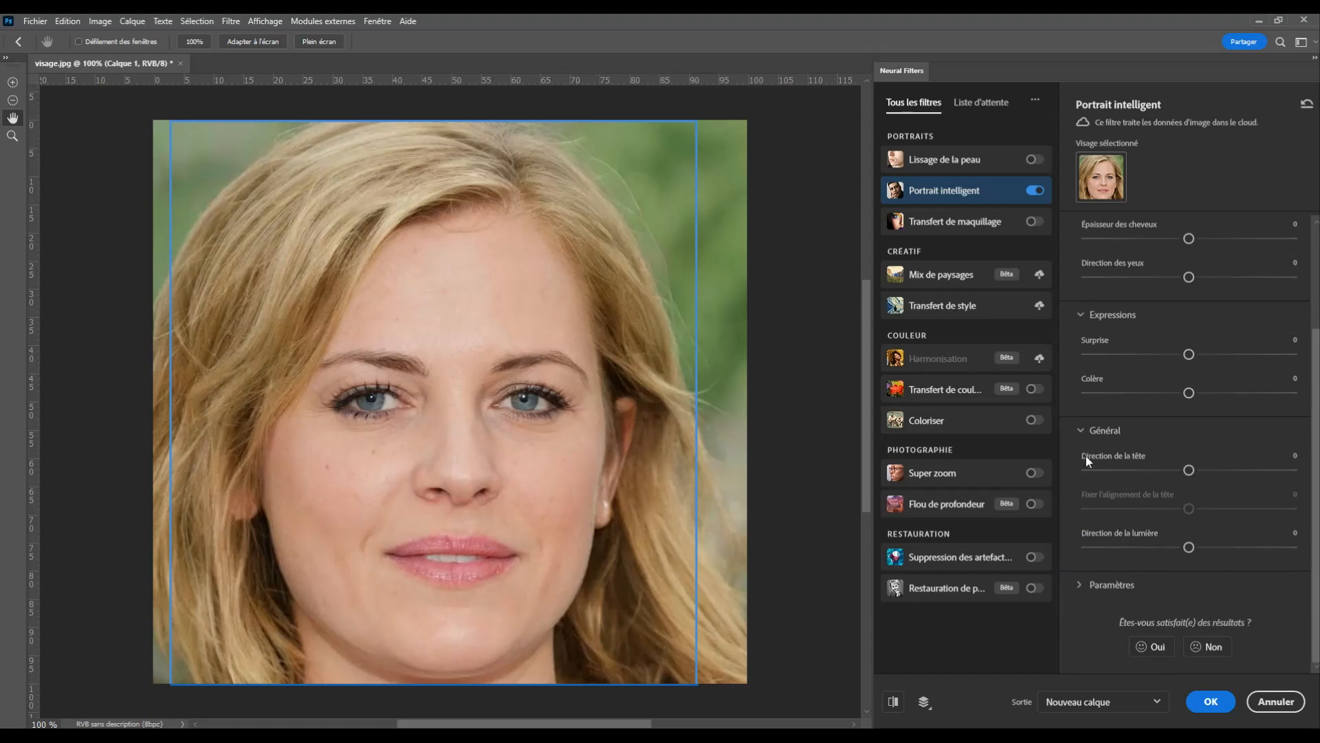
pyautogui.moveTo(1187, 468); pyautogui.dragTo(1081, 470)
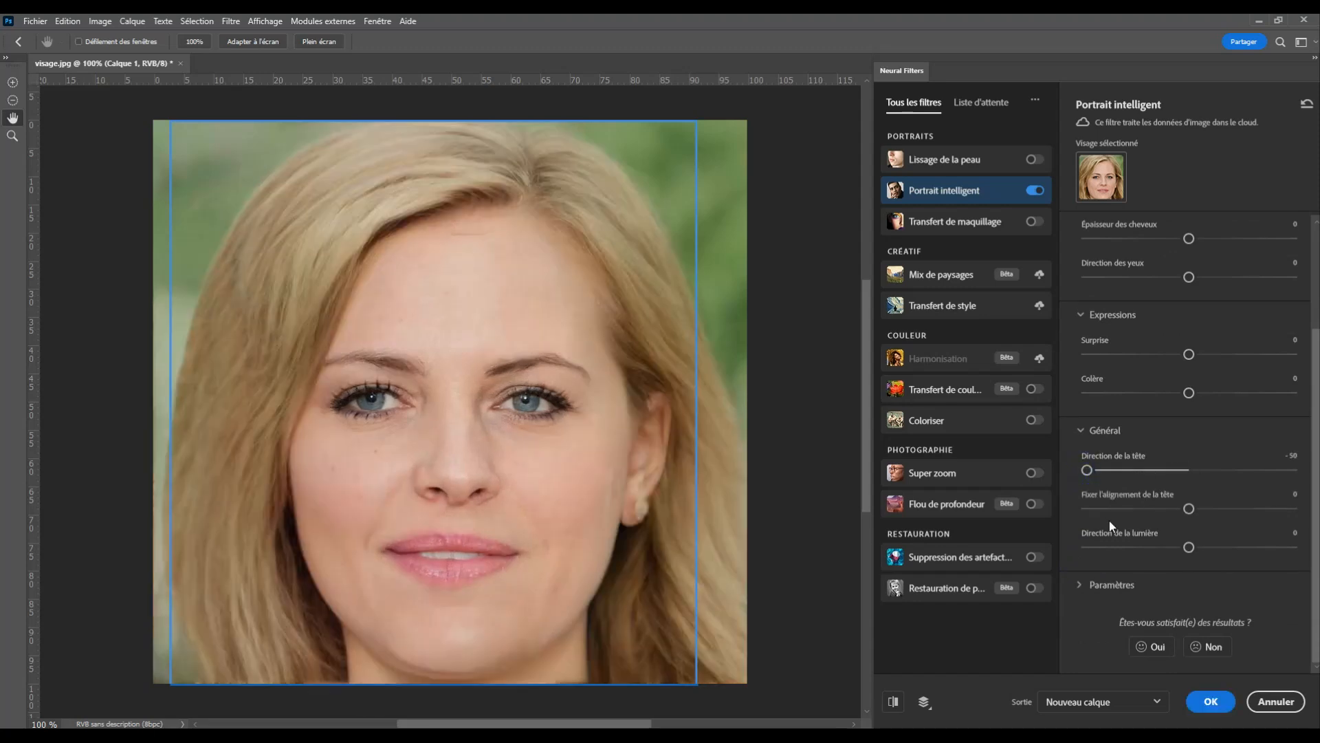
pyautogui.moveTo(1081, 473); pyautogui.dragTo(1291, 482)
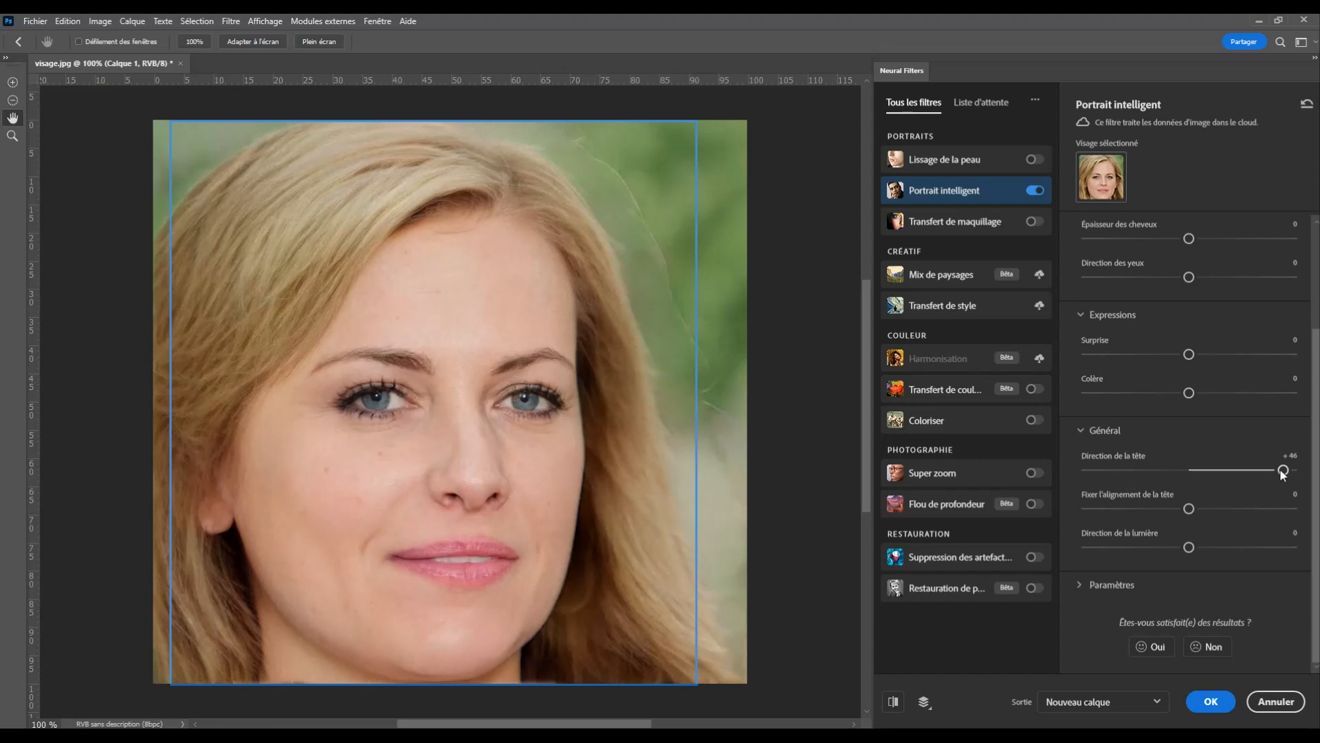
pyautogui.moveTo(1283, 472)
pyautogui.mouseDown()
pyautogui.moveTo(1188, 469)
pyautogui.moveTo(1285, 470)
pyautogui.mouseUp()
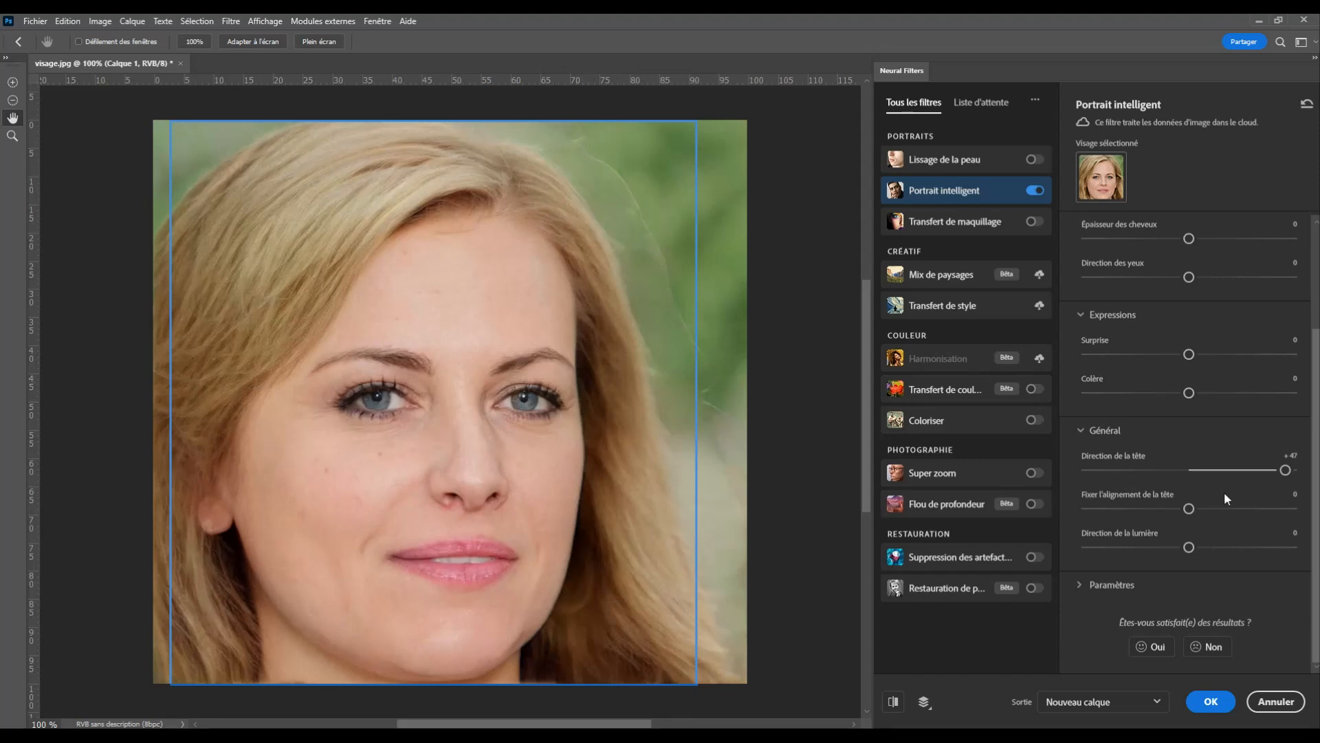
pyautogui.click(1105, 468)
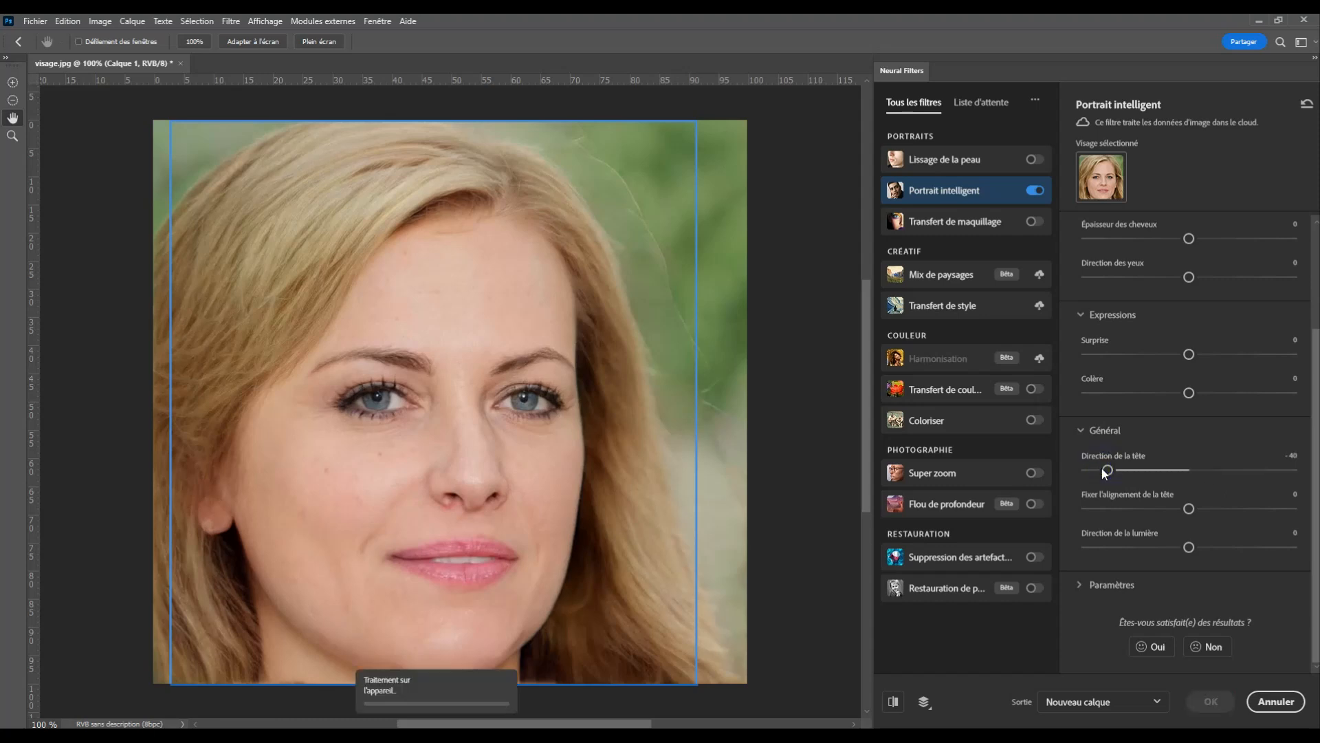
pyautogui.moveTo(971, 515)
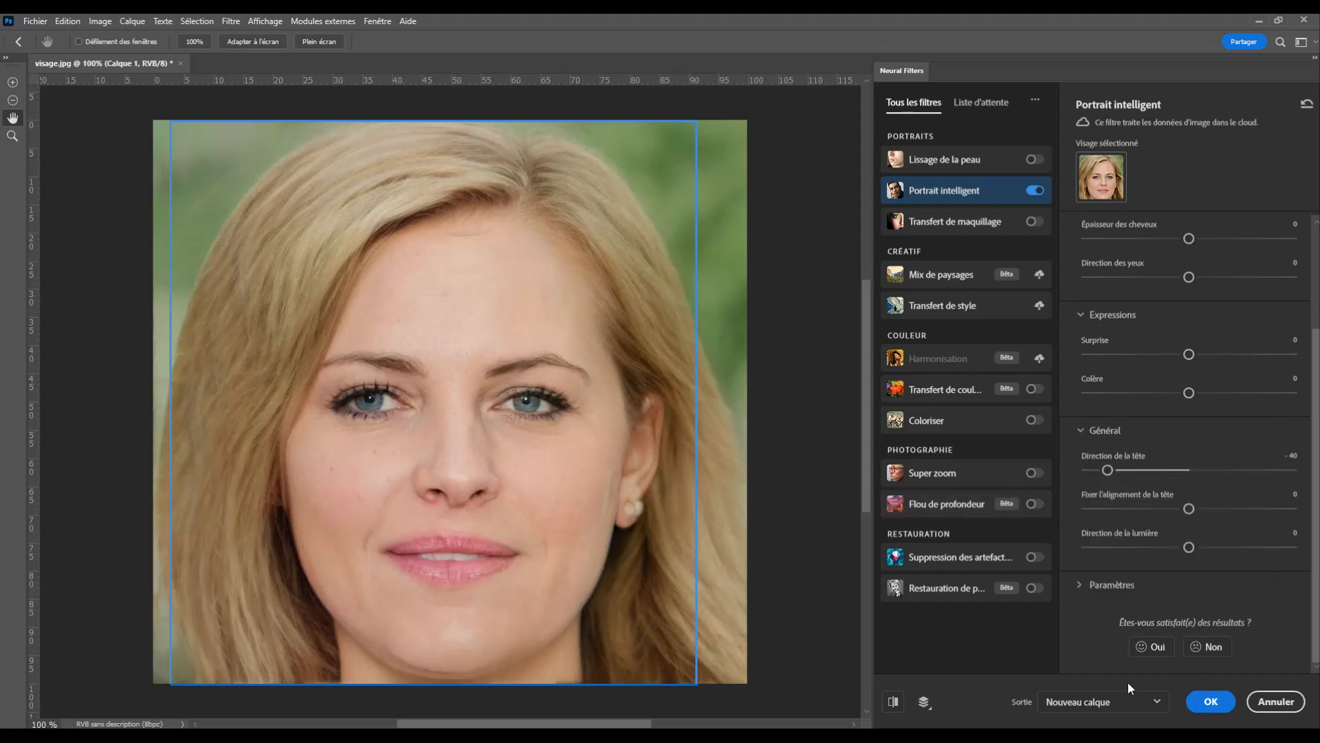
pyautogui.click(1189, 470)
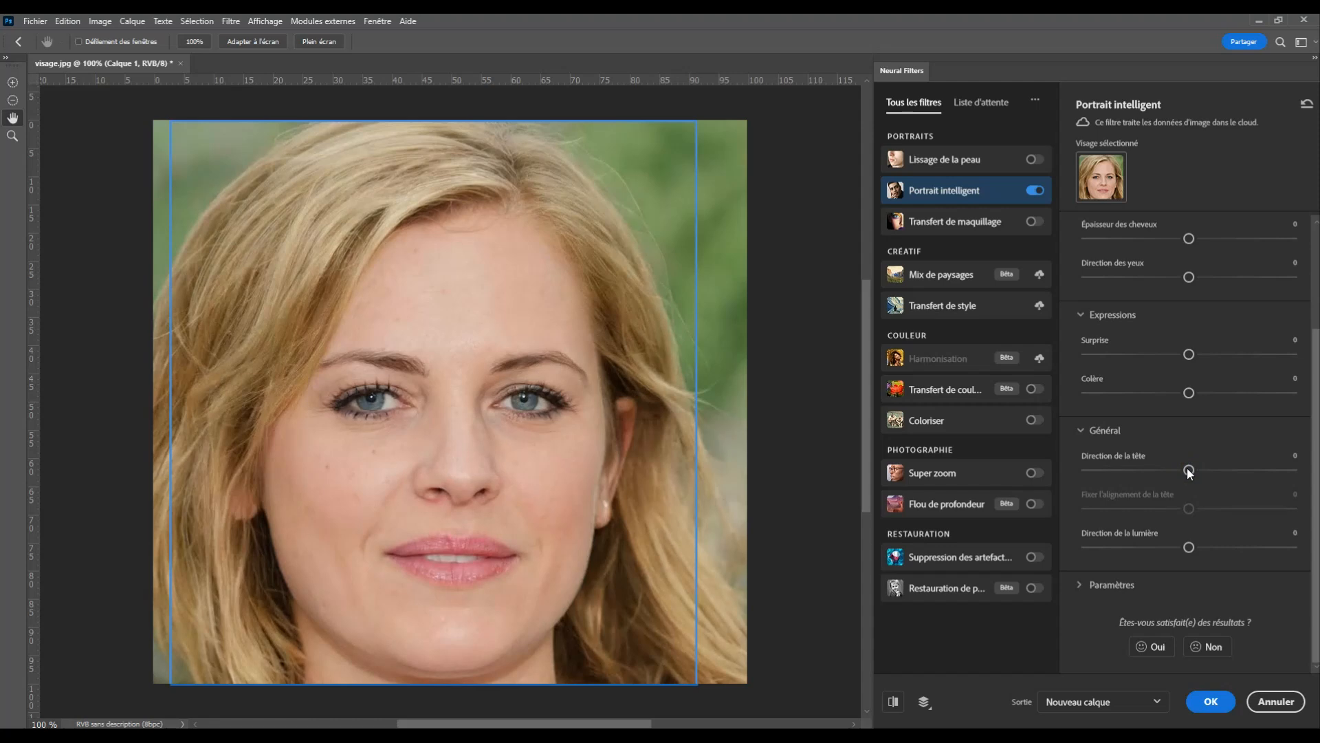
# Try Direction de la lumière at -40 and +43 on the portrait, and reset it to 0.
pyautogui.moveTo(1191, 546); pyautogui.dragTo(1113, 548)
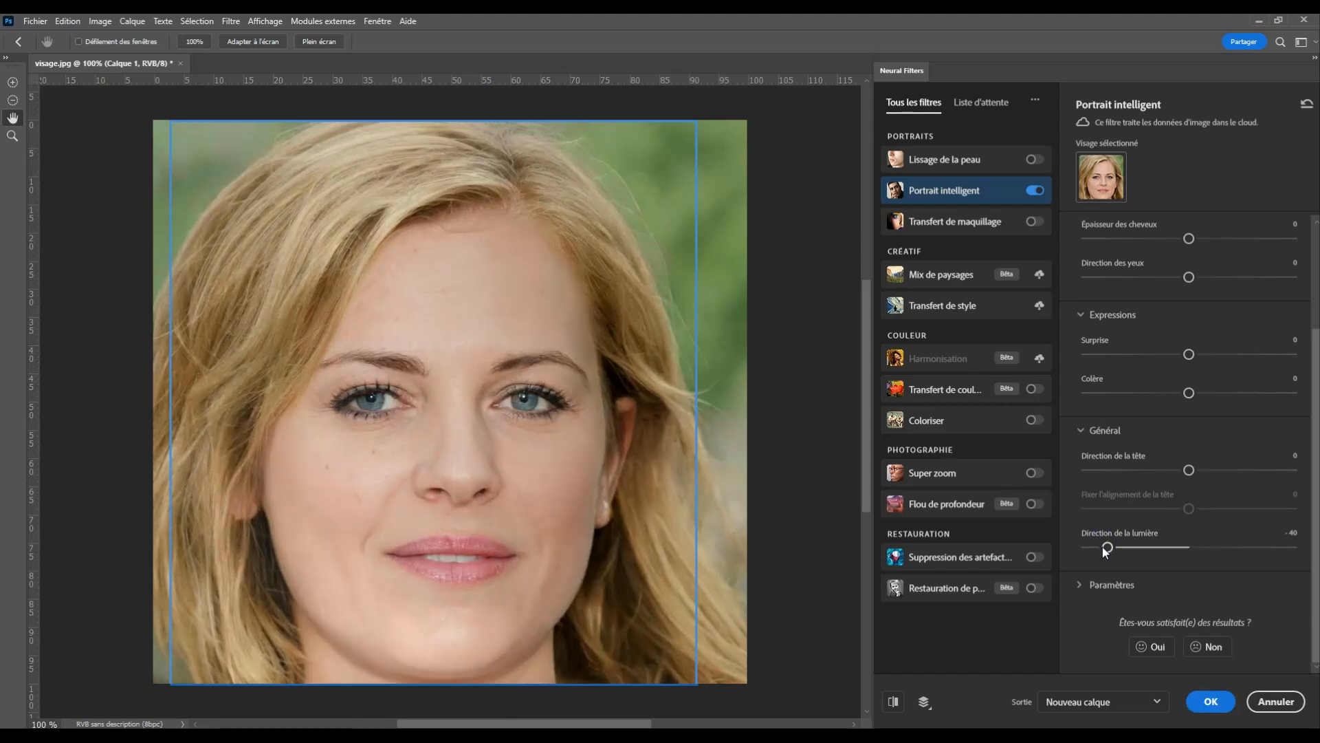
pyautogui.moveTo(1105, 547); pyautogui.dragTo(1177, 553)
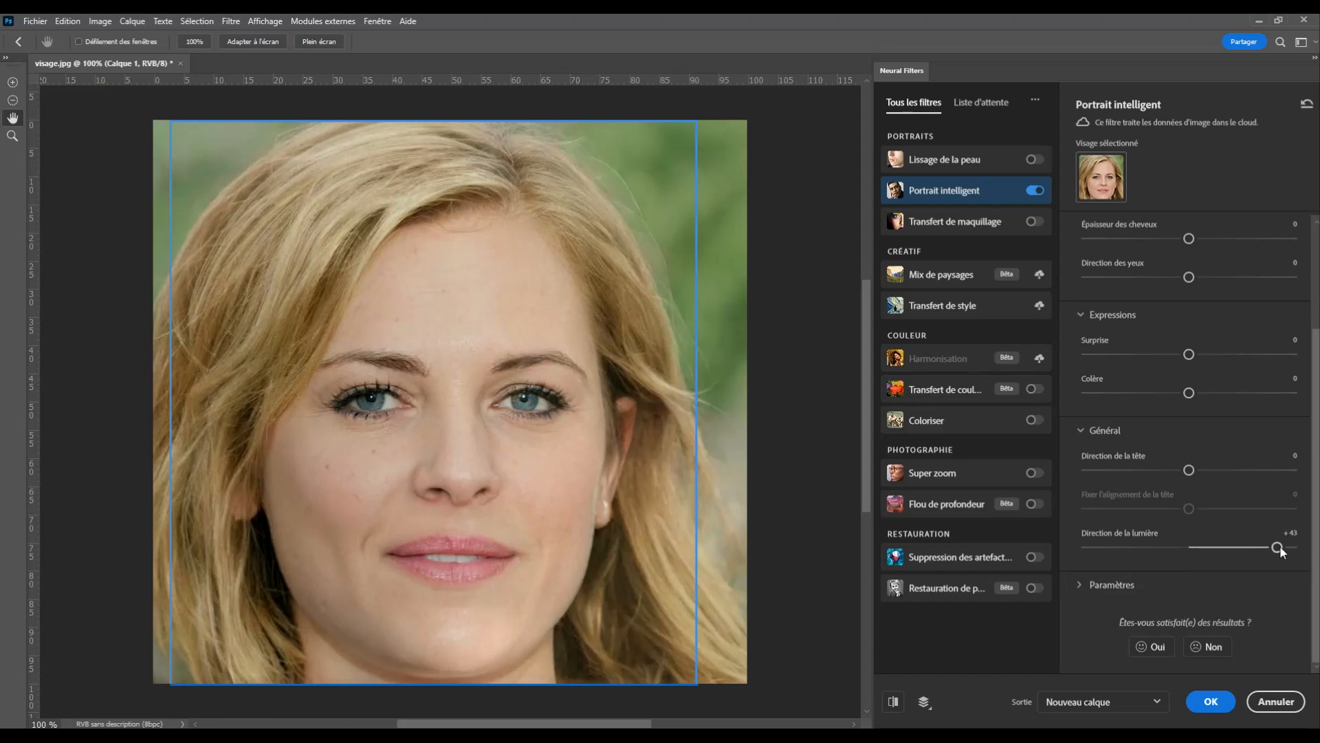
pyautogui.moveTo(1277, 547); pyautogui.dragTo(1188, 548)
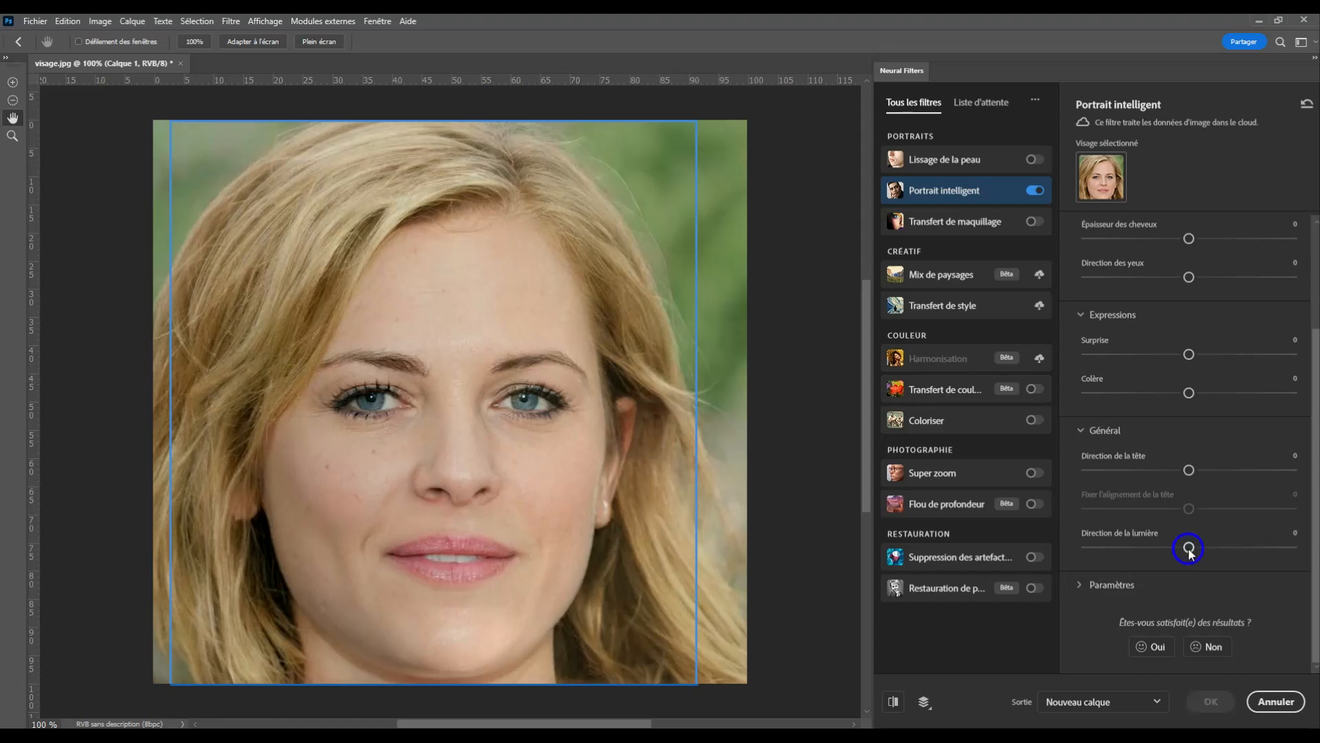
# Expand the Paramètres settings and set Conserver les détails uniques to 50 and Contour progressif du masque to 84.
pyautogui.click(1107, 585)
pyautogui.scroll(-2, 1128, 543)
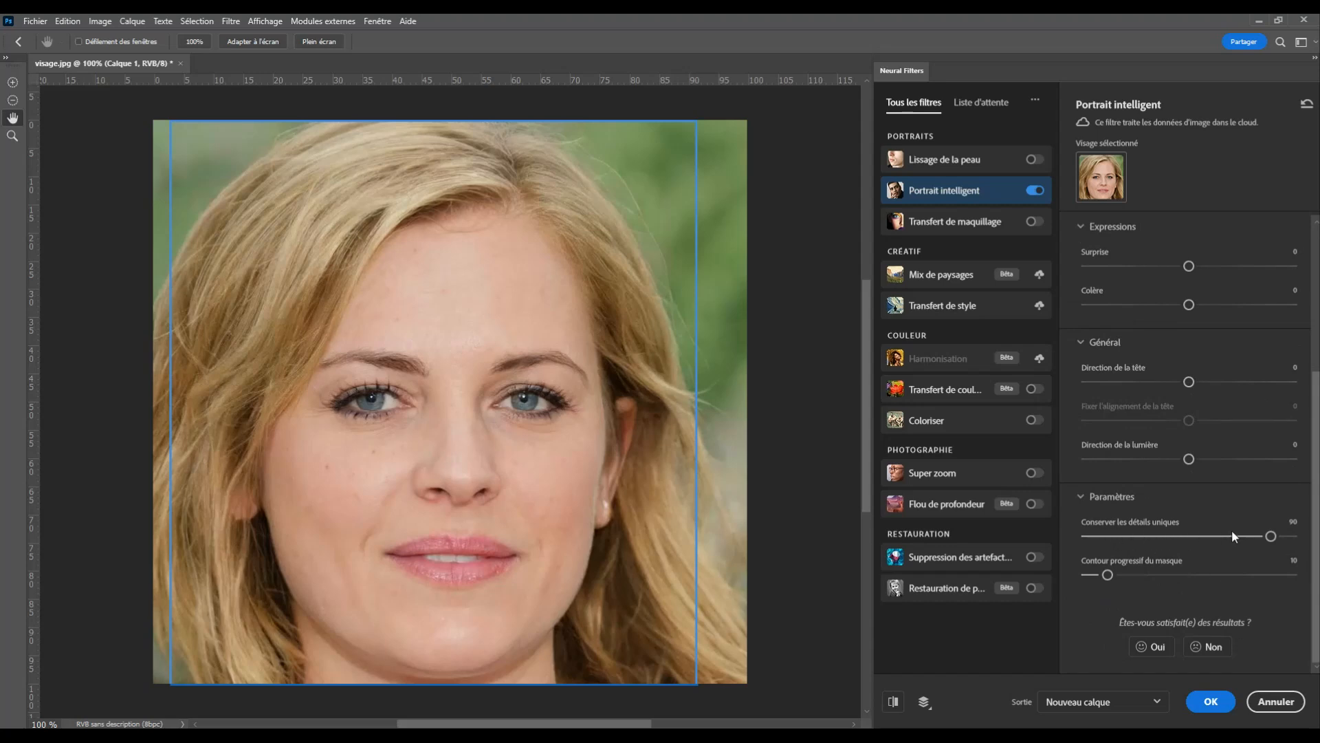
pyautogui.moveTo(1270, 535); pyautogui.dragTo(1191, 543)
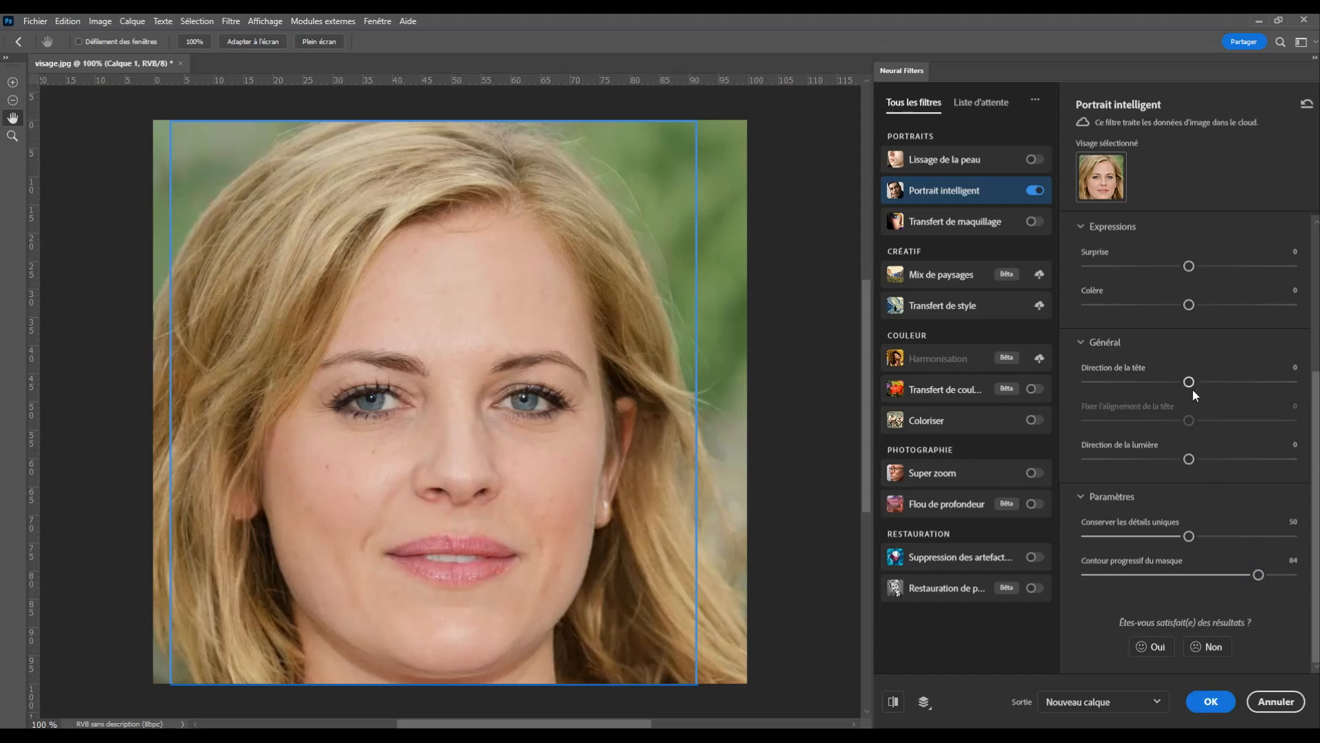
# With Direction de la tête at +44, try Contour progressif du masque at 11 and 89, set it to 50, and reset the head direction to 0.
pyautogui.moveTo(1265, 385); pyautogui.dragTo(1282, 386)
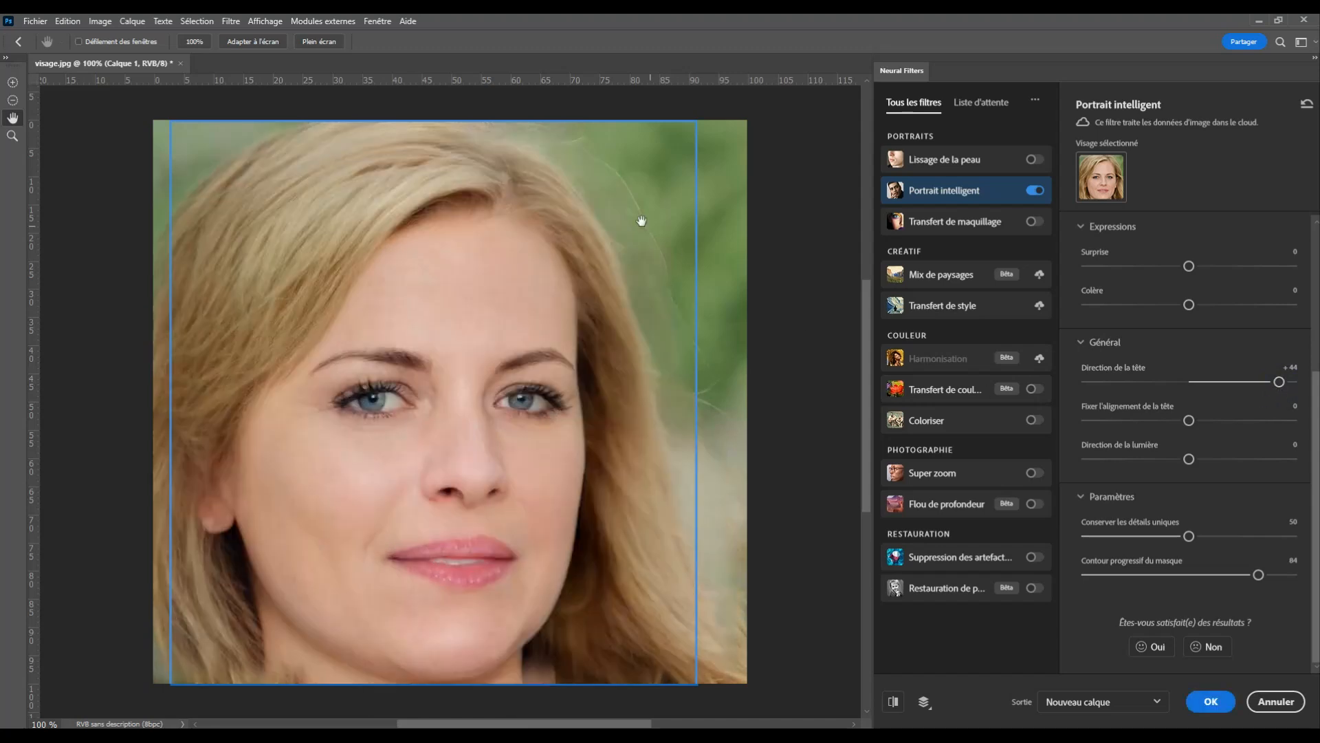
pyautogui.moveTo(1257, 576); pyautogui.dragTo(1213, 579)
pyautogui.moveTo(1109, 576); pyautogui.dragTo(1105, 577)
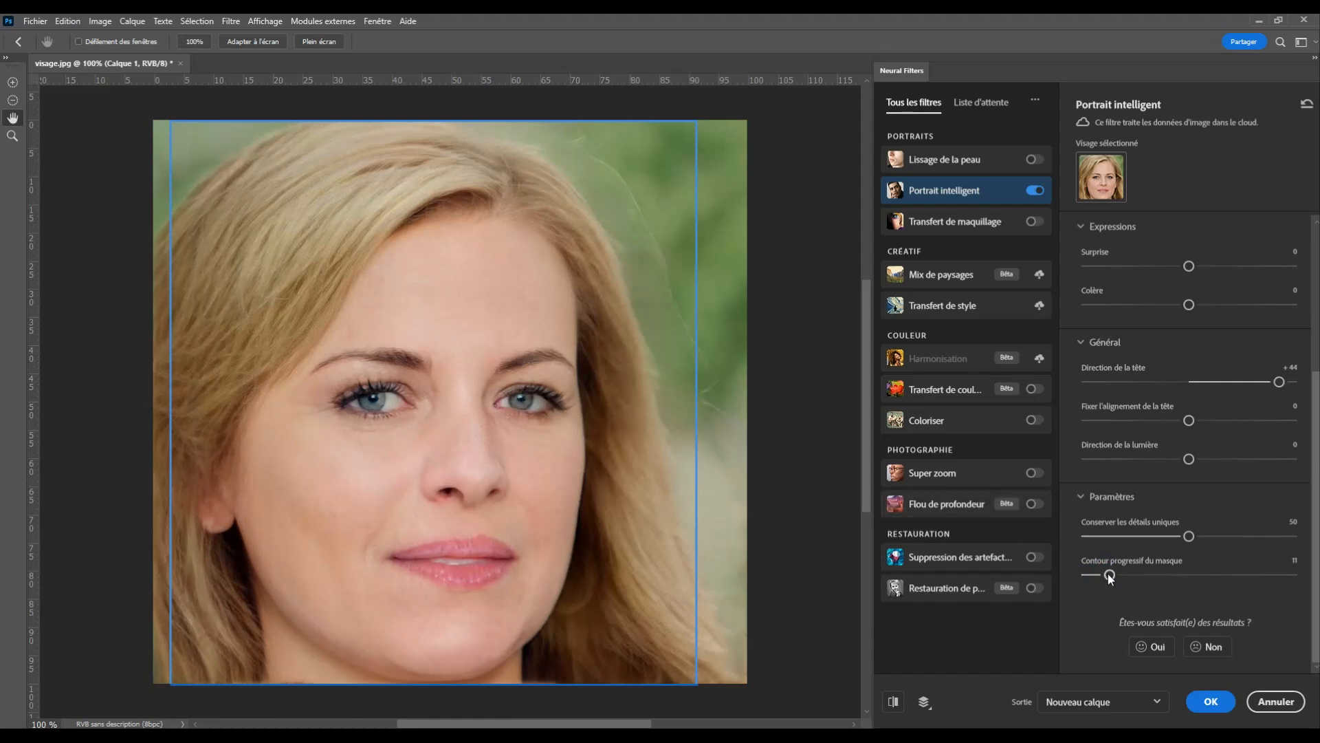
pyautogui.moveTo(1109, 576); pyautogui.dragTo(1275, 585)
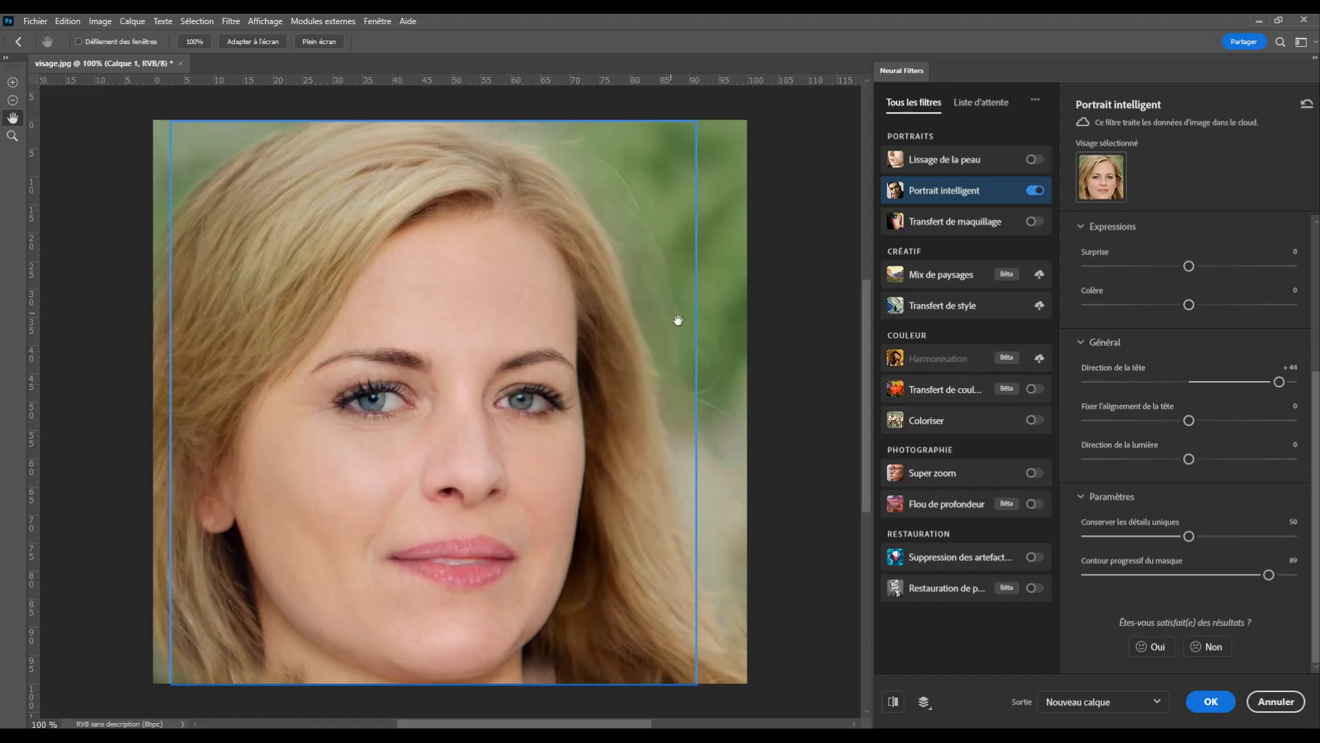
pyautogui.click(1189, 575)
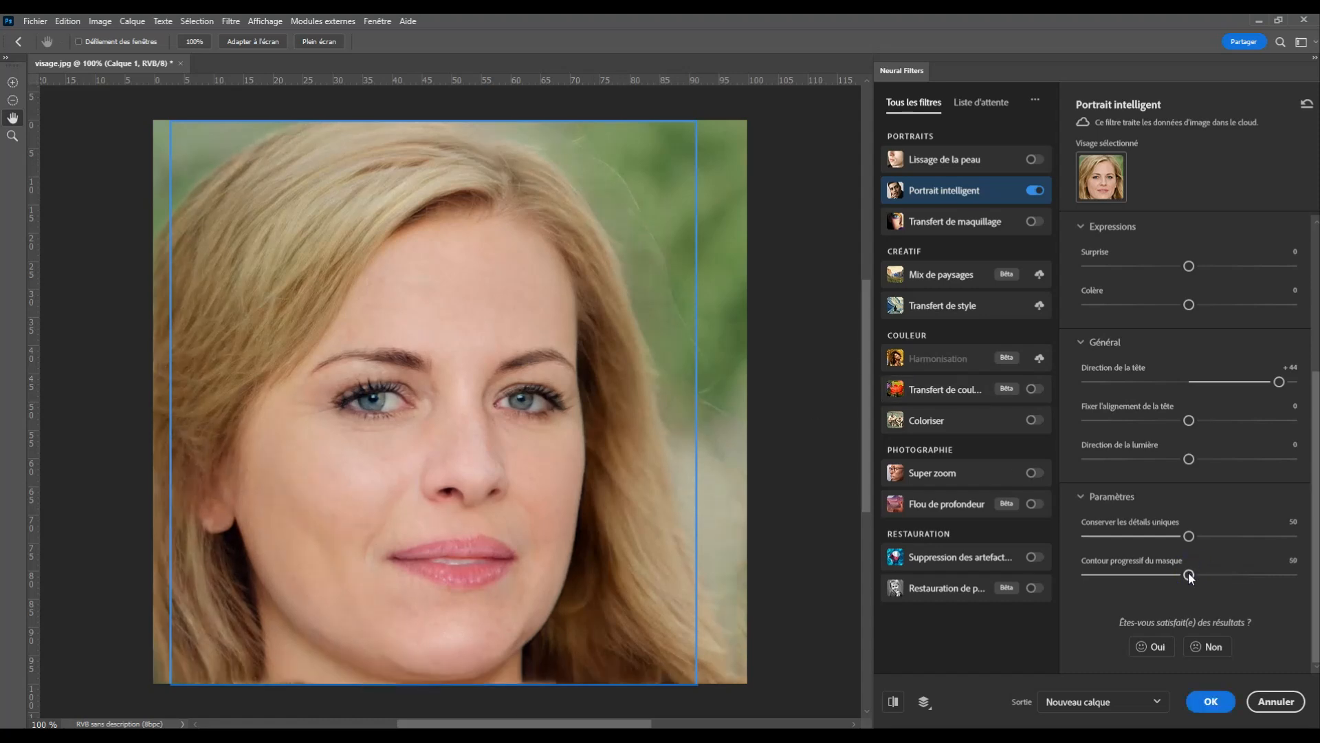
pyautogui.scroll(3, 1238, 506)
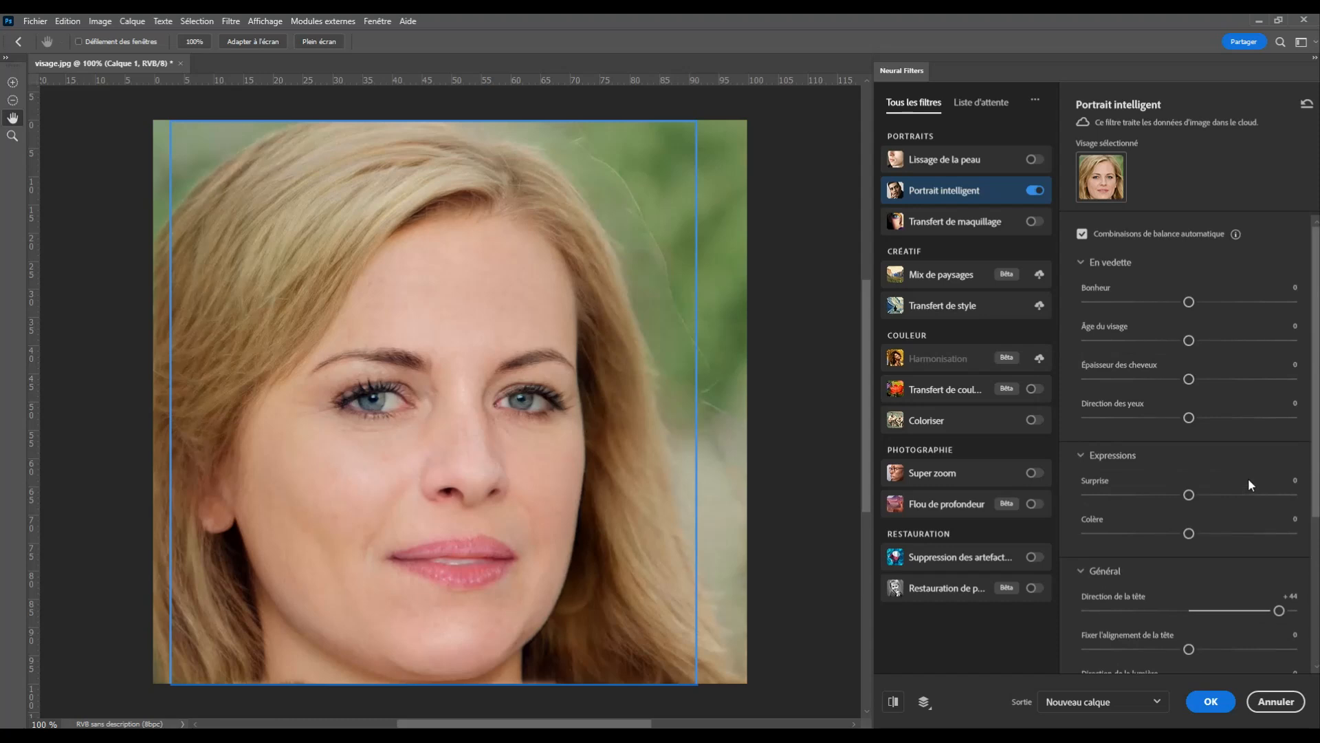
pyautogui.moveTo(1279, 611); pyautogui.dragTo(1190, 611)
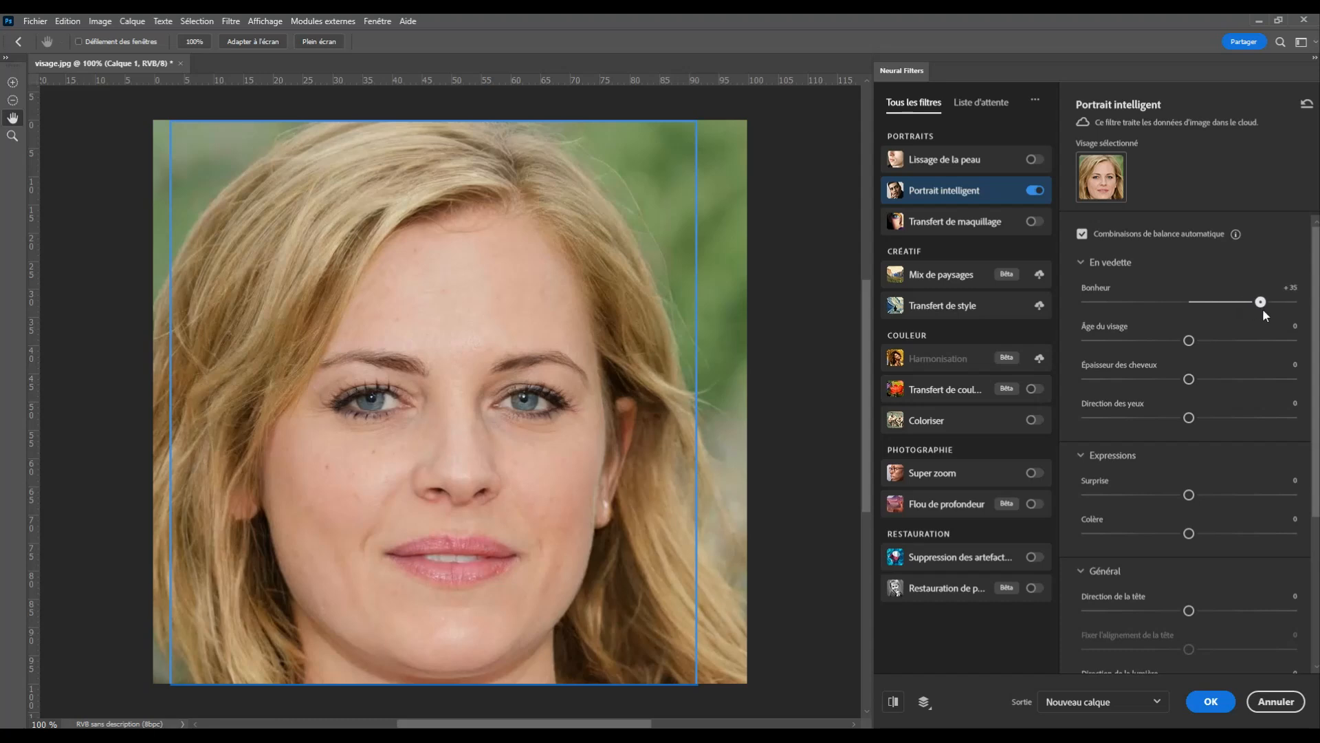
# Set Bonheur to +30, Âge du visage to +40, Épaisseur des cheveux to -31 and Direction des yeux to +29.
pyautogui.moveTo(1254, 309); pyautogui.dragTo(1252, 308)
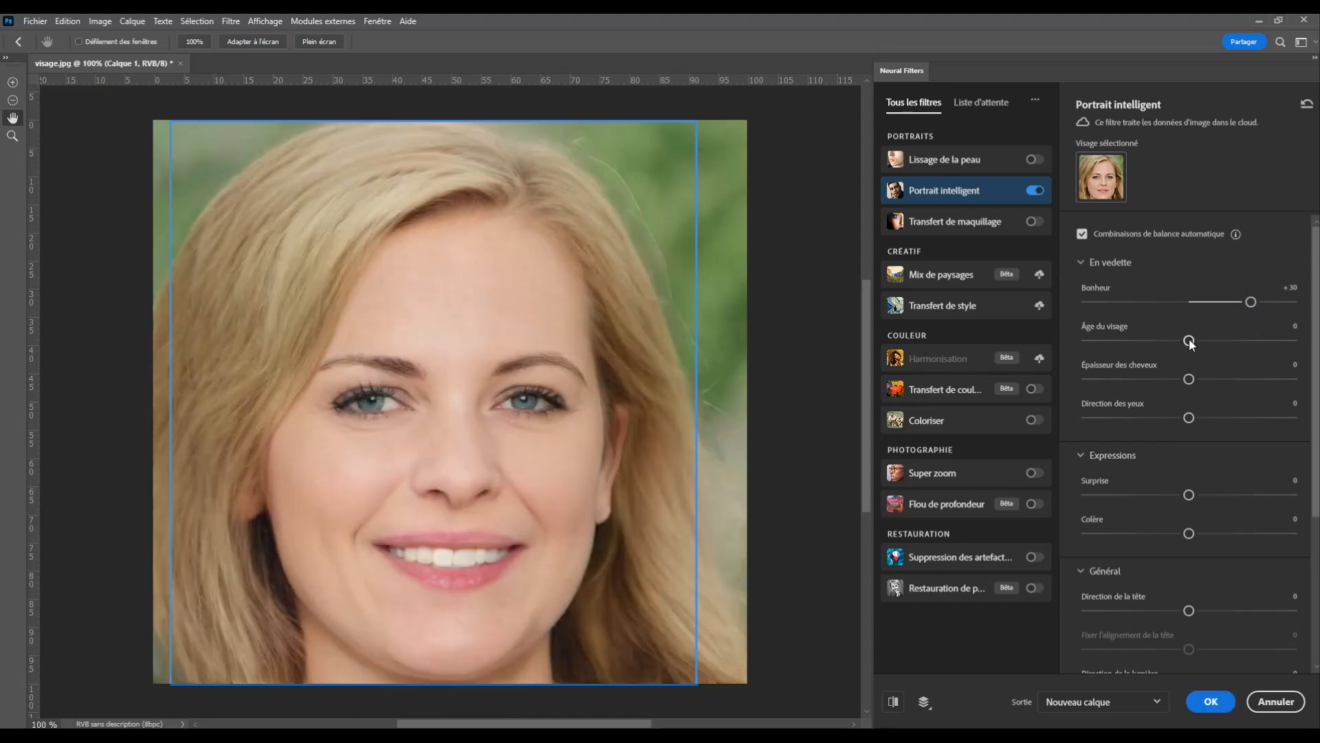
pyautogui.moveTo(1189, 341); pyautogui.dragTo(1276, 344)
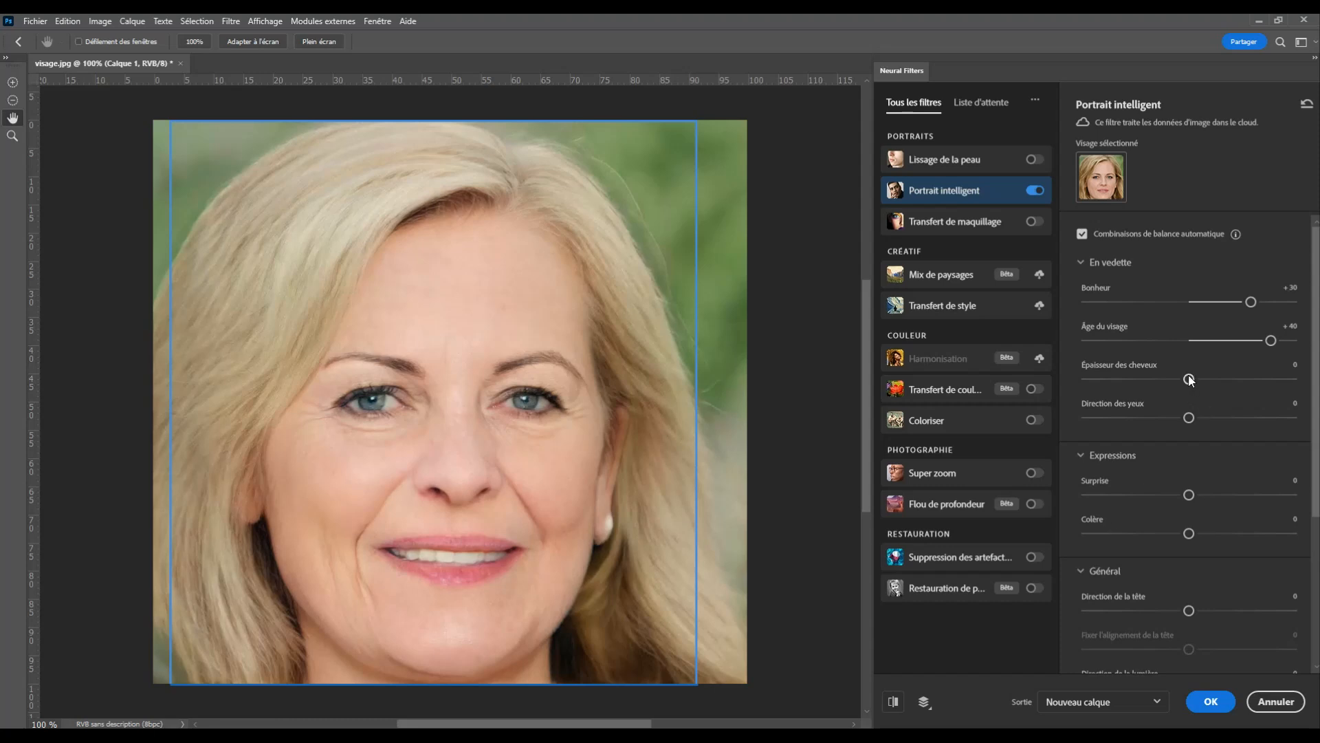
pyautogui.moveTo(1189, 380); pyautogui.dragTo(1167, 383)
pyautogui.moveTo(1147, 381); pyautogui.dragTo(1144, 385)
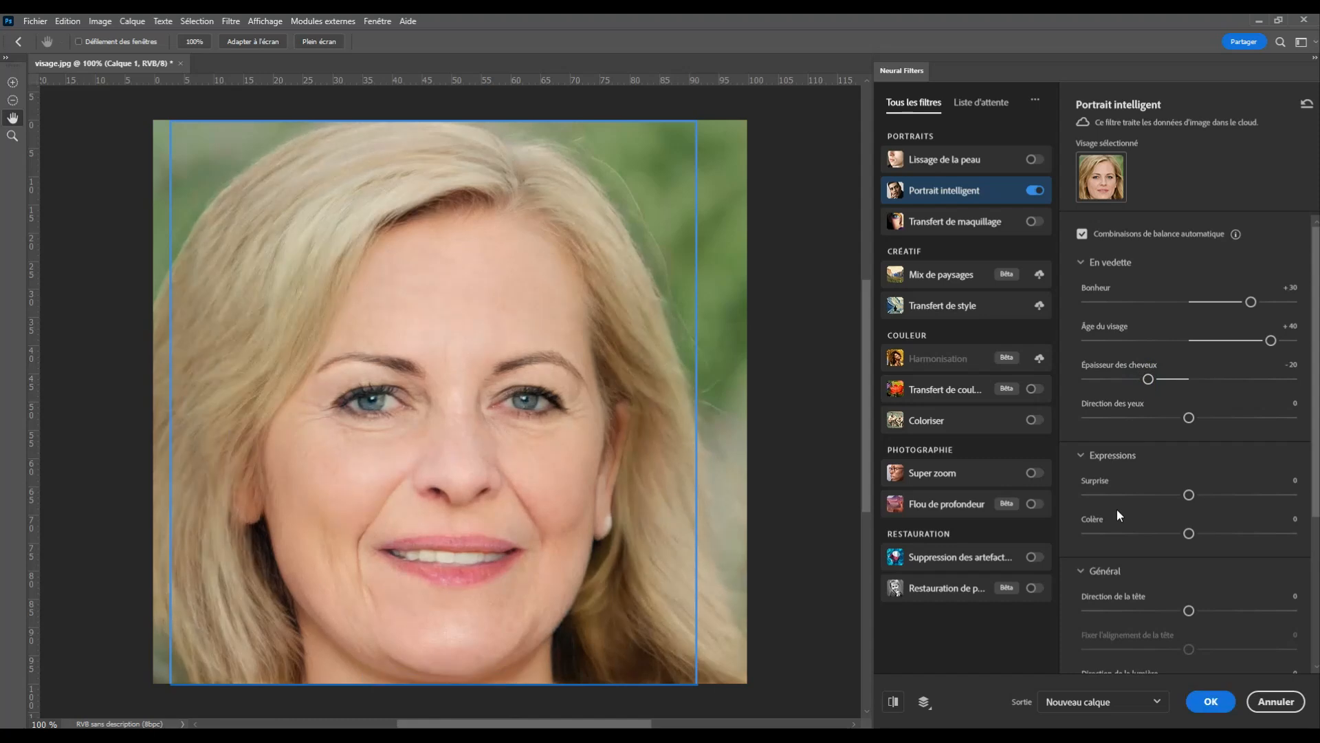
pyautogui.moveTo(1123, 378); pyautogui.dragTo(1122, 378)
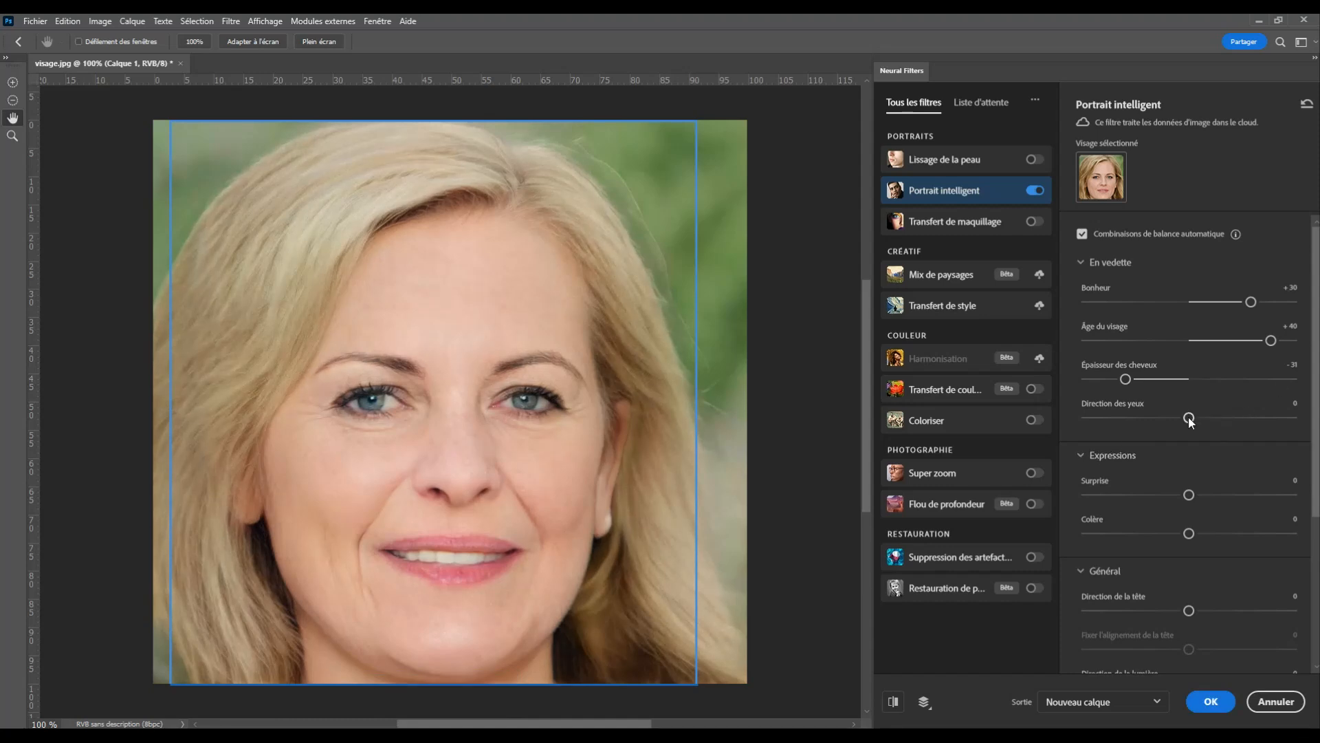
pyautogui.moveTo(1189, 418); pyautogui.dragTo(1220, 418)
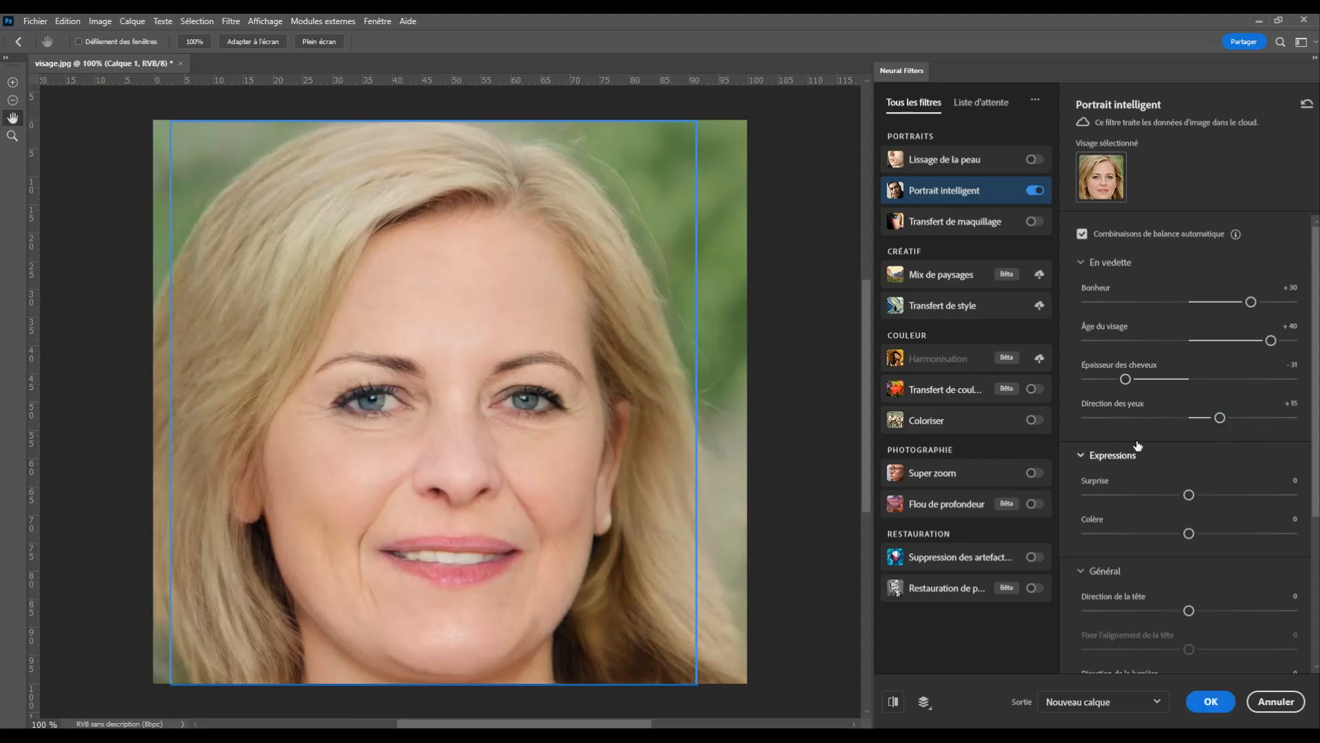
pyautogui.moveTo(1221, 417); pyautogui.dragTo(1248, 418)
# Set the Surprise expression to +29 and Colère to -38.
pyautogui.scroll(-2, 1196, 426)
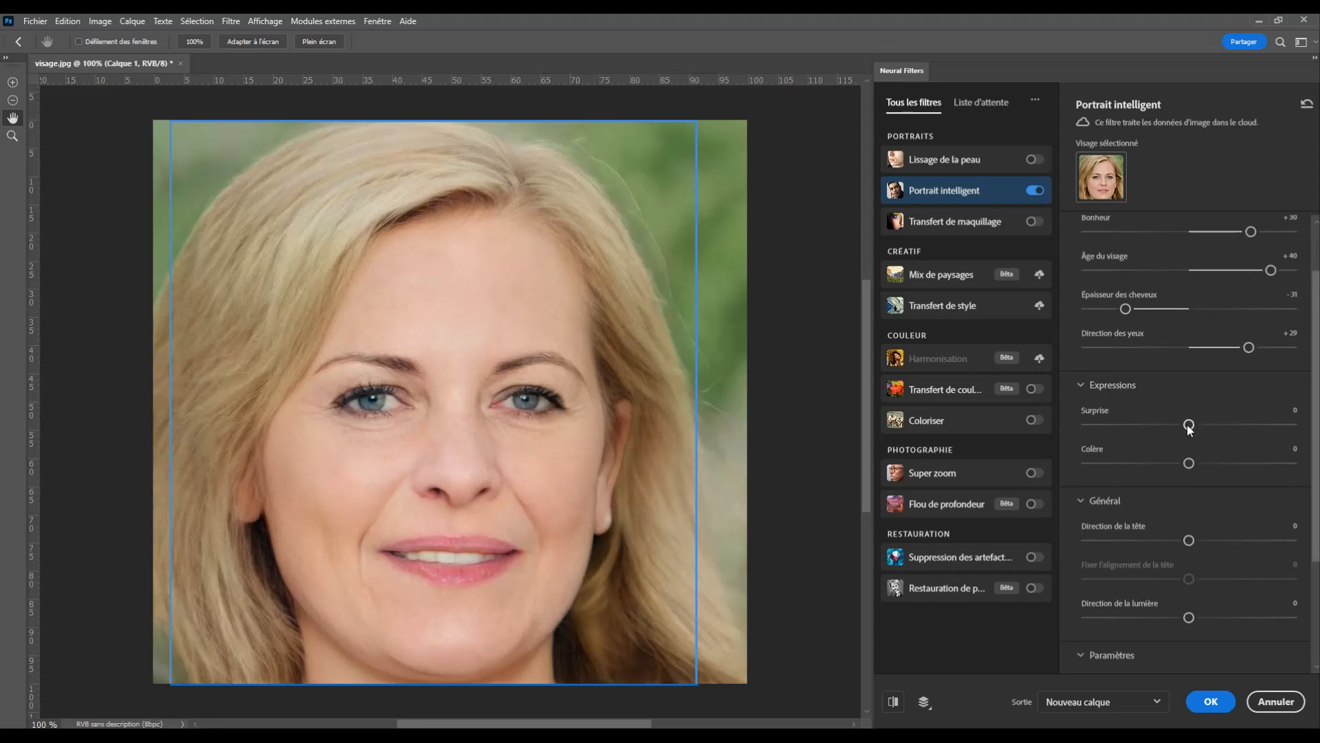
pyautogui.moveTo(1189, 426); pyautogui.dragTo(1246, 440)
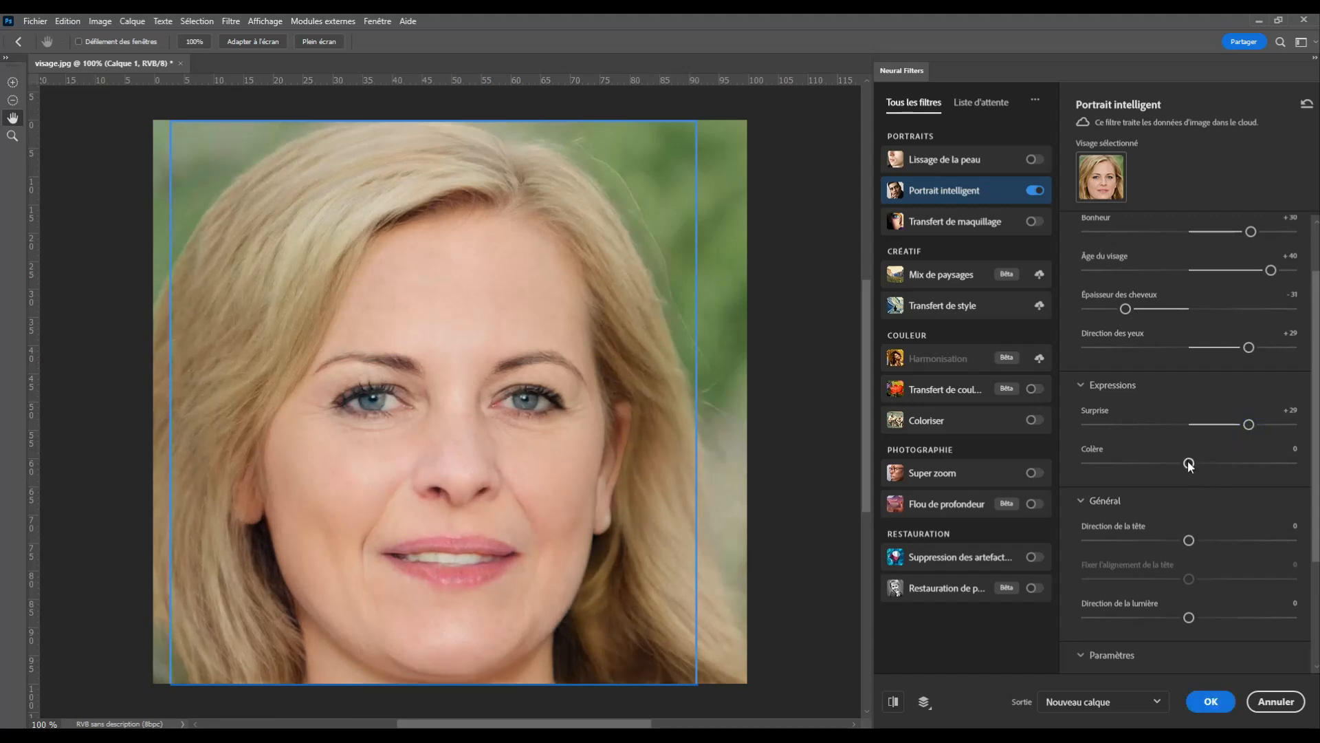
pyautogui.moveTo(1137, 464); pyautogui.dragTo(1137, 464)
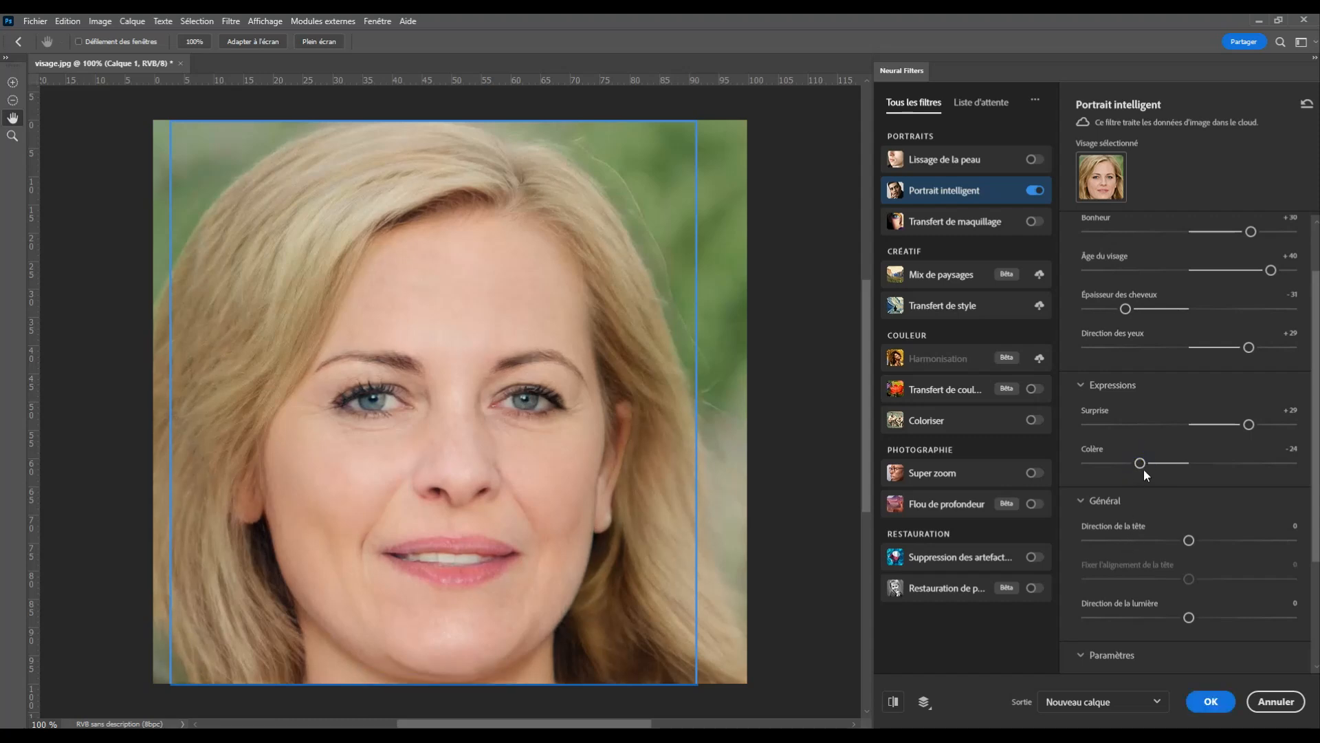
pyautogui.moveTo(1140, 464); pyautogui.dragTo(1112, 464)
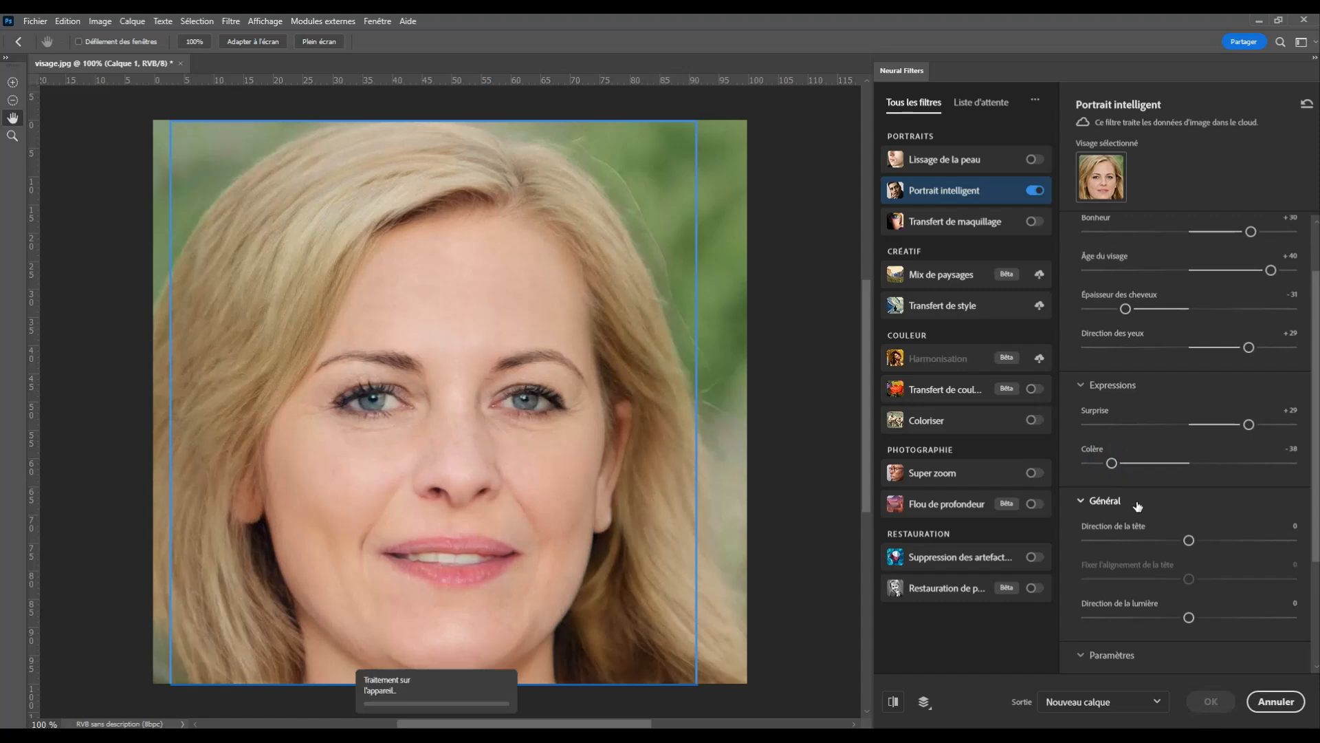
# Set Direction de la tête to +24 and apply the Portrait intelligent filter with output to a new layer.
pyautogui.scroll(-3, 1197, 499)
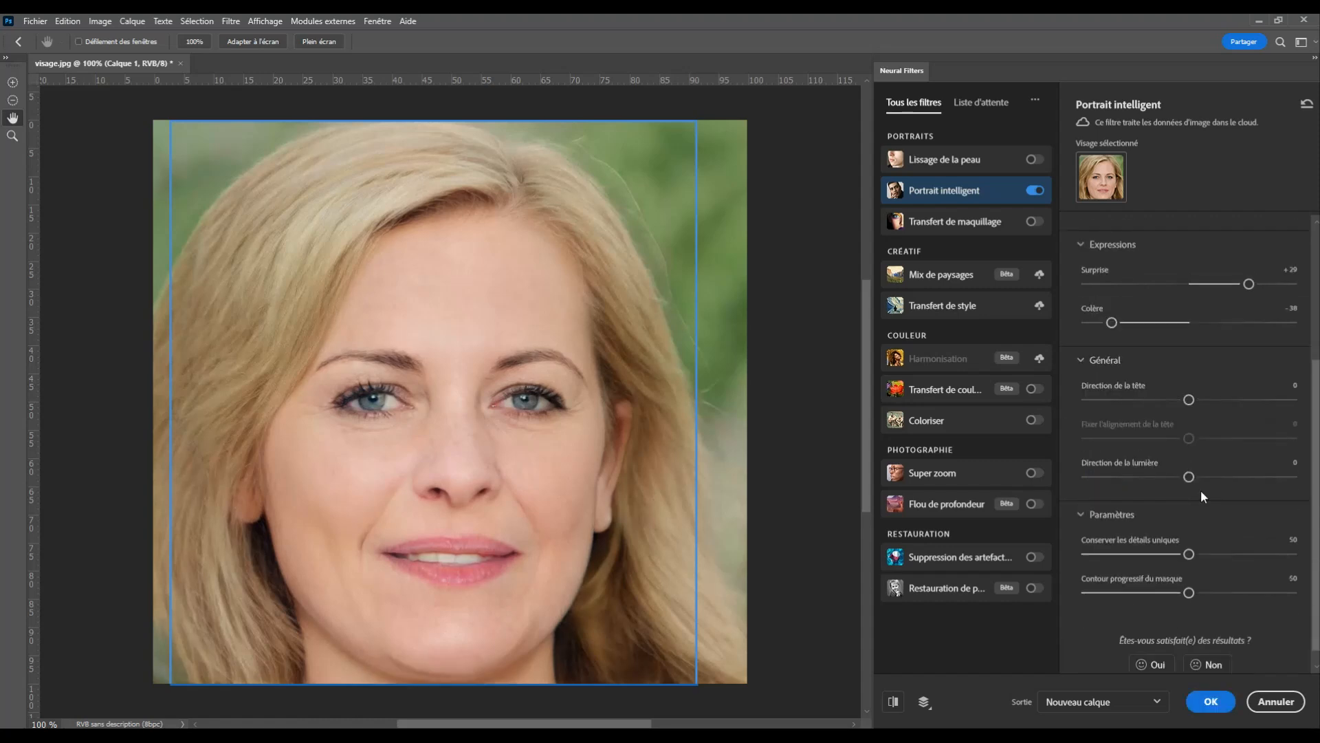
pyautogui.moveTo(1192, 401); pyautogui.dragTo(1239, 402)
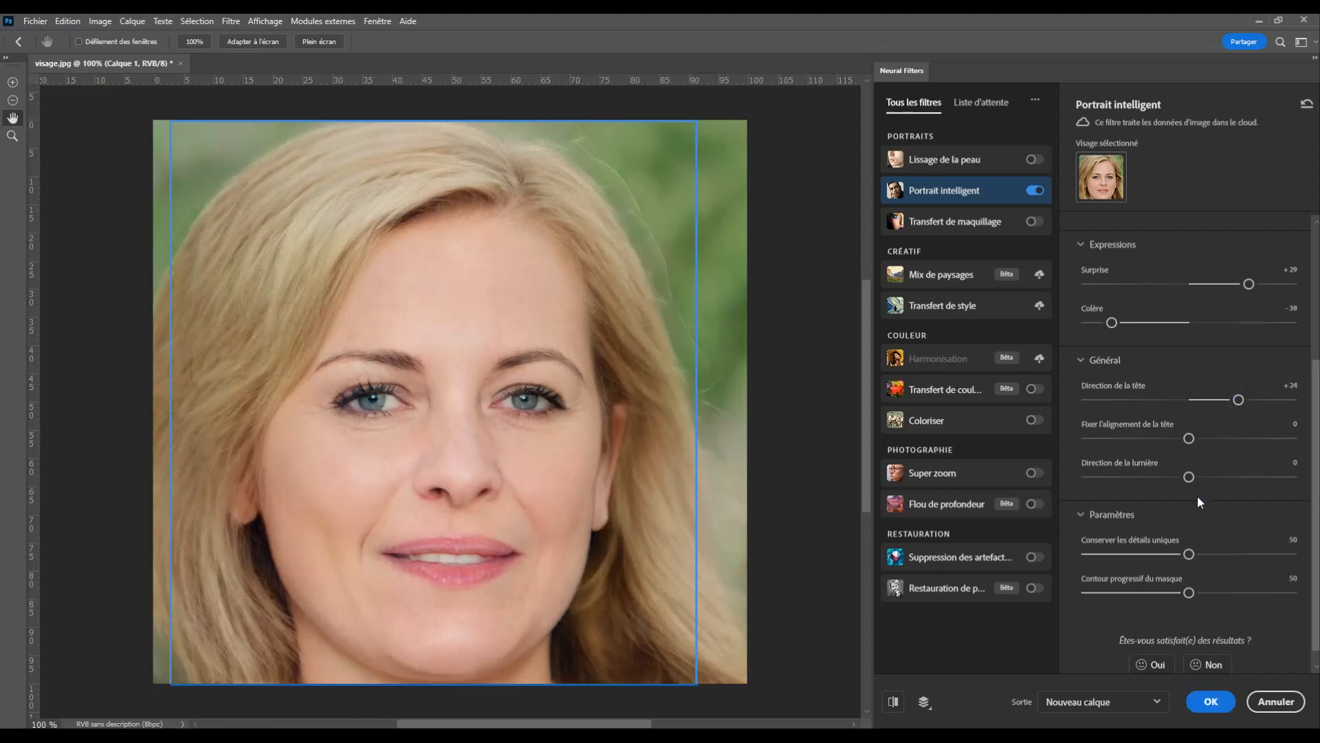
pyautogui.scroll(-1, 1215, 530)
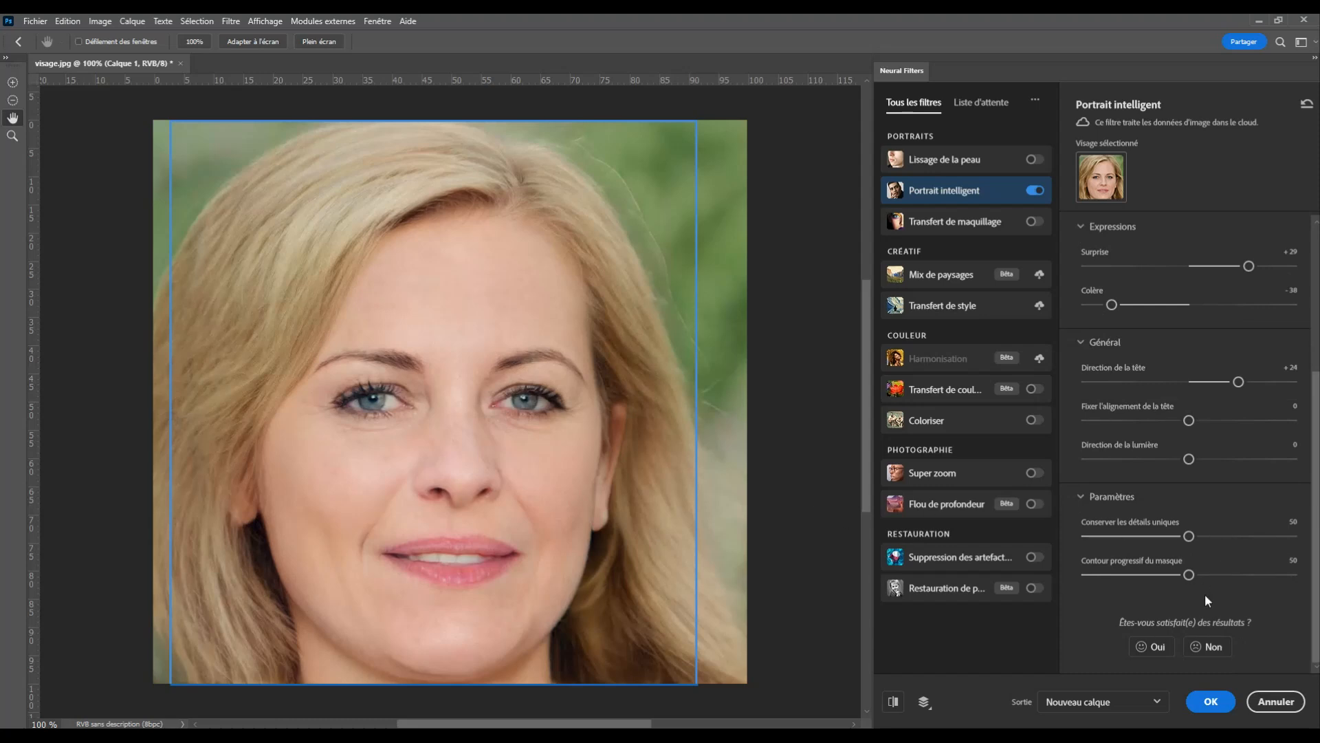
pyautogui.click(1210, 702)
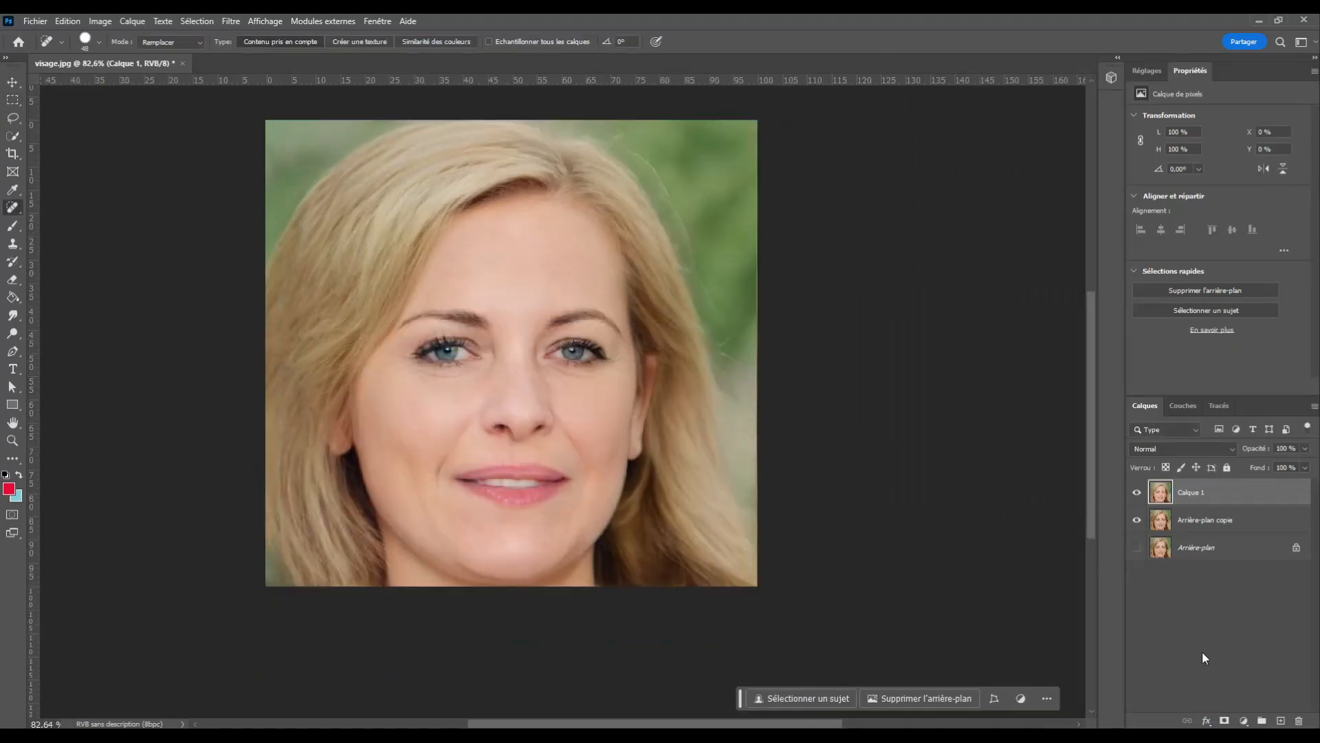
# Compare the portrait with and without Calque 1, and delete that layer.
pyautogui.click(1138, 493)
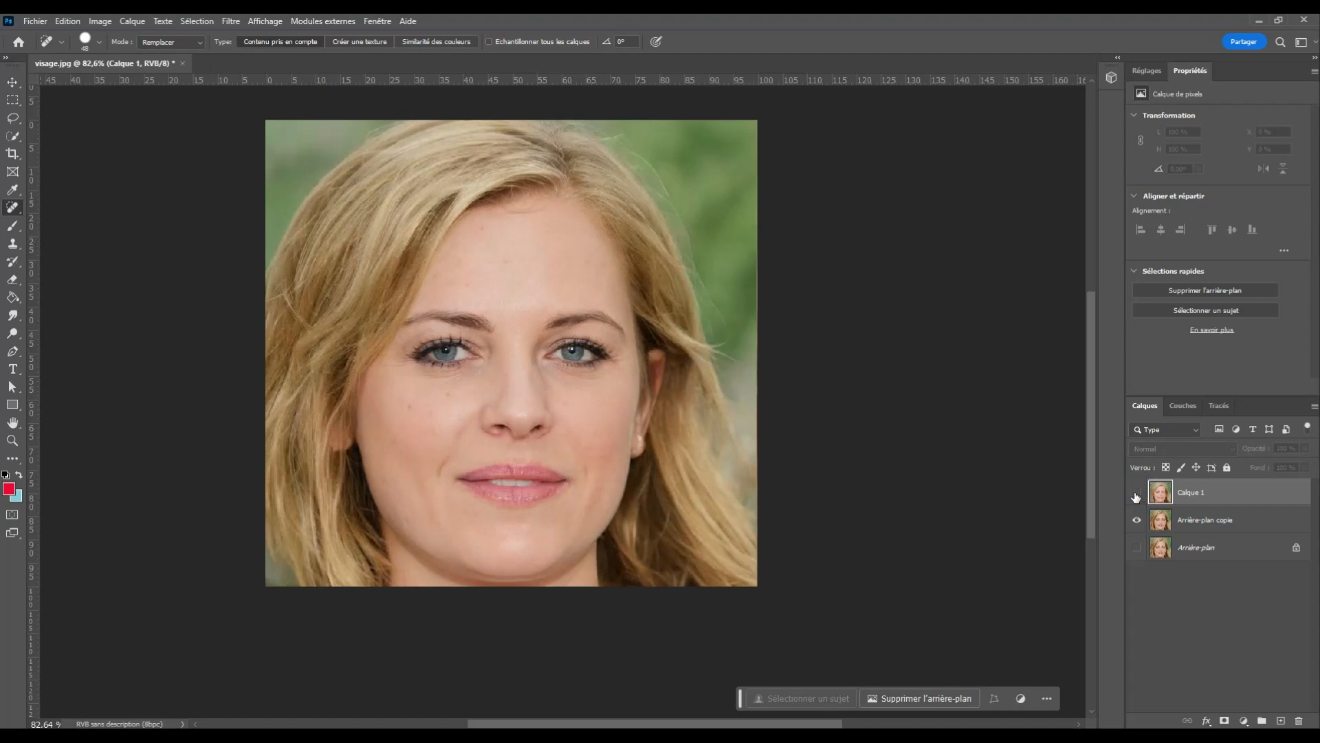
pyautogui.click(1137, 493)
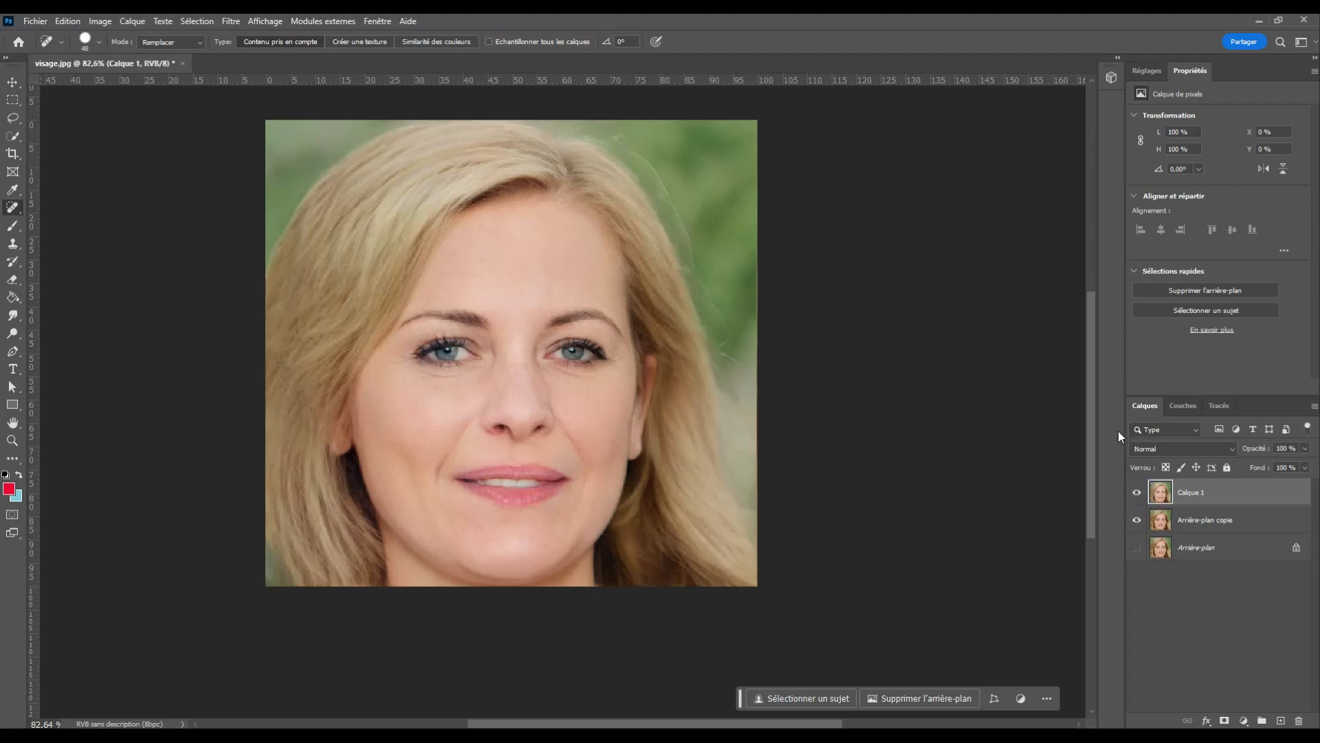
pyautogui.moveTo(1092, 435); pyautogui.dragTo(1095, 425)
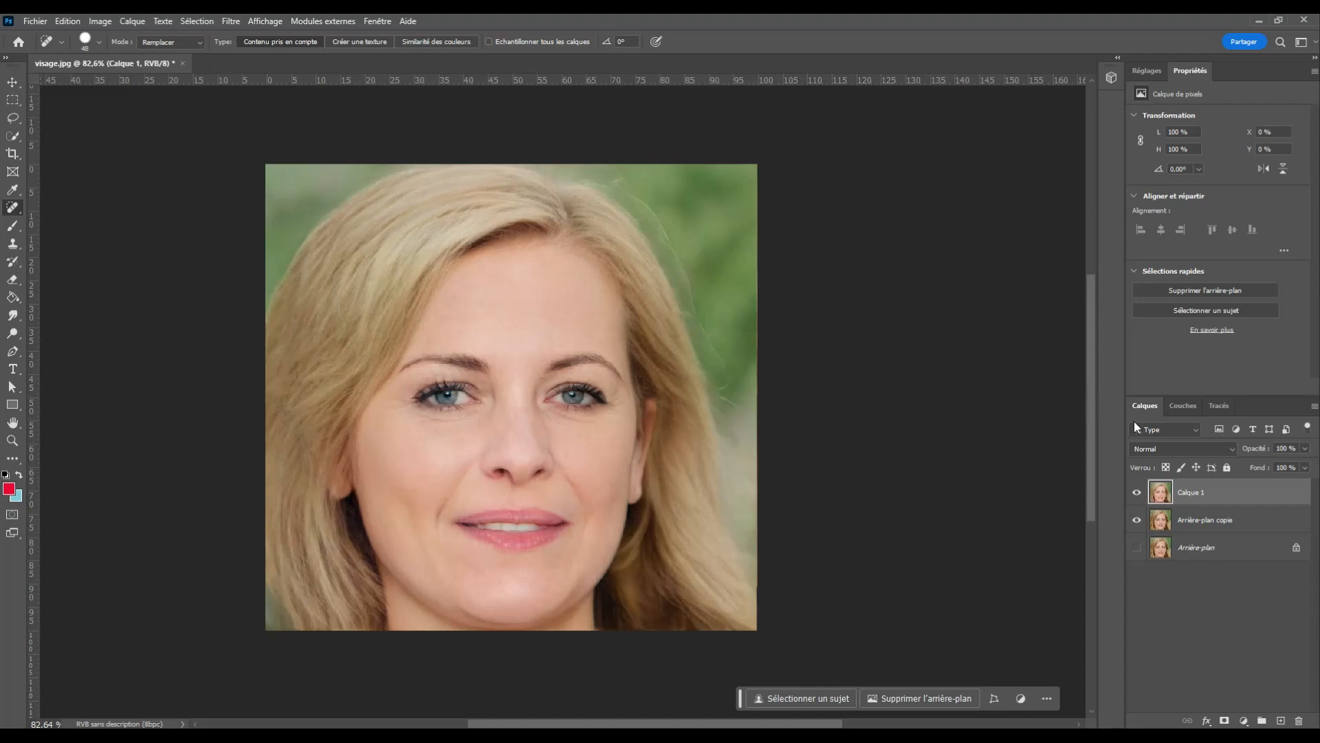
pyautogui.press('Delete')
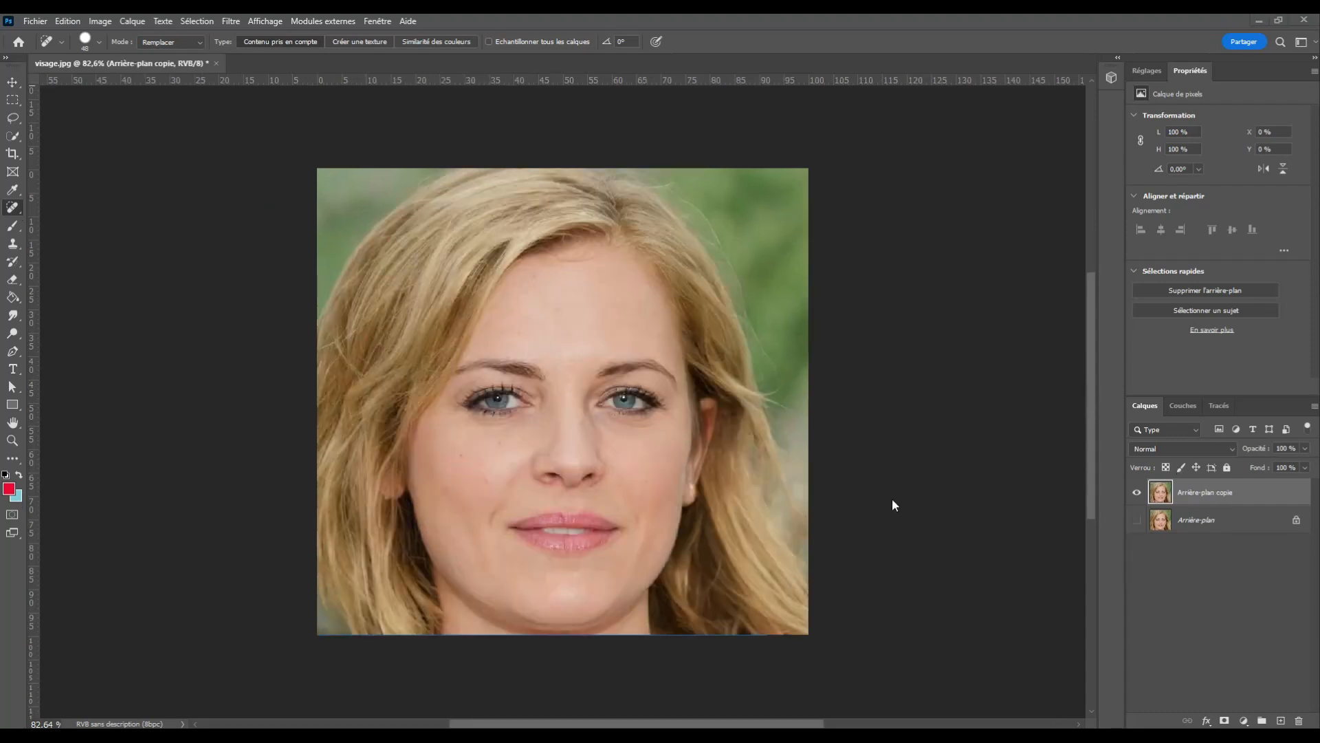
# Open Neural Filters on the Arrière-plan copie layer and enable Transfert de maquillage.
pyautogui.click(229, 20)
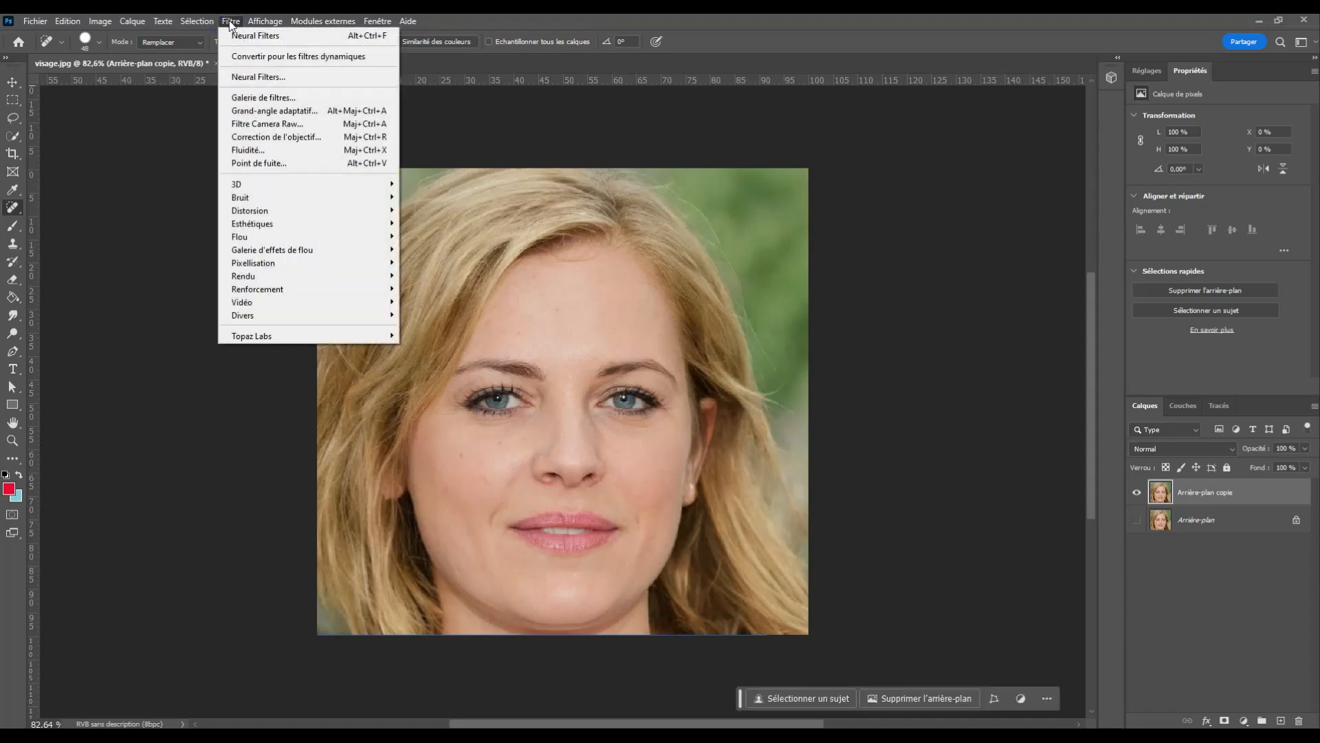
pyautogui.click(307, 77)
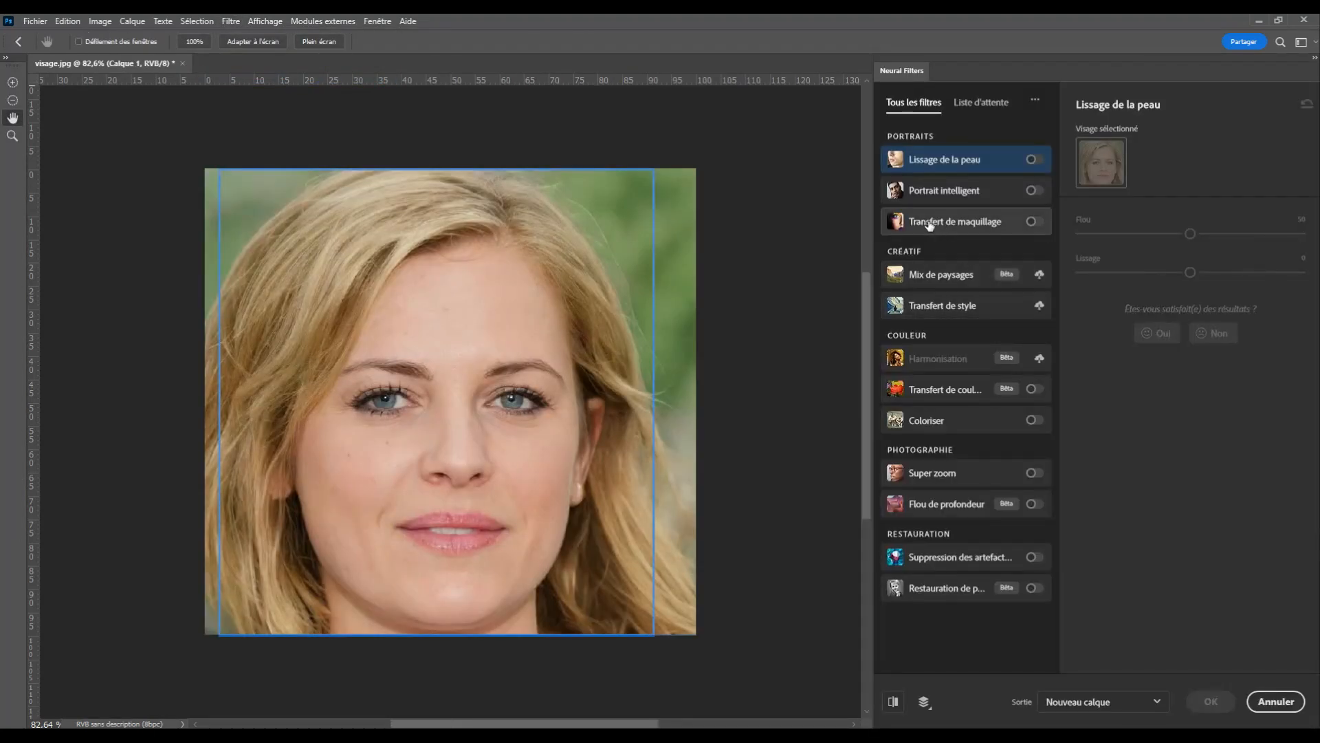
pyautogui.click(928, 224)
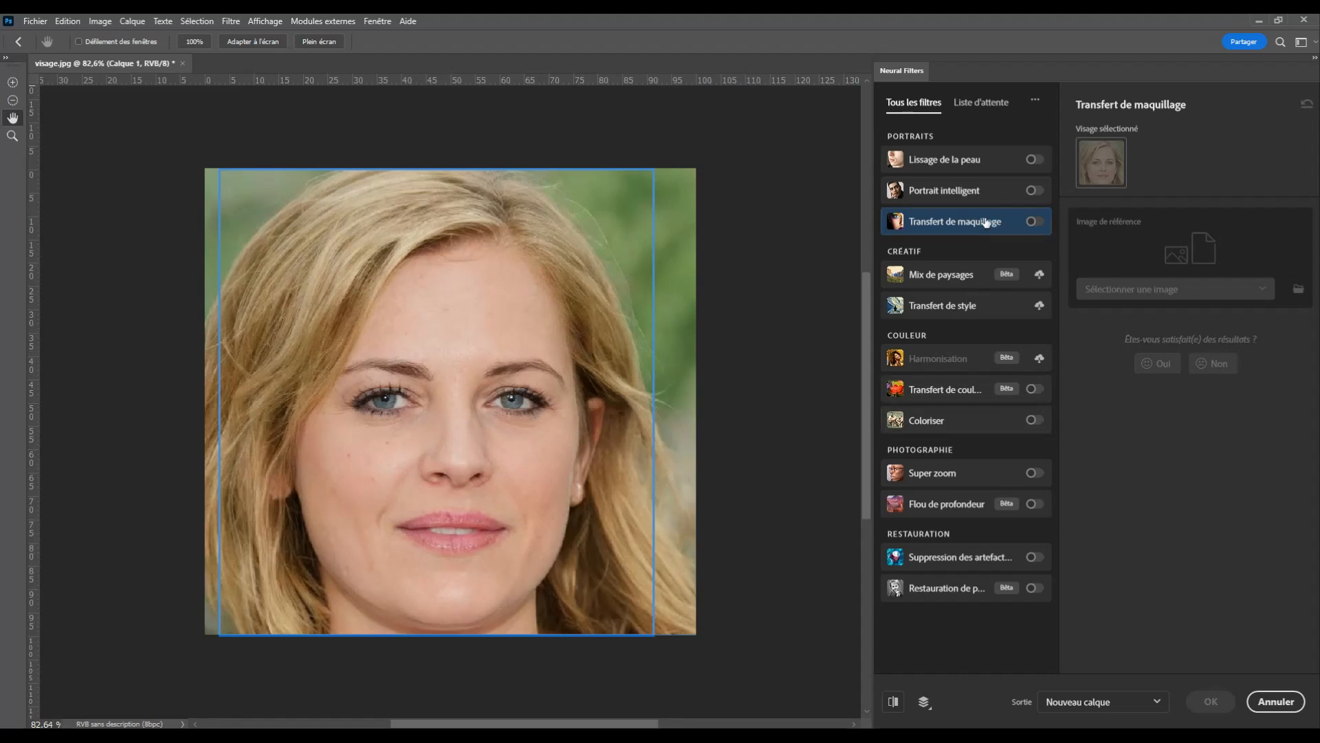
pyautogui.moveTo(982, 224)
pyautogui.click(1036, 222)
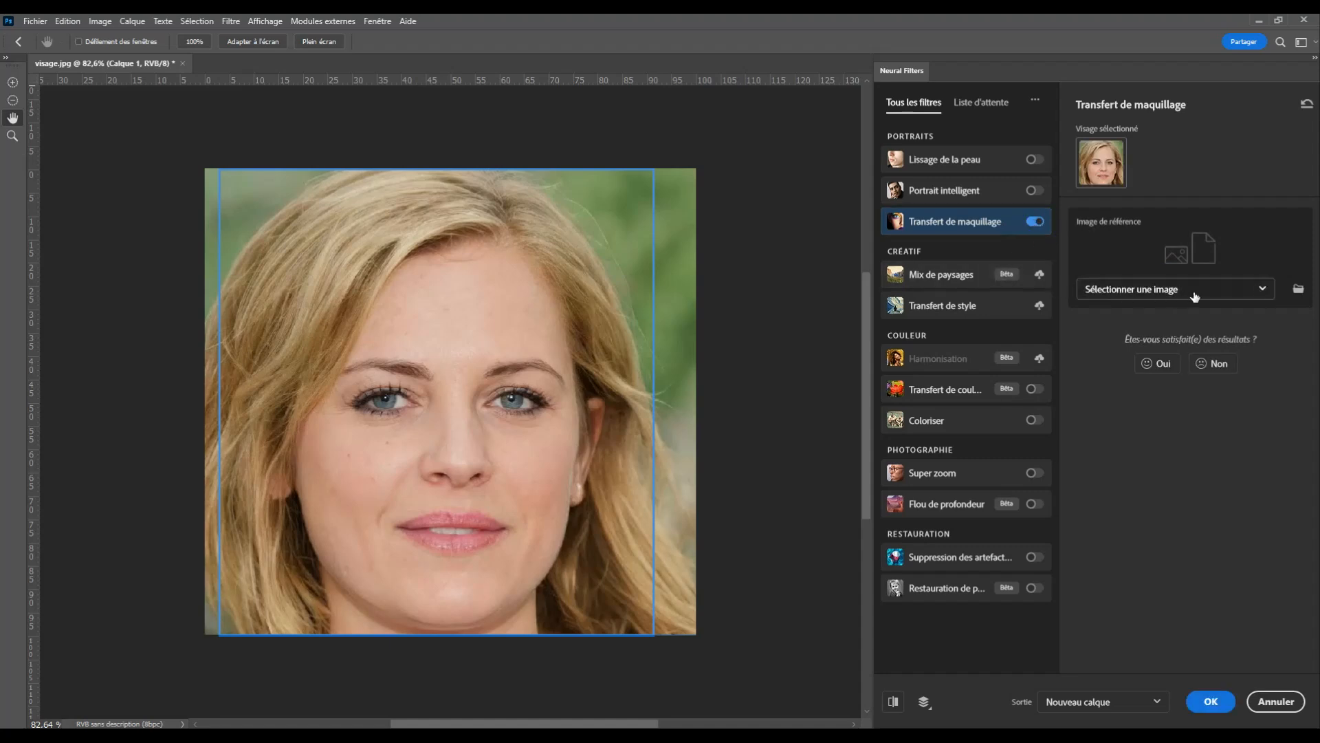
# Try lip-1192463_1280.jpg as the makeup reference image on the portrait, and cancel the filter.
pyautogui.click(1261, 290)
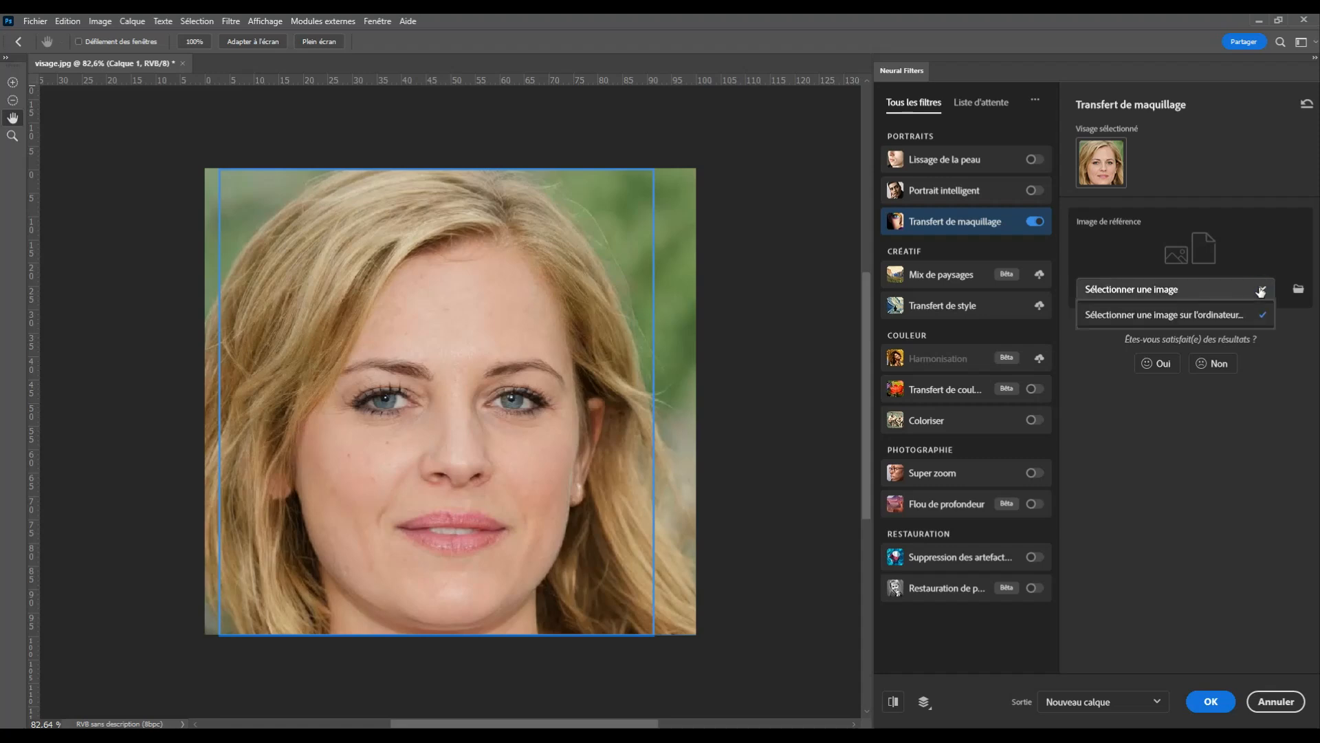
pyautogui.click(1298, 289)
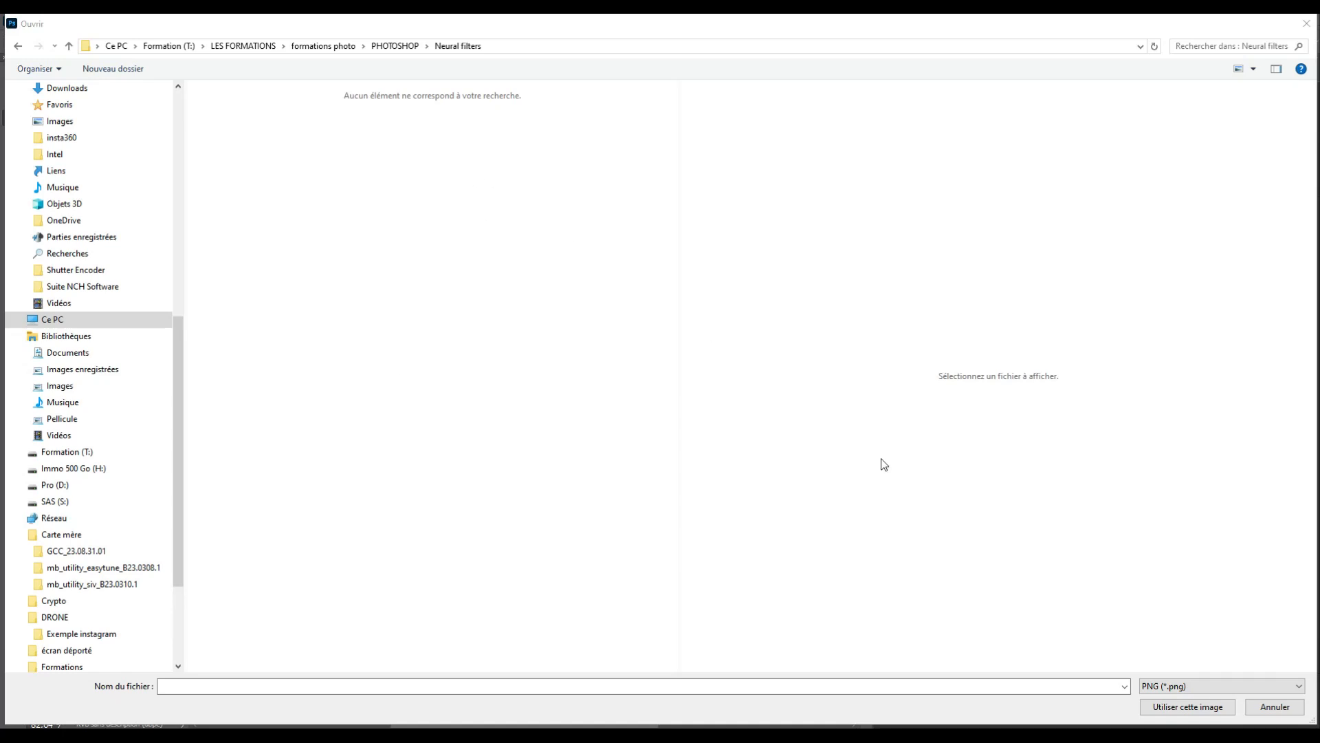
pyautogui.click(1210, 686)
pyautogui.click(1182, 721)
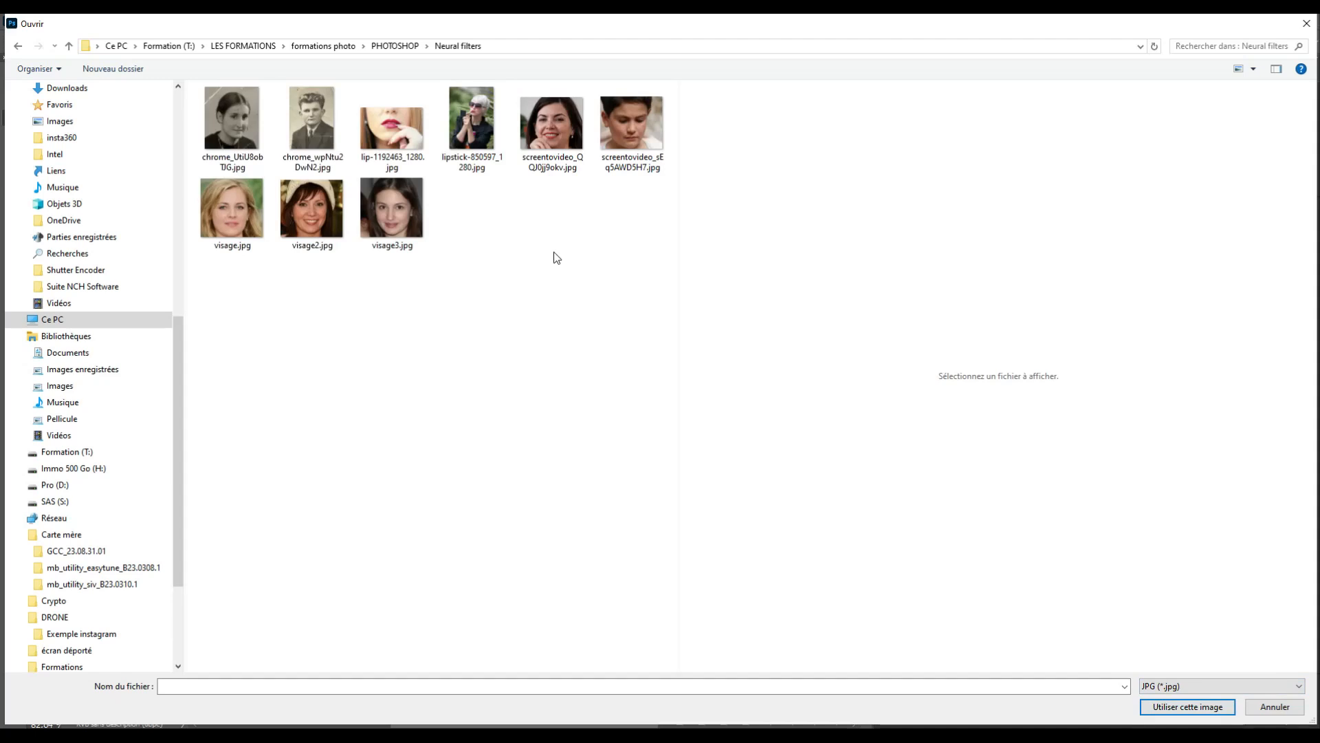
pyautogui.click(390, 136)
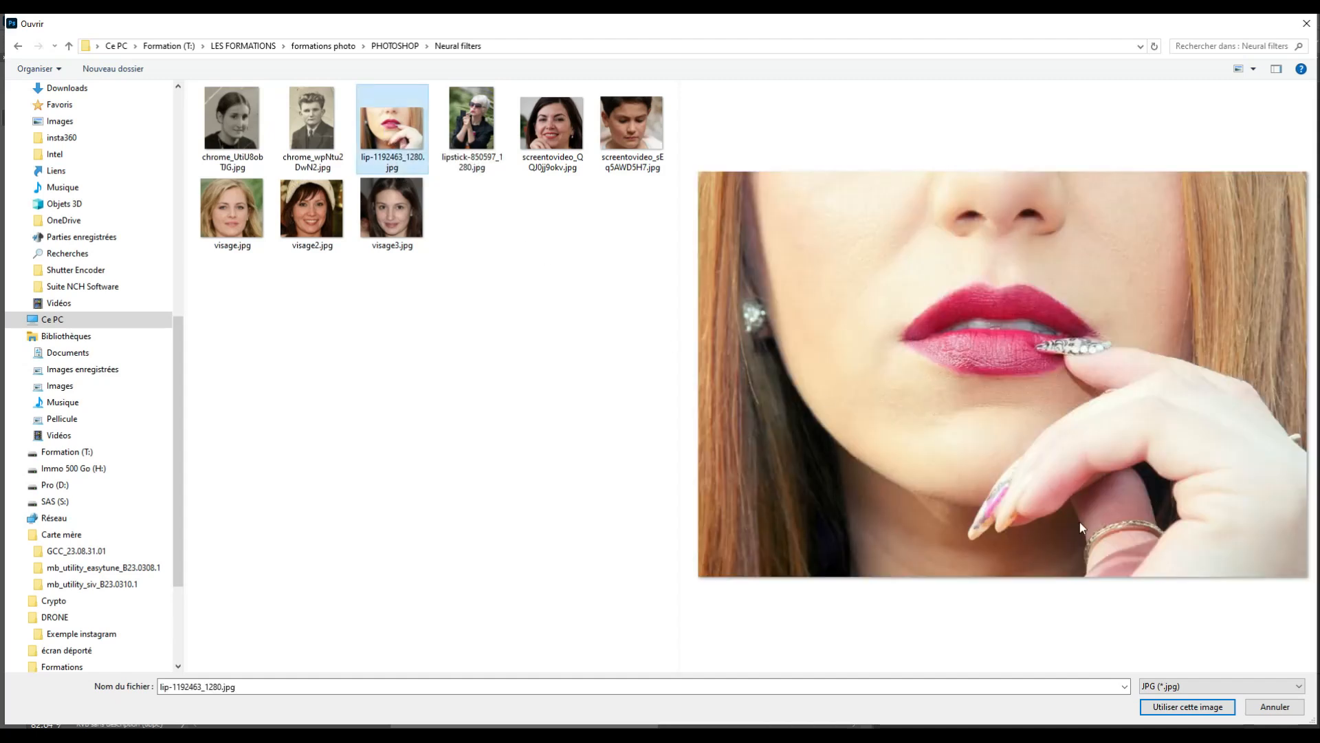
pyautogui.click(1163, 708)
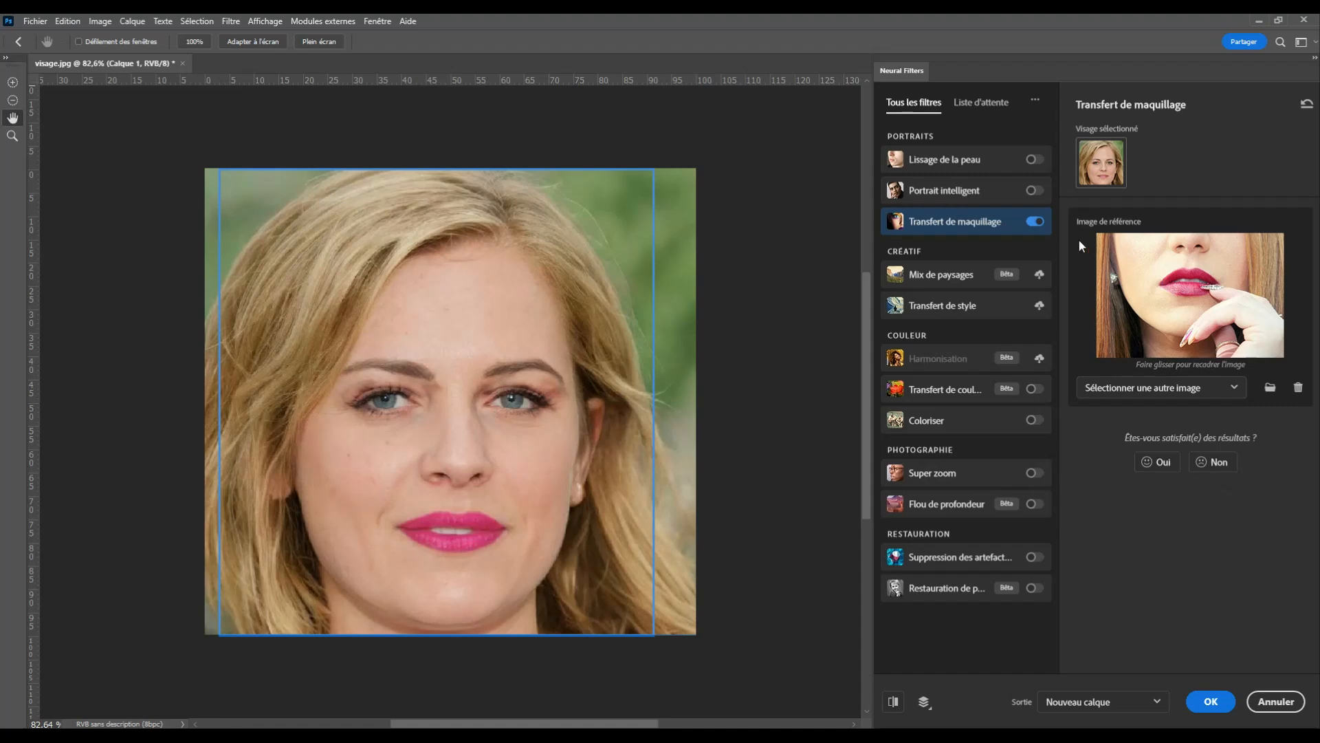
pyautogui.click(1033, 221)
pyautogui.click(1277, 702)
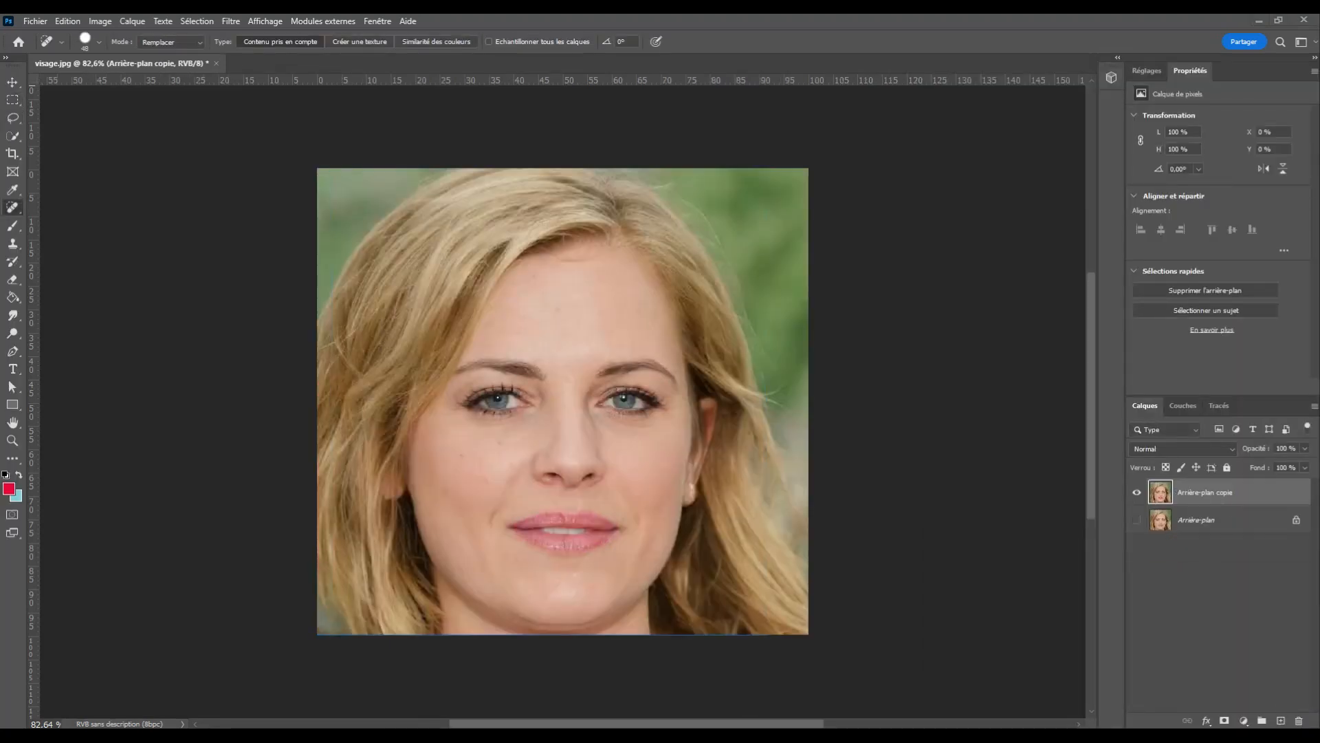
# Open lipstick-850597_1280.jpg and enable the Transfert de maquillage neural filter on it.
pyautogui.moveTo(1319, 550); pyautogui.dragTo(1177, 632)
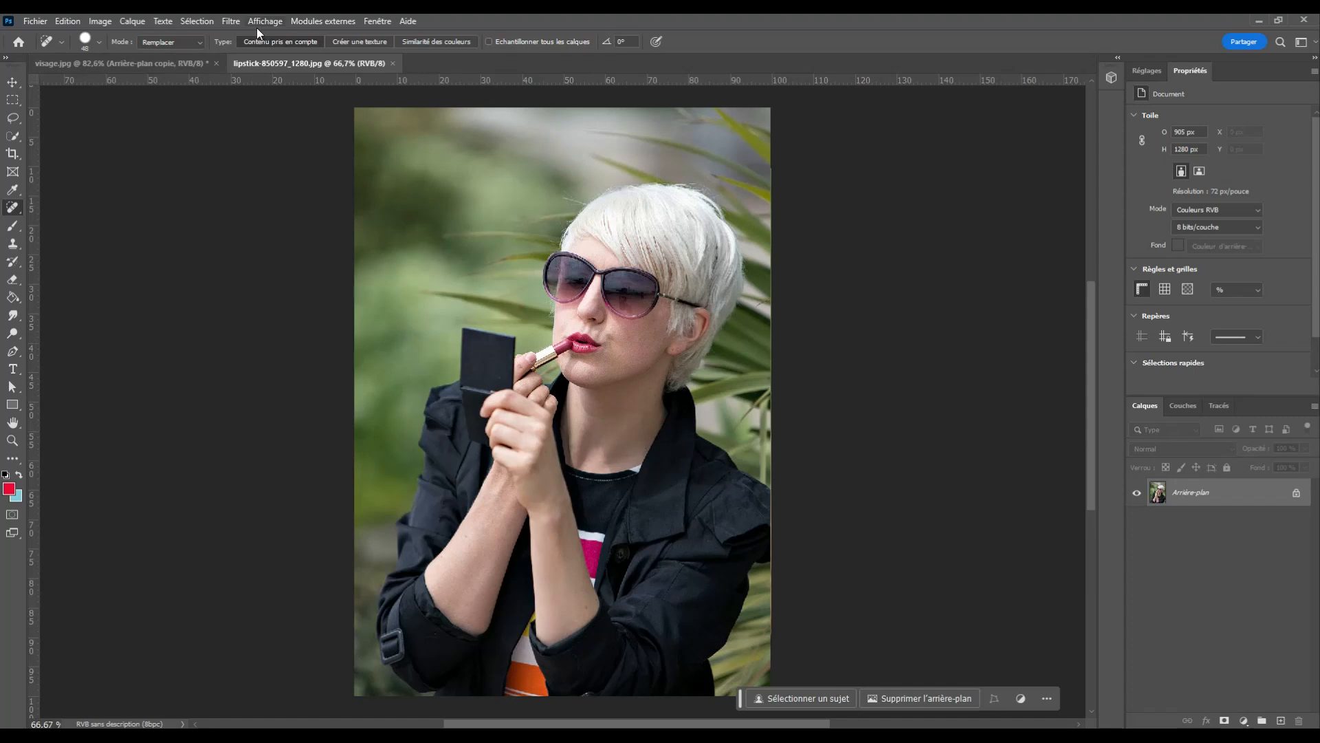
pyautogui.click(197, 23)
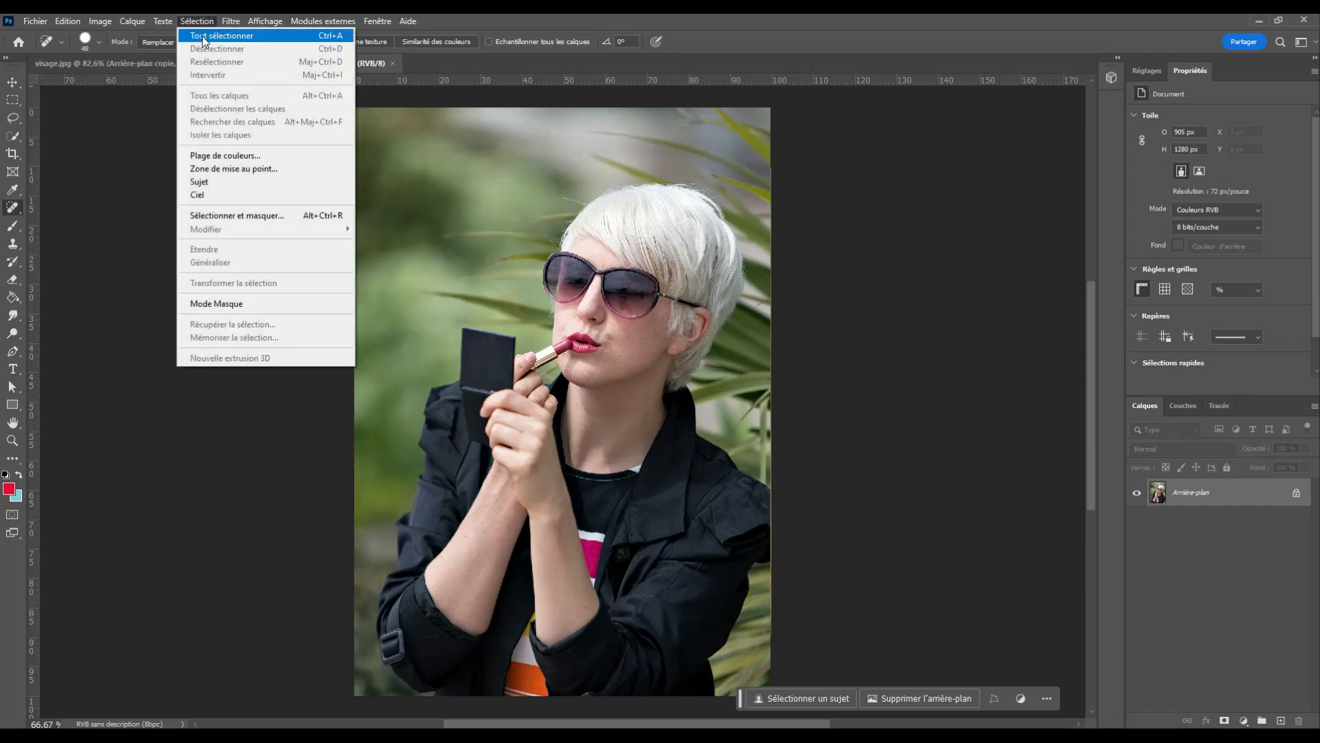
pyautogui.moveTo(233, 23)
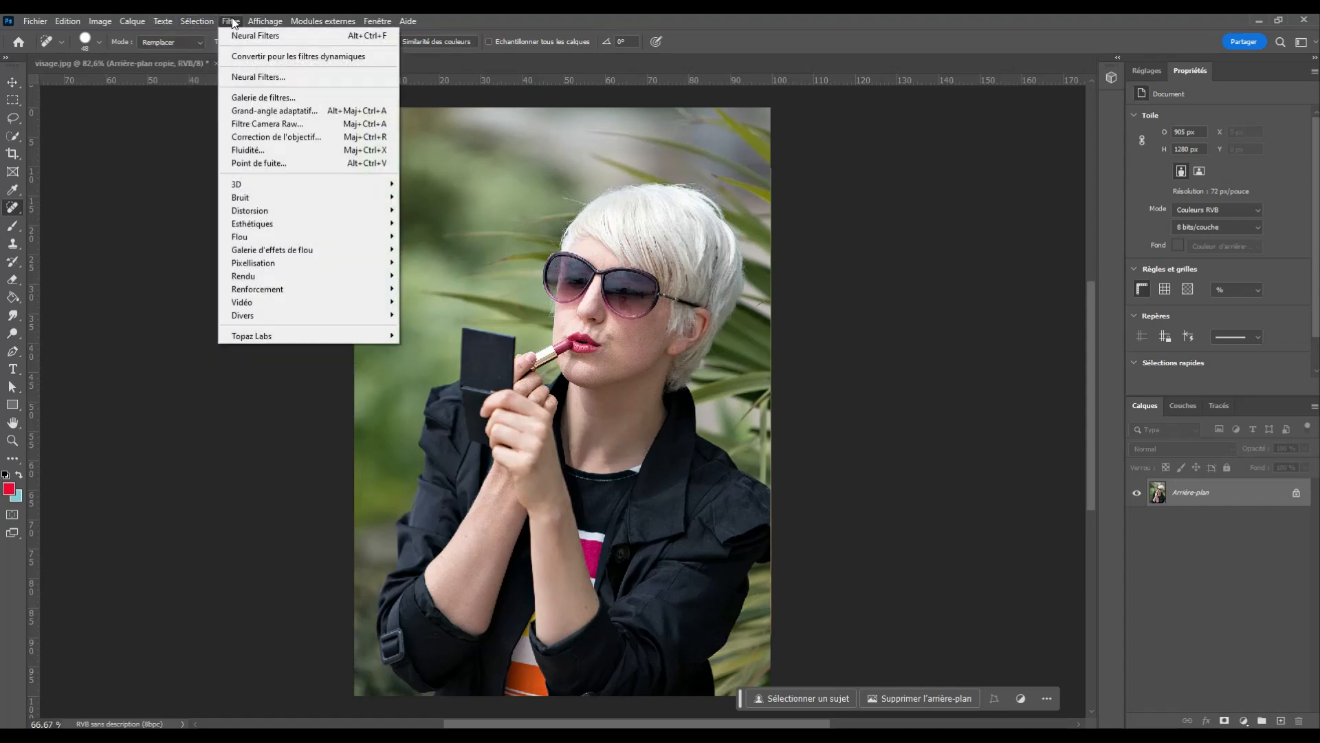
pyautogui.click(288, 77)
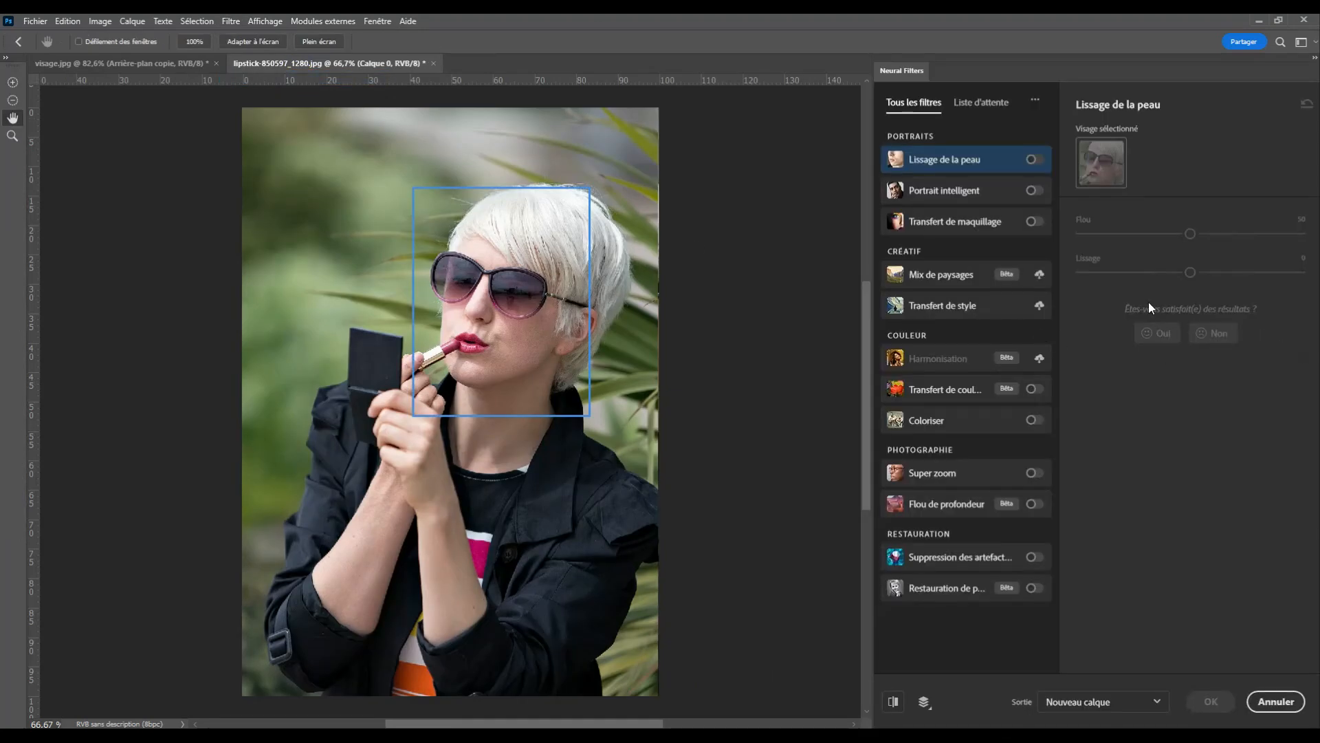
pyautogui.click(973, 221)
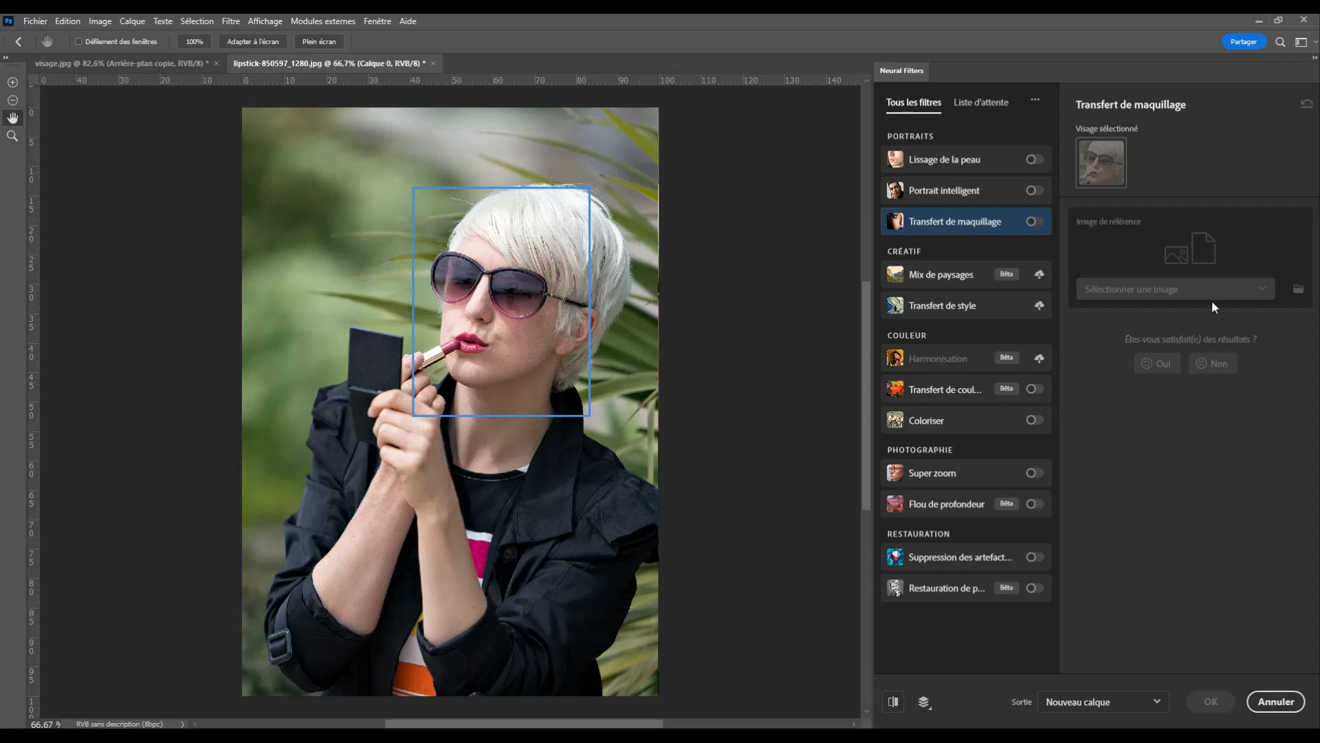
pyautogui.click(1033, 221)
# Load the JPG image lip-1192463_1280.jpg as the makeup transfer's reference image.
pyautogui.click(1300, 291)
pyautogui.click(1169, 686)
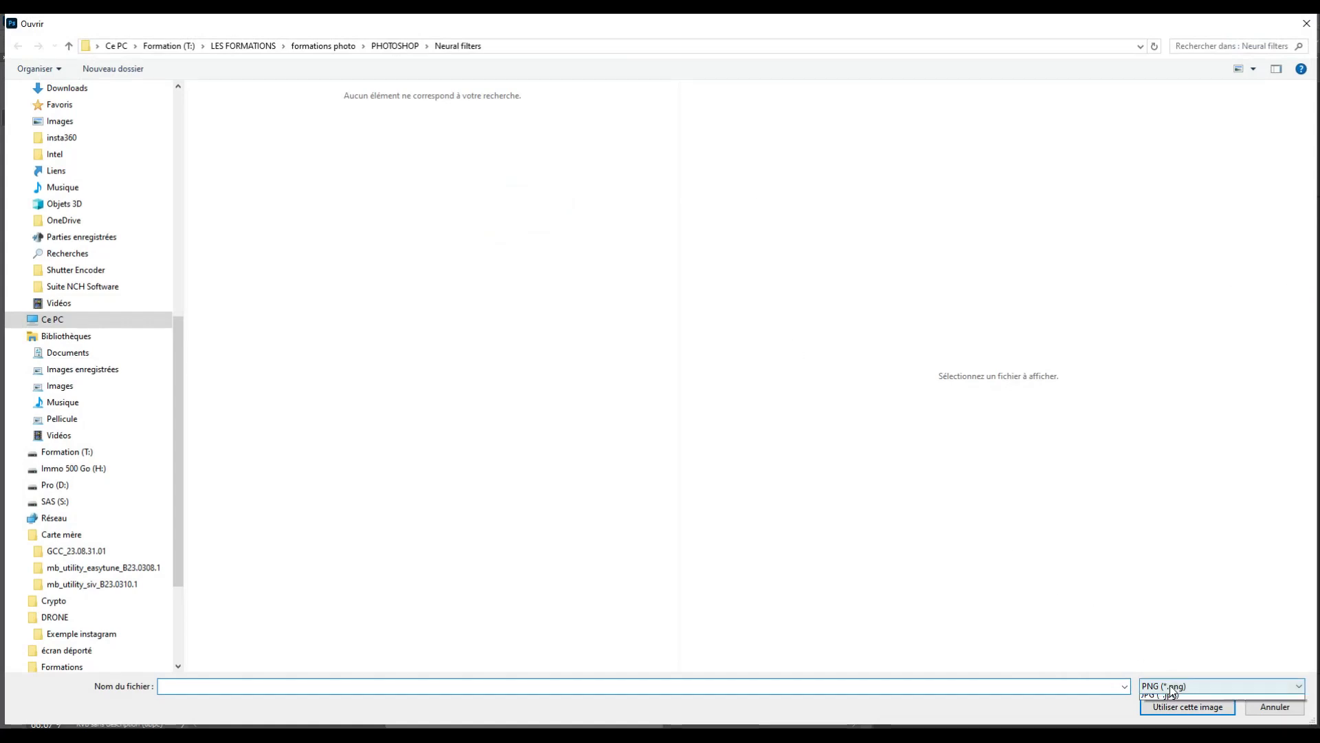
pyautogui.click(1169, 709)
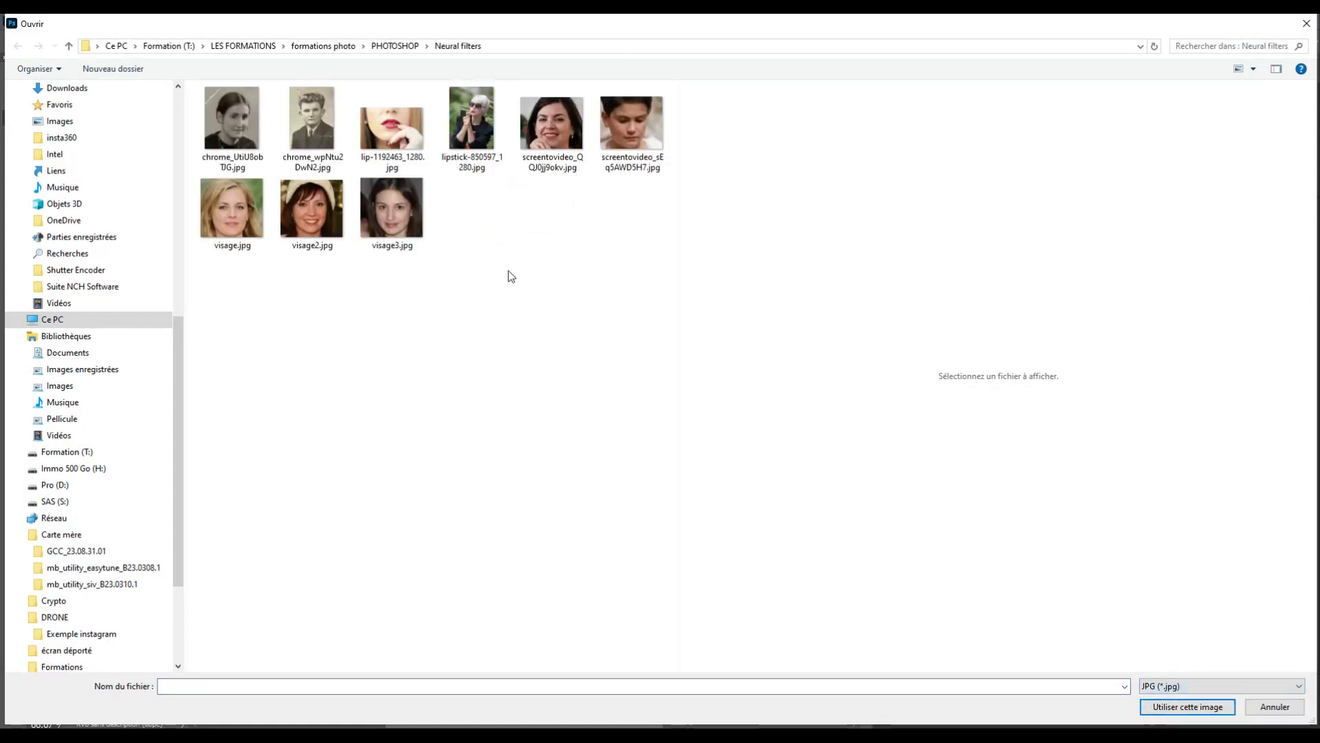
pyautogui.click(392, 130)
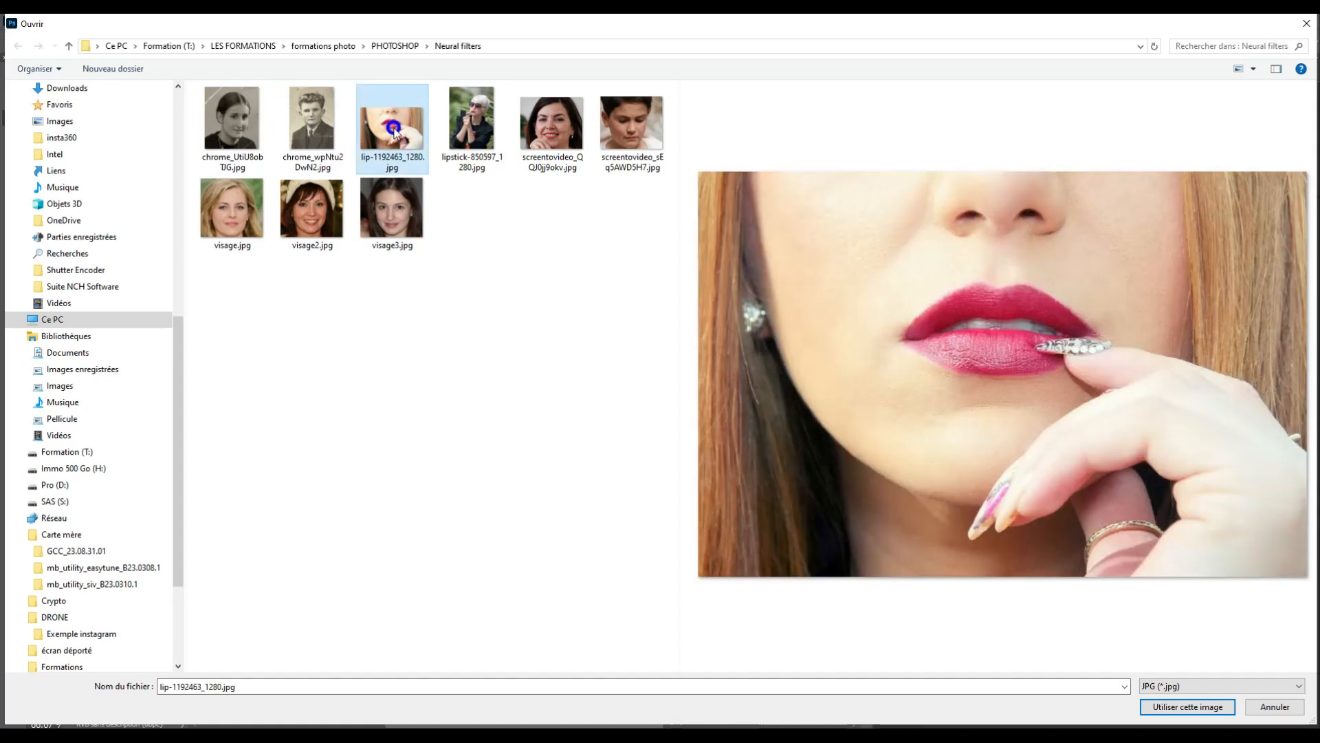
pyautogui.click(1162, 706)
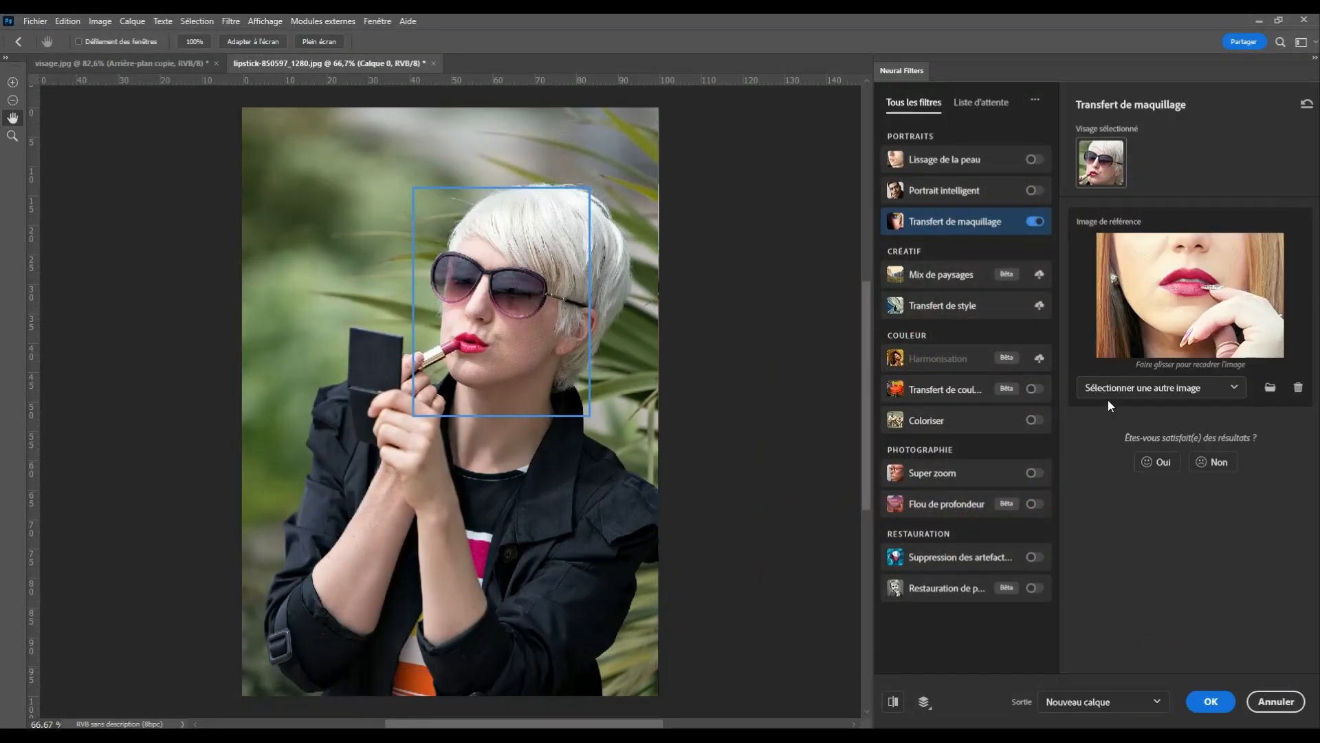
# Compare the photo with Transfert de maquillage on and off, and apply the filter with output to a new layer.
pyautogui.click(1037, 221)
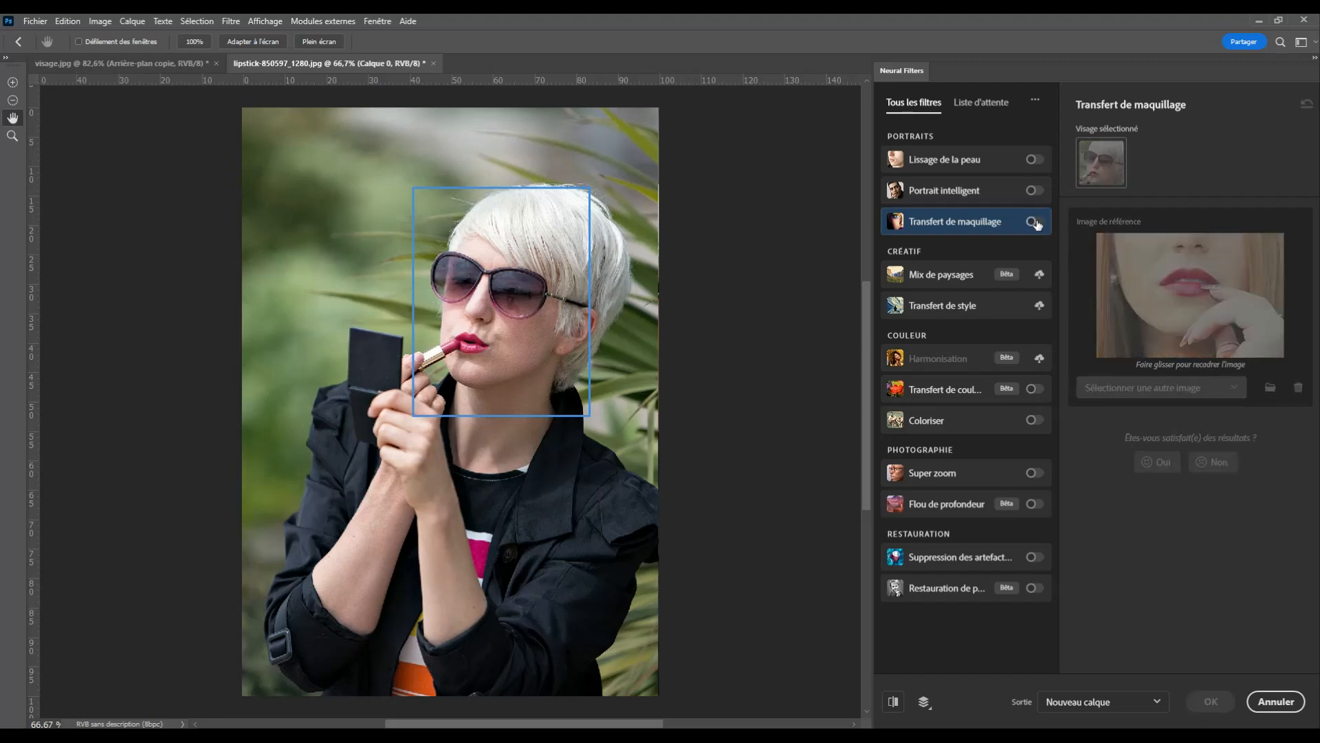
pyautogui.click(1042, 222)
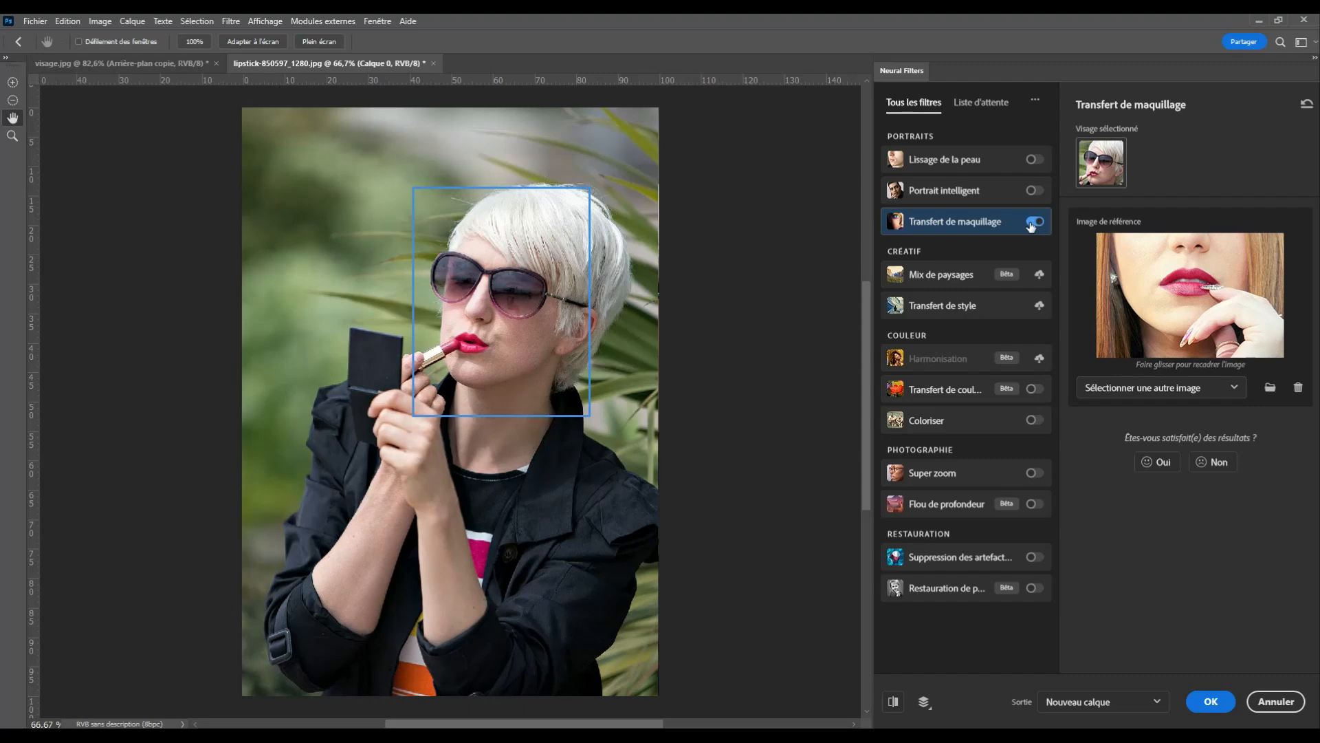
pyautogui.click(1031, 224)
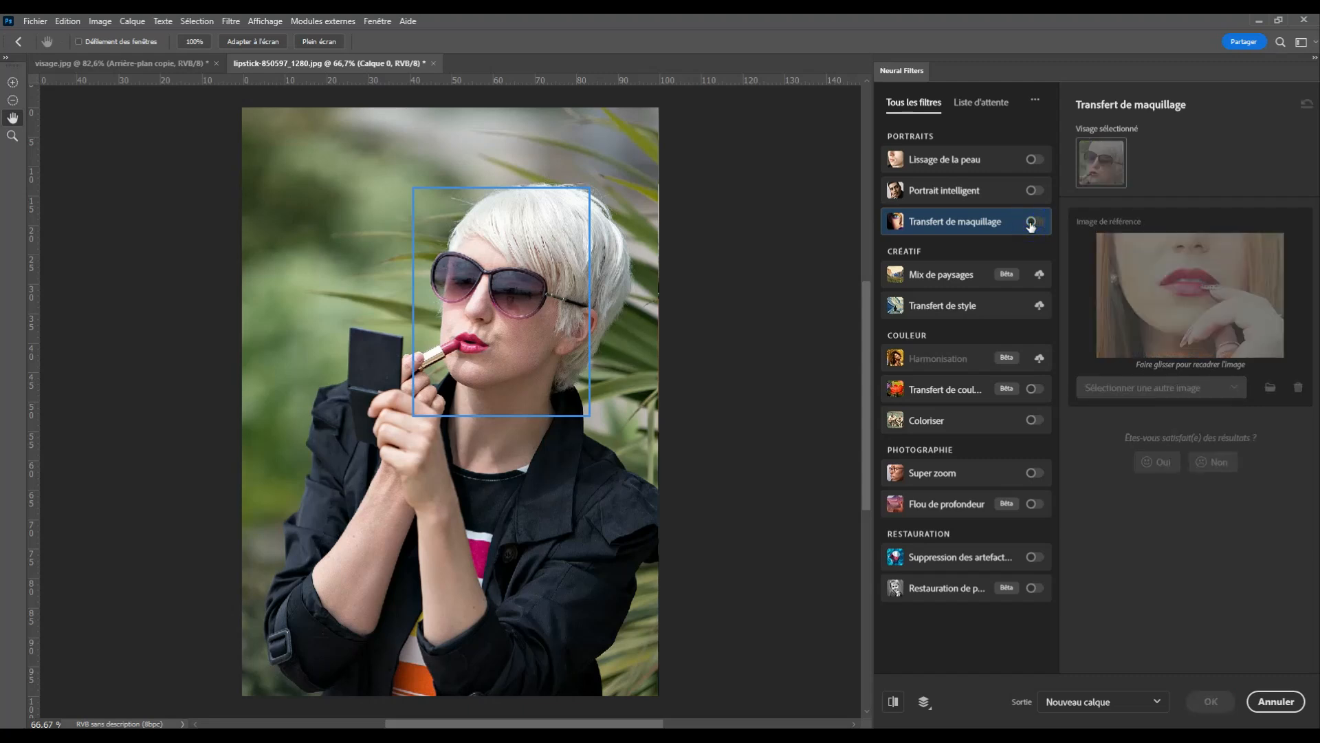
pyautogui.click(1033, 225)
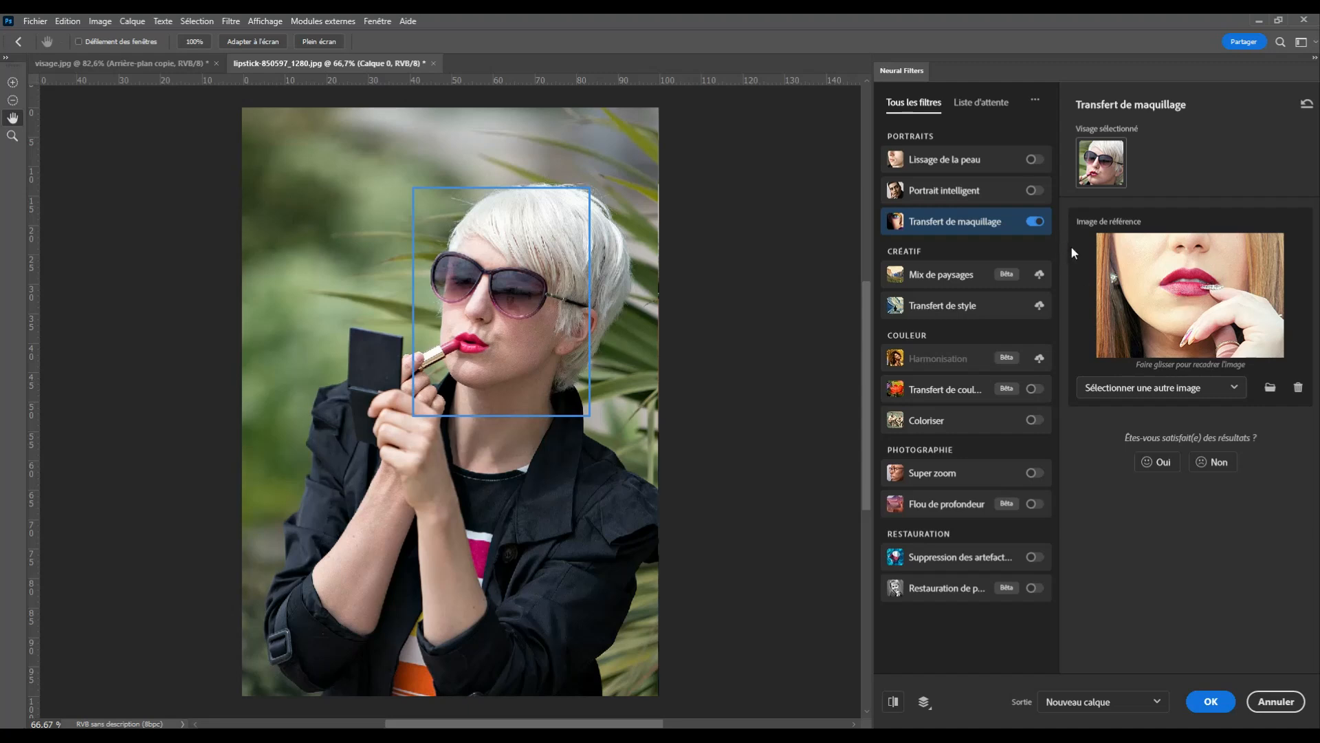
pyautogui.click(1033, 222)
pyautogui.click(1039, 223)
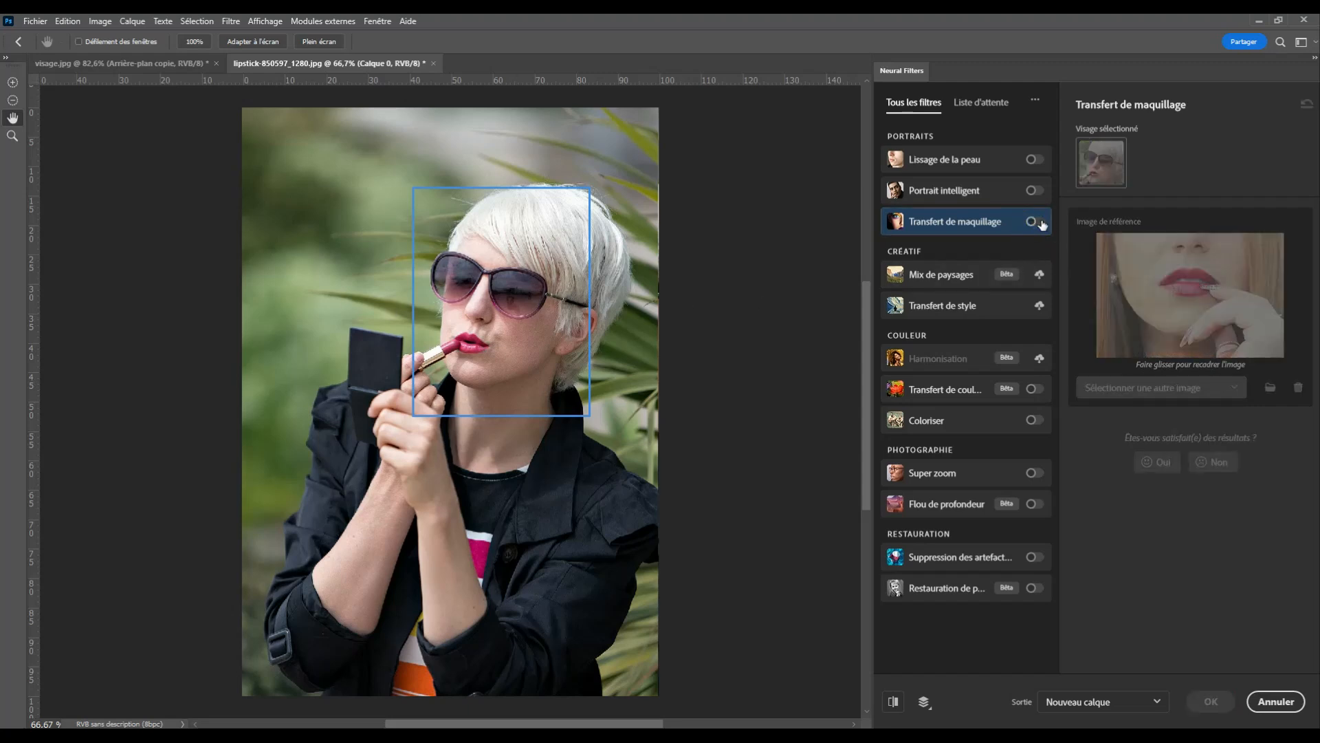
pyautogui.click(1222, 712)
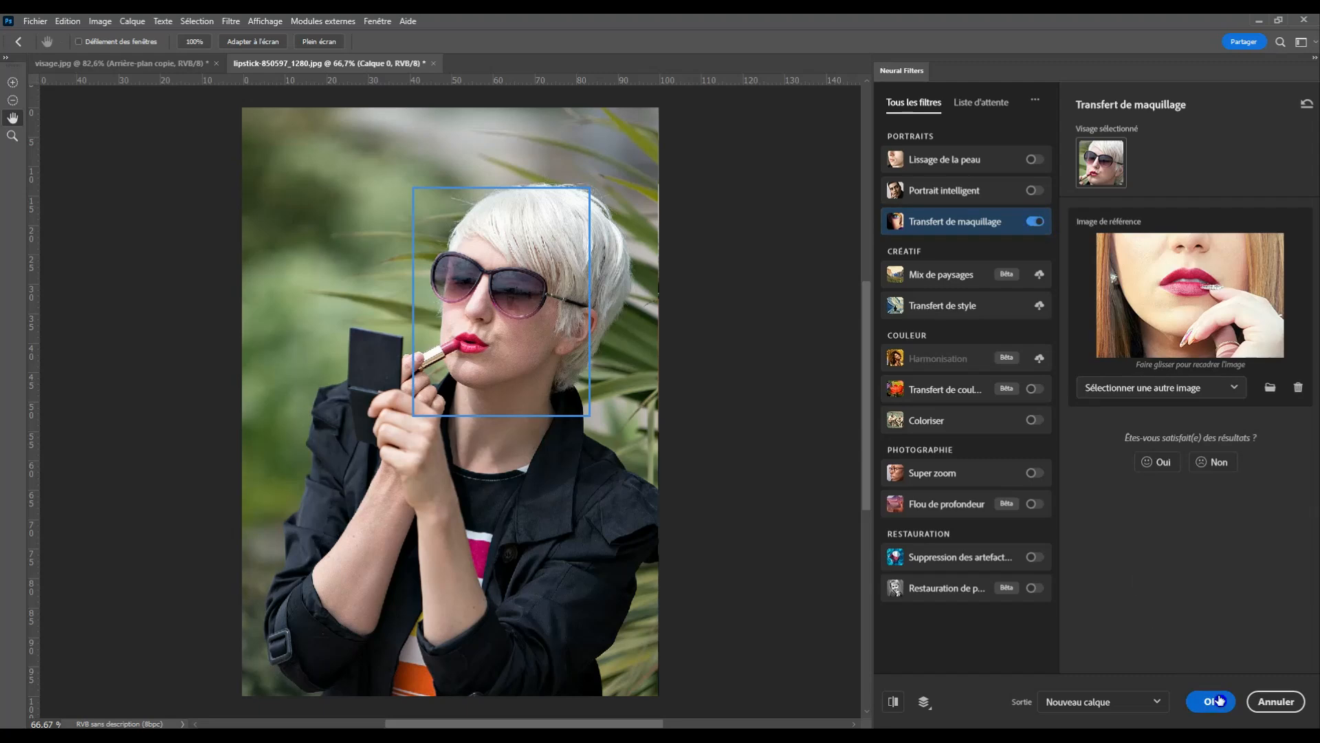
# Examine the lips up close with and without Calque 1 to compare the lipstick colour before and after the makeup transfer.
pyautogui.scroll(10, 634, 317)
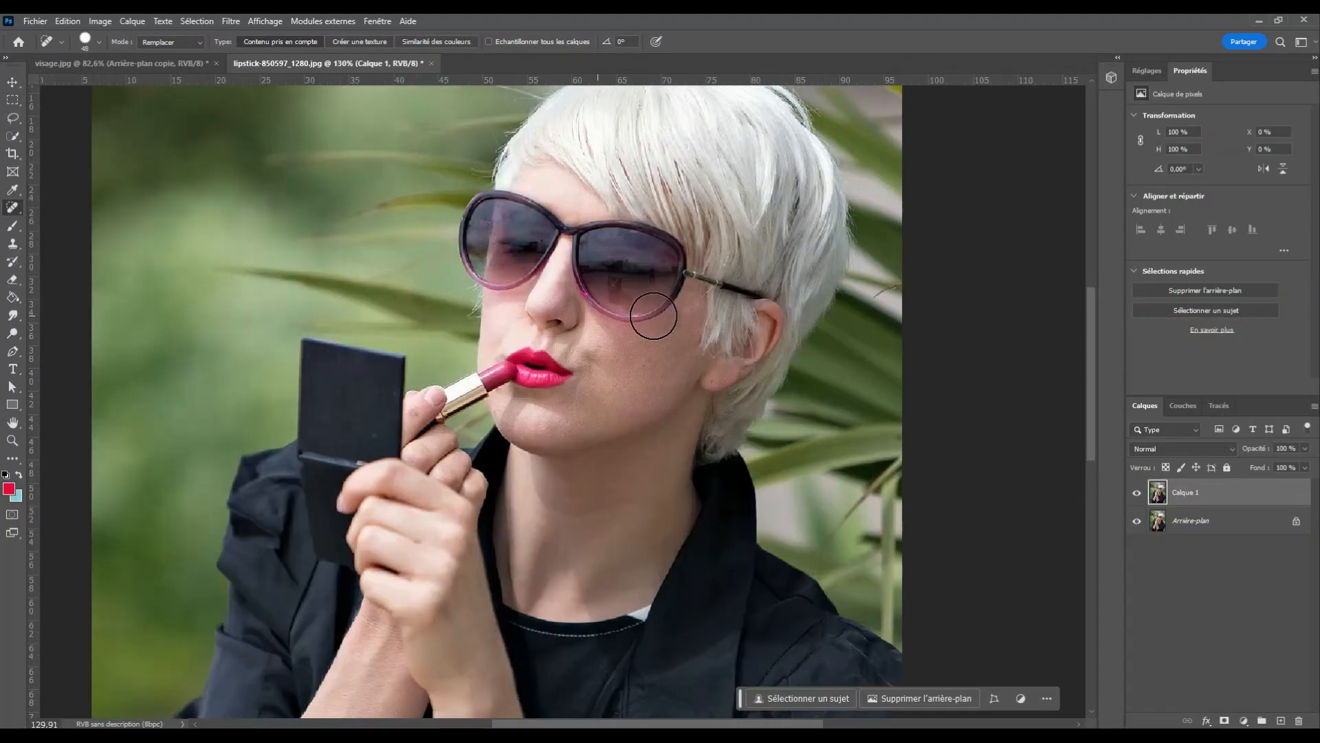
pyautogui.scroll(-5, 802, 318)
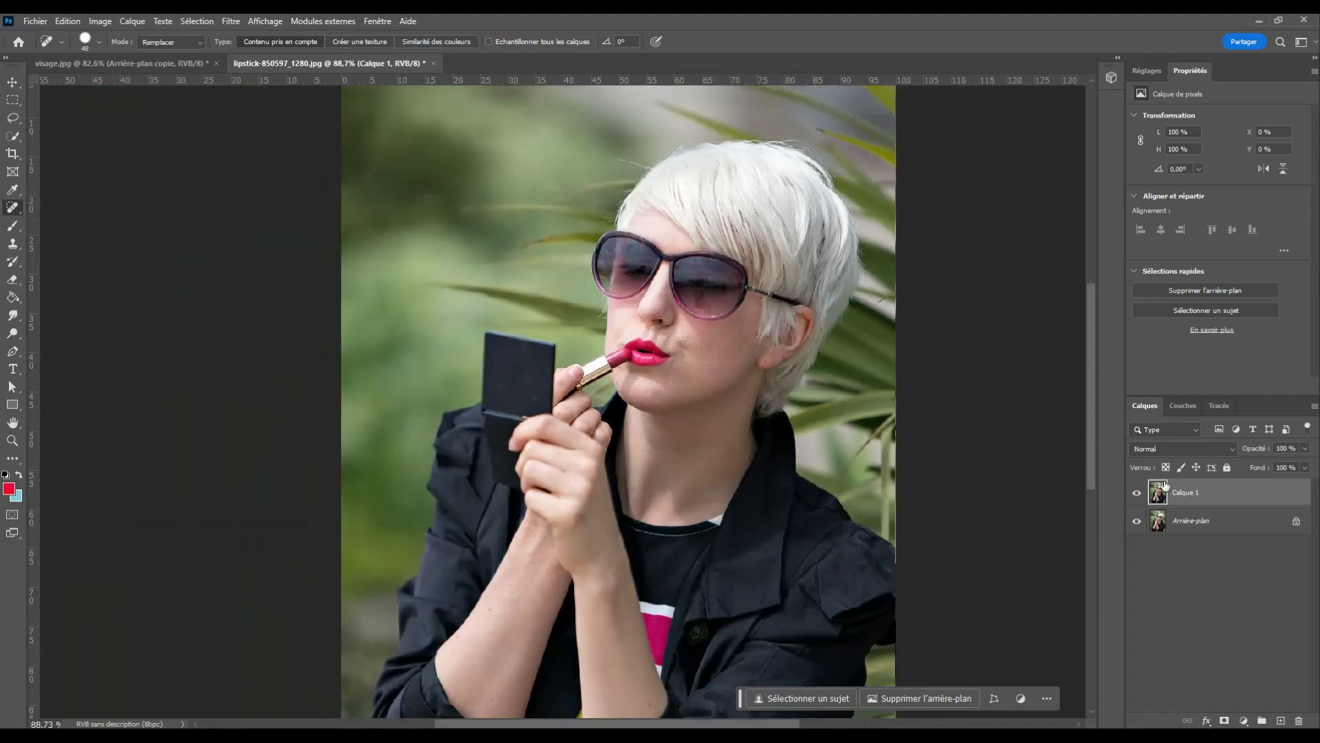
pyautogui.click(1137, 493)
pyautogui.click(1137, 493)
pyautogui.scroll(4, 897, 347)
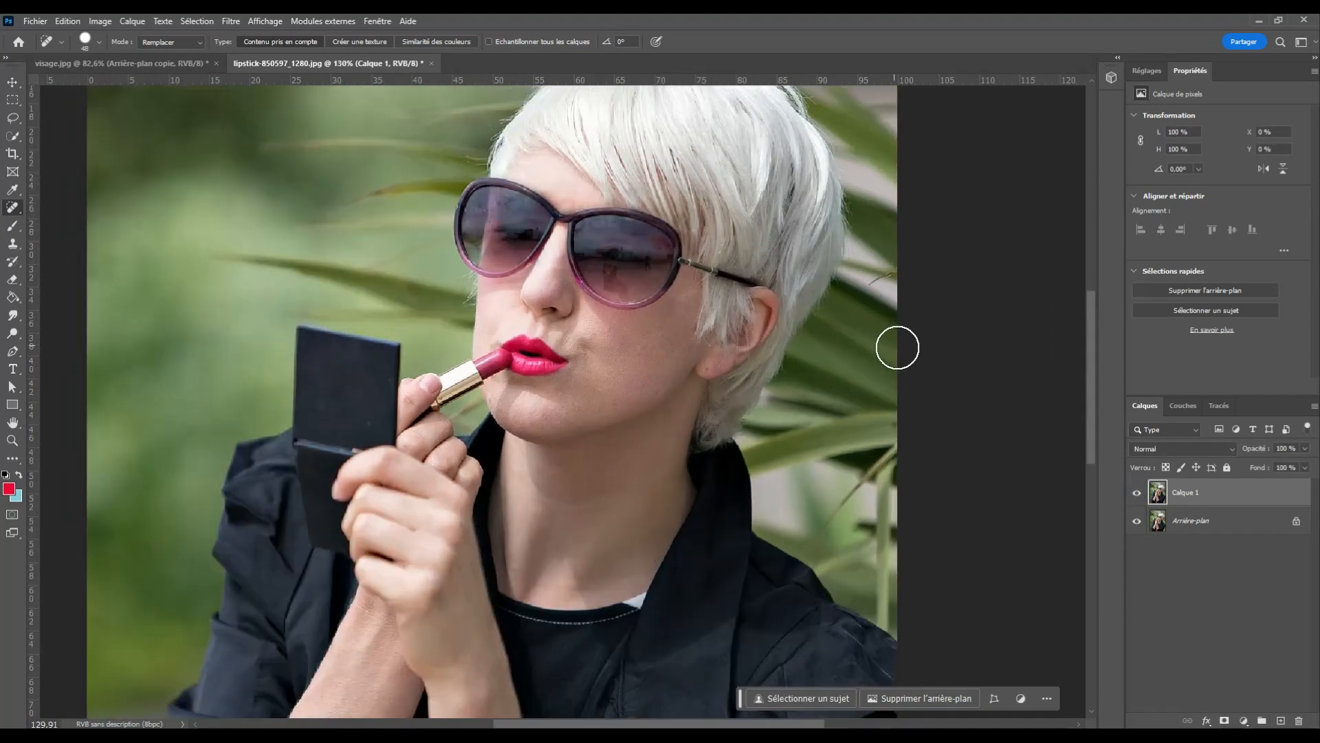
pyautogui.click(1136, 493)
pyautogui.click(1137, 493)
pyautogui.click(1137, 493)
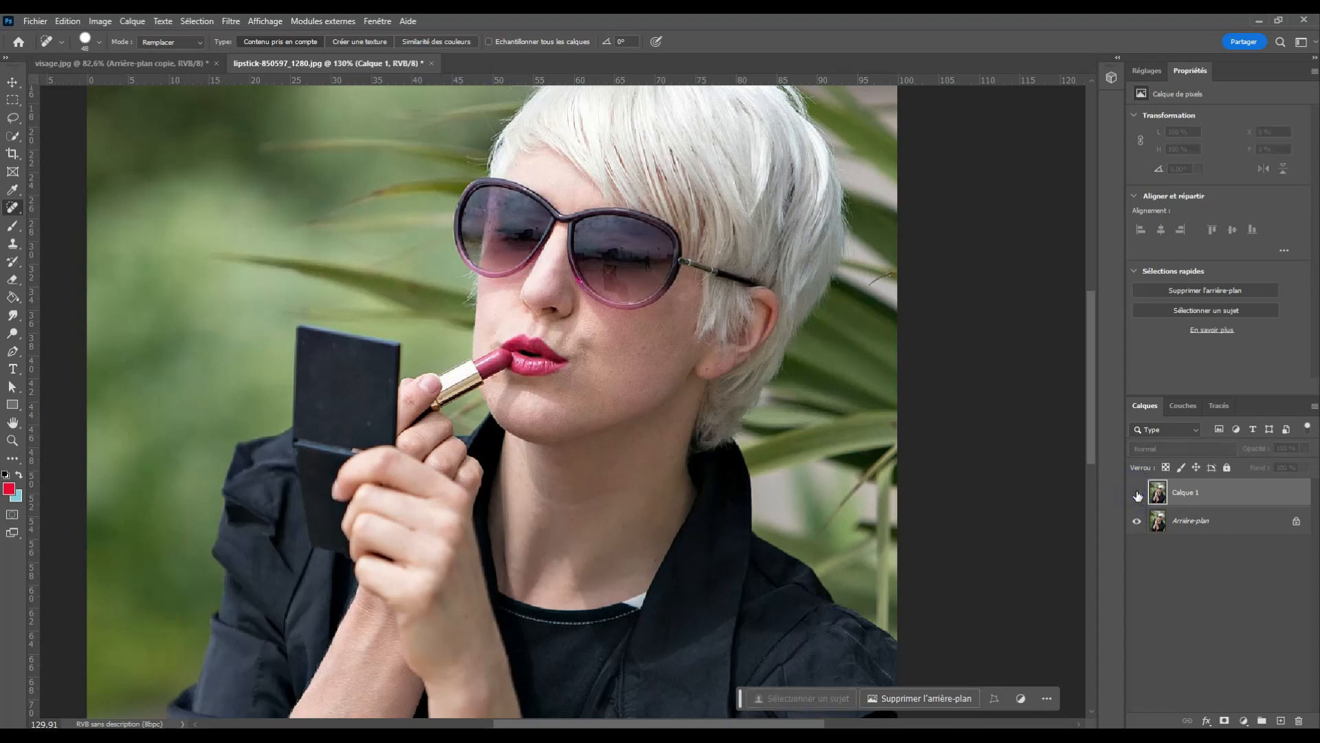
pyautogui.scroll(-5, 852, 398)
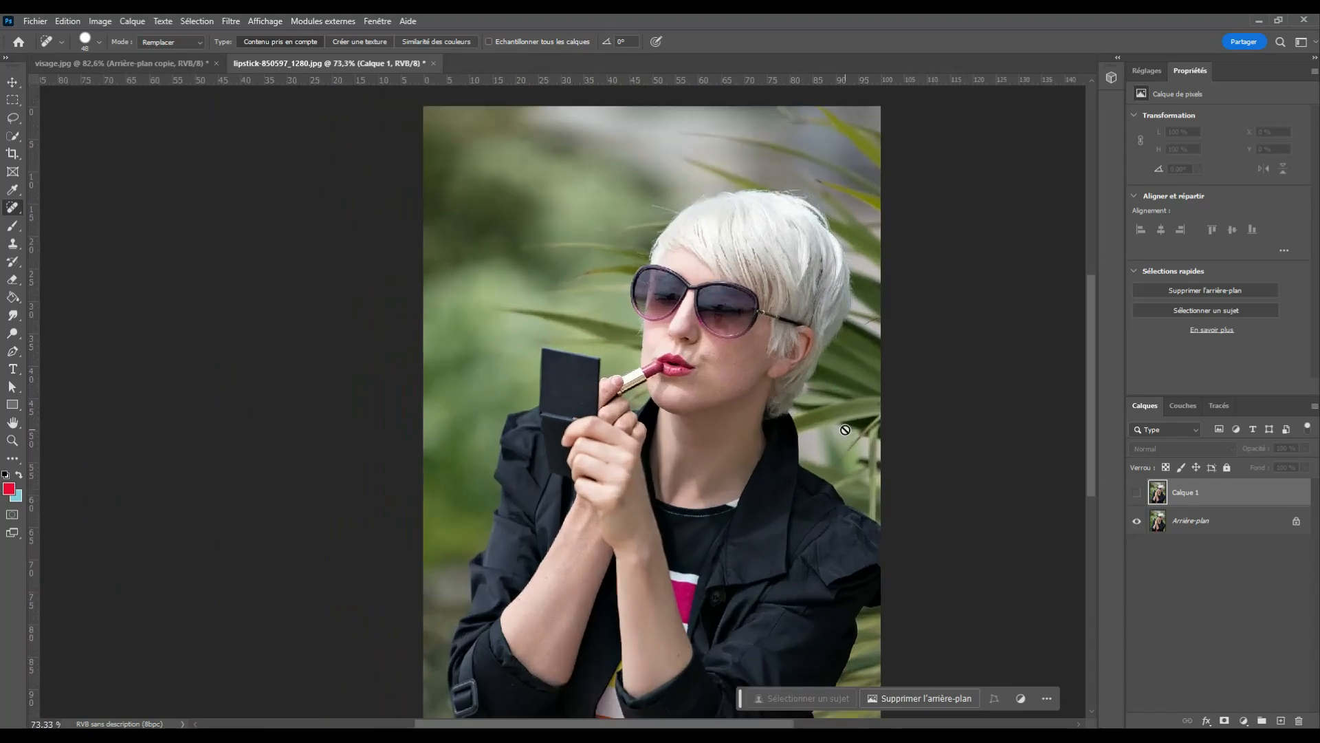
pyautogui.scroll(-1, 842, 429)
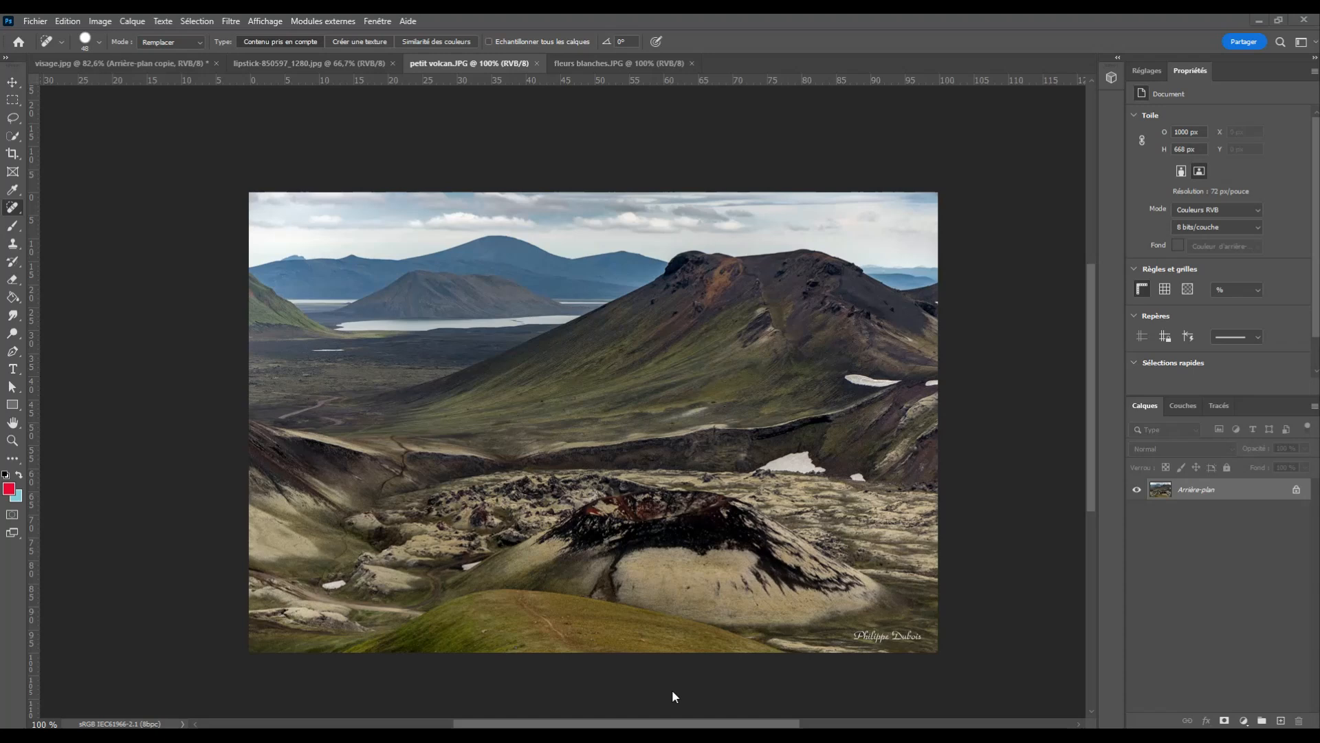
# Open the Neural Filters for petit volcan.JPG and enable the Mix de paysages filter.
pyautogui.click(231, 20)
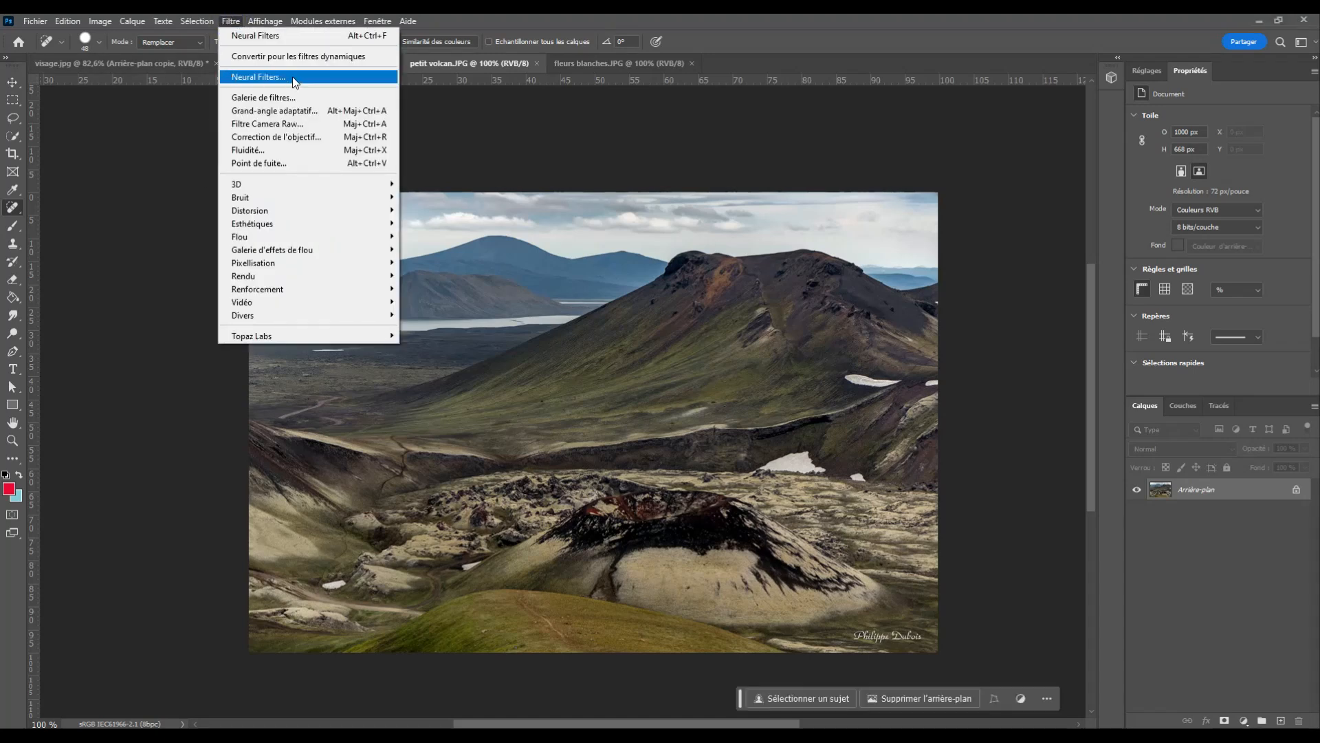
pyautogui.click(259, 77)
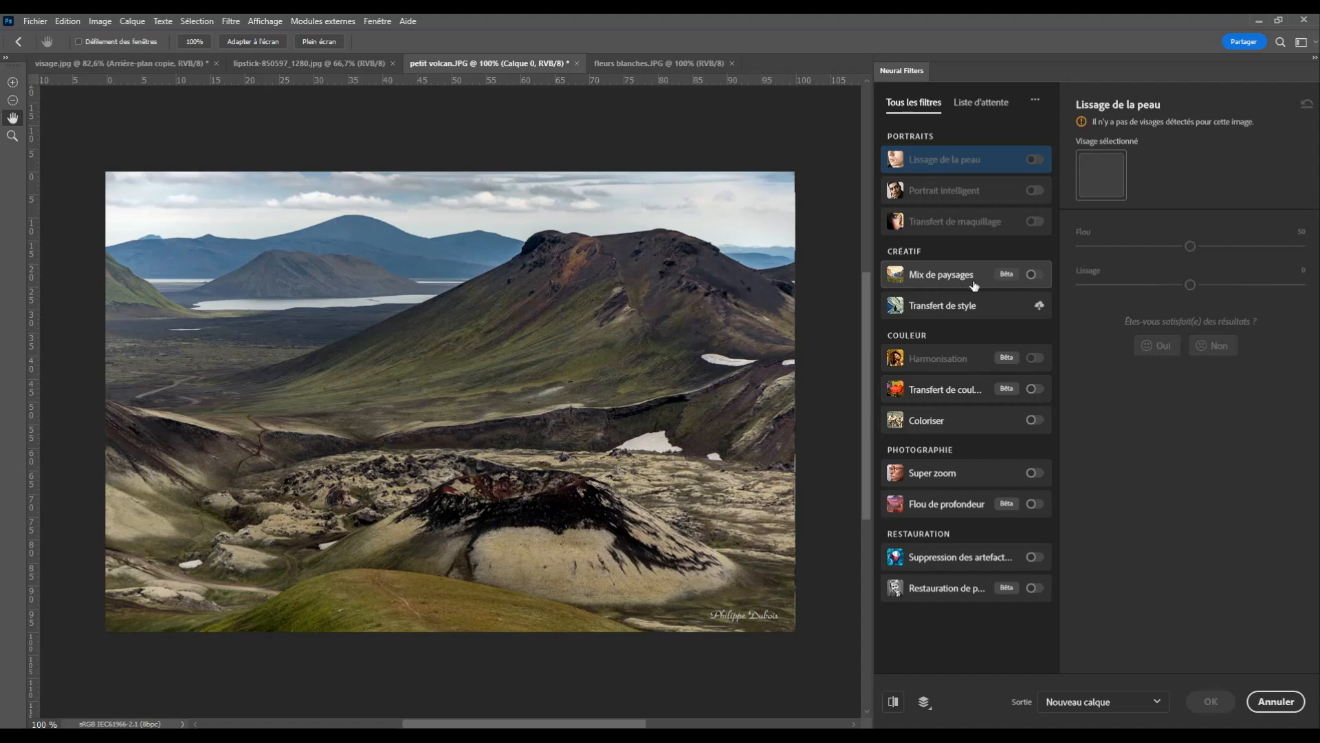
pyautogui.moveTo(975, 285)
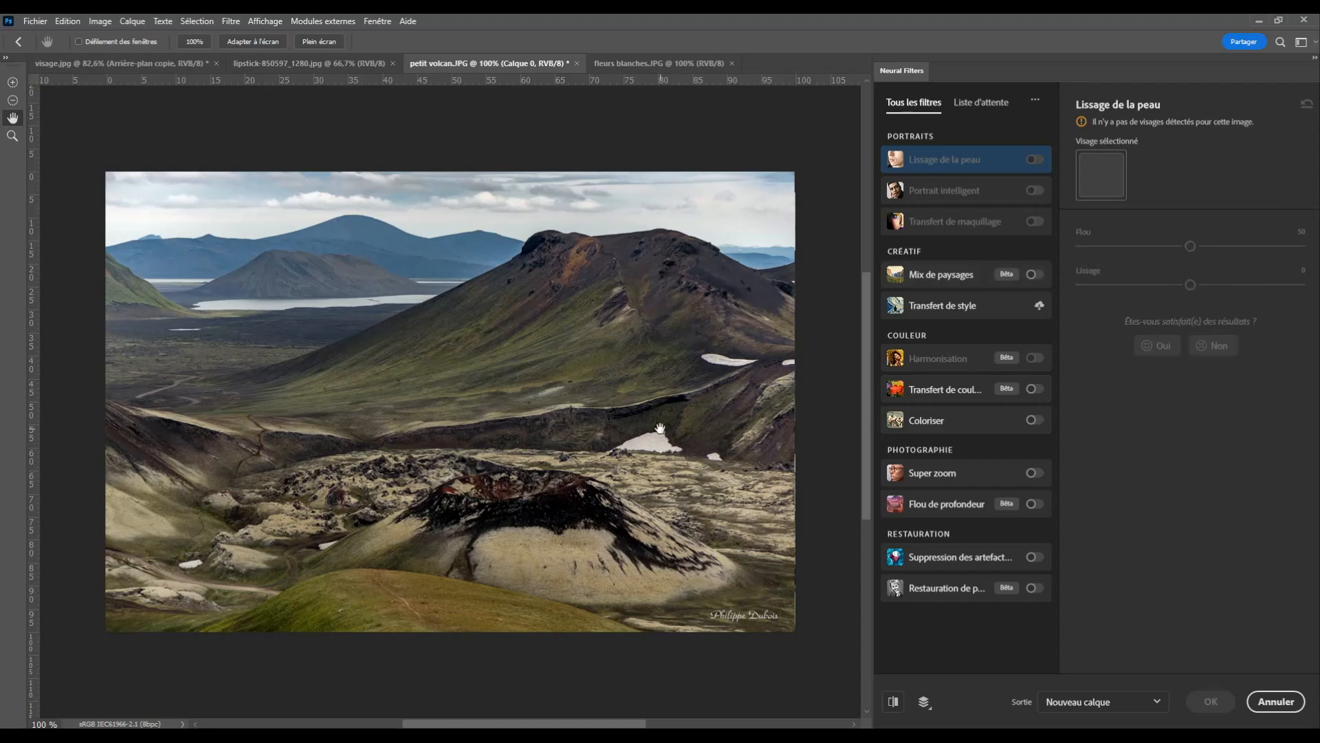
pyautogui.click(1034, 274)
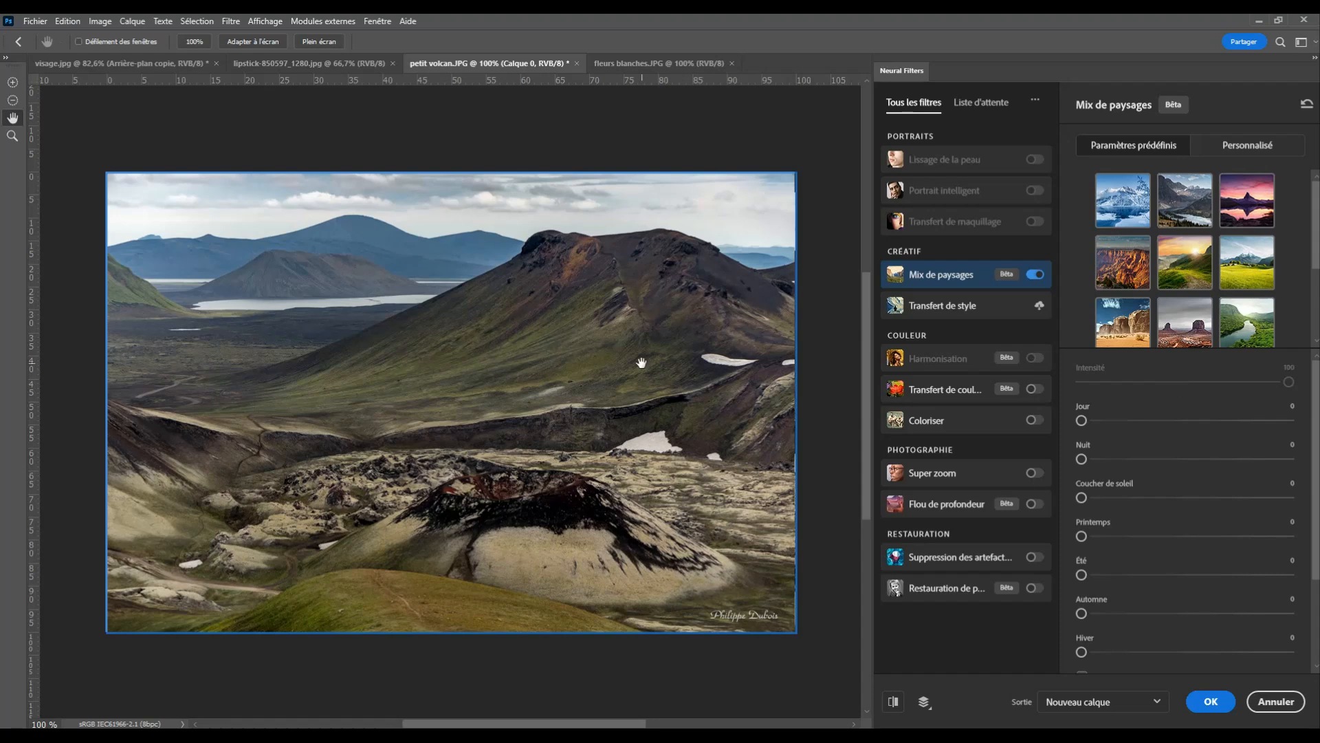
# Select the snowy blue mountain preset with Intensité at 90, and look over the custom landscape style options.
pyautogui.click(1118, 205)
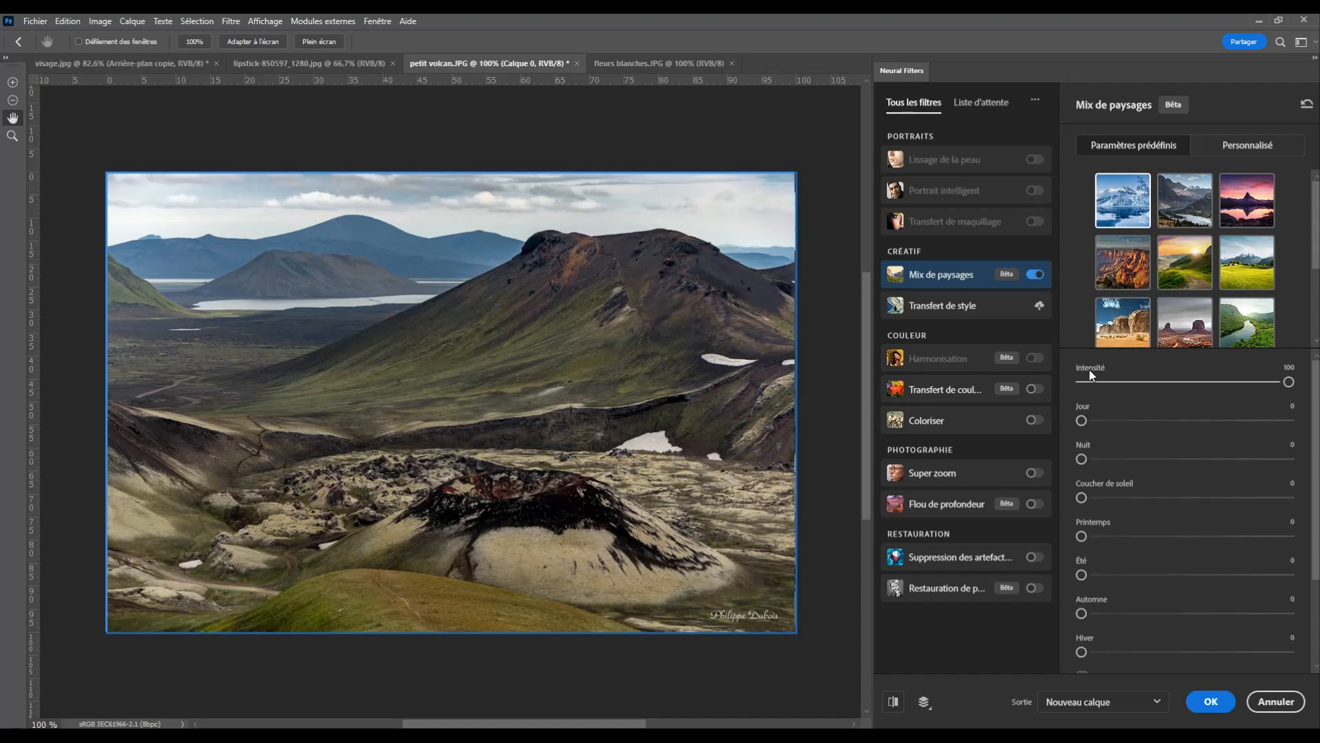
pyautogui.click(1230, 382)
pyautogui.moveTo(1230, 383); pyautogui.dragTo(1153, 382)
pyautogui.moveTo(1292, 394); pyautogui.dragTo(1288, 391)
pyautogui.scroll(-2, 1145, 583)
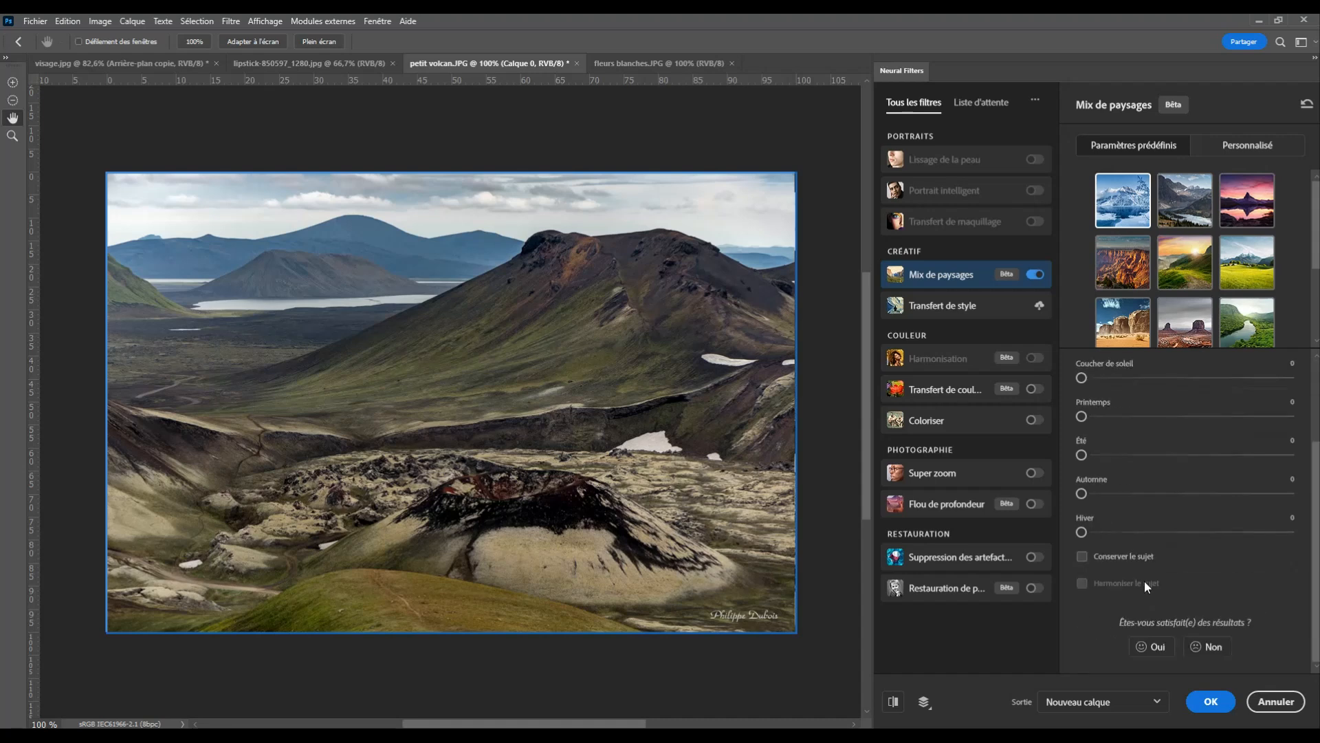
pyautogui.scroll(2, 1165, 581)
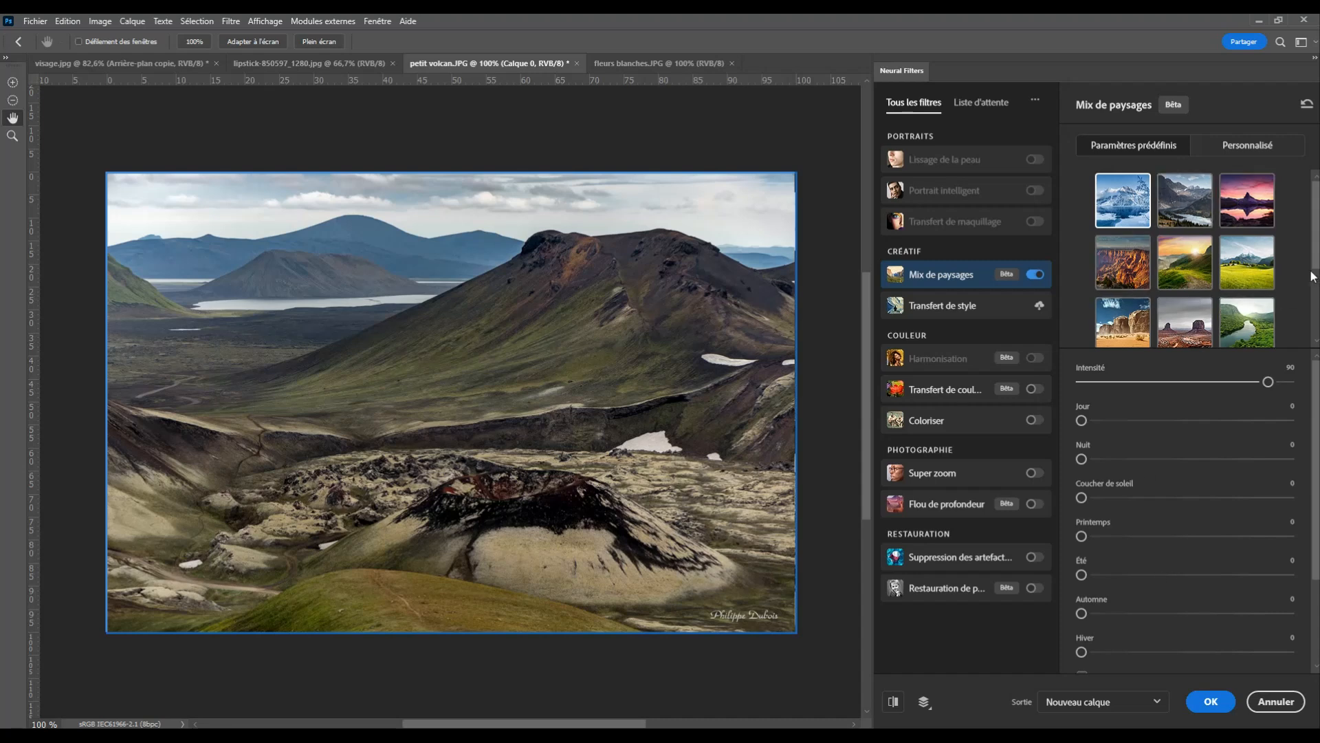
pyautogui.moveTo(1315, 259); pyautogui.dragTo(1312, 227)
pyautogui.click(1247, 145)
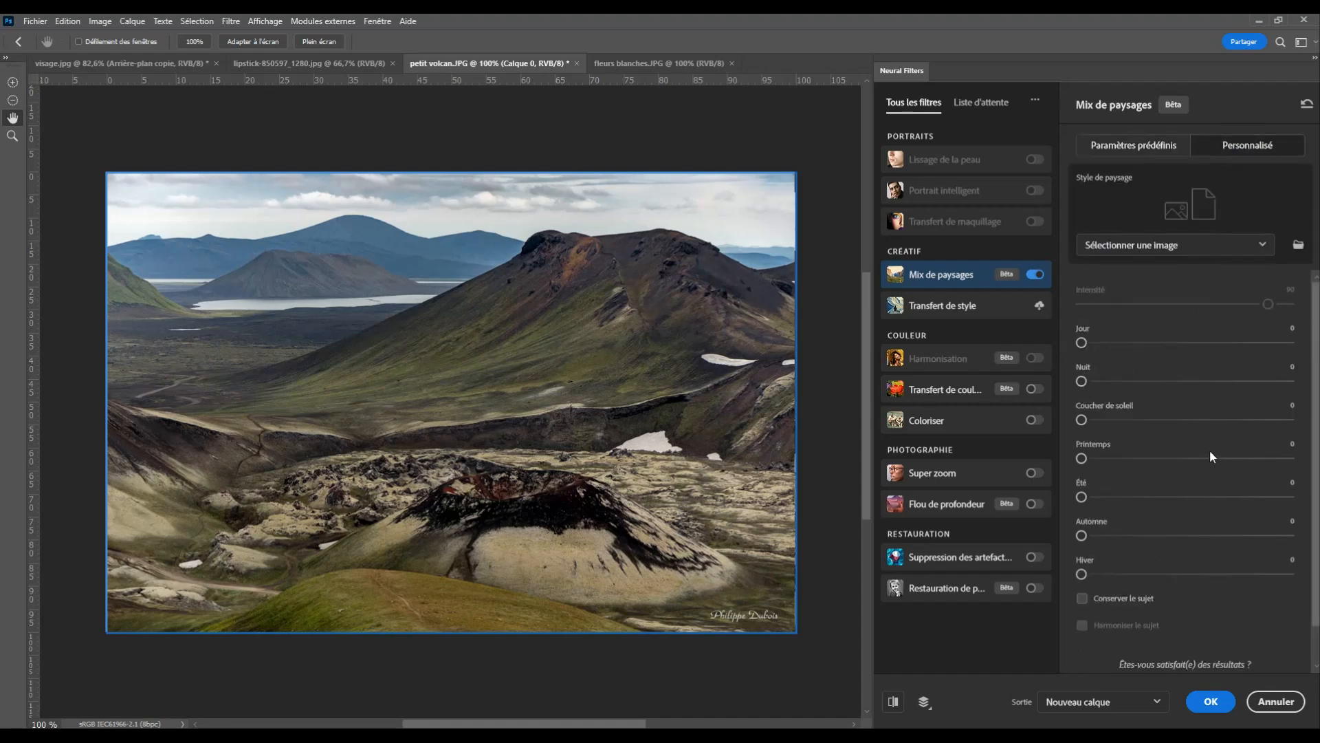
pyautogui.click(1161, 145)
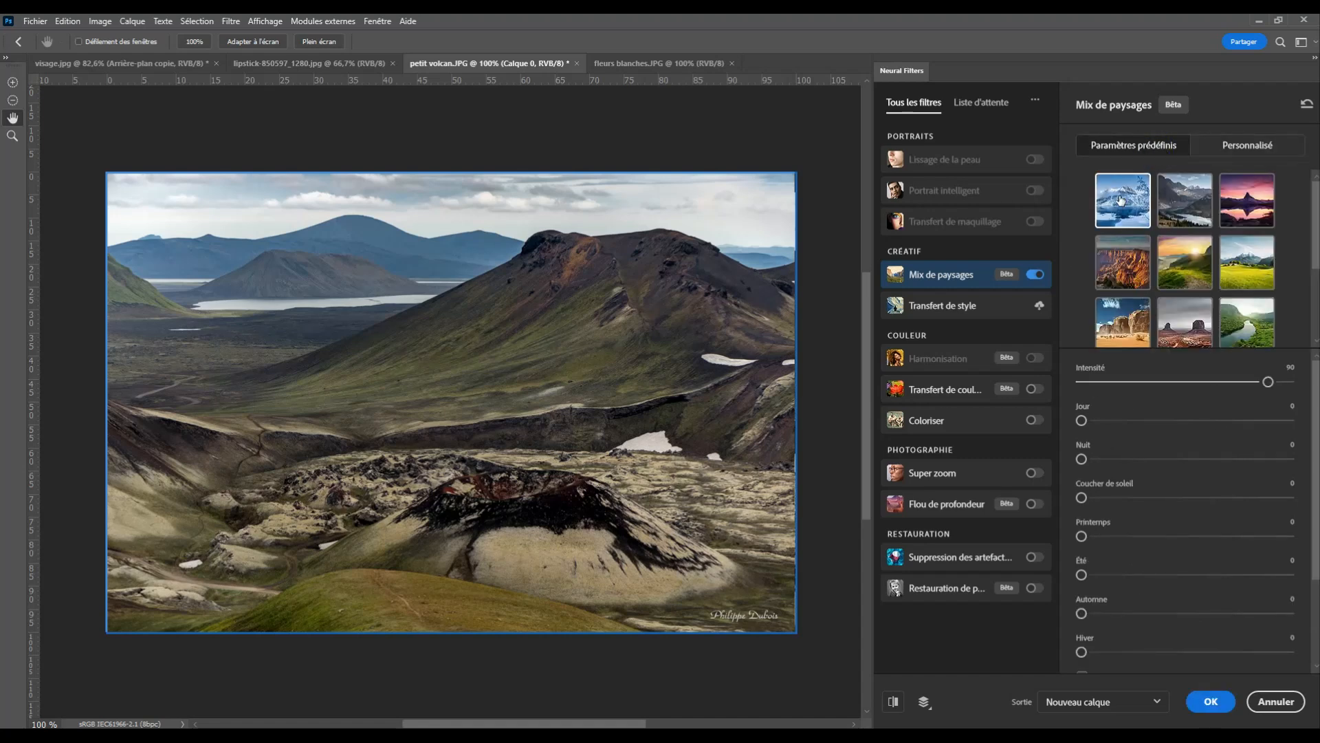
# Try the Hiver effect on the volcano landscape at 89, 58 and 23, and return it to 0.
pyautogui.scroll(-3, 1144, 448)
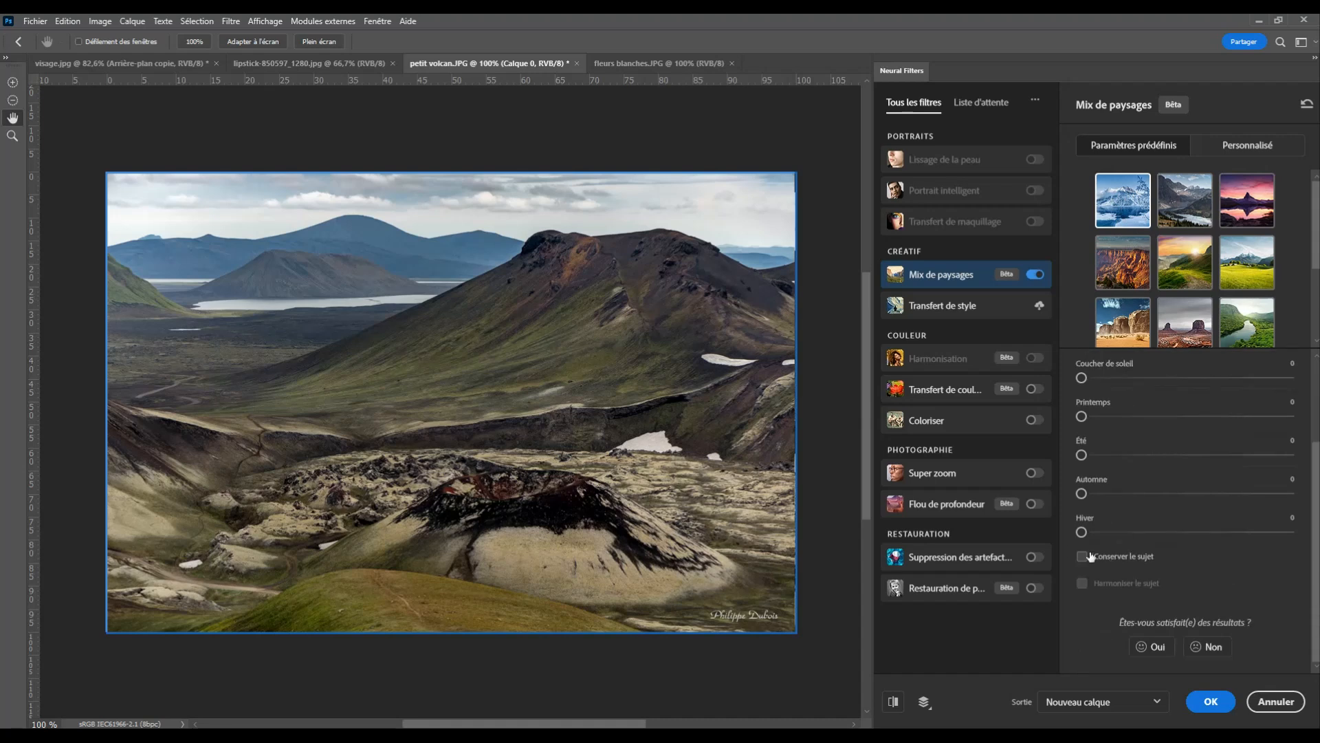
pyautogui.moveTo(1083, 531); pyautogui.dragTo(1136, 537)
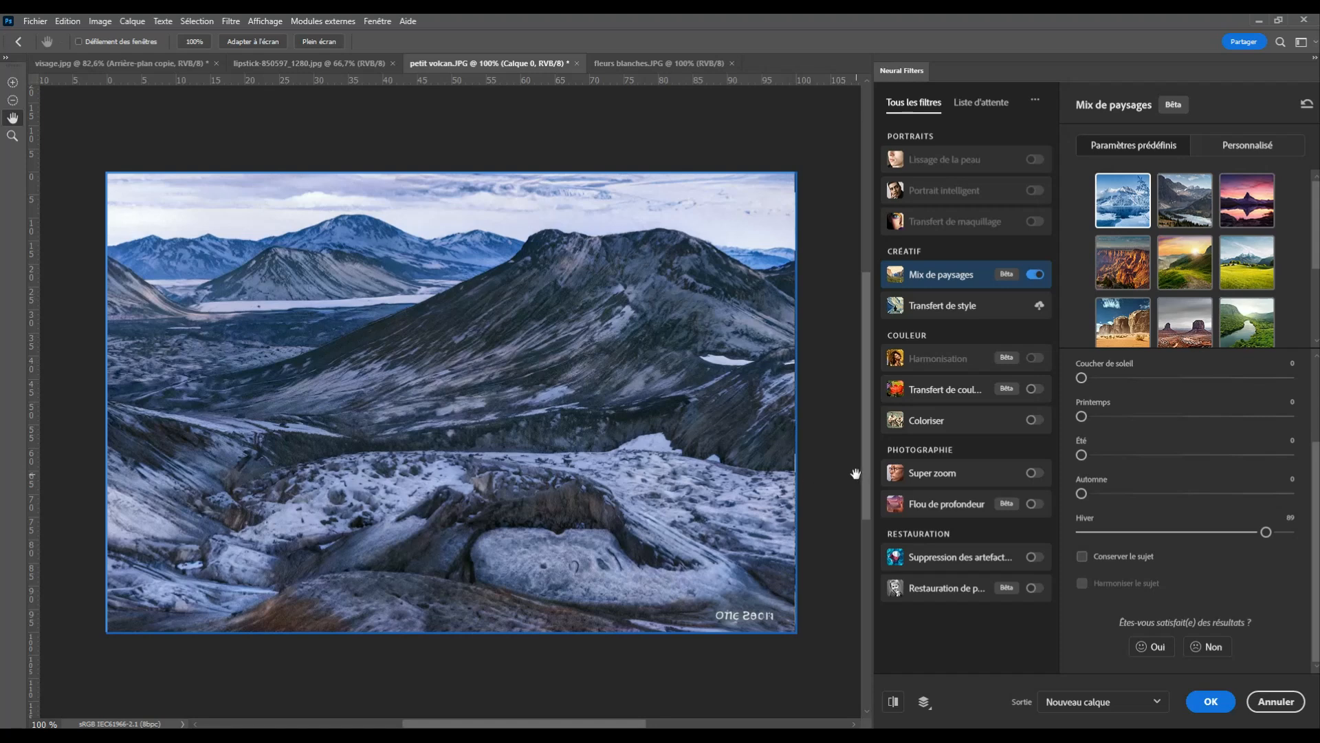
pyautogui.click(1197, 533)
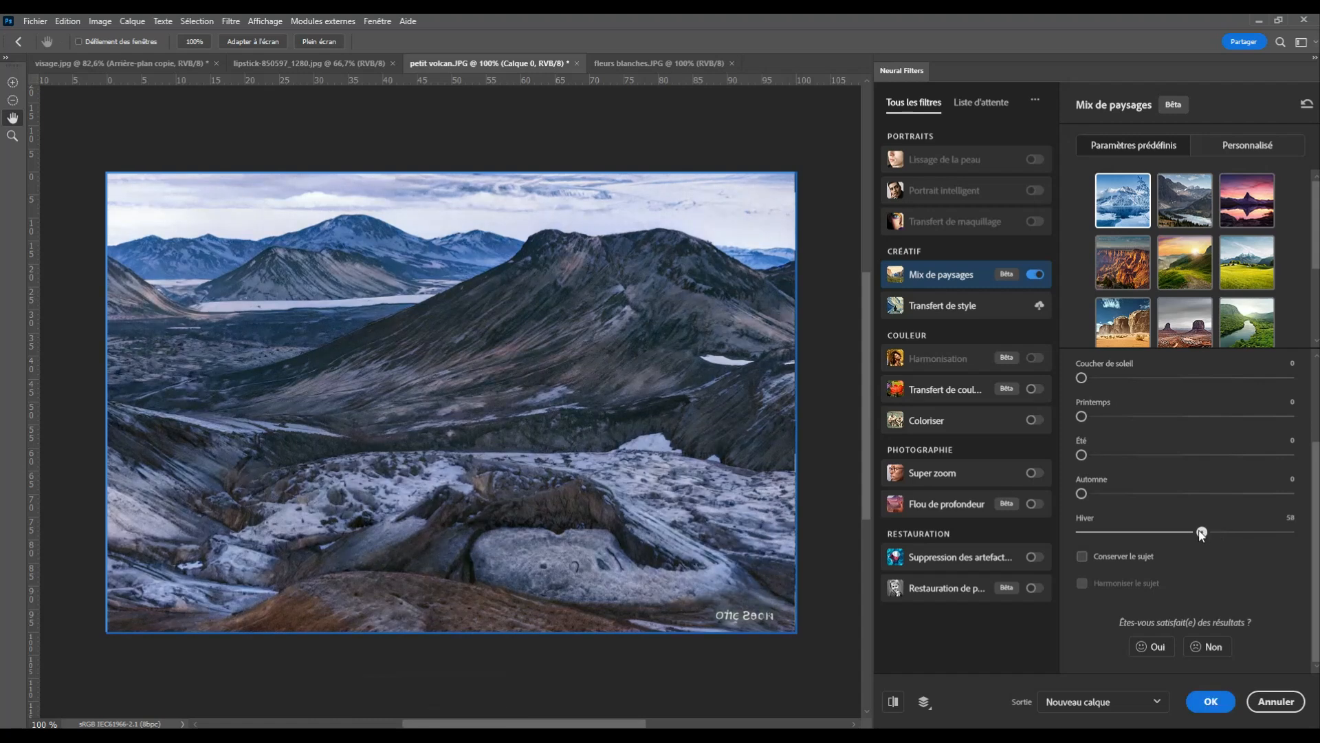
pyautogui.moveTo(1200, 532); pyautogui.dragTo(1128, 532)
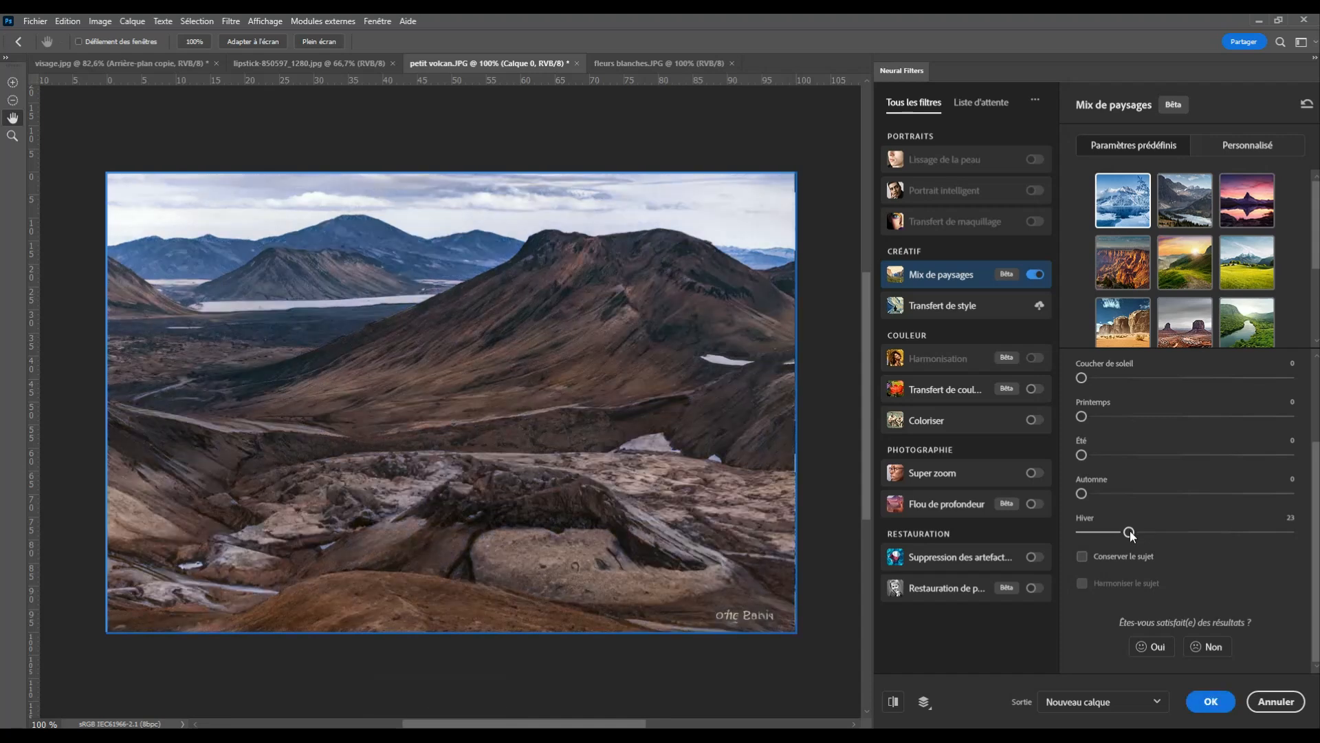
pyautogui.moveTo(1098, 530); pyautogui.dragTo(1061, 530)
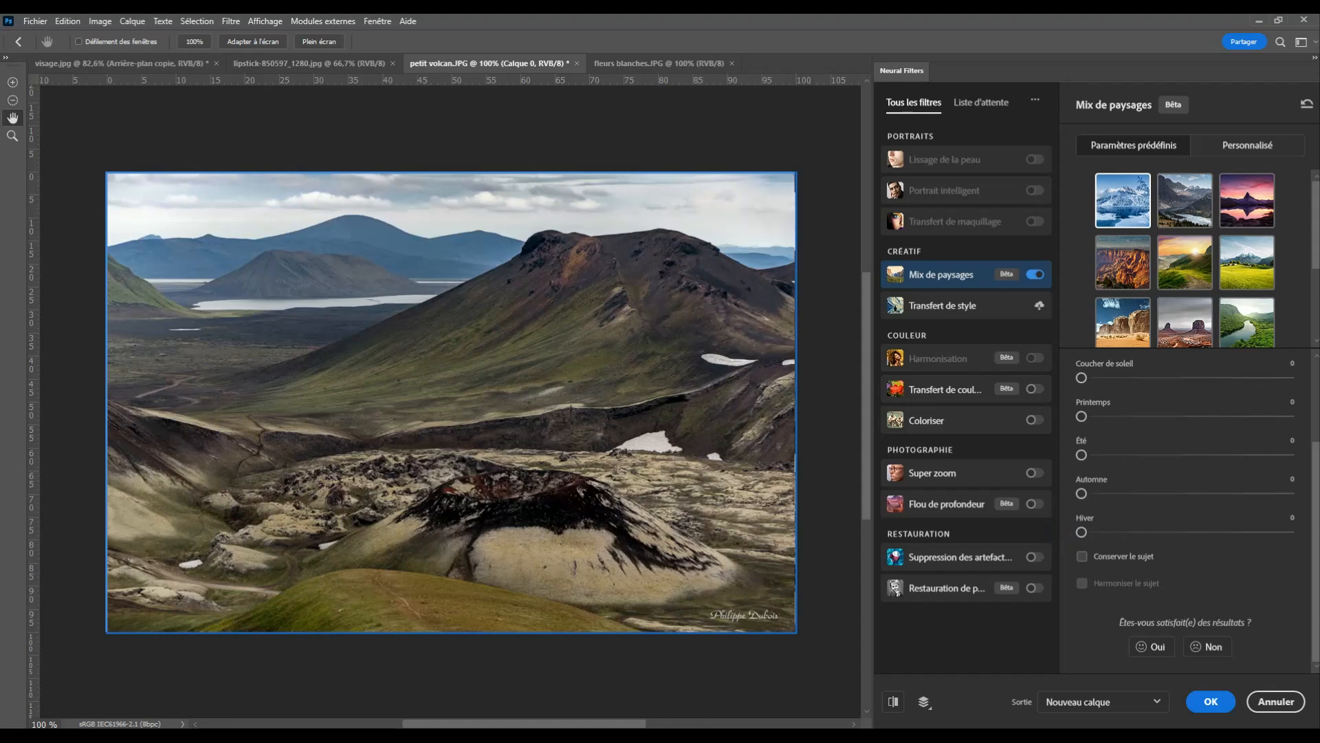
# Try the Nuit effect on the landscape at 73 and at a lower strength, and return it to 0.
pyautogui.moveTo(1317, 529); pyautogui.dragTo(1316, 444)
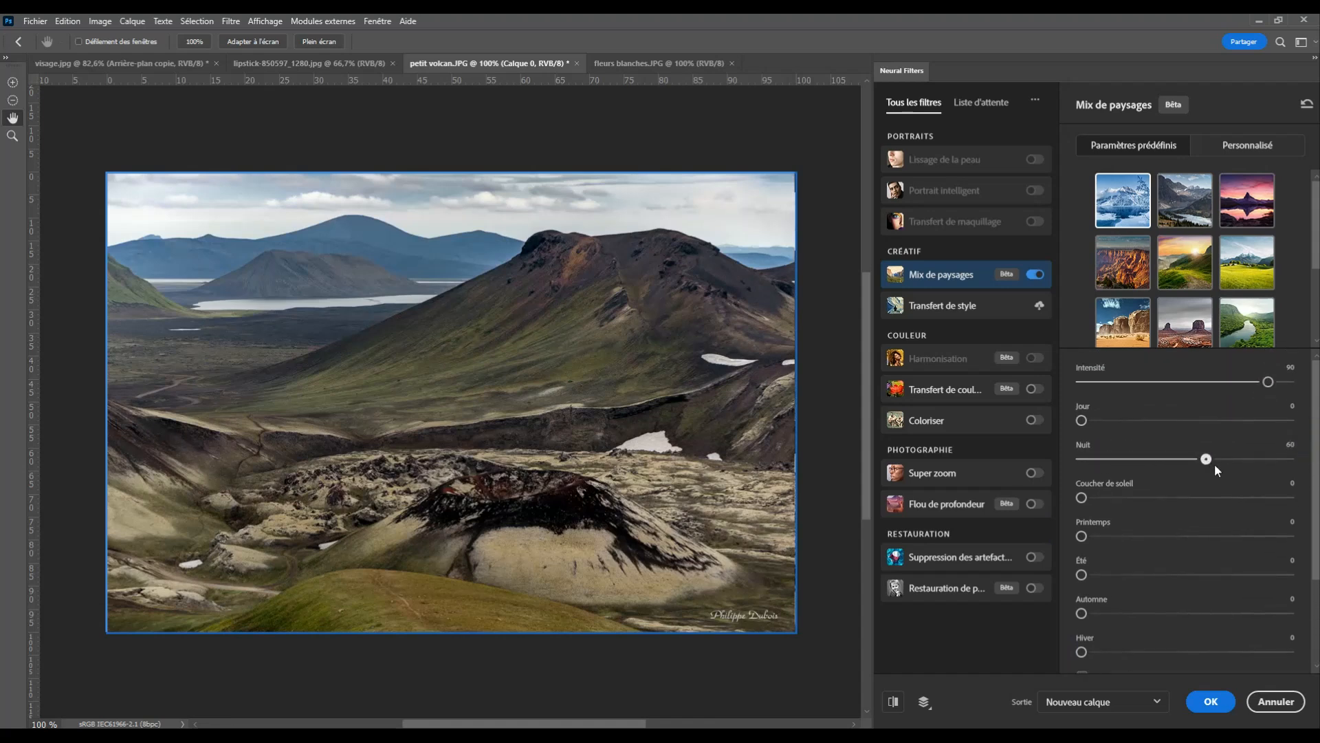
pyautogui.moveTo(1235, 465); pyautogui.dragTo(1234, 464)
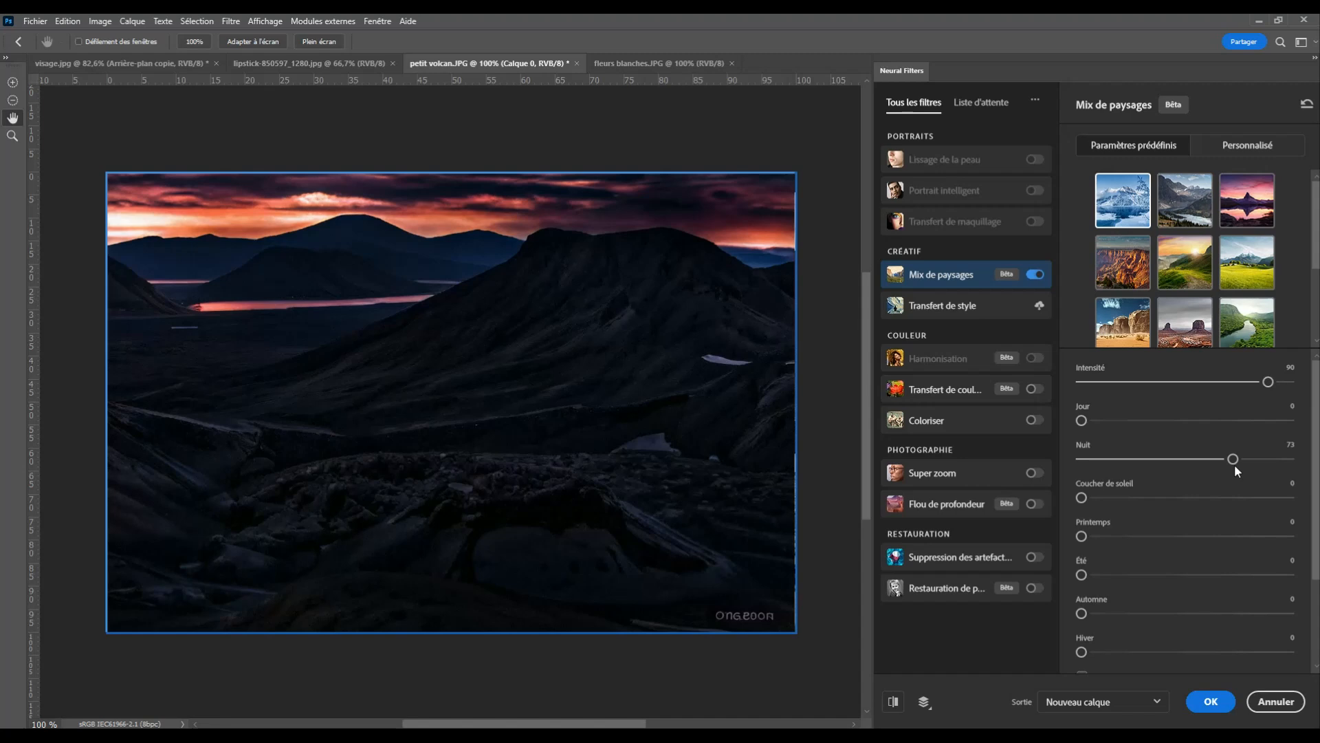
pyautogui.moveTo(1210, 462); pyautogui.dragTo(1154, 463)
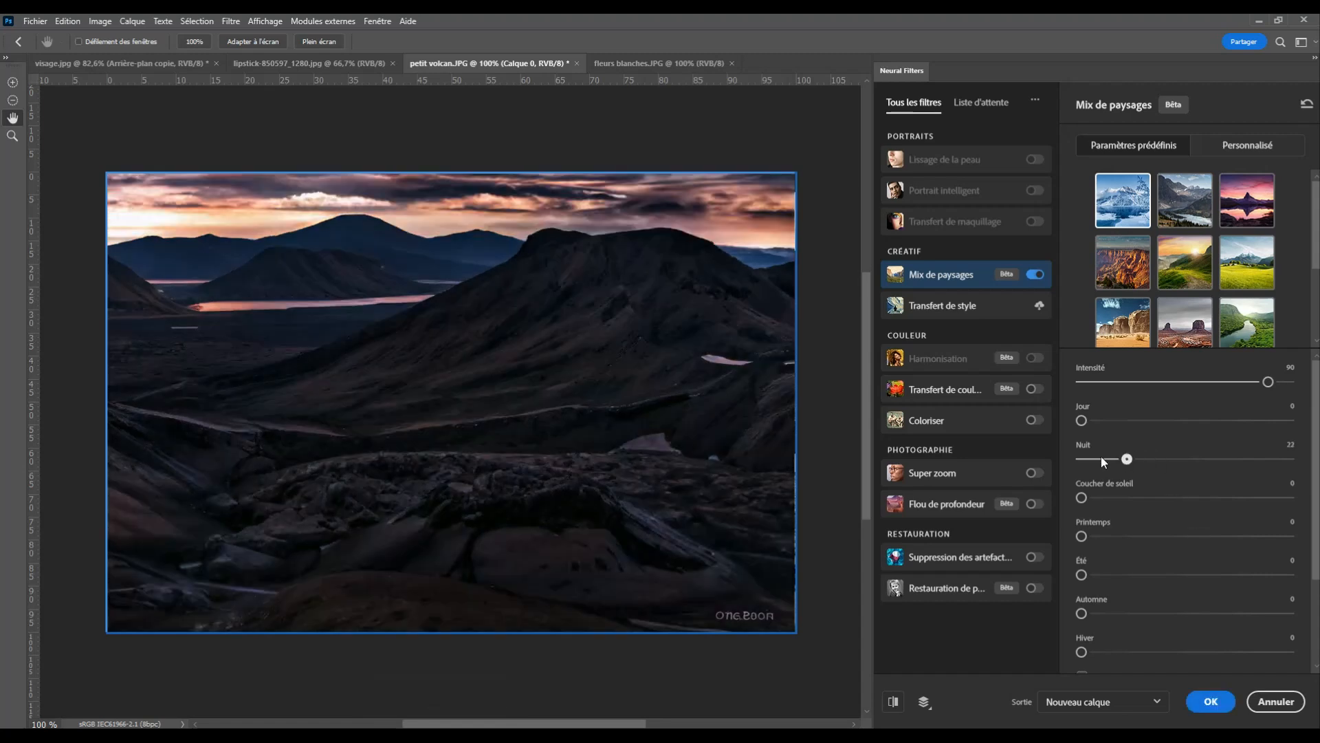
pyautogui.moveTo(1157, 463); pyautogui.dragTo(1082, 459)
# Try Coucher de soleil at 82 alone and combined with Jour at 39, and return both to 0.
pyautogui.moveTo(1186, 505); pyautogui.dragTo(1253, 499)
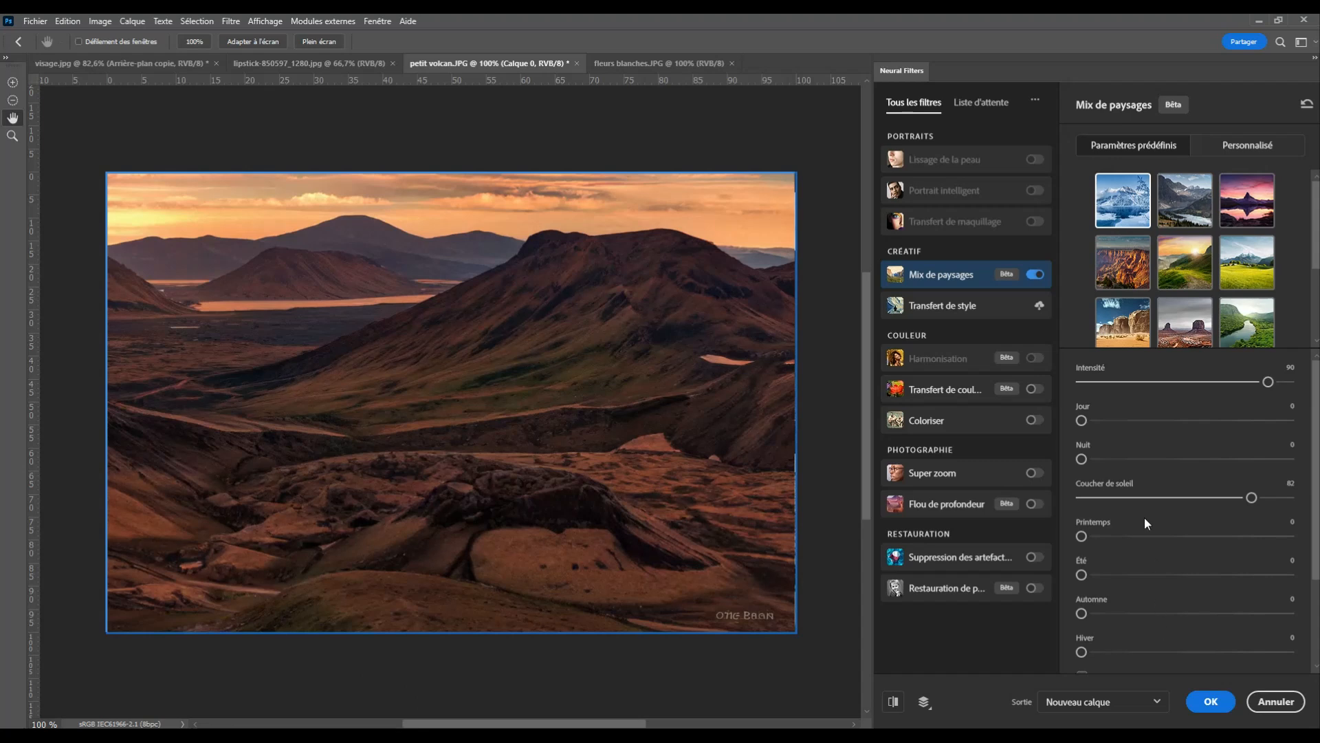
pyautogui.click(1161, 421)
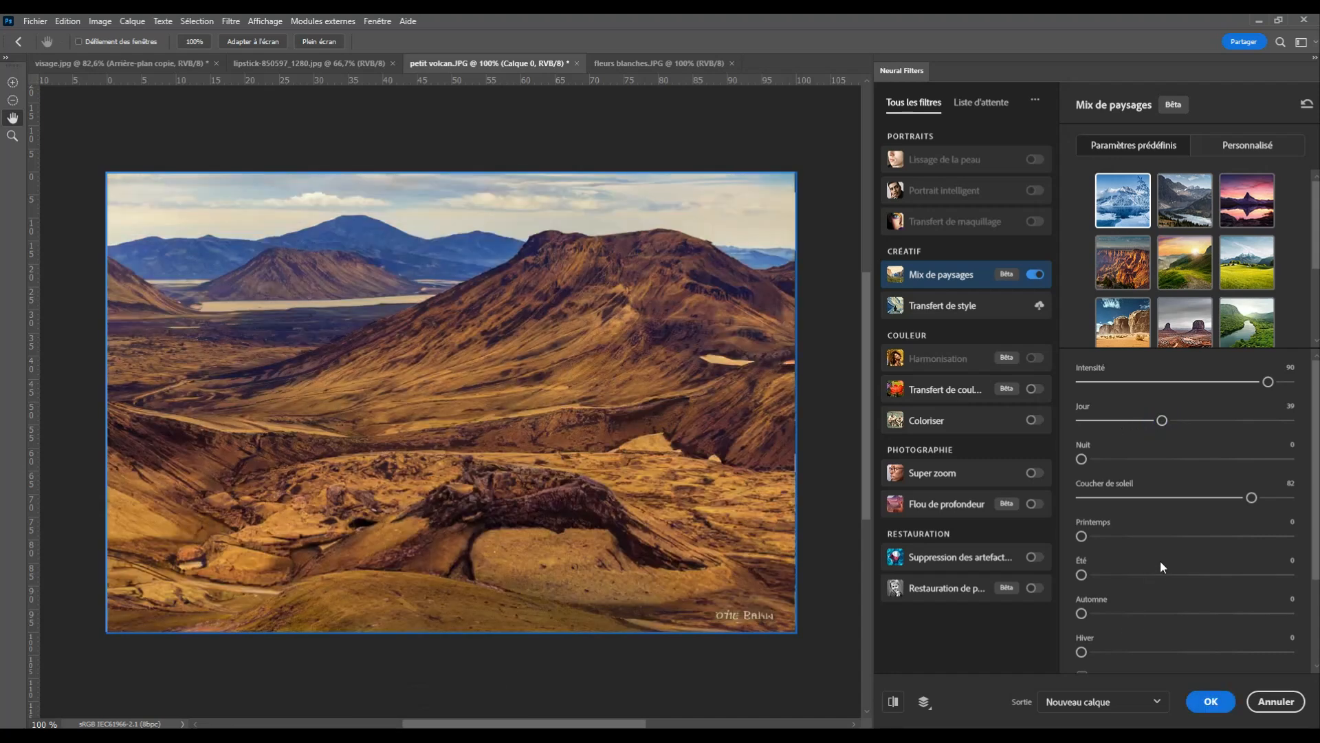
pyautogui.moveTo(1162, 420); pyautogui.dragTo(1062, 419)
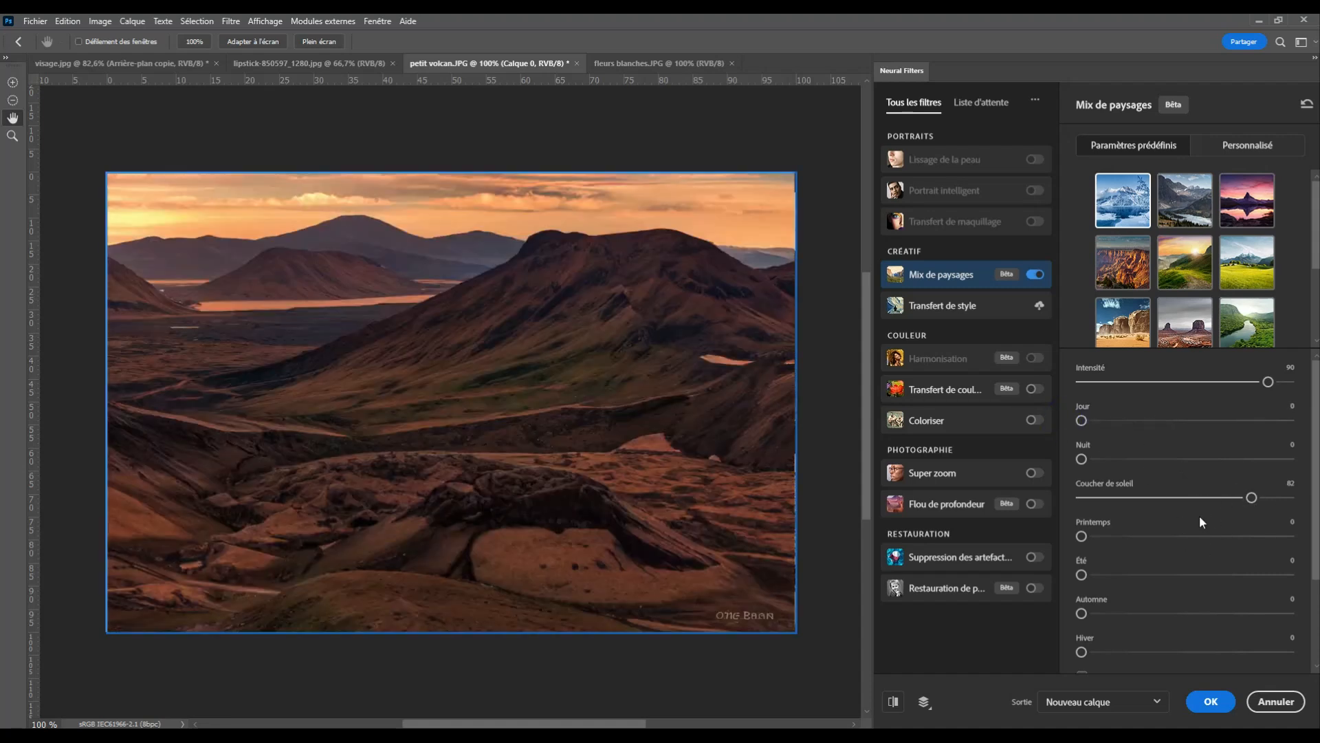
pyautogui.moveTo(1252, 496); pyautogui.dragTo(1074, 495)
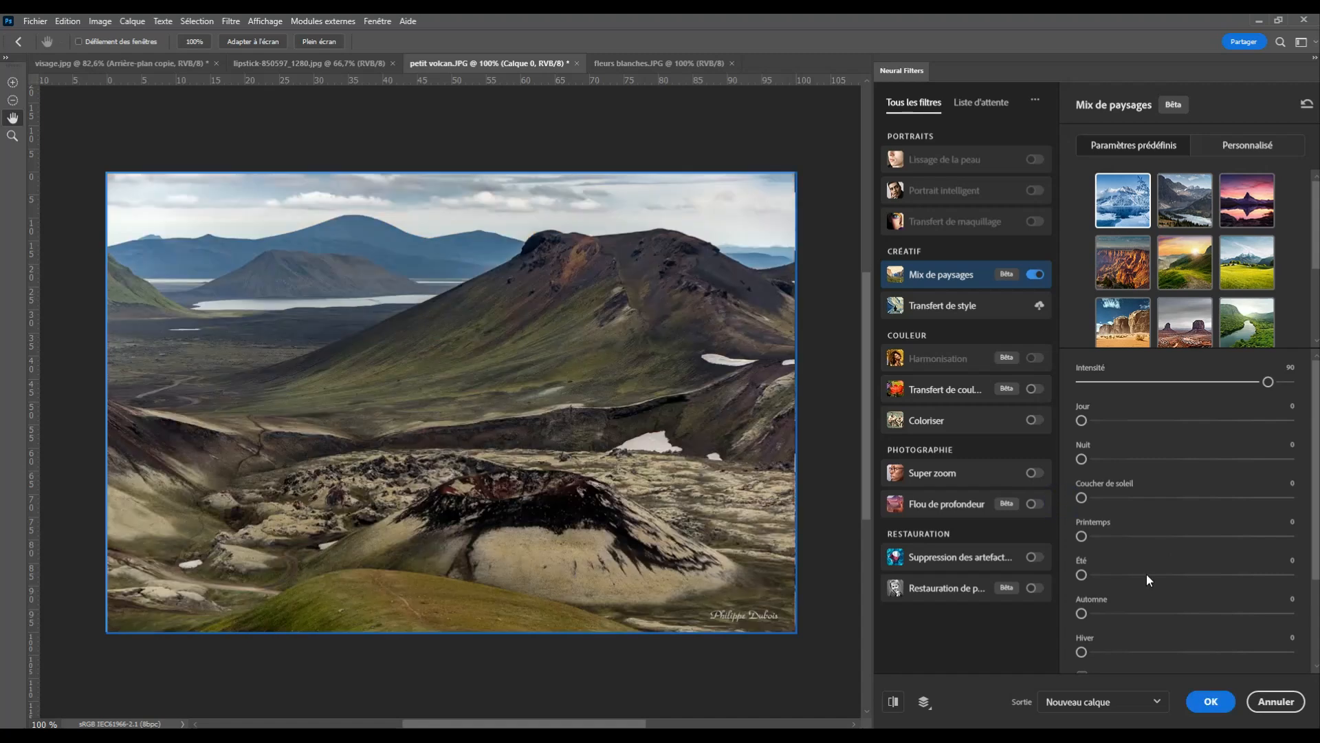
# With Intensité at 42 and Printemps at 20, try the desert buttes, green river valley and rocky snow-peak presets.
pyautogui.scroll(-2, 1146, 574)
pyautogui.scroll(2, 1144, 578)
pyautogui.scroll(-3, 1109, 484)
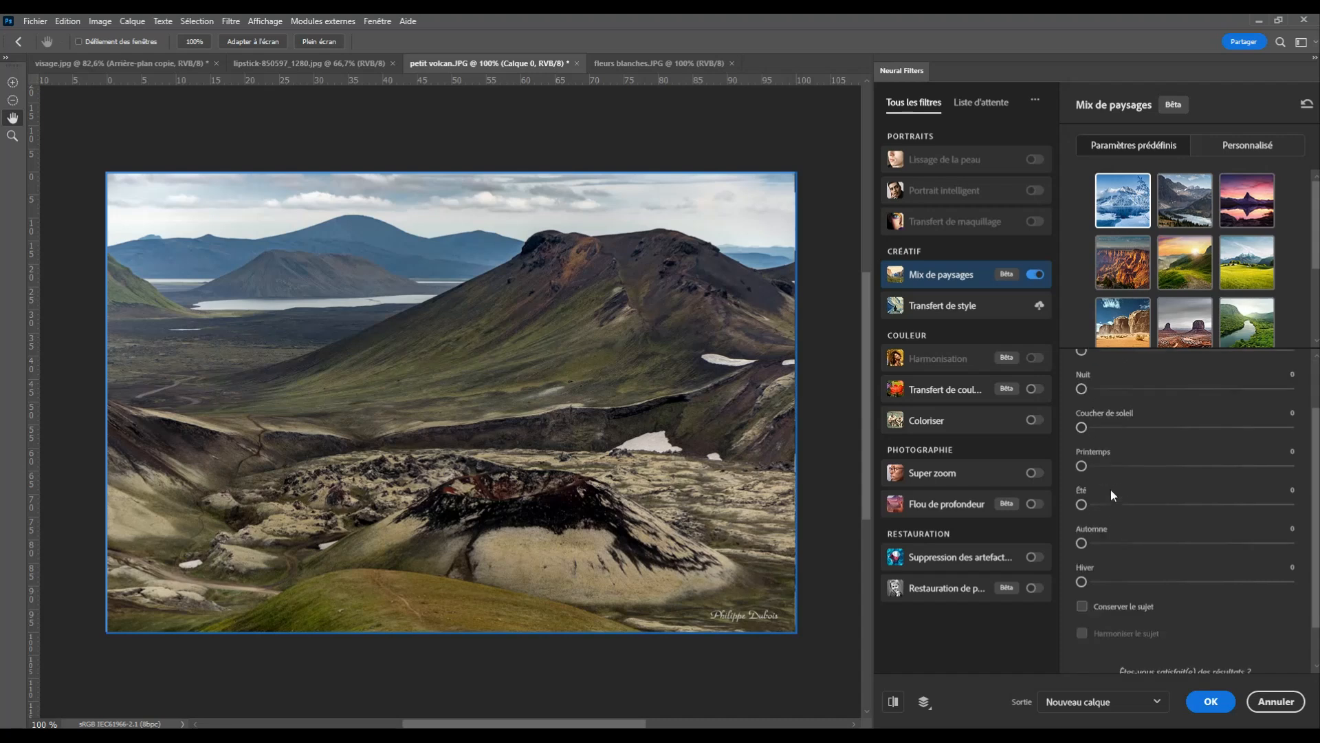
pyautogui.moveTo(1083, 534); pyautogui.dragTo(1200, 537)
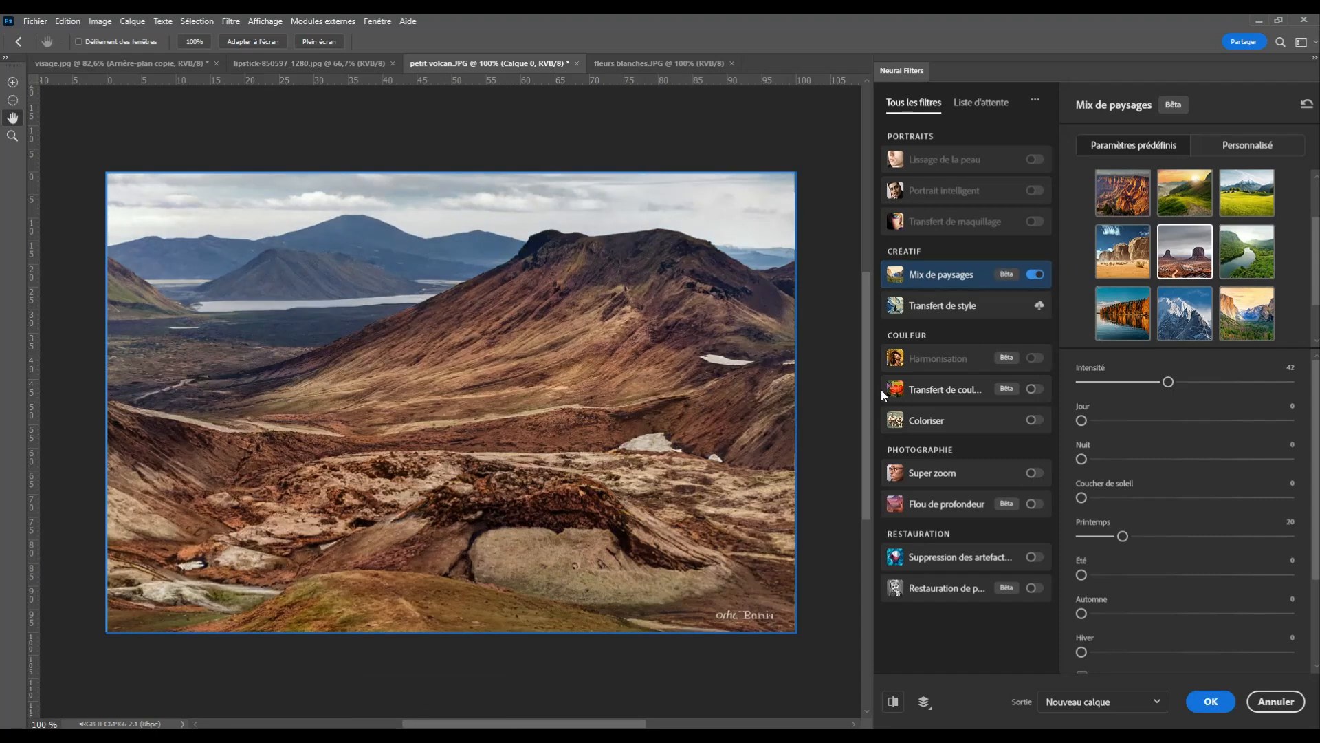
pyautogui.click(1248, 259)
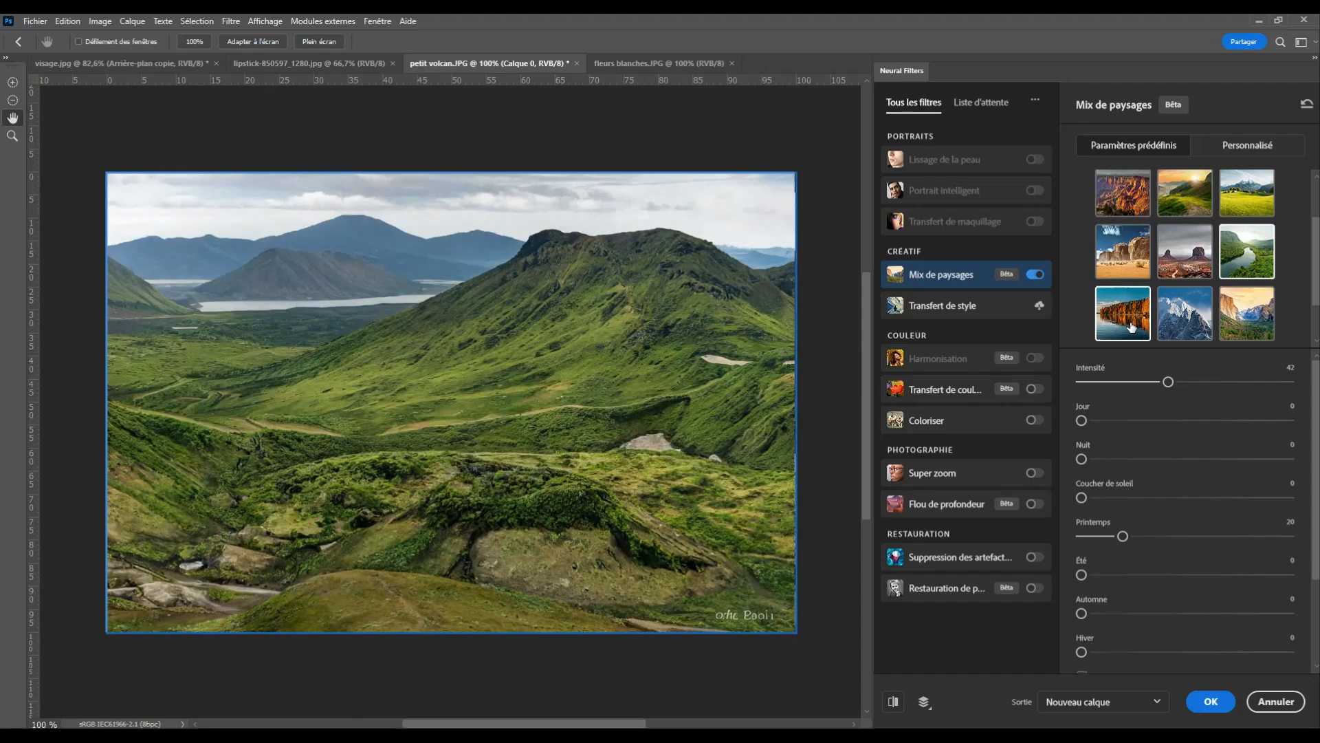
pyautogui.click(1183, 330)
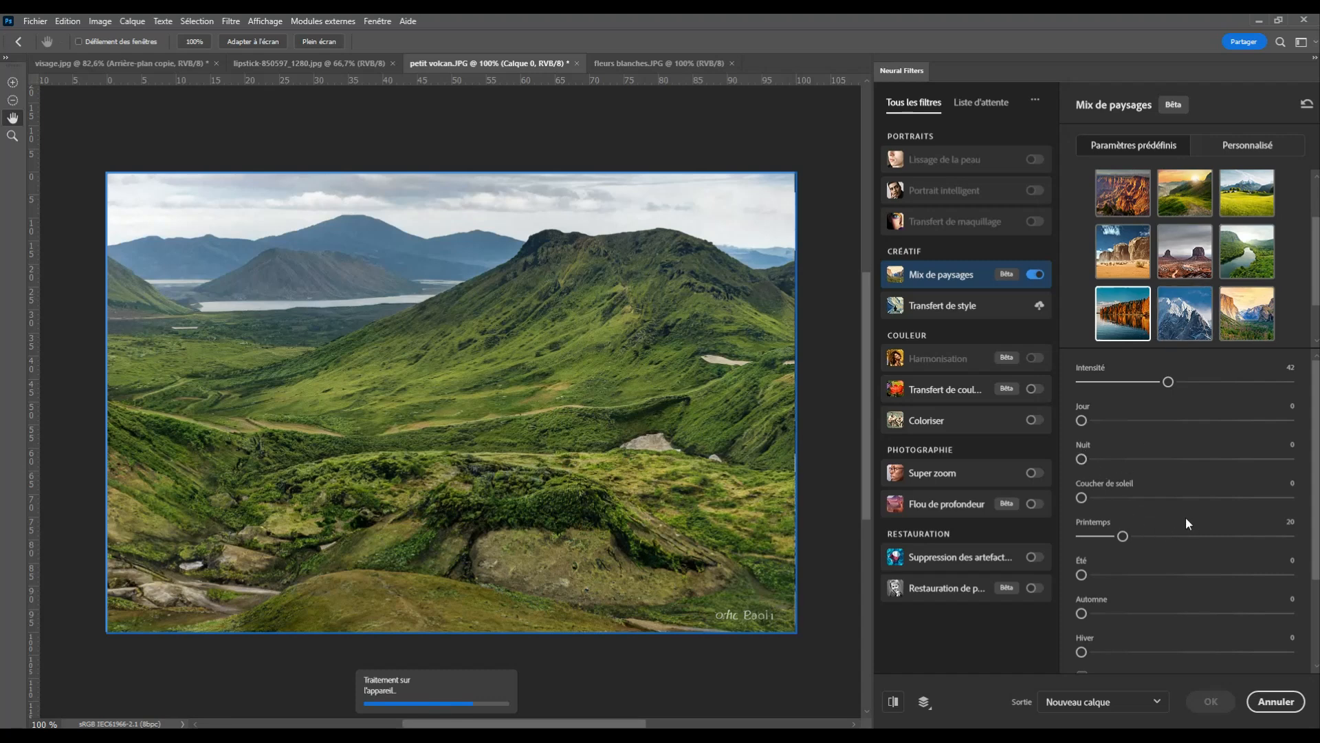
pyautogui.click(1188, 332)
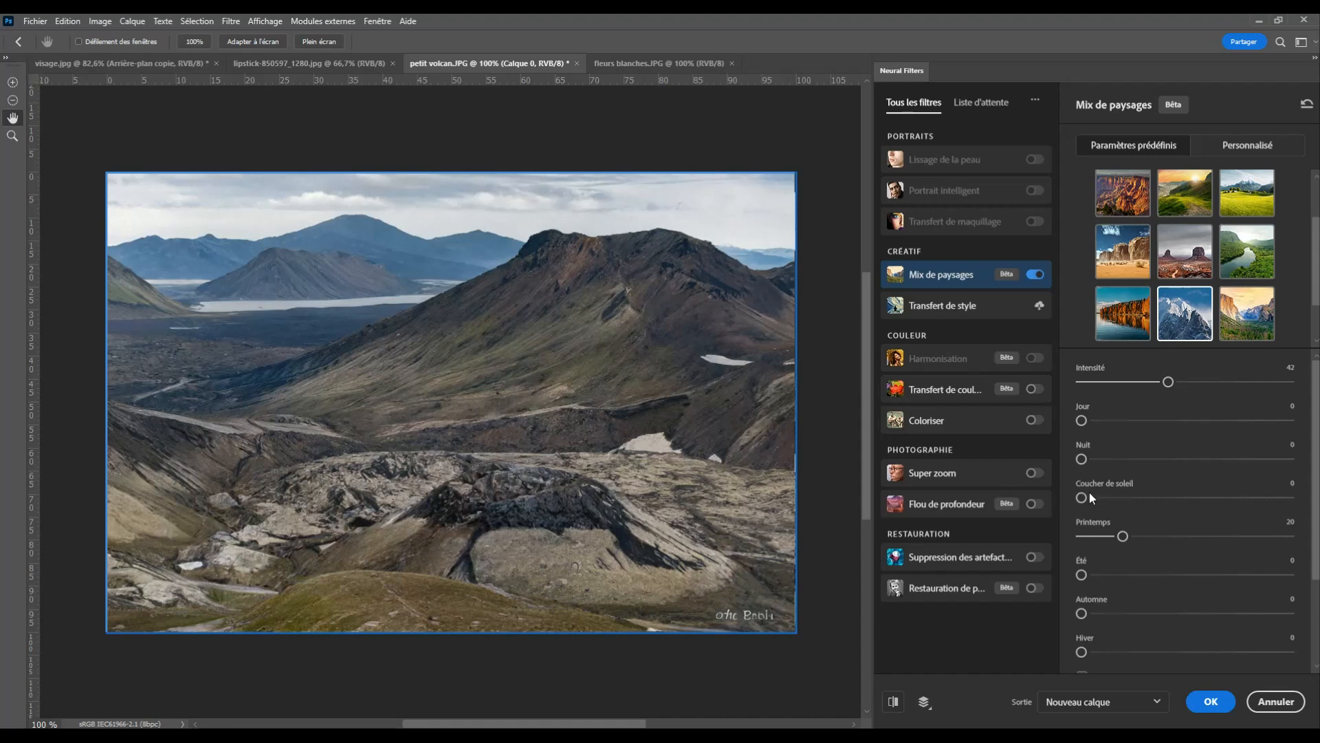
# Set Coucher de soleil to 72 and try the sunlit valley cliffs and pink misty lake presets.
pyautogui.moveTo(1088, 497); pyautogui.dragTo(1223, 502)
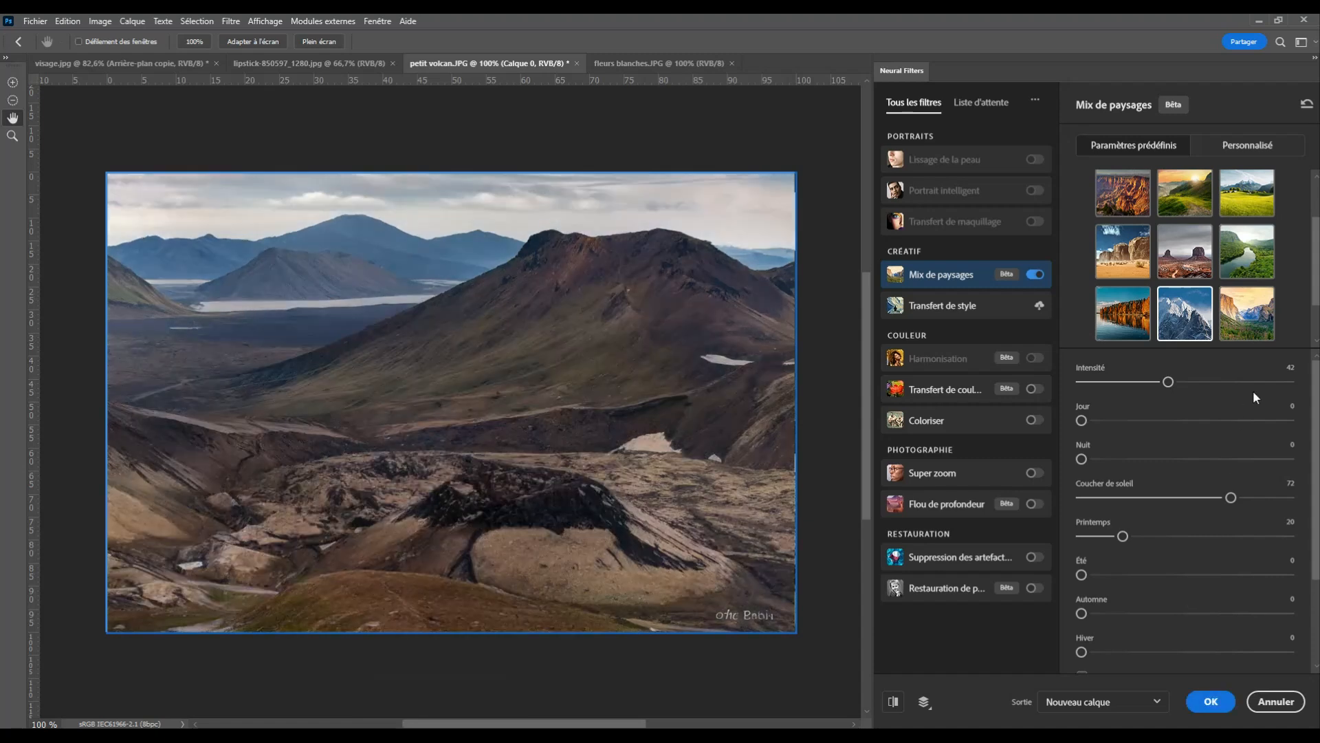
pyautogui.click(1261, 325)
pyautogui.scroll(-1, 1315, 328)
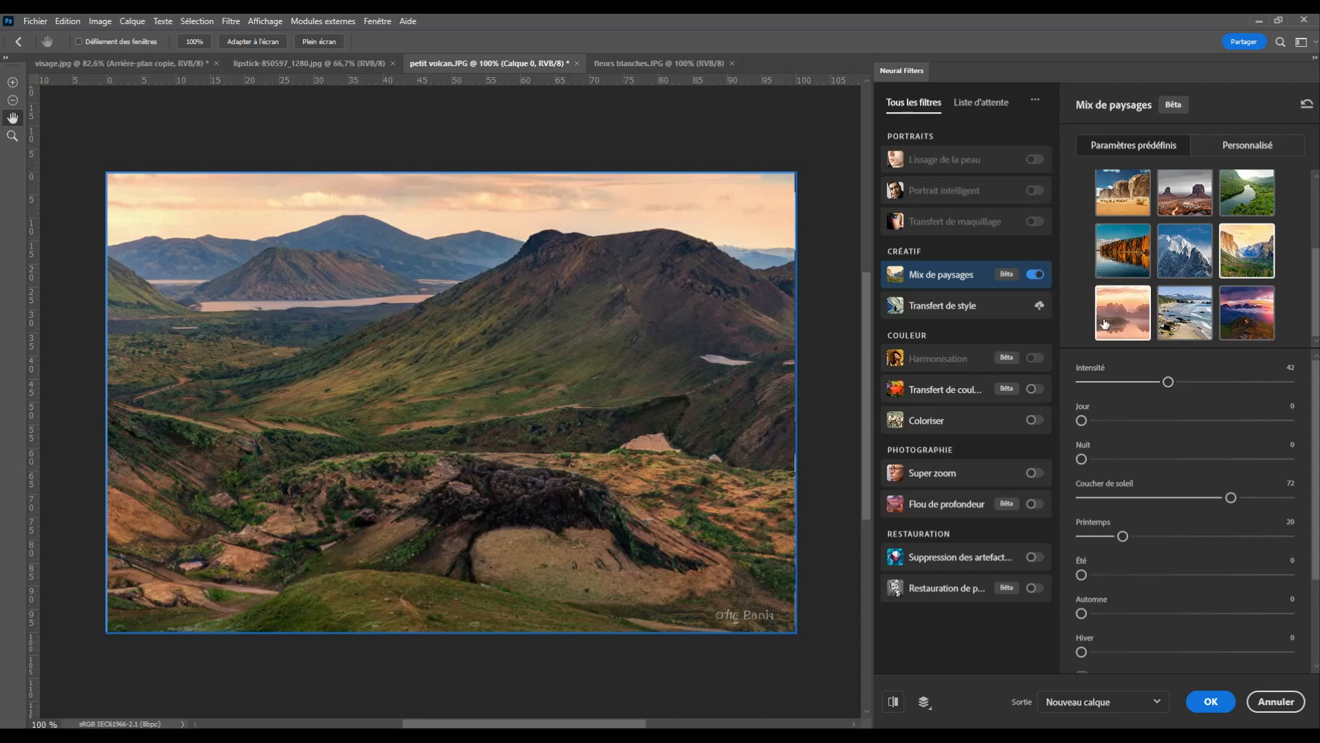
pyautogui.click(1133, 313)
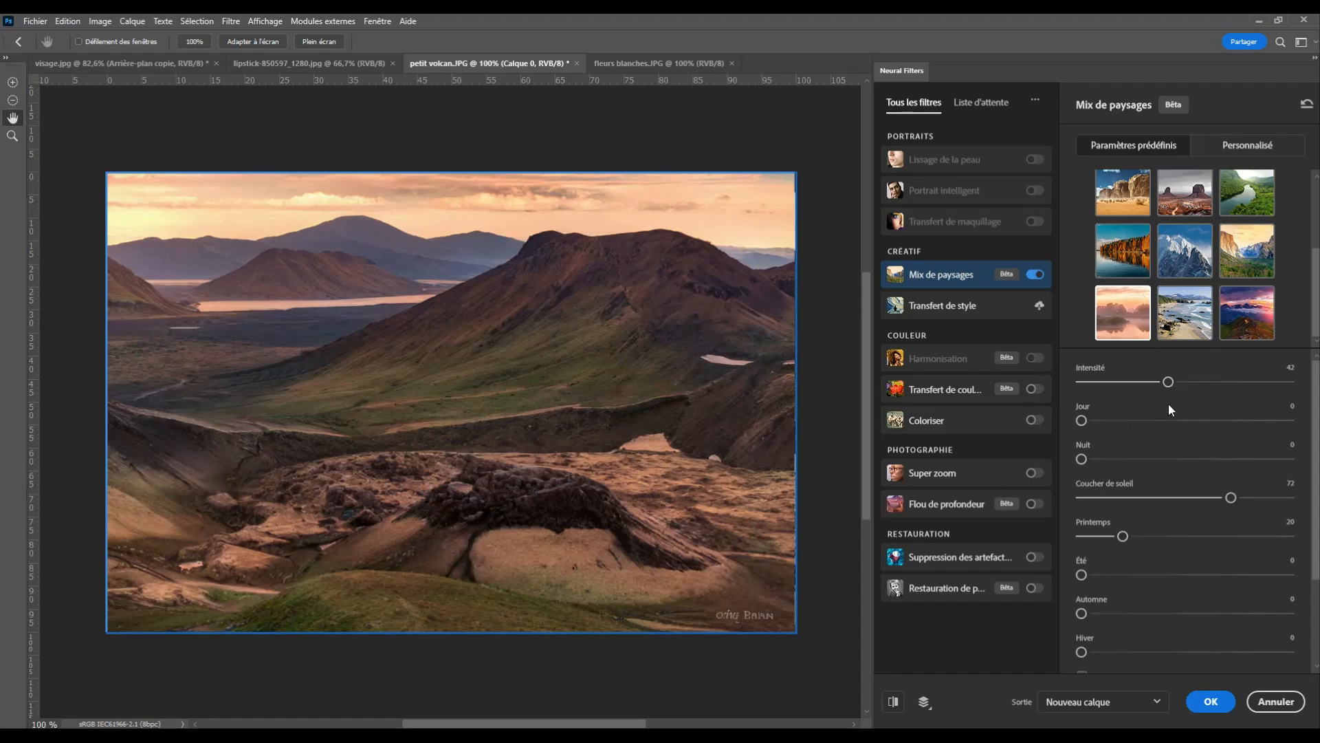
# Set Intensité to 91, compare the landscape with Mix de paysages off and on, and try the rocky coast preset.
pyautogui.moveTo(1168, 383); pyautogui.dragTo(1257, 382)
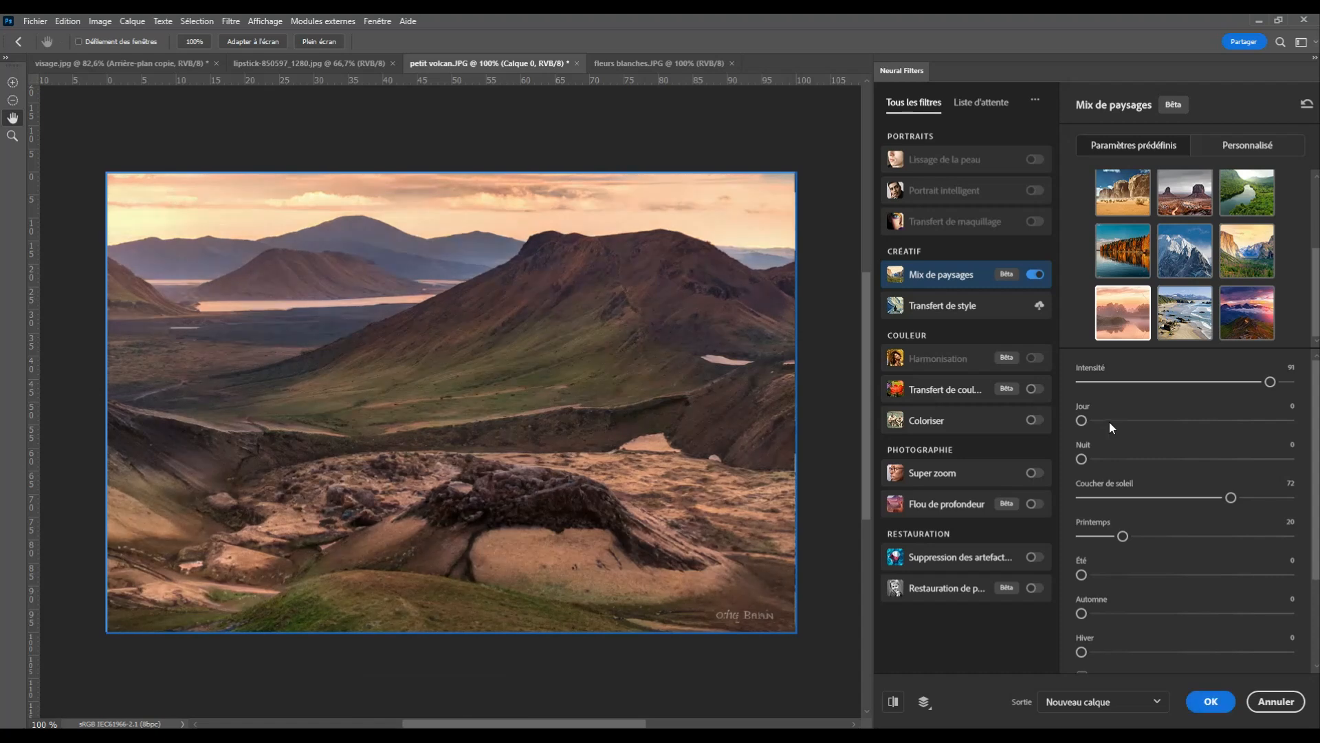
pyautogui.click(1041, 275)
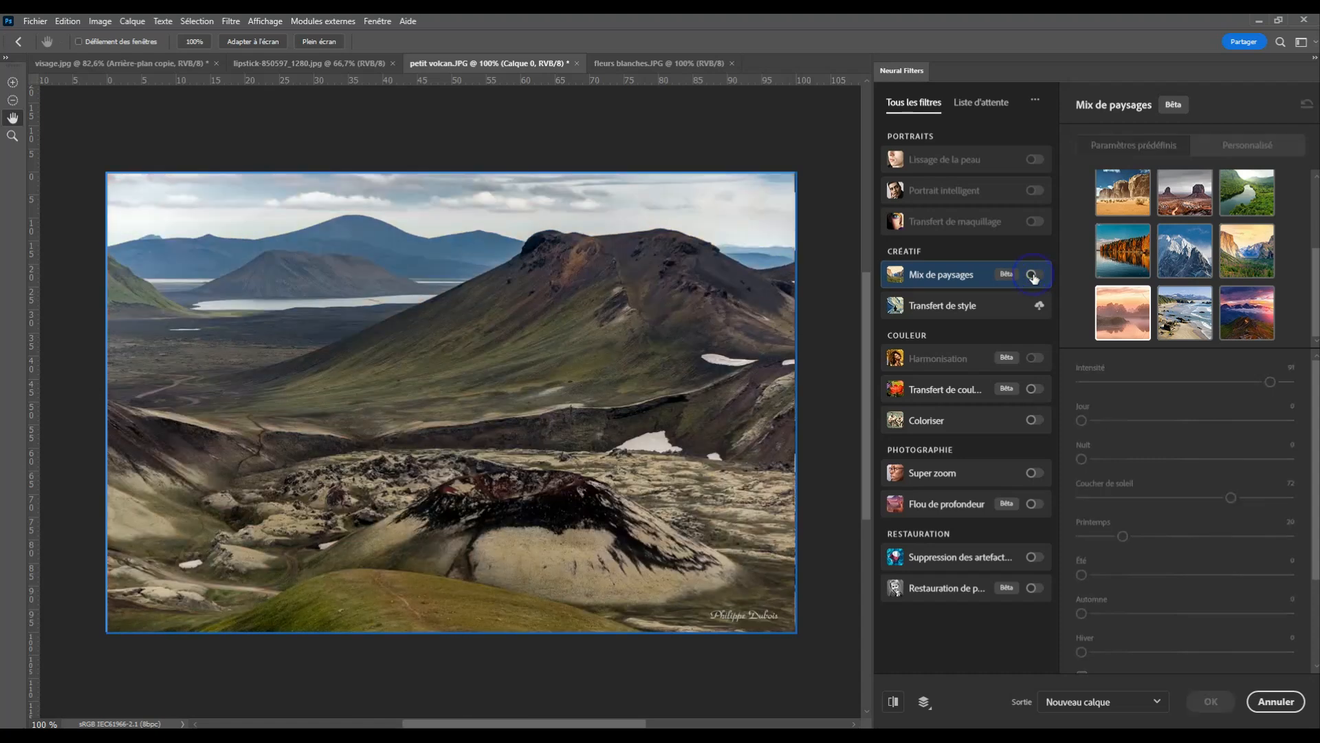
pyautogui.click(1035, 275)
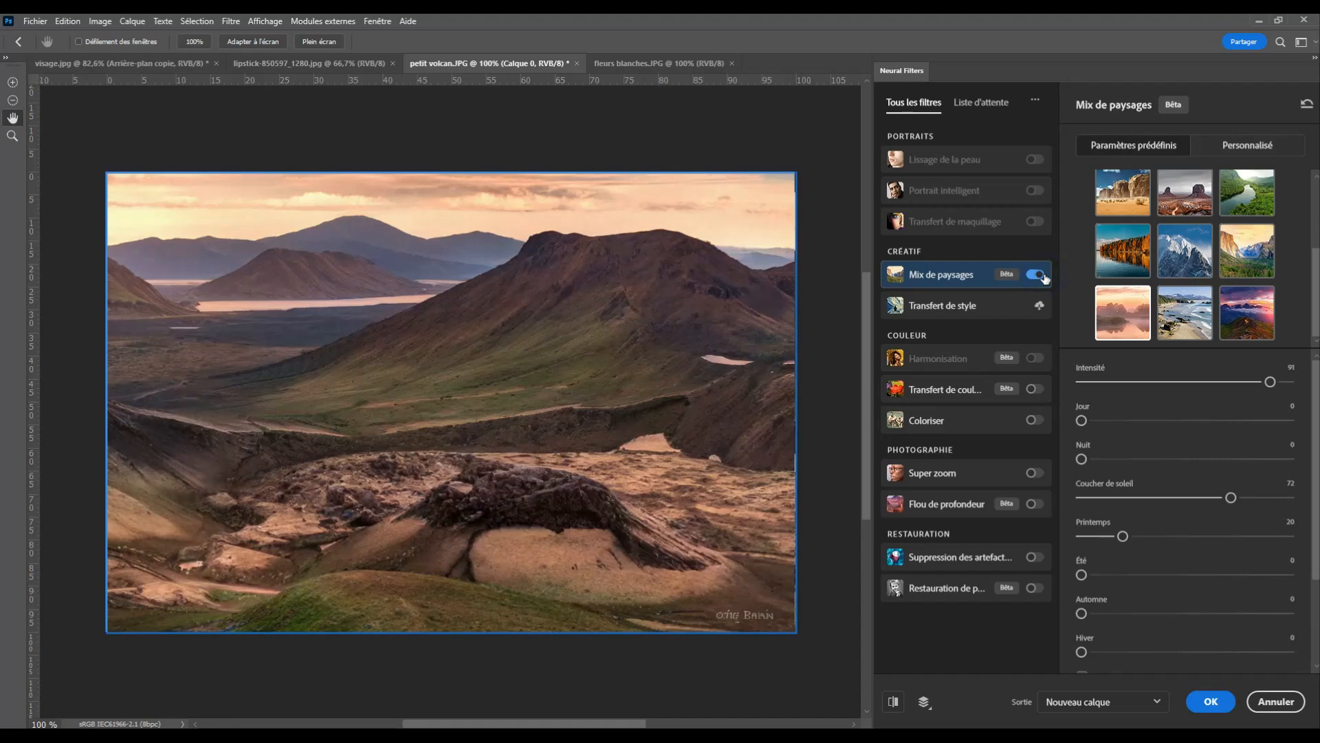
pyautogui.click(1182, 321)
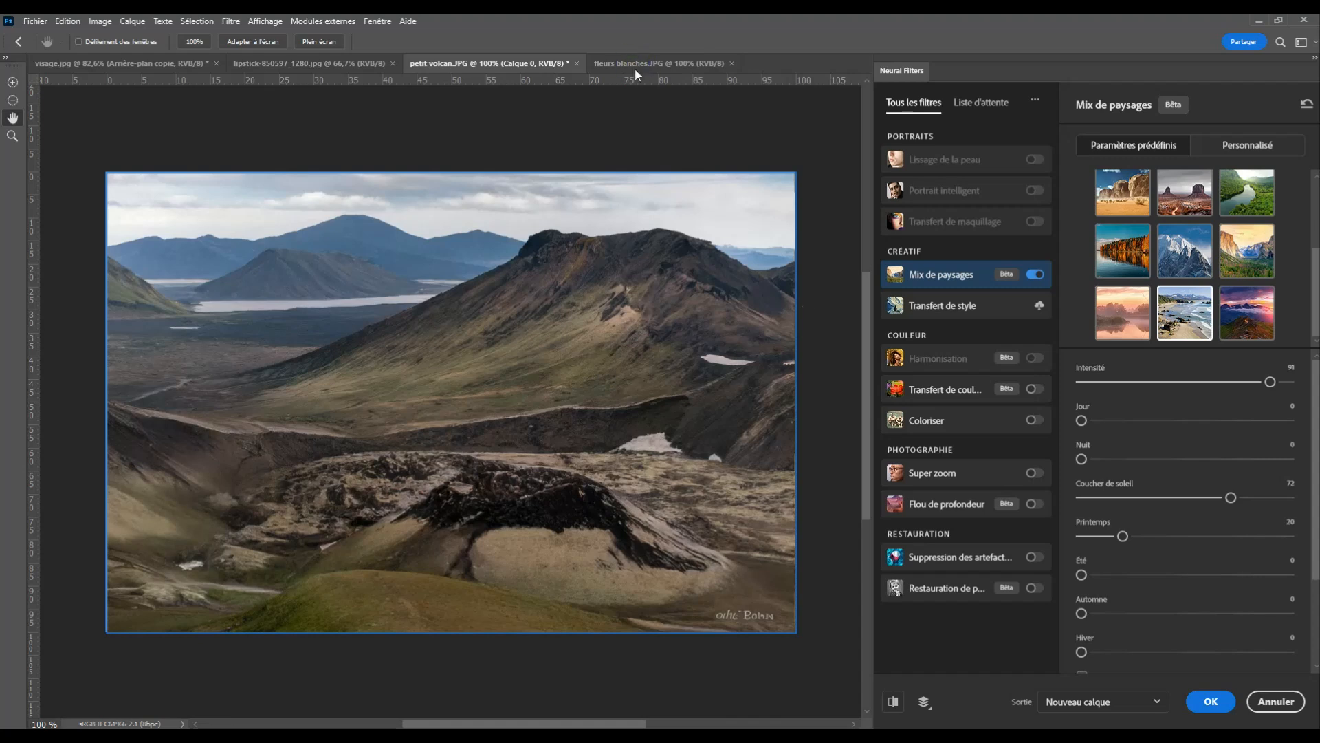
# Cancel the neural filters on the volcano photo and switch to fleurs blanches.JPG.
pyautogui.click(1274, 702)
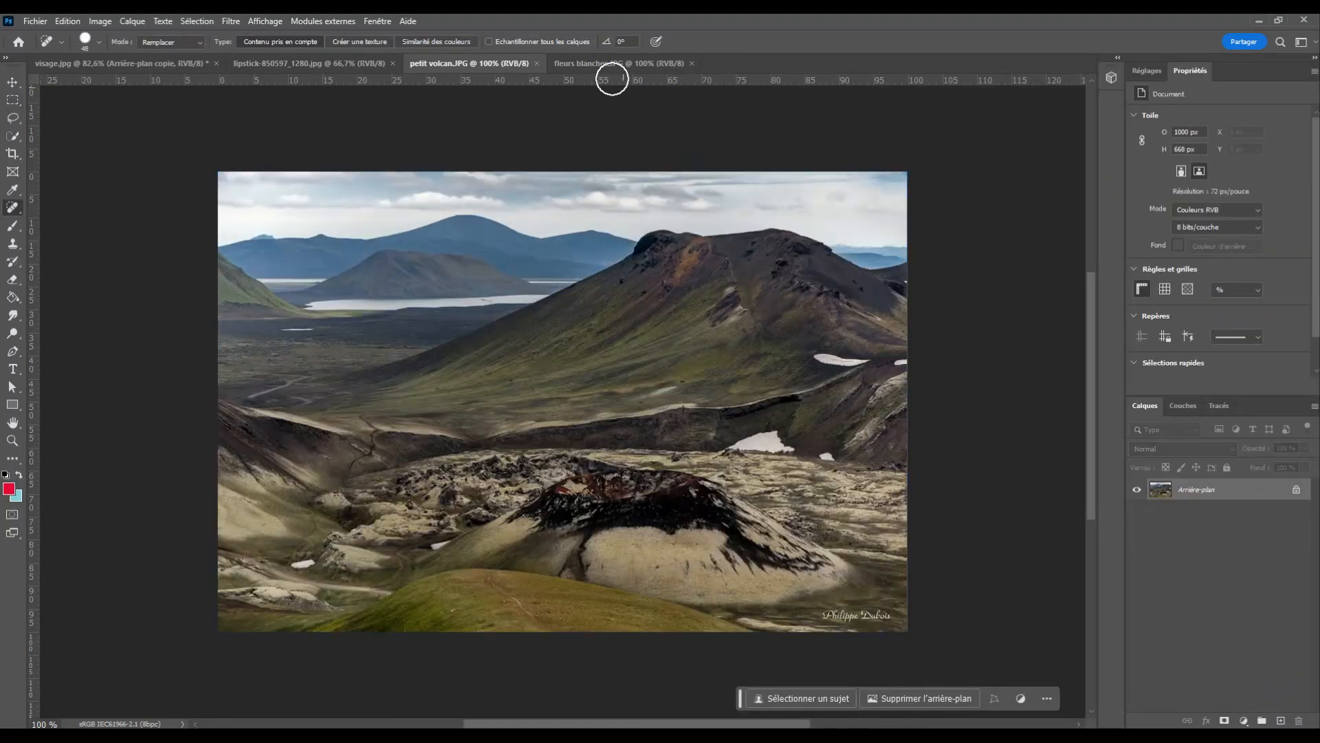
pyautogui.click(591, 63)
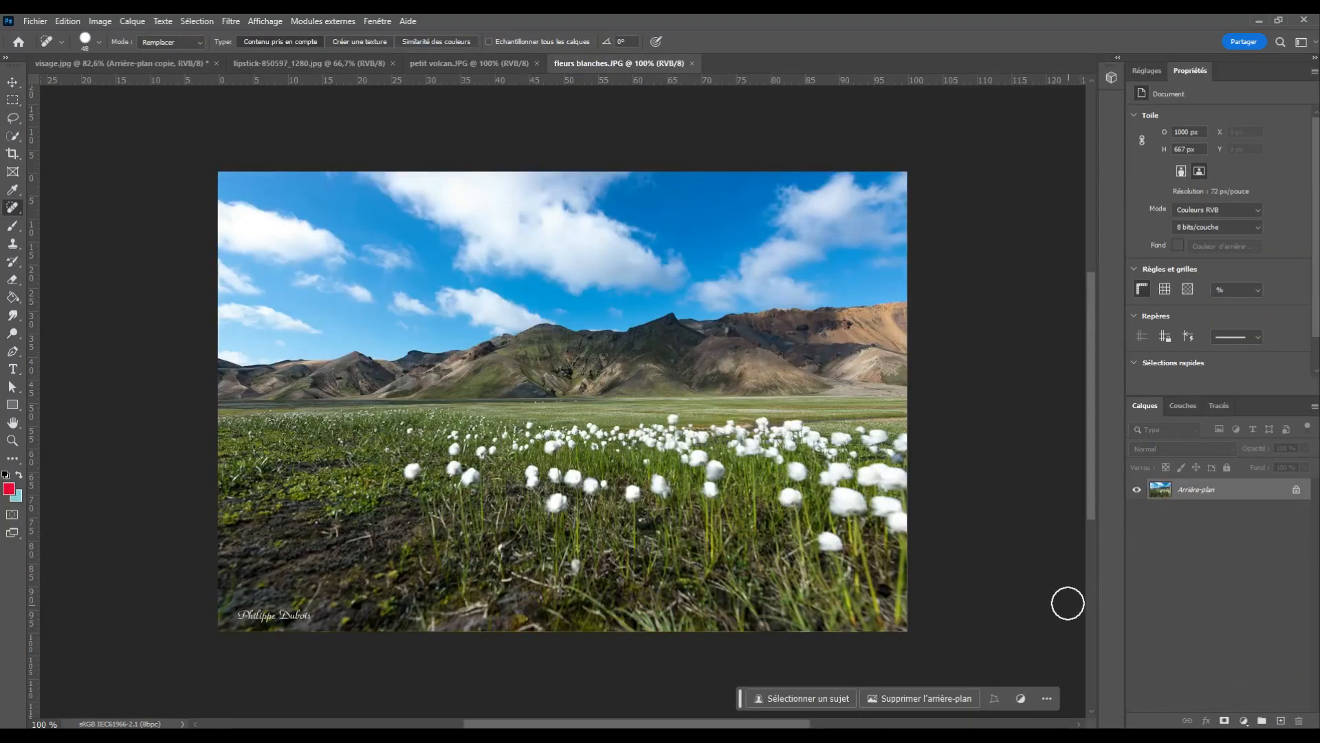
# Open Neural Filters on fleurs blanches.JPG, enable Mix de paysages with the snowy mountain lake preset, and set Hiver to 92.
pyautogui.click(231, 21)
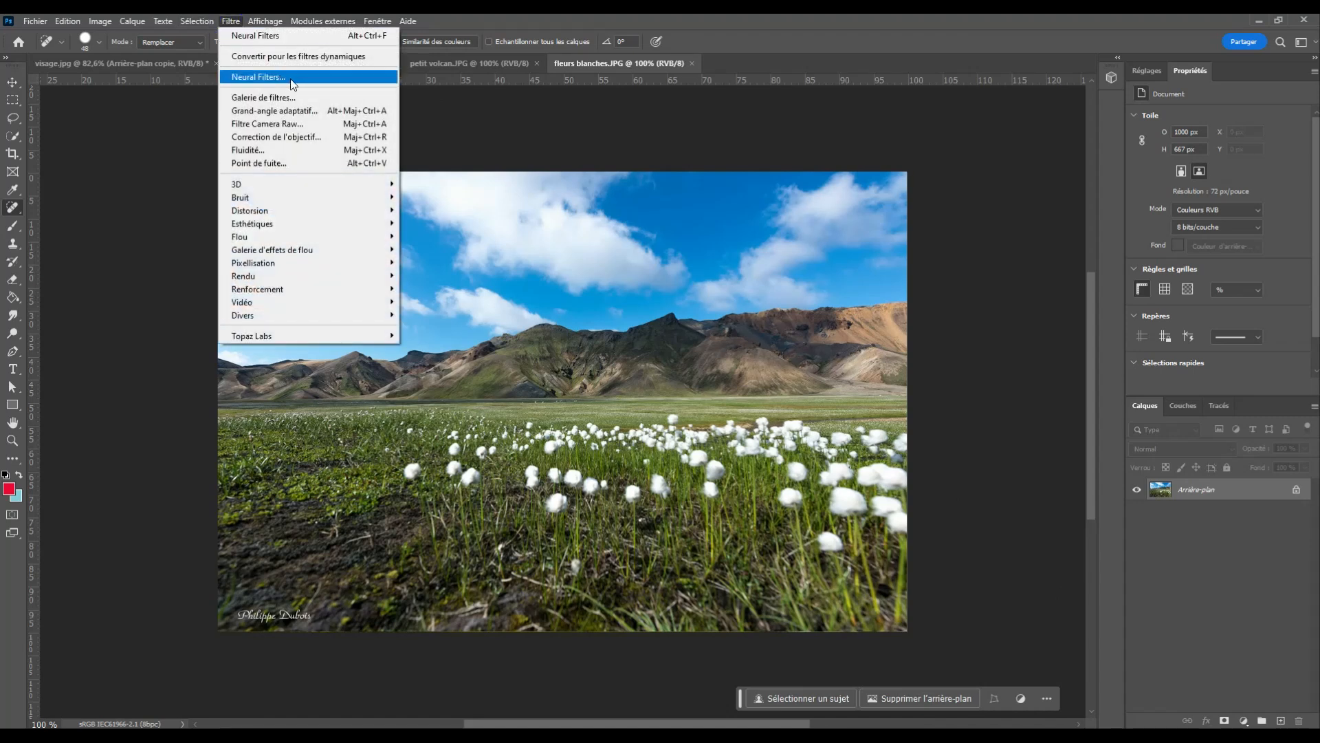
pyautogui.click(296, 77)
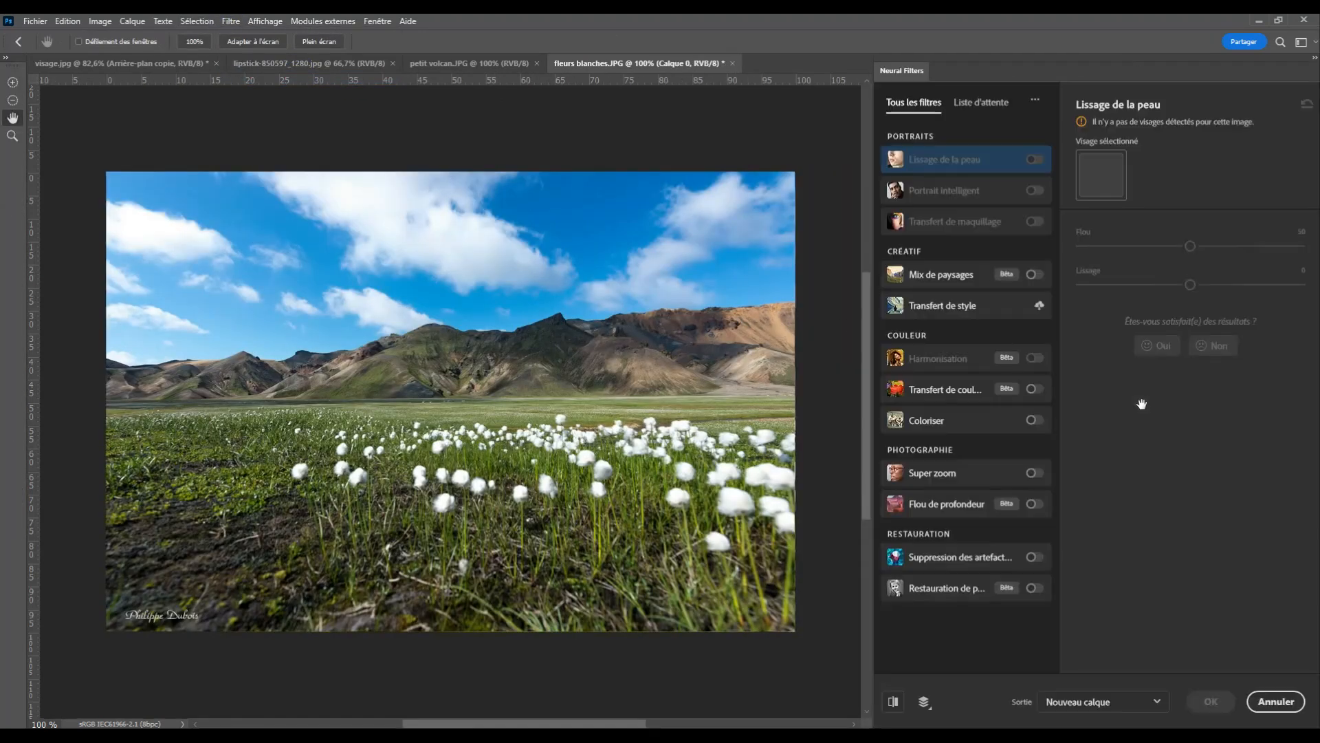
pyautogui.click(1037, 274)
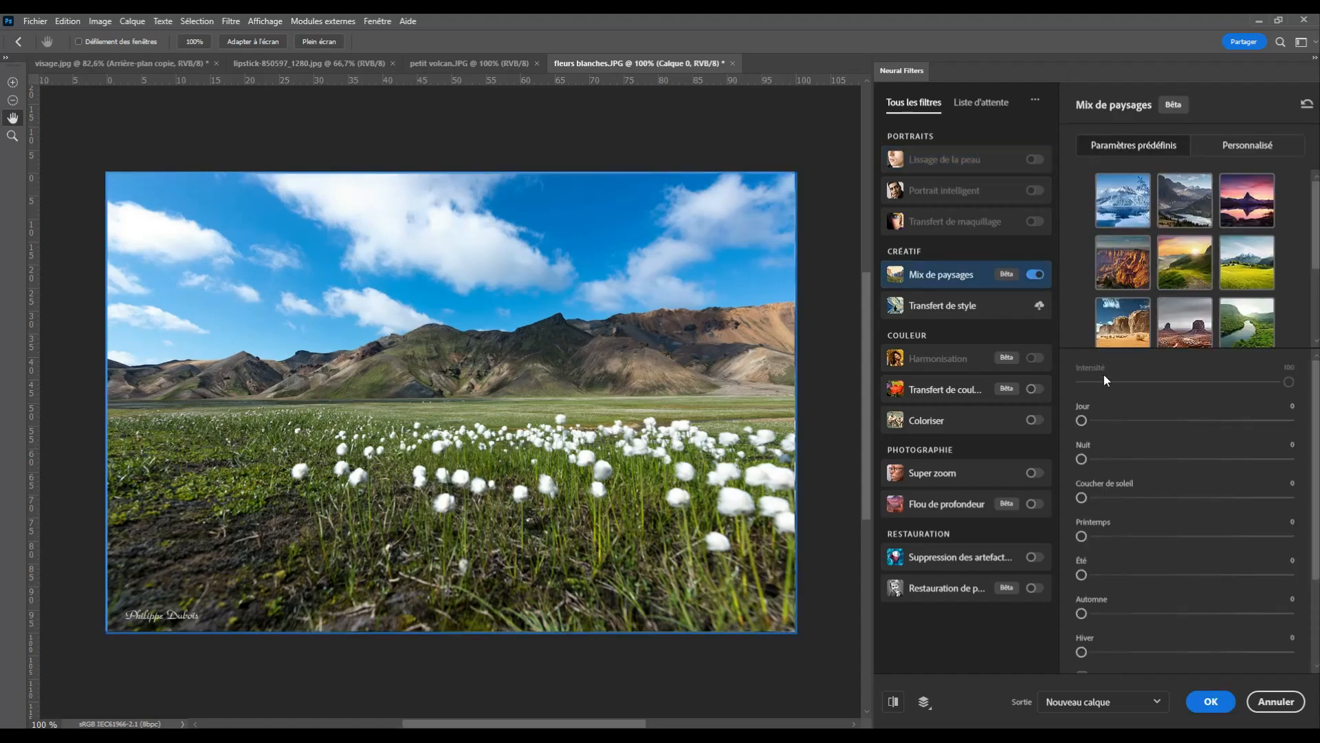
pyautogui.click(1124, 209)
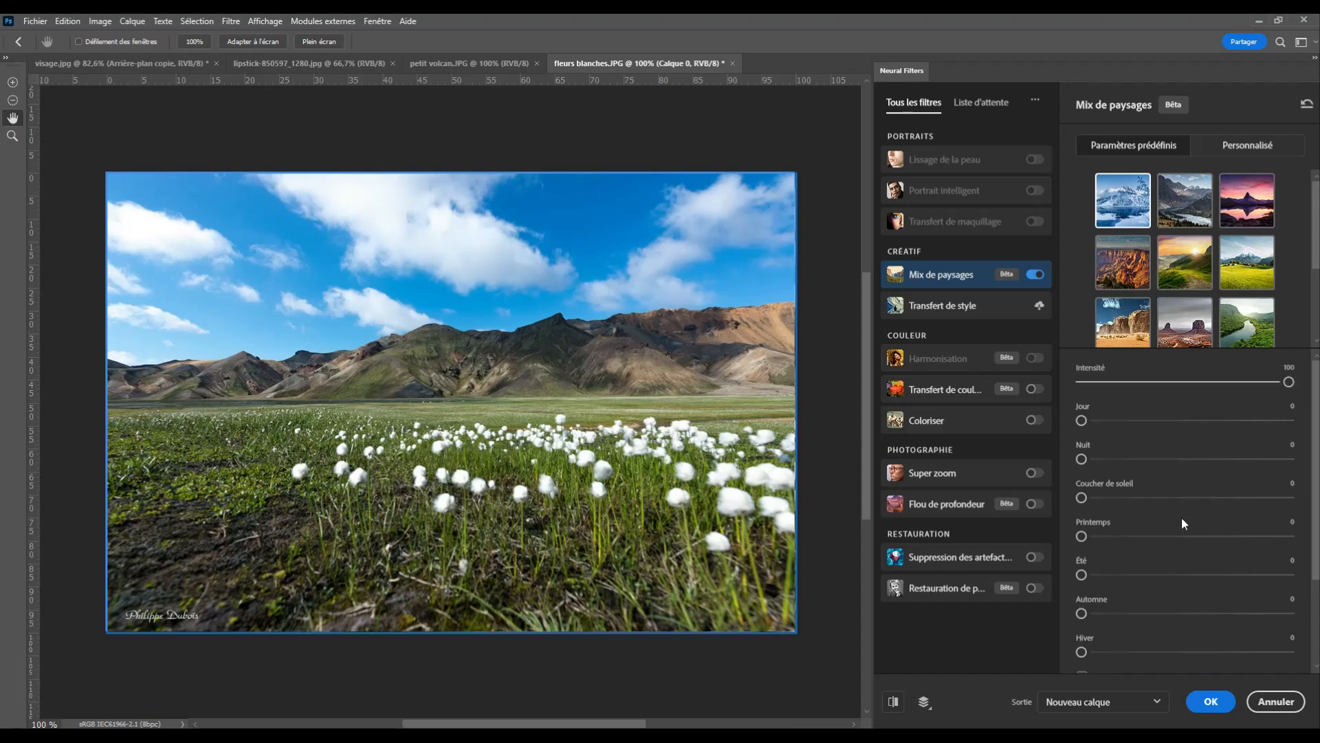
pyautogui.scroll(-2, 1181, 526)
pyautogui.moveTo(1080, 532); pyautogui.dragTo(1275, 540)
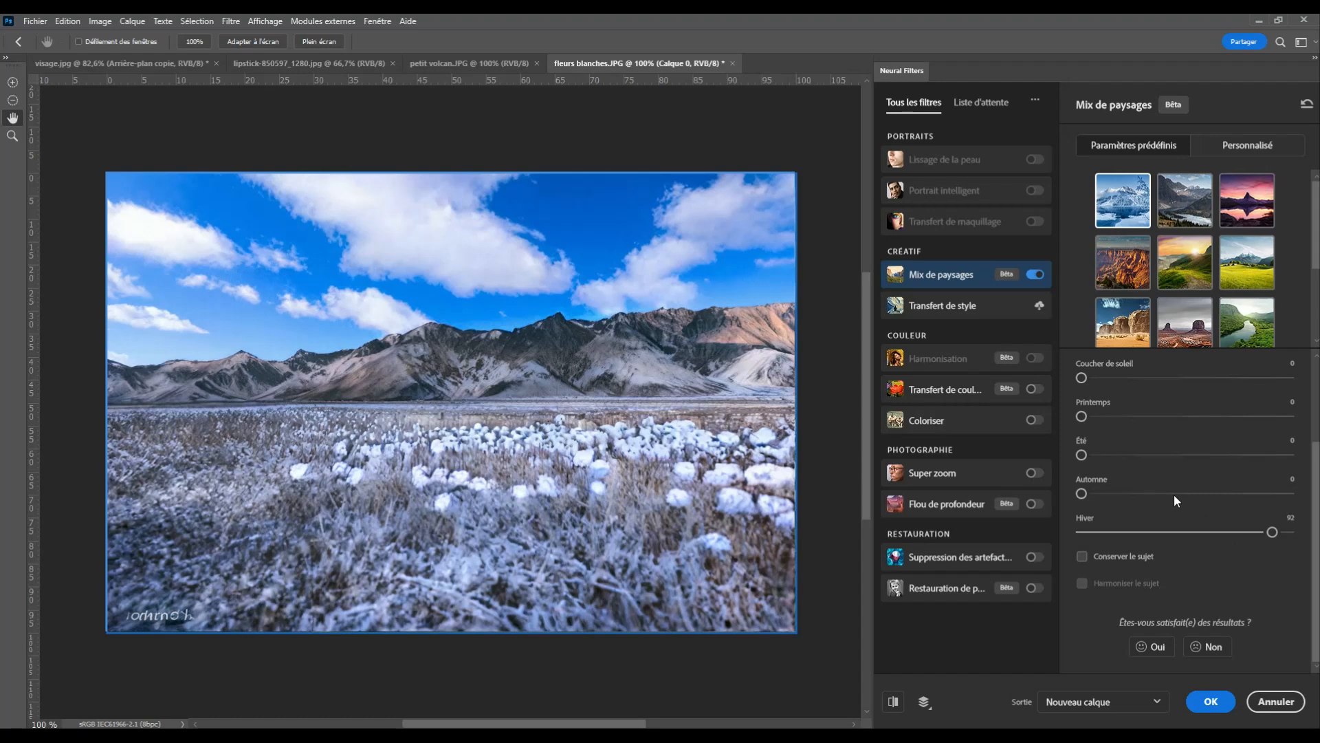
# Try Coucher de soleil at 51 with Nuit at 12 and 9, ending with Coucher de soleil at 27 and Nuit at 0.
pyautogui.scroll(2, 1173, 493)
pyautogui.moveTo(1174, 495); pyautogui.dragTo(1187, 497)
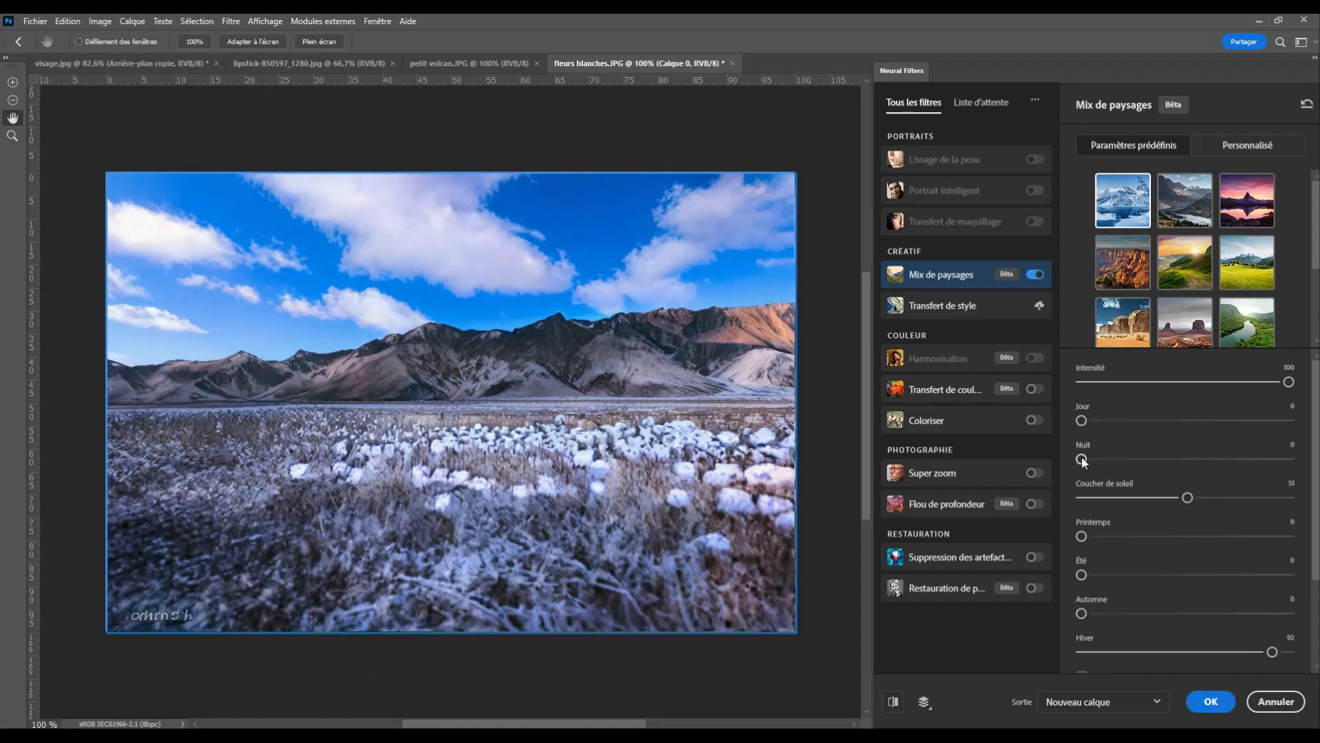
pyautogui.moveTo(1139, 461); pyautogui.dragTo(1139, 459)
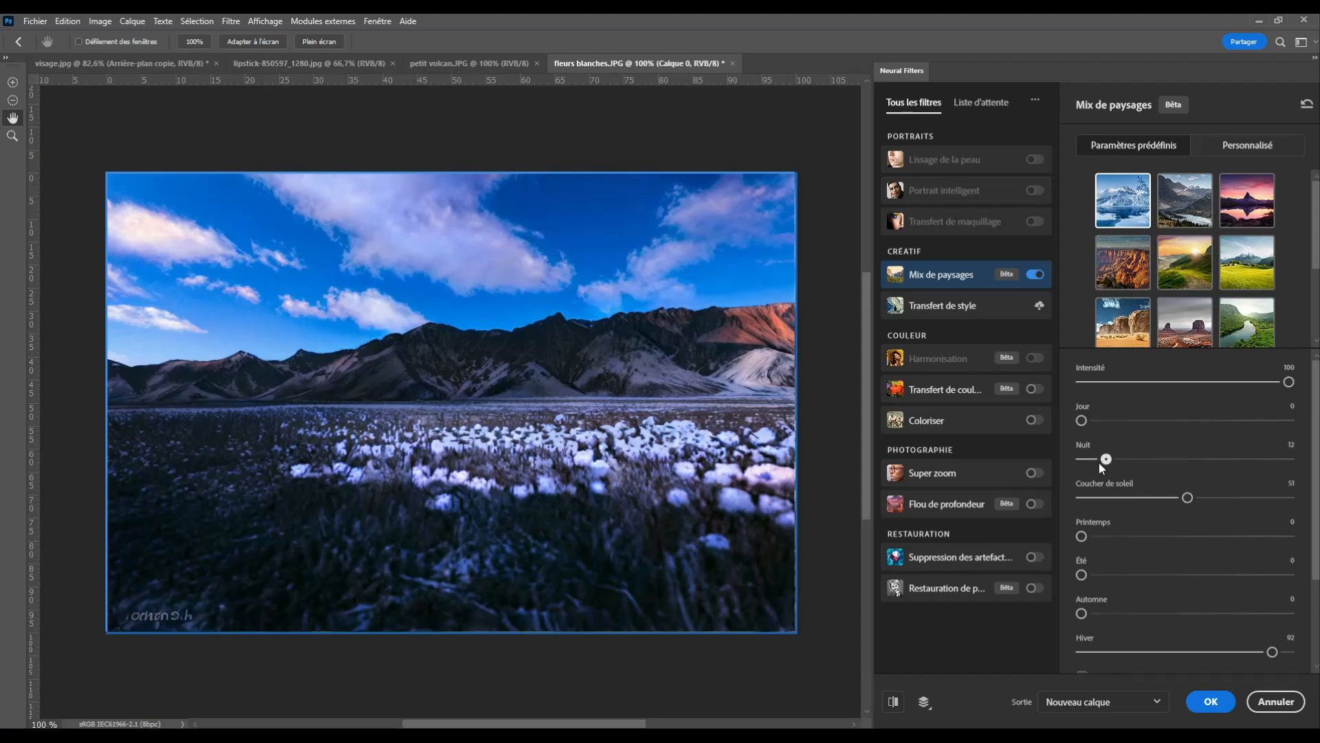
pyautogui.moveTo(1099, 462); pyautogui.dragTo(1092, 462)
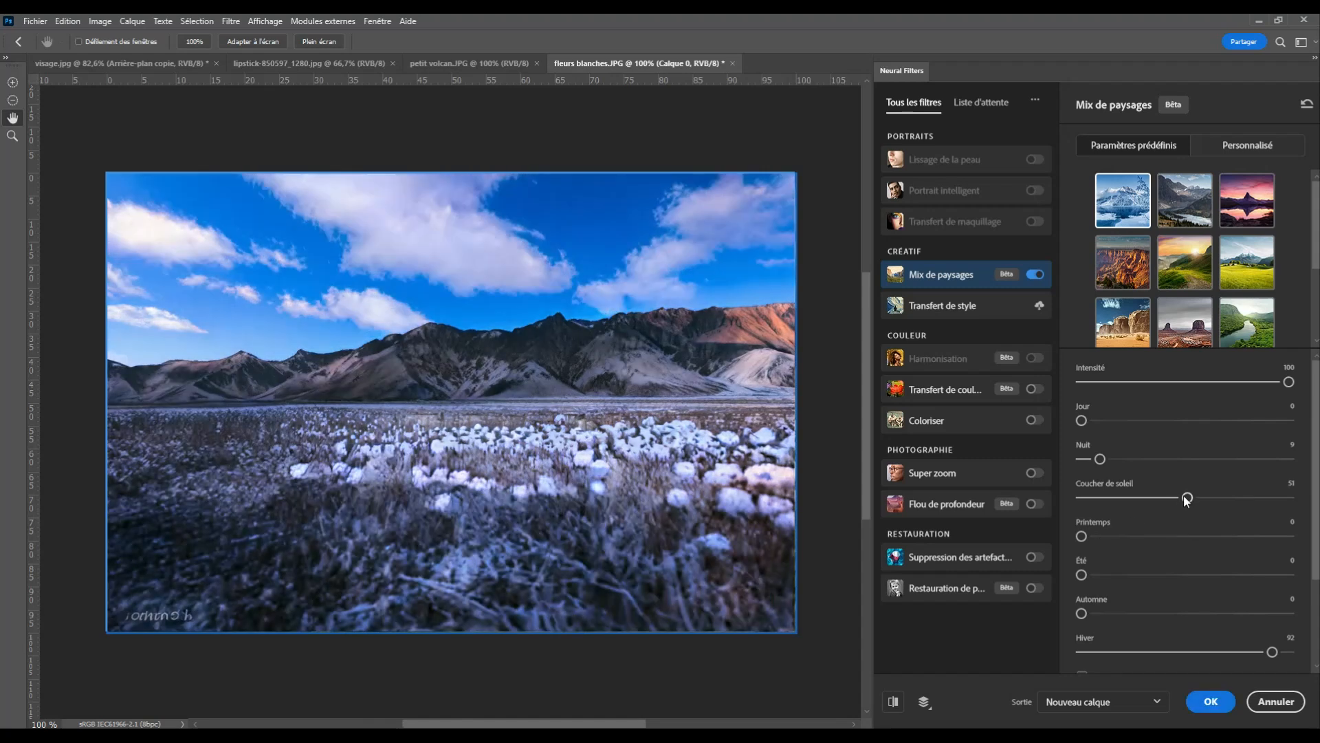
pyautogui.moveTo(1188, 497); pyautogui.dragTo(1135, 498)
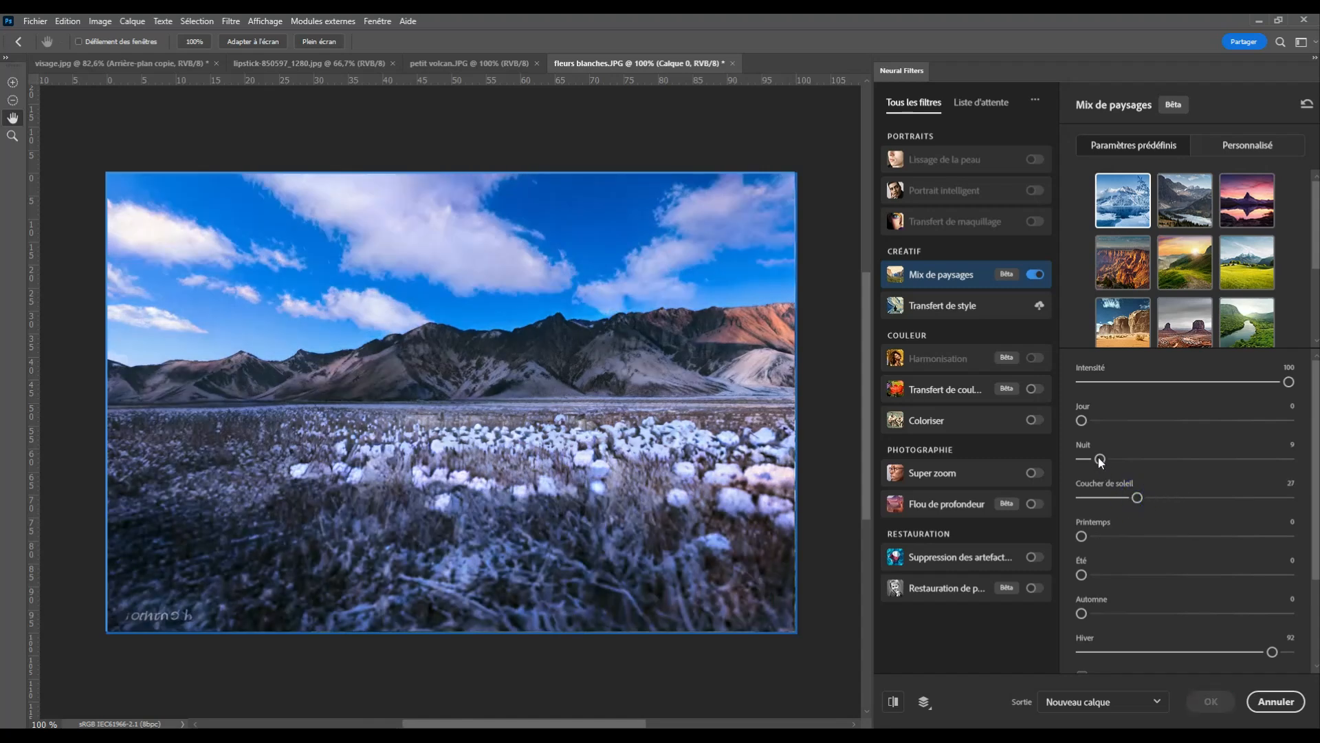
pyautogui.moveTo(1098, 458); pyautogui.dragTo(1073, 460)
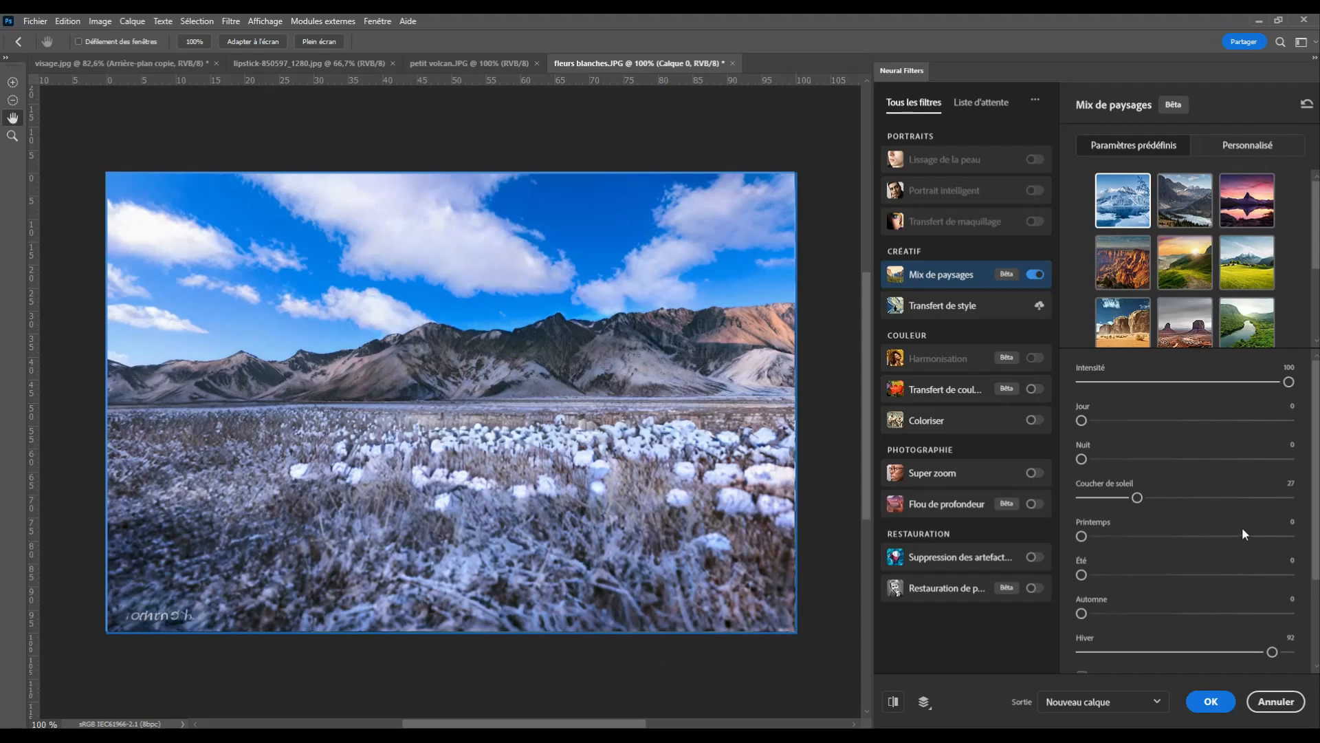
# Switch the landscape to the green river valley preset, reset Hiver to 0 and set Été to 100.
pyautogui.scroll(-2, 1231, 330)
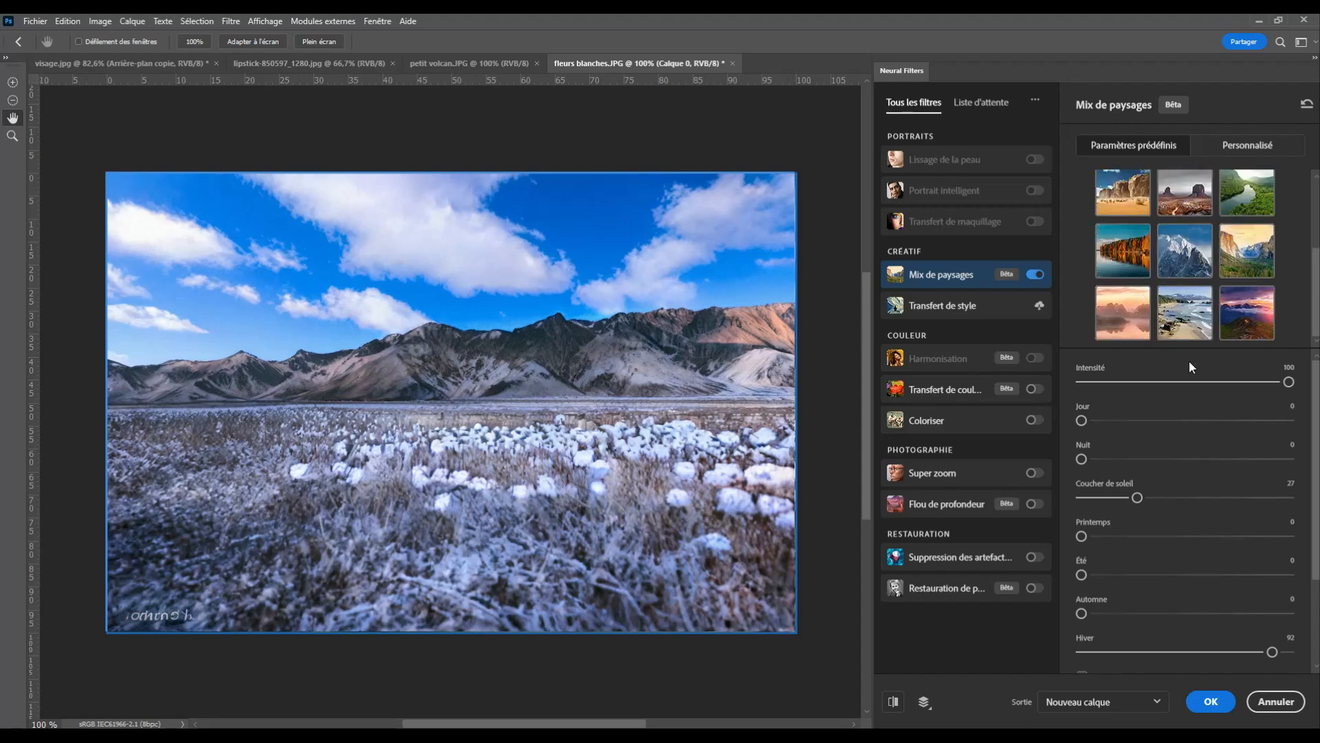
pyautogui.click(1257, 182)
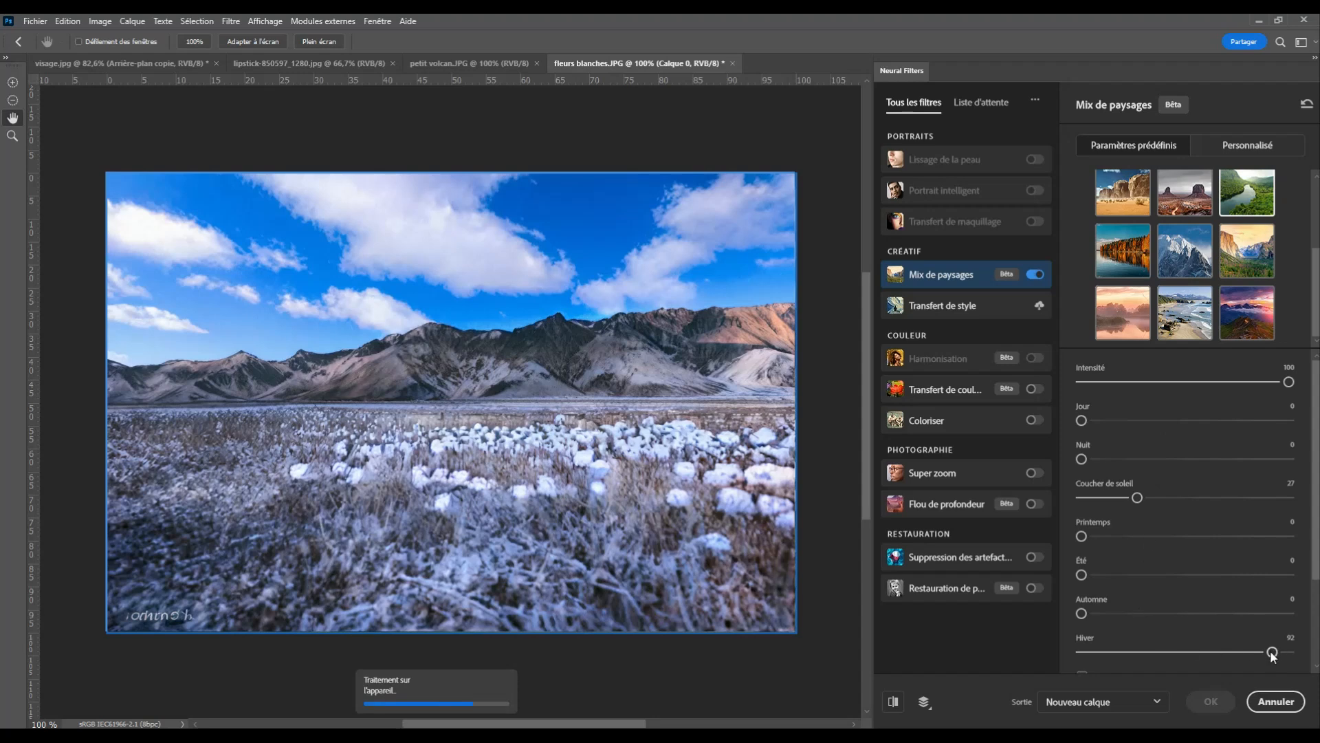
pyautogui.moveTo(1271, 652); pyautogui.dragTo(1053, 656)
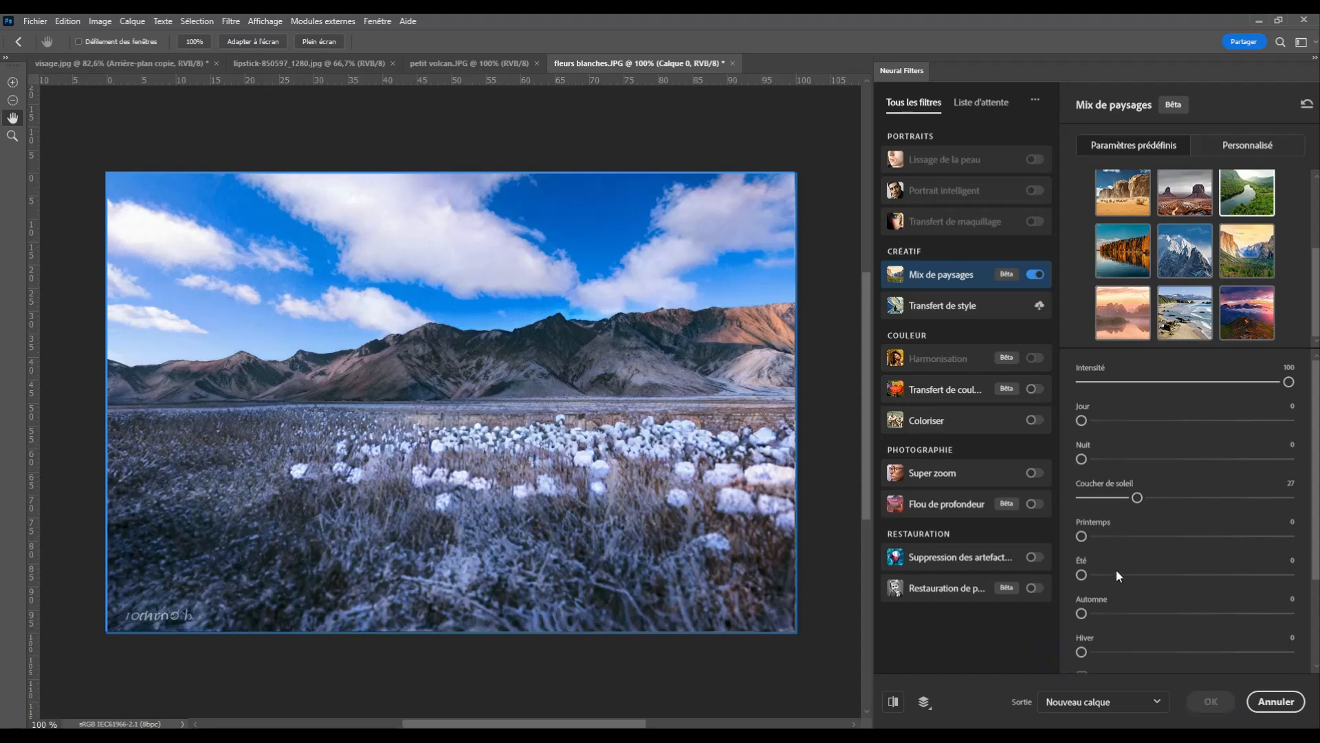
pyautogui.moveTo(1083, 573); pyautogui.dragTo(1276, 575)
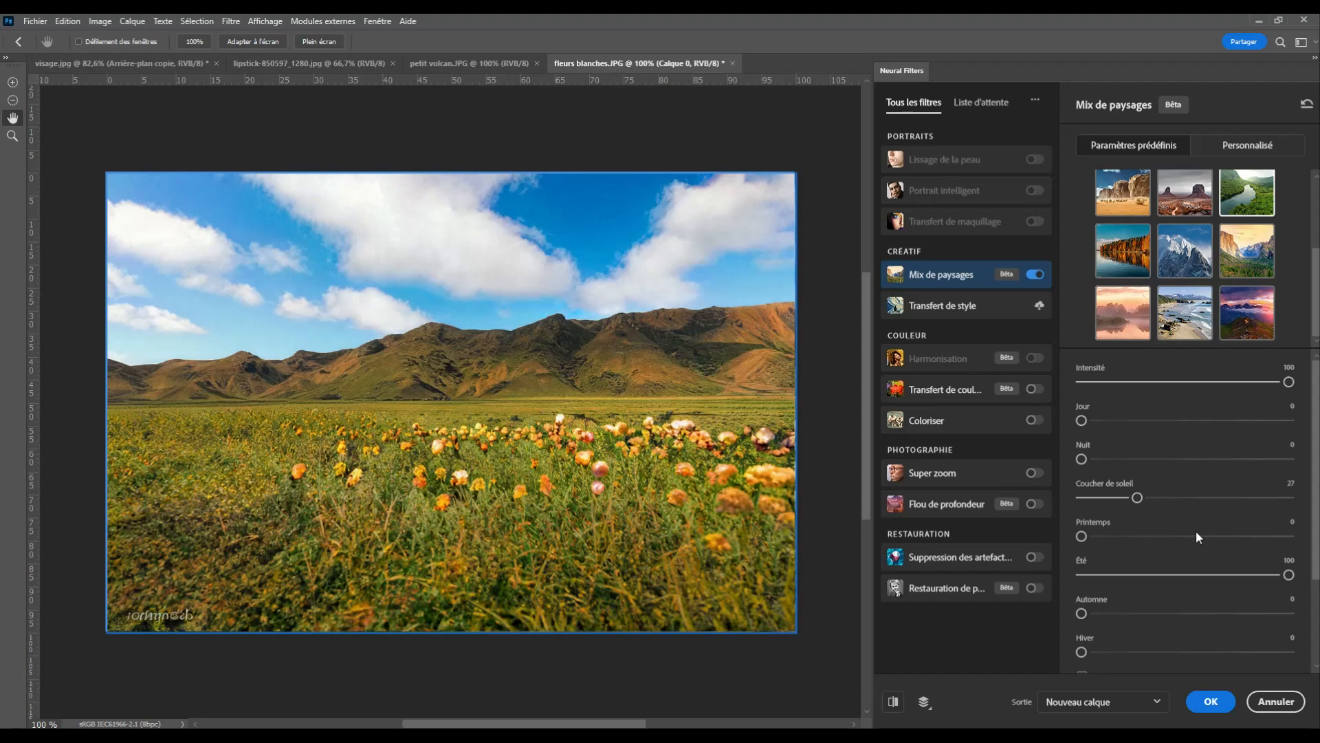
# Reduce Été to 60, 19 and finally 0, and set Coucher de soleil to 12.
pyautogui.moveTo(1289, 574); pyautogui.dragTo(1208, 575)
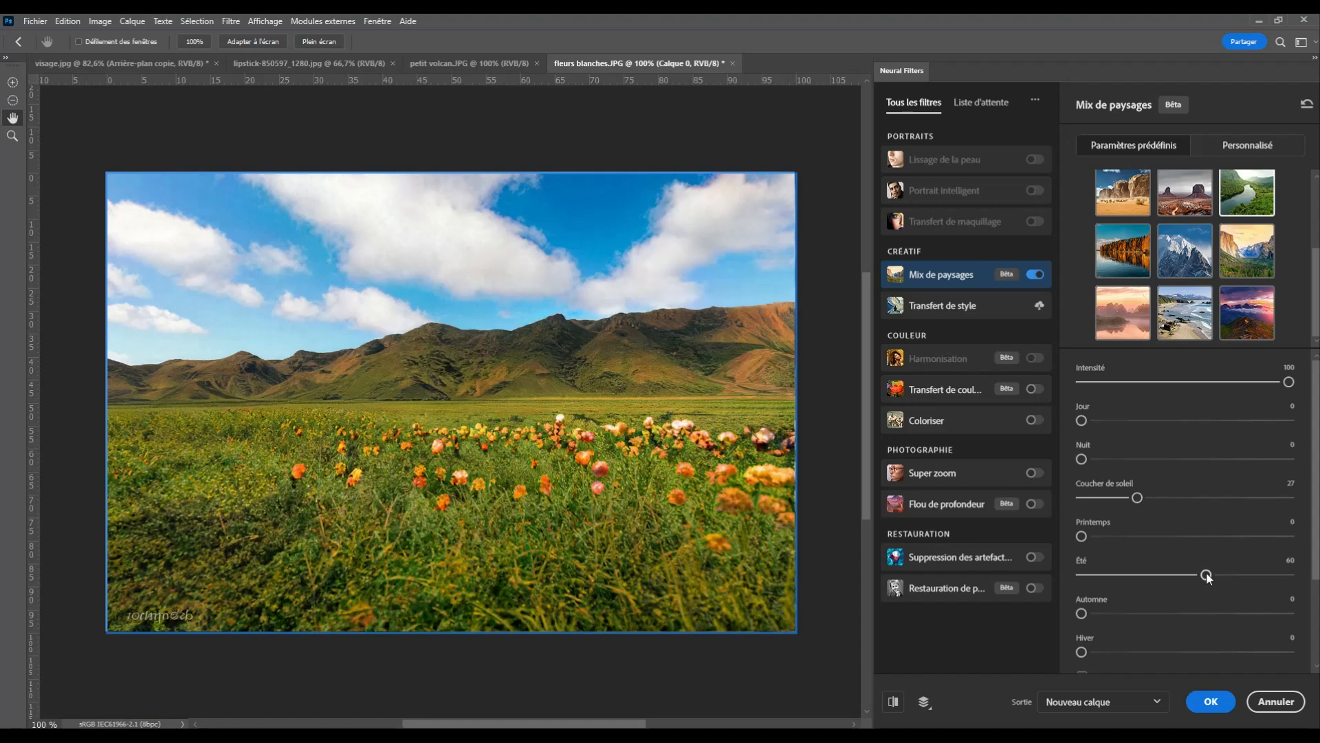
pyautogui.moveTo(1206, 575); pyautogui.dragTo(1121, 575)
pyautogui.moveTo(1139, 497); pyautogui.dragTo(1109, 498)
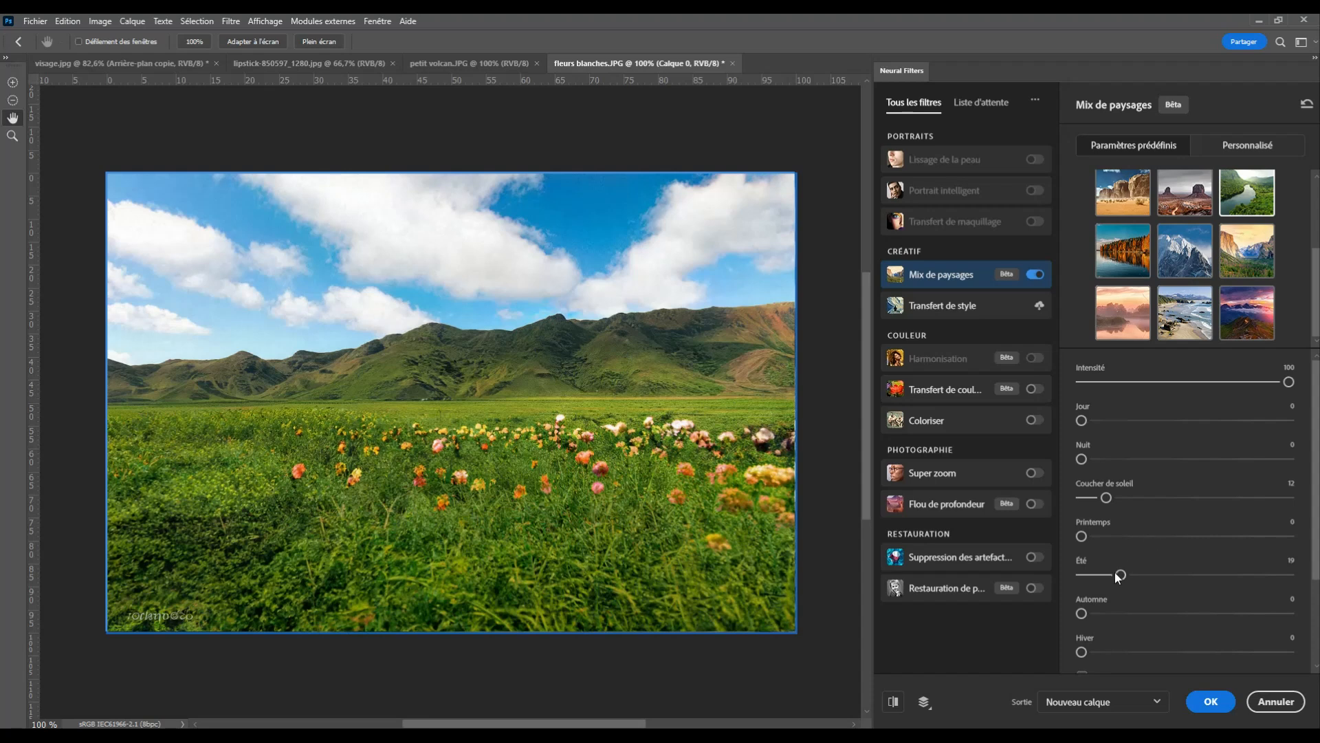
pyautogui.moveTo(1118, 574); pyautogui.dragTo(1070, 572)
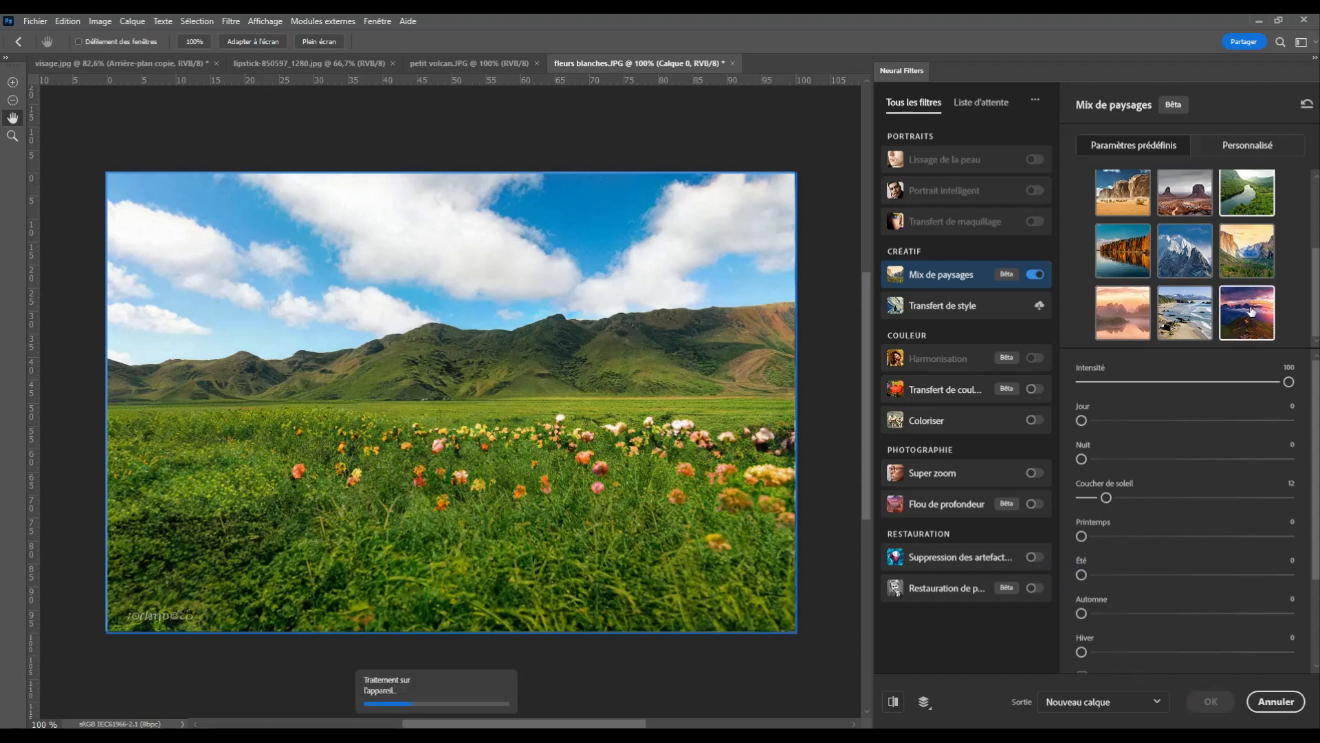
# Try the preset with the sun setting over green hills on the flower field.
pyautogui.scroll(2, 1202, 287)
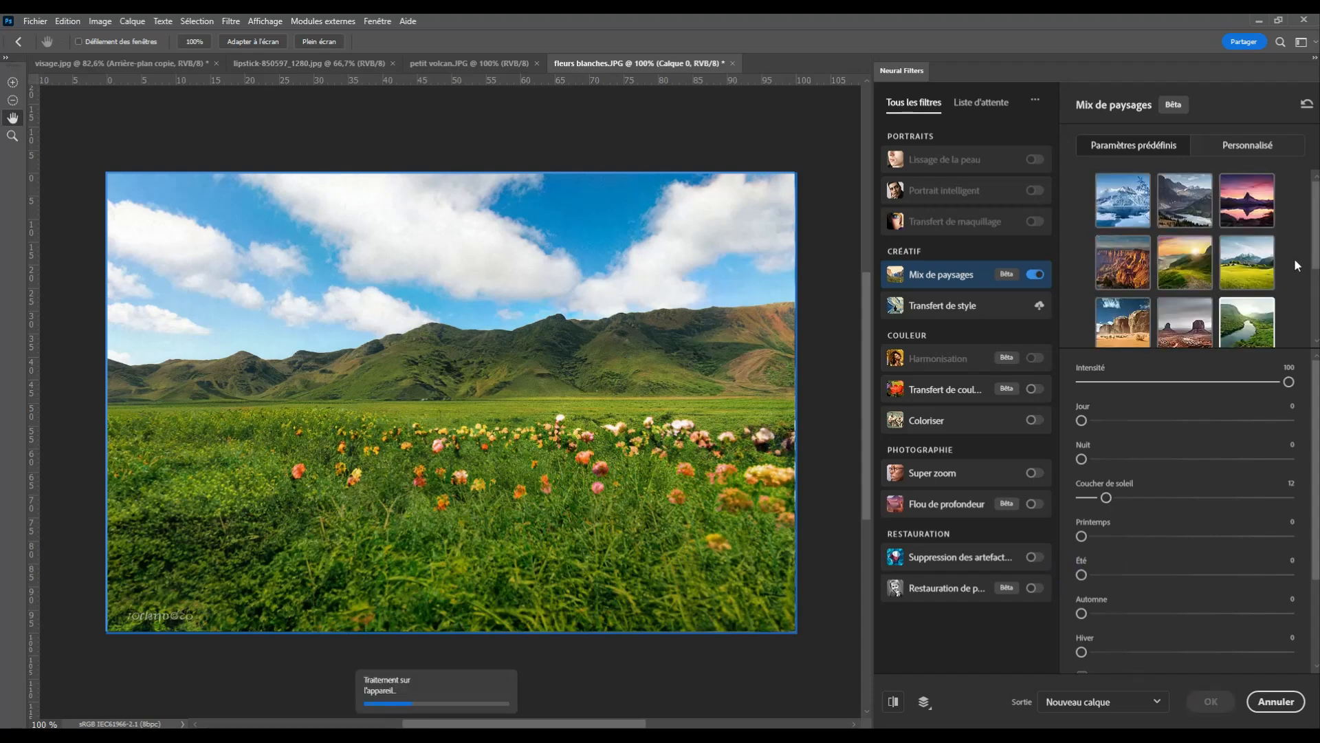
pyautogui.click(1185, 278)
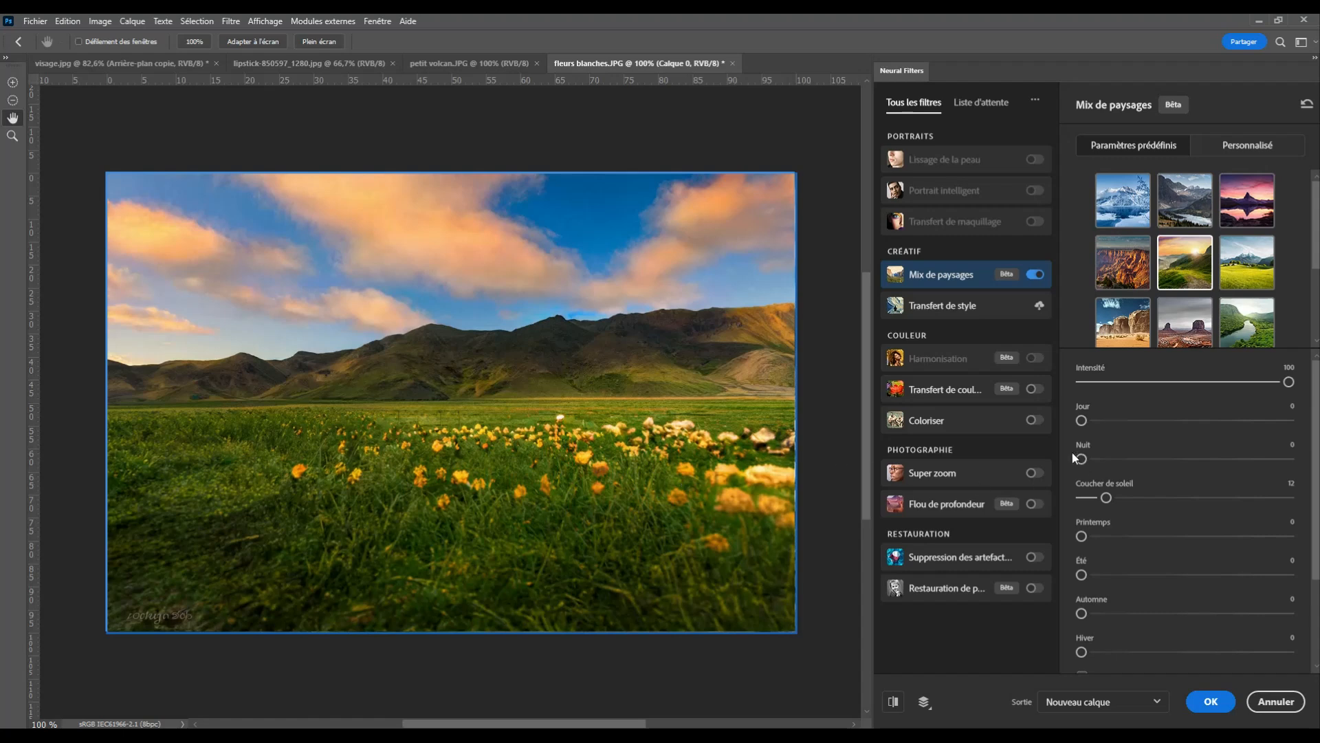
pyautogui.moveTo(982, 283)
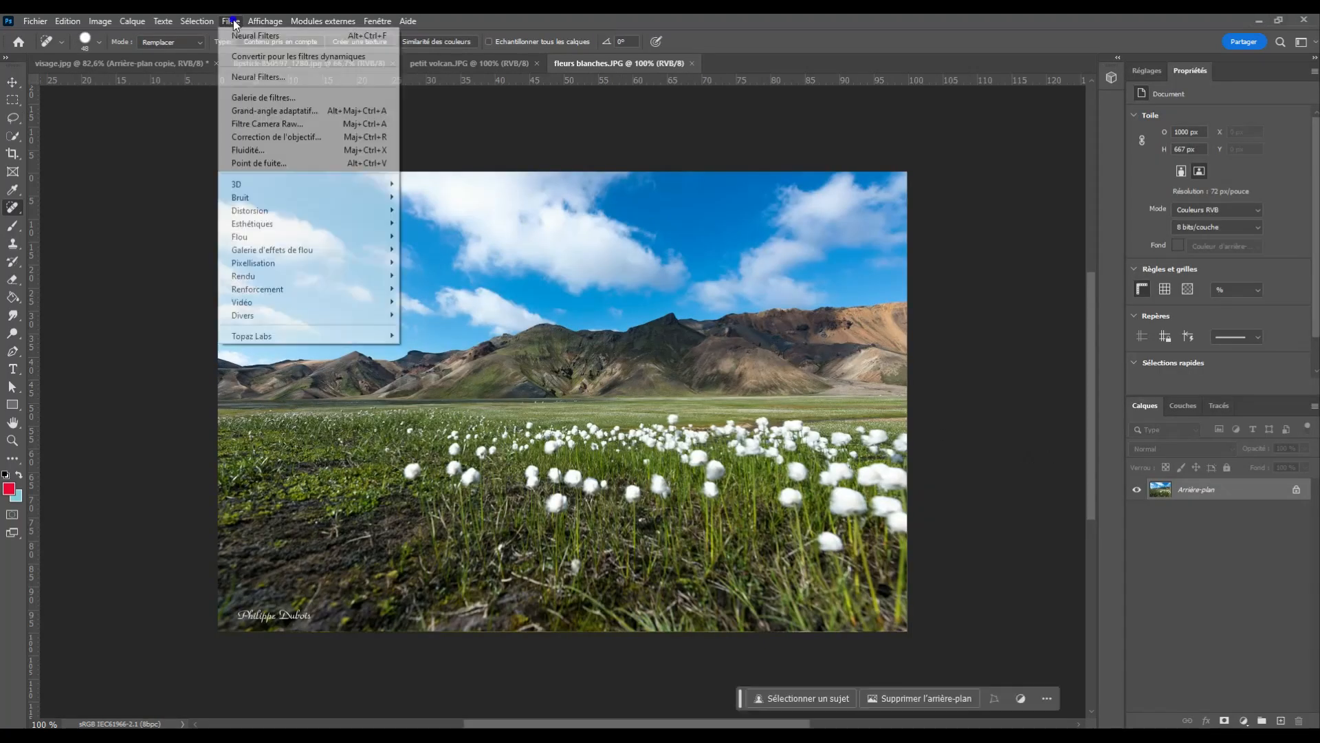
# Duplicate the Arrière-plan layer of the flower photo and hide the original layer.
pyautogui.click(231, 21)
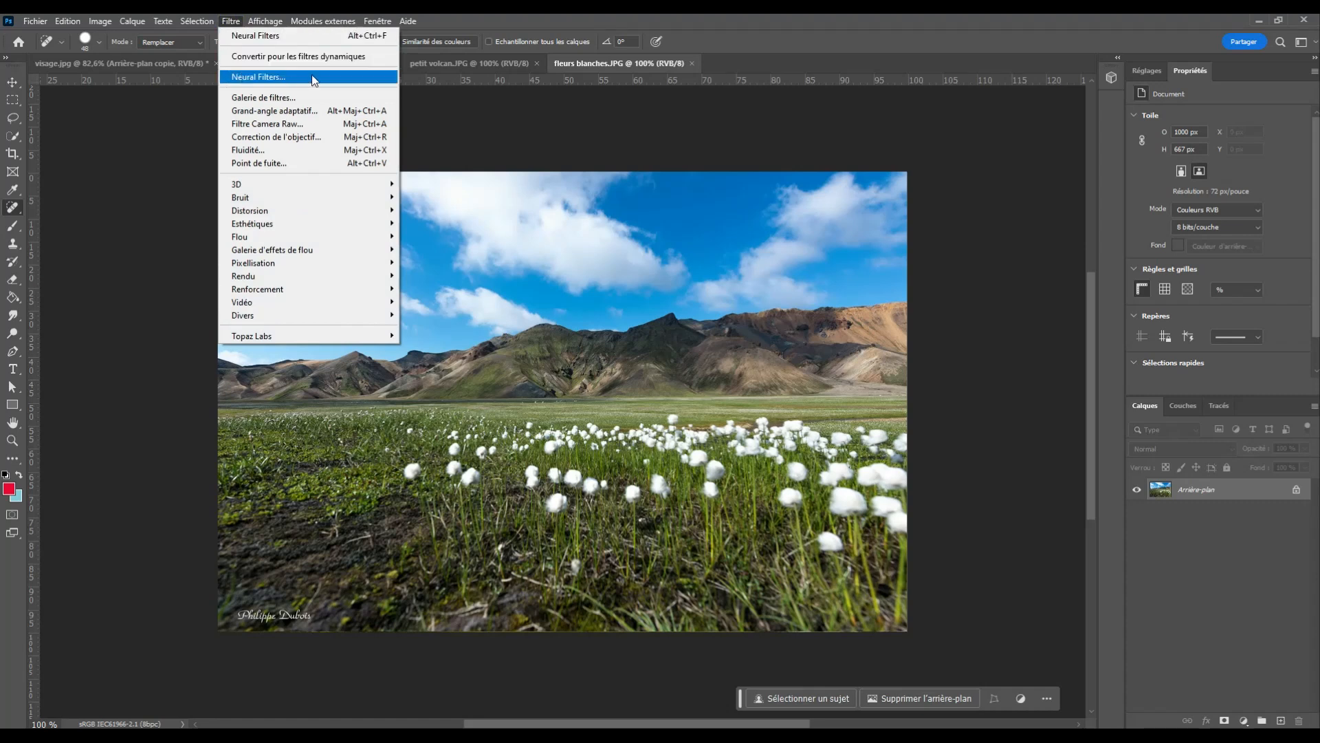
pyautogui.moveTo(1241, 494); pyautogui.dragTo(1280, 720)
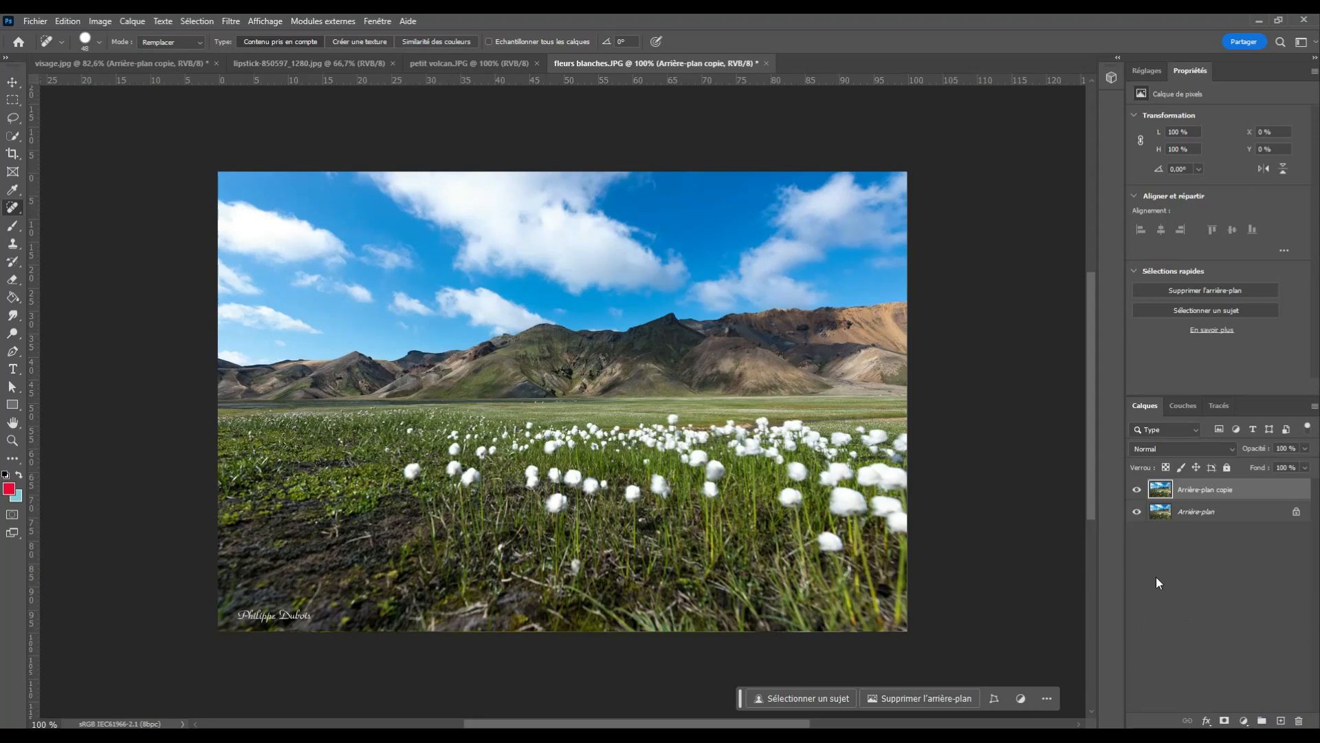
pyautogui.click(1137, 511)
# Open Neural Filters on the layer copy and enable Transfert de style.
pyautogui.click(232, 21)
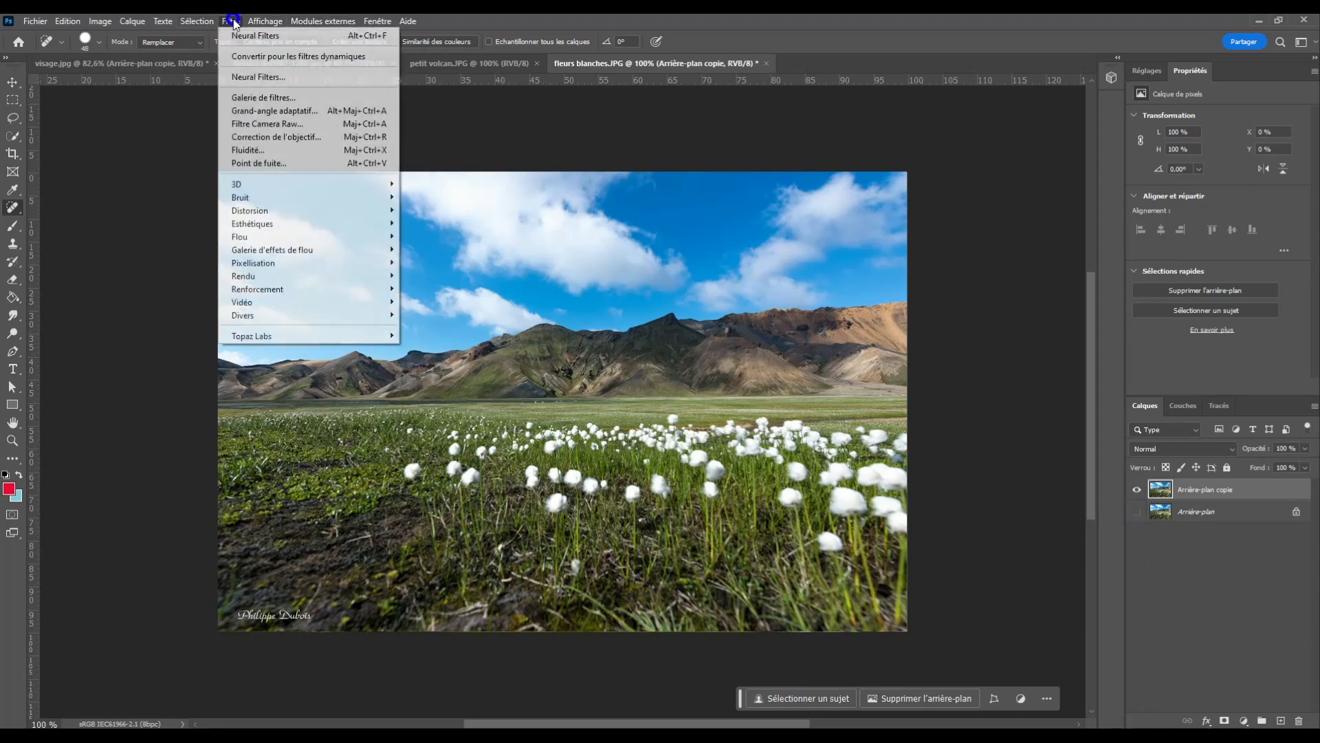
pyautogui.click(252, 74)
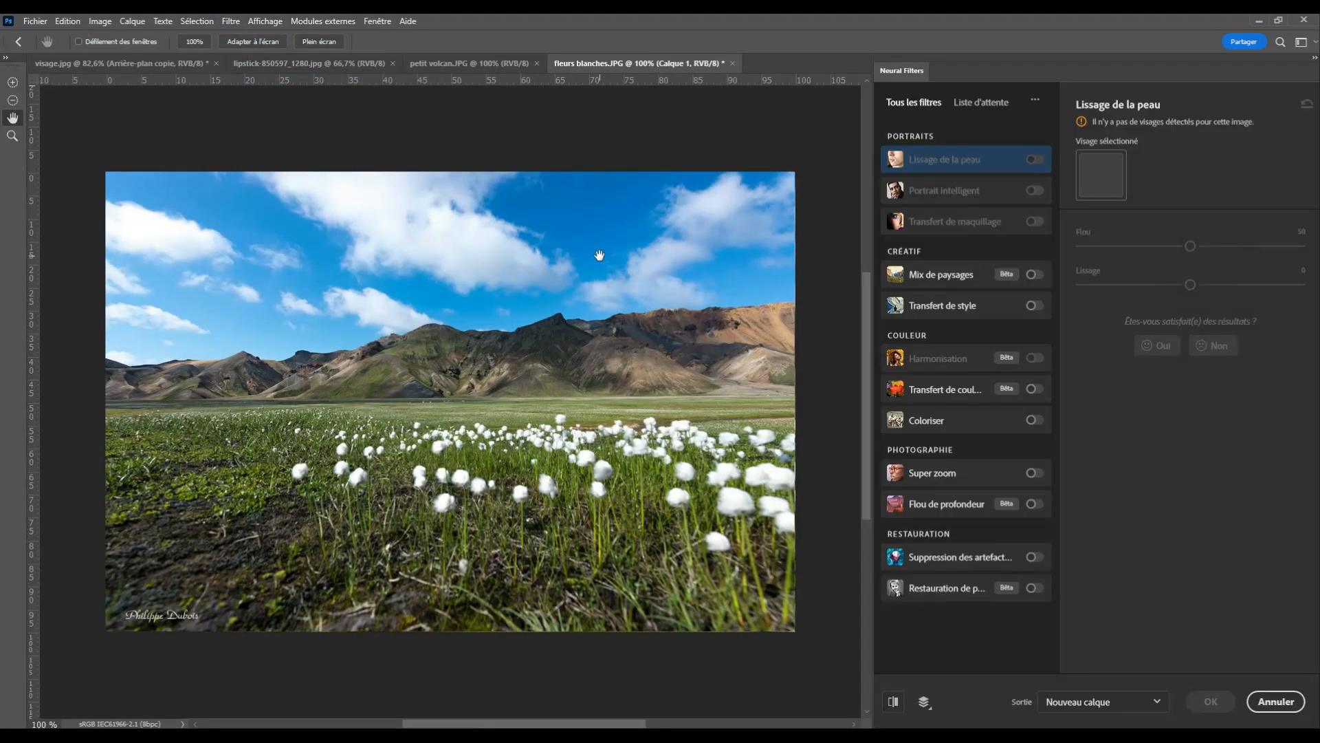
pyautogui.click(941, 307)
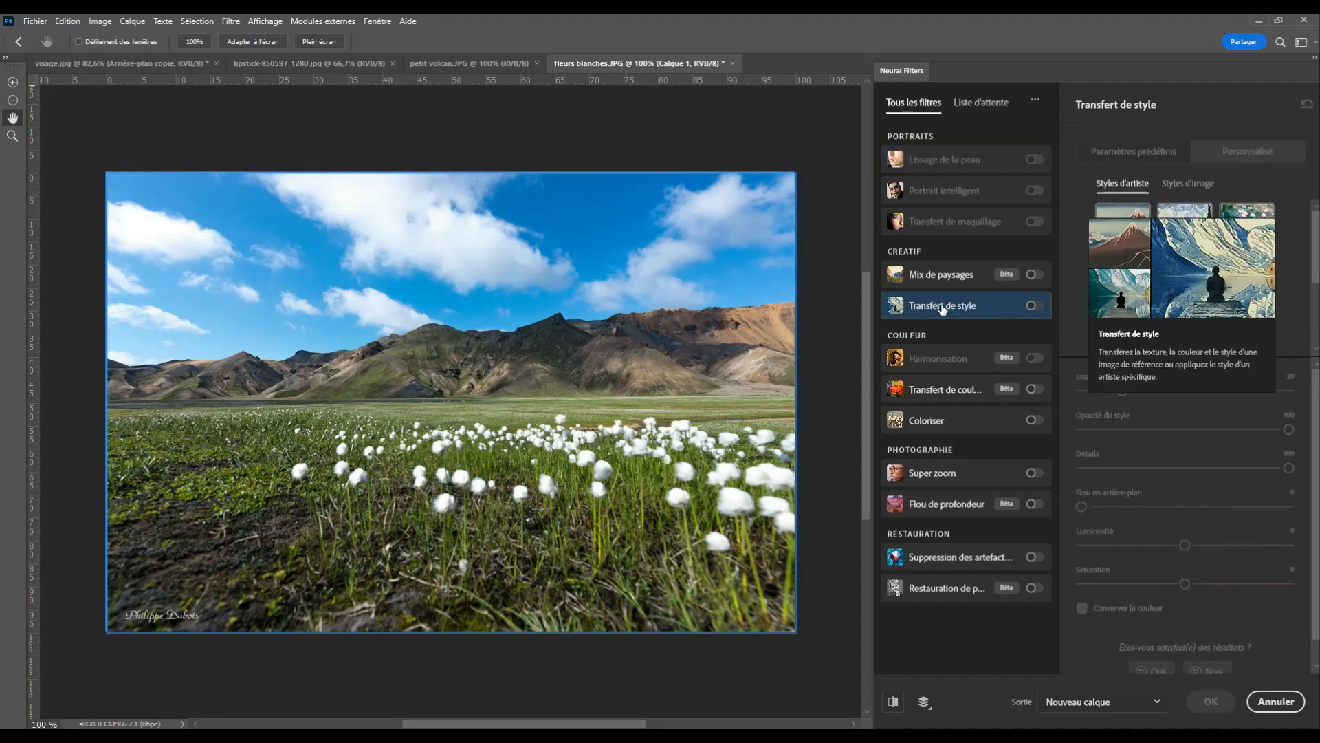
pyautogui.click(1035, 305)
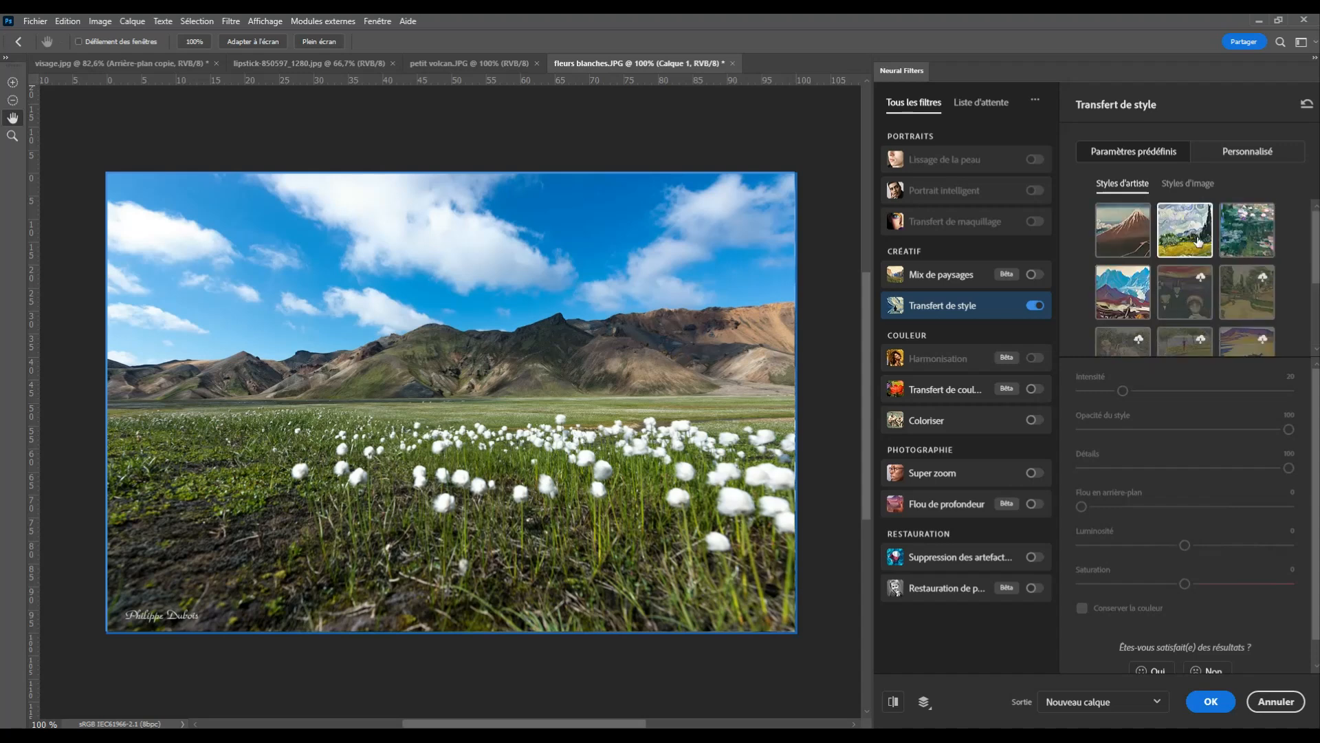
# Try the red volcano artist style with Intensité at 7 and Opacité du style at 41.
pyautogui.click(1141, 230)
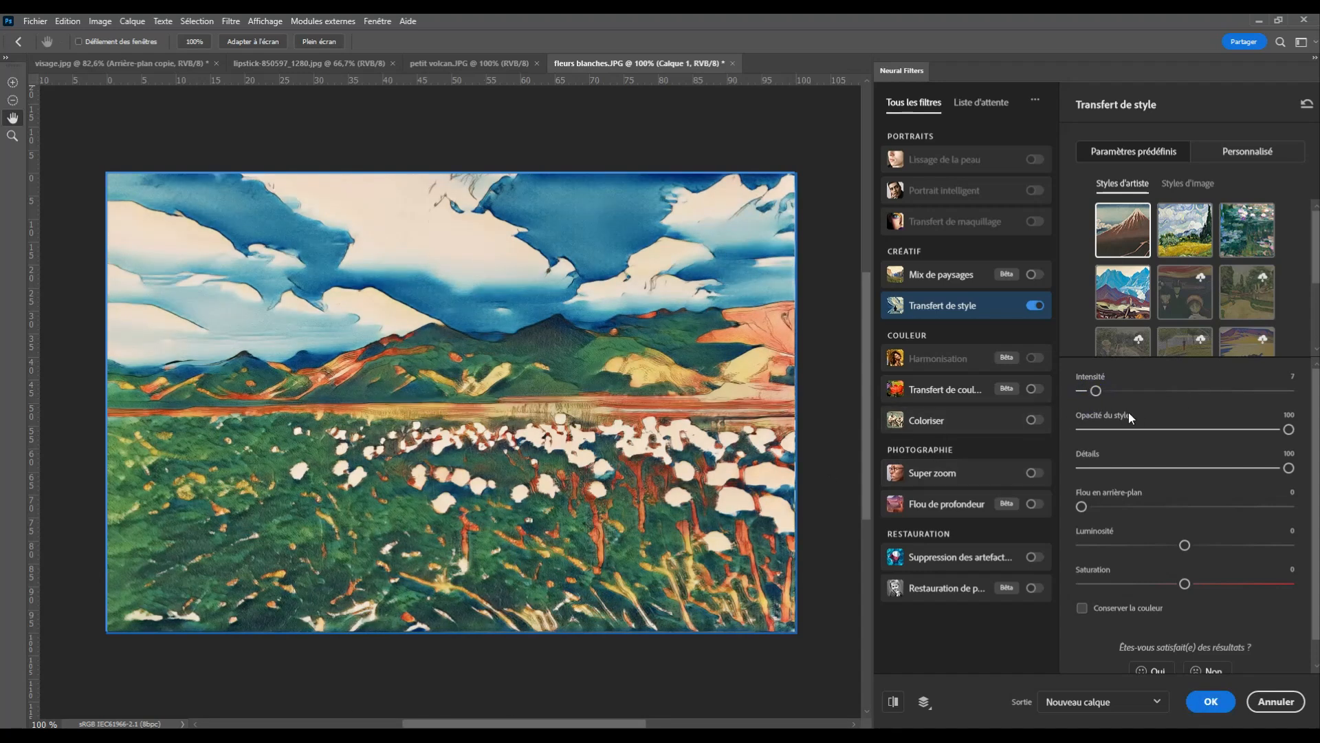
pyautogui.moveTo(1288, 430); pyautogui.dragTo(1181, 430)
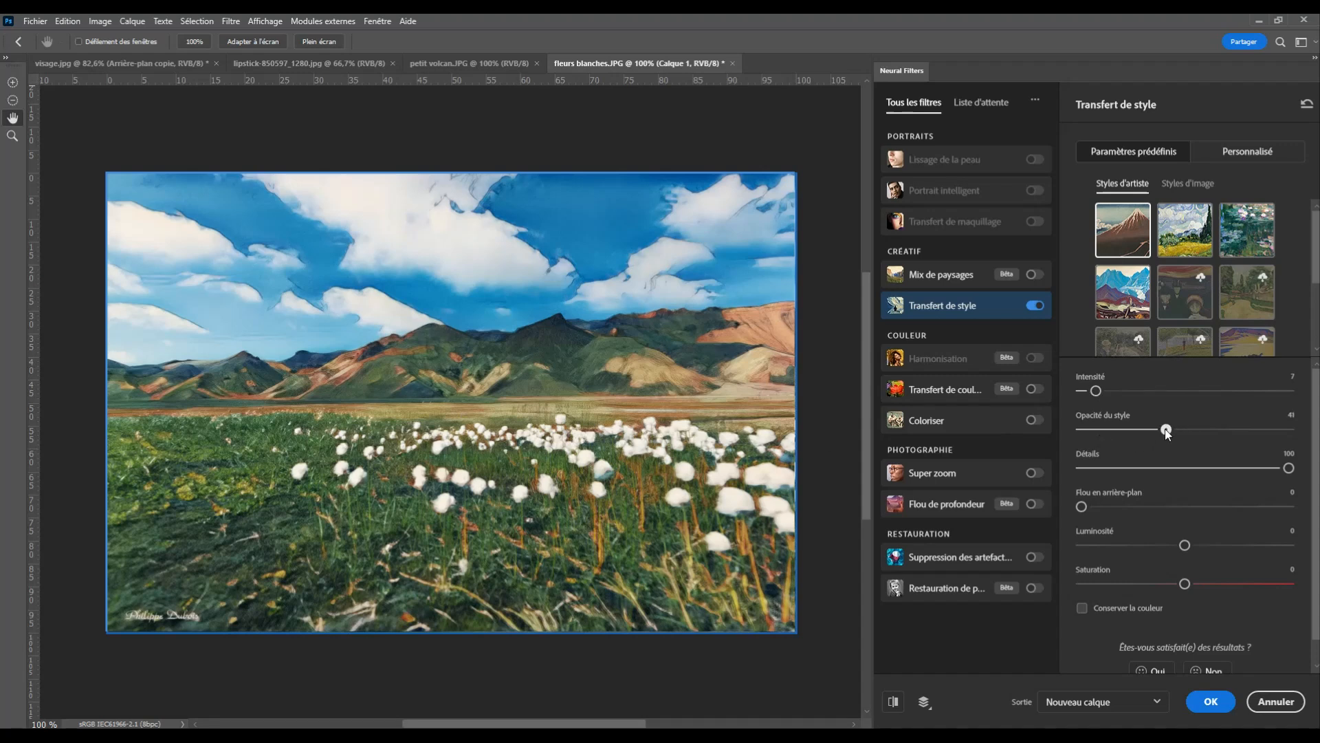
pyautogui.moveTo(1182, 429)
pyautogui.mouseDown()
pyautogui.moveTo(1289, 430)
pyautogui.moveTo(1115, 431)
pyautogui.moveTo(1167, 432)
pyautogui.mouseUp()
# Apply the yellow wheat field artist style with Opacité du style at 53, and compare the photo with Transfert de style off and on.
pyautogui.click(1202, 247)
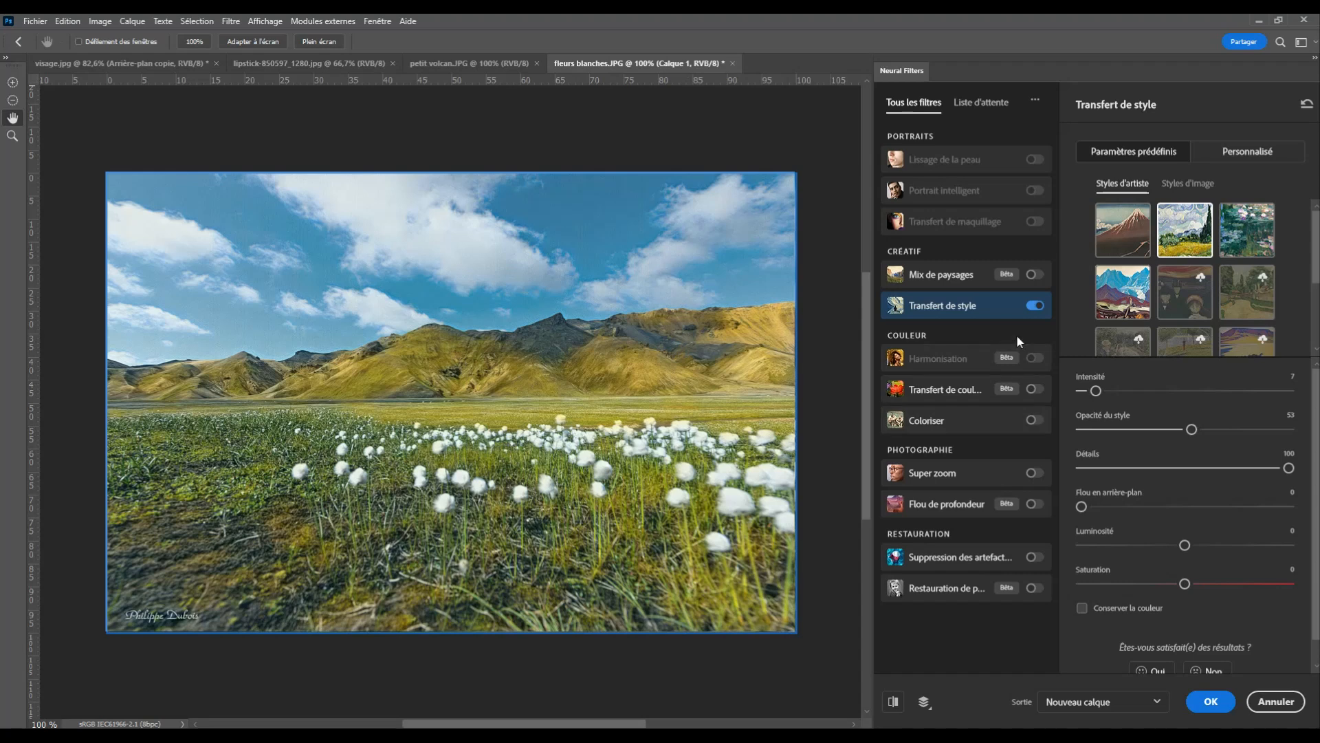
pyautogui.click(1031, 306)
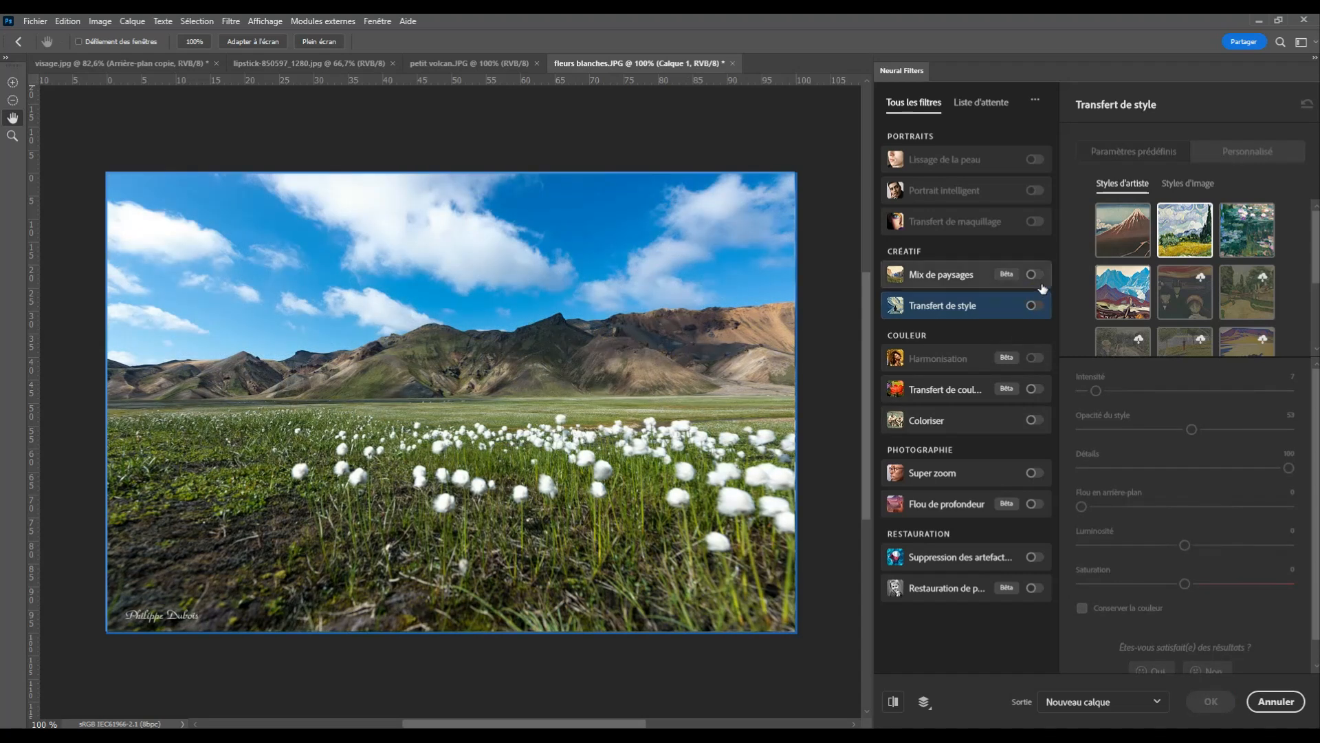
pyautogui.click(1040, 307)
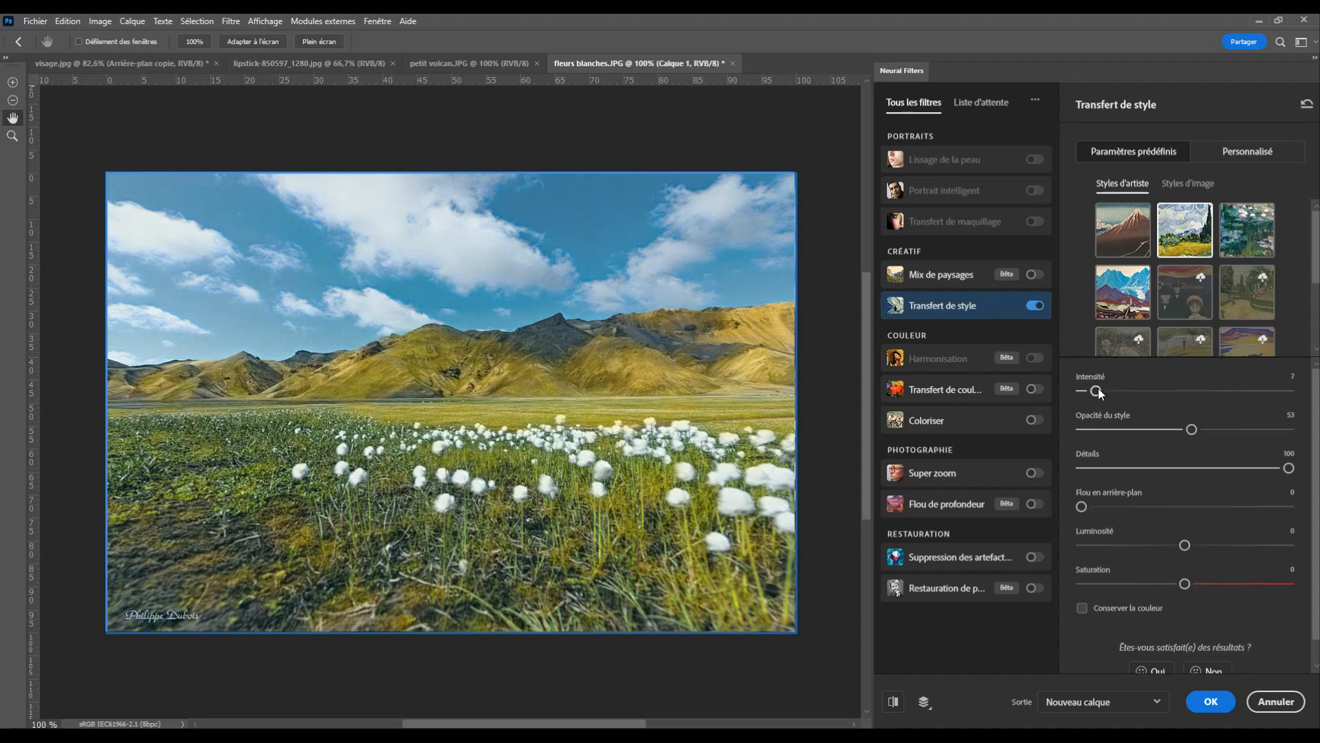
# Set Intensité to 82 and try the green pond and the blue-and-red mountain artist styles.
pyautogui.moveTo(1097, 390); pyautogui.dragTo(1166, 390)
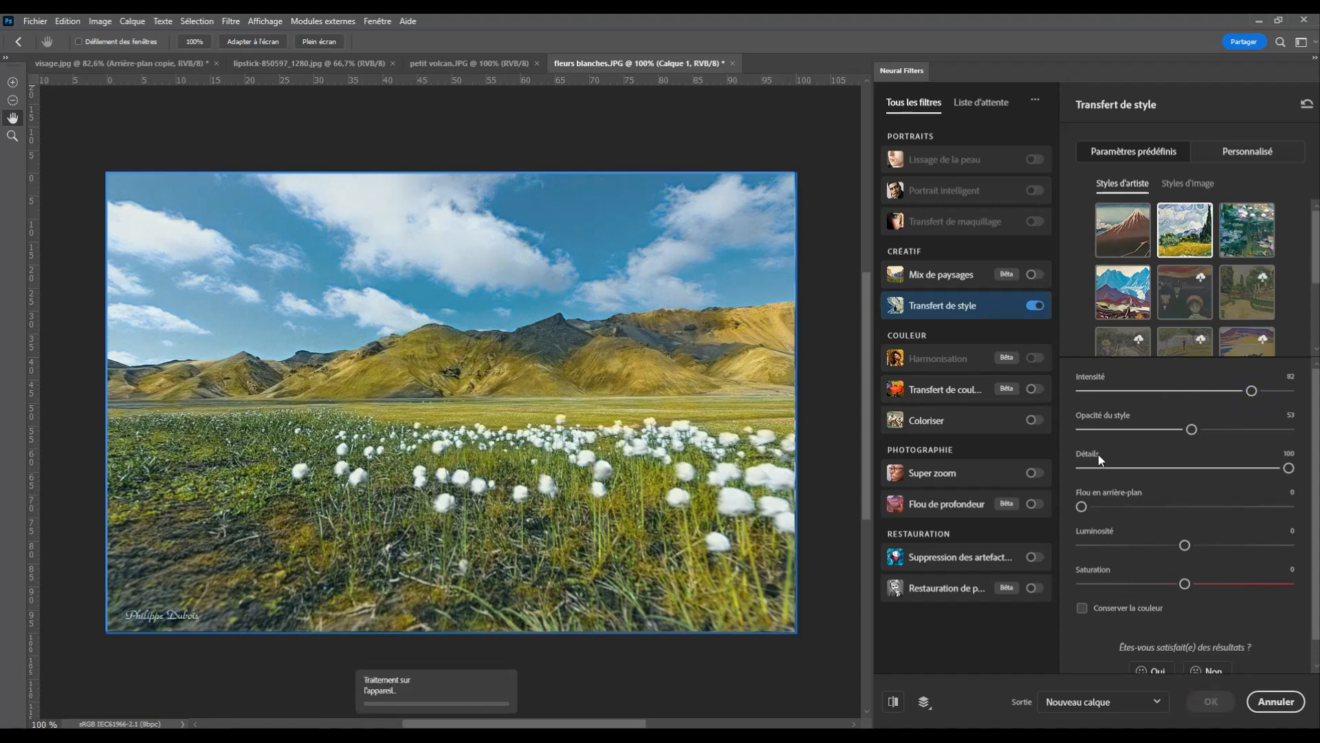
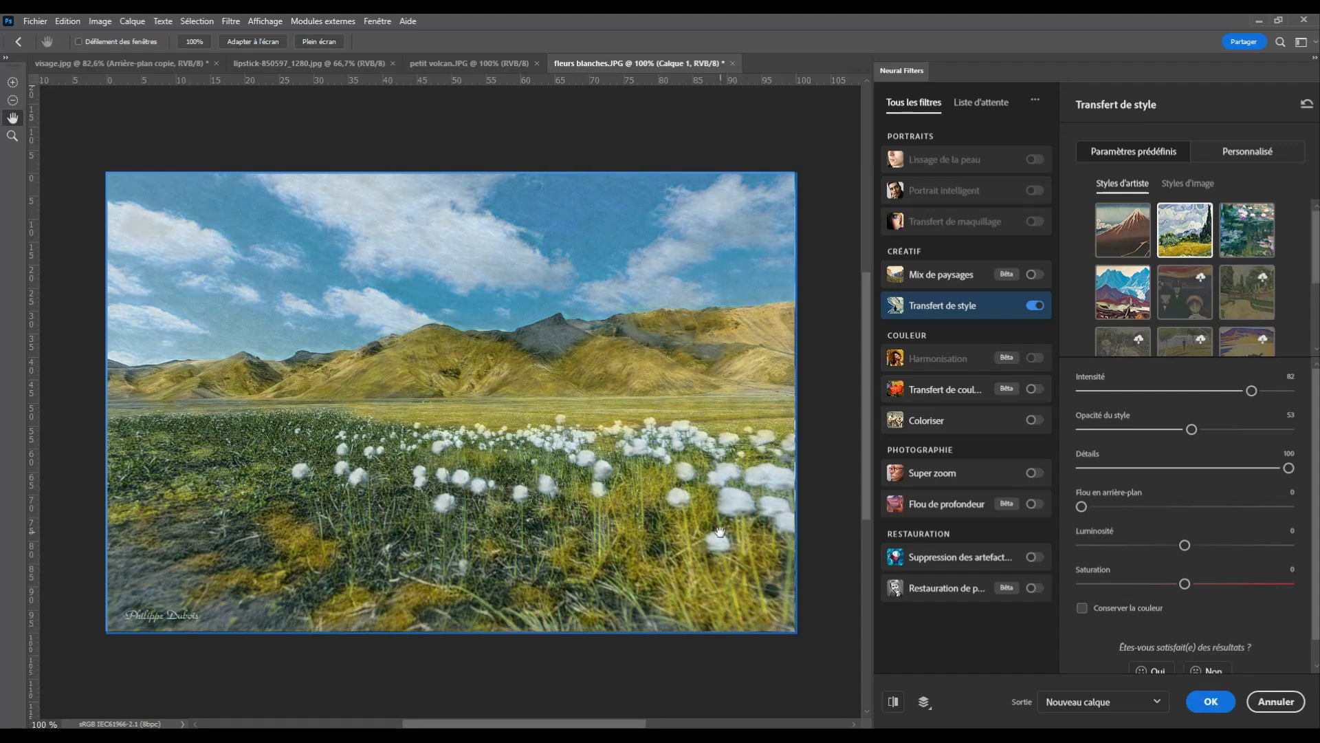
pyautogui.click(1248, 237)
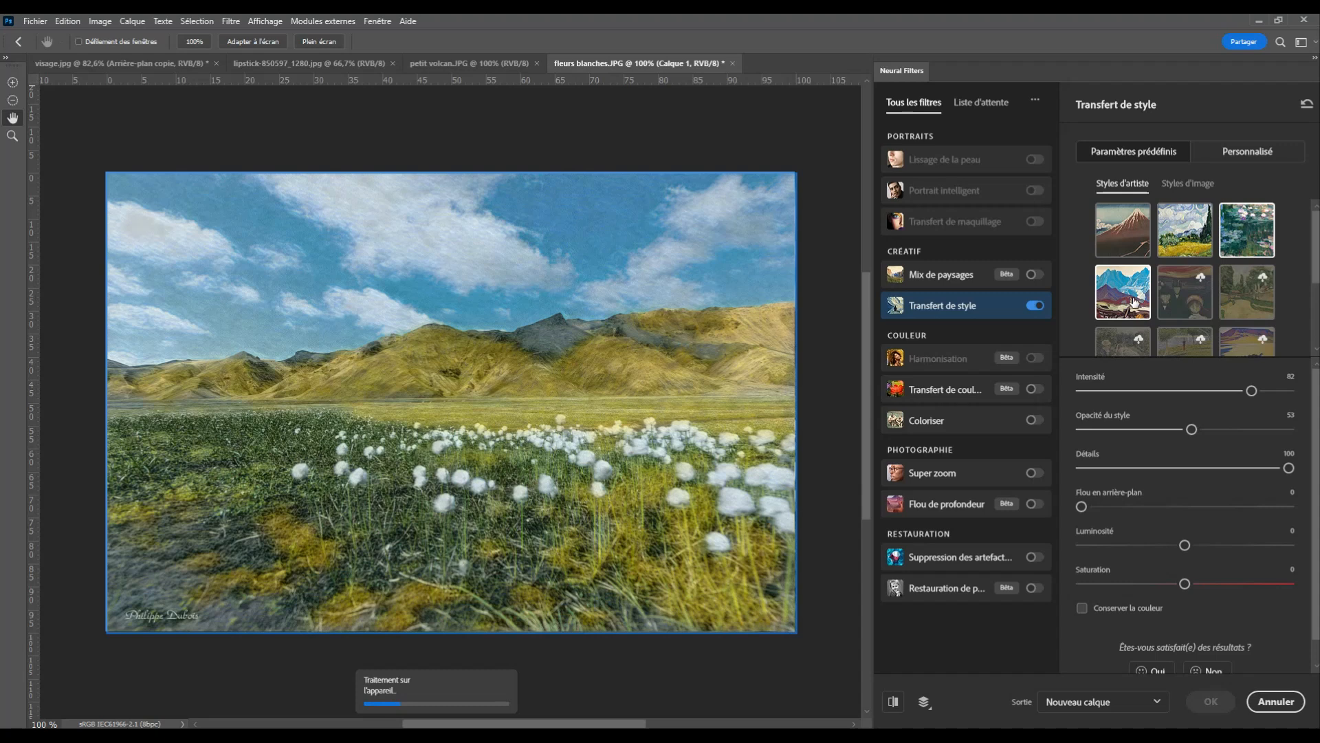
pyautogui.click(1135, 300)
pyautogui.scroll(-1, 1173, 290)
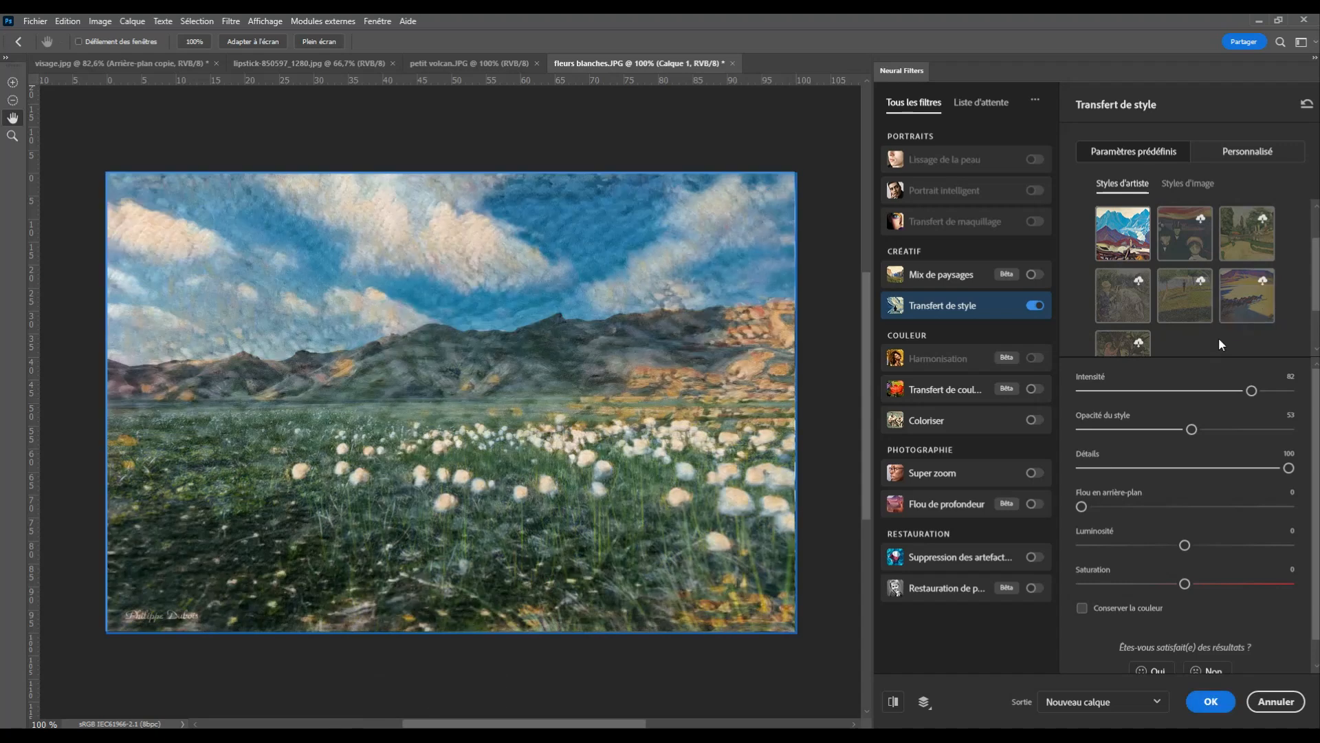
# Apply the garden path artist style with Intensité at 20 and Opacité du style at 32, and compare the photo with the filter off and on.
pyautogui.click(1184, 391)
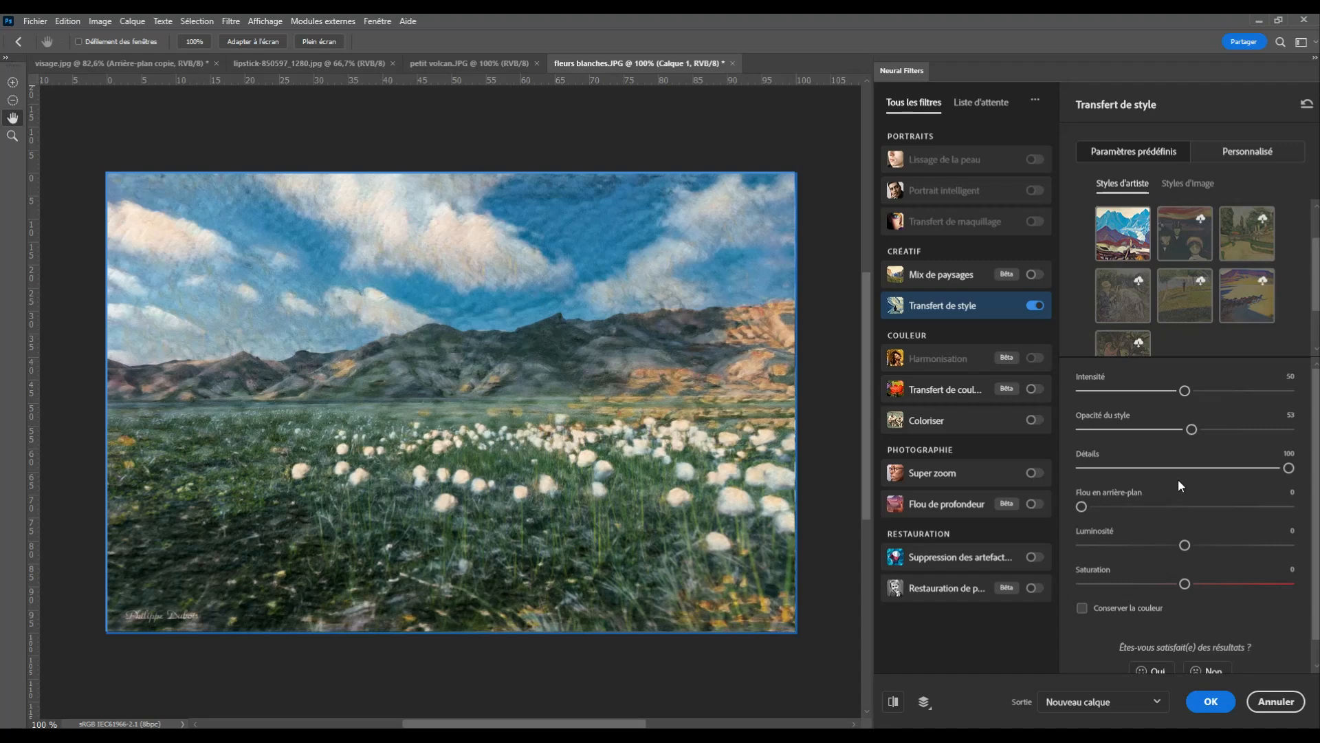
pyautogui.click(1122, 312)
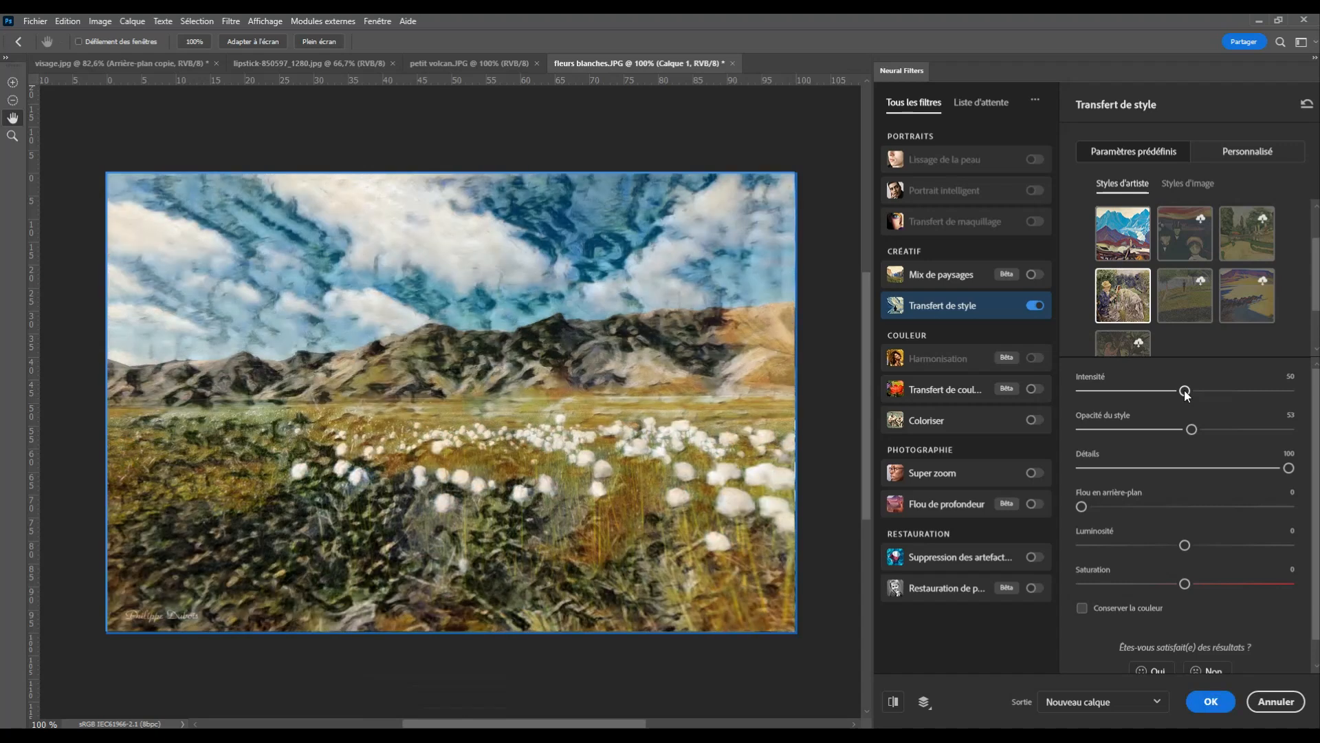
pyautogui.moveTo(1122, 392); pyautogui.dragTo(1115, 393)
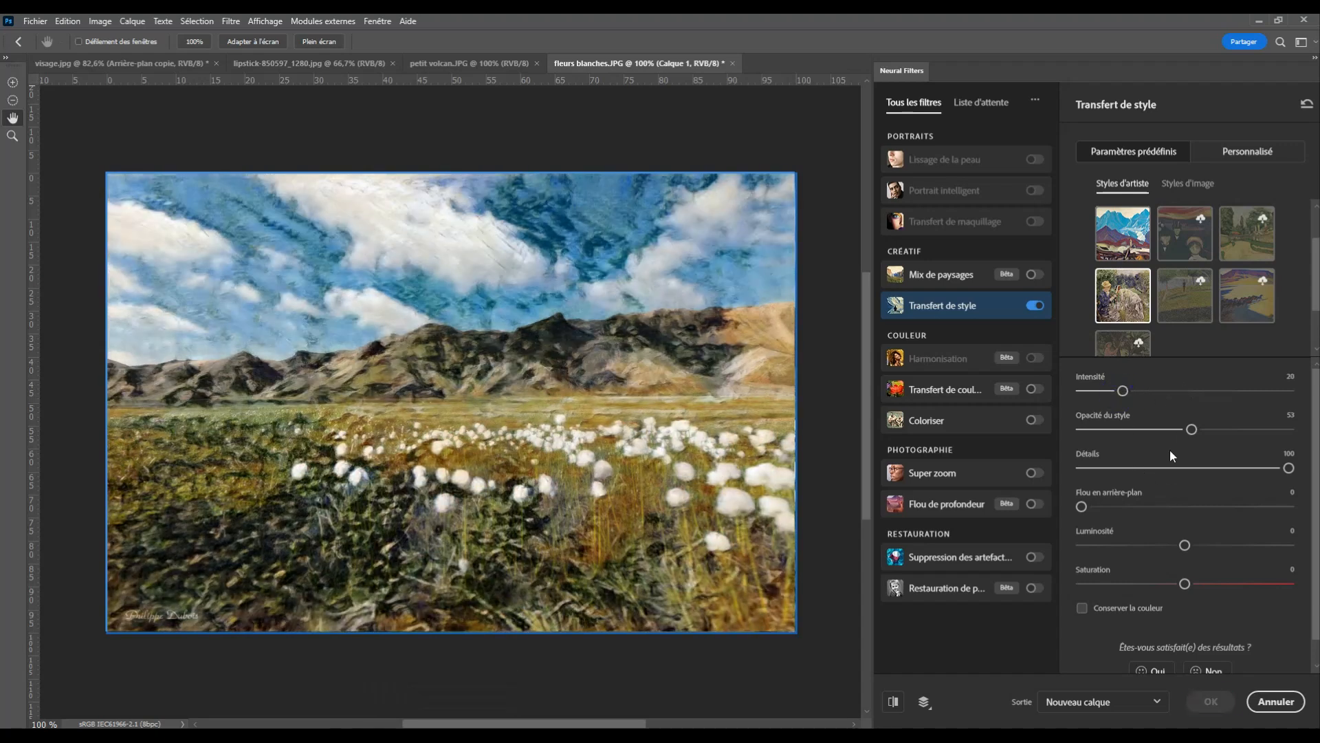
pyautogui.moveTo(1188, 432); pyautogui.dragTo(1134, 432)
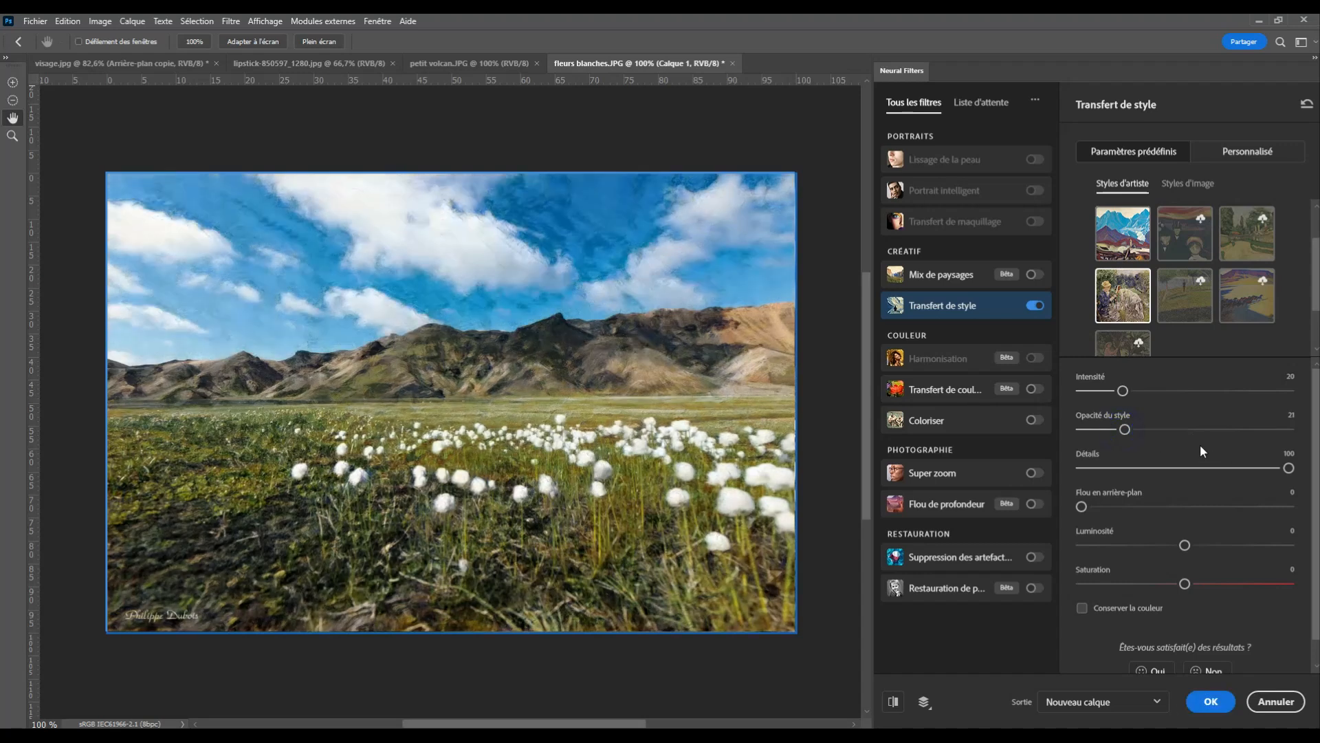
pyautogui.moveTo(1144, 429); pyautogui.dragTo(1147, 429)
pyautogui.click(1035, 305)
pyautogui.click(1035, 305)
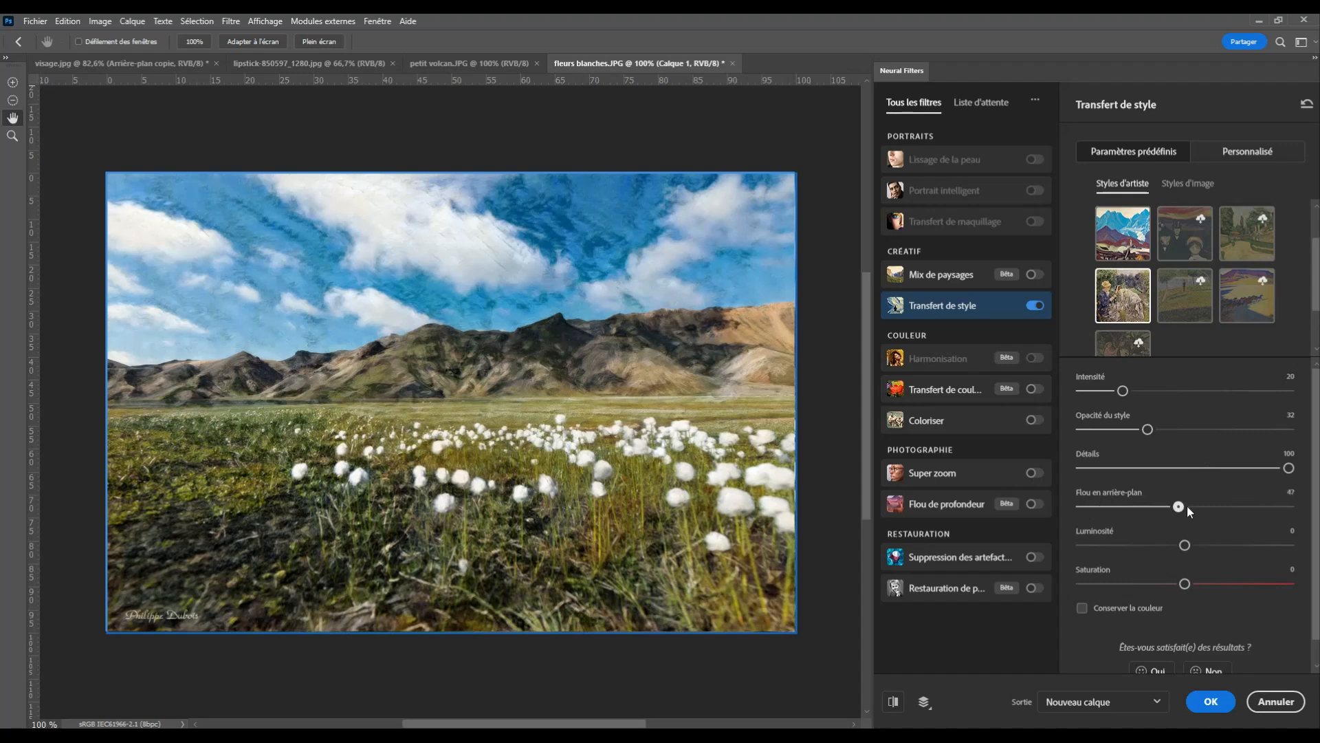
# Set Transfert de style's Flou en arrière-plan to 64, Luminosité to +23 and Saturation to +33.
pyautogui.click(1215, 507)
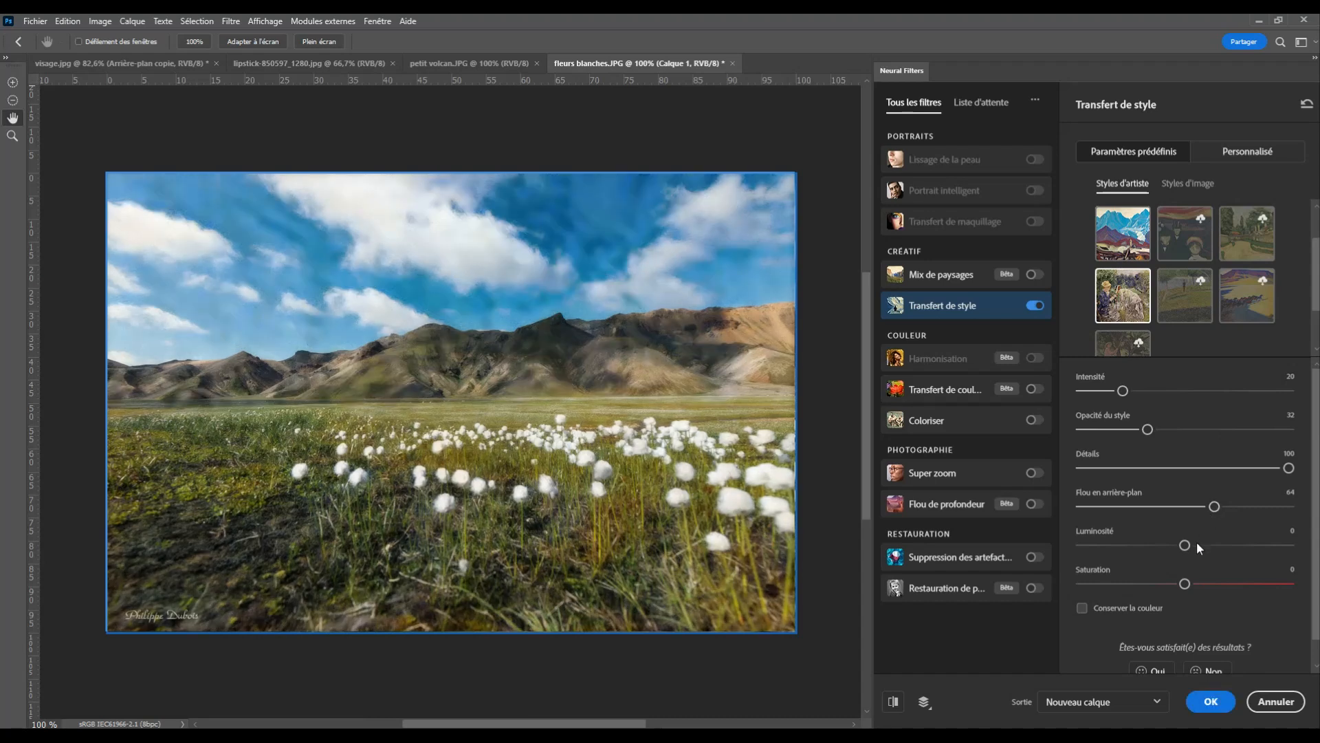
pyautogui.moveTo(1184, 545); pyautogui.dragTo(1229, 548)
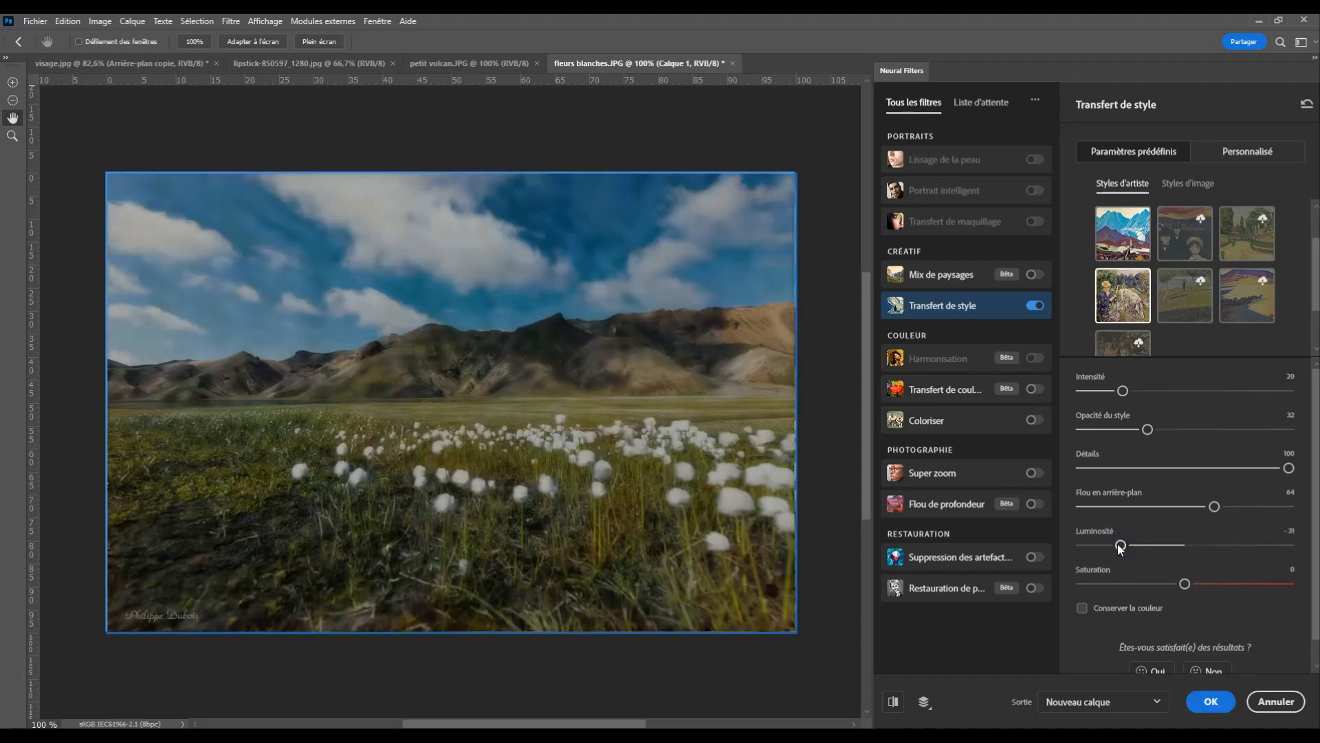
pyautogui.moveTo(1121, 546); pyautogui.dragTo(1233, 544)
pyautogui.moveTo(1185, 584); pyautogui.dragTo(1254, 584)
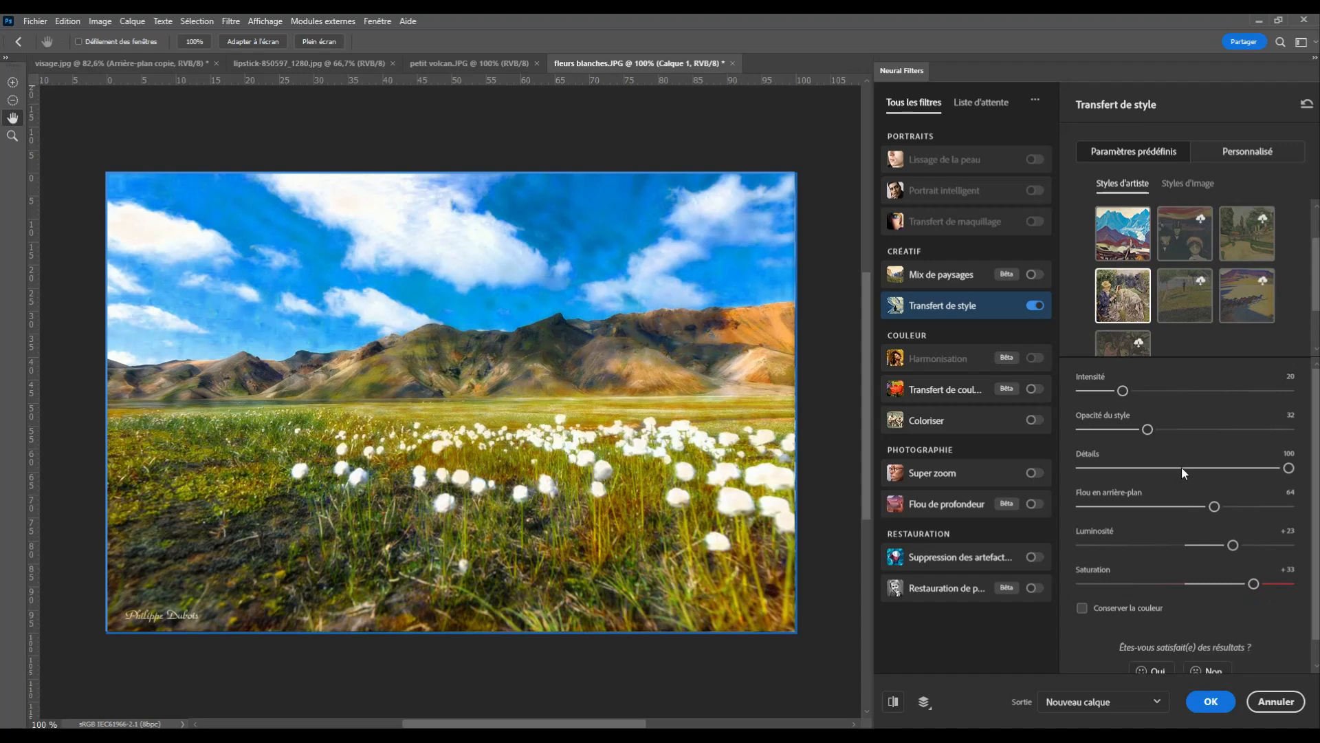
# Look over the remaining artist styles and the Personnalisé reference image option of Transfert de style.
pyautogui.scroll(-2, 1214, 265)
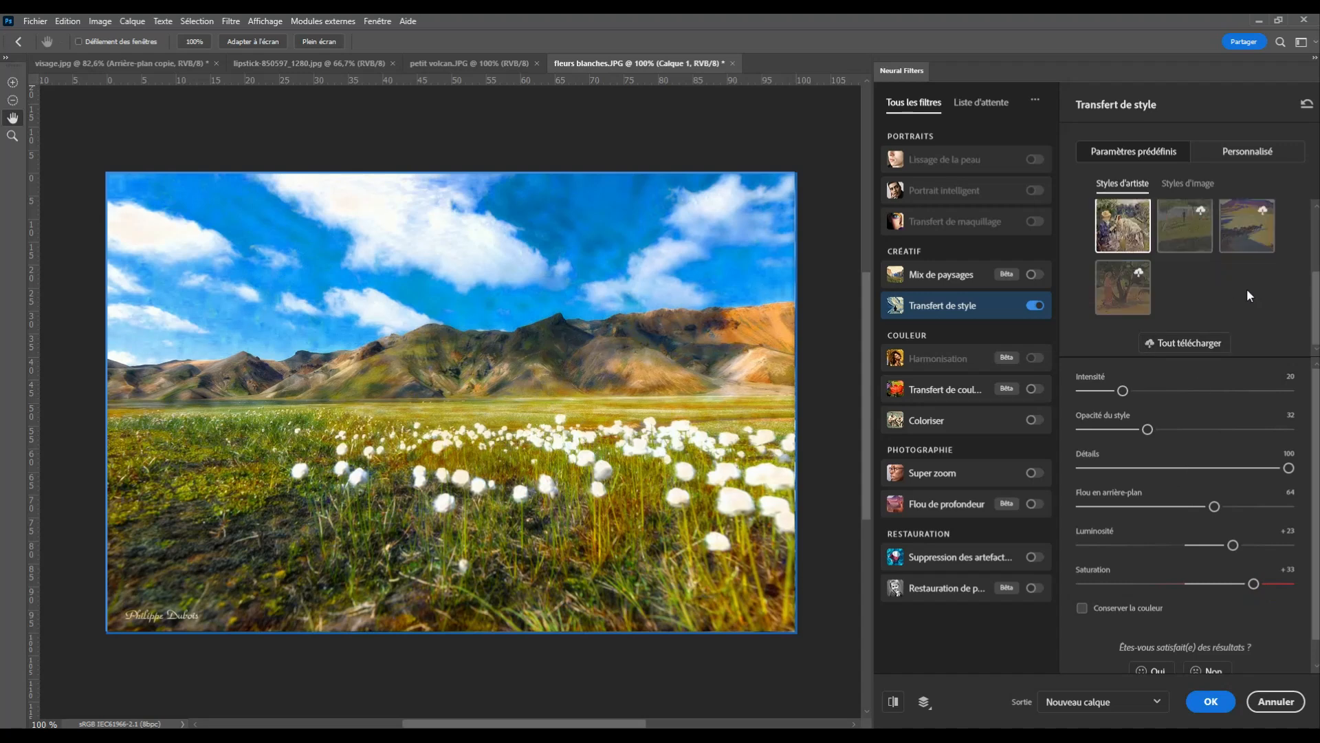
pyautogui.scroll(2, 1248, 296)
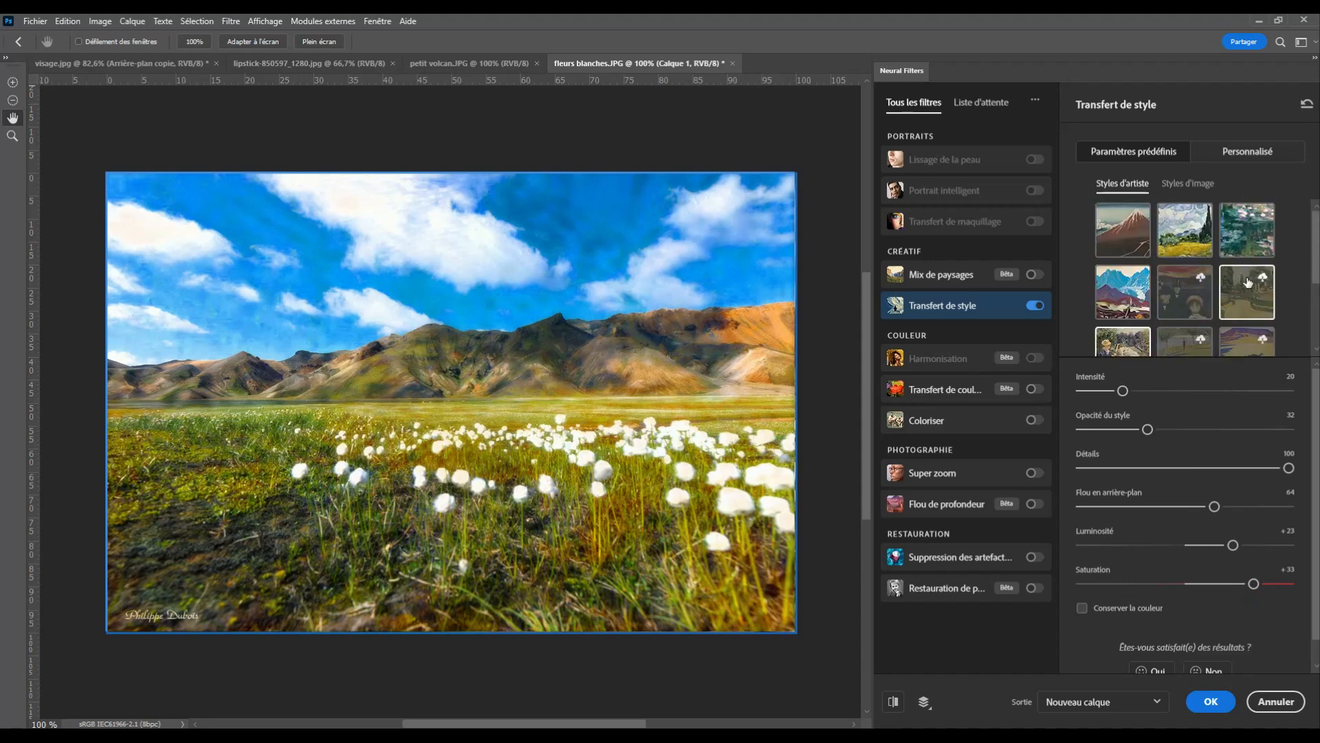
pyautogui.click(1246, 152)
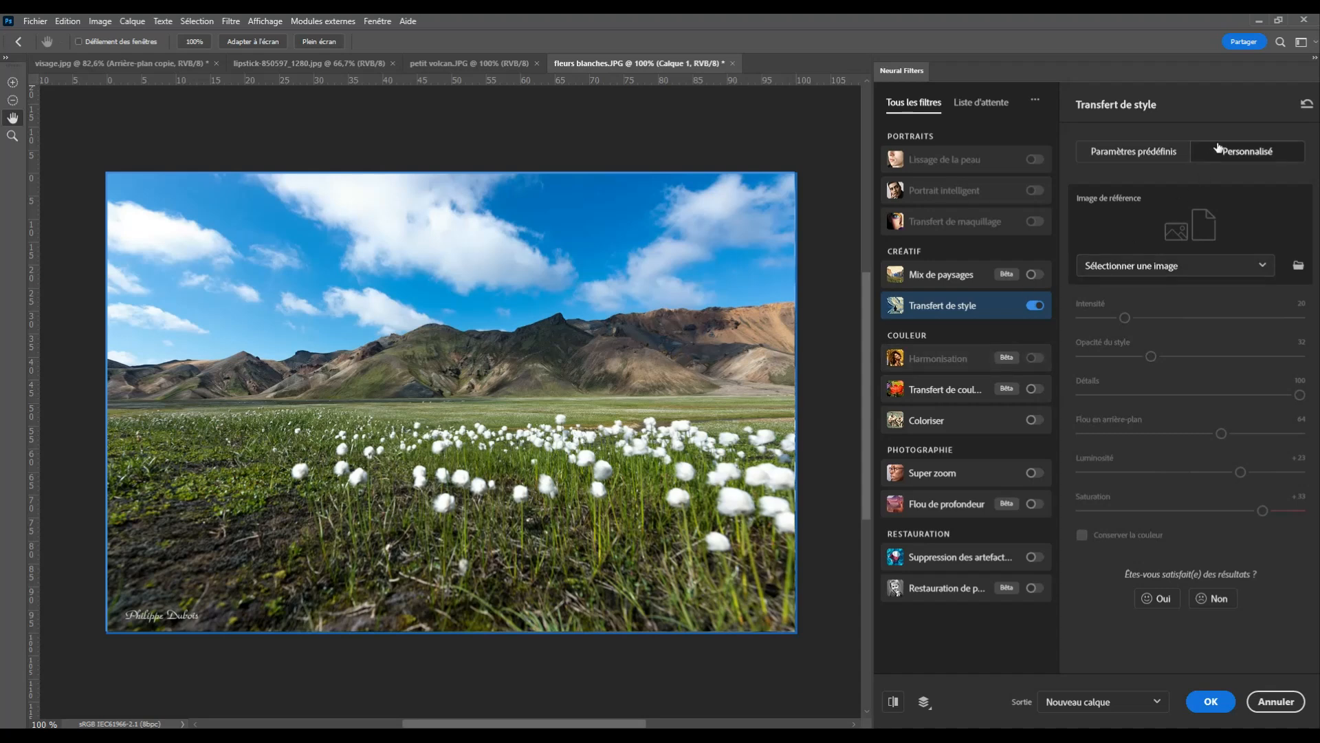
pyautogui.click(1136, 154)
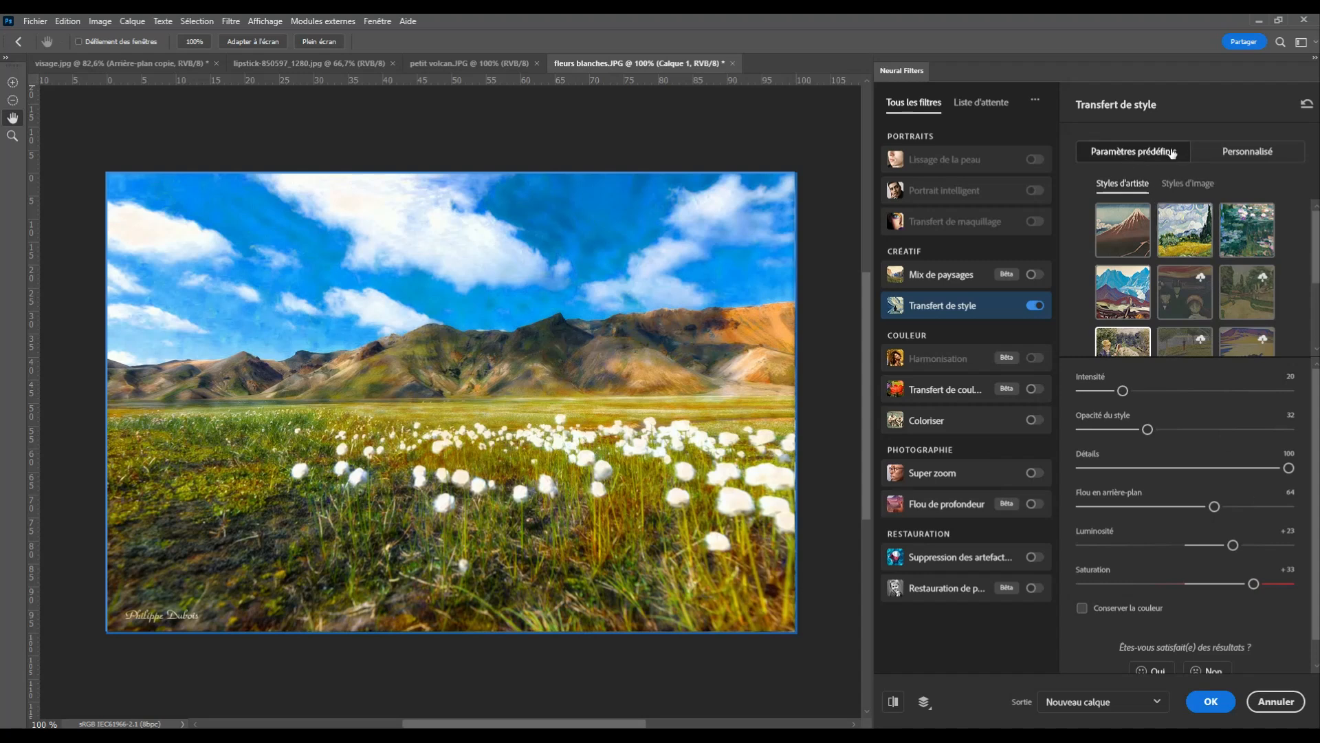
pyautogui.scroll(-1, 1191, 422)
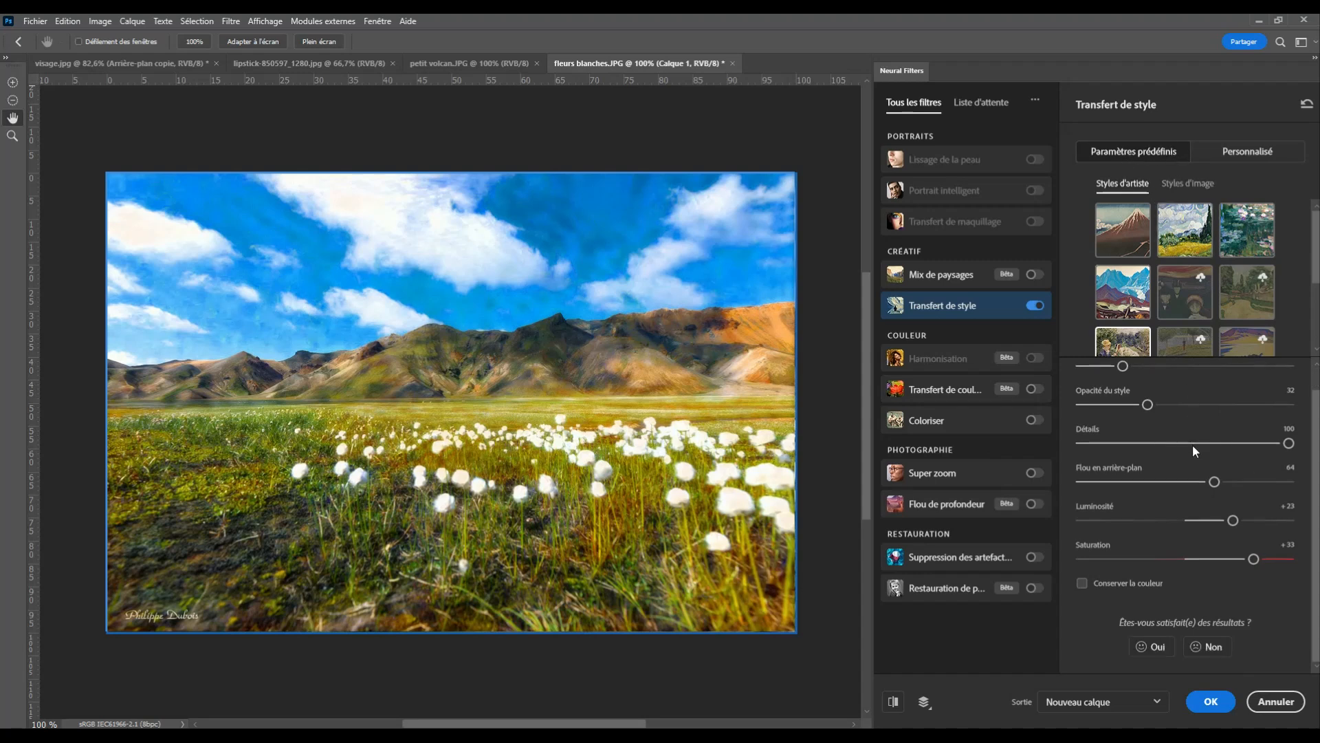
# Output the Transfert de style result to a new layer and compare the photo with that layer hidden and shown.
pyautogui.click(1217, 701)
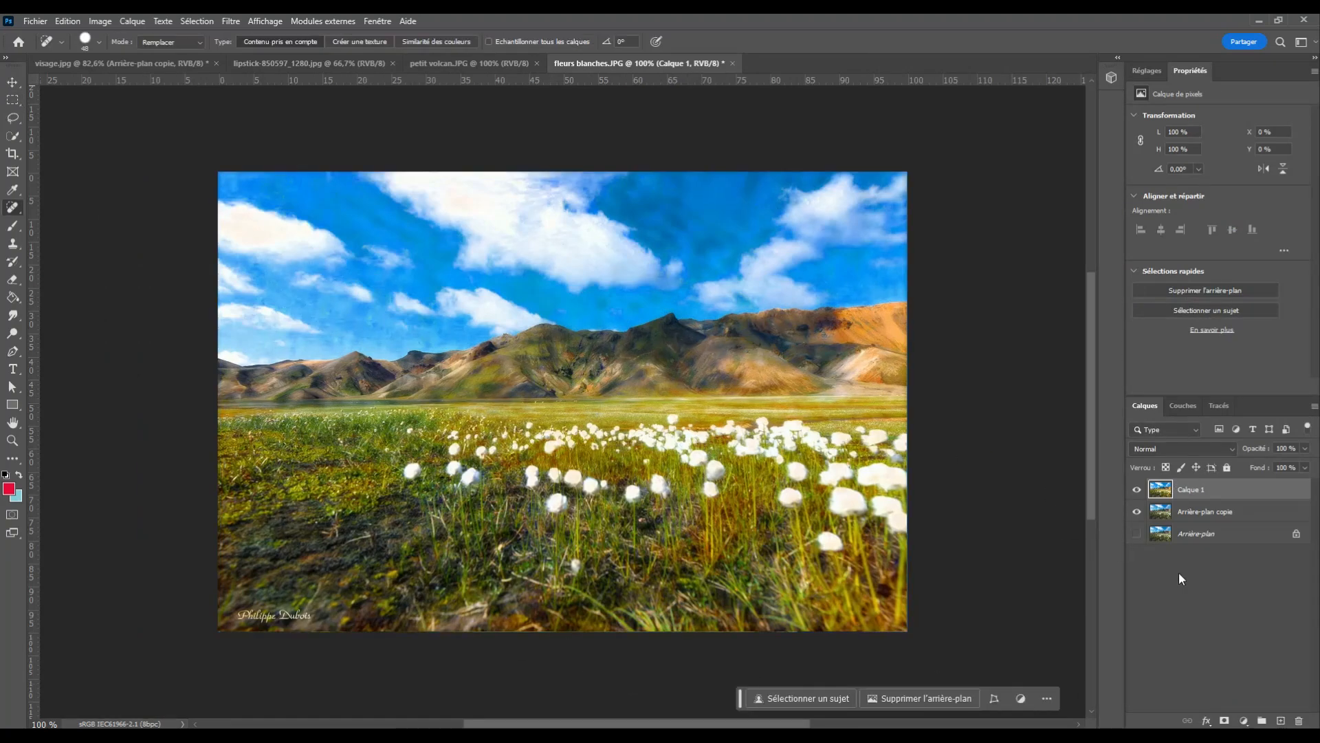
pyautogui.click(1137, 489)
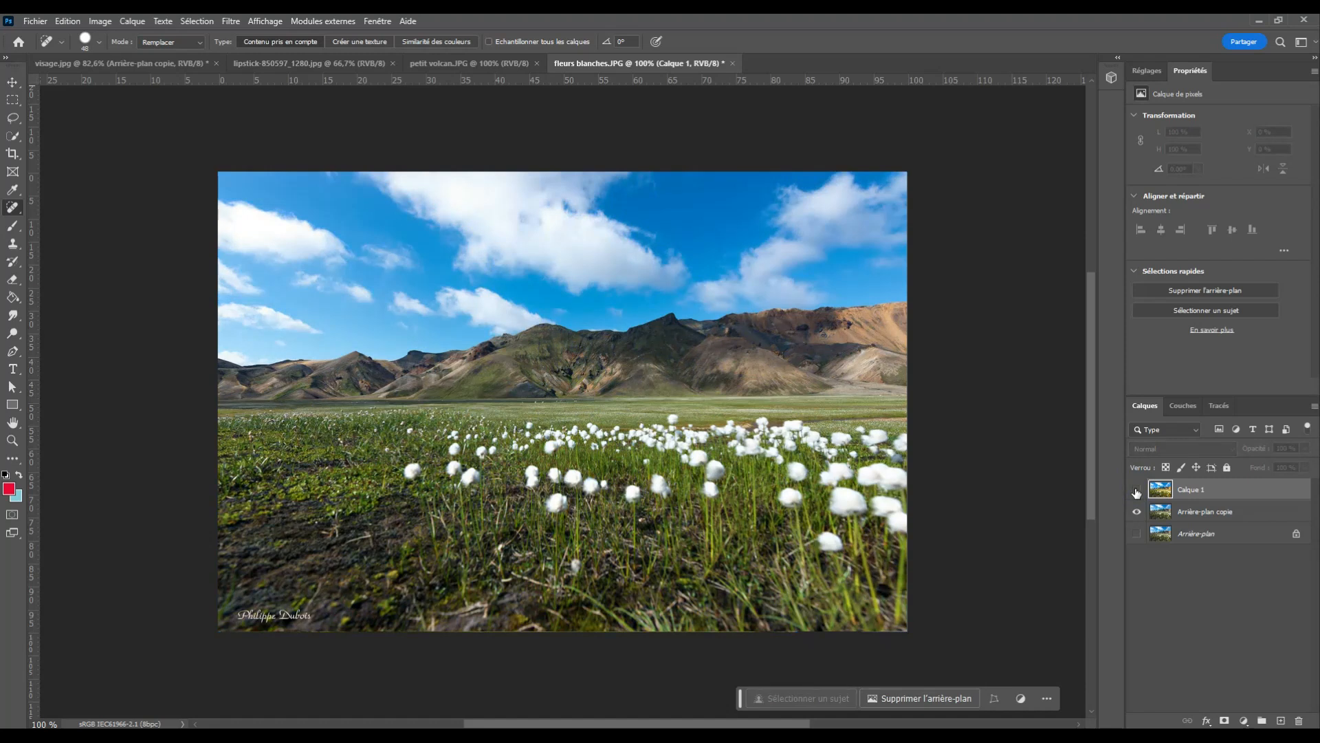
pyautogui.click(1137, 489)
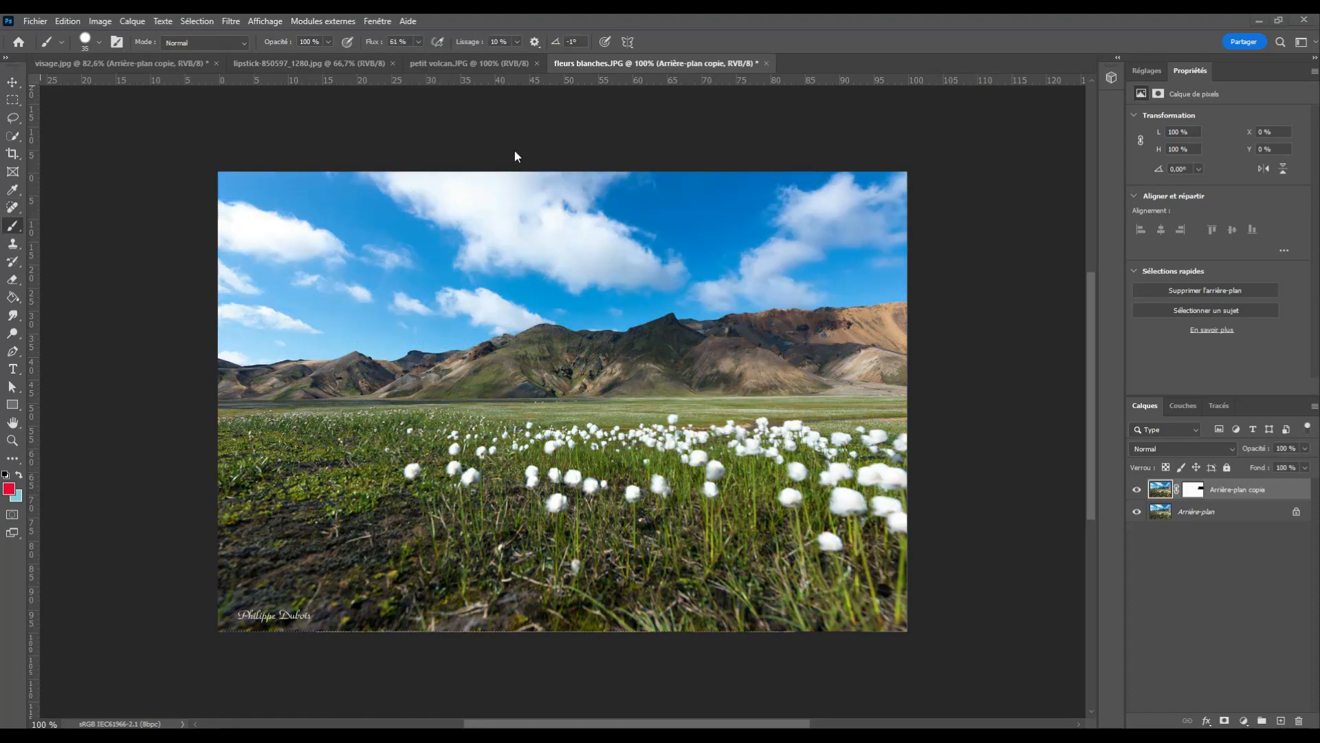
# Open Neural Filters on the white flowers photo, examine the Harmonisation filter's requirements, and cancel.
pyautogui.click(230, 21)
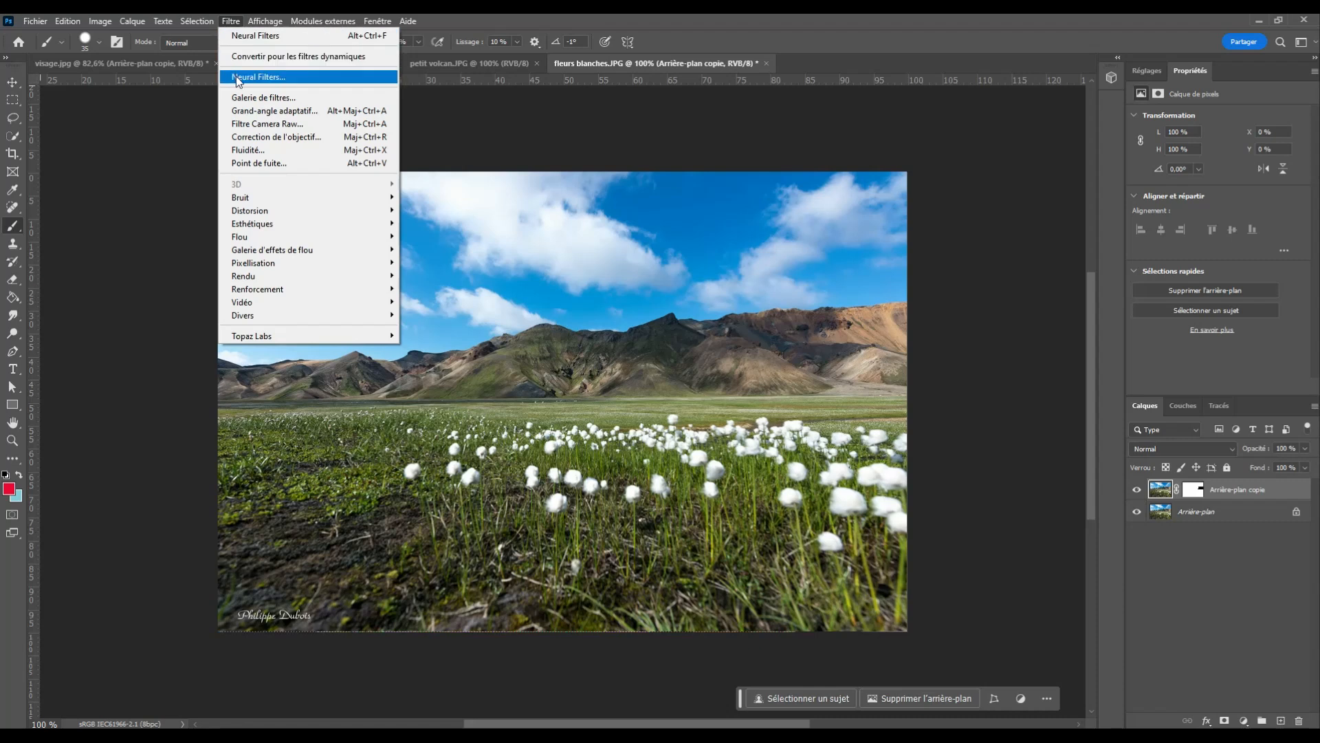
pyautogui.click(305, 78)
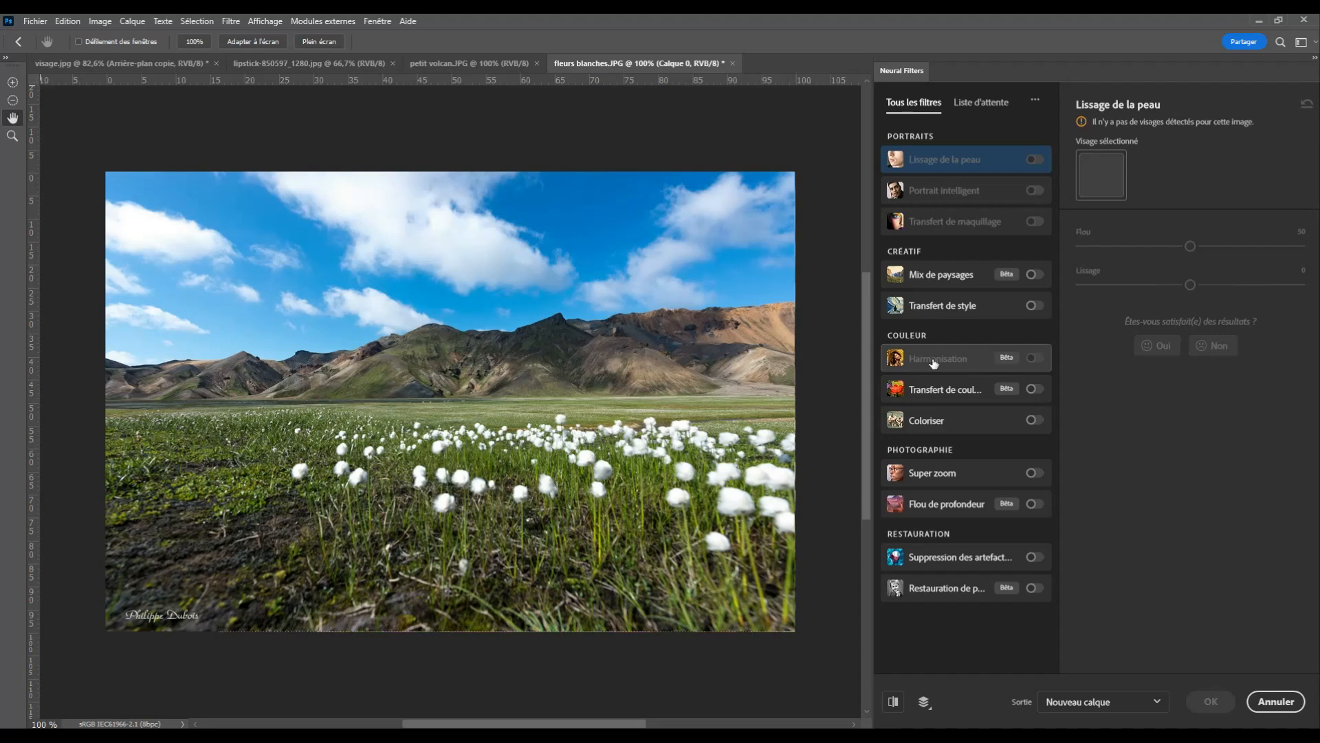
pyautogui.moveTo(955, 358)
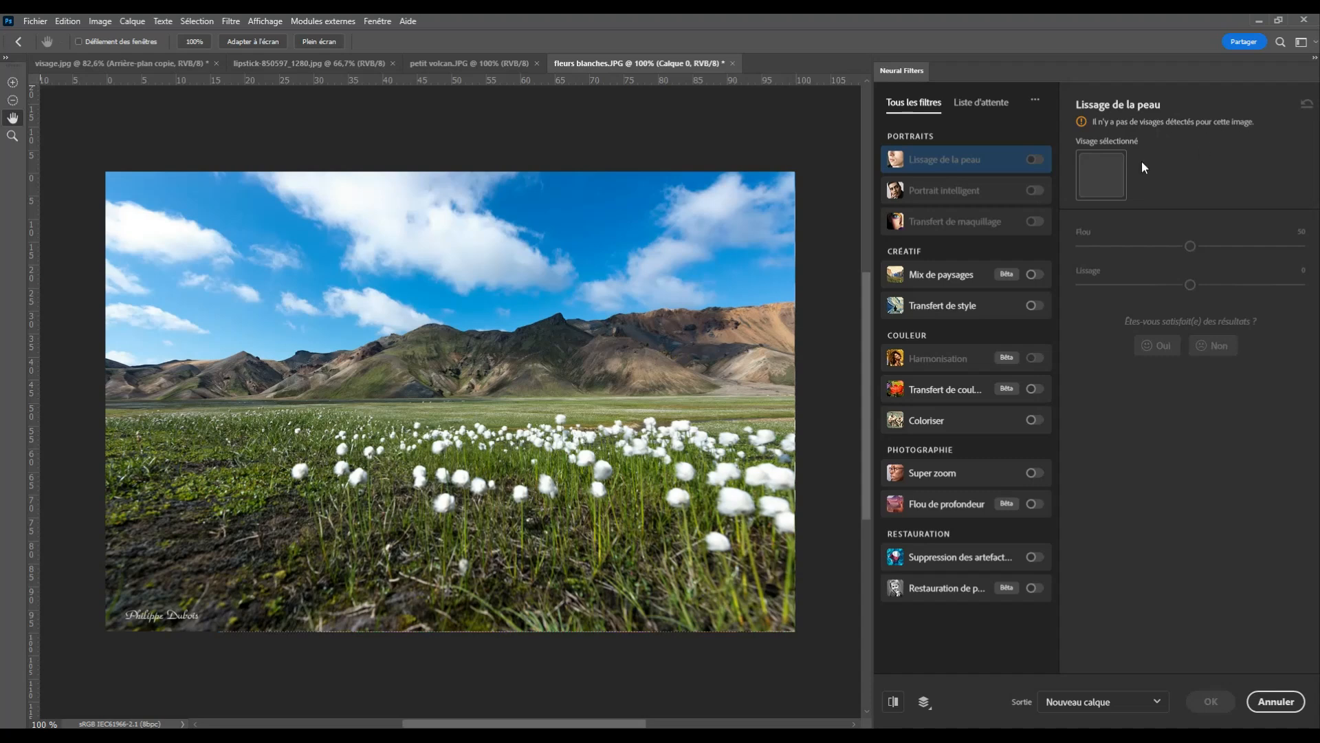
pyautogui.click(940, 359)
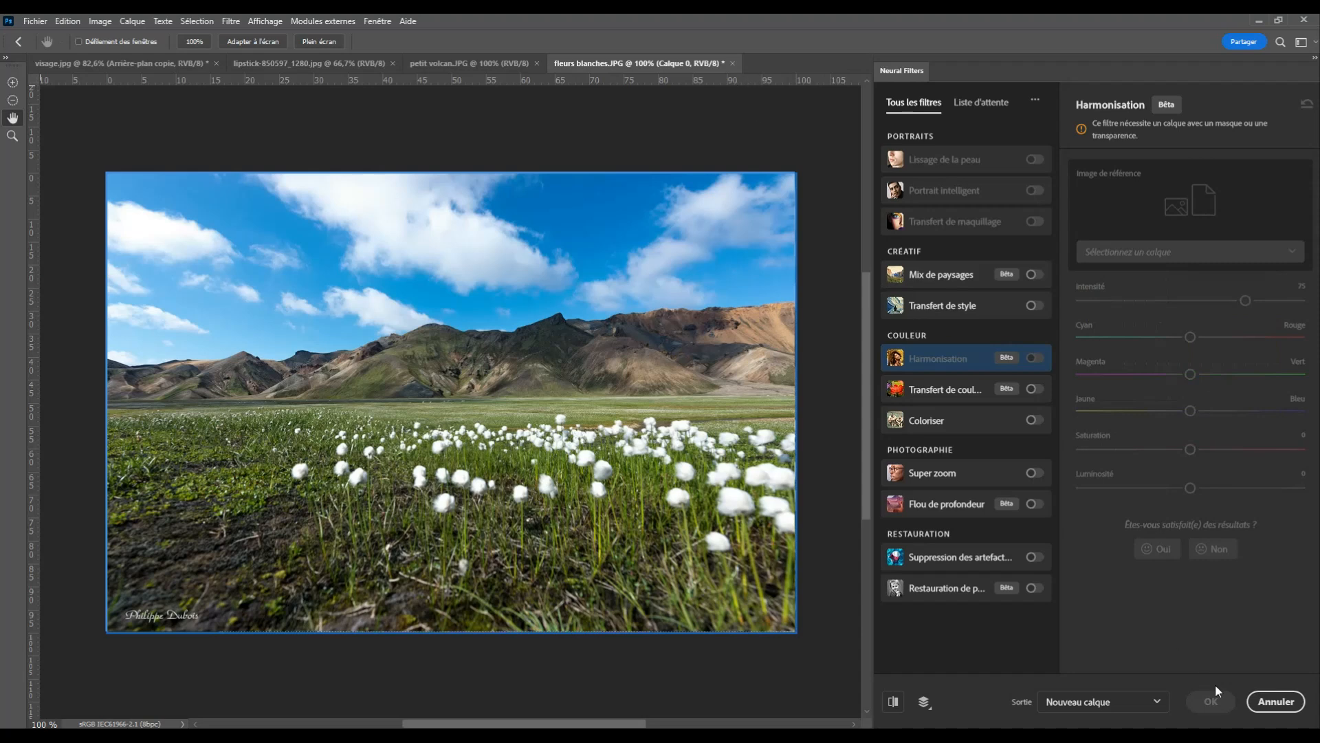
pyautogui.click(1276, 702)
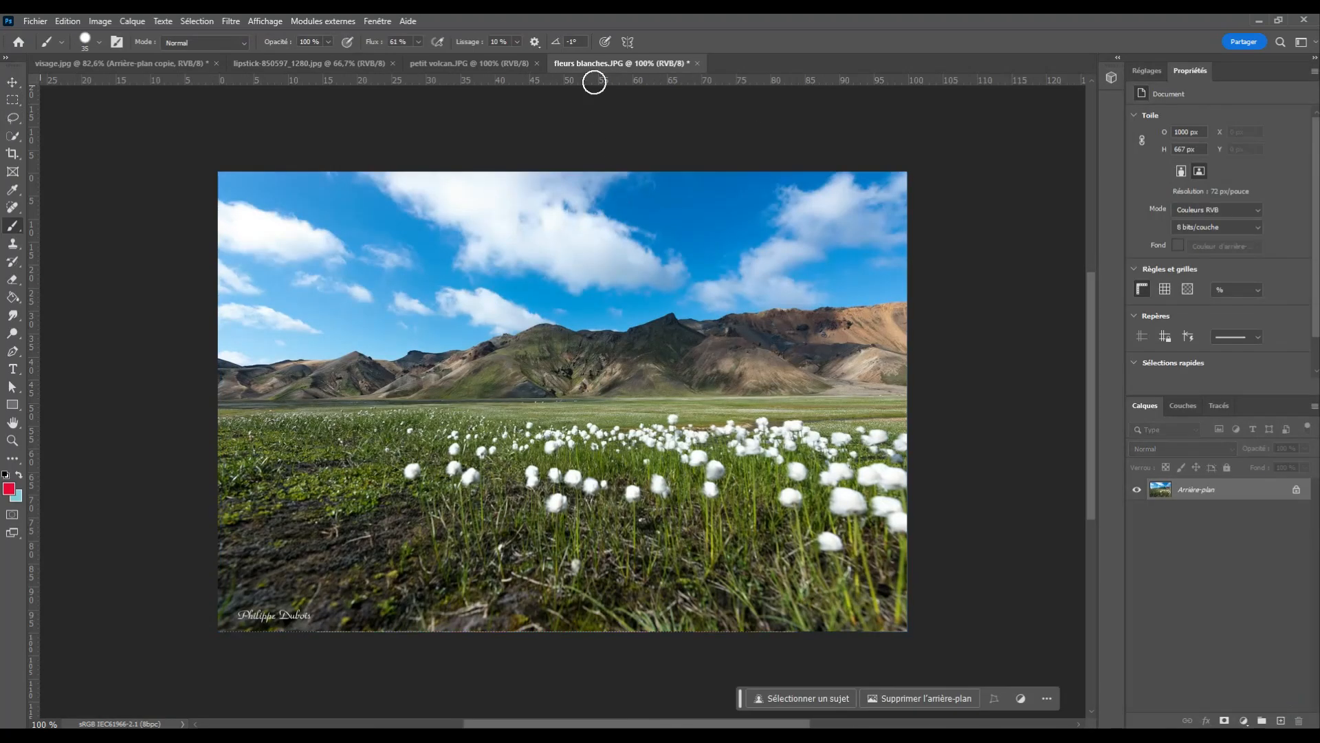
# Switch to visage.jpg, check the availability of Harmonisation in Neural Filters, and close the filters without applying anything.
pyautogui.click(172, 62)
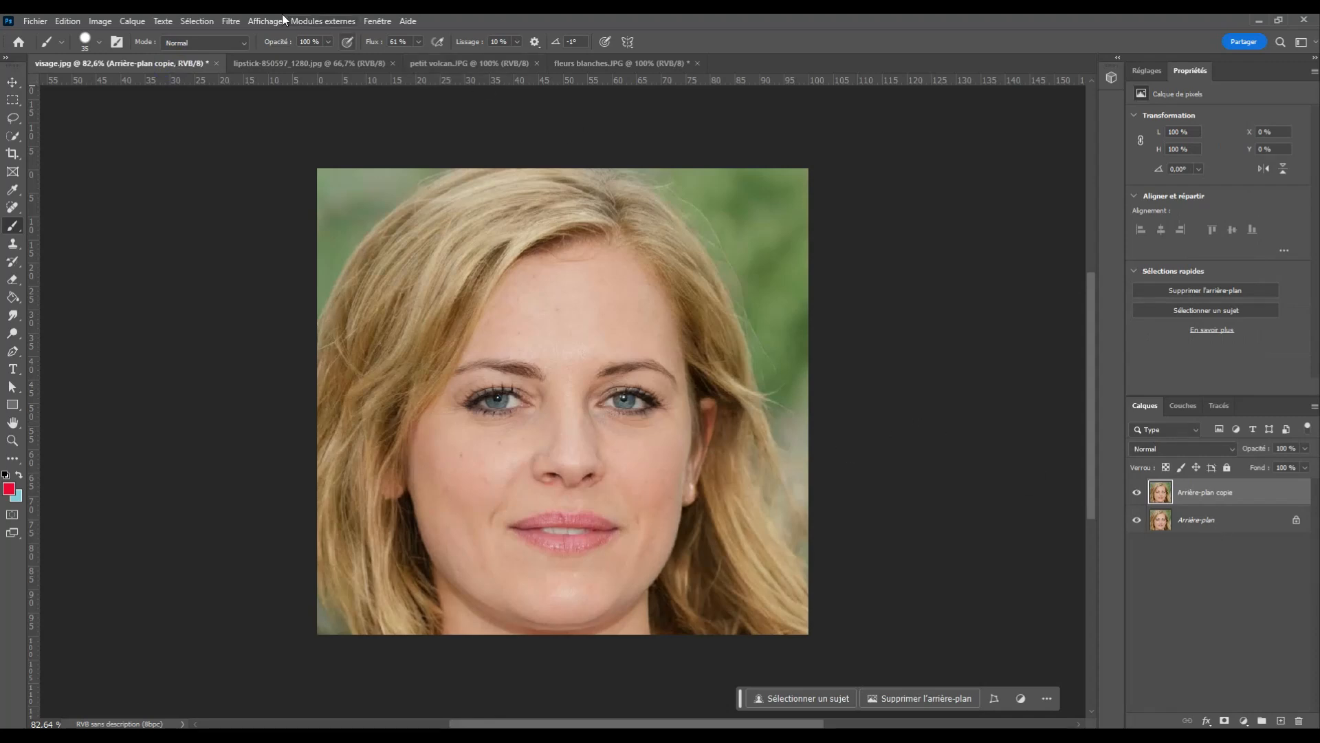
pyautogui.click(205, 22)
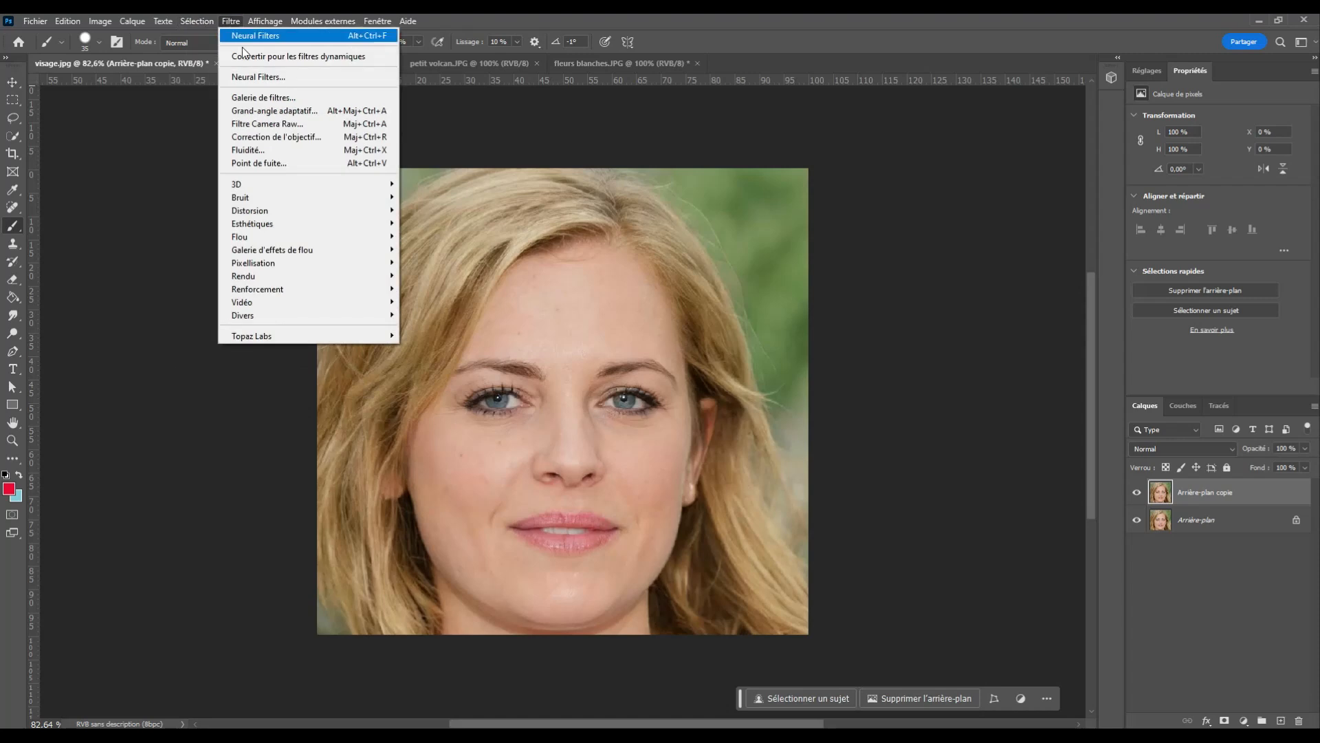
pyautogui.click(258, 73)
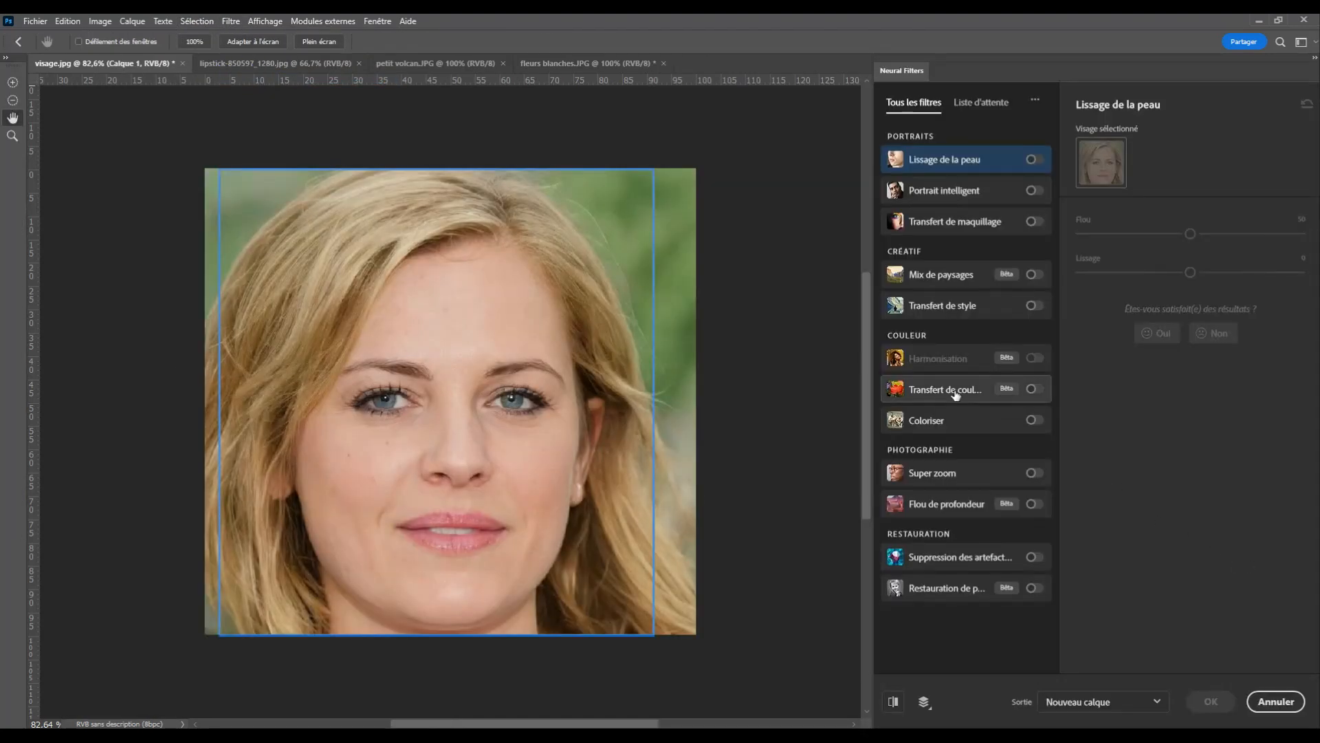
pyautogui.click(931, 358)
pyautogui.moveTo(904, 362)
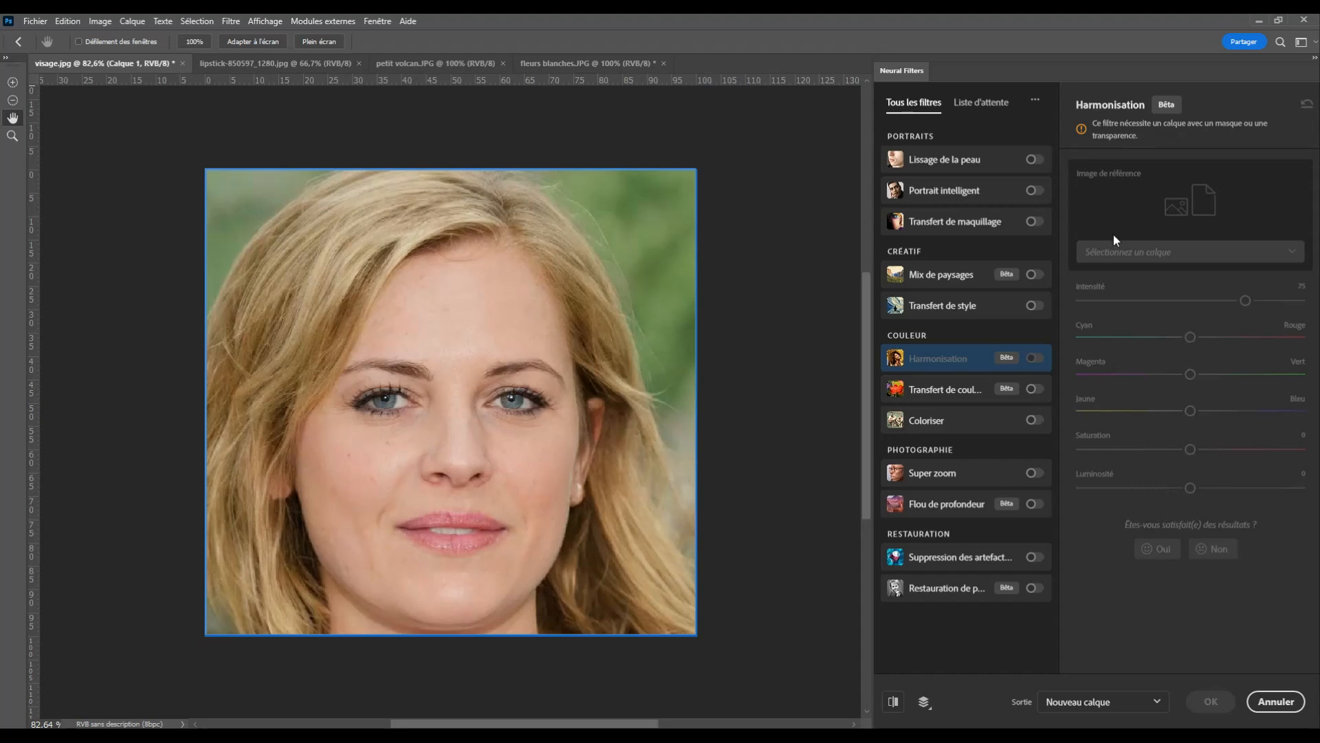
pyautogui.click(1276, 702)
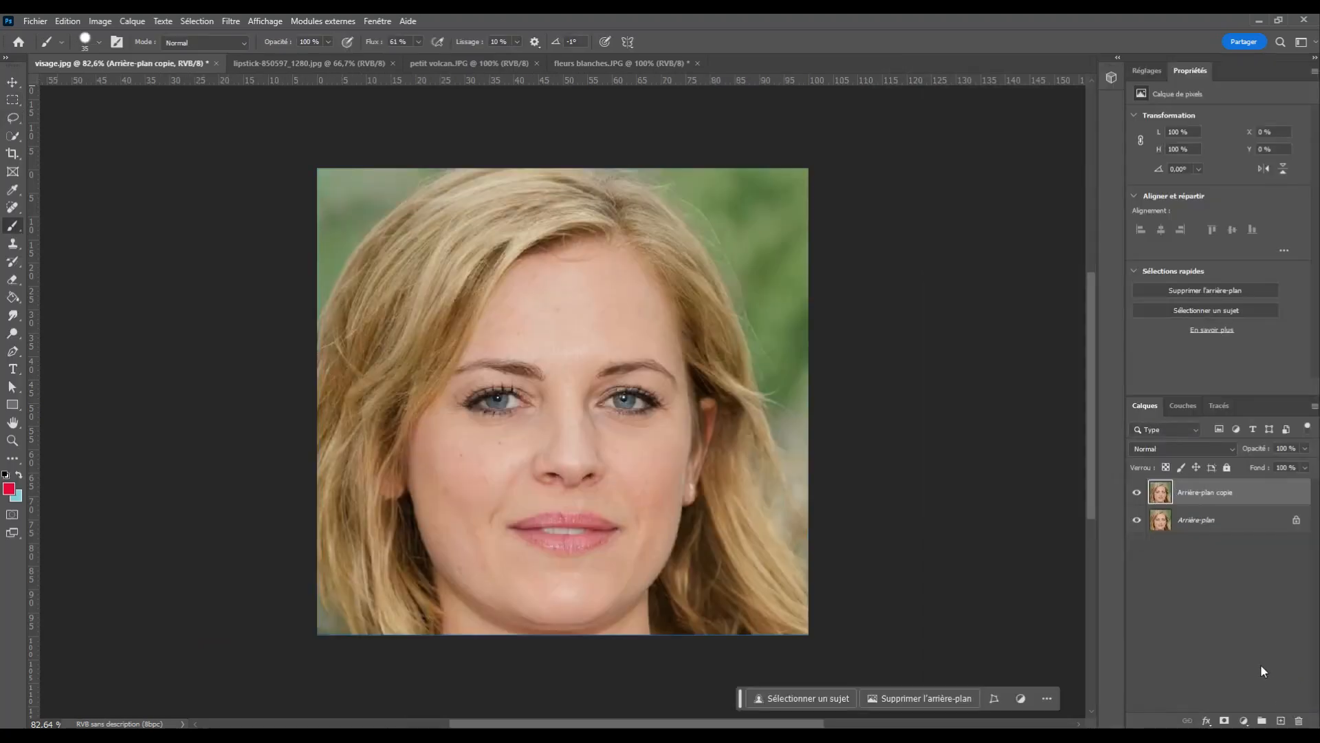
# Add a layer mask to Arrière-plan copie and open Neural Filters on the layer's image instead of its mask.
pyautogui.click(1224, 720)
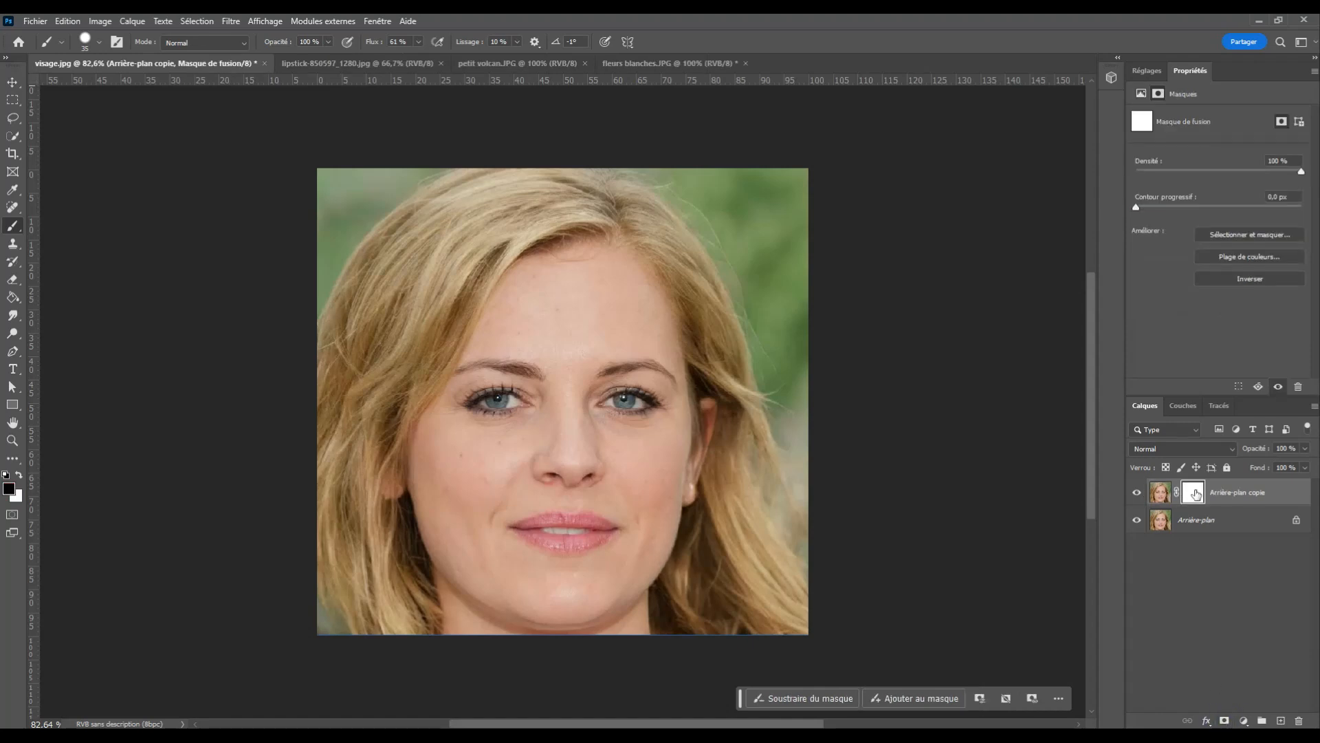
pyautogui.click(229, 22)
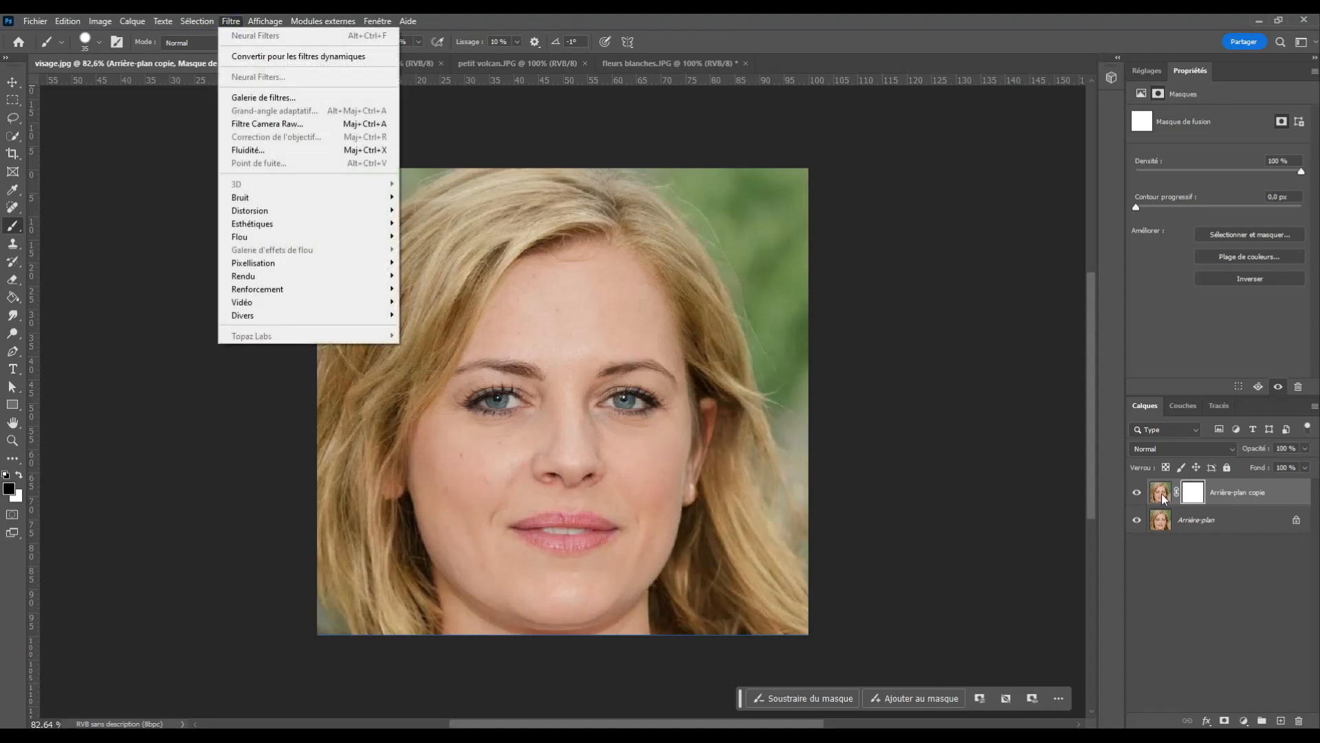
pyautogui.click(1161, 493)
pyautogui.click(224, 22)
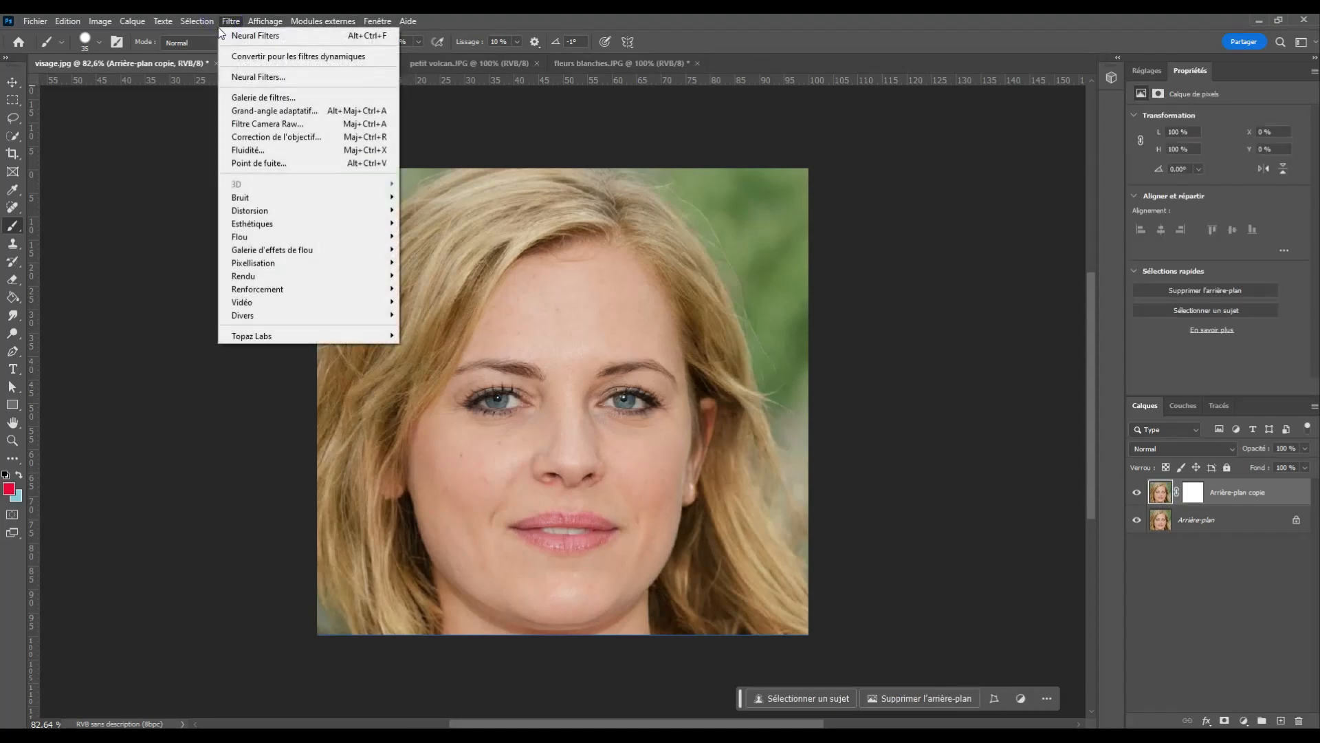
pyautogui.click(254, 74)
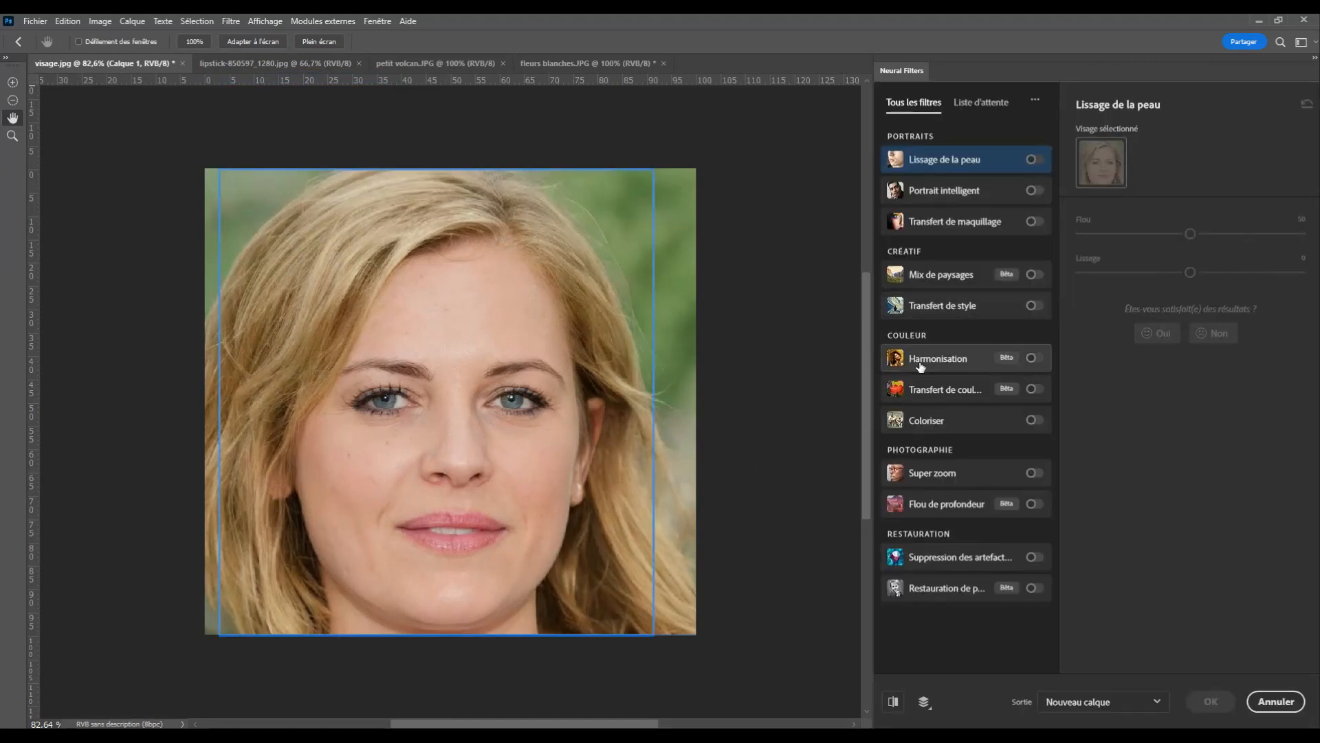
# Enable Harmonisation and open the list of layers available as the reference image.
pyautogui.click(949, 359)
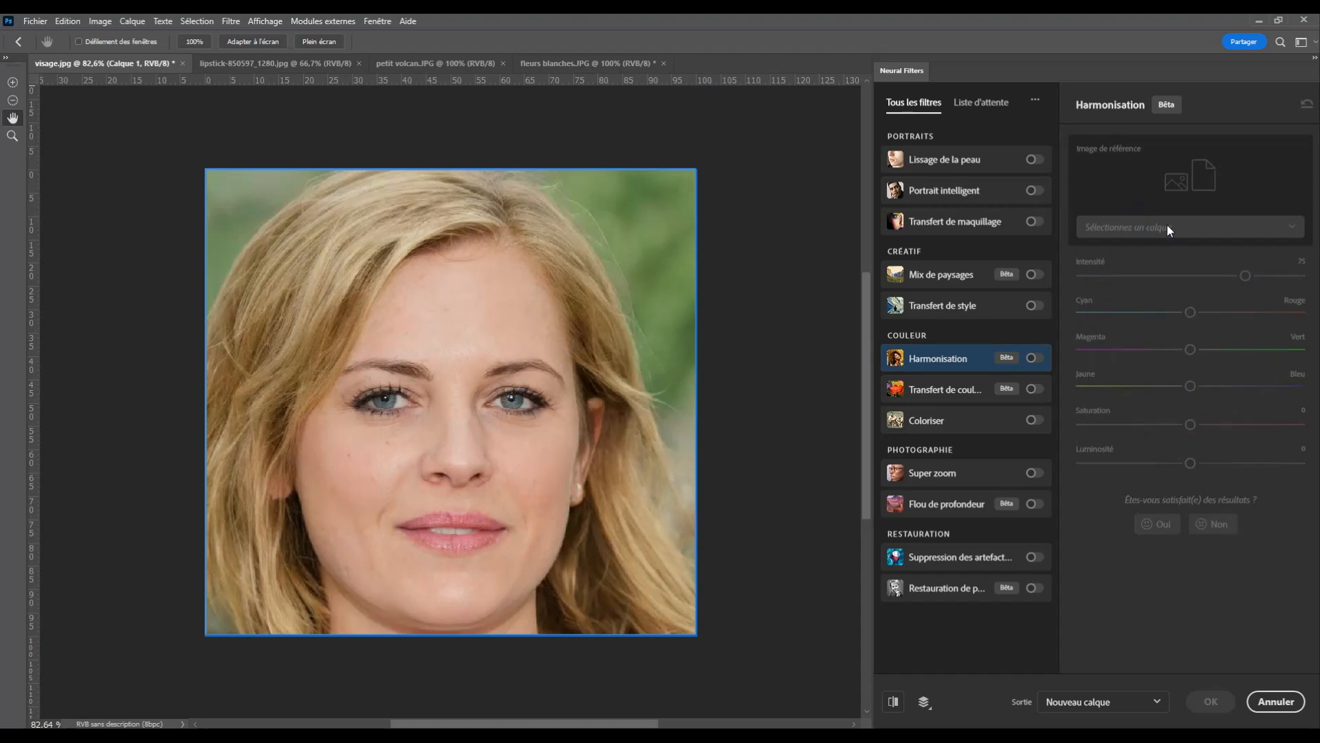
pyautogui.click(1035, 358)
pyautogui.click(1234, 227)
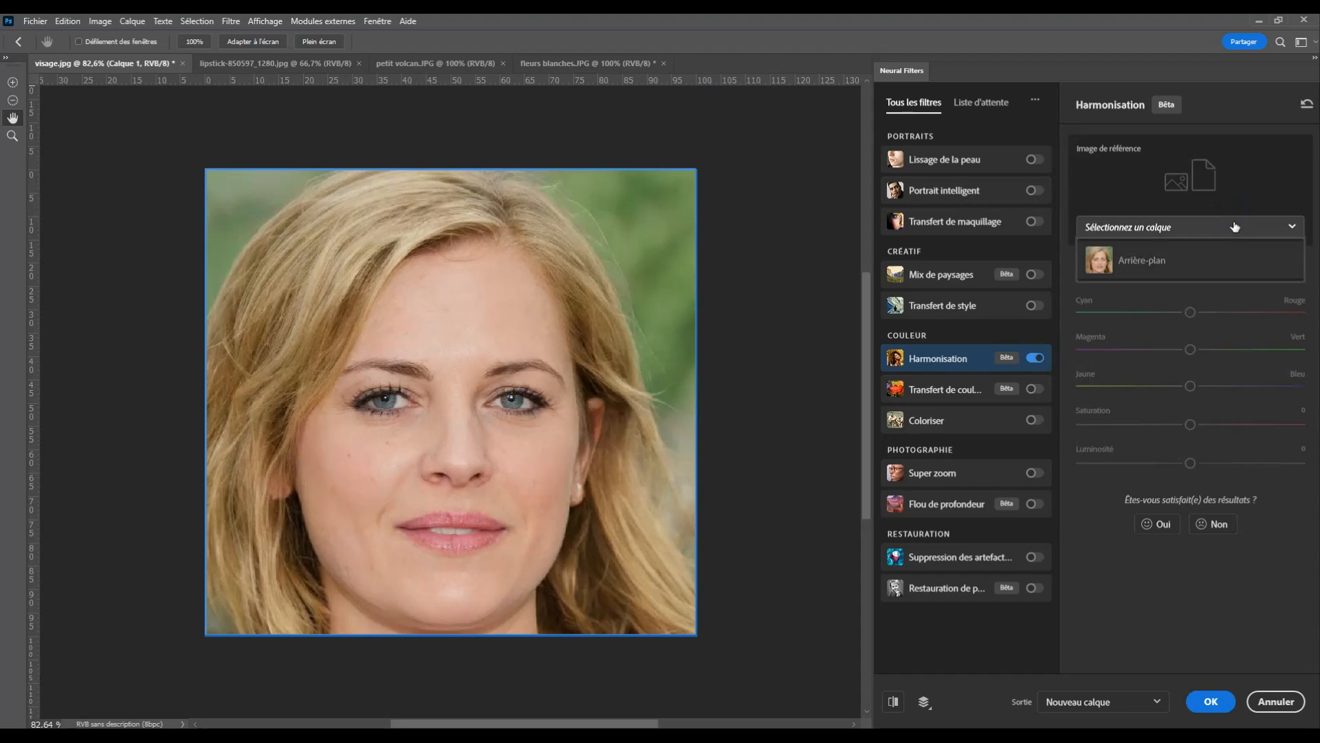
# Harmonise the portrait layer using Arrière-plan as the reference image, with Intensité at 15.
pyautogui.click(1146, 263)
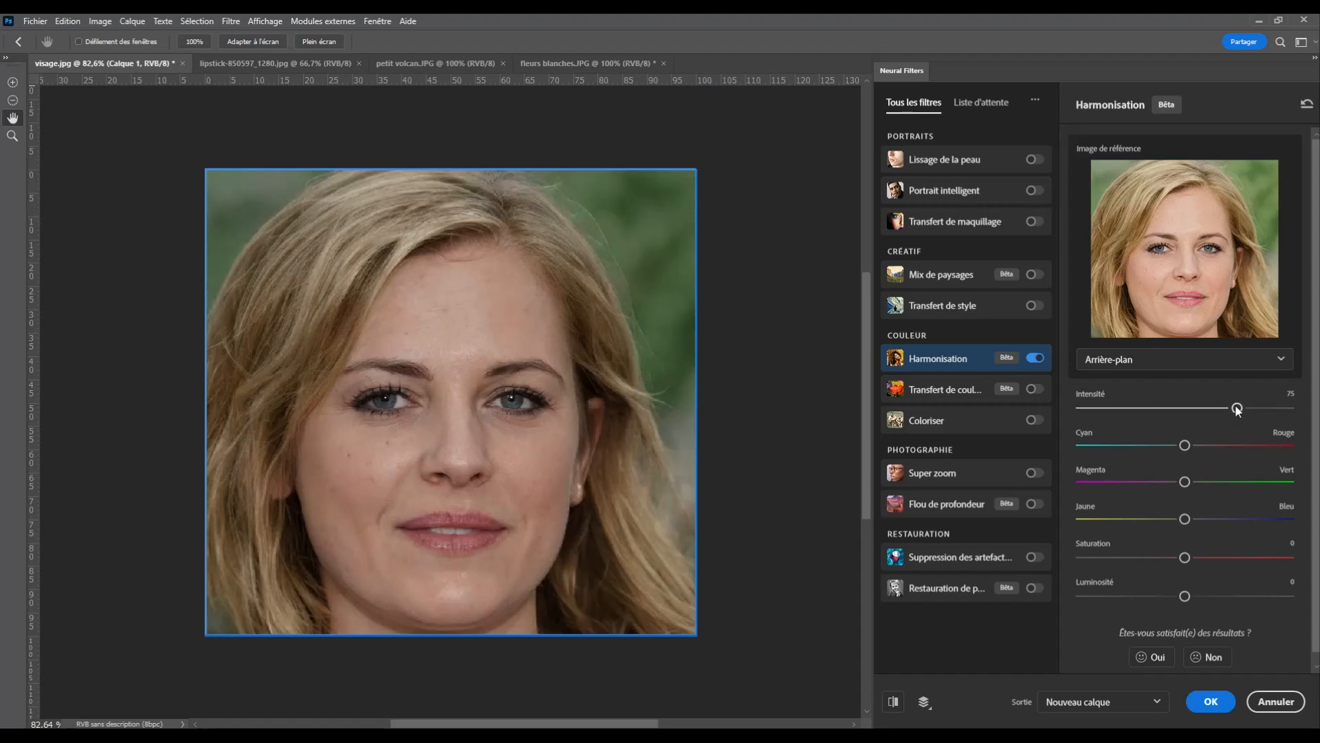
pyautogui.moveTo(1237, 409); pyautogui.dragTo(1116, 409)
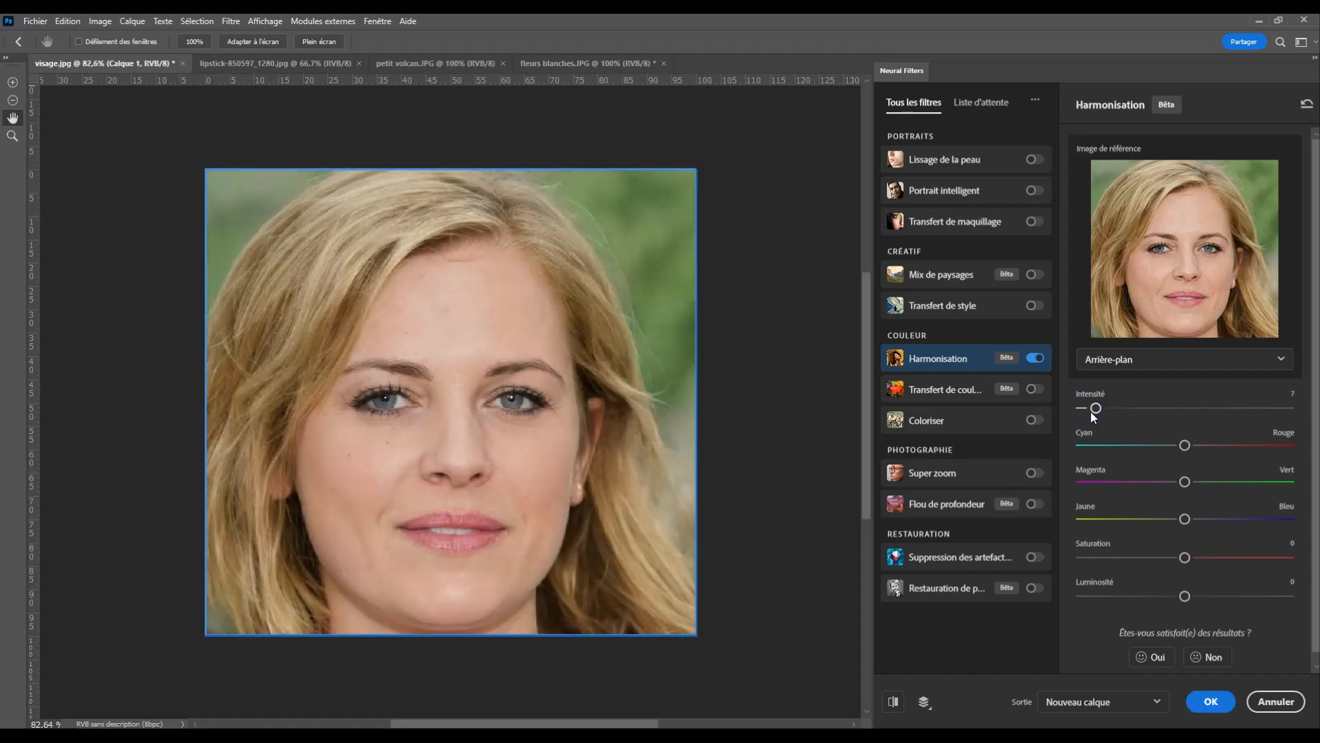
pyautogui.moveTo(1094, 410); pyautogui.dragTo(1268, 418)
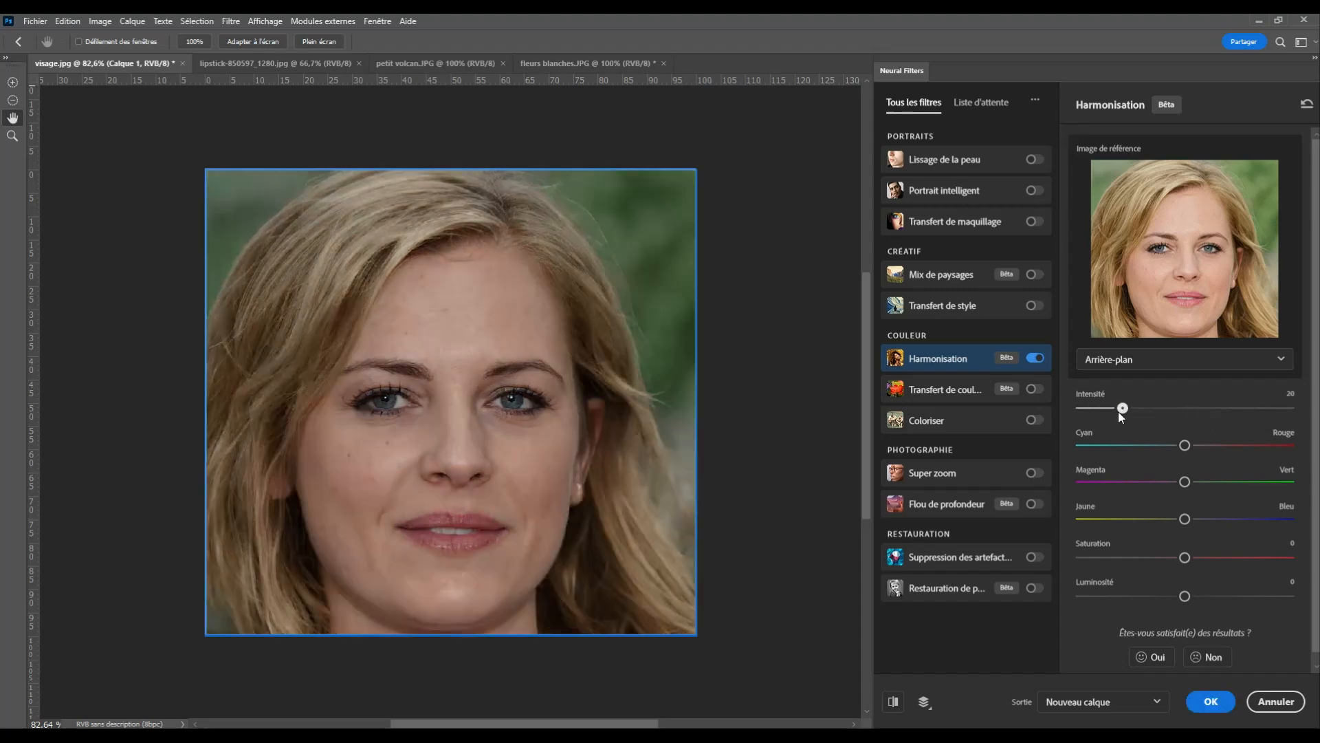
pyautogui.moveTo(1110, 411); pyautogui.dragTo(1112, 410)
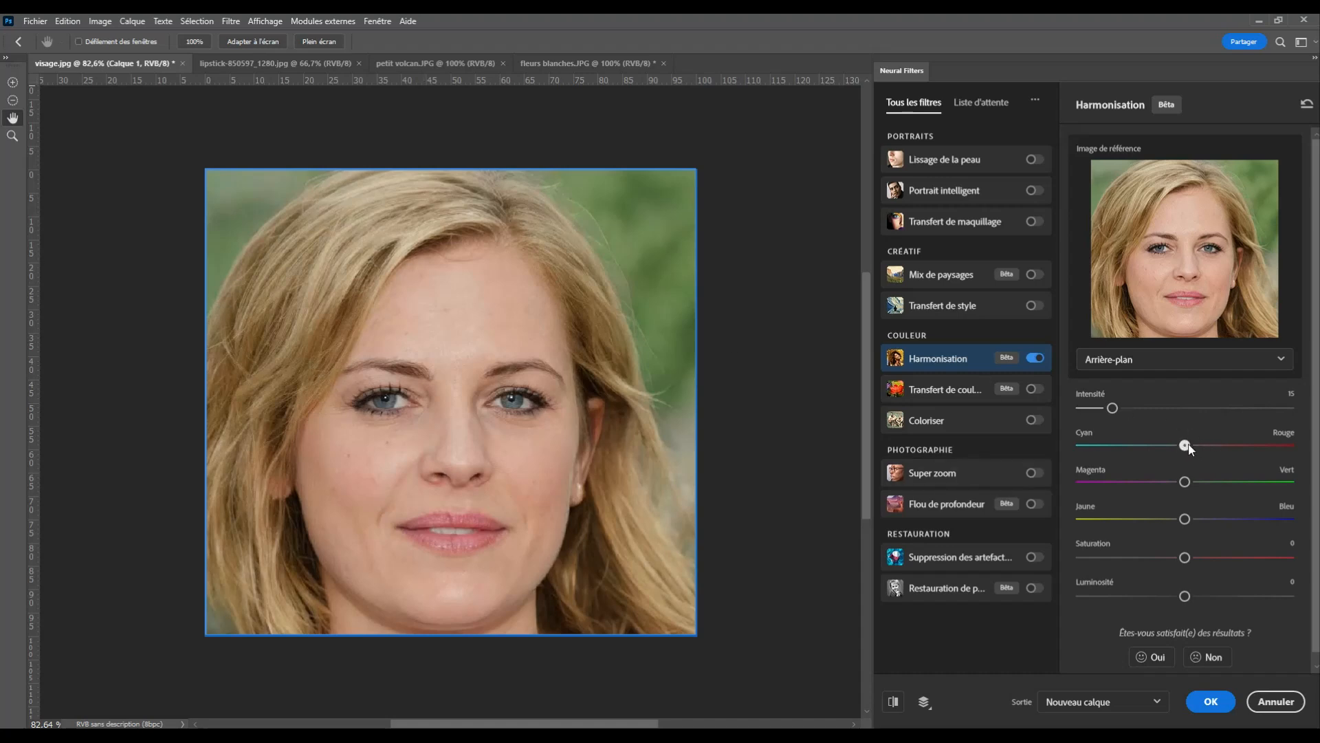
# Shift the harmonisation colours strongly toward red, magenta and blue, and discard the filter.
pyautogui.moveTo(1241, 447); pyautogui.dragTo(1257, 447)
pyautogui.moveTo(1108, 483); pyautogui.dragTo(1107, 482)
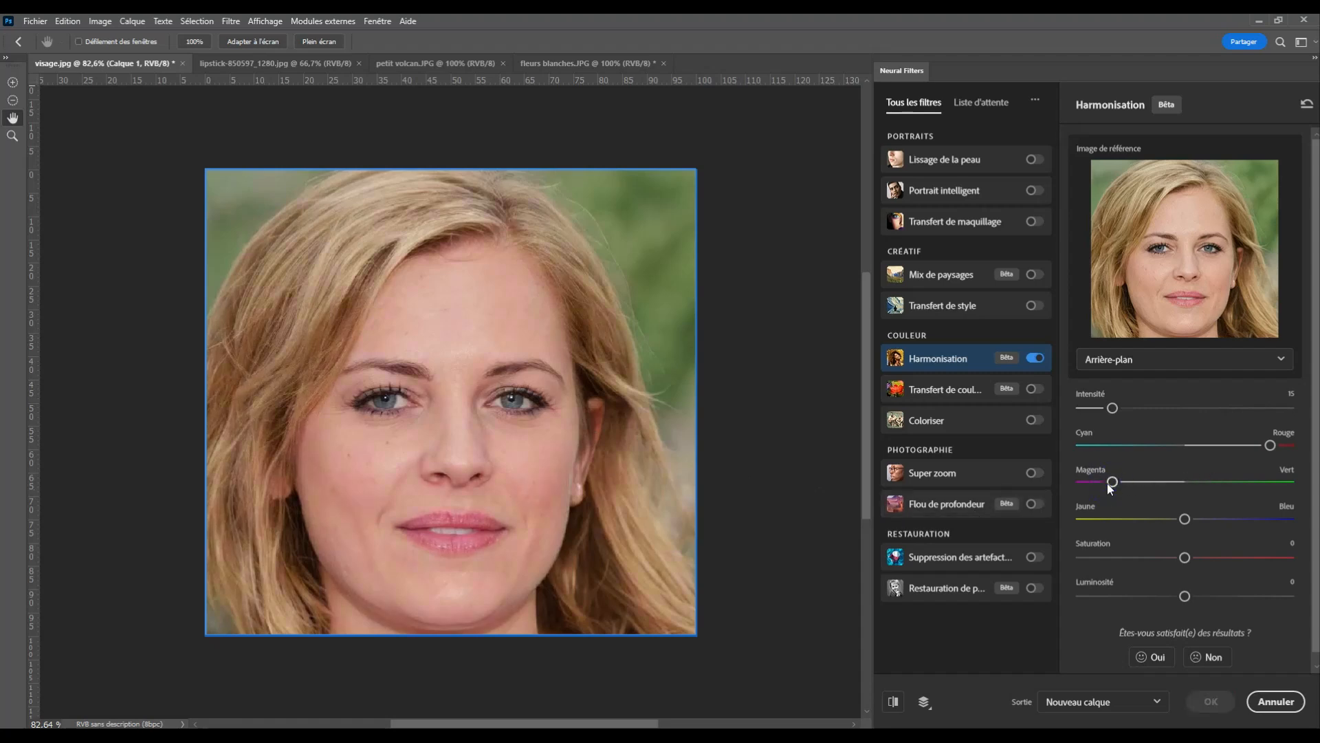
pyautogui.moveTo(1186, 517); pyautogui.dragTo(1264, 517)
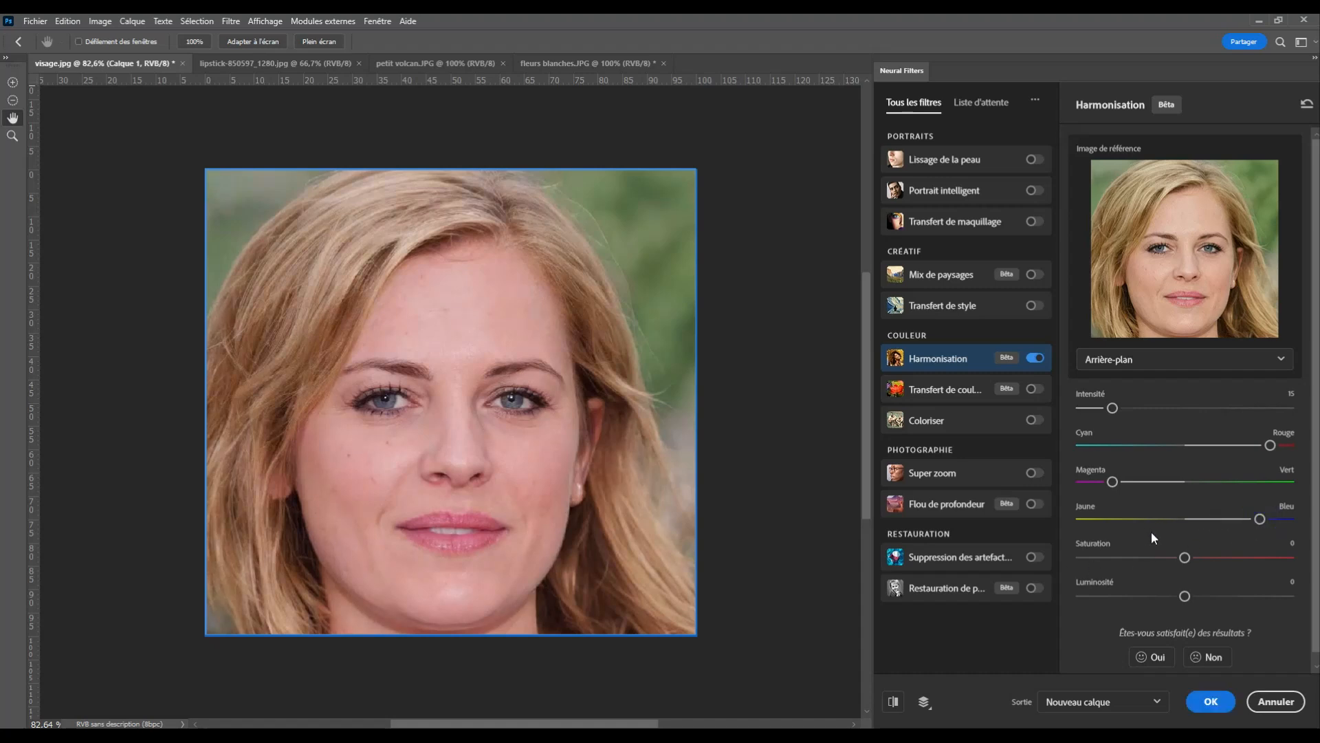
pyautogui.scroll(-1, 1153, 485)
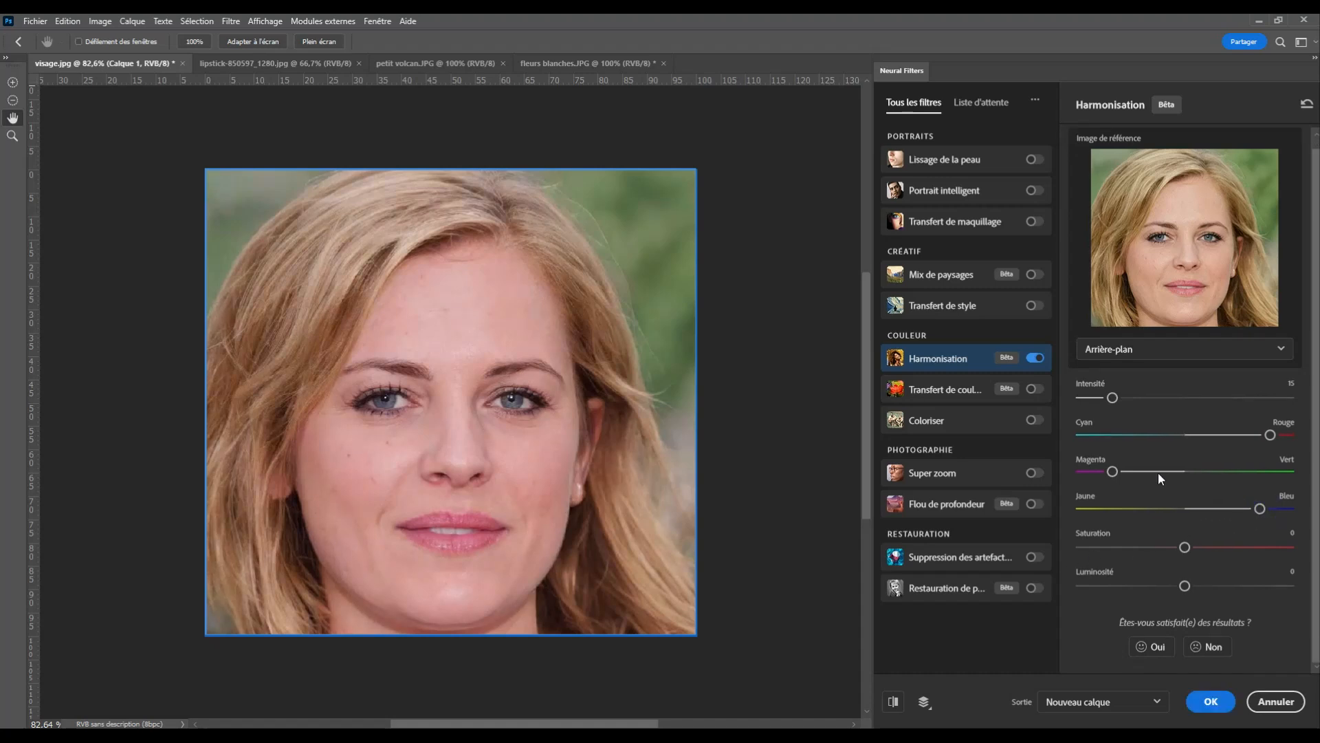
pyautogui.click(1276, 701)
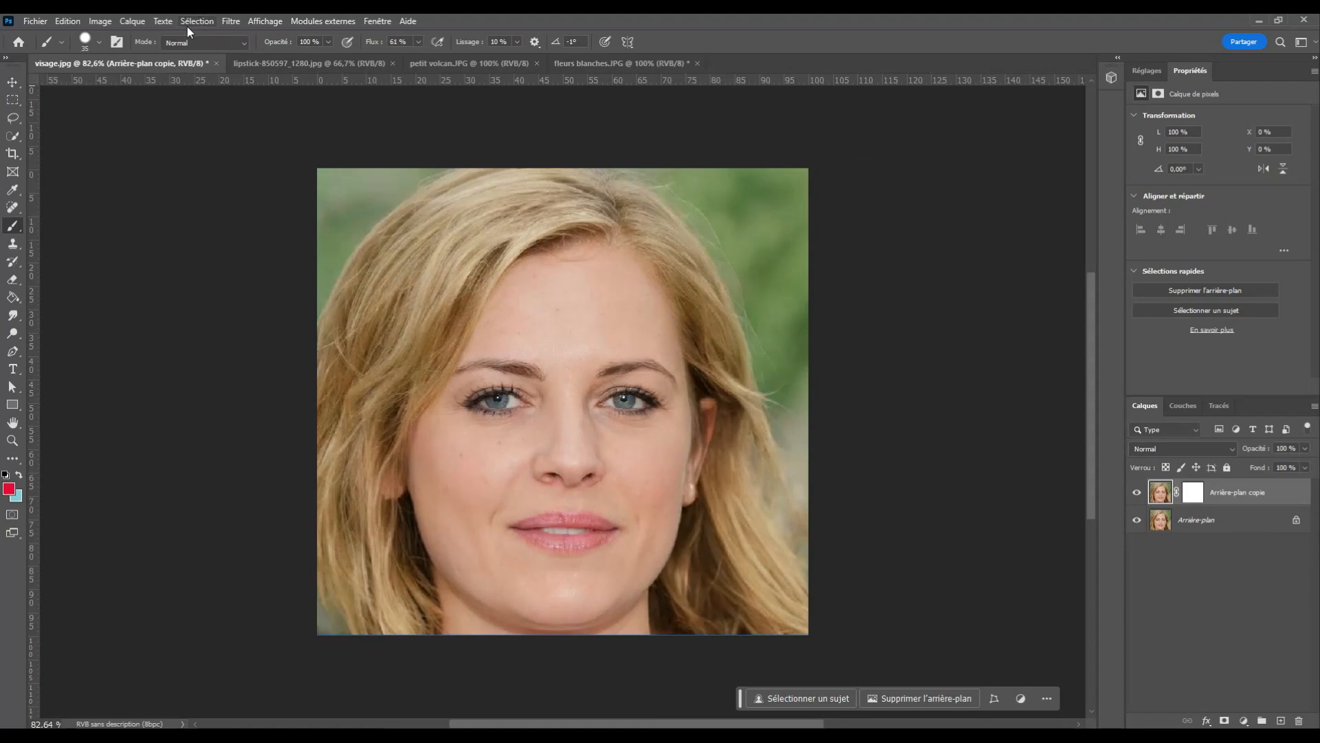
# Remove the layer mask from Arrière-plan copie, applying it to the layer.
pyautogui.click(1193, 491)
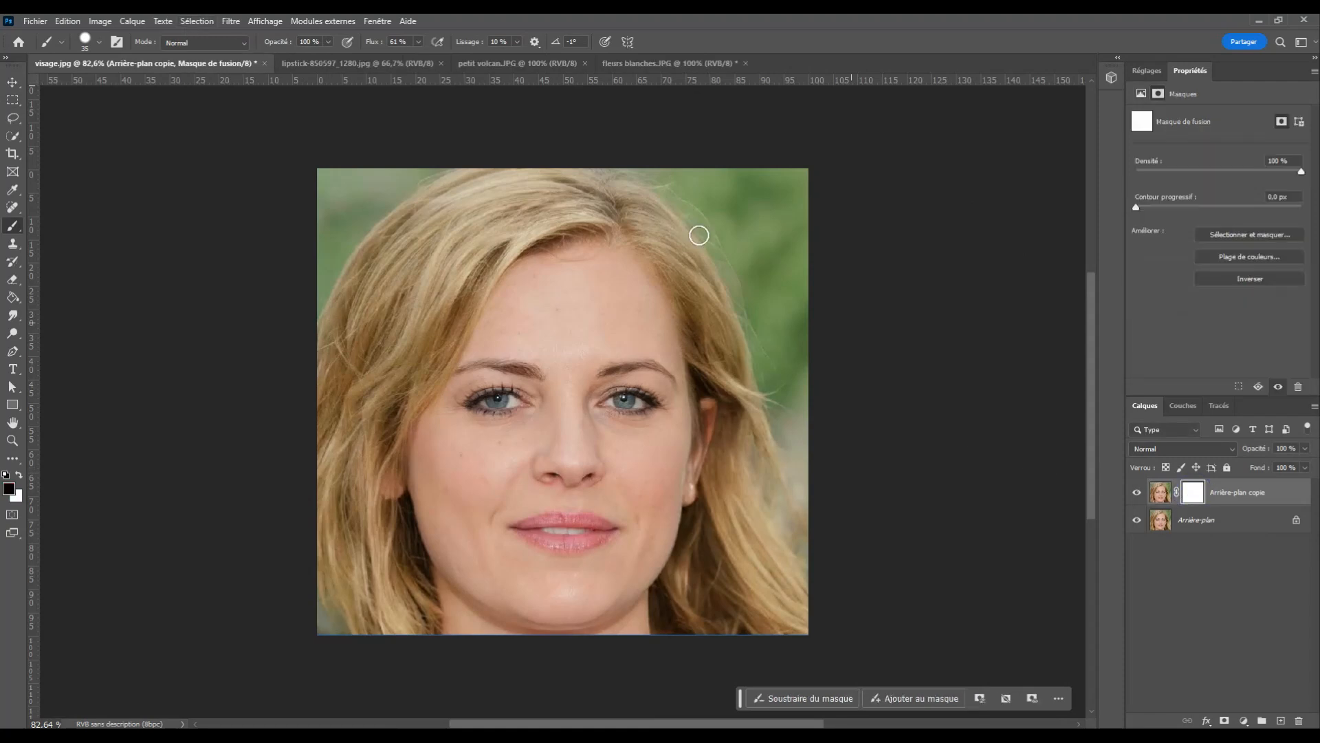
pyautogui.moveTo(1193, 492); pyautogui.dragTo(1297, 717)
pyautogui.click(602, 284)
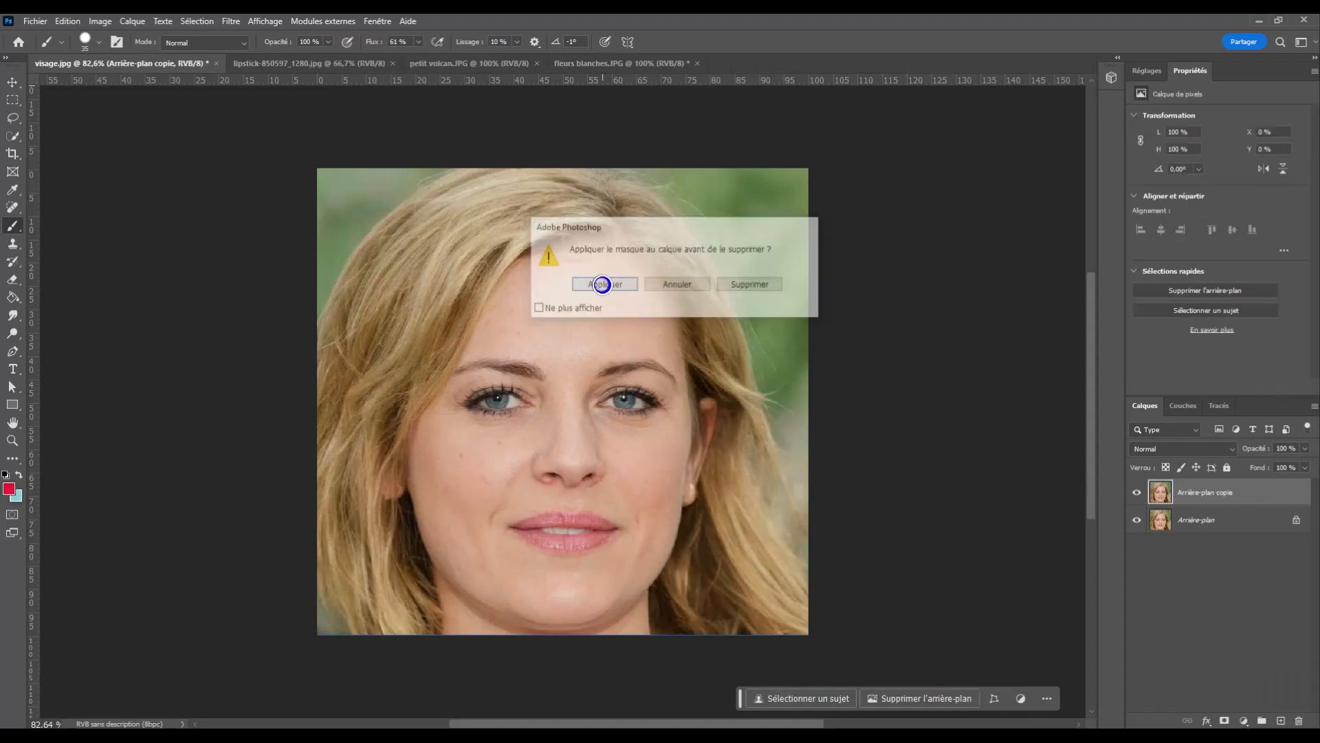
# Open the Neural Filters for the Arrière-plan copie layer and enable Transfert de couleur.
pyautogui.click(225, 21)
pyautogui.click(254, 77)
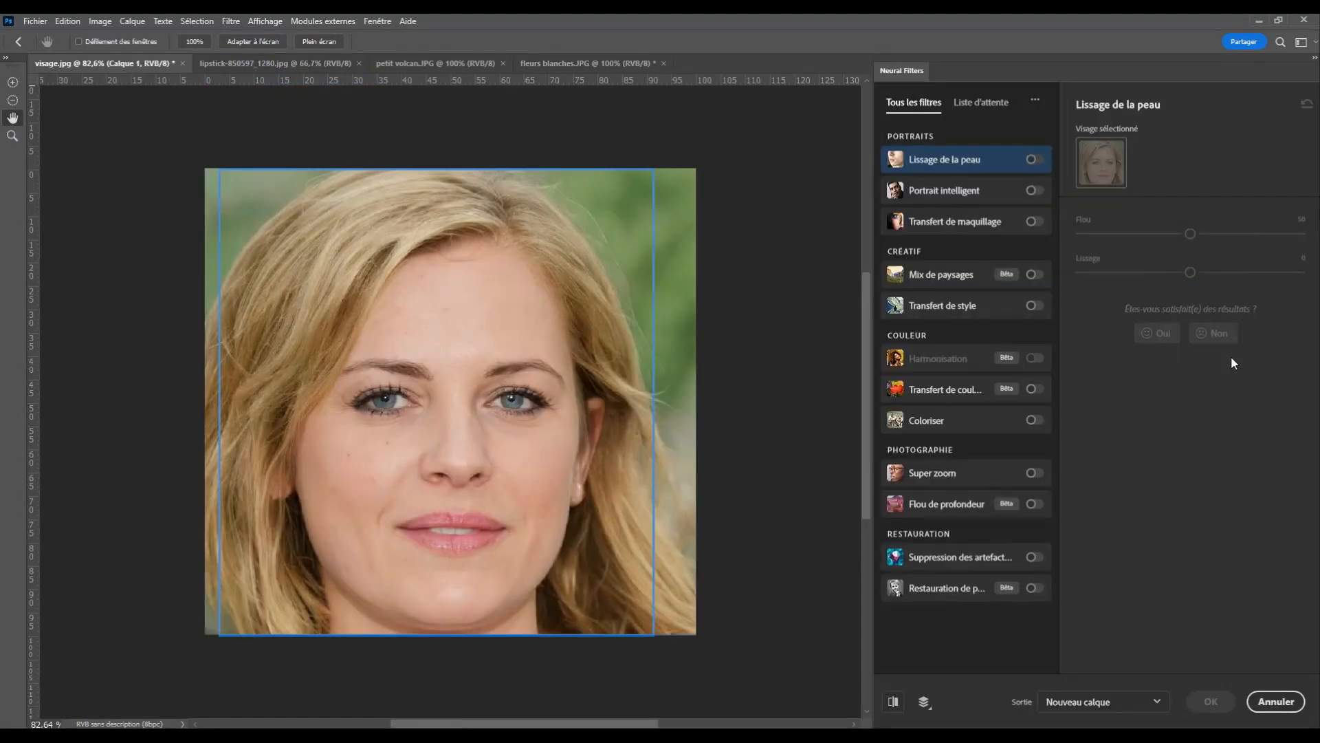
pyautogui.click(935, 390)
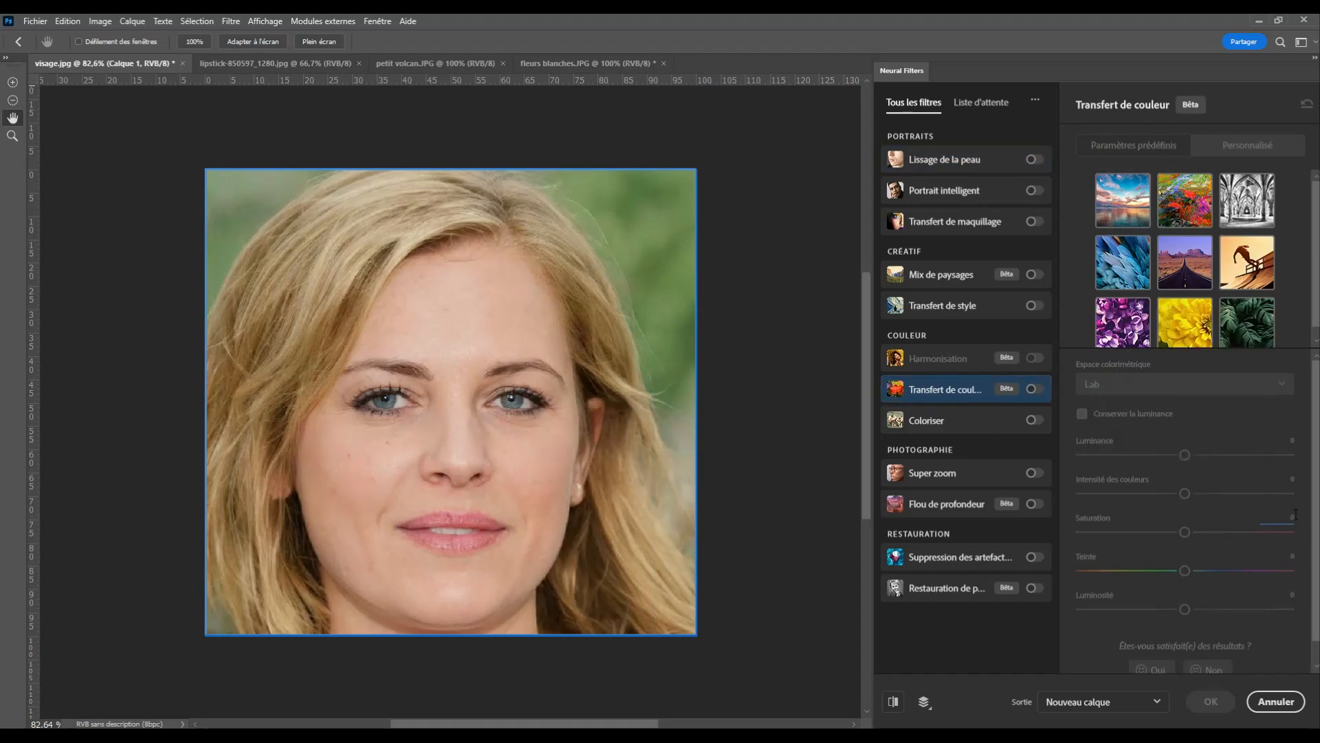
pyautogui.click(1037, 389)
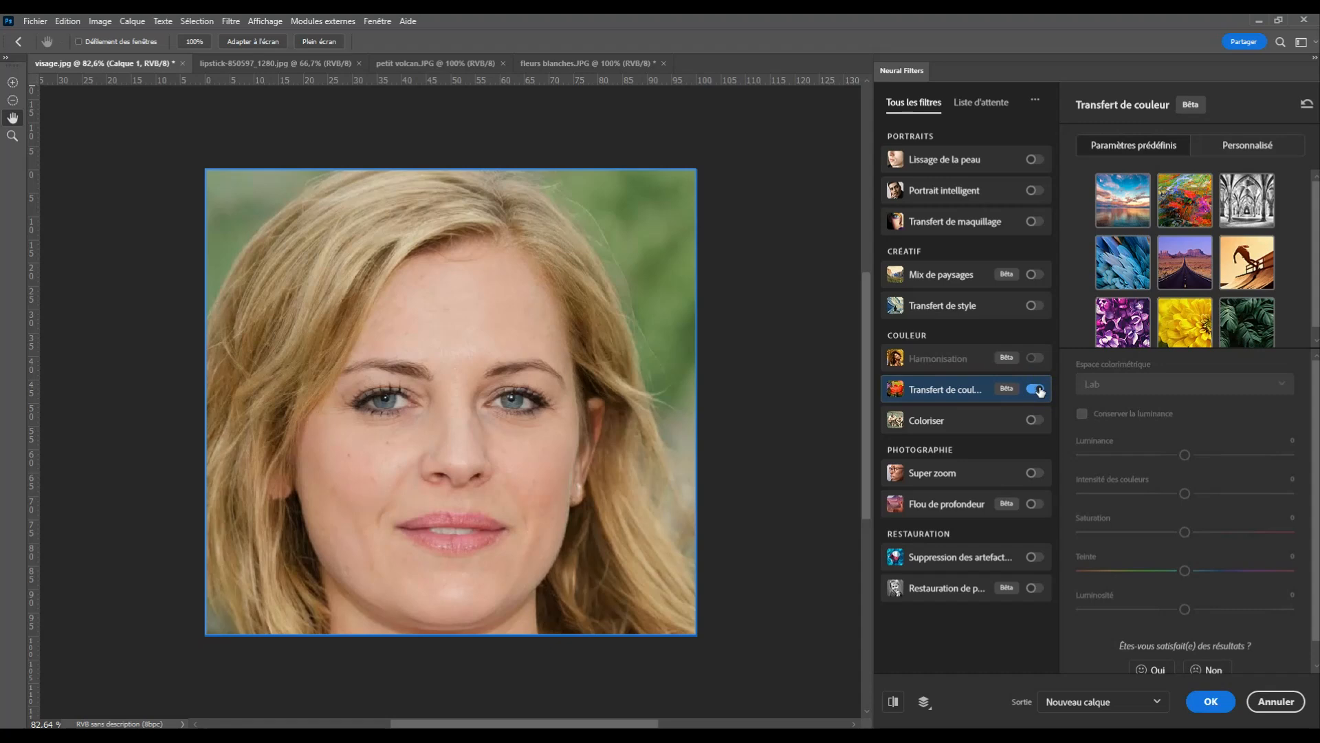
# Try the sunset lake, multicoloured, black-and-white arches and blue feather colour presets on the portrait.
pyautogui.click(1128, 214)
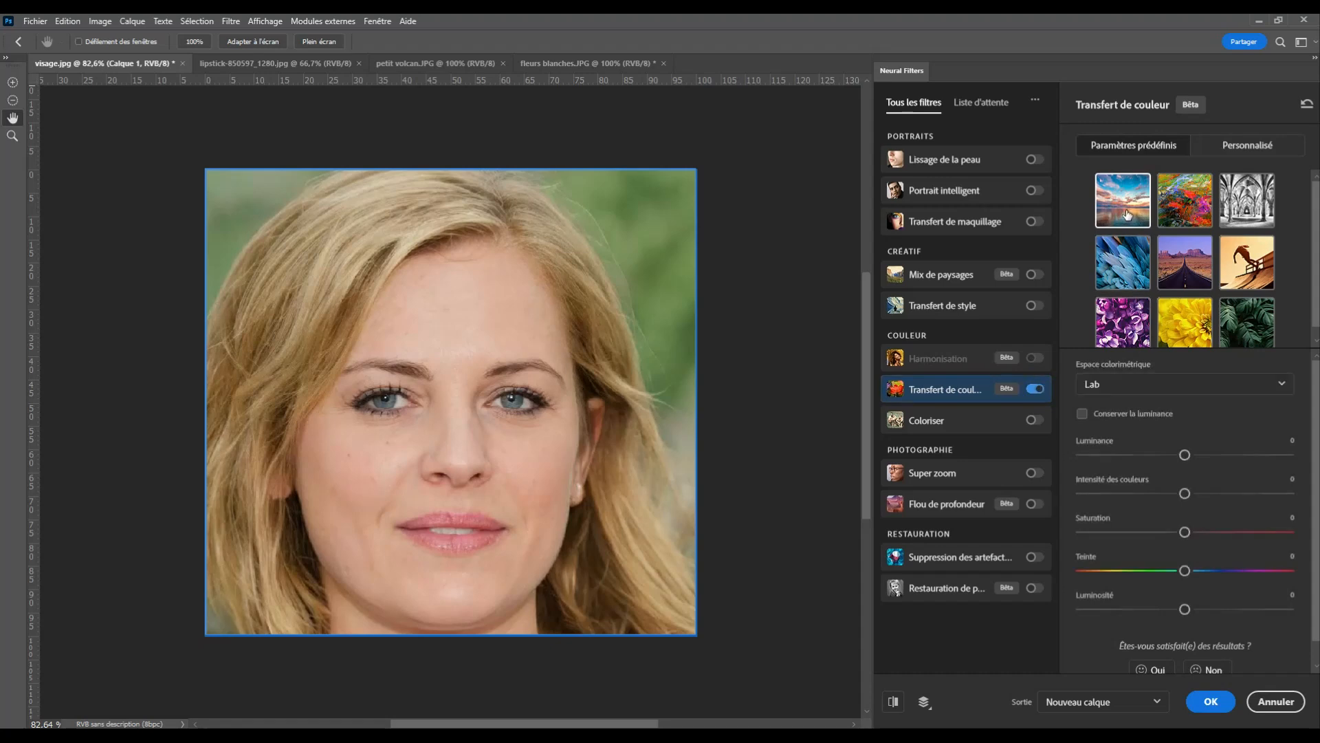
pyautogui.click(1182, 207)
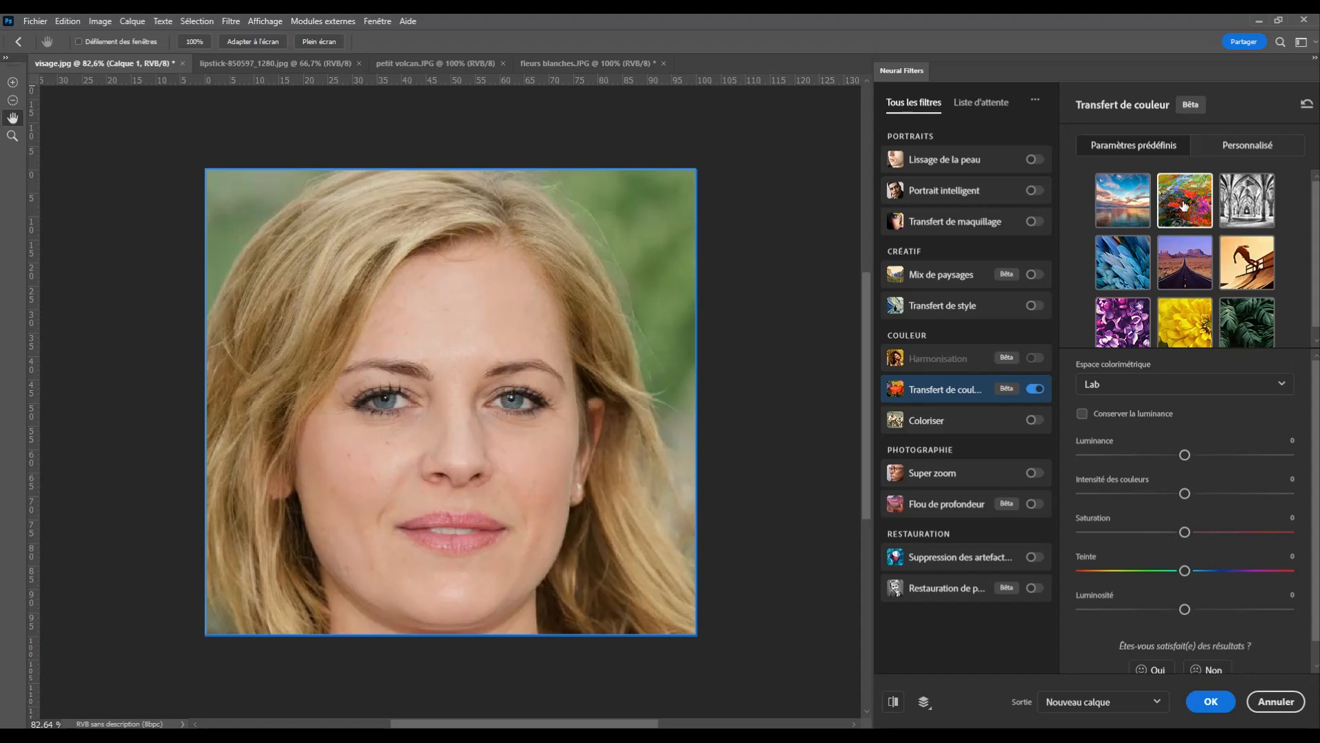
pyautogui.click(1246, 202)
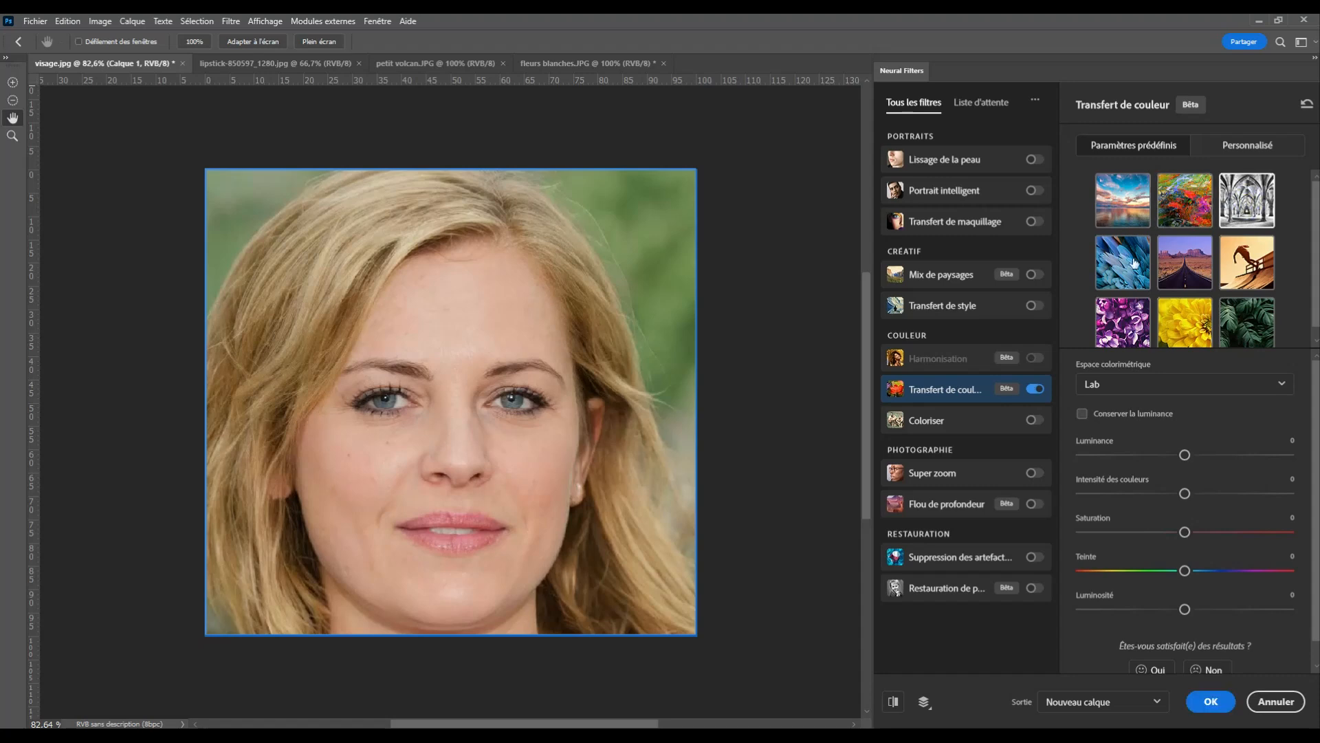
pyautogui.click(1133, 264)
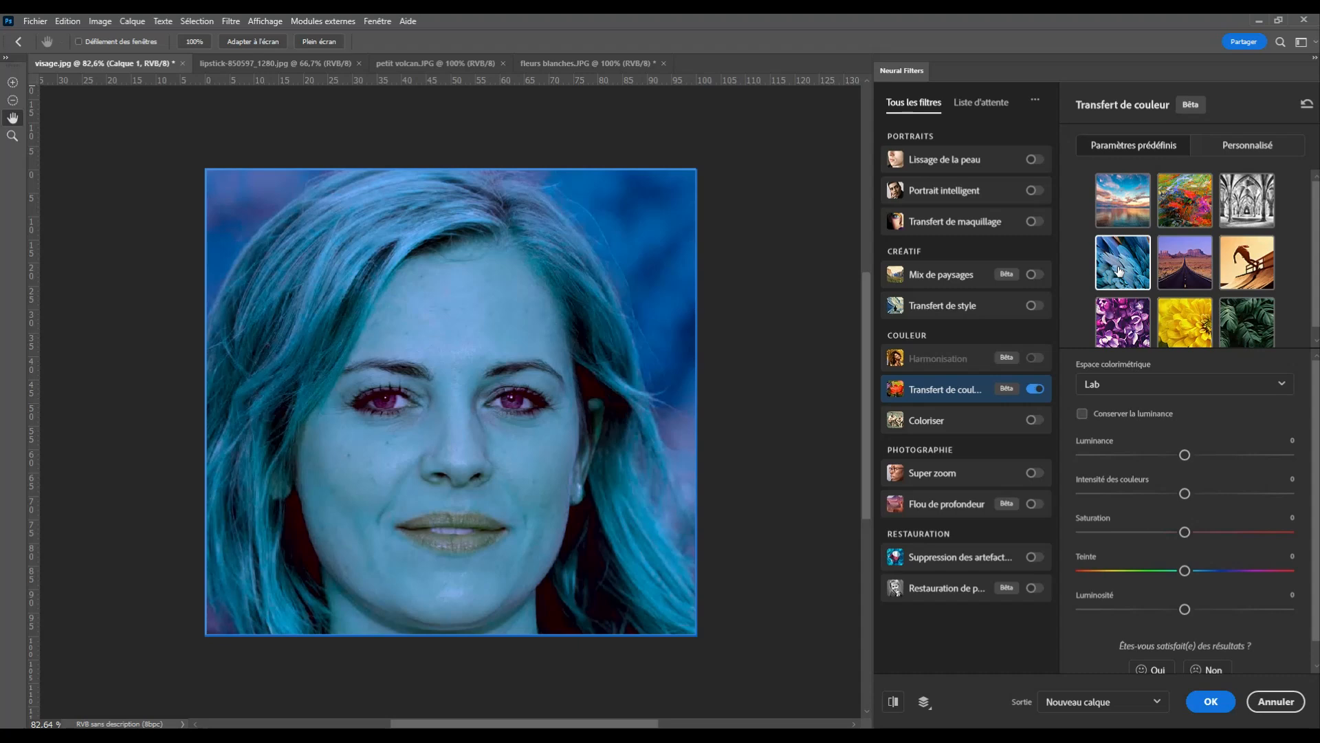
# Set Luminance to +30, Intensité des couleurs to -39, Saturation to +38, Teinte to +58 and Luminosité to +35.
pyautogui.moveTo(1184, 455); pyautogui.dragTo(1250, 458)
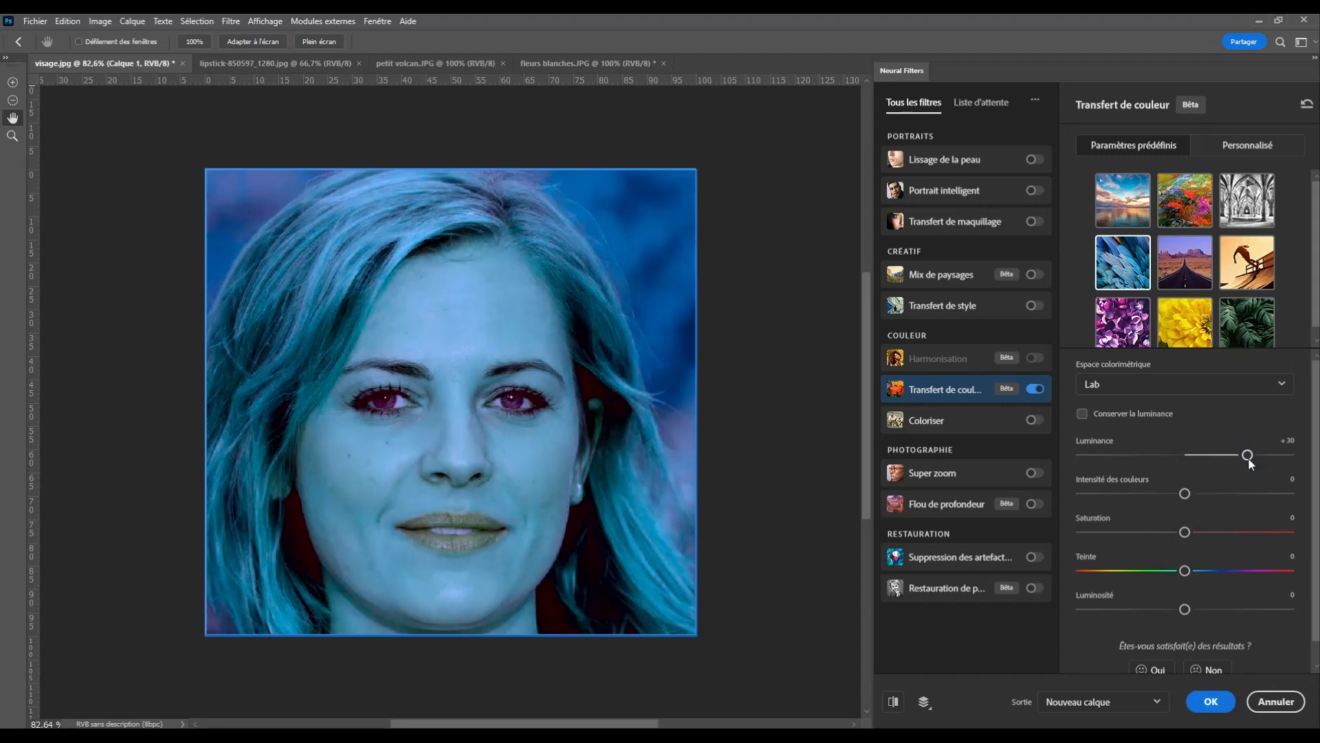
pyautogui.moveTo(1184, 494); pyautogui.dragTo(1103, 494)
pyautogui.moveTo(1253, 534); pyautogui.dragTo(1264, 532)
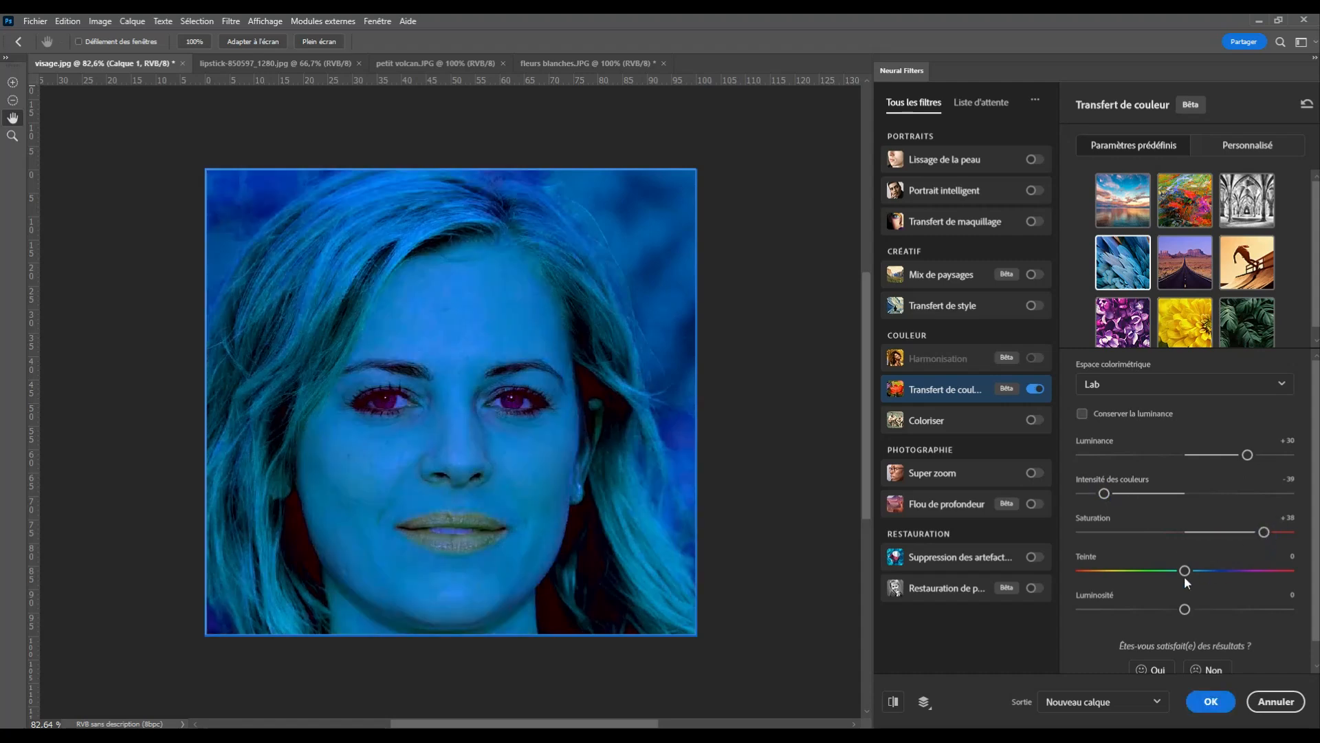
pyautogui.moveTo(1184, 571); pyautogui.dragTo(1255, 574)
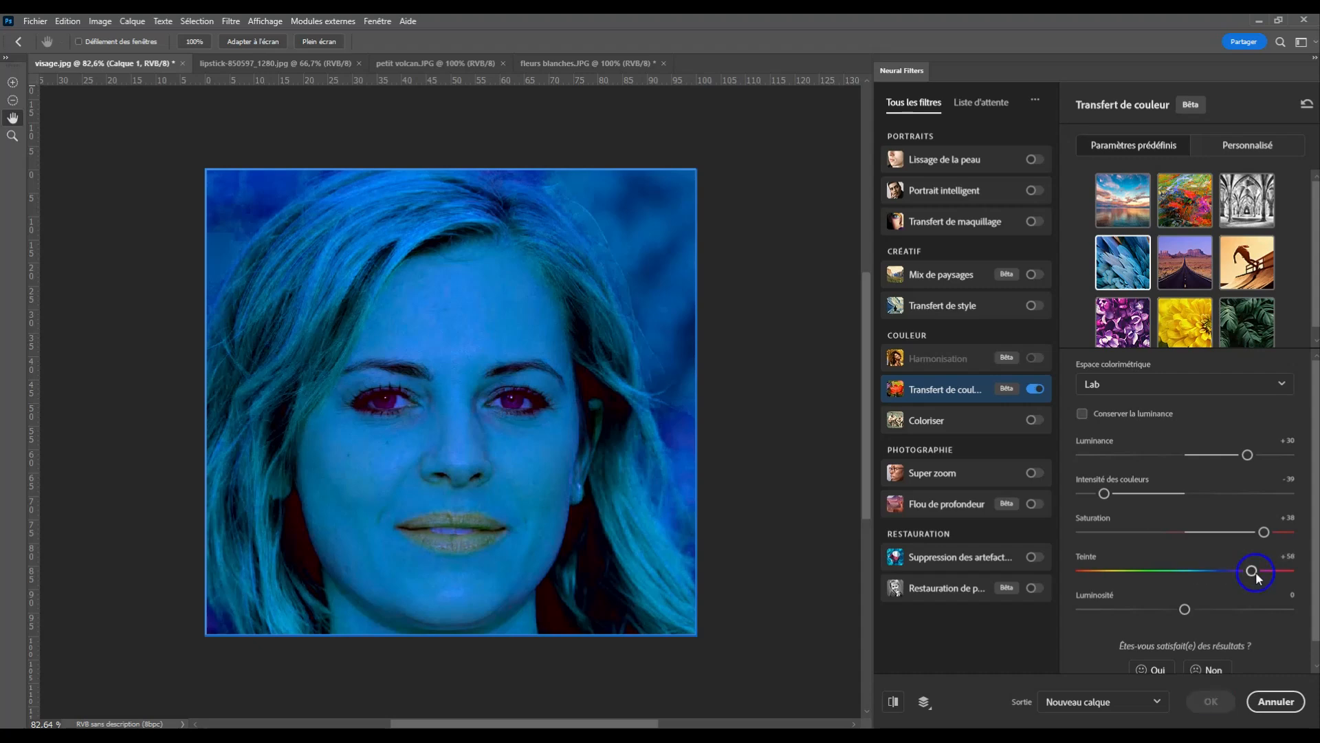
pyautogui.moveTo(1188, 609); pyautogui.dragTo(1258, 610)
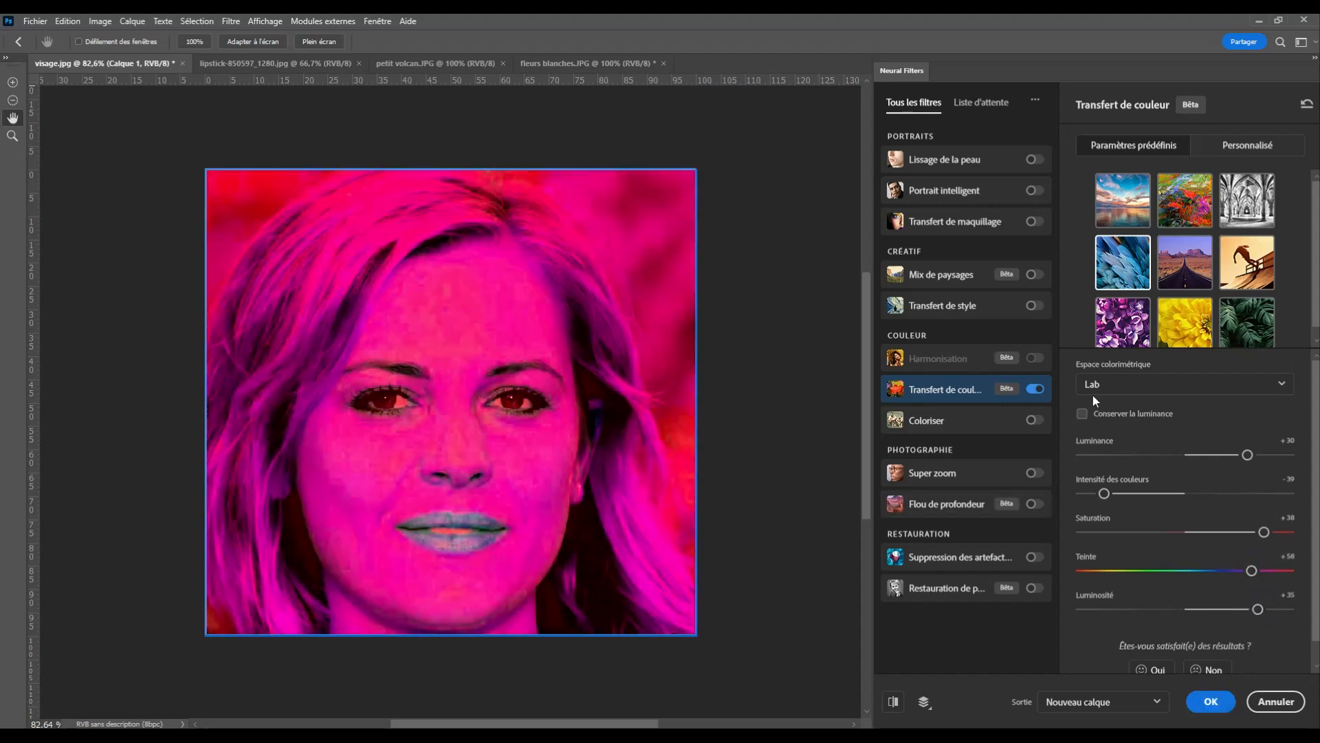
# Try the desert road preset with Luminance at -25 and the orange silhouette preset with Luminance at -40.
pyautogui.click(1177, 273)
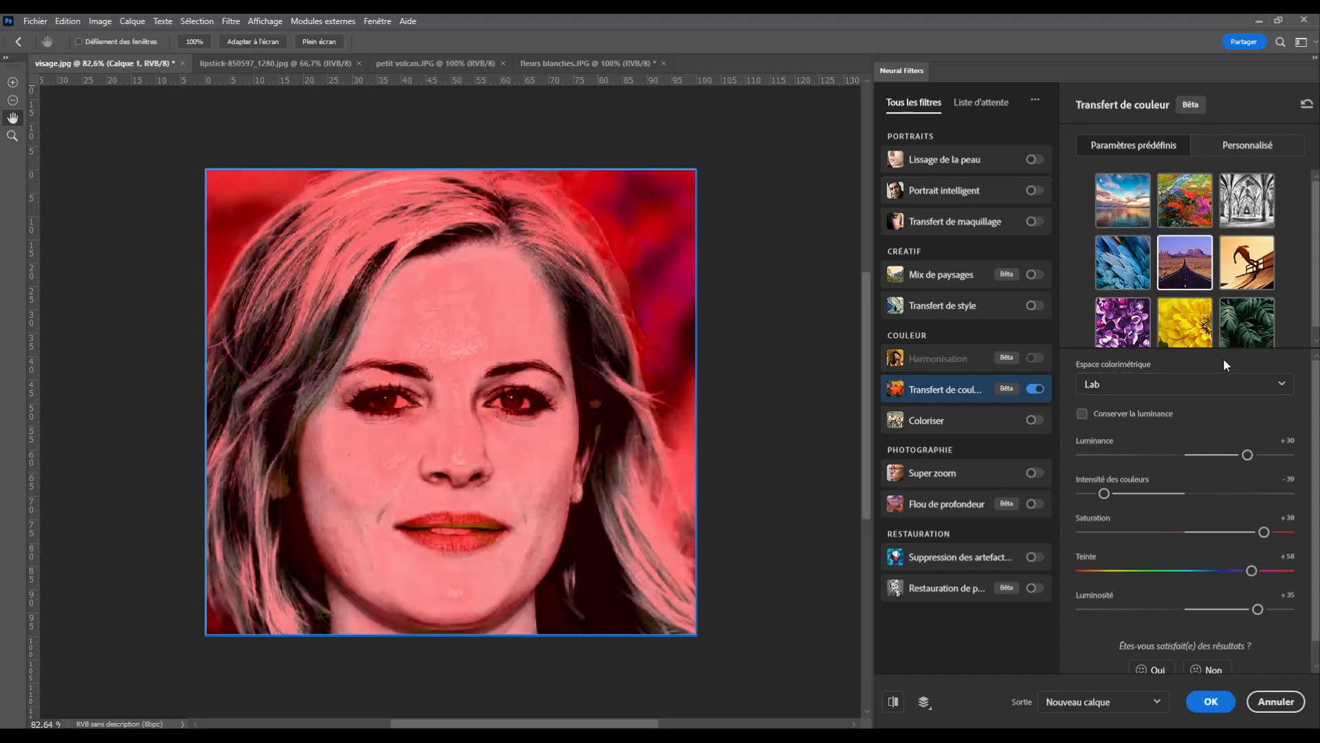
pyautogui.click(1134, 454)
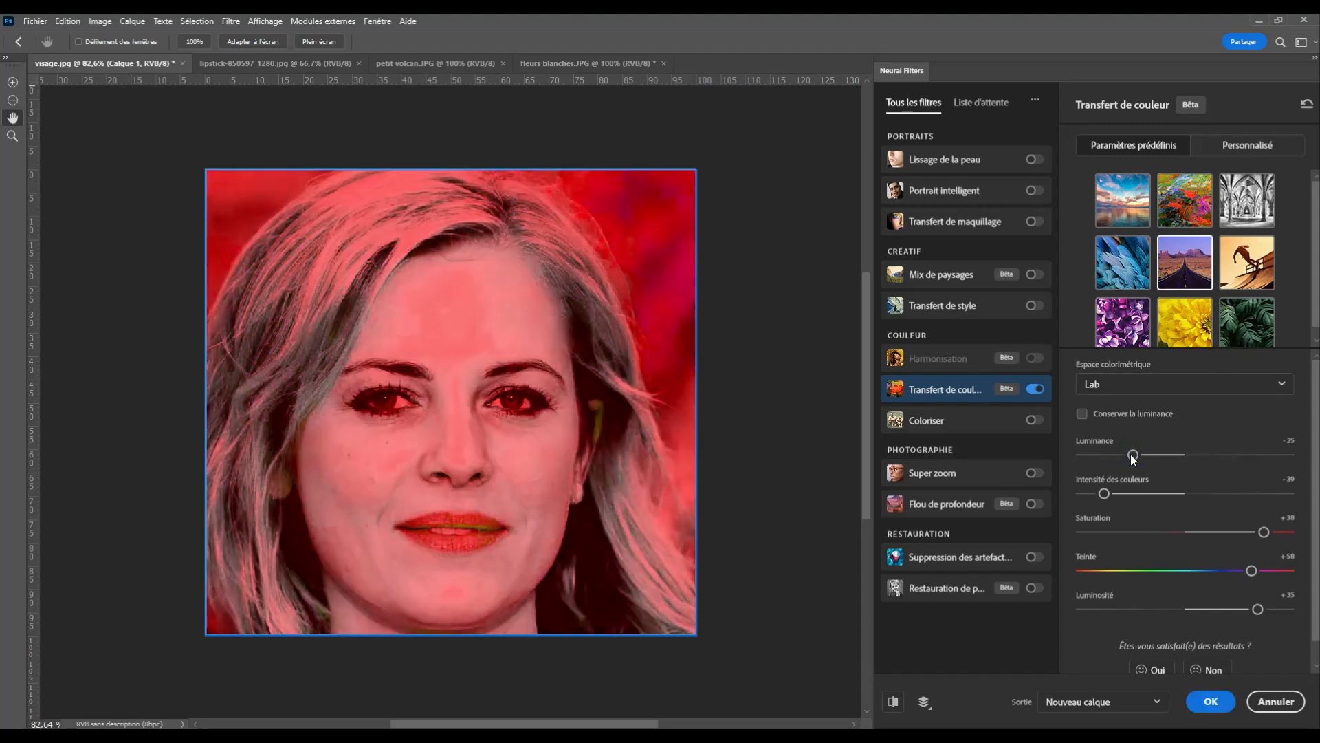
pyautogui.click(1242, 261)
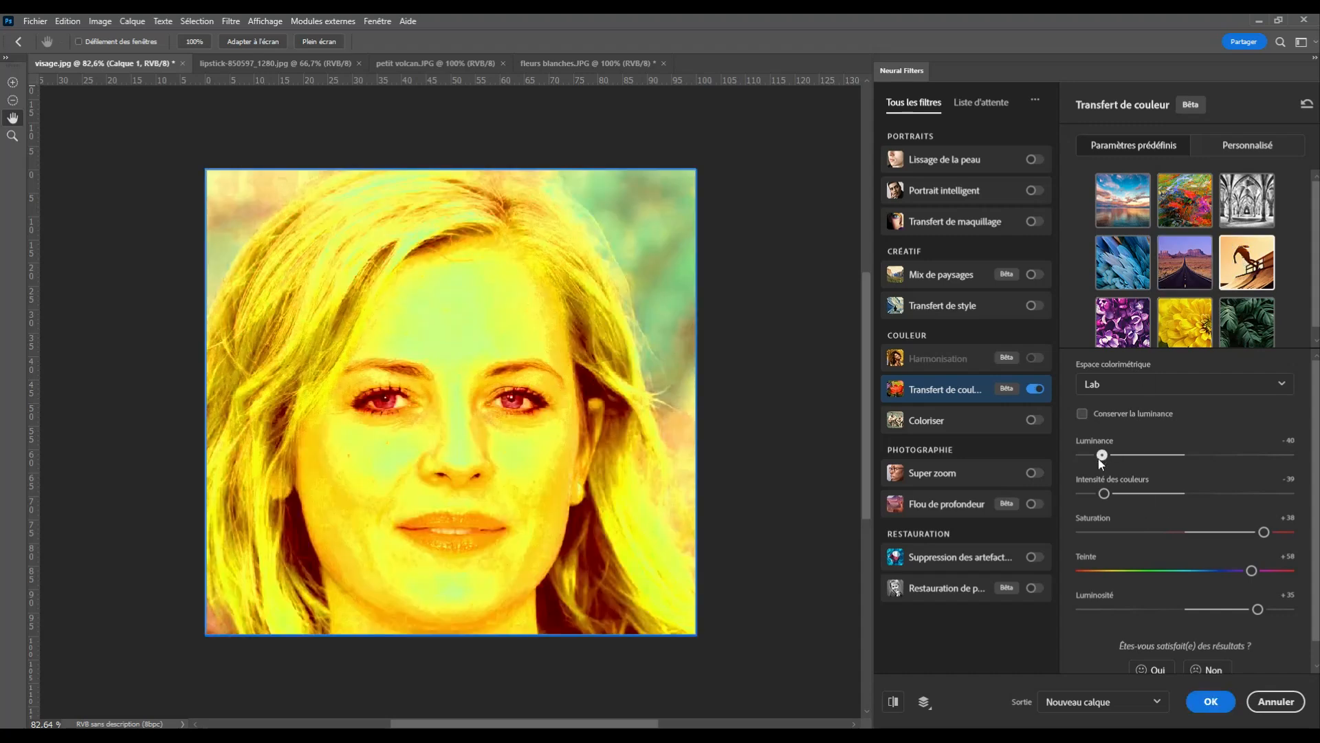
# Set Intensité des couleurs to -43, Saturation to +12, Teinte to +18 and Luminosité to +10.
pyautogui.moveTo(1100, 494); pyautogui.dragTo(1096, 495)
pyautogui.moveTo(1263, 532); pyautogui.dragTo(1210, 532)
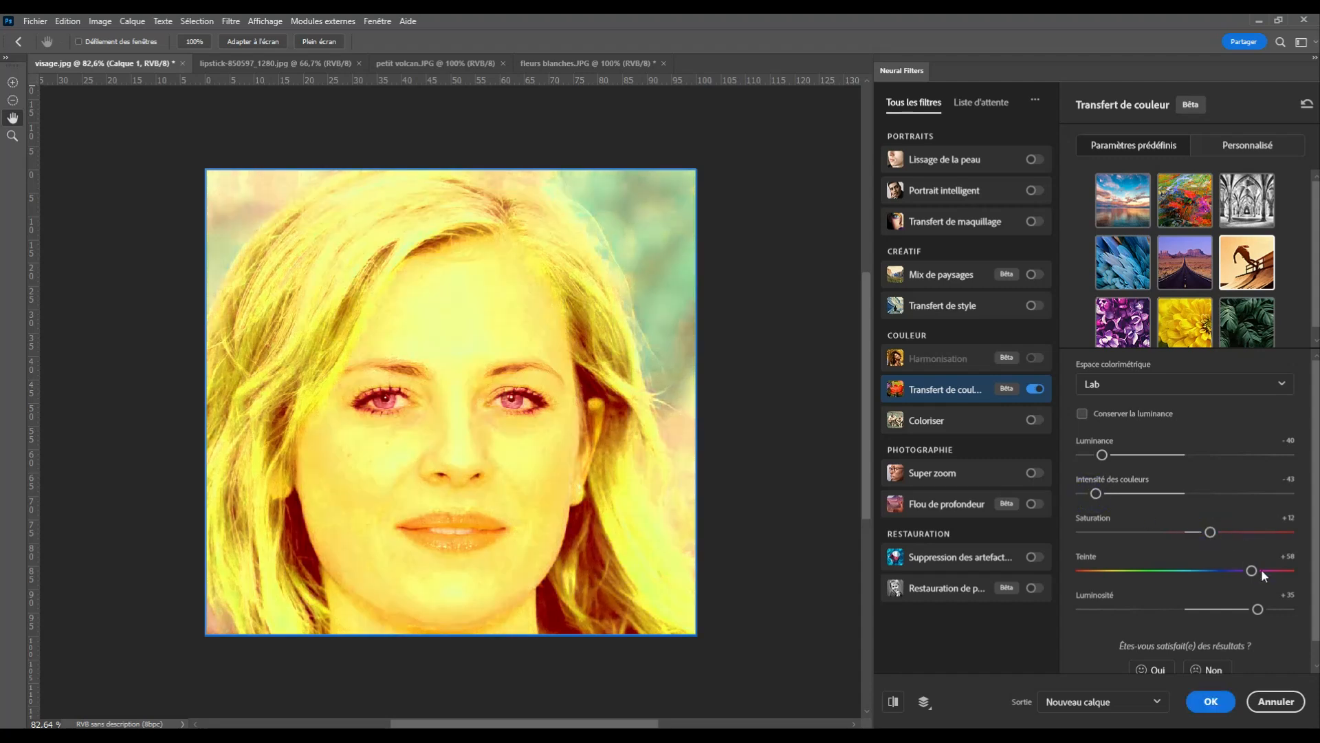
pyautogui.moveTo(1262, 571); pyautogui.dragTo(1207, 571)
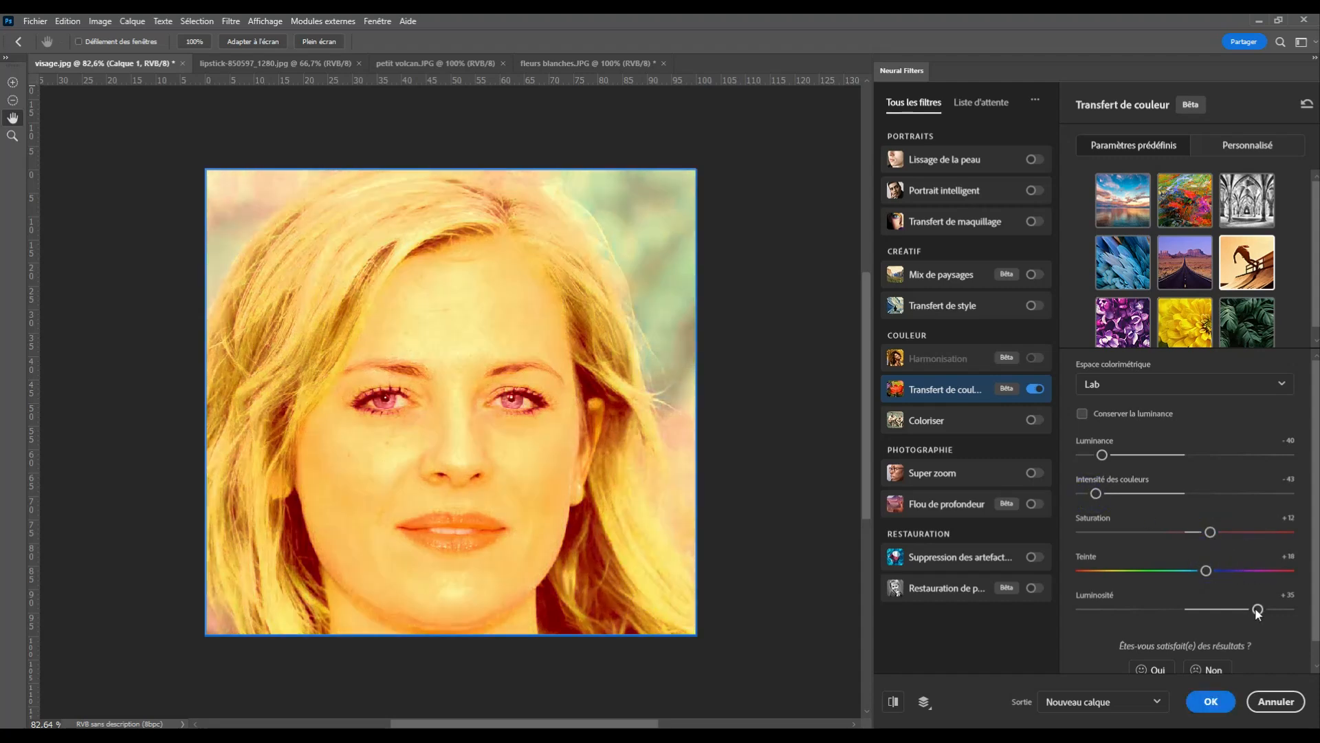
pyautogui.moveTo(1257, 610); pyautogui.dragTo(1207, 610)
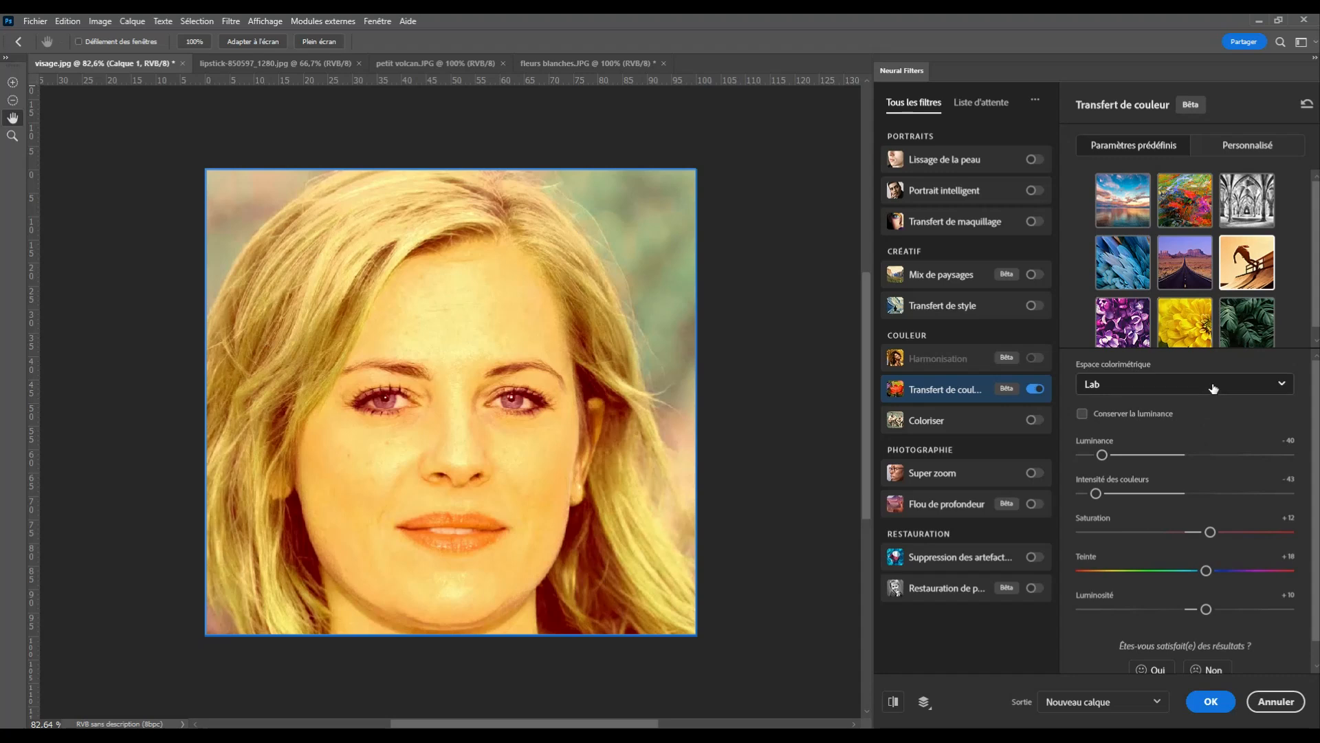
# Try the purple flower preset at Luminance -47 and the yellow flower preset at Teinte -87, and disable Transfert de couleur.
pyautogui.click(1124, 320)
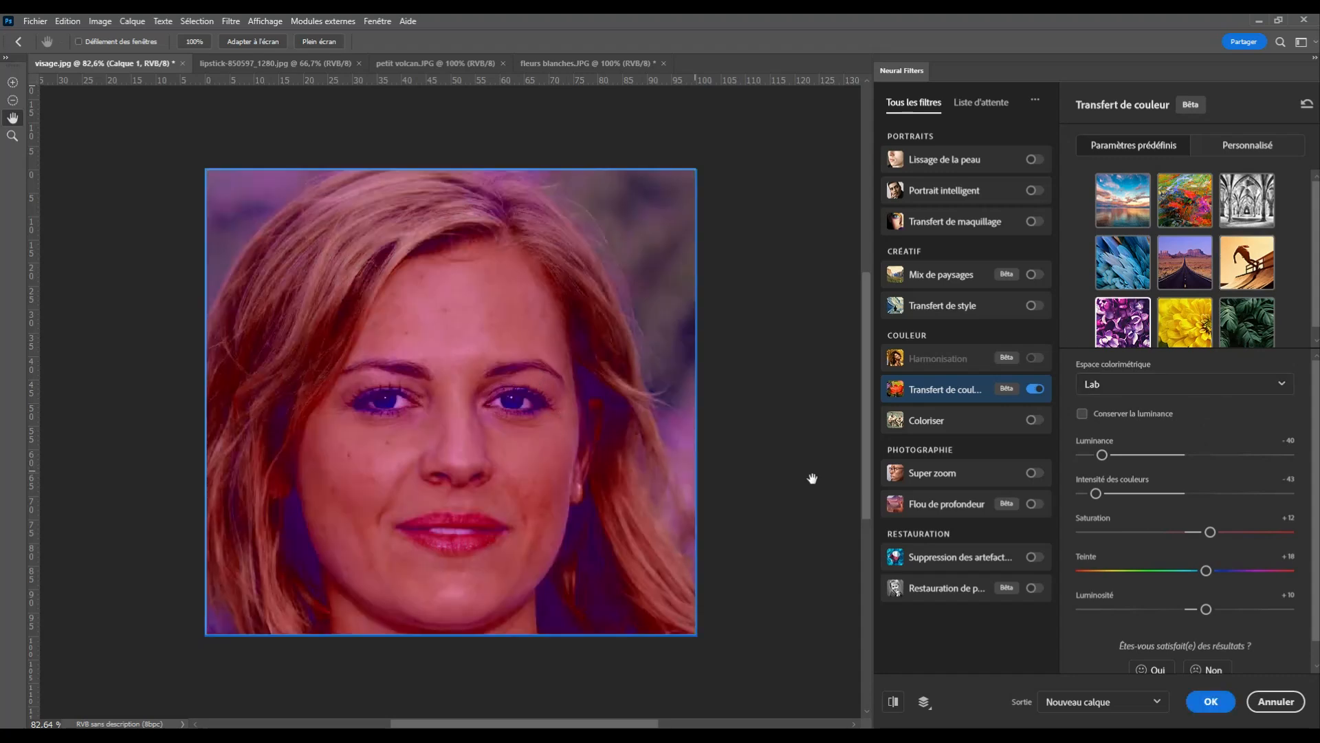
pyautogui.moveTo(1102, 454); pyautogui.dragTo(1087, 454)
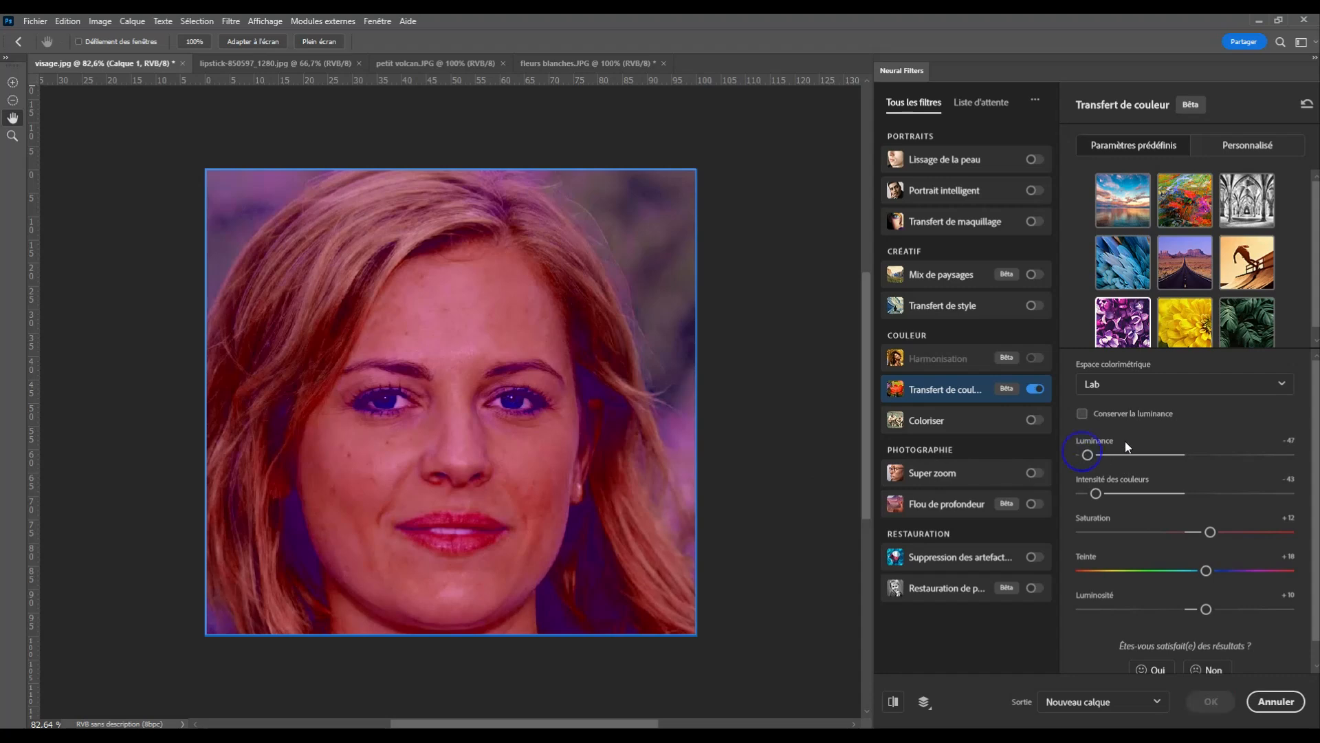
pyautogui.click(1184, 326)
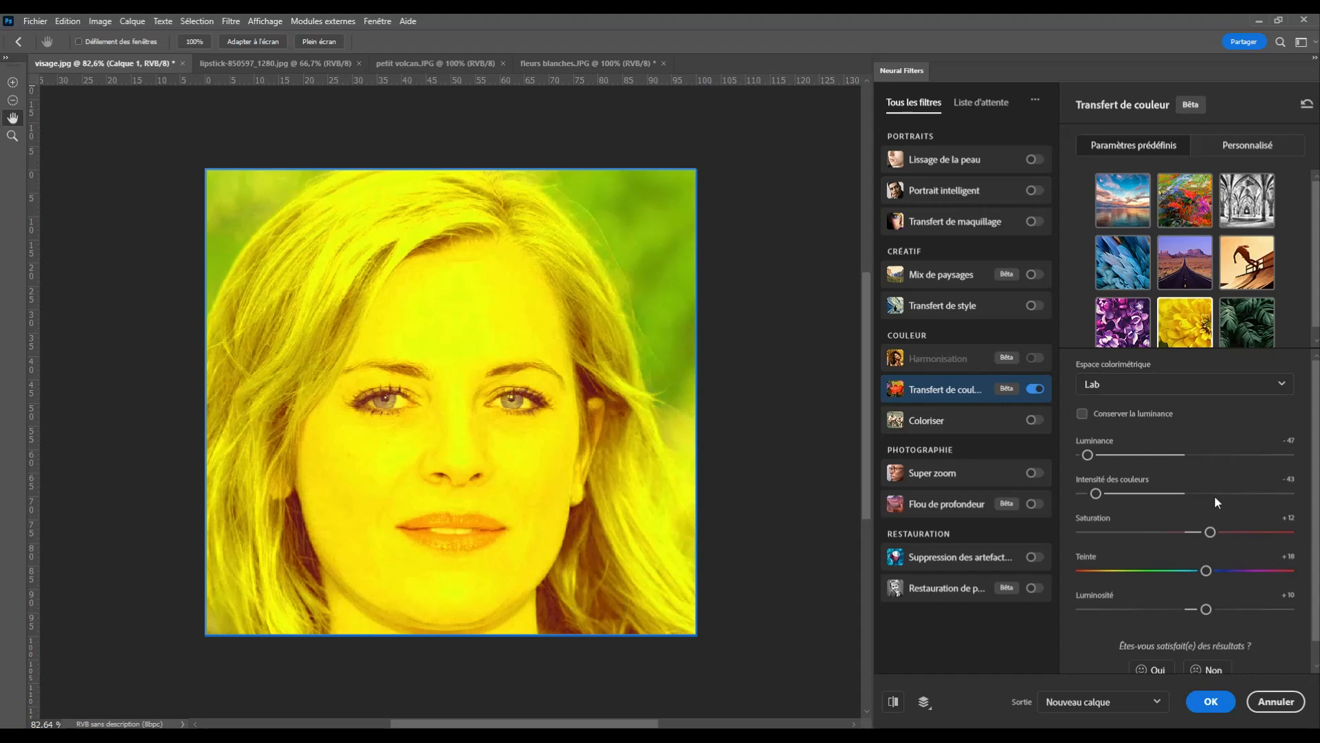
pyautogui.moveTo(1206, 570); pyautogui.dragTo(1085, 570)
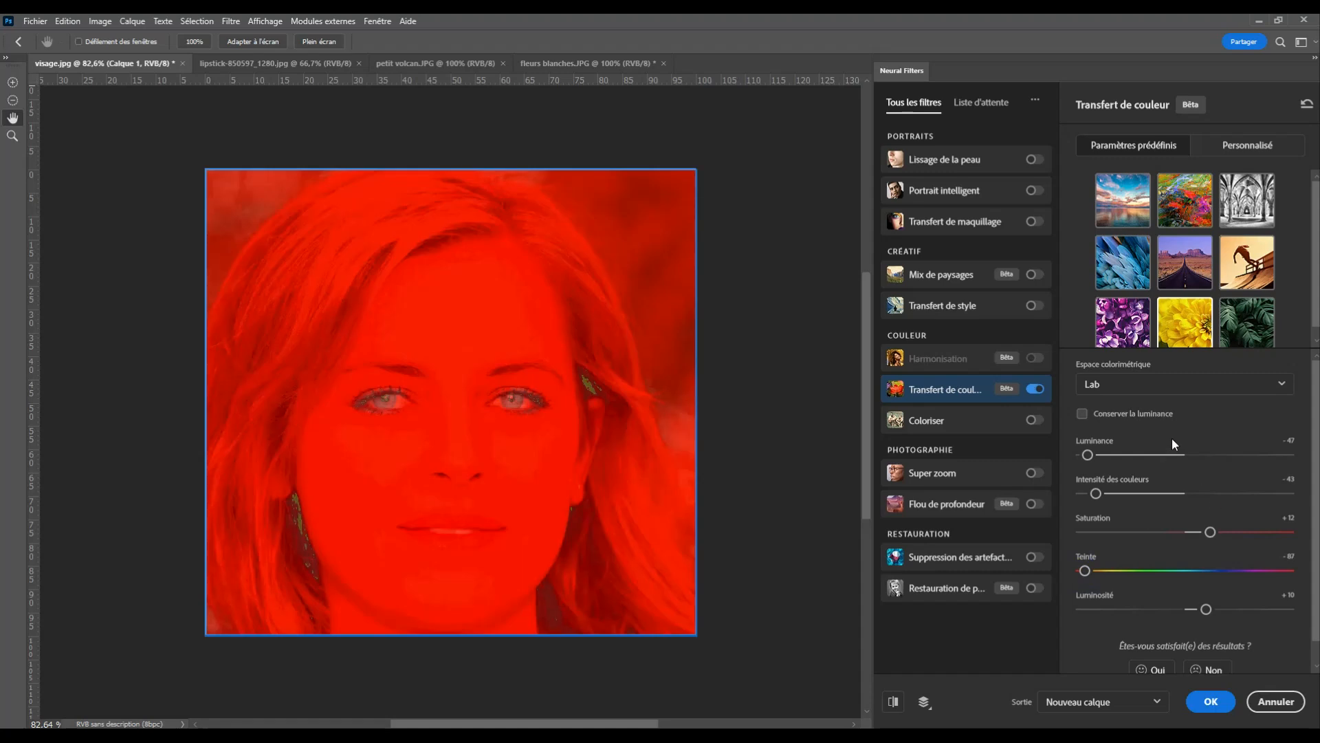
pyautogui.click(1035, 389)
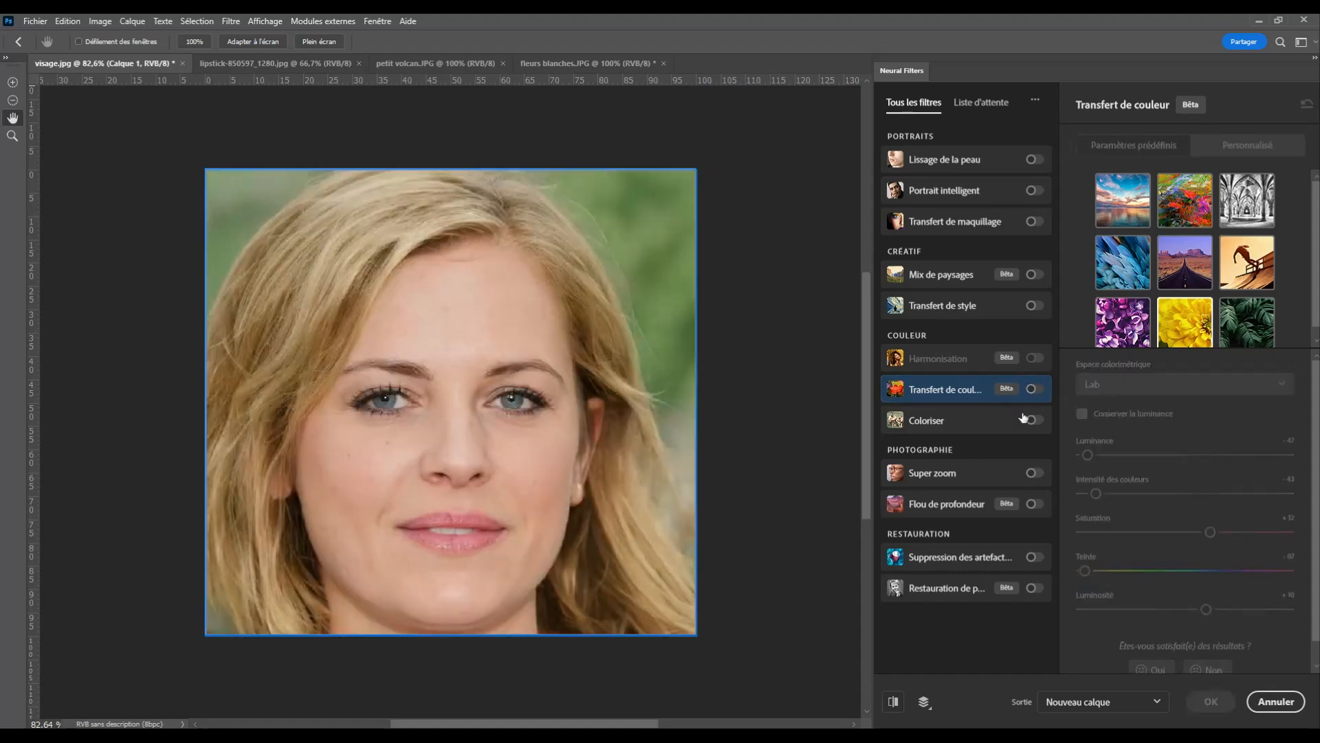
# Enable the Coloriser neural filter on the portrait and bring its colour adjustment settings into view.
pyautogui.click(978, 419)
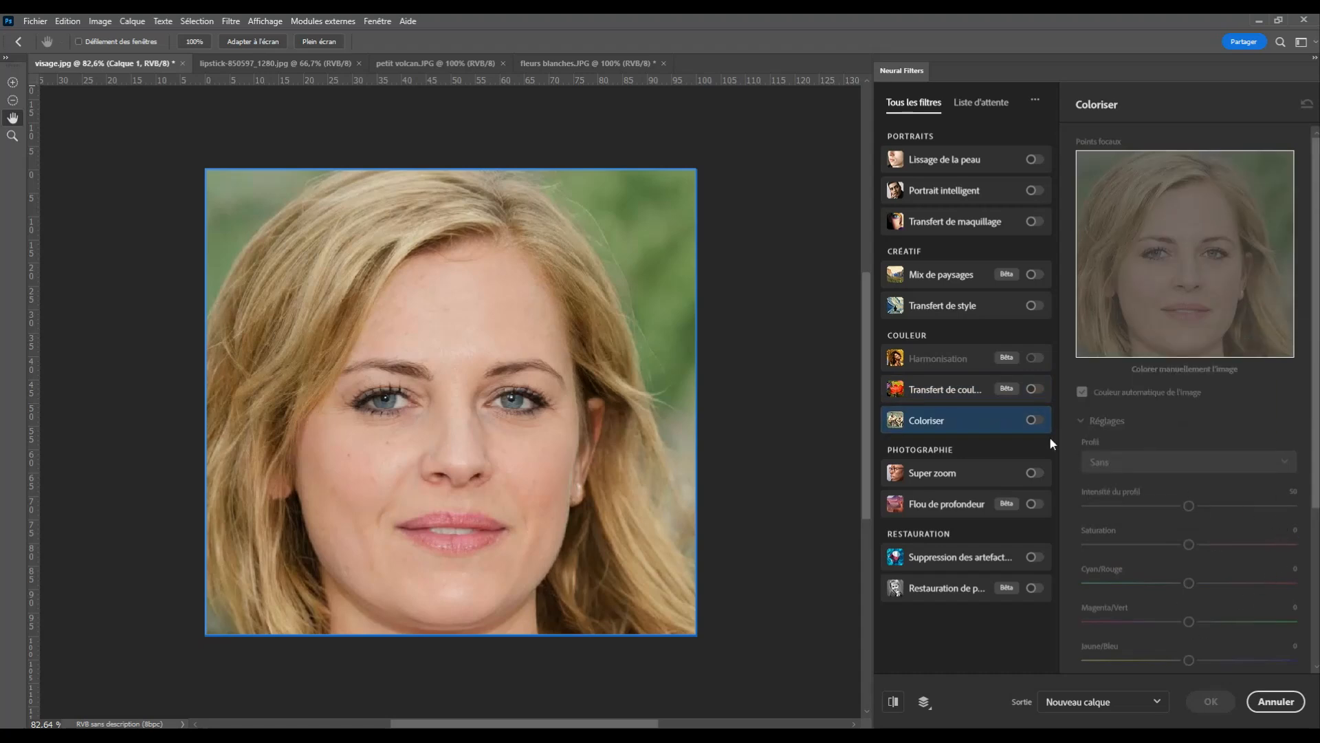
pyautogui.click(1035, 420)
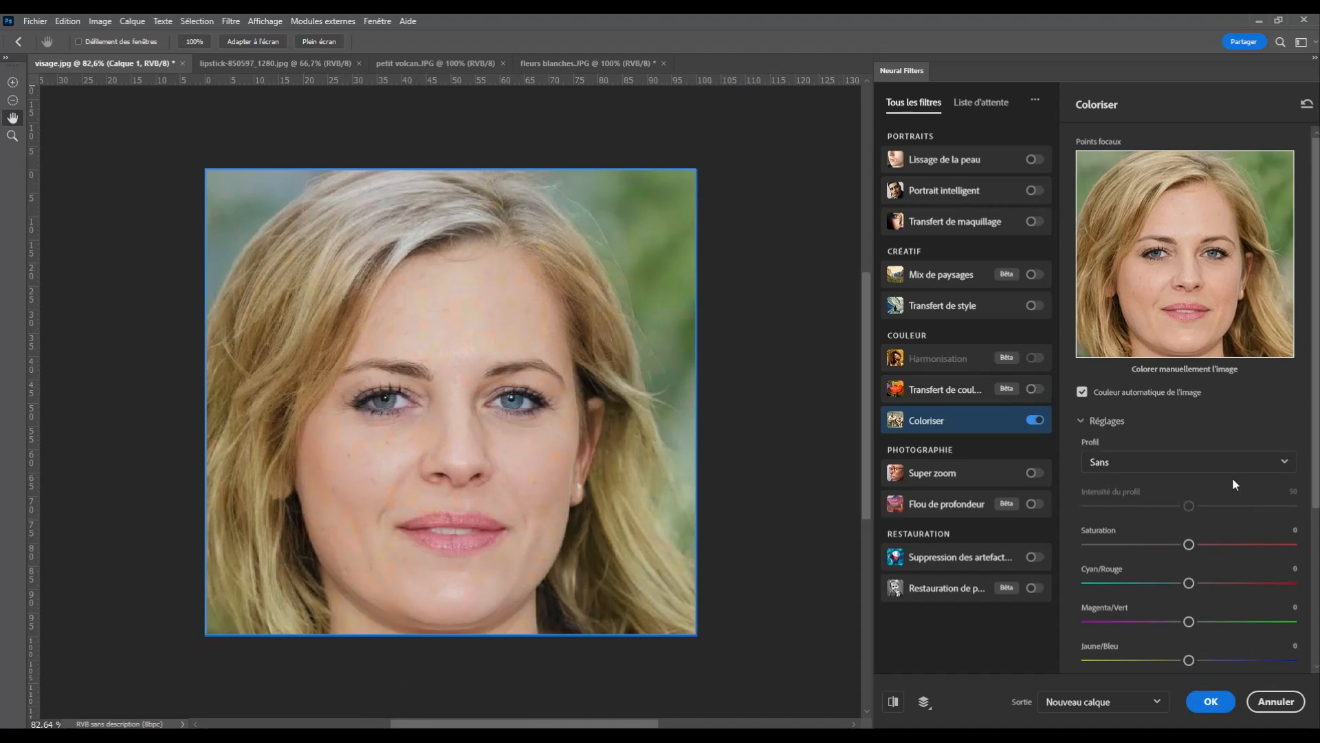
pyautogui.scroll(-2, 1232, 484)
pyautogui.scroll(1, 1240, 485)
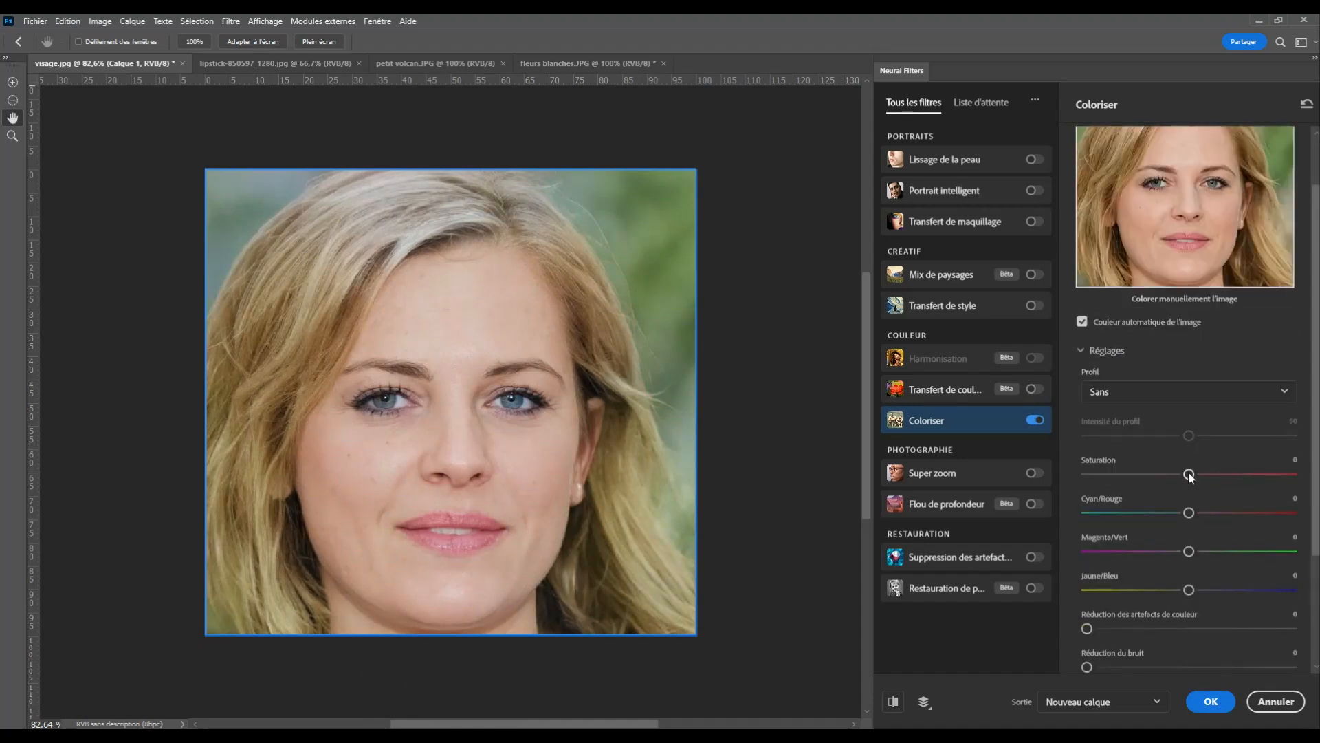
# Try Saturation at +42 in the Coloriser settings and check the remaining adjustment options.
pyautogui.moveTo(1188, 474); pyautogui.dragTo(1275, 474)
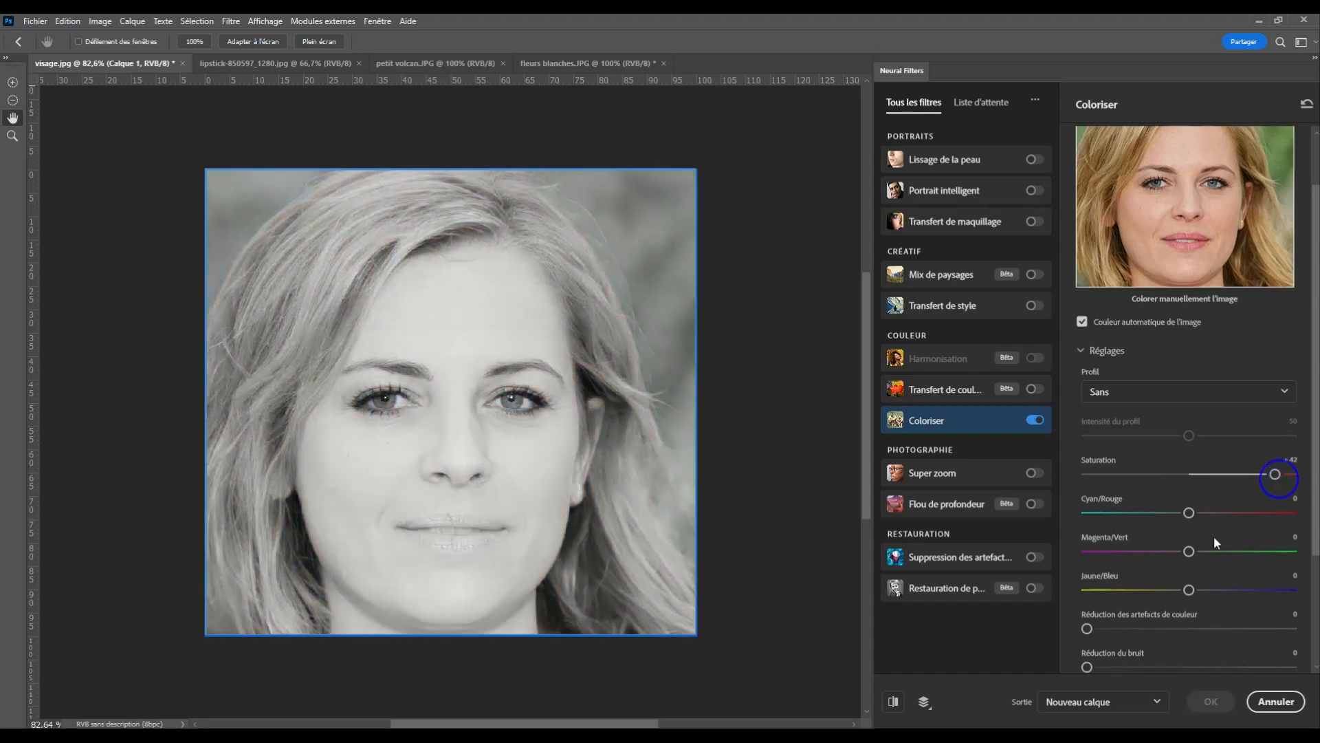
pyautogui.scroll(-2, 1167, 532)
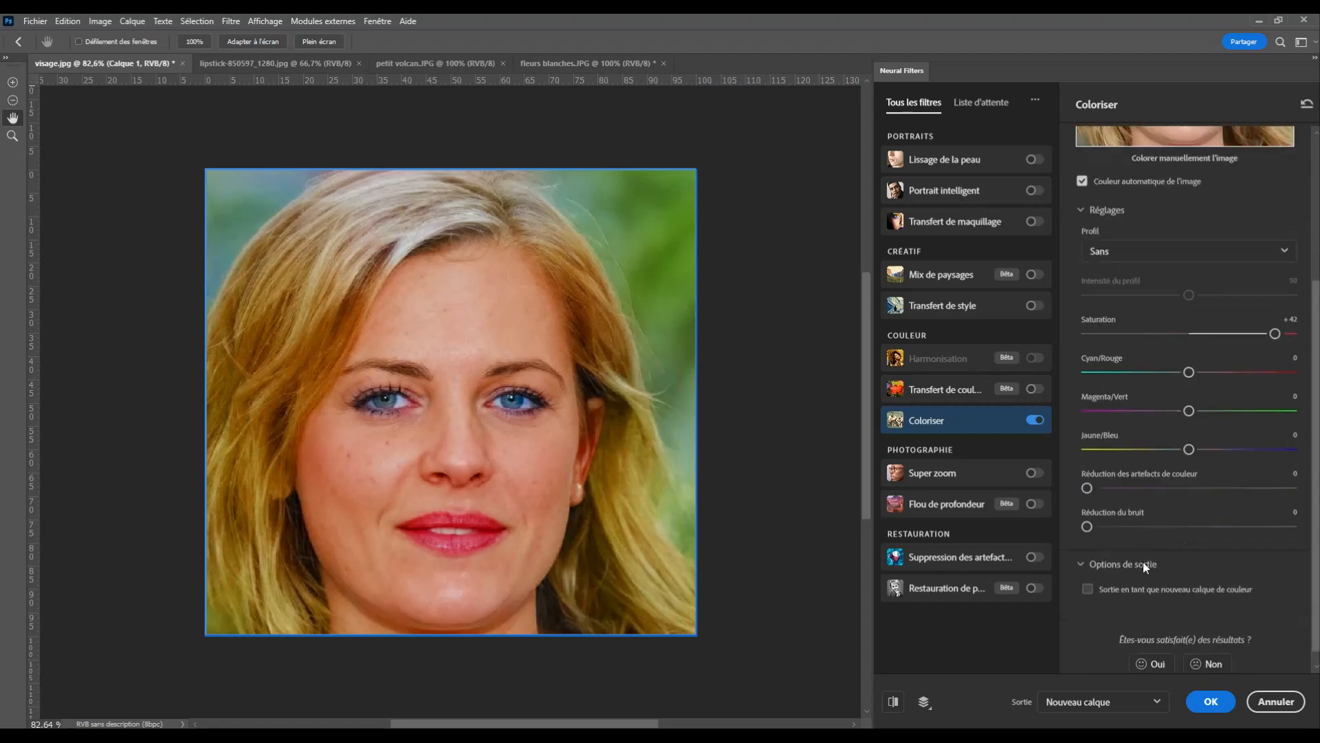
pyautogui.scroll(2, 1156, 560)
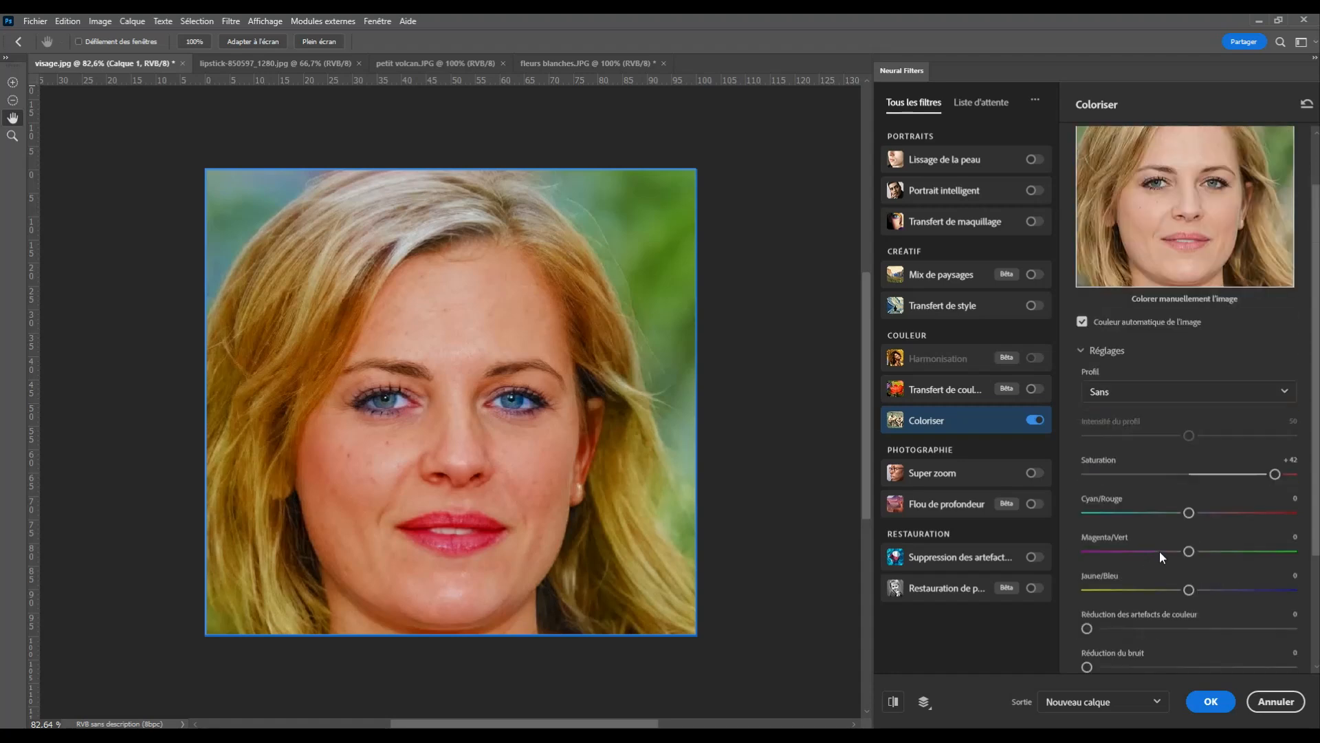
# Return Saturation to 0 and try Cyan/Rouge at +33, Magenta/Vert at +37 and Jaune/Bleu at +37.
pyautogui.moveTo(1188, 513); pyautogui.dragTo(1259, 513)
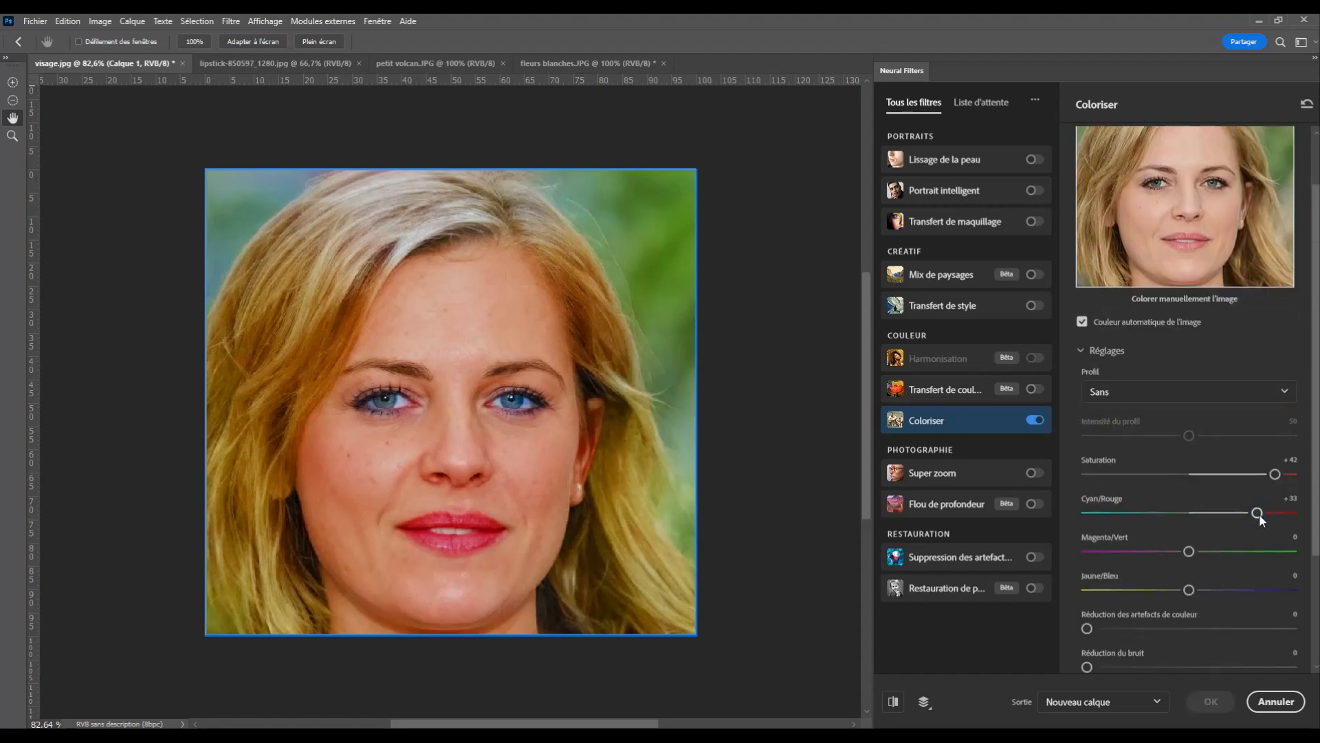
pyautogui.moveTo(1200, 472); pyautogui.dragTo(1190, 474)
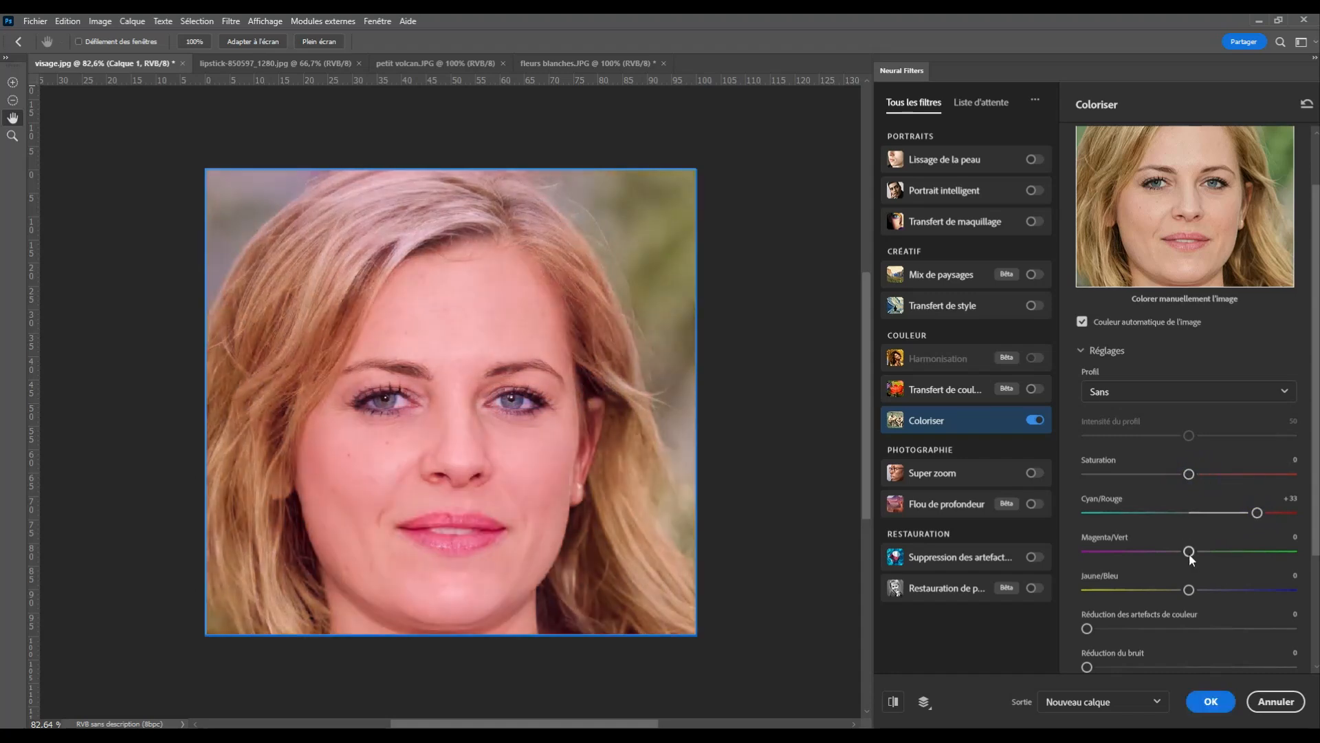
pyautogui.moveTo(1189, 551); pyautogui.dragTo(1269, 554)
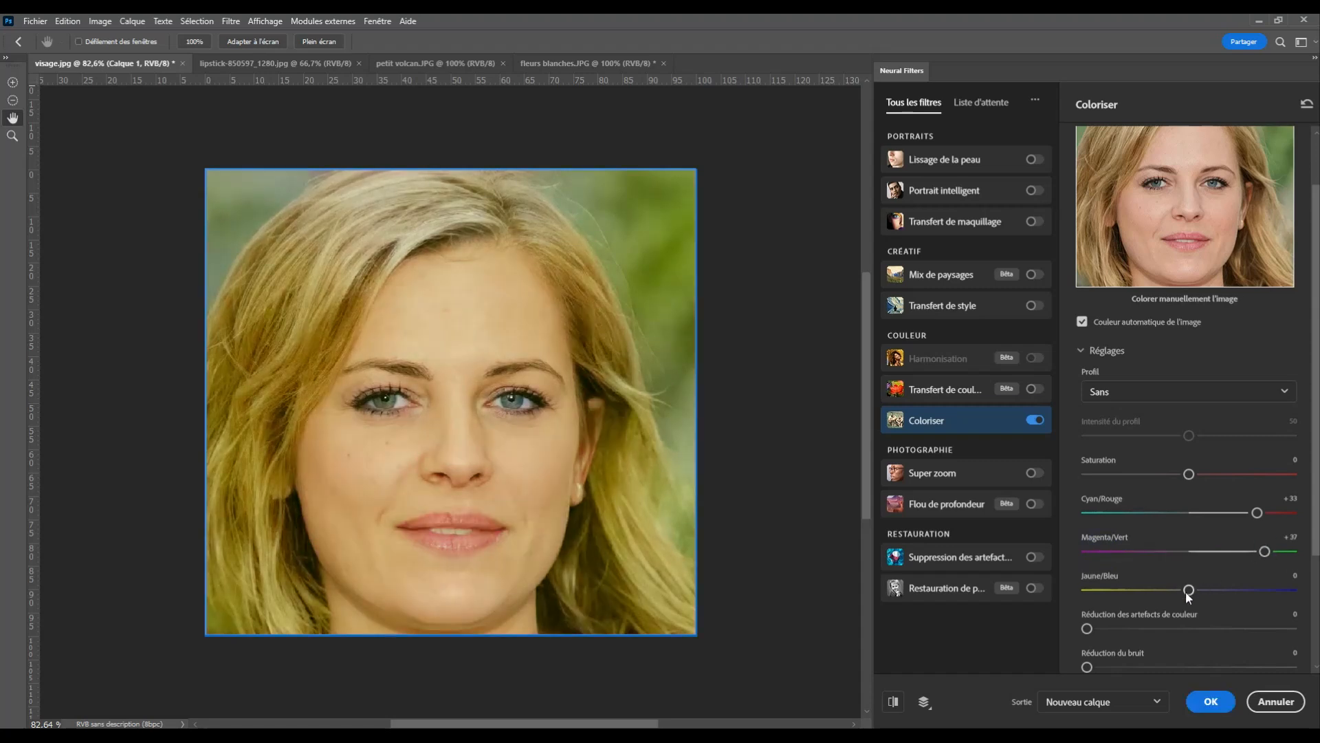
pyautogui.moveTo(1187, 590); pyautogui.dragTo(1266, 590)
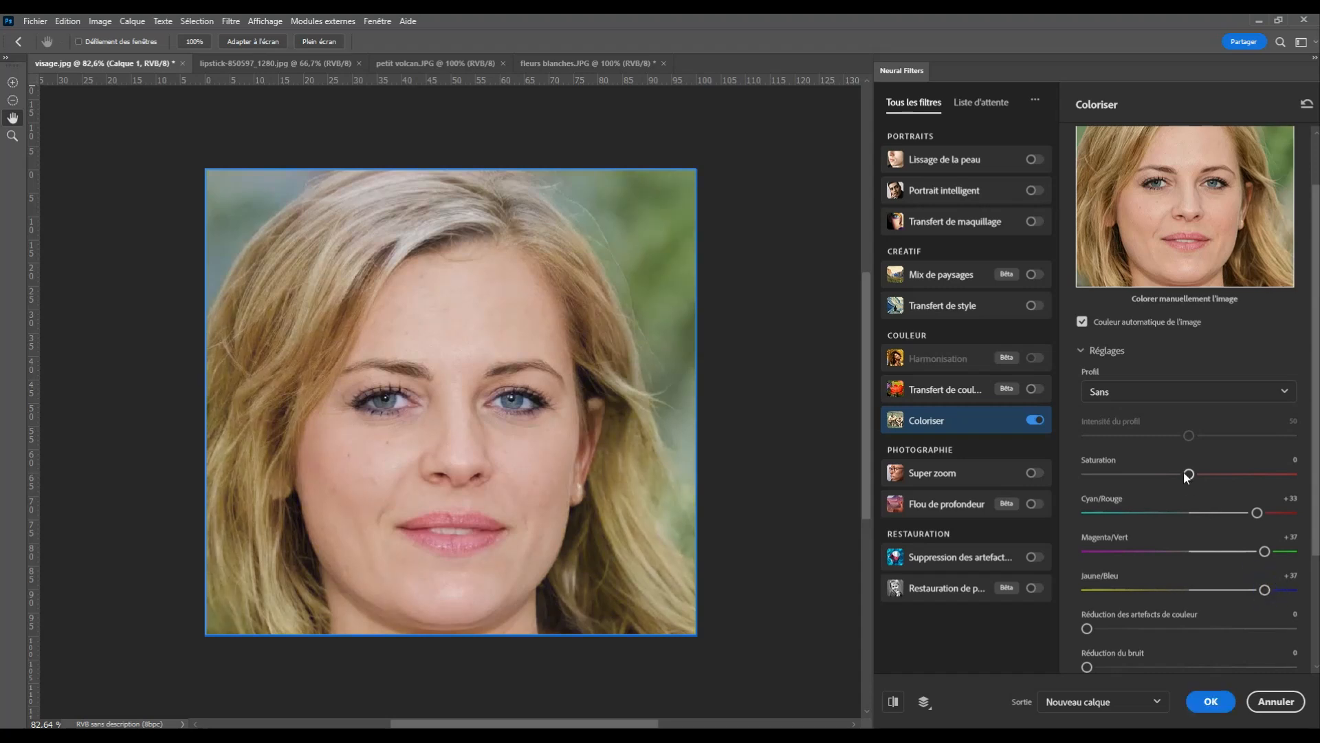
# Try a strong Réduction des artefacts de couleur and reduce it to 13.
pyautogui.scroll(-3, 1185, 476)
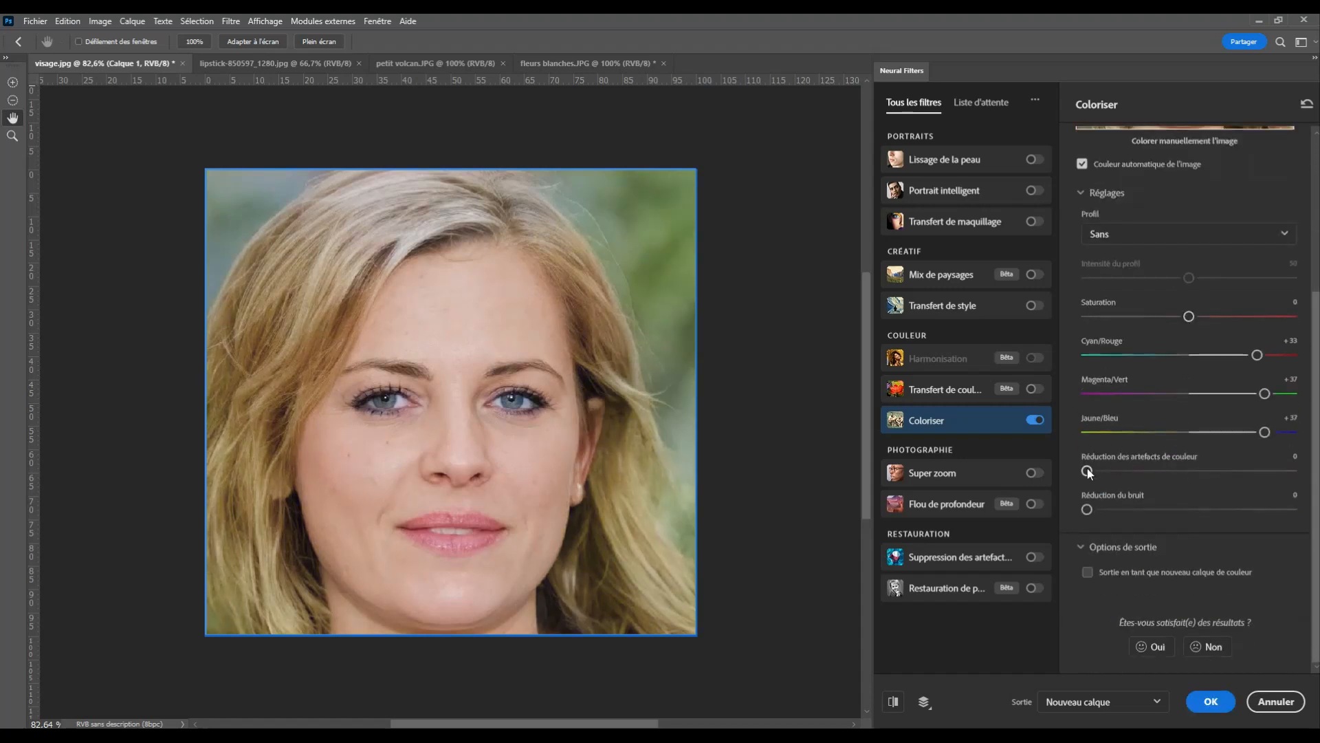
pyautogui.moveTo(1088, 471); pyautogui.dragTo(1232, 471)
pyautogui.moveTo(1232, 471); pyautogui.dragTo(1117, 473)
# Try Réduction du bruit at 100 and 55 on the whole portrait and lower it to 38.
pyautogui.moveTo(1091, 506); pyautogui.dragTo(1252, 507)
pyautogui.moveTo(1250, 510); pyautogui.dragTo(1207, 509)
pyautogui.moveTo(1086, 510); pyautogui.dragTo(1291, 510)
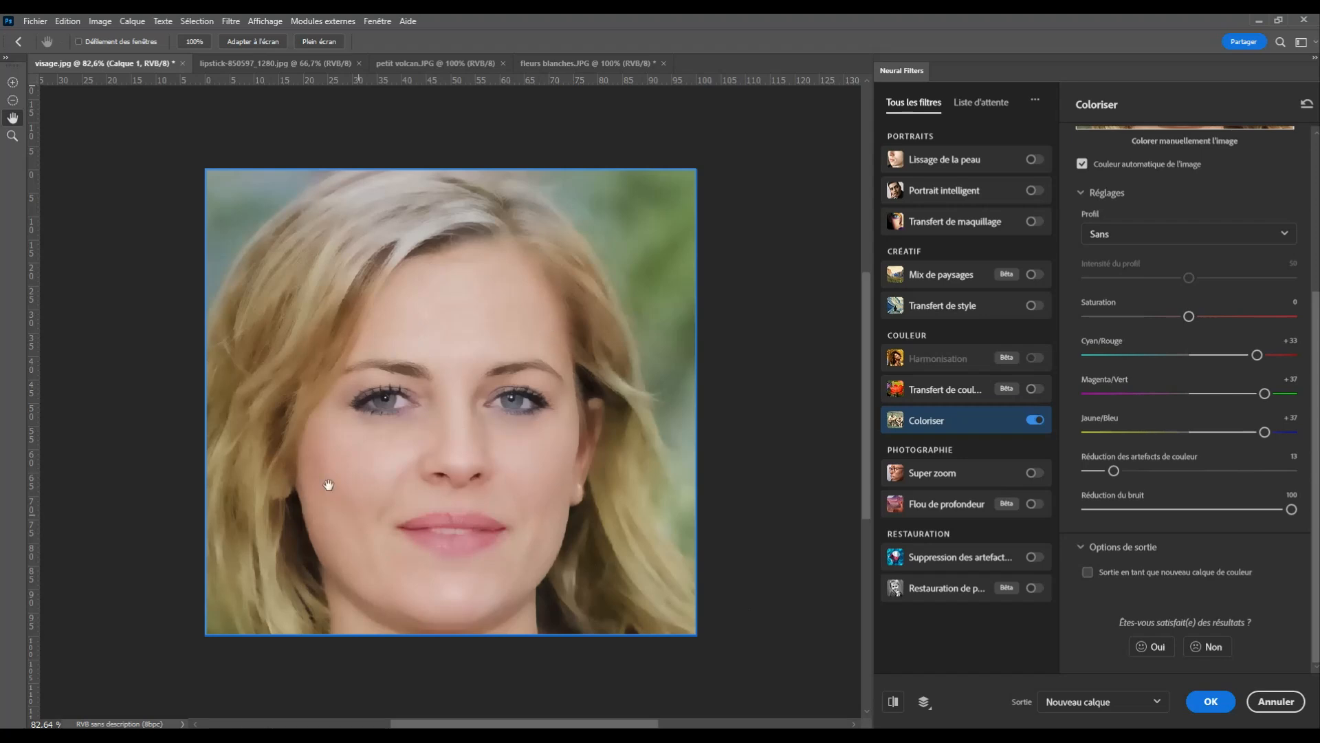
pyautogui.click(1236, 508)
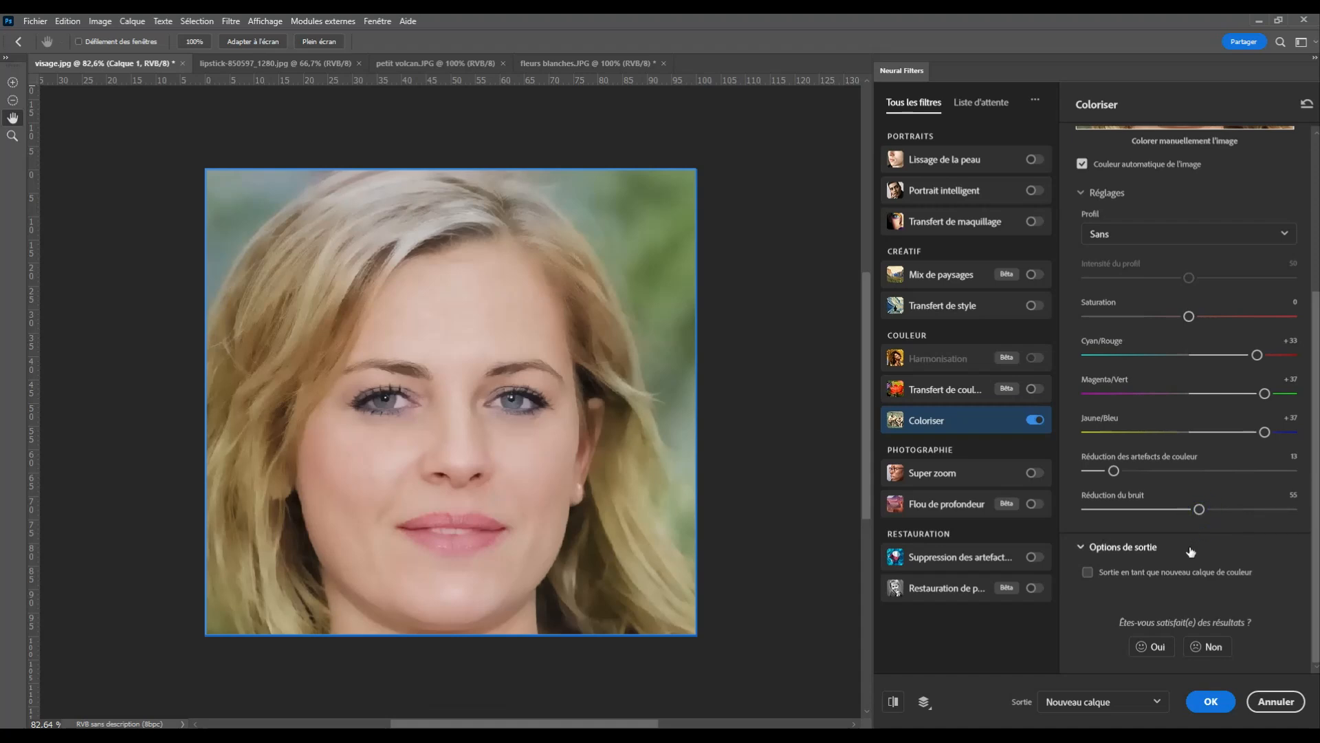
pyautogui.moveTo(1197, 509); pyautogui.dragTo(1164, 509)
# Compare weak and strong Réduction du bruit on a close-up of the forehead, including 69, and settle on 26.
pyautogui.scroll(5, 421, 295)
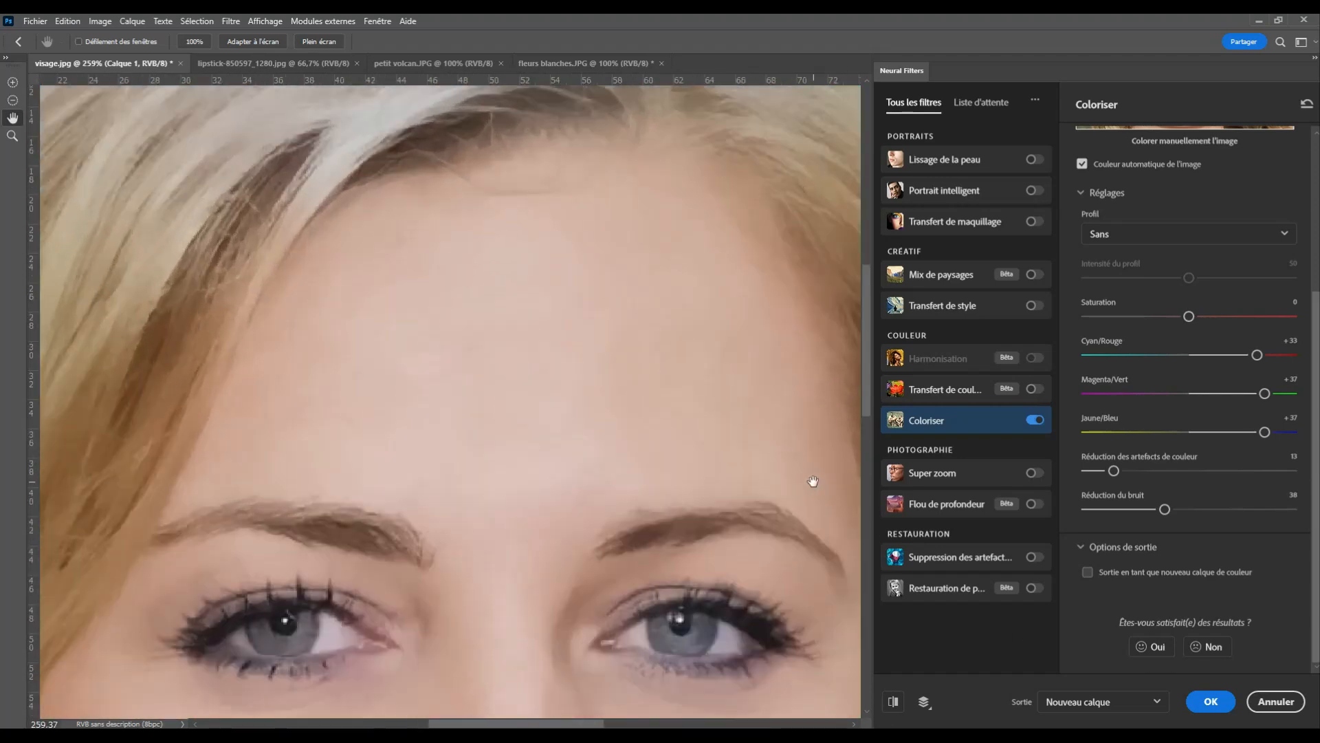
pyautogui.moveTo(1164, 509); pyautogui.dragTo(1085, 510)
pyautogui.moveTo(1087, 509); pyautogui.dragTo(1313, 519)
pyautogui.click(1230, 509)
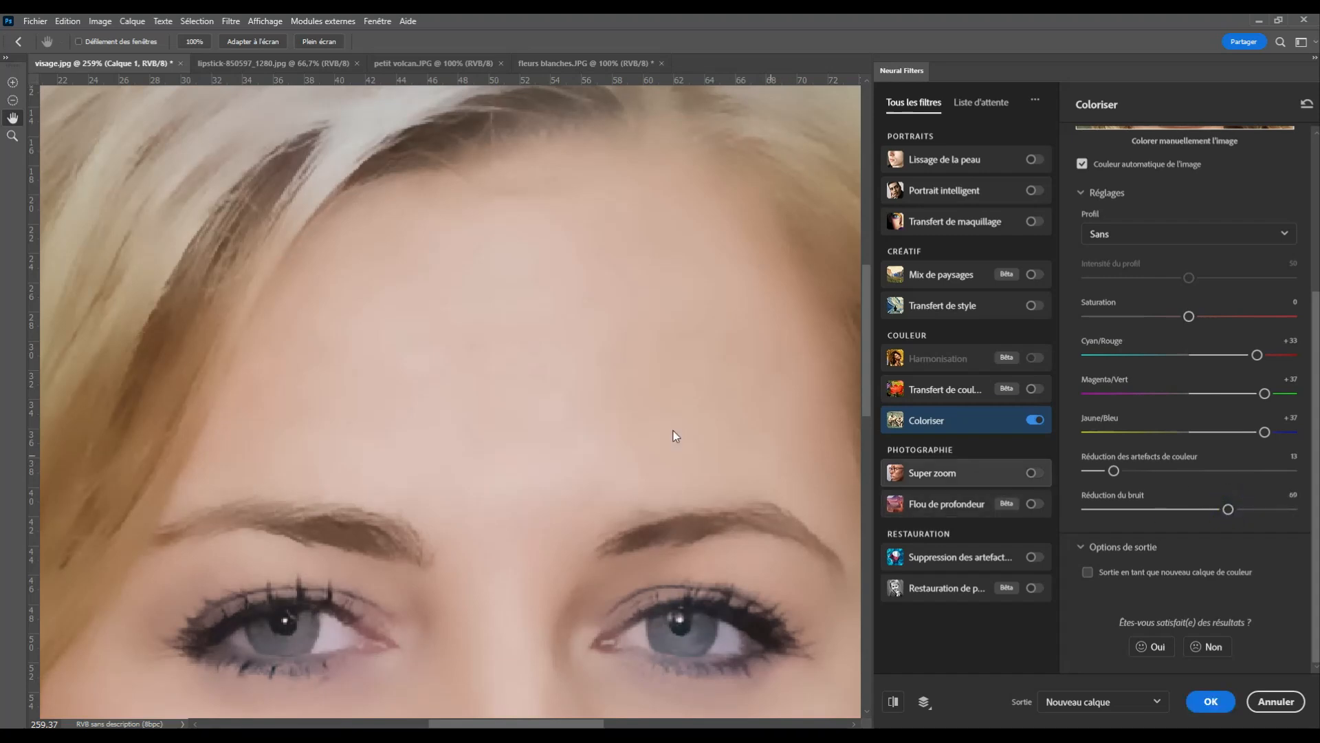
pyautogui.moveTo(1229, 510); pyautogui.dragTo(1104, 509)
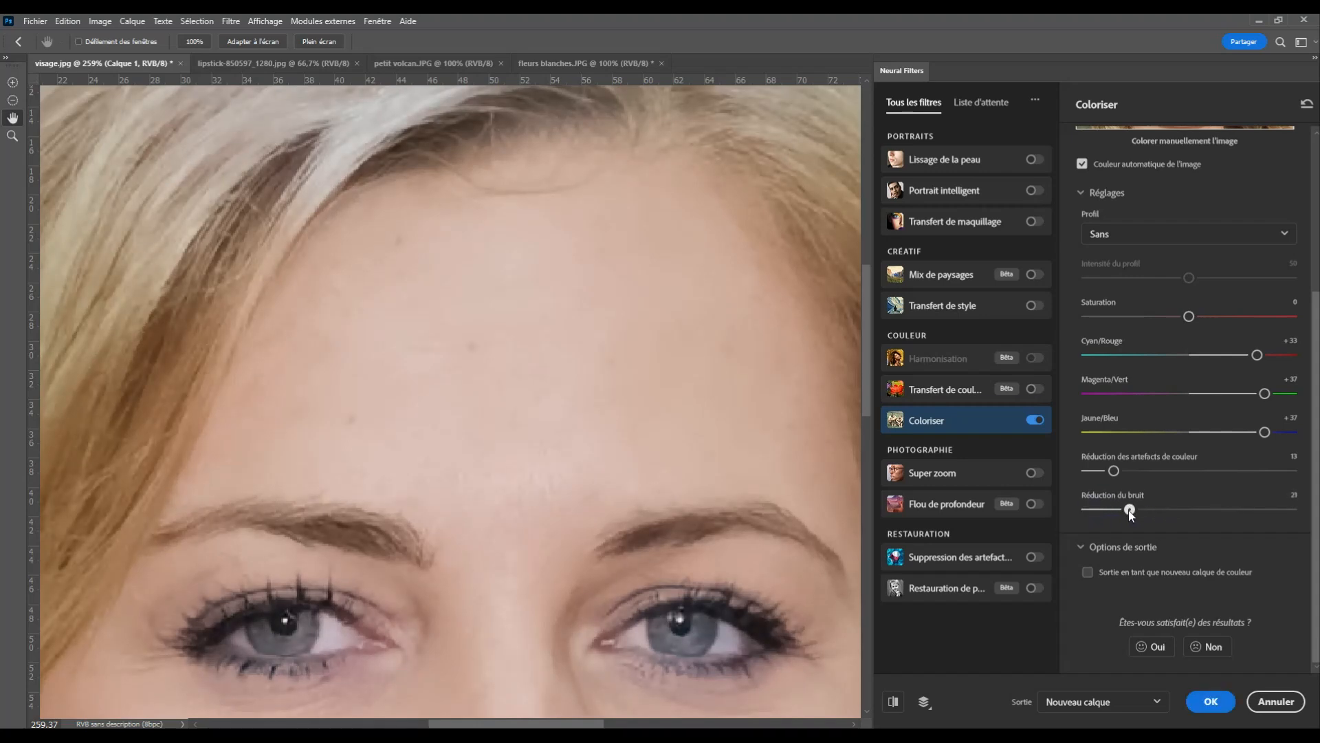
pyautogui.scroll(-8, 704, 386)
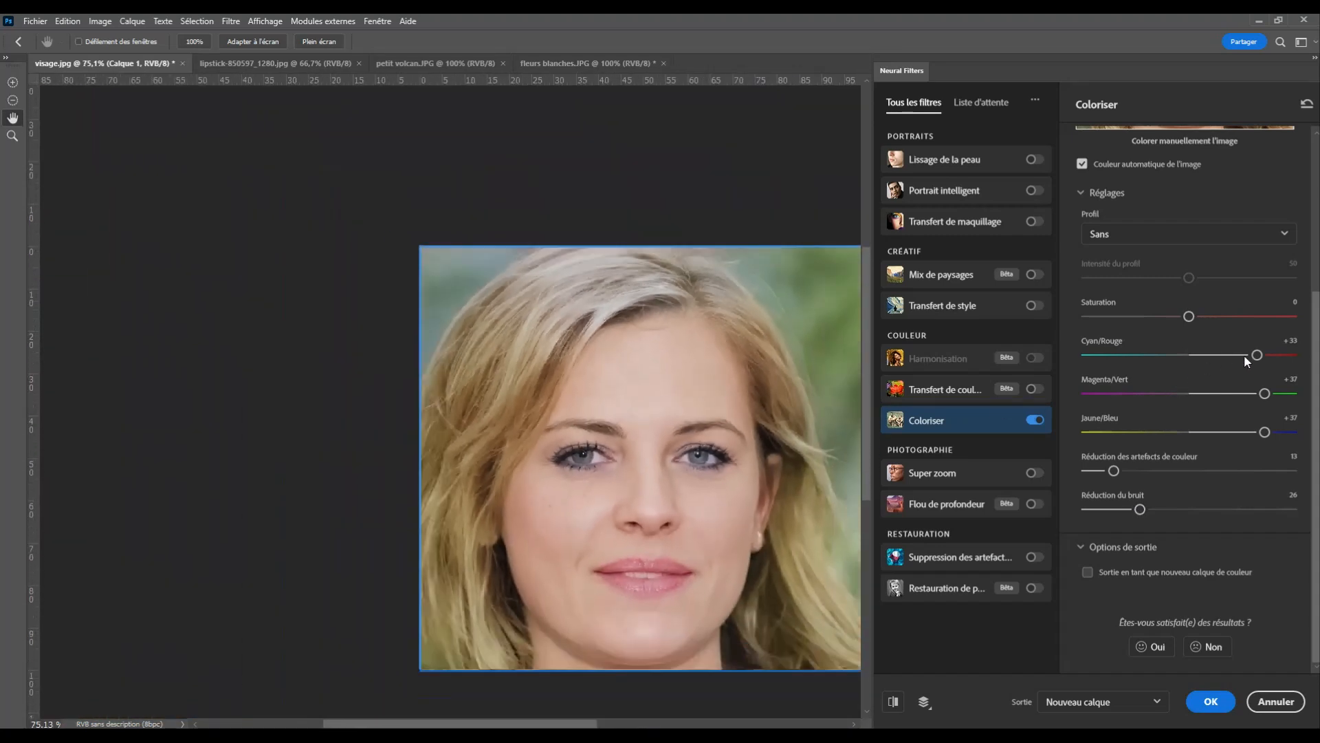
# Reset Cyan/Rouge, Magenta/Vert, Jaune/Bleu and Réduction des artefacts de couleur to 0.
pyautogui.moveTo(1247, 354); pyautogui.dragTo(1190, 358)
pyautogui.moveTo(1264, 394); pyautogui.dragTo(1190, 395)
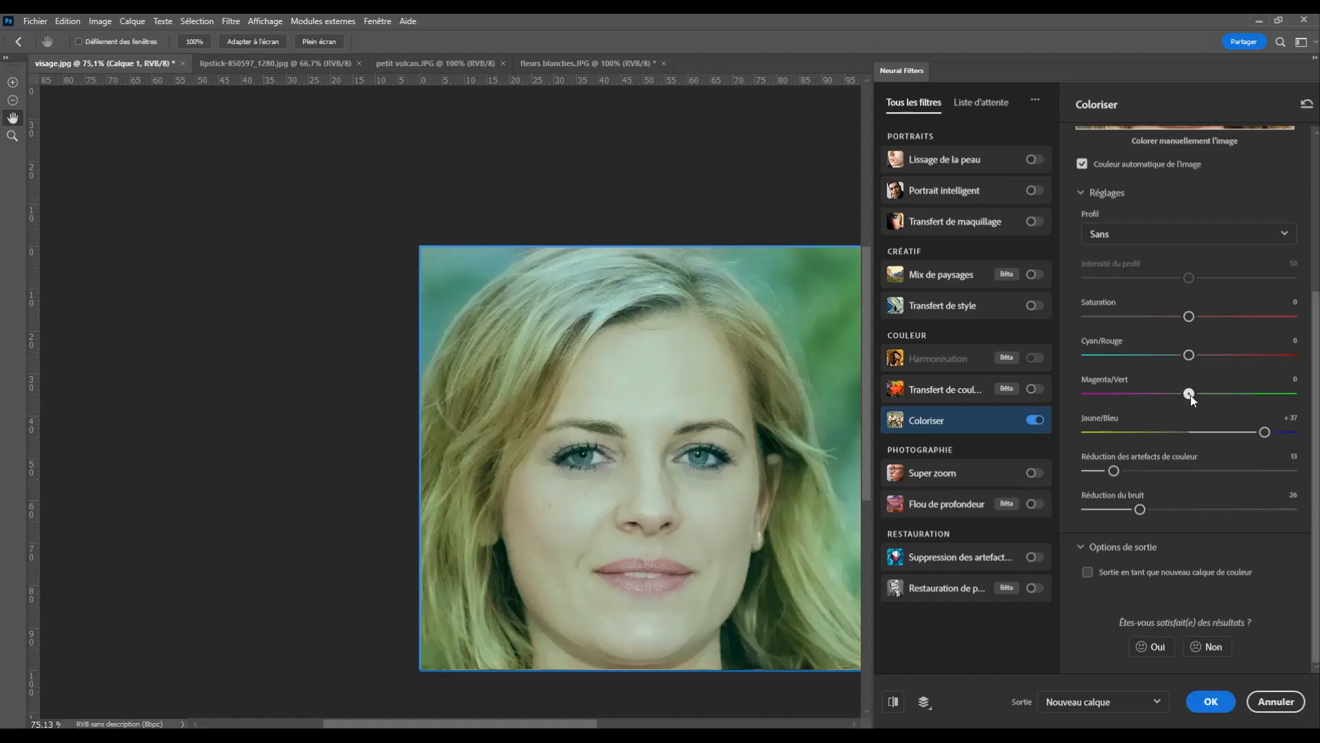
pyautogui.moveTo(1262, 431); pyautogui.dragTo(1189, 432)
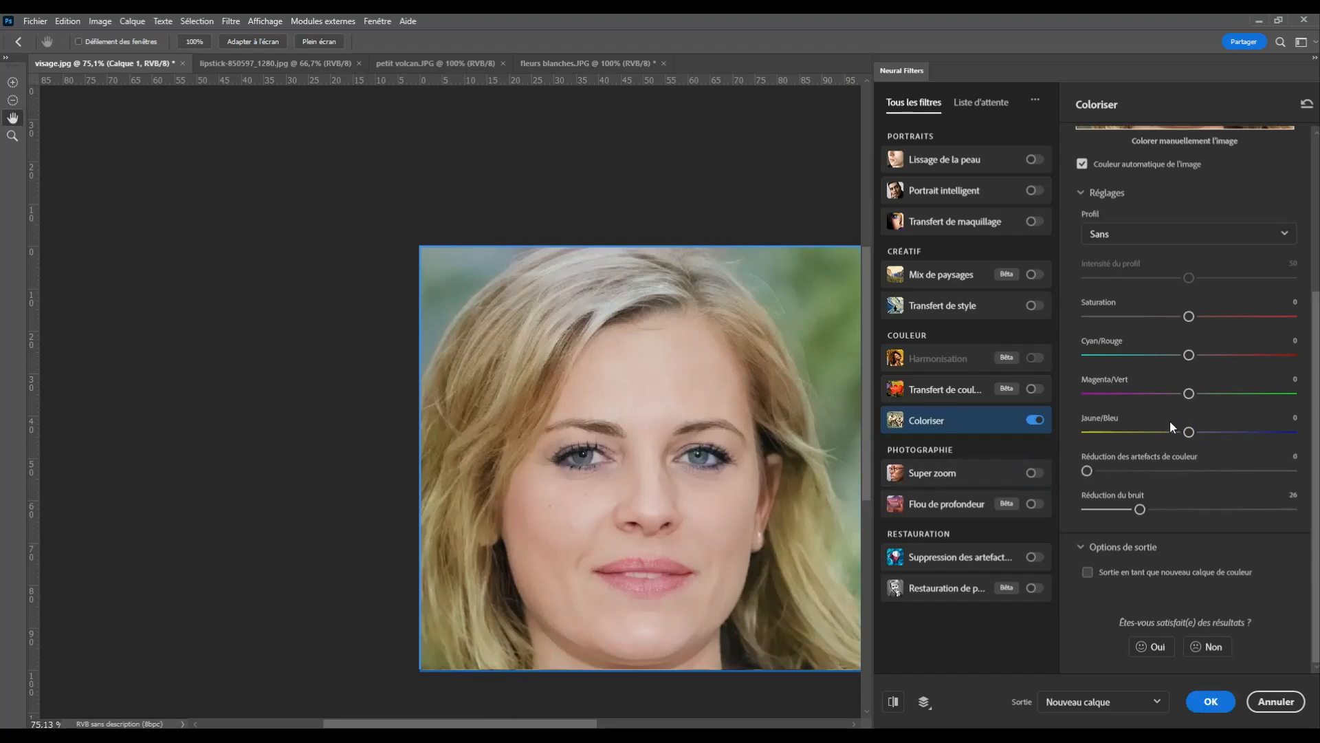
pyautogui.scroll(3, 1169, 420)
pyautogui.scroll(-2, 1144, 412)
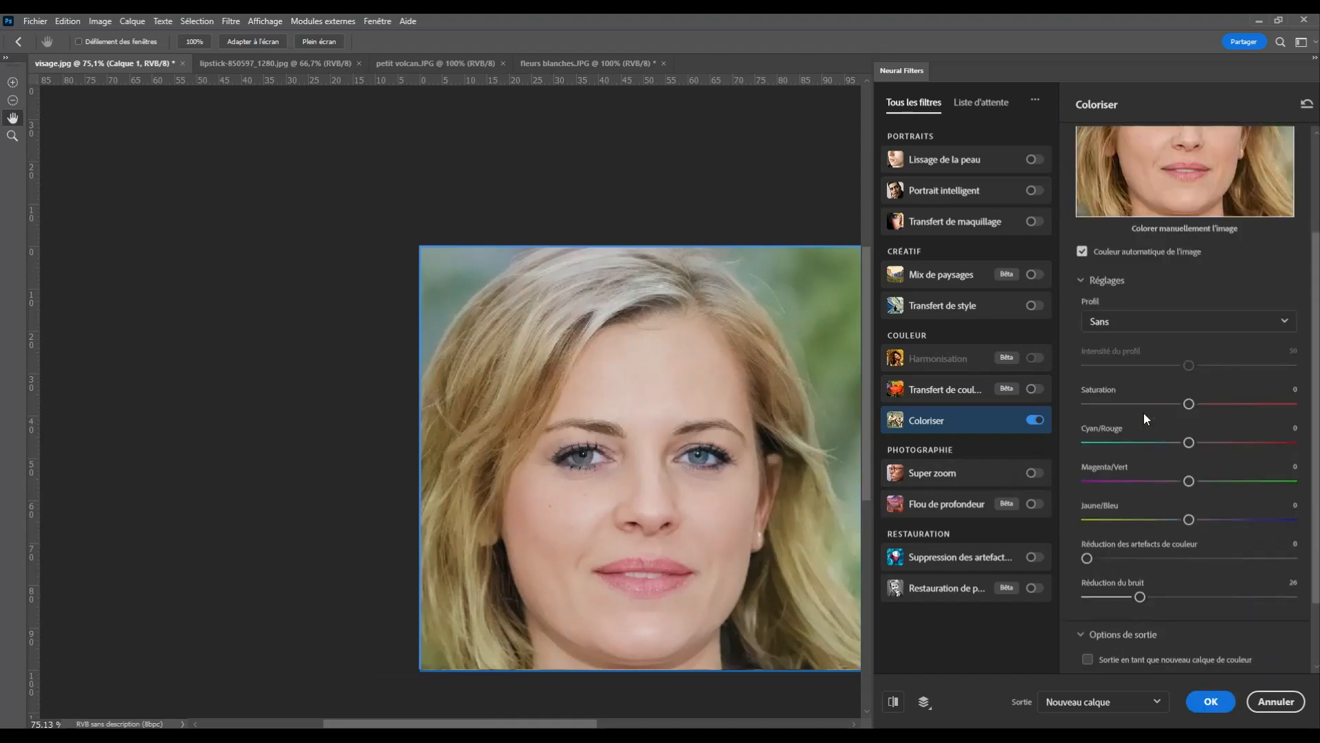
# Compare Réduction du bruit at 10 and 0 on a close-up of the forehead and set it to 29.
pyautogui.scroll(5, 690, 406)
pyautogui.scroll(1, 690, 406)
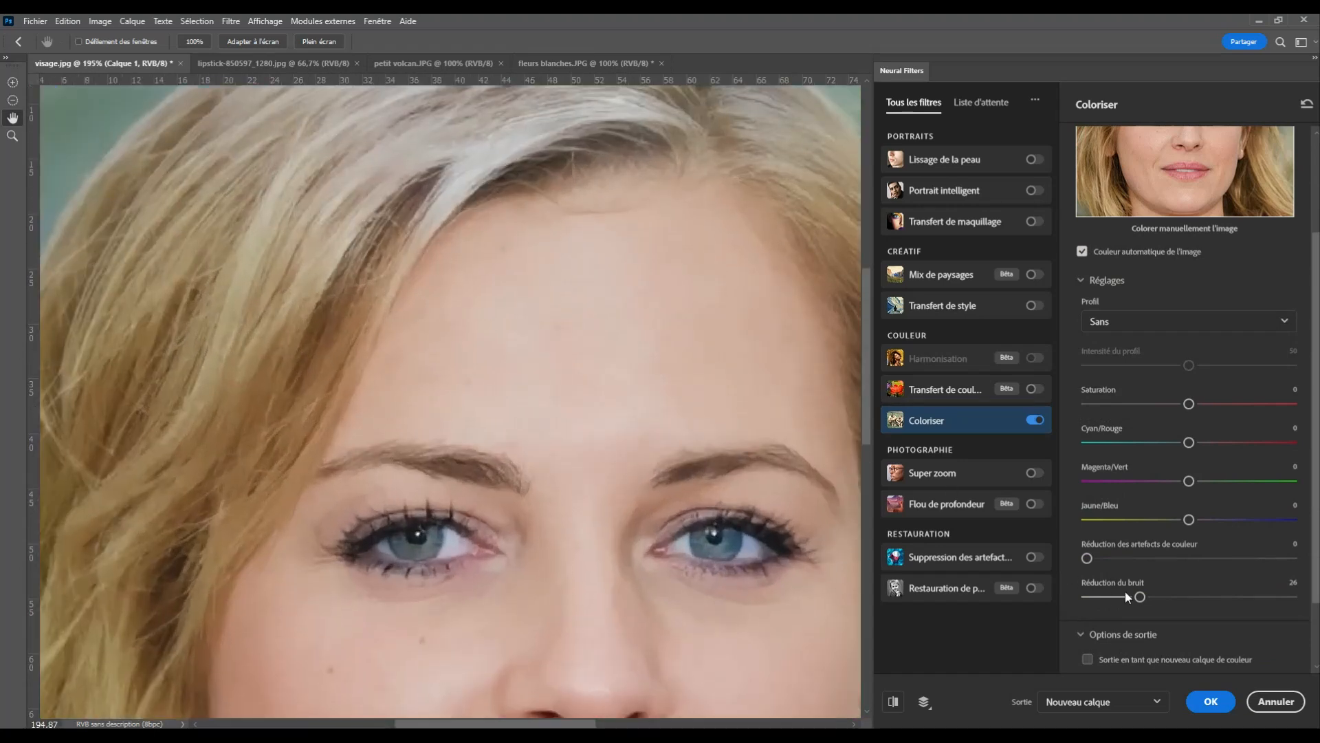
pyautogui.scroll(-2, 1191, 543)
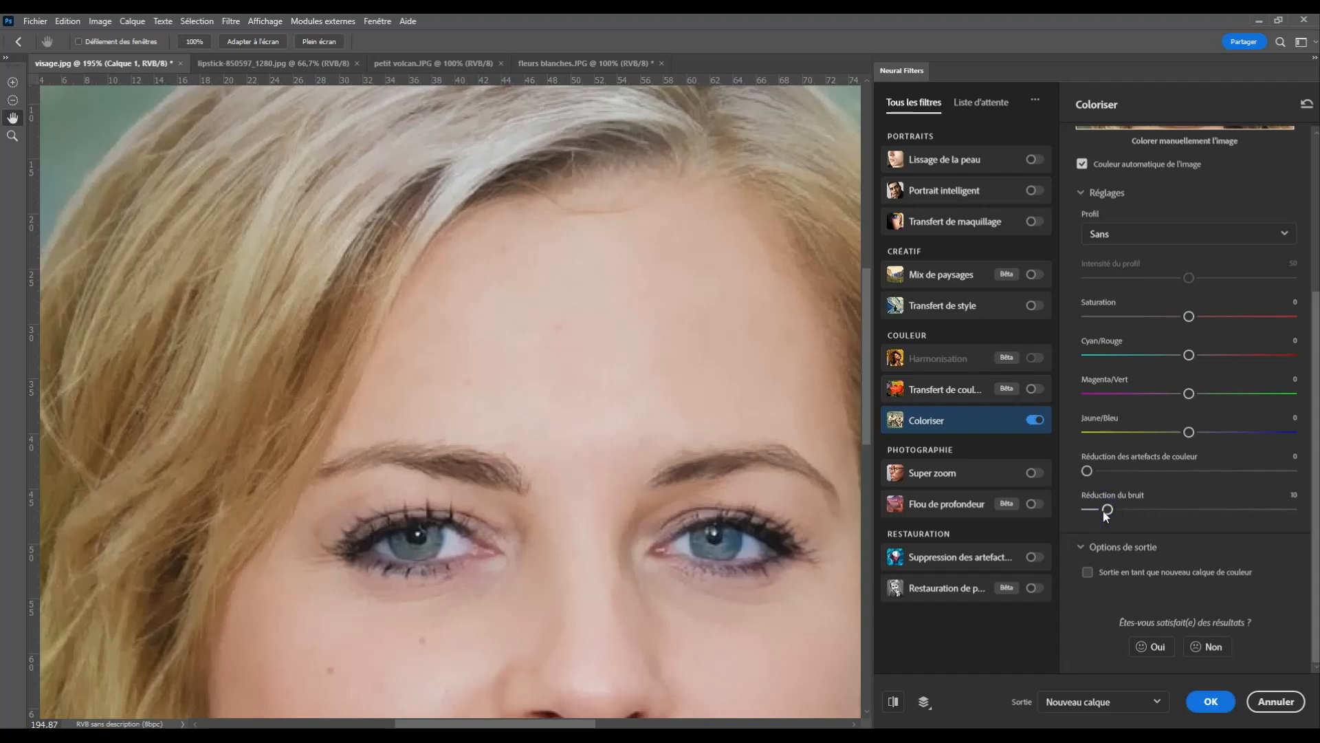
pyautogui.moveTo(1103, 506); pyautogui.dragTo(1030, 513)
pyautogui.scroll(2, 661, 329)
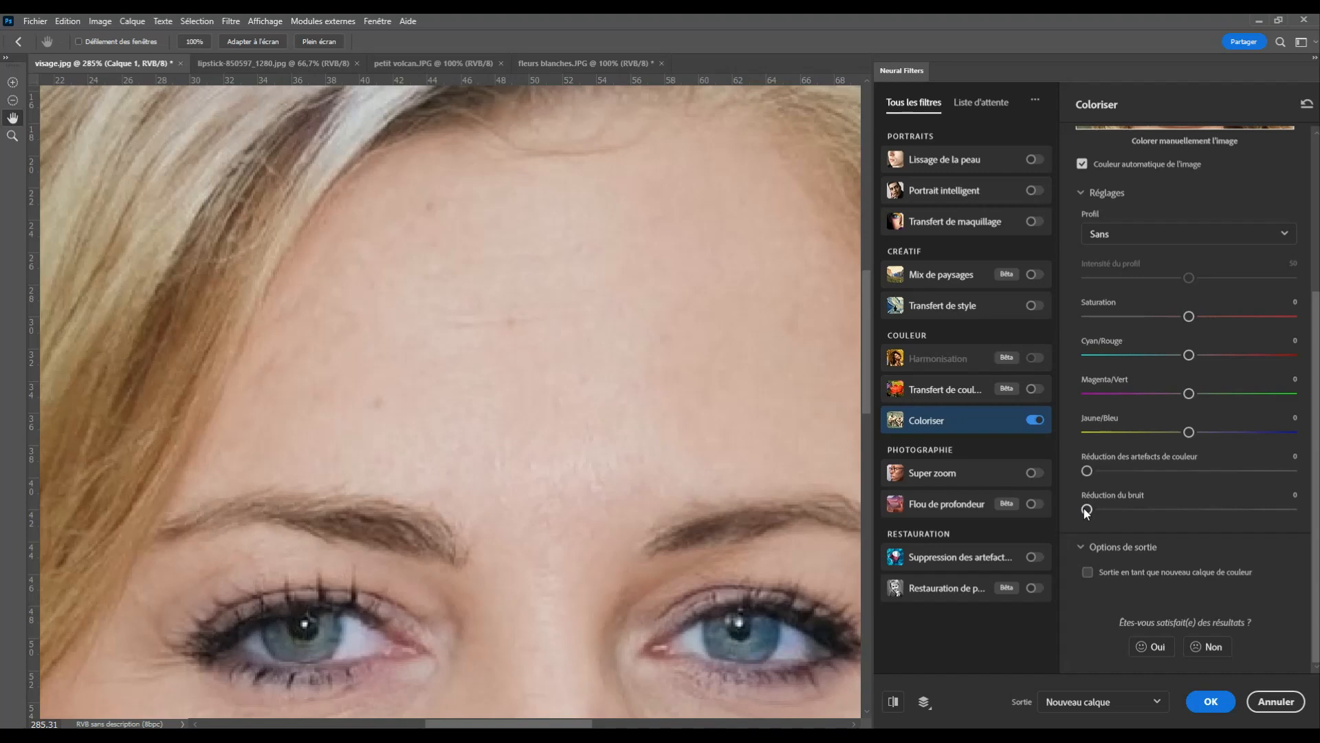
pyautogui.moveTo(1086, 509); pyautogui.dragTo(1145, 510)
# Apply the Coloriser result as a new layer and compare the portrait with and without that layer.
pyautogui.scroll(-5, 686, 416)
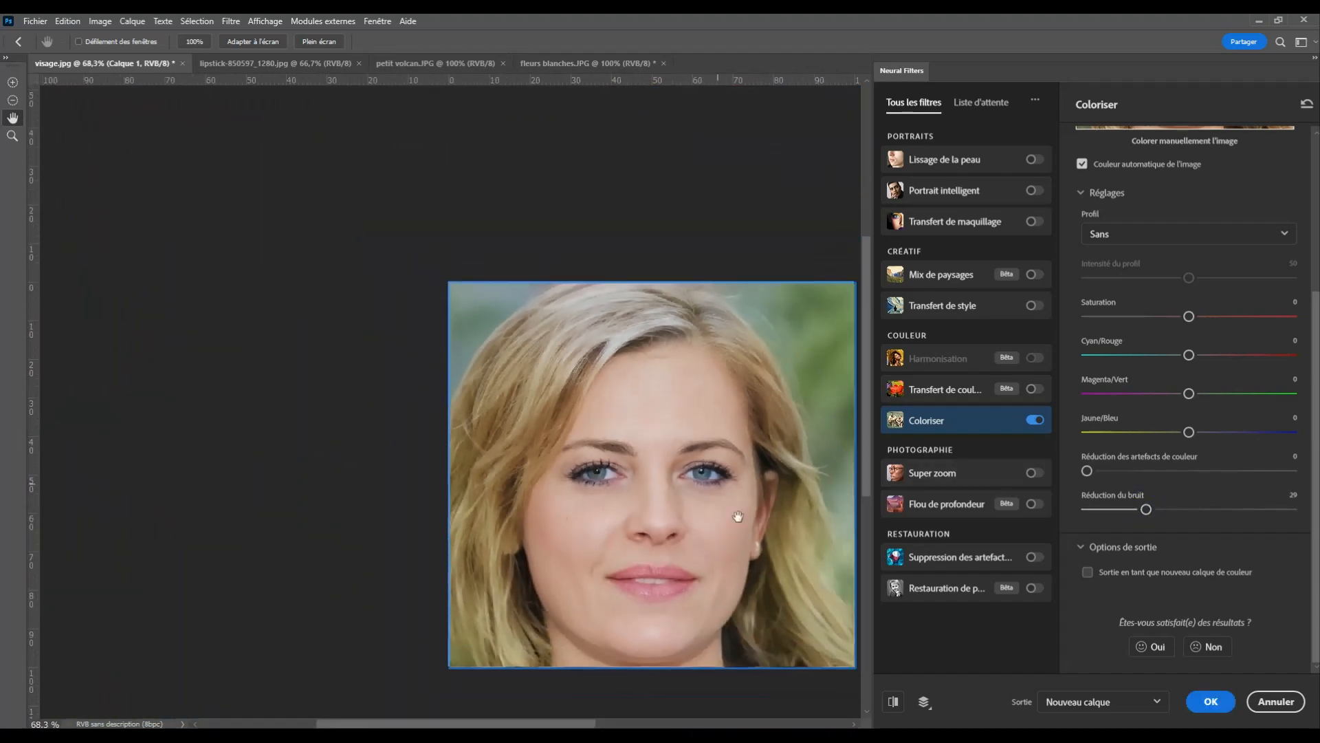
pyautogui.moveTo(737, 565); pyautogui.dragTo(604, 509)
pyautogui.scroll(1, 624, 509)
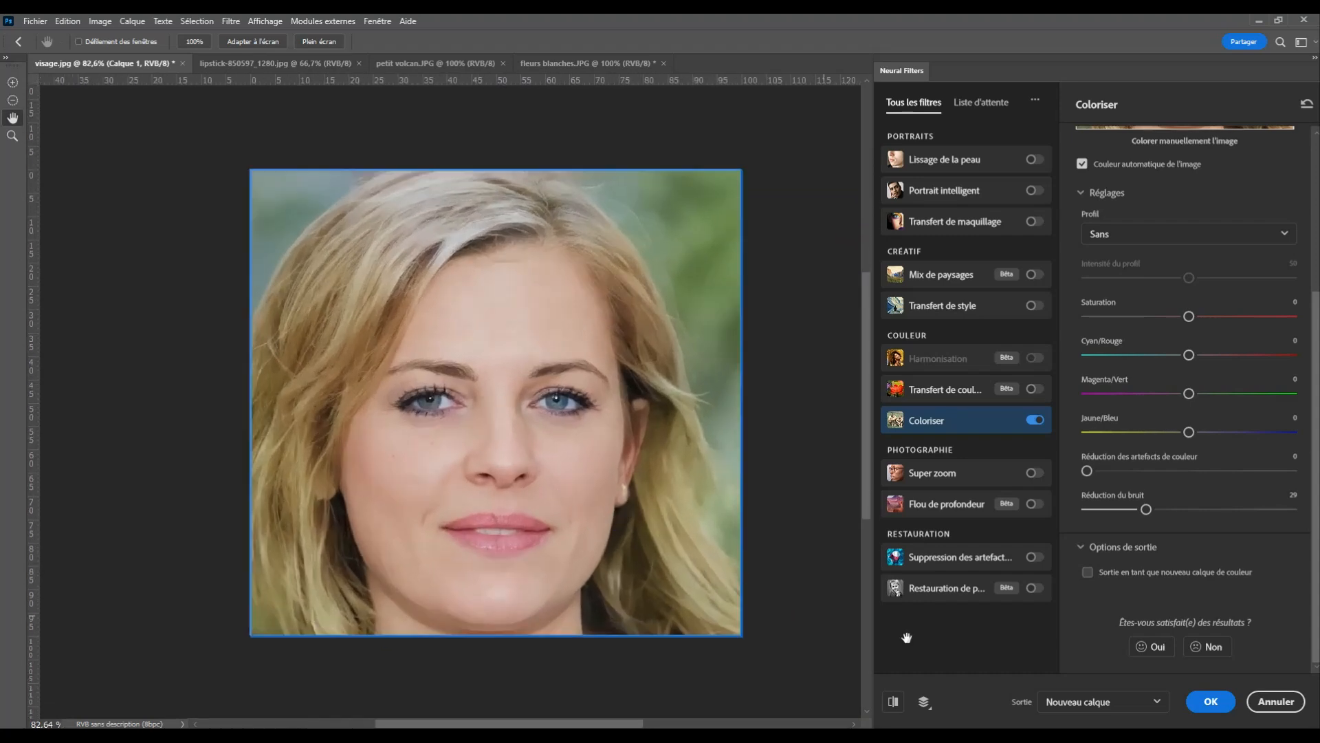
pyautogui.click(1211, 702)
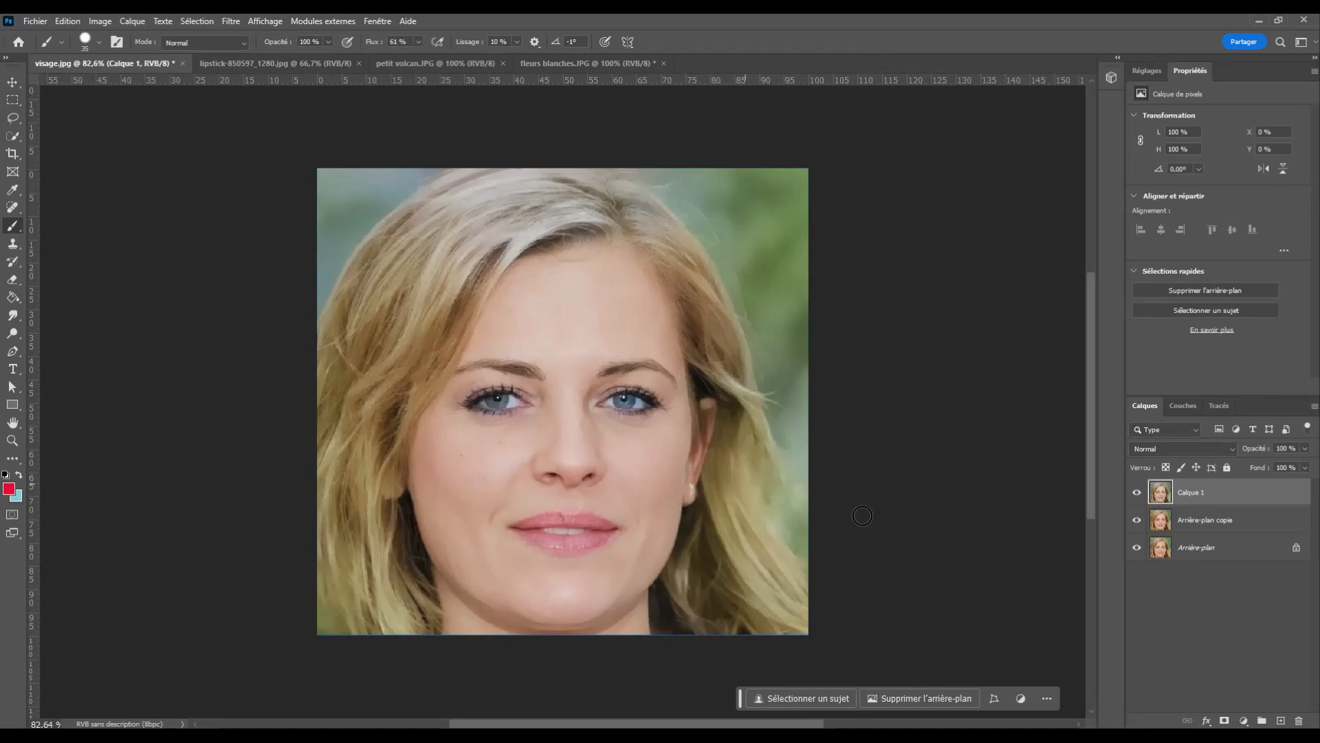
pyautogui.click(1138, 492)
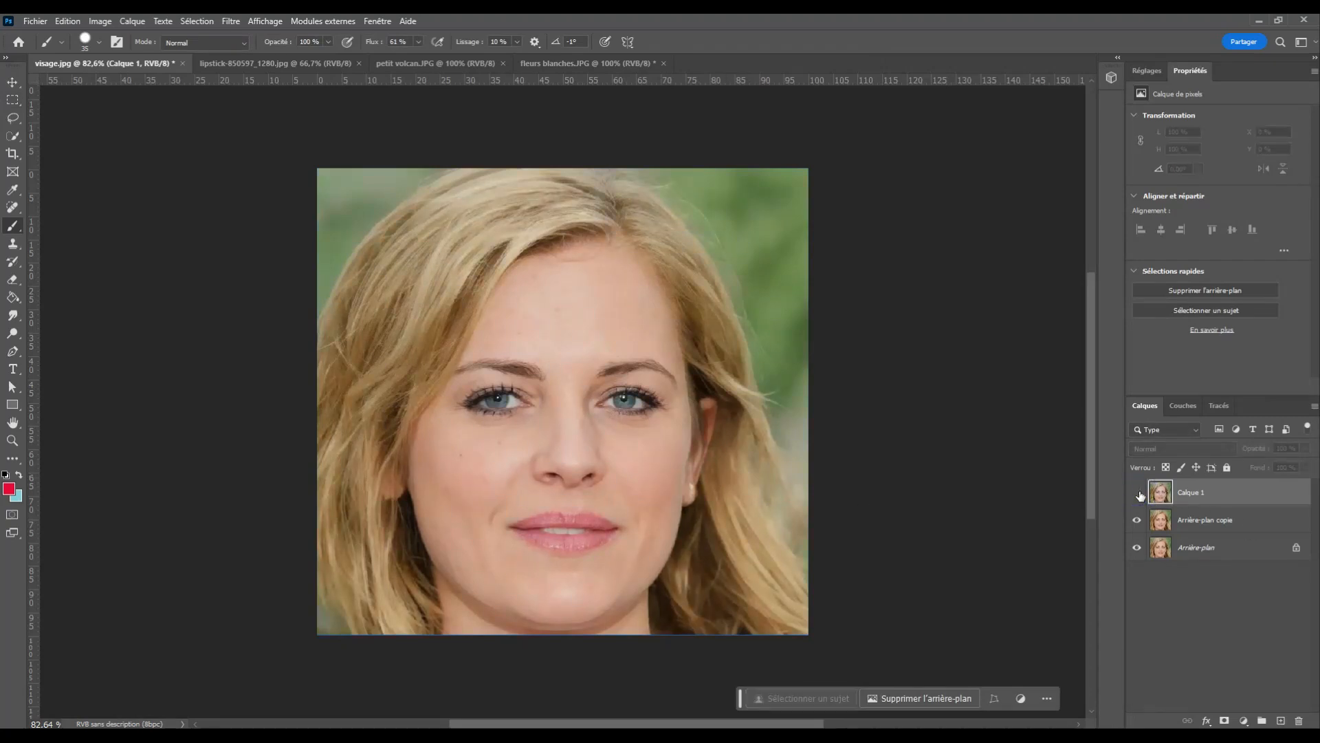
pyautogui.click(1138, 492)
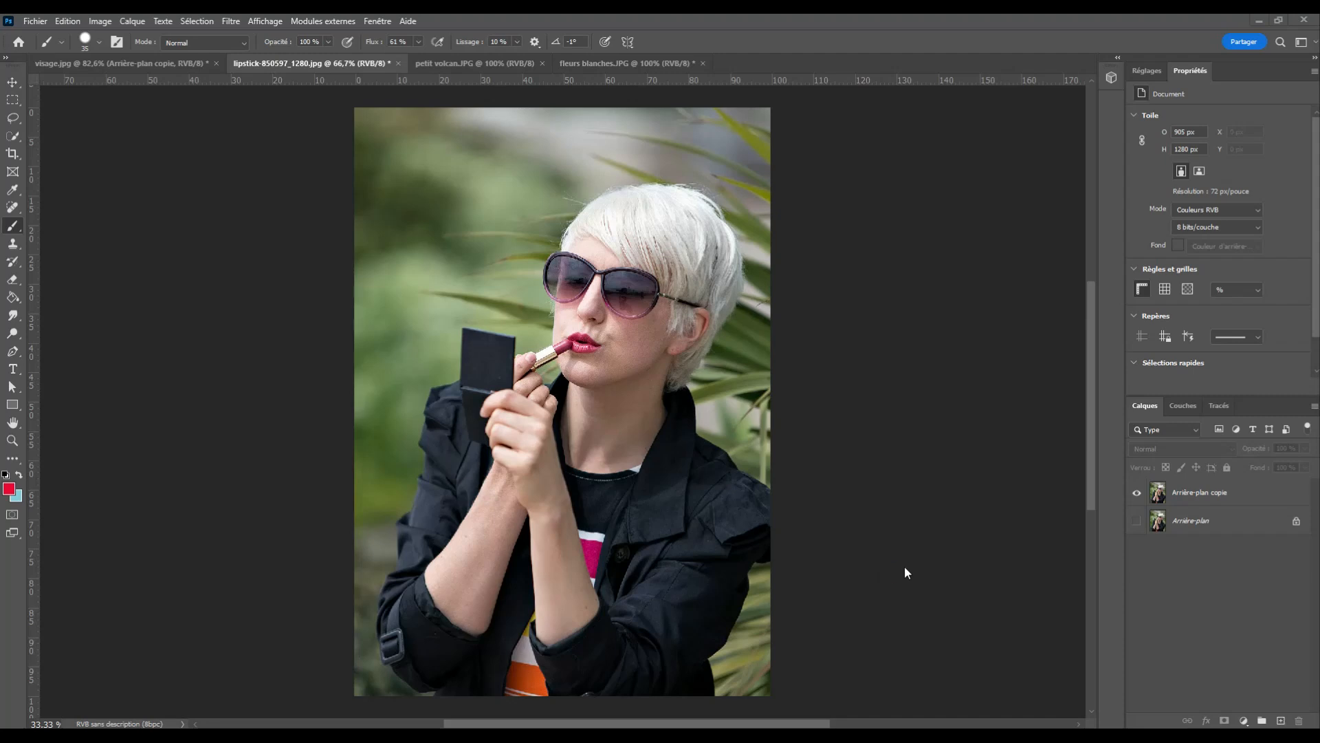
# Open Neural Filters on the Arrière-plan copie layer of the lipstick photo.
pyautogui.click(1204, 490)
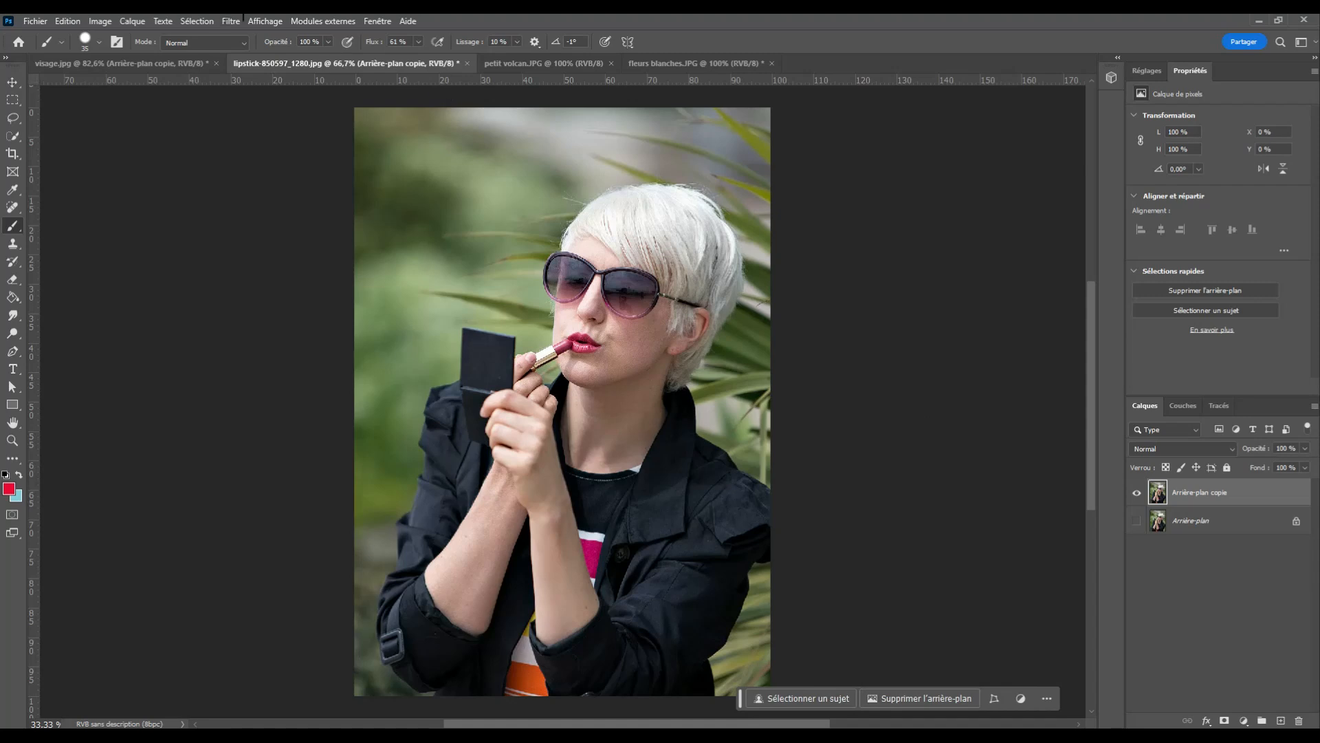
pyautogui.click(235, 22)
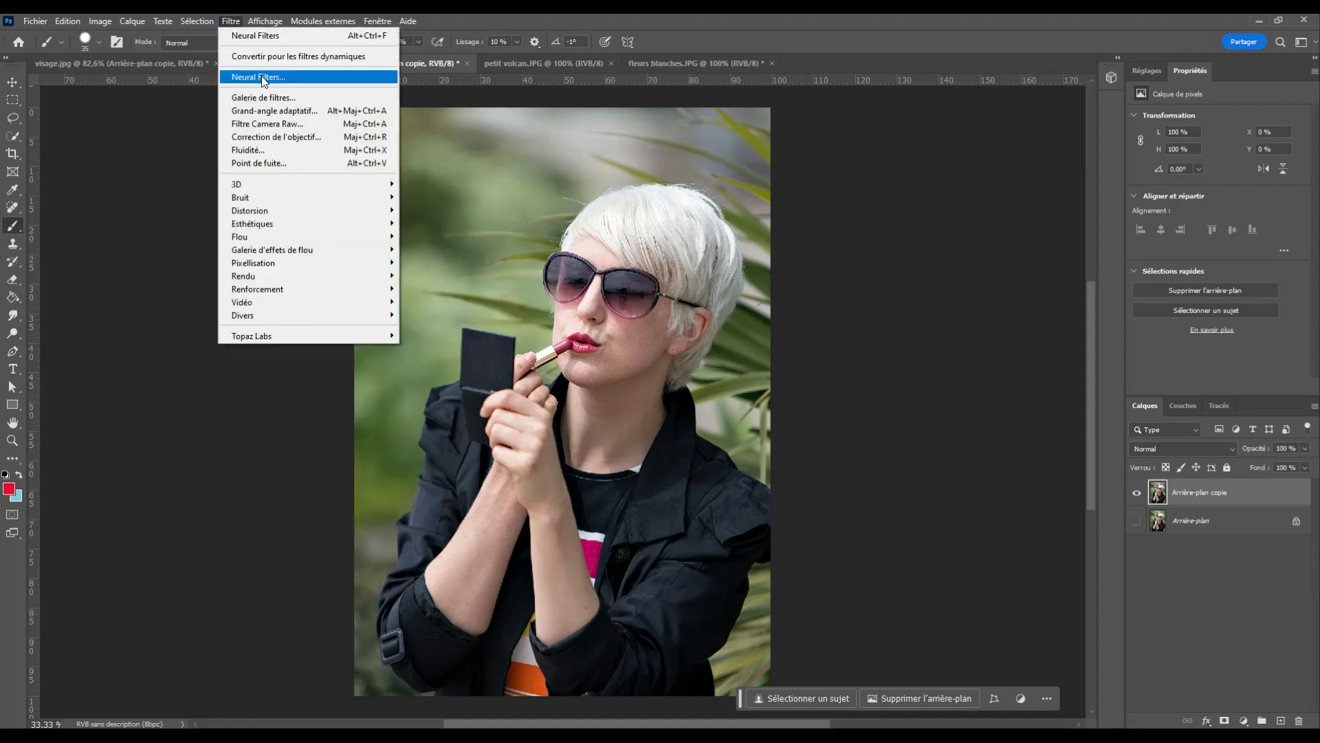
pyautogui.click(262, 77)
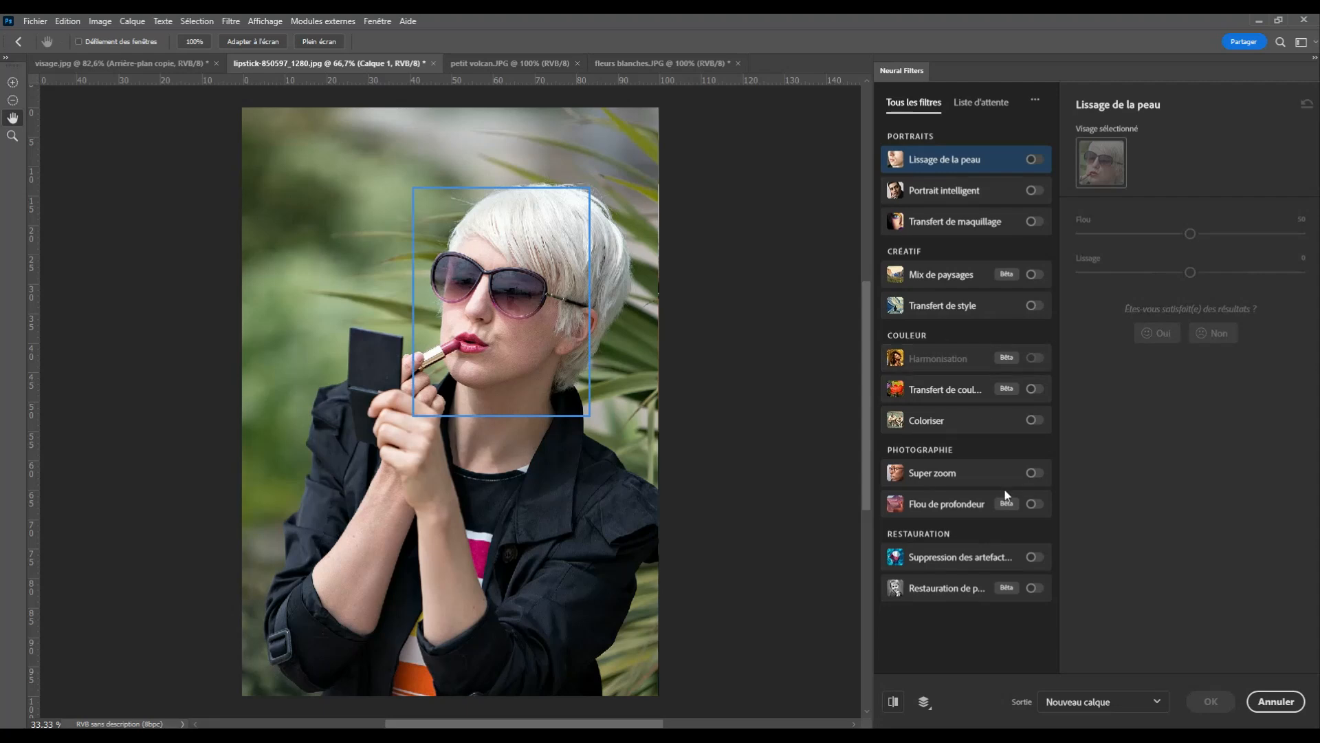
# Enable the Super zoom filter, magnify the image to 2x and reframe the crop on the woman's face.
pyautogui.click(955, 473)
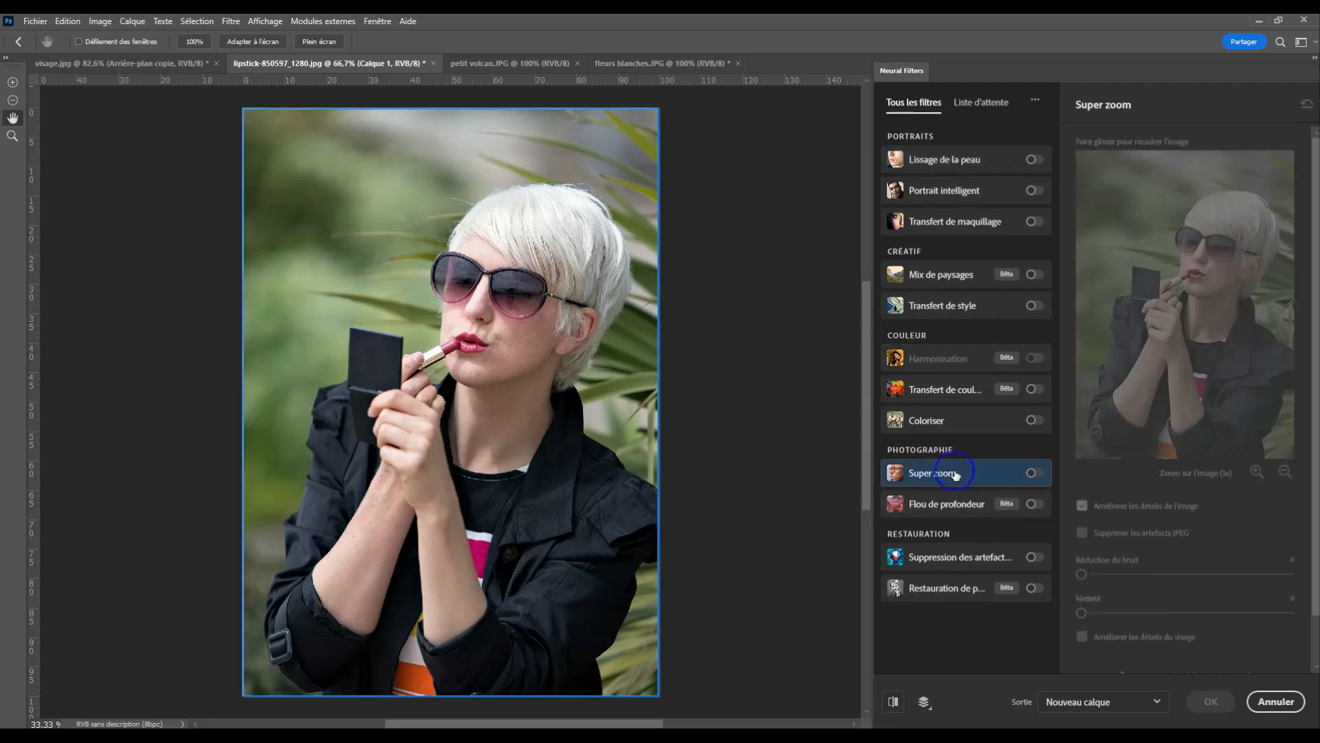
pyautogui.moveTo(955, 474)
pyautogui.click(1033, 474)
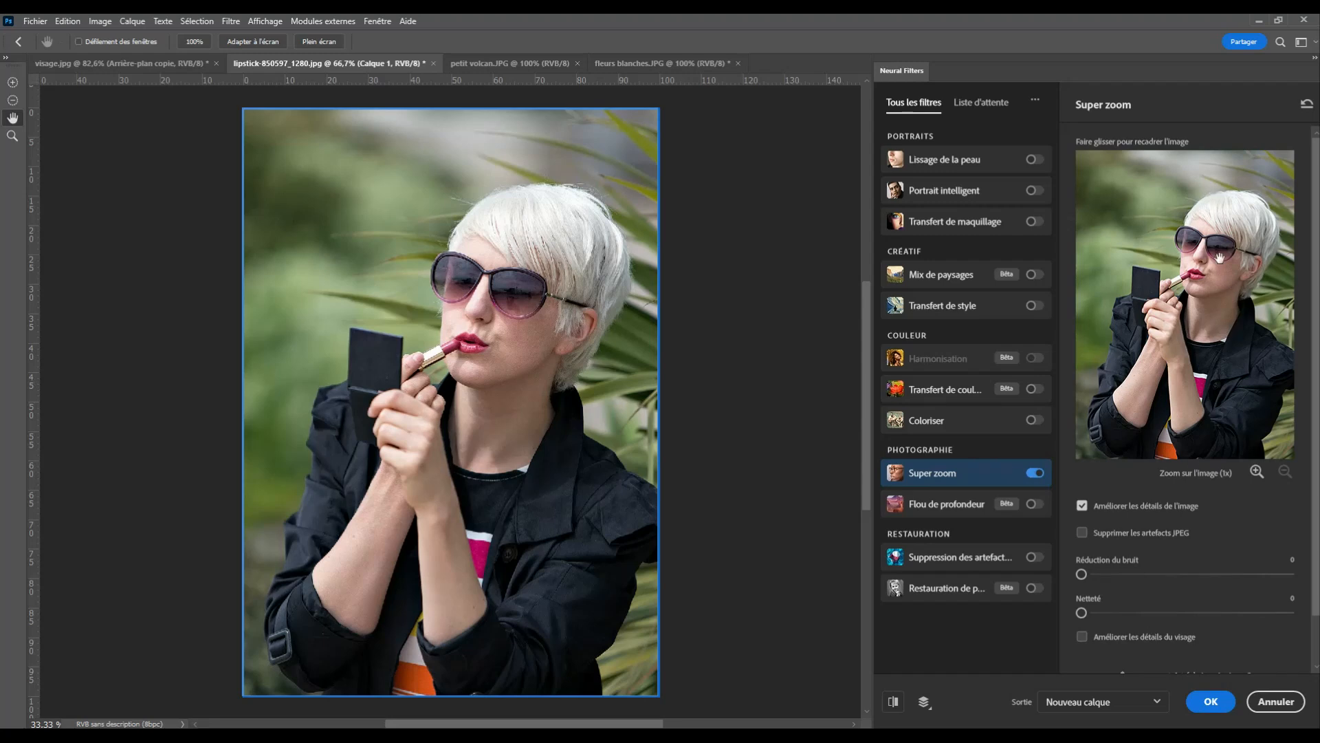
pyautogui.click(1256, 472)
pyautogui.moveTo(1259, 296); pyautogui.dragTo(1223, 378)
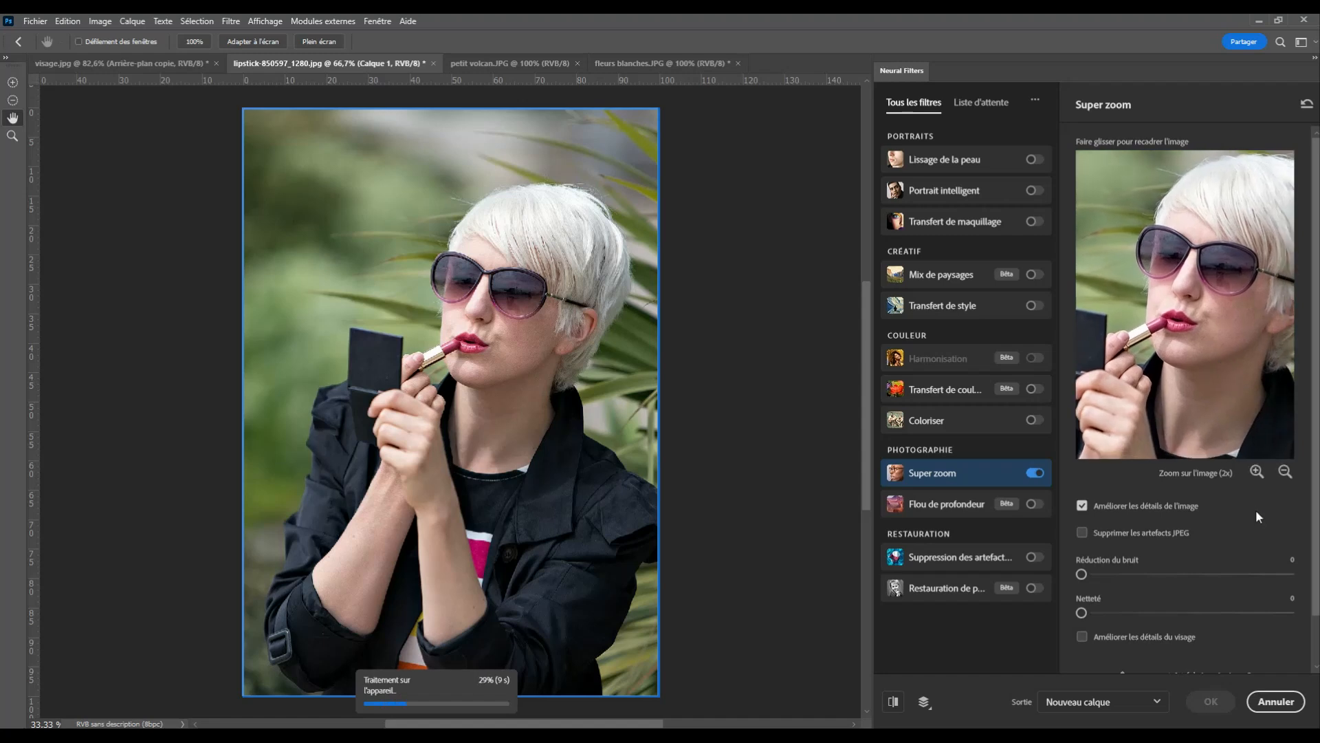
# Enable Supprimer les artefacts JPEG and set Réduction du bruit to 9 and Netteté to 14.
pyautogui.click(1083, 534)
pyautogui.moveTo(1082, 574); pyautogui.dragTo(1144, 575)
pyautogui.moveTo(1083, 611); pyautogui.dragTo(1205, 622)
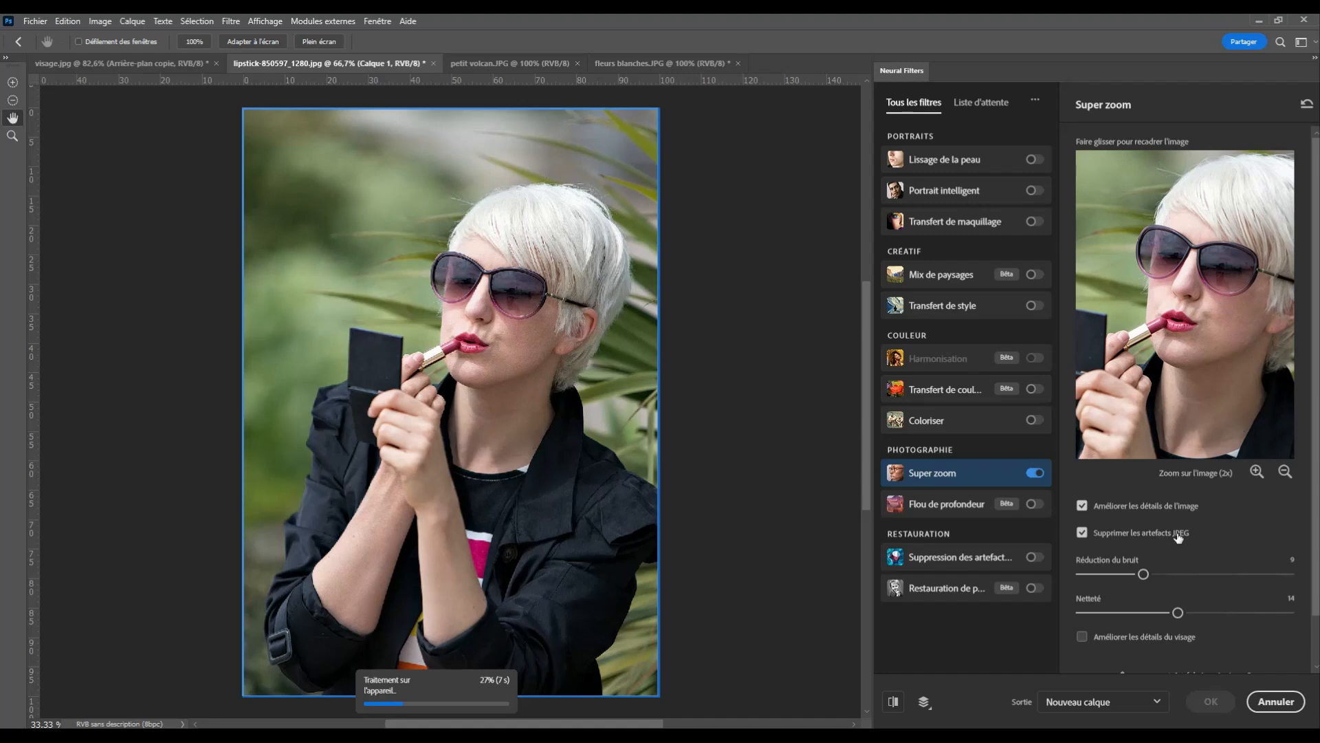
# Raise Netteté to 27 and Réduction du bruit to 25, and inspect the processed face up close.
pyautogui.scroll(-2, 1211, 566)
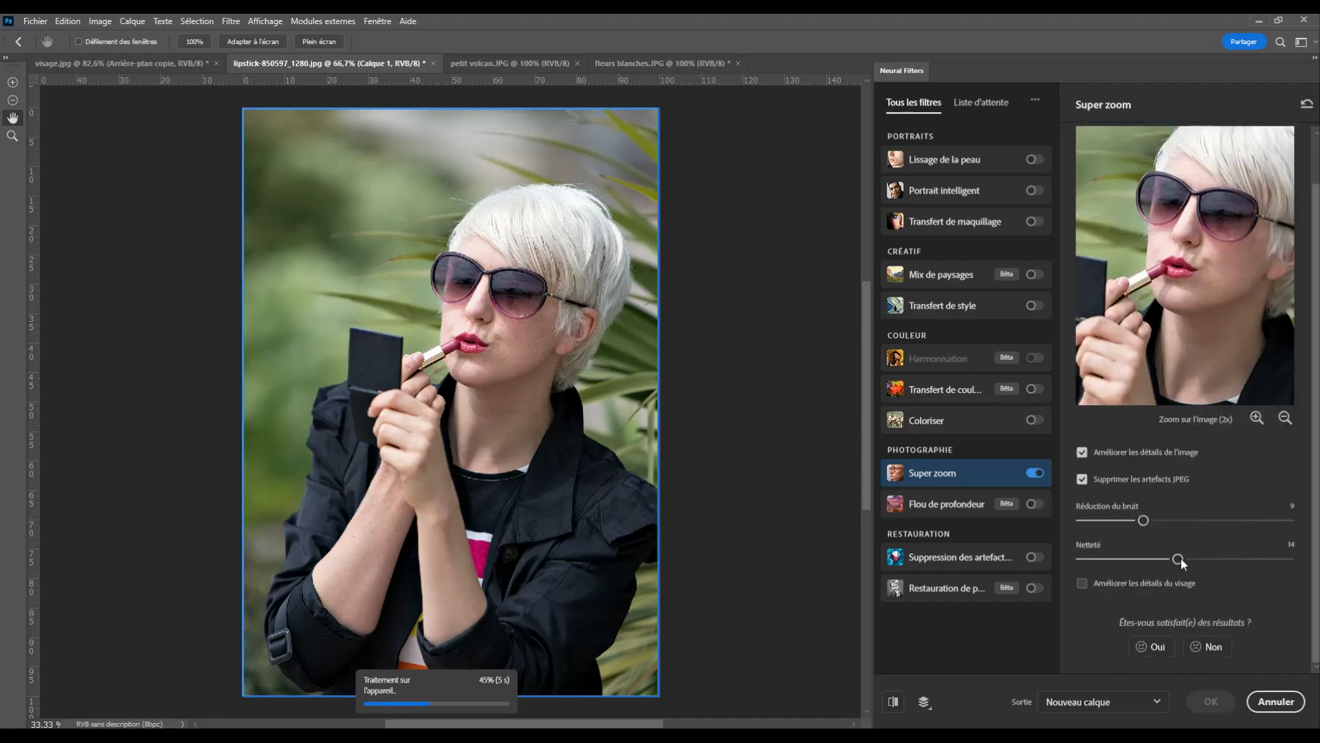
pyautogui.moveTo(1180, 560); pyautogui.dragTo(1268, 559)
pyautogui.moveTo(1145, 521); pyautogui.dragTo(1255, 521)
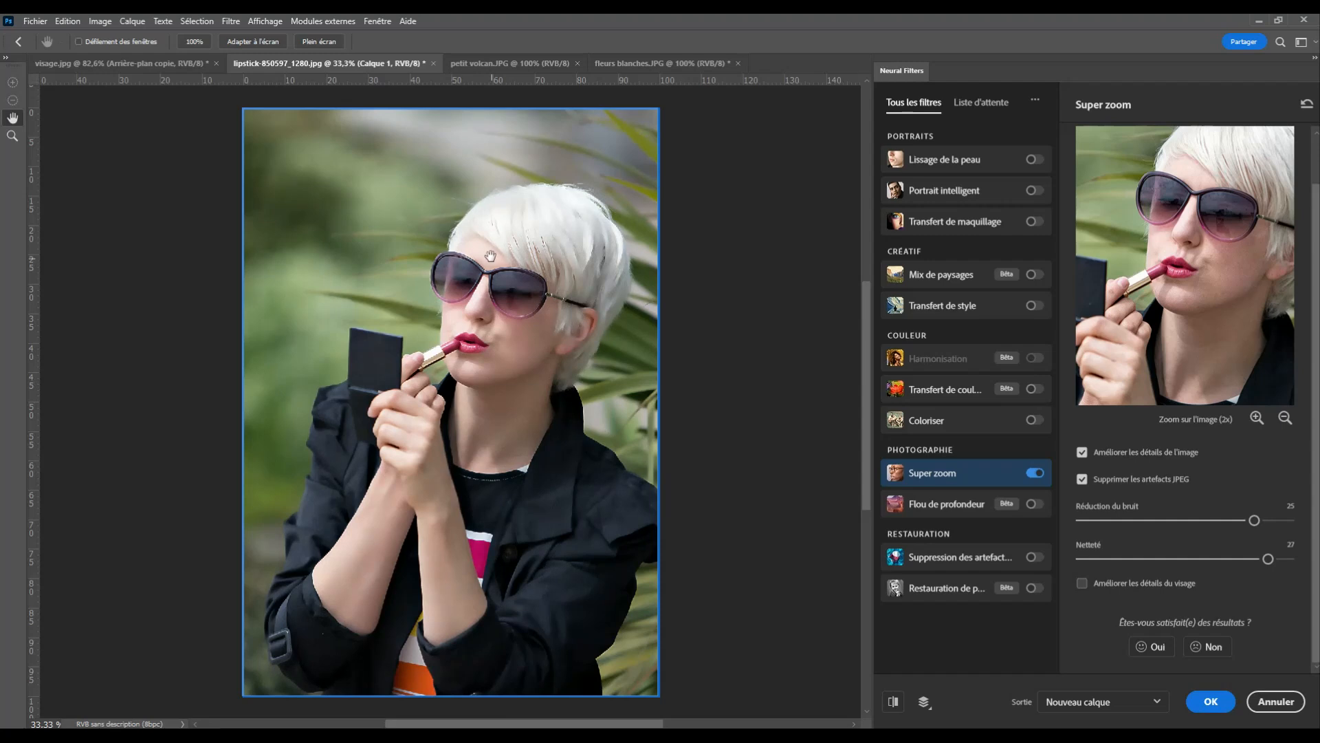
pyautogui.scroll(5, 495, 310)
pyautogui.scroll(1, 518, 313)
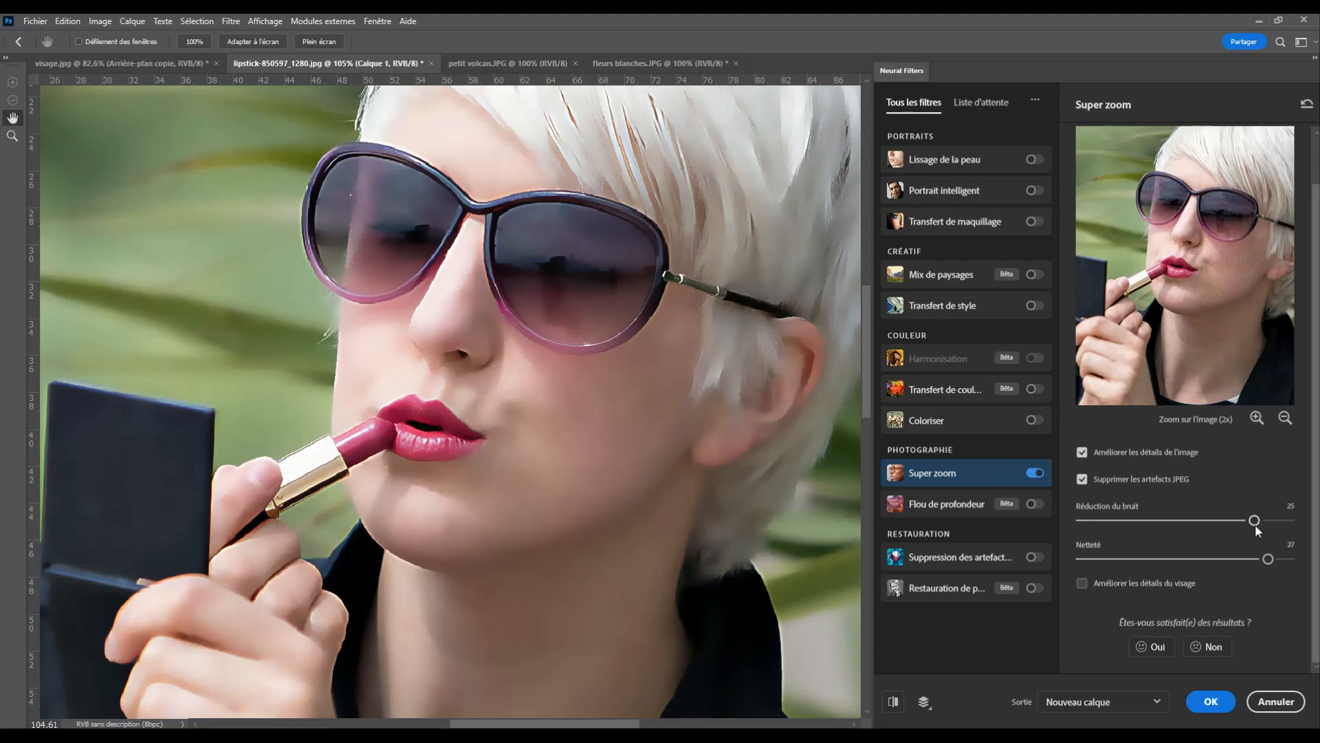
# Lower Netteté and Réduction du bruit to 0 in Super zoom and inspect the face up close.
pyautogui.moveTo(1268, 559); pyautogui.dragTo(1068, 562)
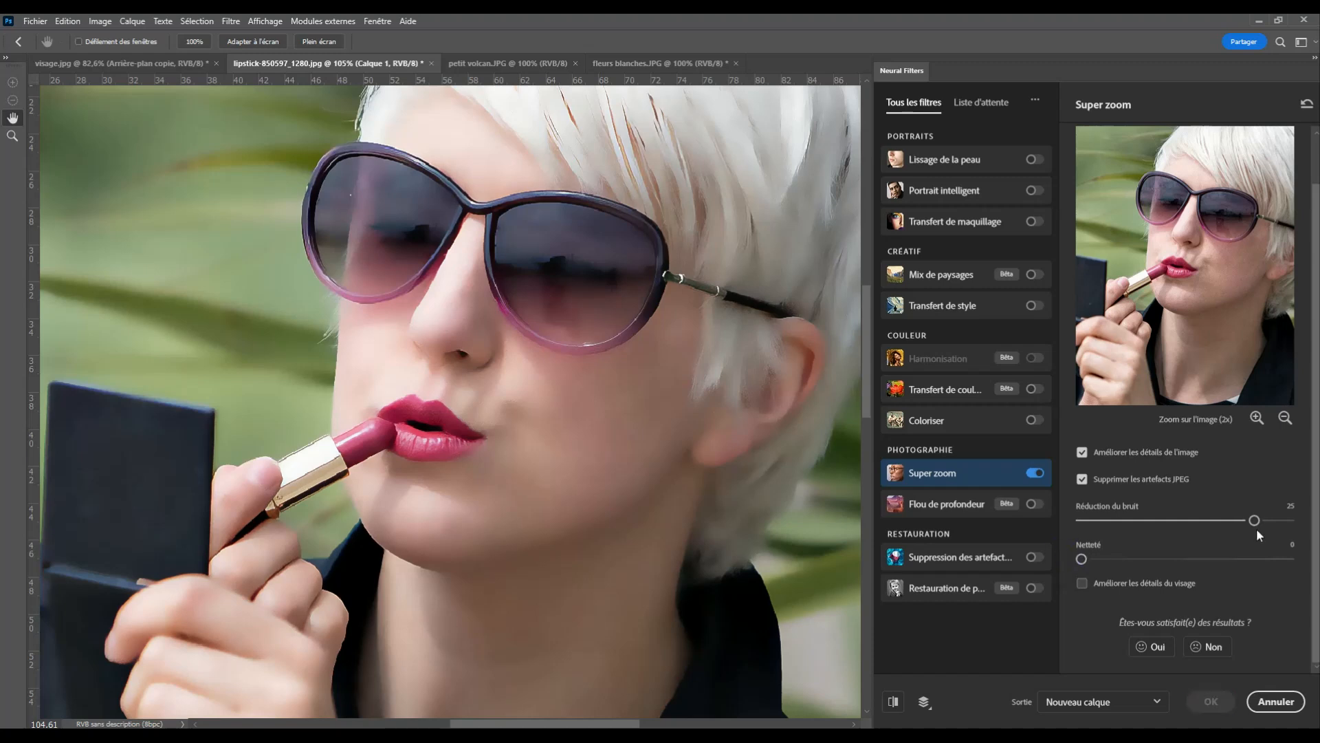
pyautogui.moveTo(1254, 521); pyautogui.dragTo(1081, 520)
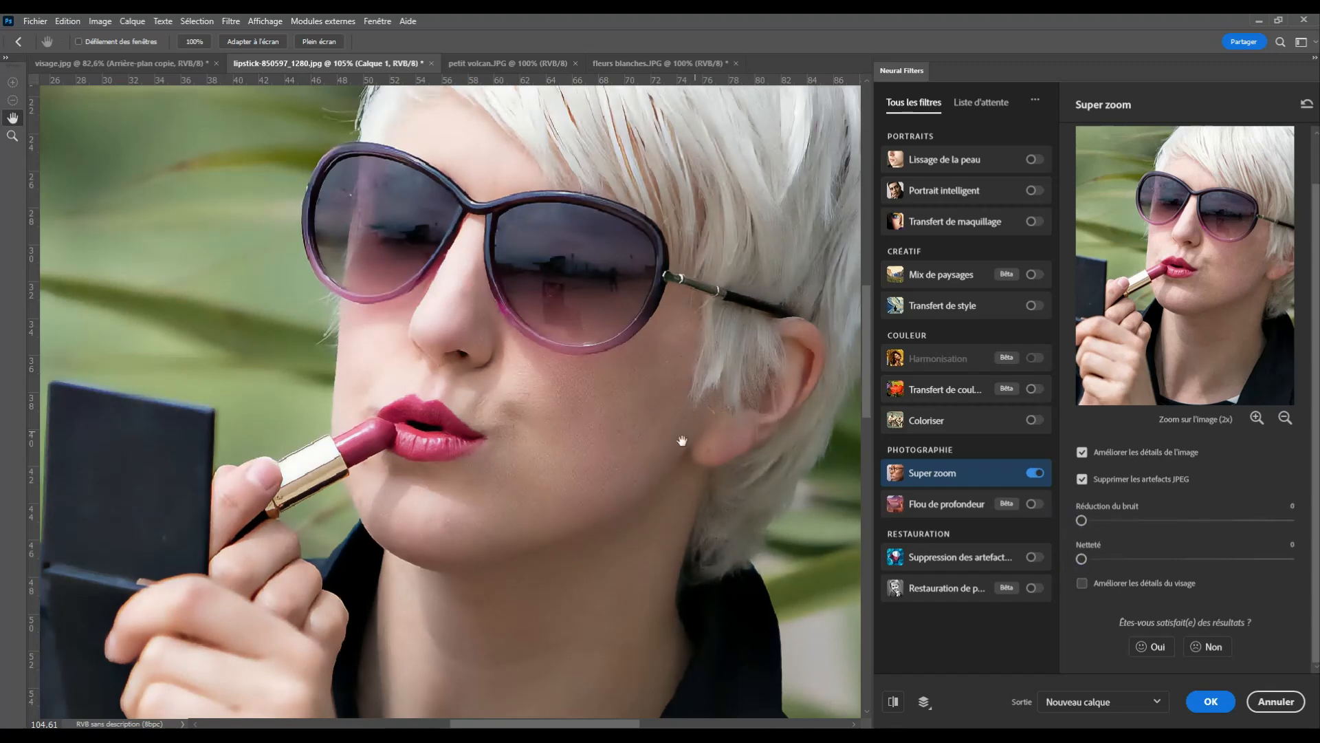
pyautogui.scroll(3, 629, 448)
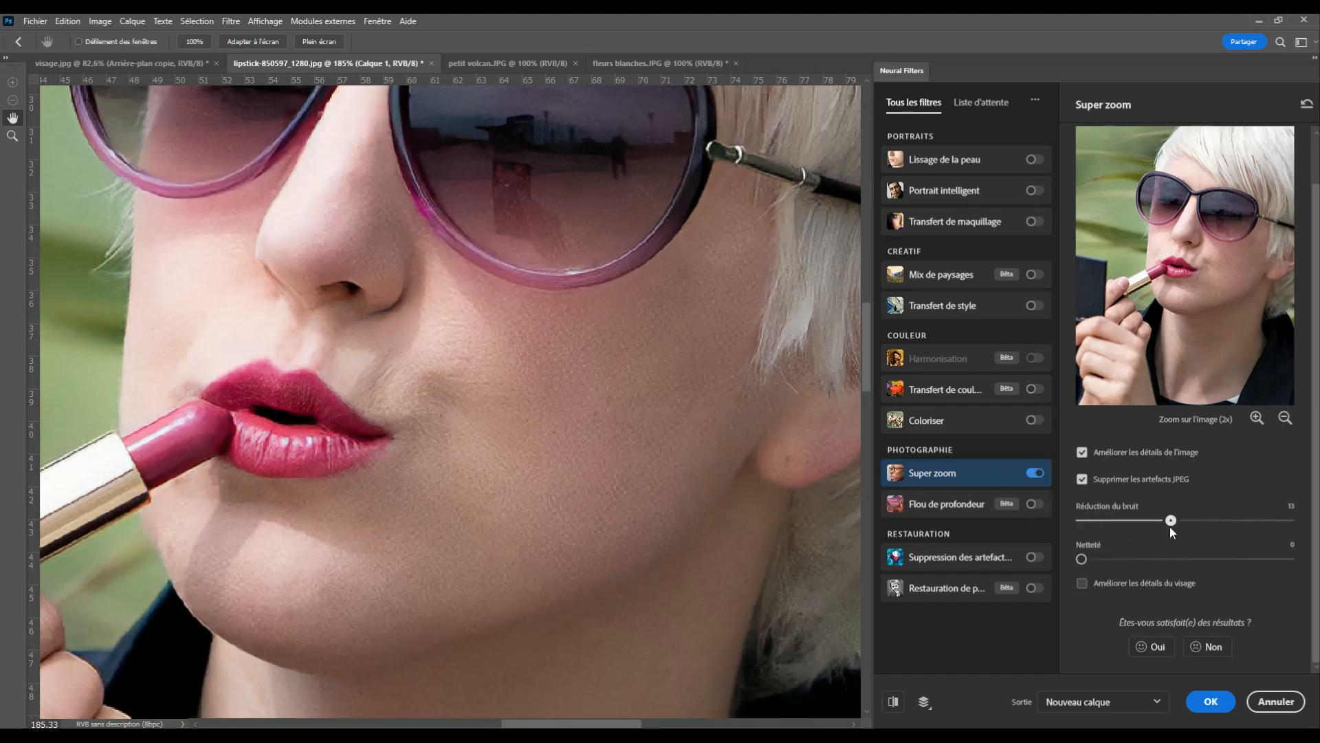
# Try Réduction du bruit at 16, settle it at 11, and set Netteté to 7.
pyautogui.moveTo(1169, 525)
pyautogui.mouseDown()
pyautogui.moveTo(1141, 520)
pyautogui.moveTo(1193, 521)
pyautogui.mouseUp()
pyautogui.scroll(-5, 539, 401)
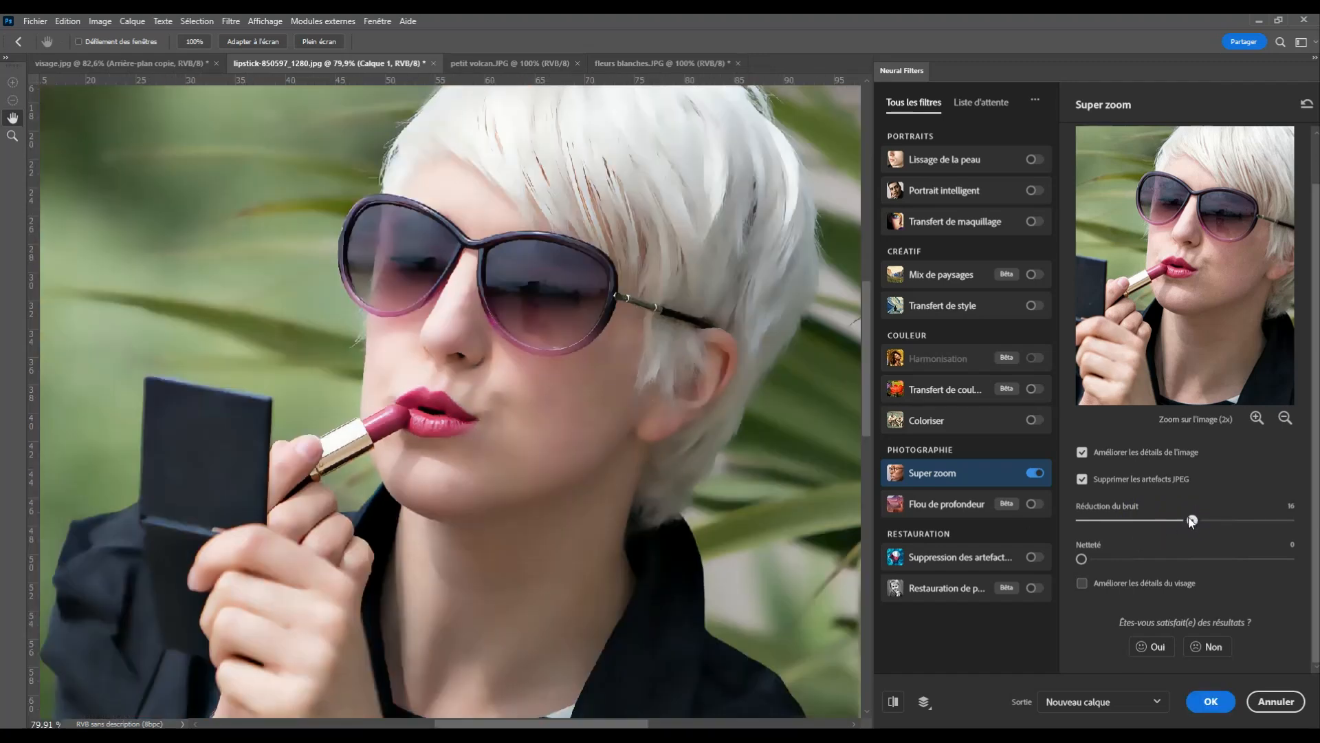
pyautogui.moveTo(1192, 521); pyautogui.dragTo(1158, 521)
pyautogui.moveTo(1093, 564); pyautogui.dragTo(1130, 560)
pyautogui.scroll(3, 639, 431)
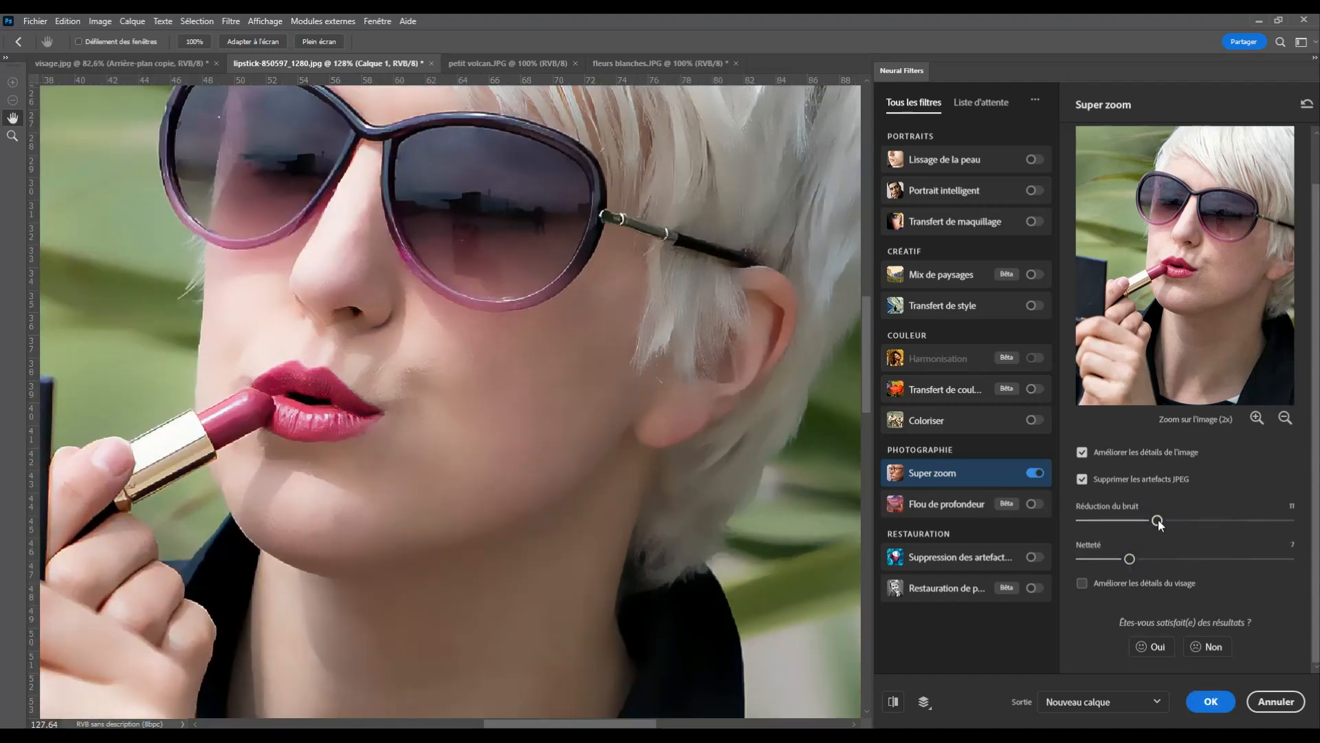
# Enable Améliorer les détails du visage, raise Réduction du bruit slightly, and apply Super zoom to a new layer.
pyautogui.click(1081, 585)
pyautogui.scroll(-5, 577, 331)
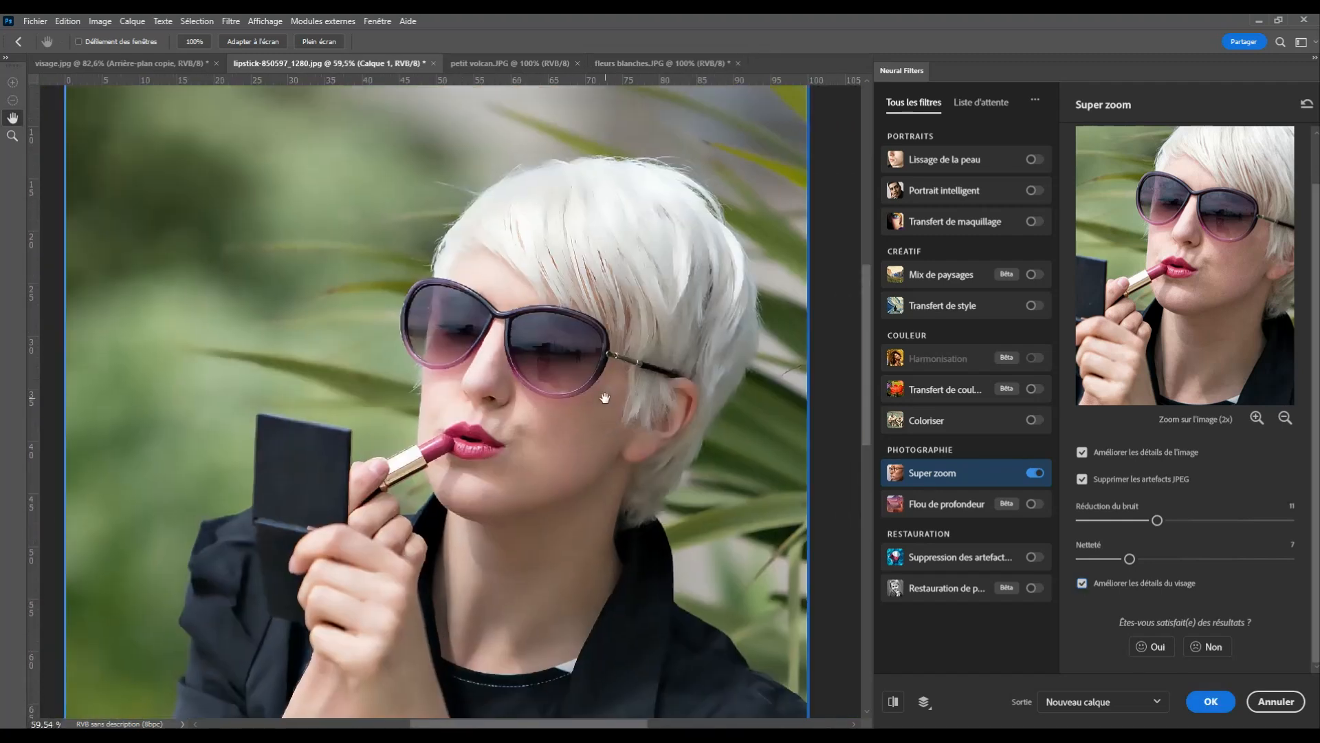
pyautogui.click(605, 398)
pyautogui.moveTo(1157, 523); pyautogui.dragTo(1175, 524)
pyautogui.click(1212, 702)
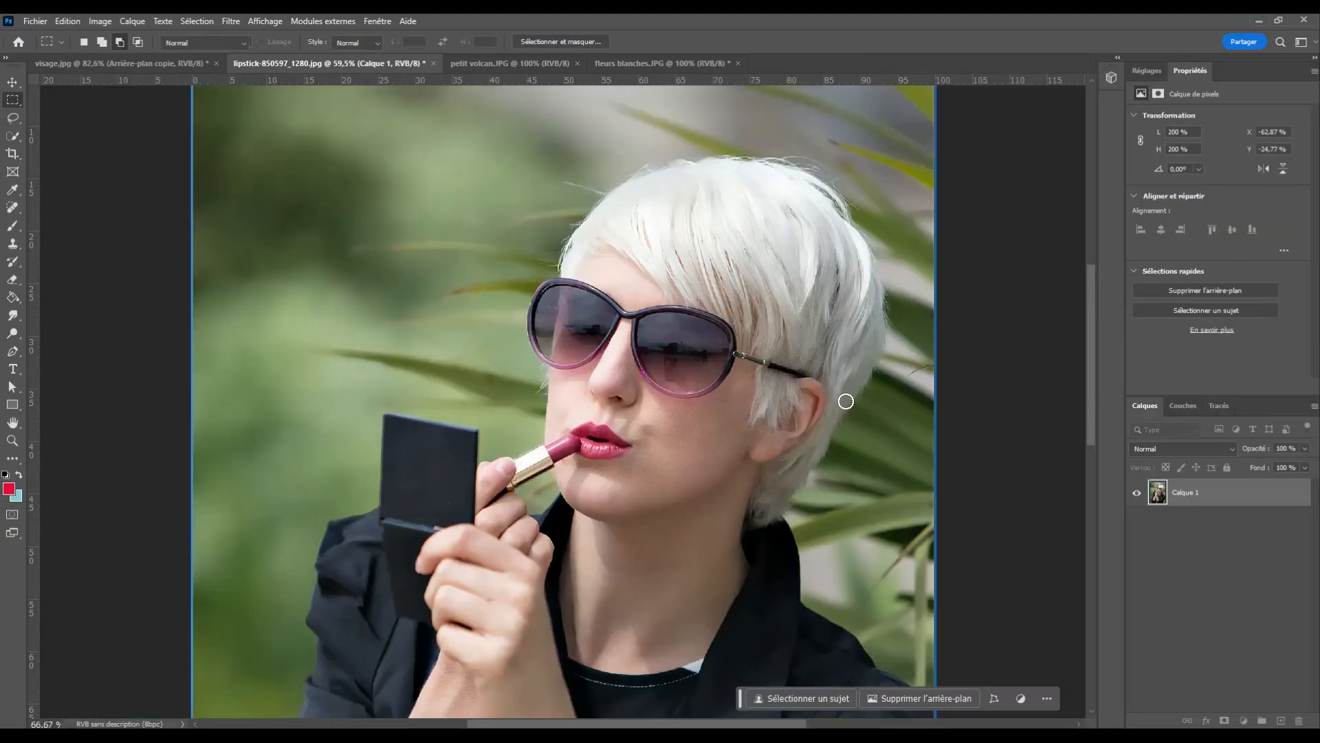
# Compare the zoomed result with the original photo by switching Calque 1 off and on, and inspect the face.
pyautogui.hotkey('ctrl', '-')
pyautogui.hotkey('ctrl', '-')
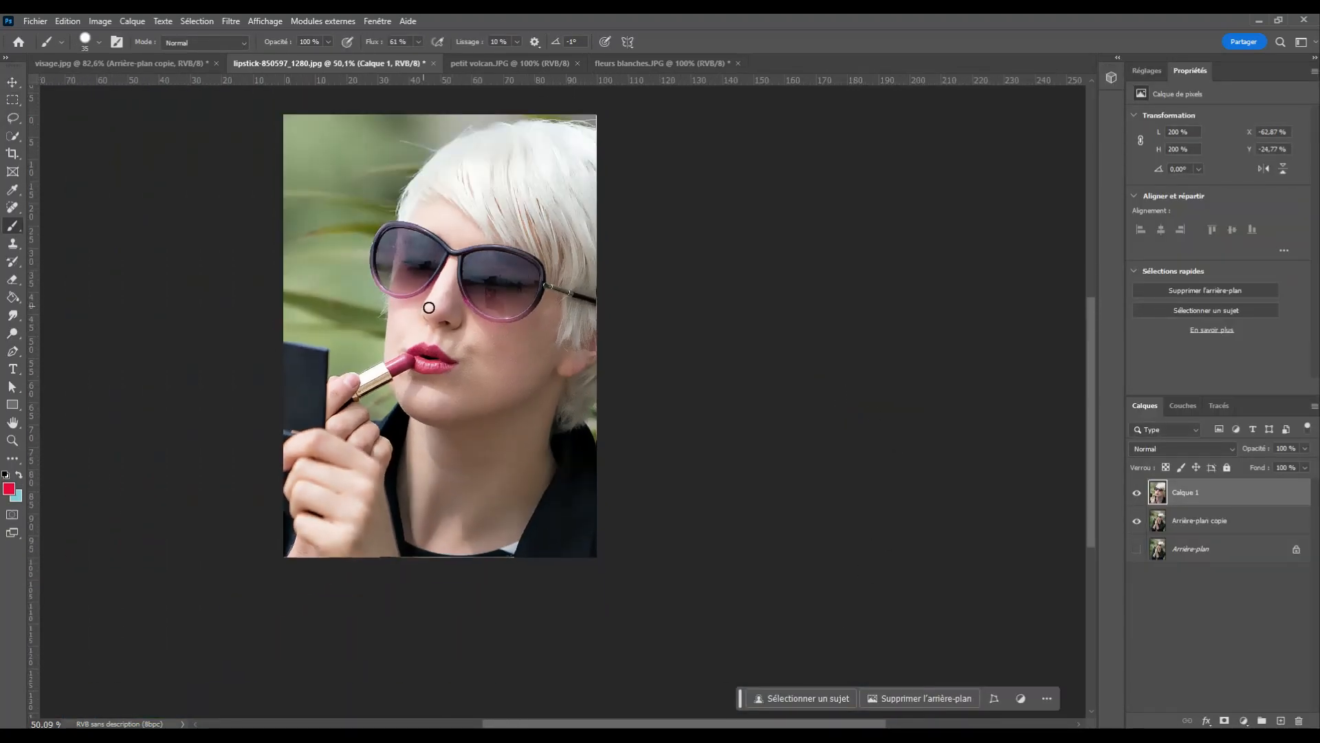
pyautogui.moveTo(451, 313); pyautogui.dragTo(565, 376)
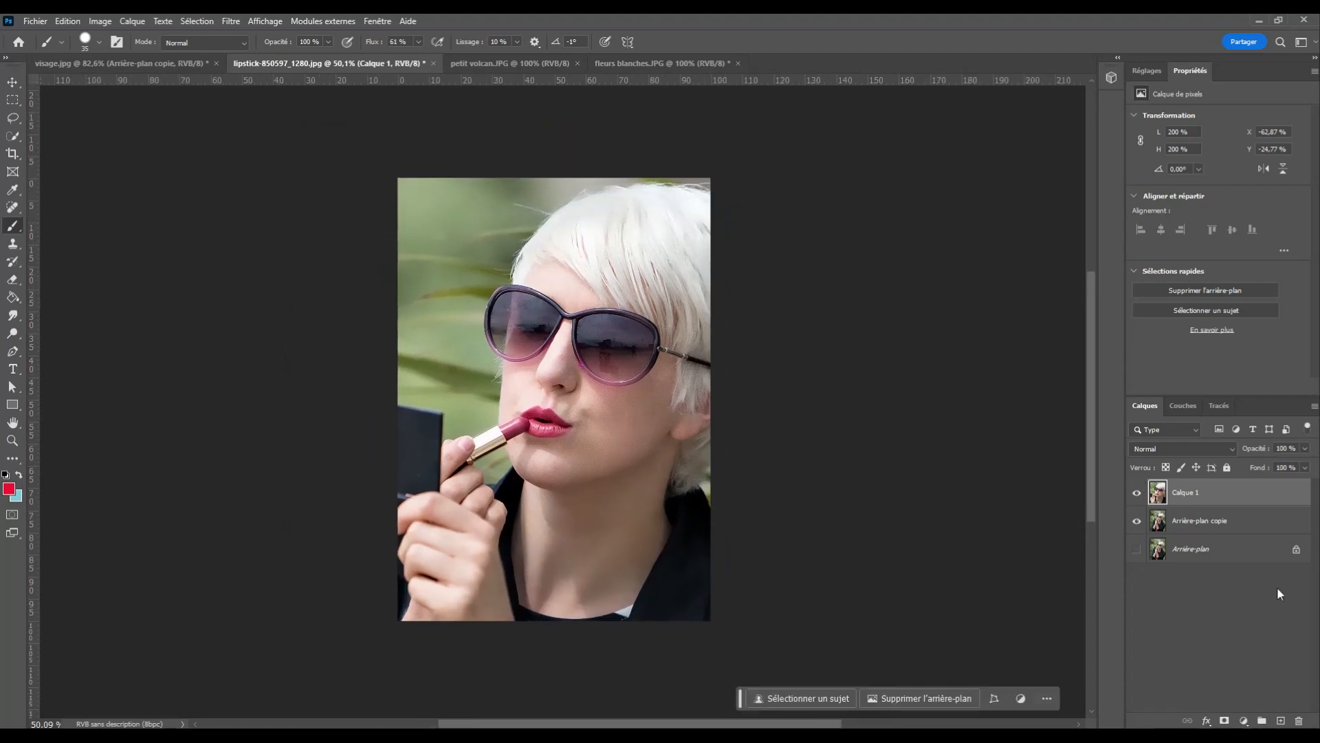
pyautogui.click(1137, 492)
pyautogui.click(1137, 493)
pyautogui.scroll(3, 642, 396)
pyautogui.scroll(1, 642, 396)
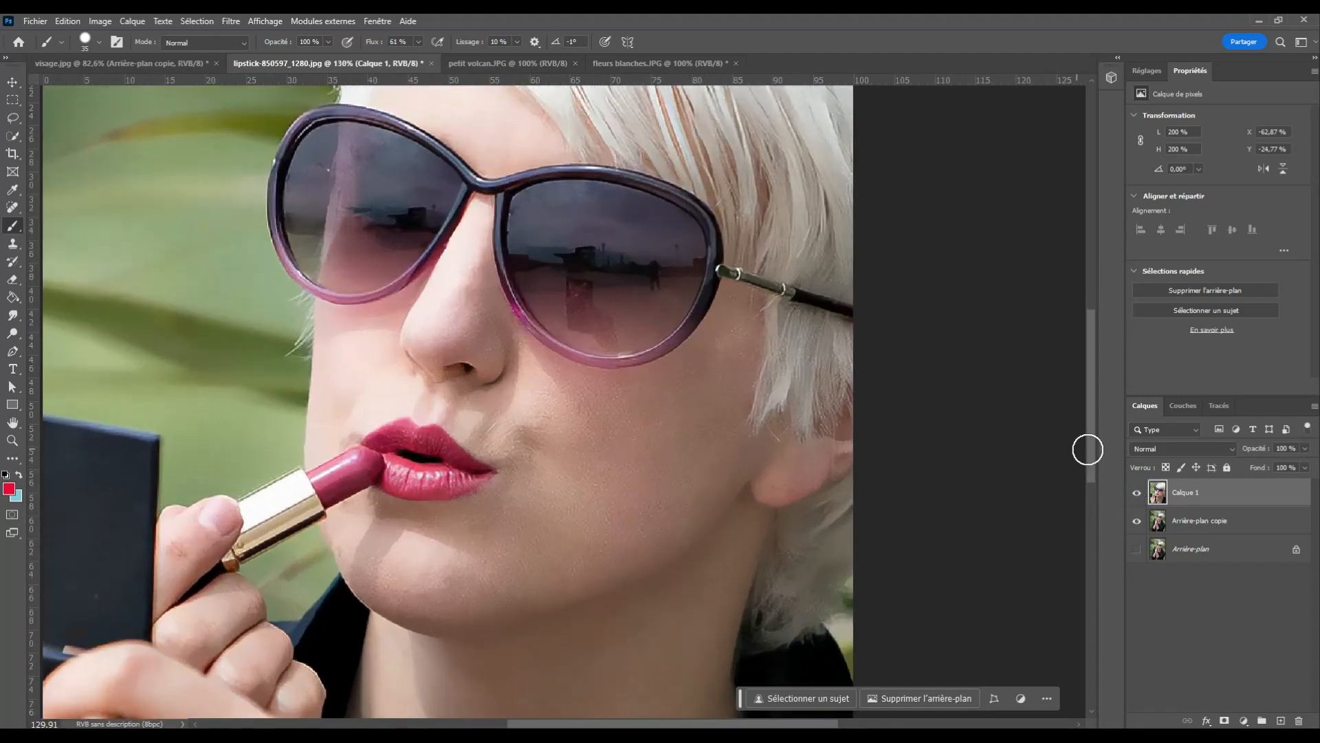
# Examine the Arrière-plan copie layer up close with Calque 1 hidden, and show Calque 1 again for comparison.
pyautogui.click(1176, 522)
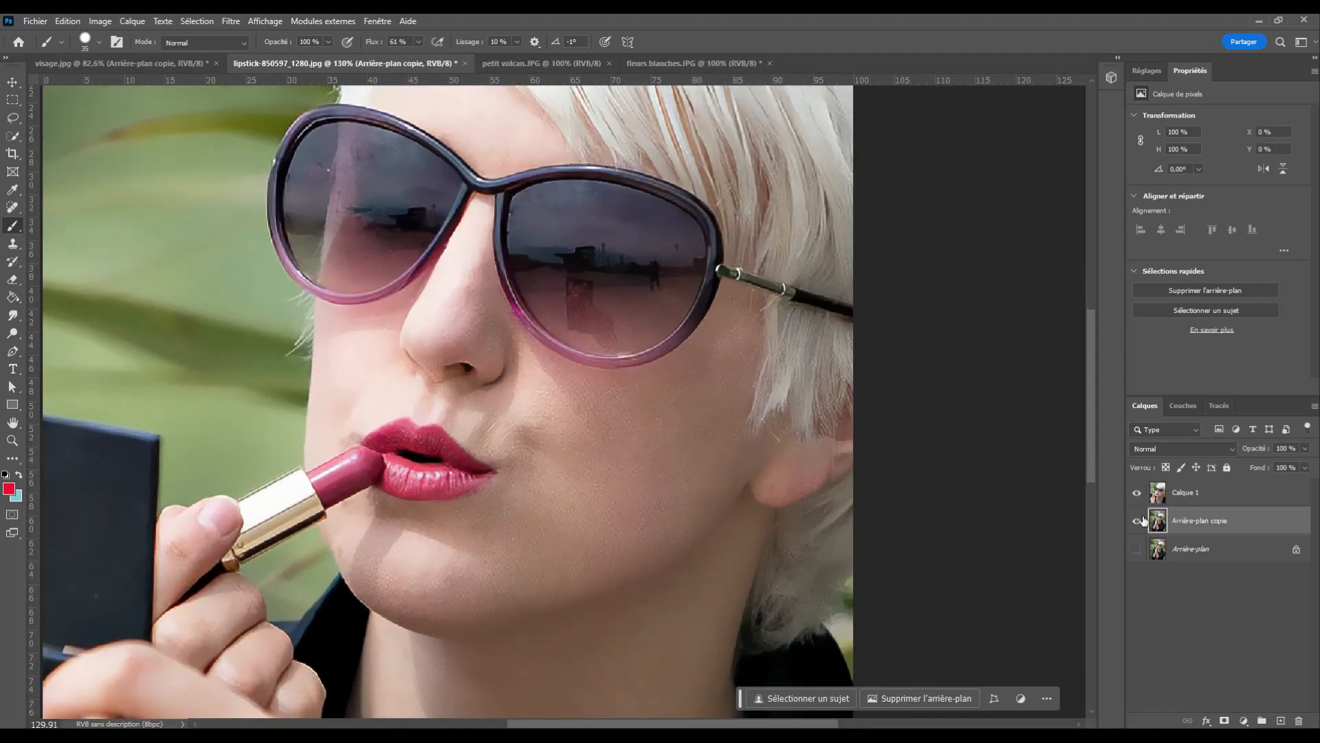
pyautogui.click(1138, 492)
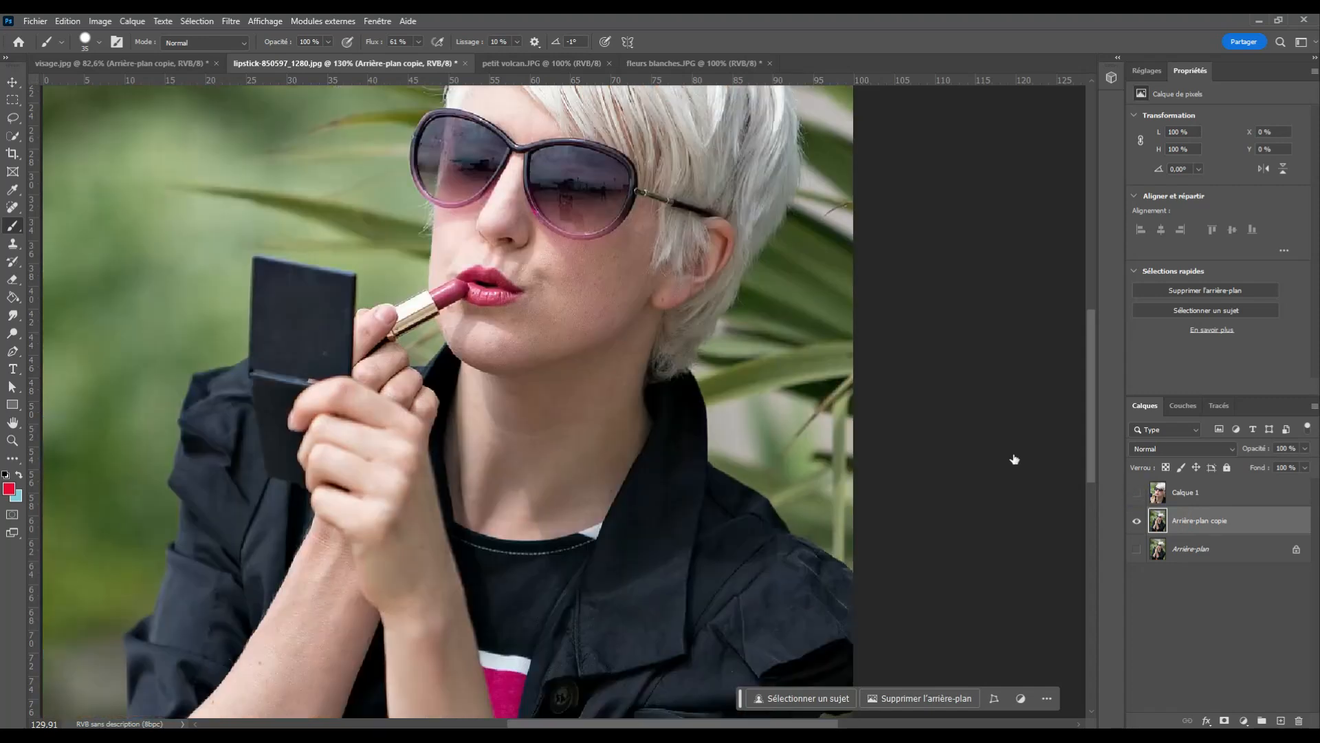
pyautogui.scroll(2, 604, 252)
pyautogui.scroll(3, 604, 252)
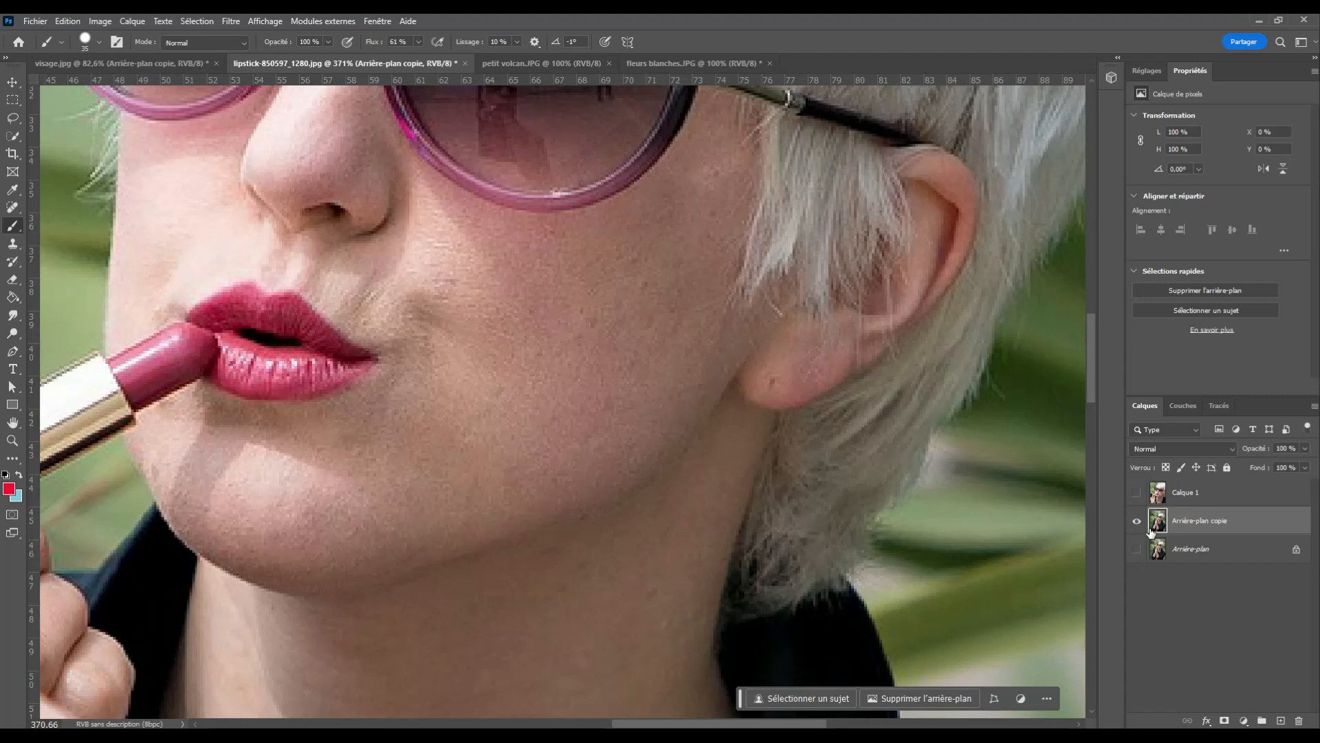
pyautogui.click(1136, 491)
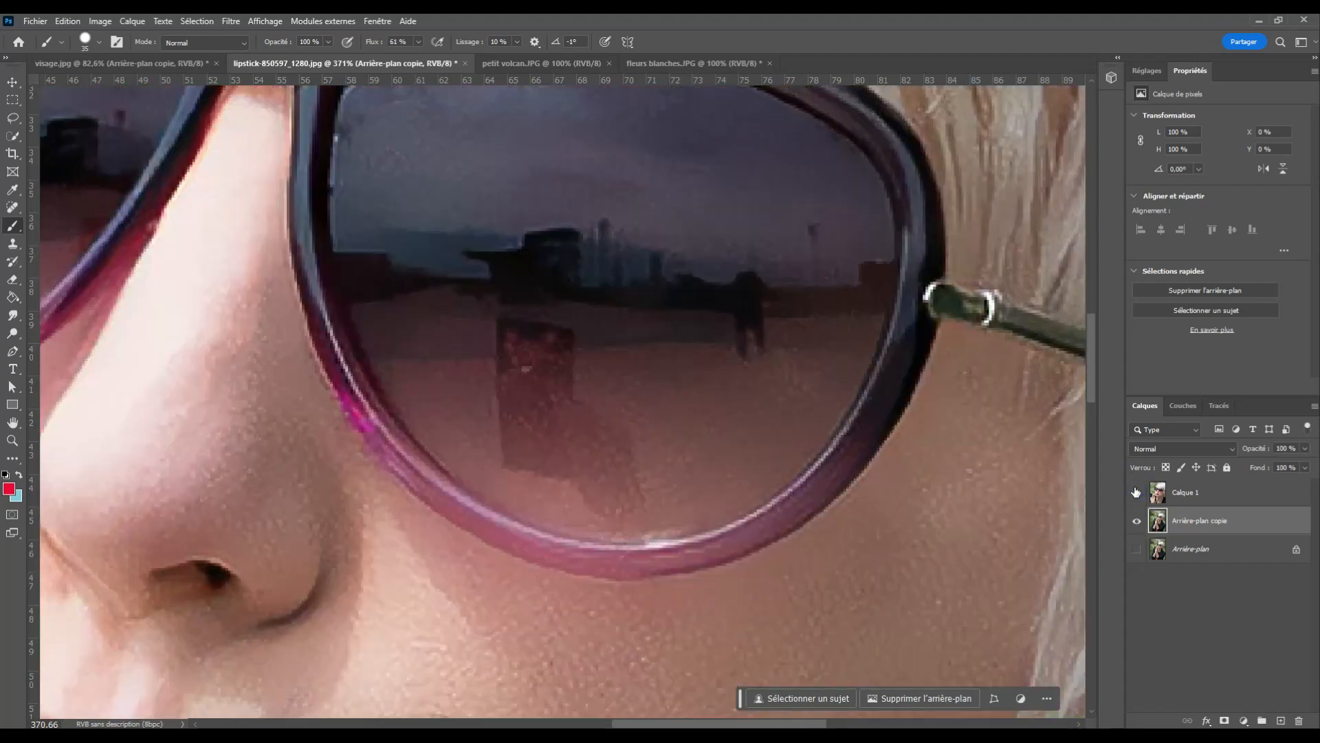
# Hide the Arrière-plan copie layer, select Calque 1, and examine the sunglasses and skin detail of the enlarged portrait.
pyautogui.click(1136, 520)
pyautogui.scroll(-5, 889, 523)
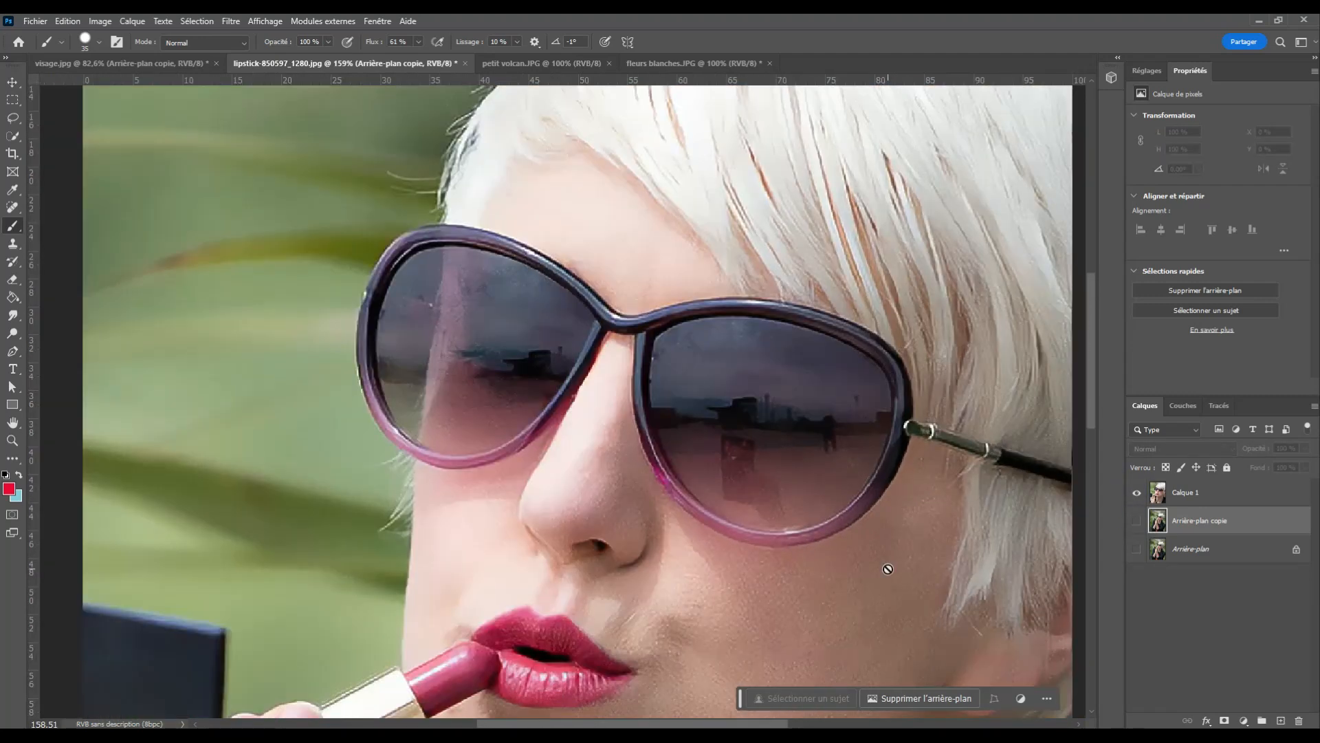
pyautogui.scroll(-2, 888, 569)
pyautogui.hotkey('alt', ']')
pyautogui.moveTo(869, 593); pyautogui.dragTo(717, 430)
pyautogui.scroll(3, 731, 507)
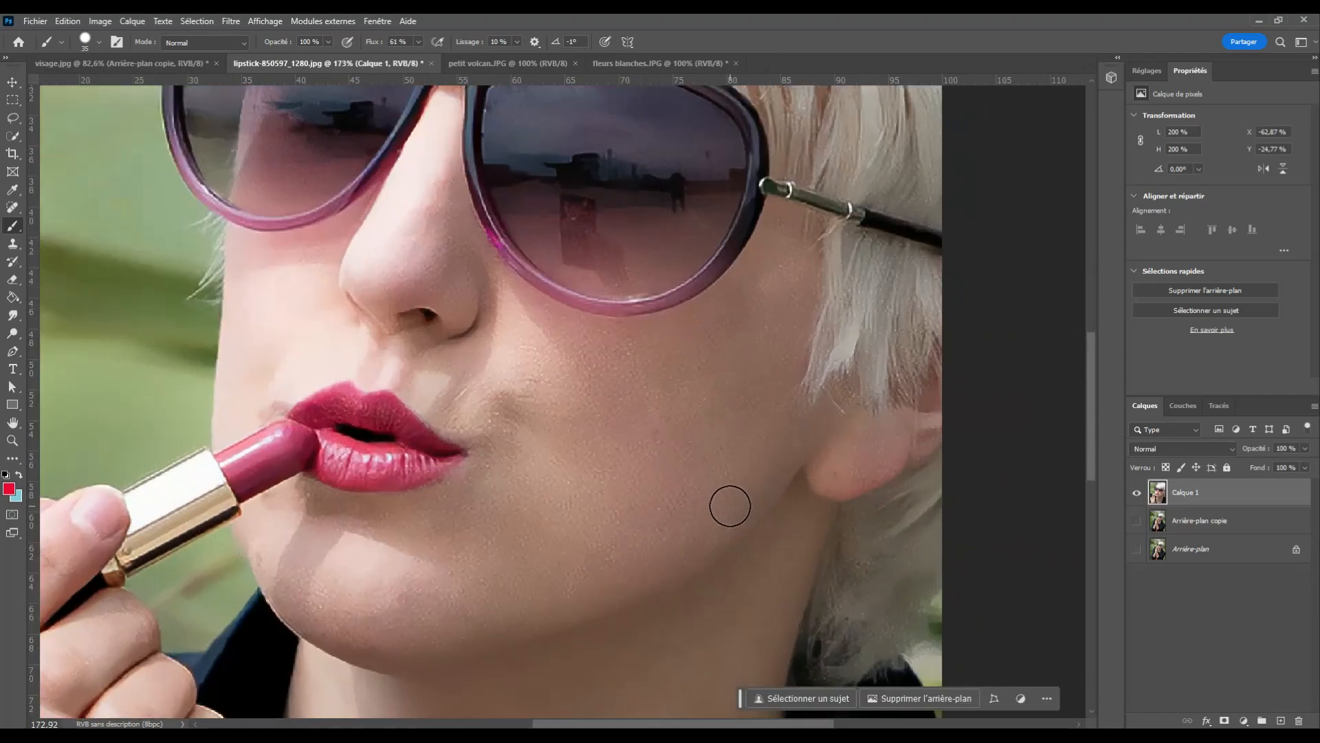
pyautogui.scroll(-2, 832, 526)
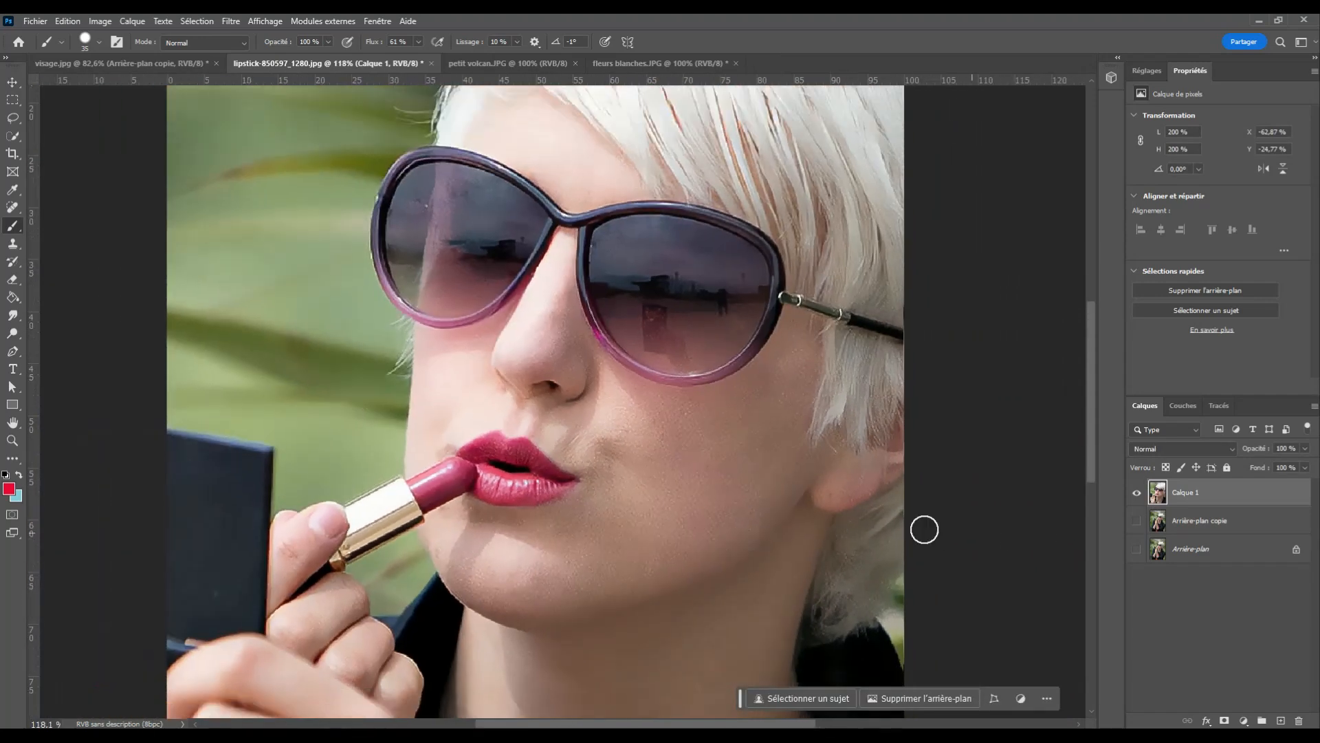
# Show the Arrière-plan copie layer and delete the Calque 1 layer.
pyautogui.scroll(-4, 819, 506)
pyautogui.moveTo(790, 501); pyautogui.dragTo(664, 432)
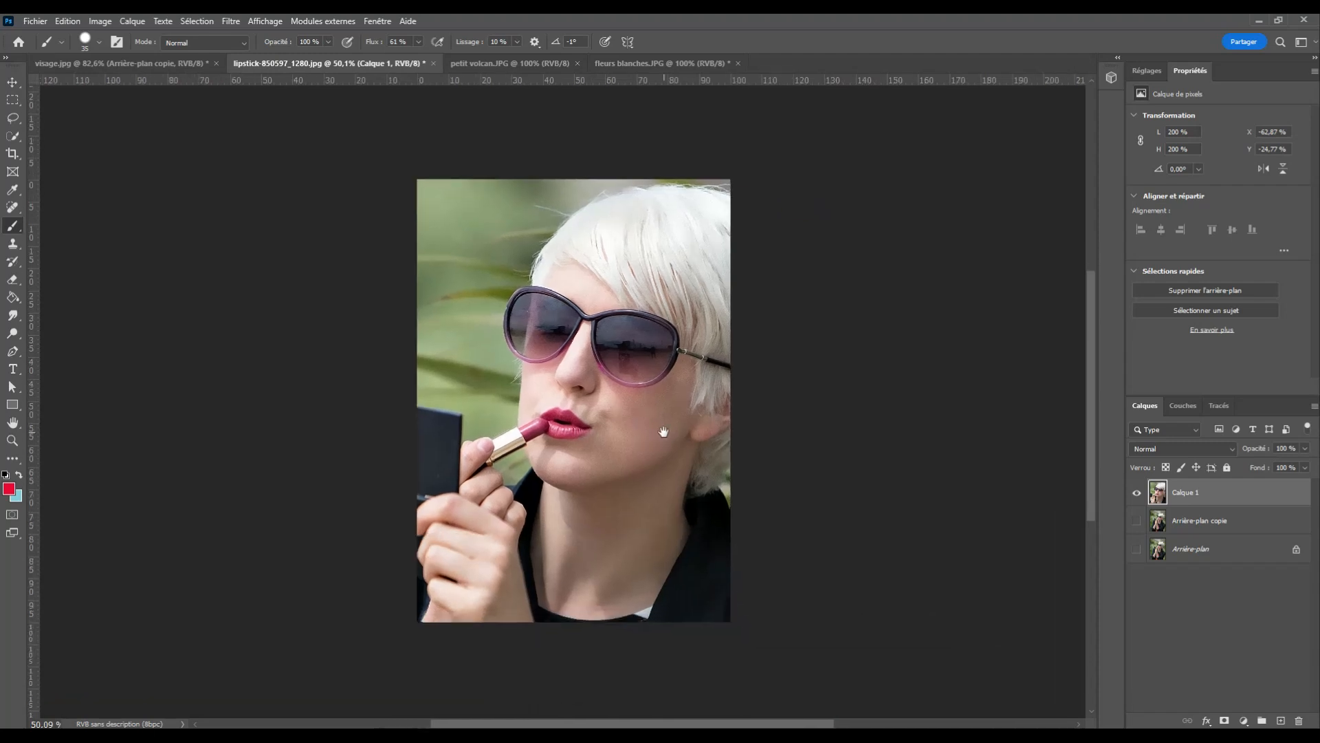
pyautogui.click(1136, 521)
pyautogui.moveTo(1235, 493); pyautogui.dragTo(1299, 720)
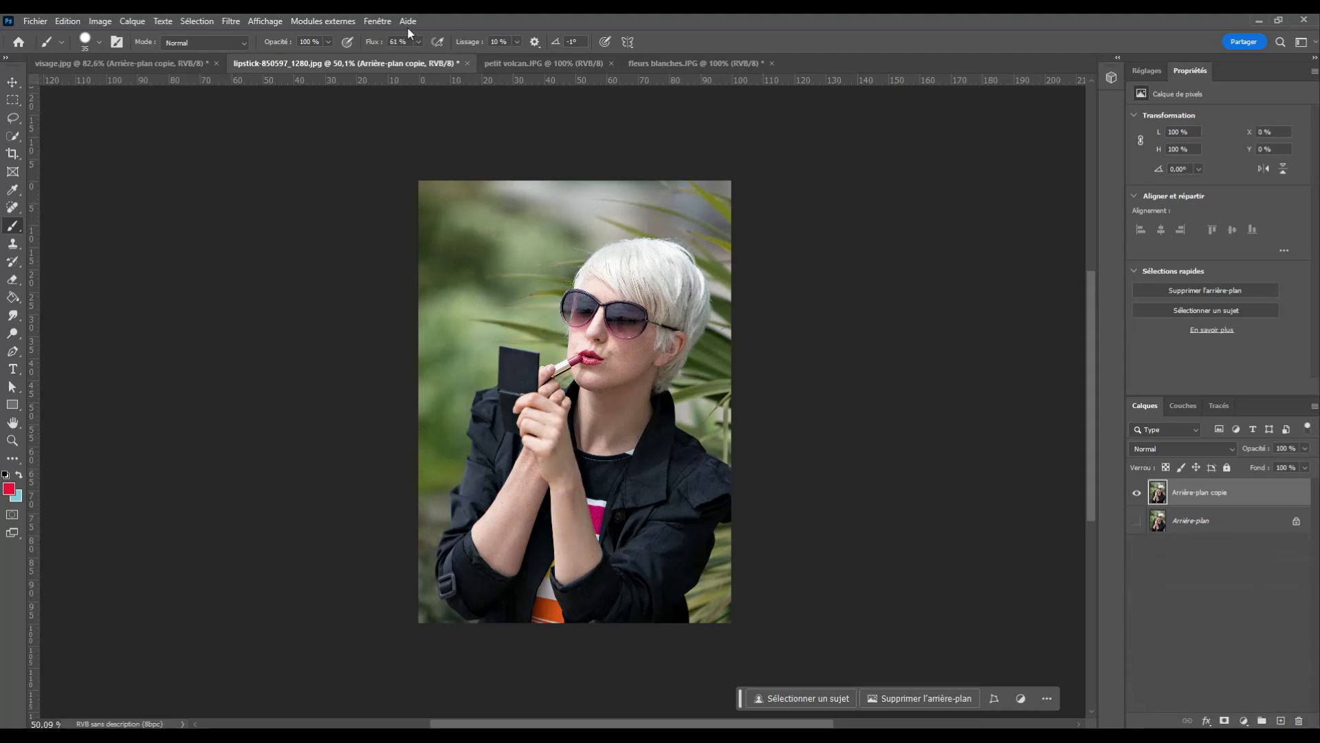
# Open Neural Filters on the Arrière-plan copie layer and enable the Flou de profondeur filter.
pyautogui.click(231, 21)
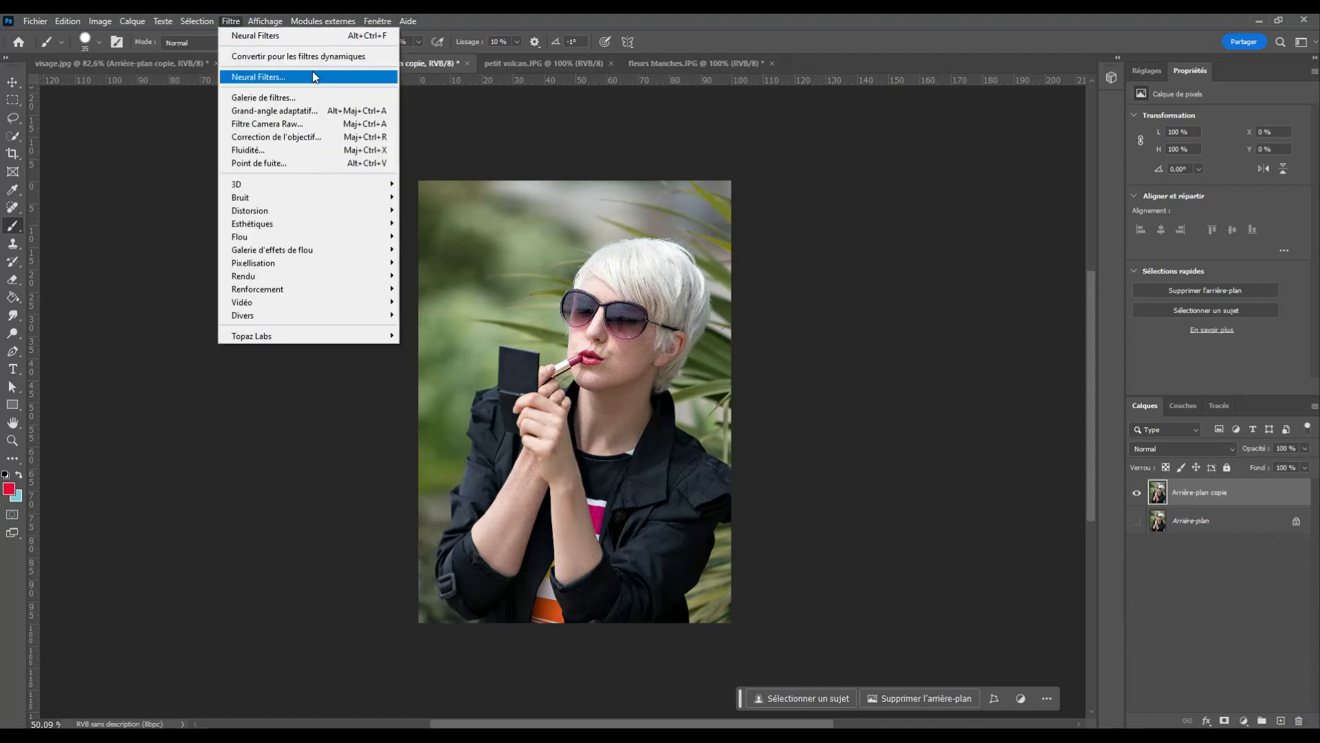
pyautogui.click(337, 78)
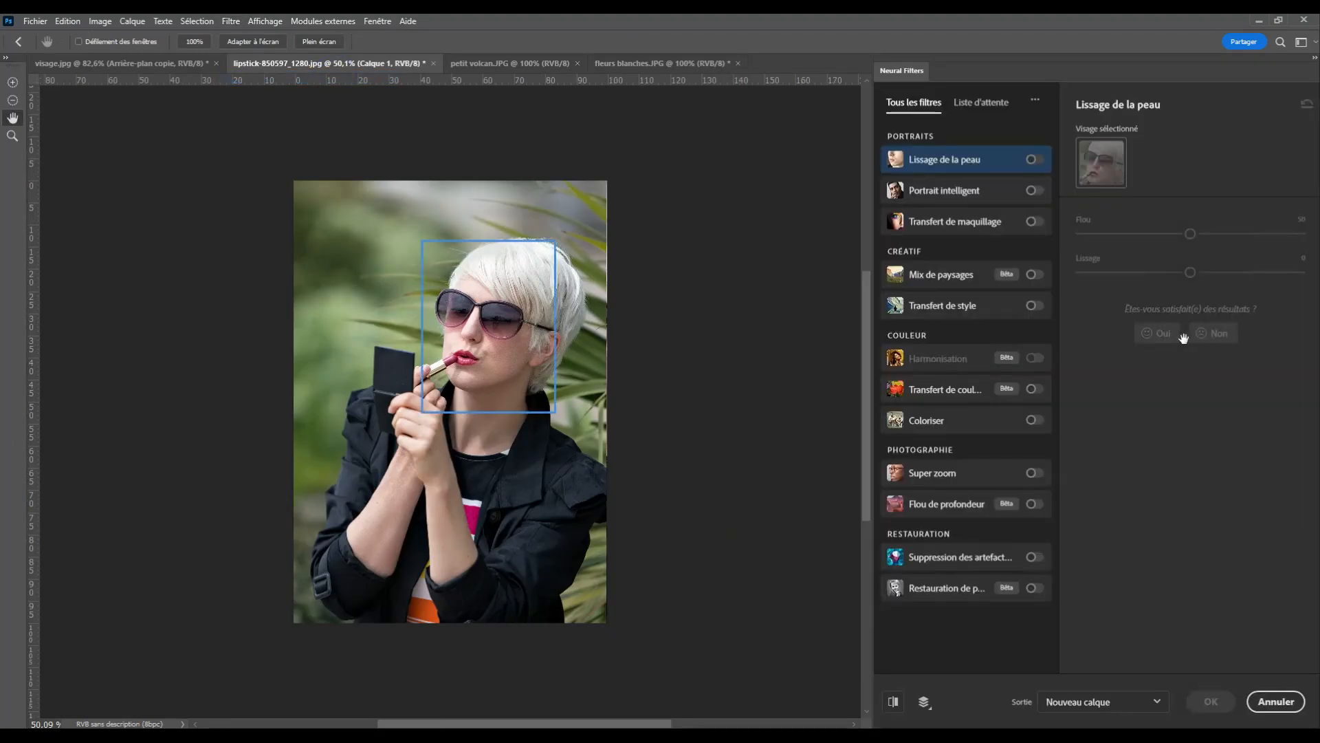
pyautogui.click(942, 504)
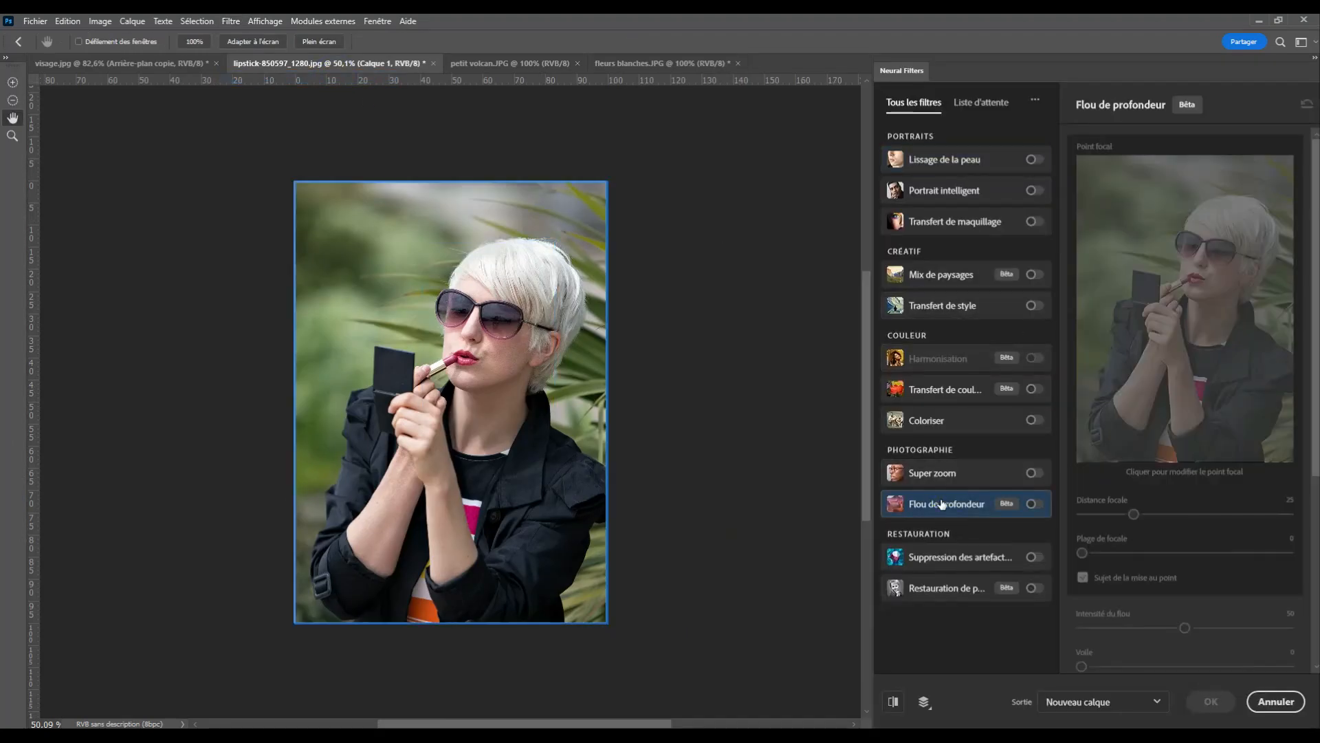
pyautogui.moveTo(942, 504)
pyautogui.click(1034, 504)
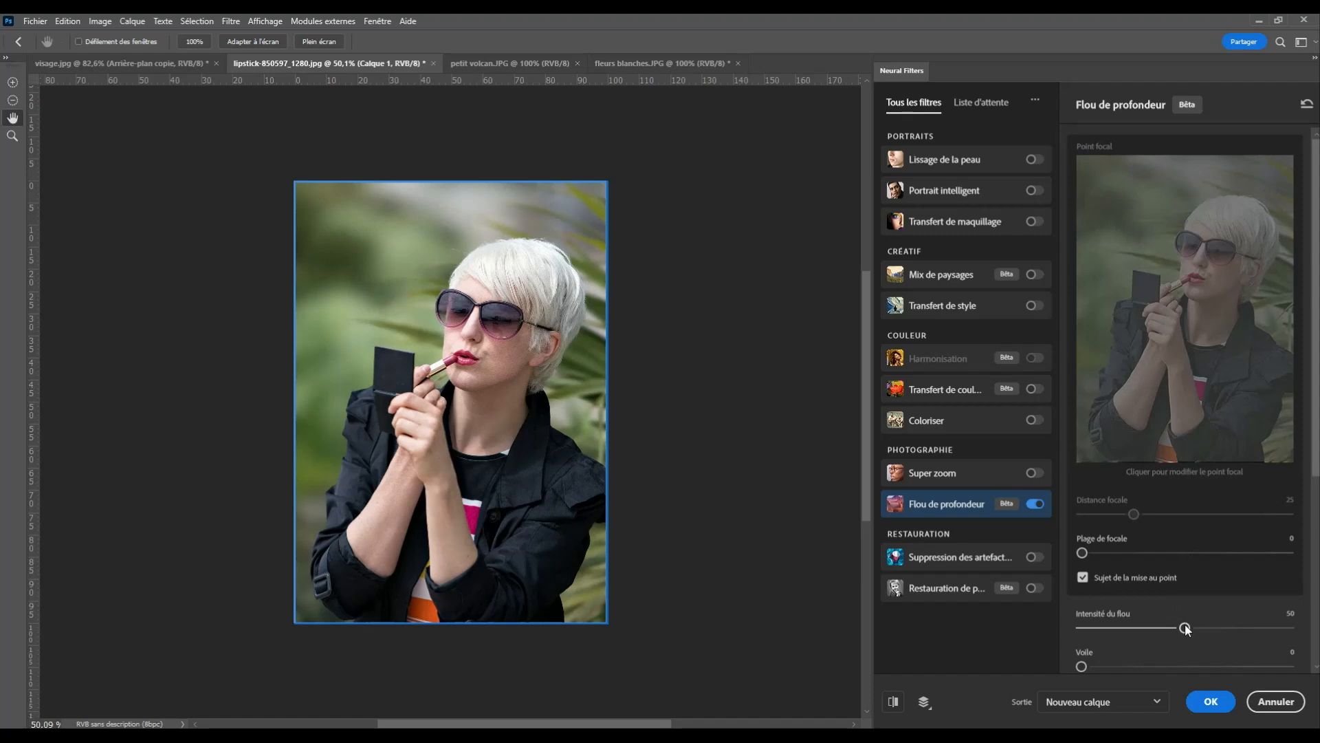
# Raise Intensité du flou to 69, and further to 100, to blur the background behind the woman.
pyautogui.moveTo(1194, 629); pyautogui.dragTo(1227, 629)
pyautogui.scroll(-3, 1211, 563)
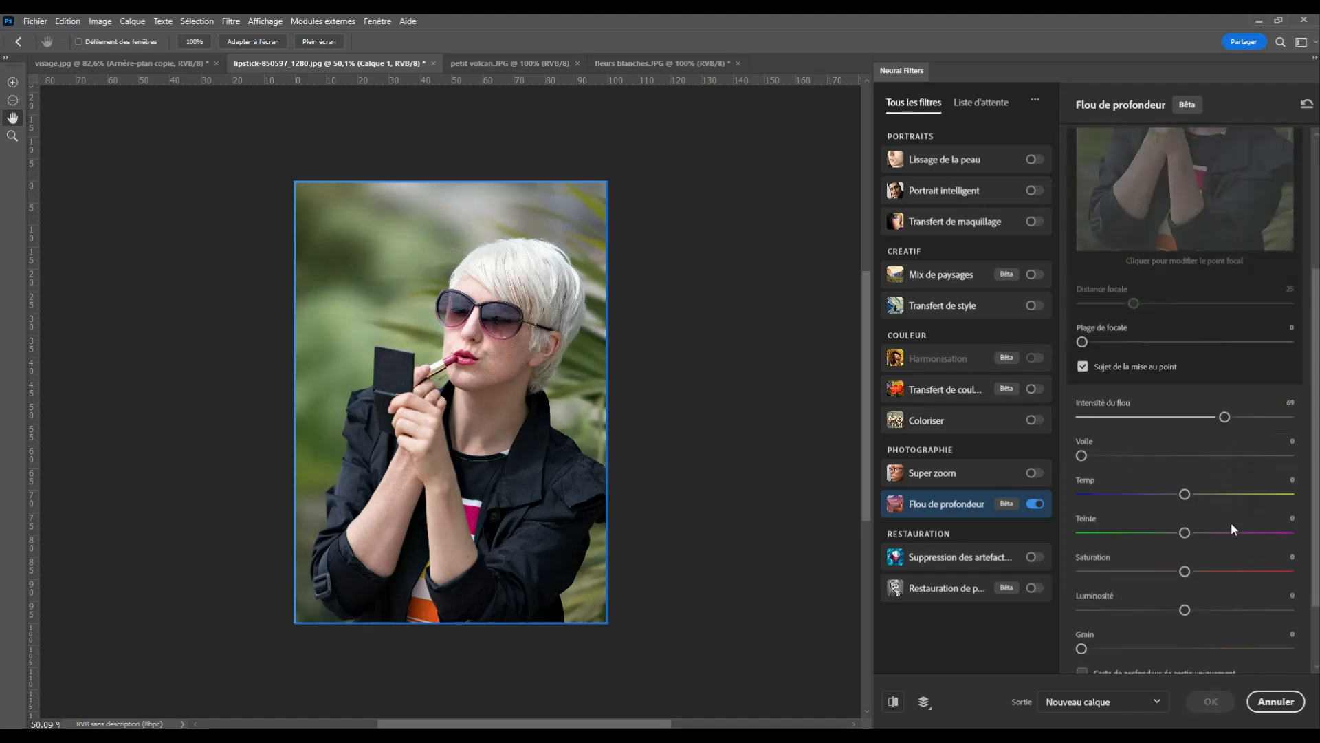
pyautogui.moveTo(1311, 552)
pyautogui.mouseDown()
pyautogui.moveTo(1314, 605)
pyautogui.moveTo(1318, 555)
pyautogui.mouseUp()
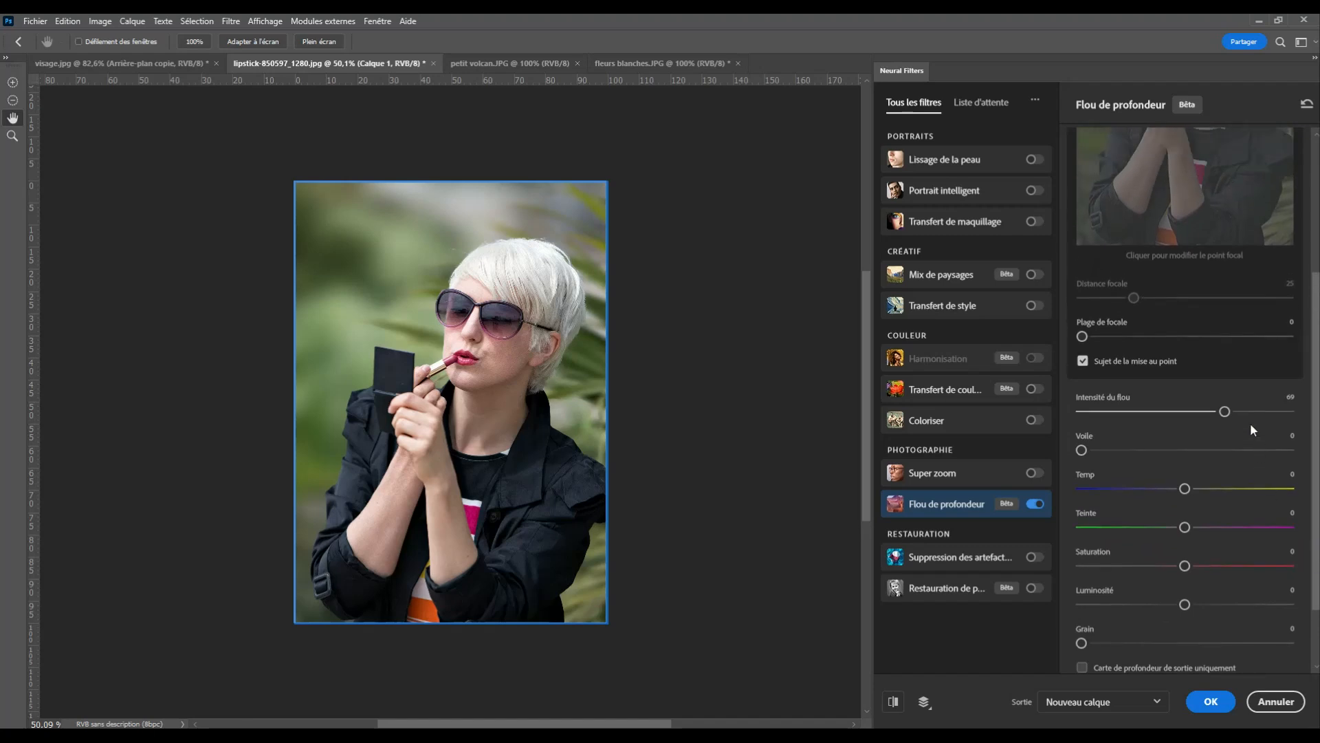
pyautogui.moveTo(1225, 411); pyautogui.dragTo(1309, 413)
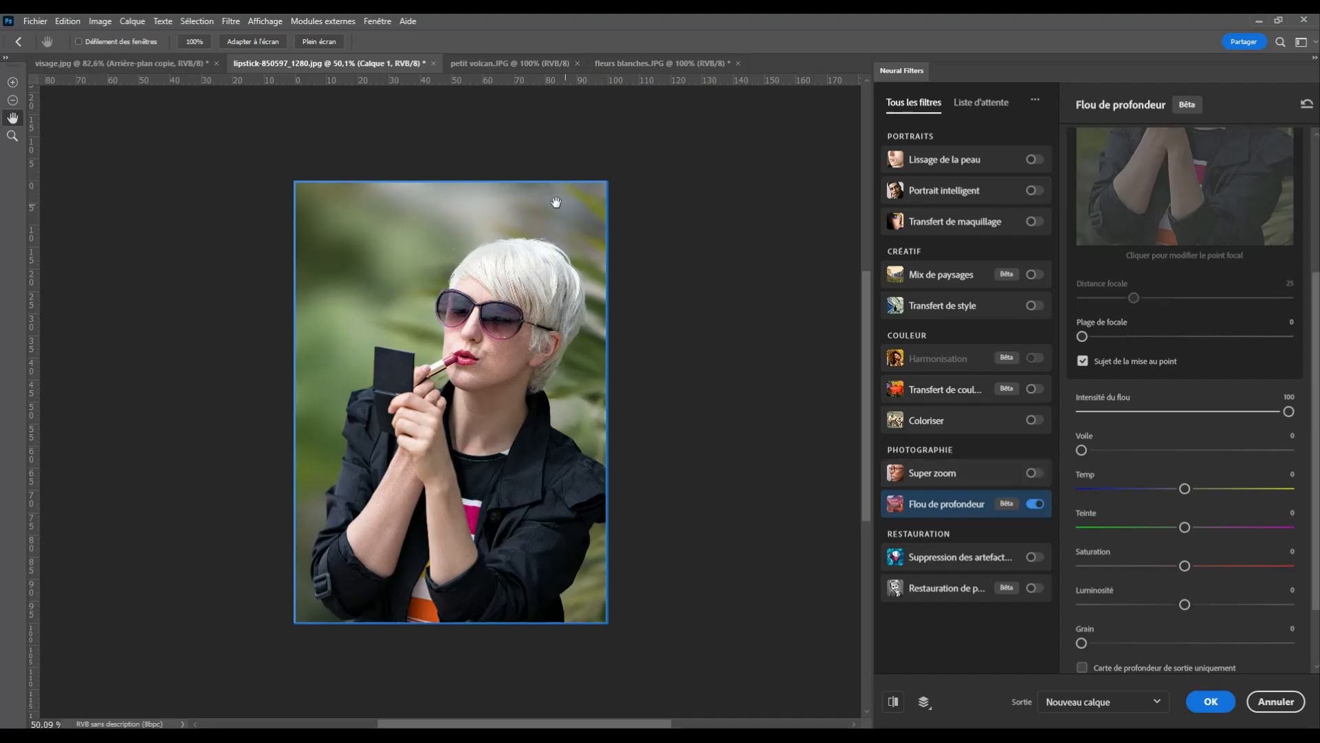
# Lower Intensité du flou to 0 to compare the sharp background, and return it to 100.
pyautogui.click(1089, 412)
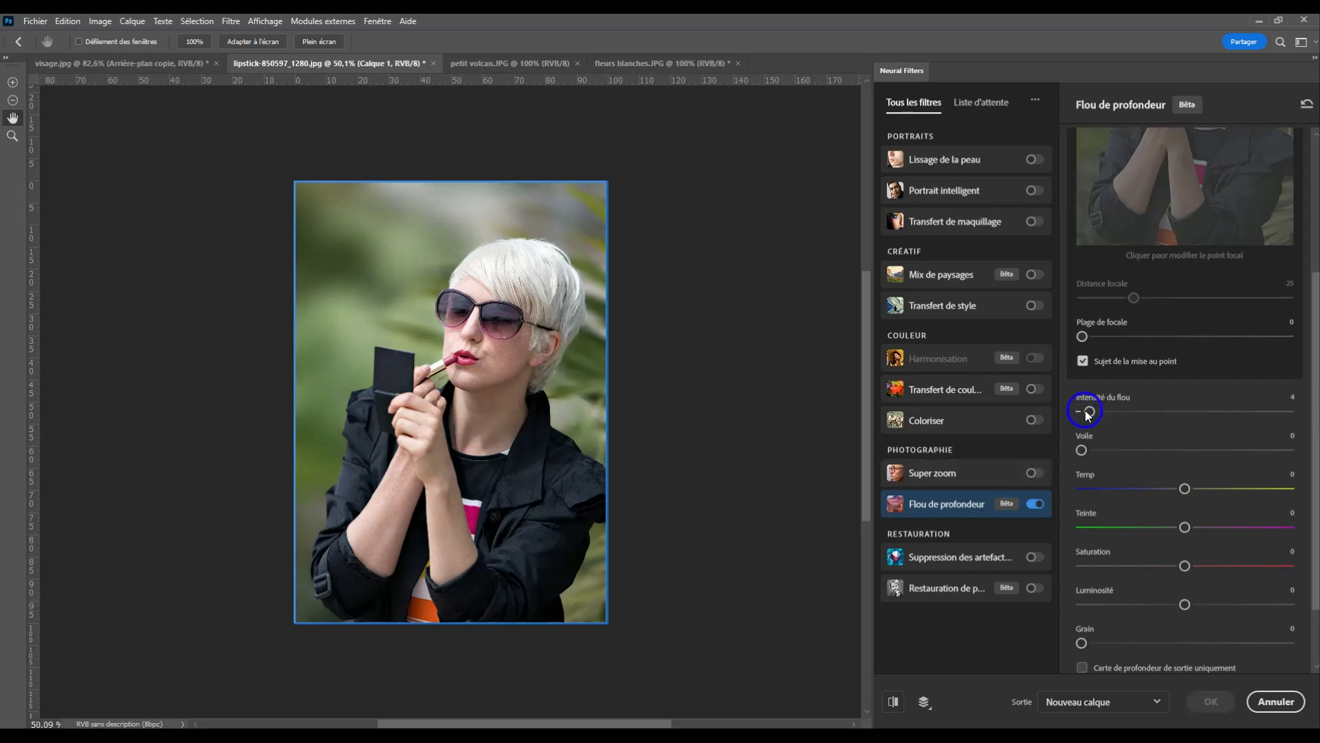
pyautogui.click(1077, 412)
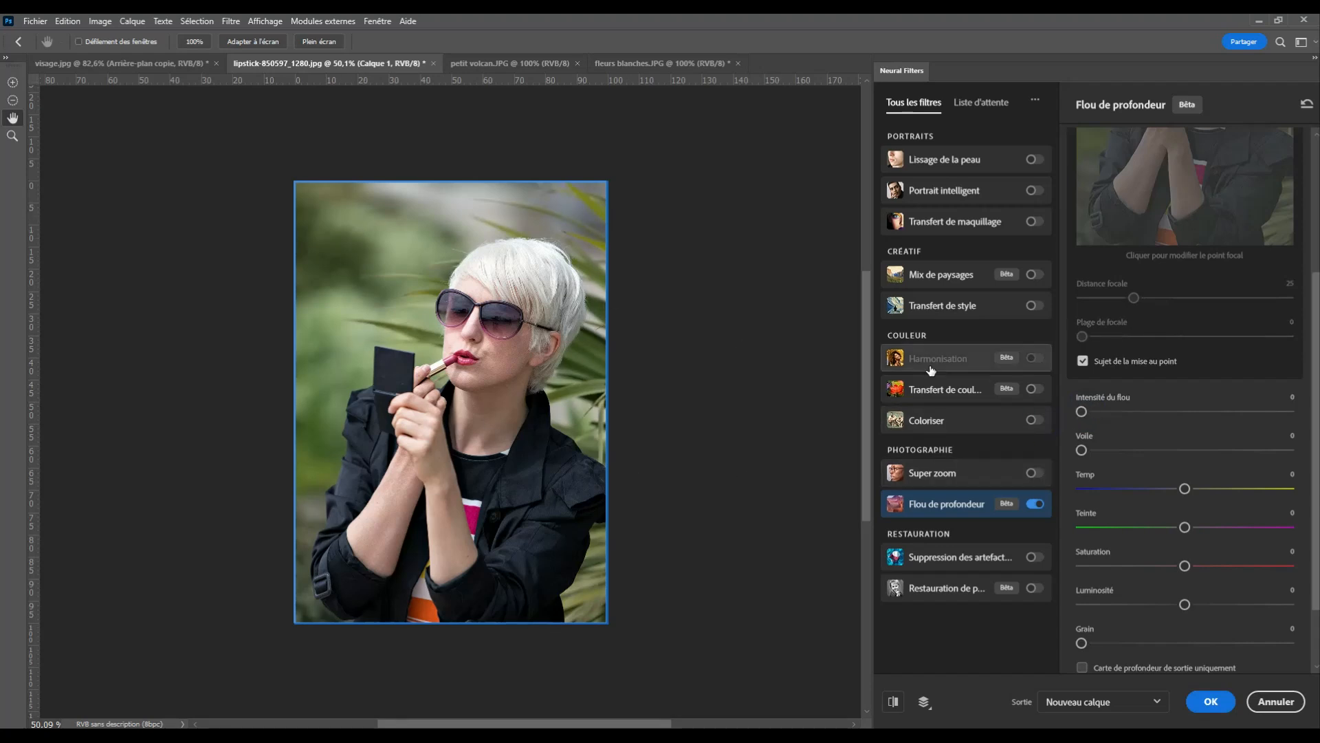
pyautogui.moveTo(1081, 412); pyautogui.dragTo(1303, 419)
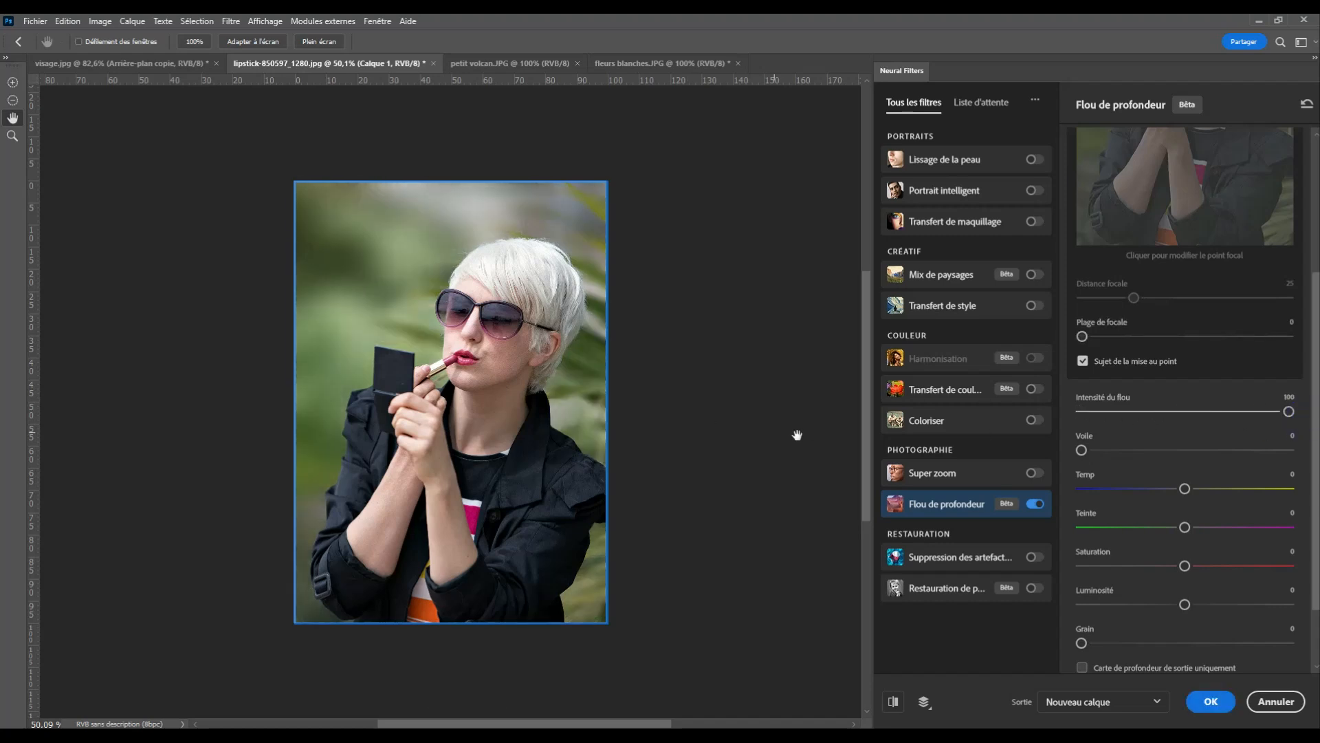
# Try Voile at 66, 100 and 0, and settle it at 65 to haze the background.
pyautogui.moveTo(1087, 453); pyautogui.dragTo(1221, 457)
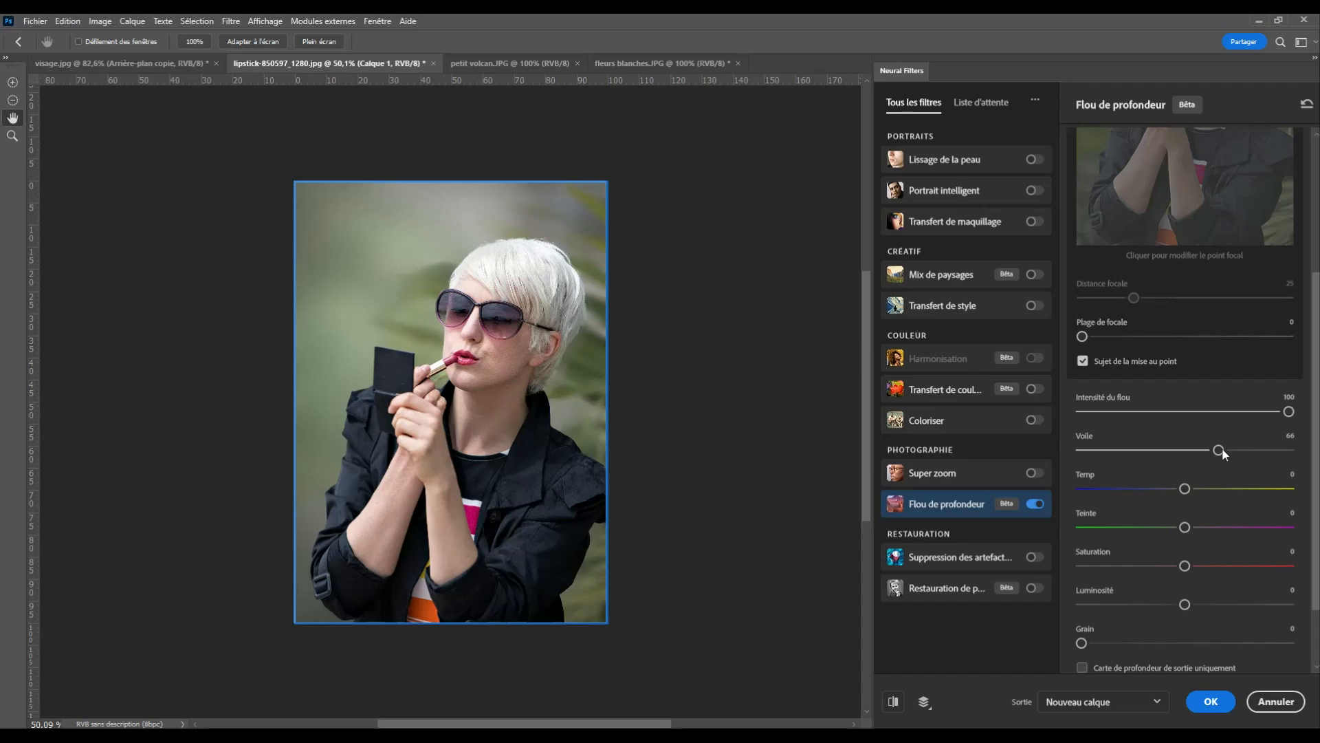
pyautogui.moveTo(1220, 449); pyautogui.dragTo(1314, 453)
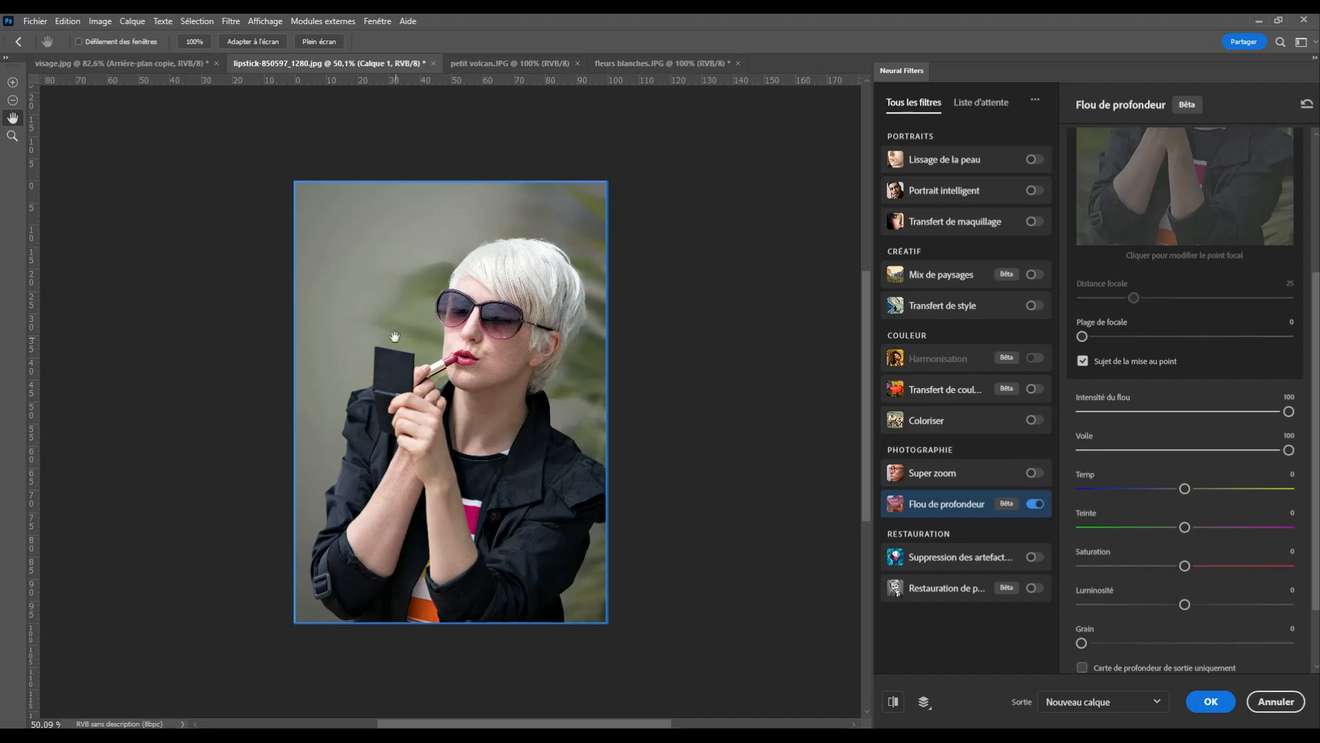
pyautogui.moveTo(1289, 450); pyautogui.dragTo(1077, 451)
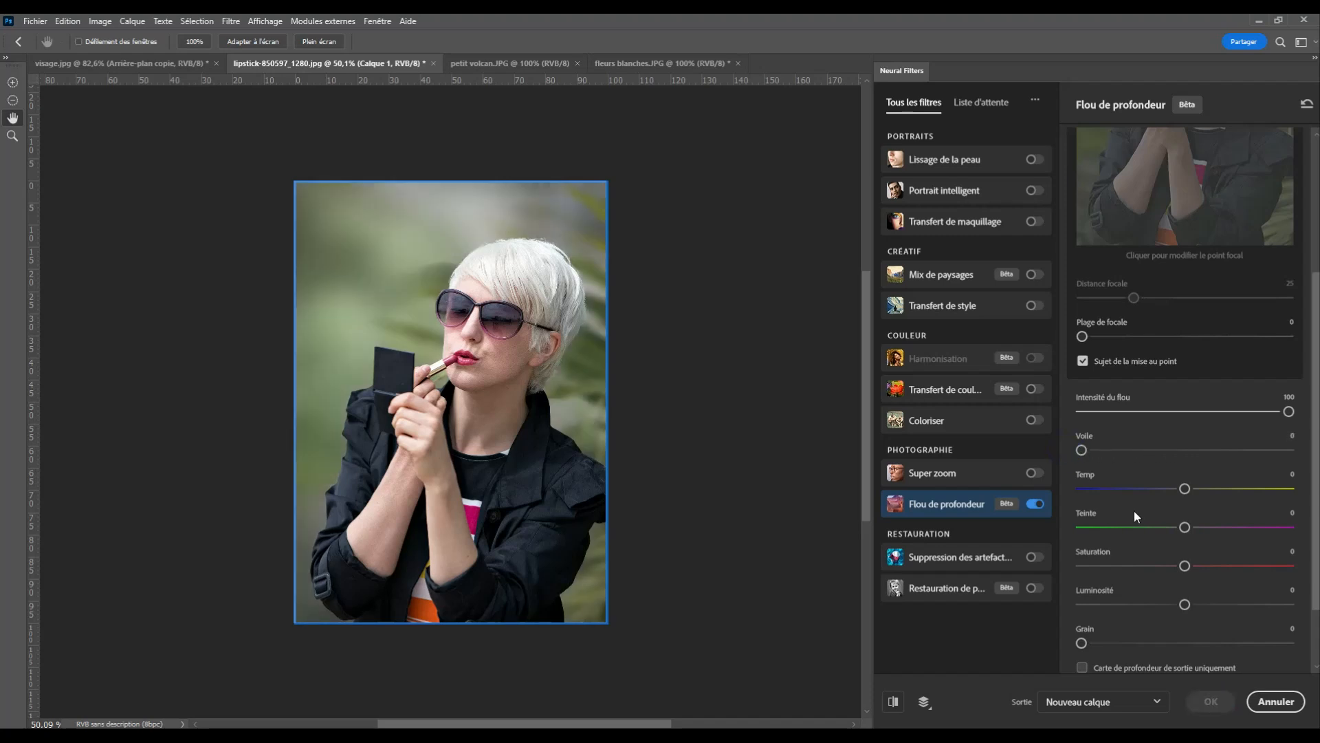
pyautogui.moveTo(1081, 451); pyautogui.dragTo(1217, 450)
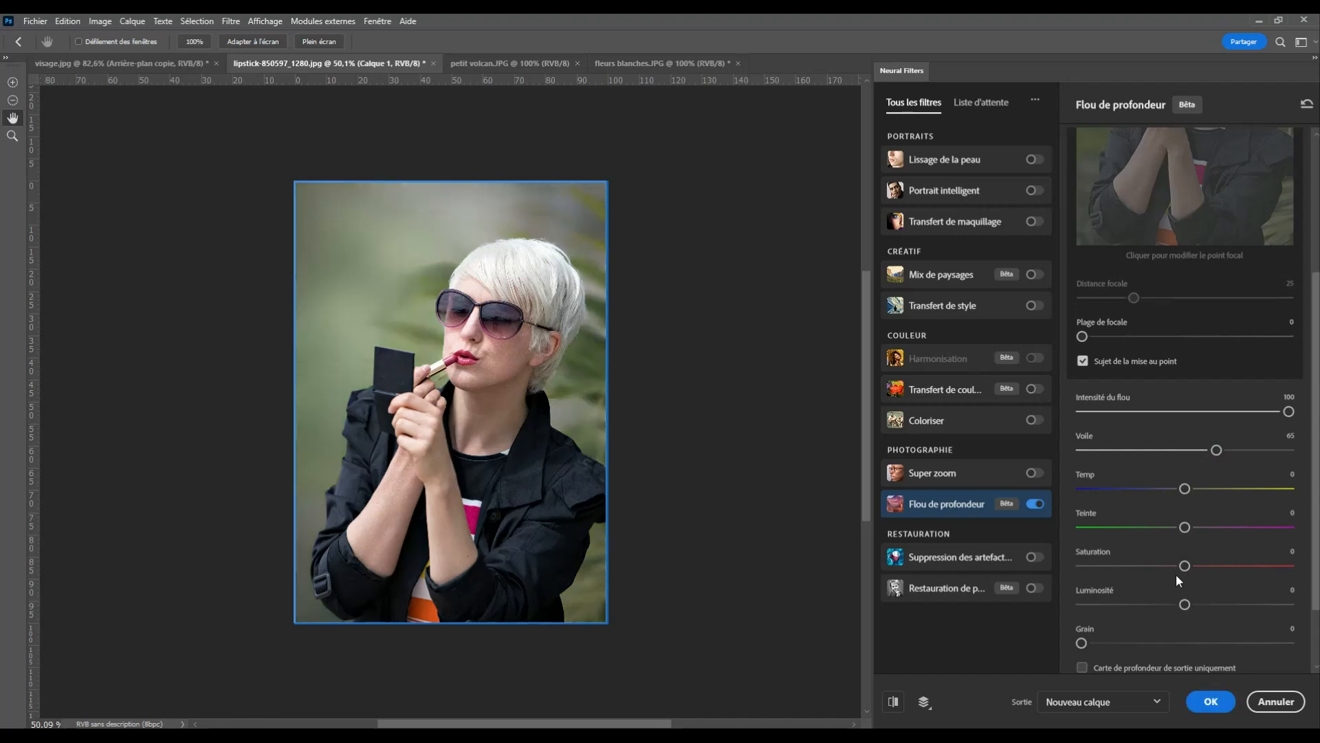
# Raise the background's Temp to +50 and shift its Teinte strongly toward magenta.
pyautogui.moveTo(1269, 487); pyautogui.dragTo(1282, 488)
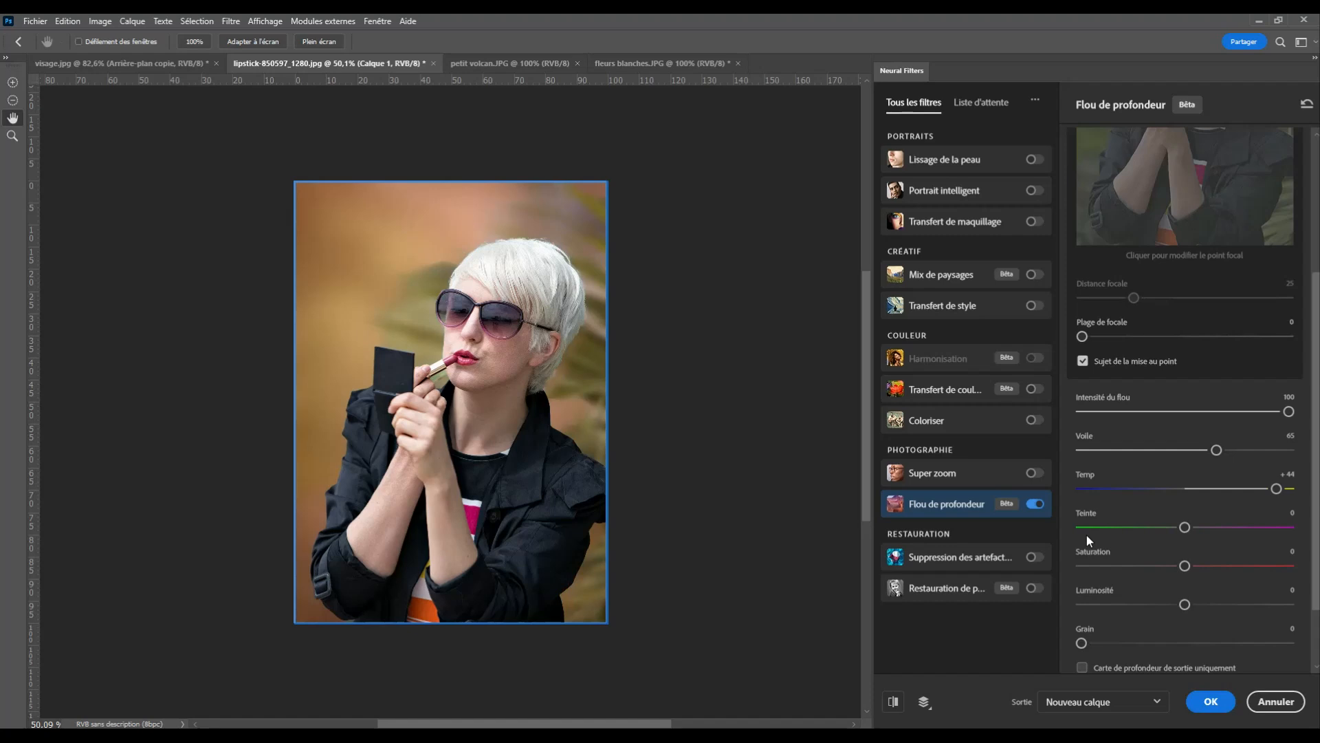
pyautogui.moveTo(1273, 488); pyautogui.dragTo(1293, 489)
pyautogui.moveTo(1184, 527); pyautogui.dragTo(1261, 527)
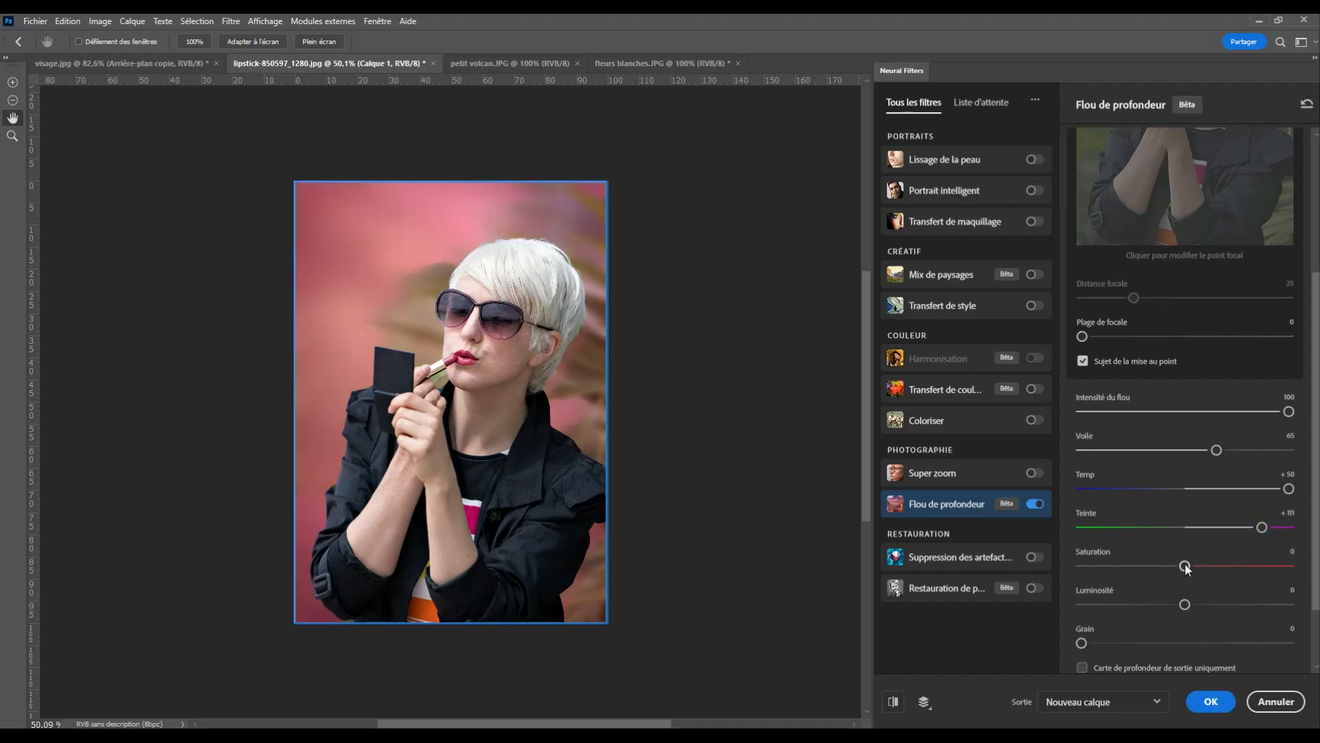
# Lower the Saturation to -5 and raise Luminosité to +27 in Flou de profondeur.
pyautogui.moveTo(1247, 564); pyautogui.dragTo(1175, 566)
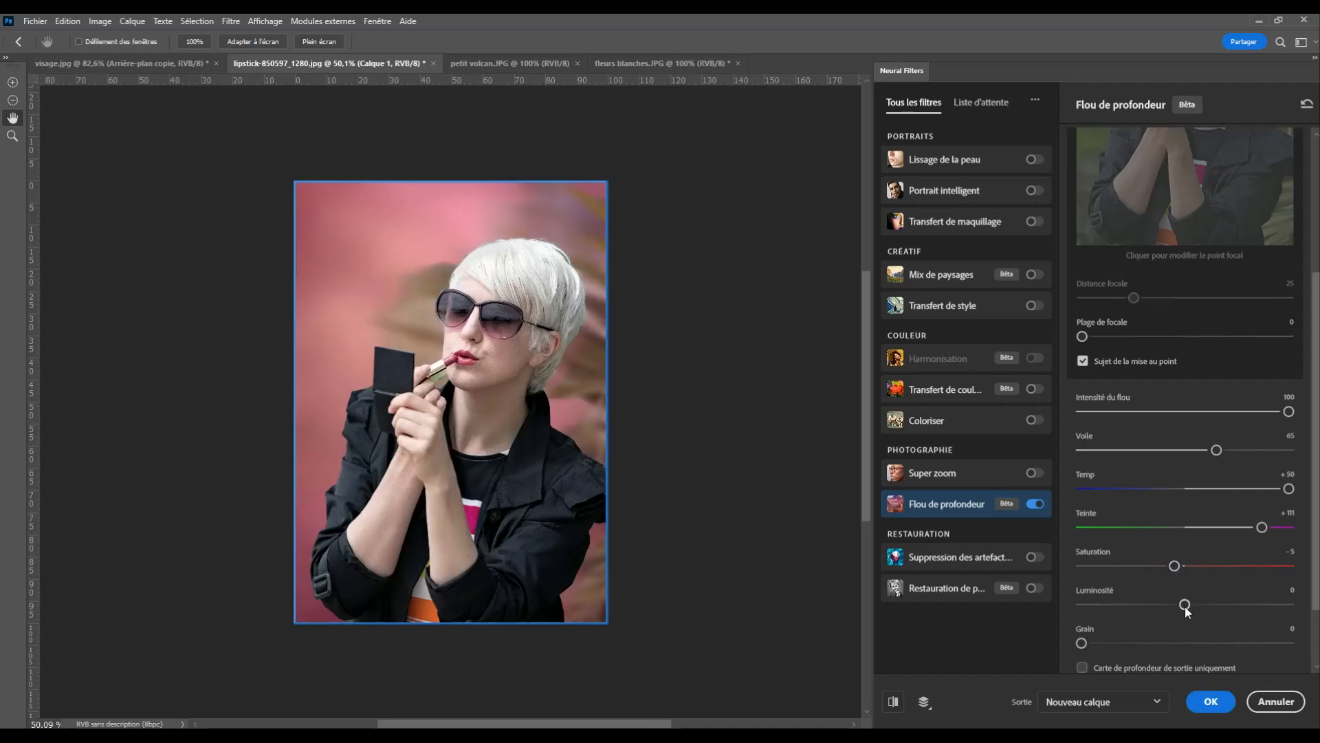
pyautogui.moveTo(1185, 605); pyautogui.dragTo(1241, 605)
# Raise Grain to 95, examine the background texture up close, and increase Grain to 100.
pyautogui.scroll(-2, 1178, 599)
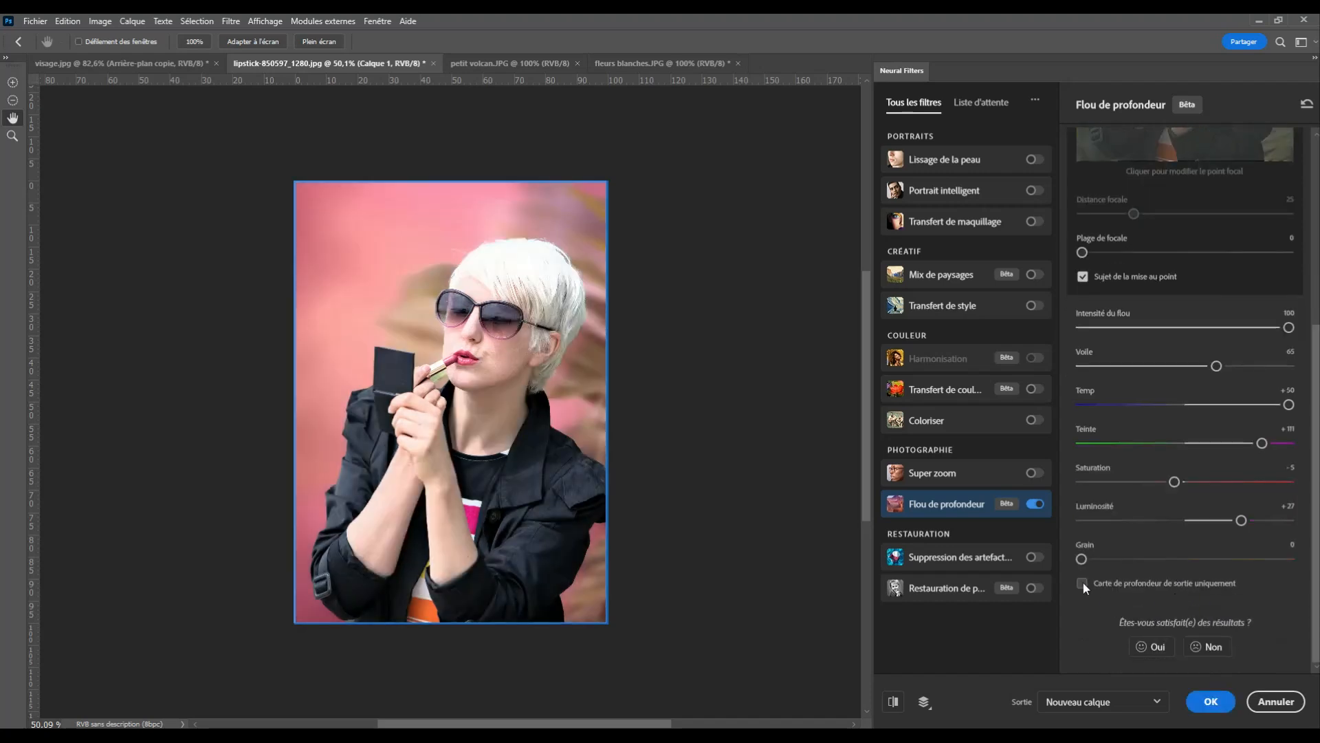
pyautogui.moveTo(1082, 559); pyautogui.dragTo(1283, 563)
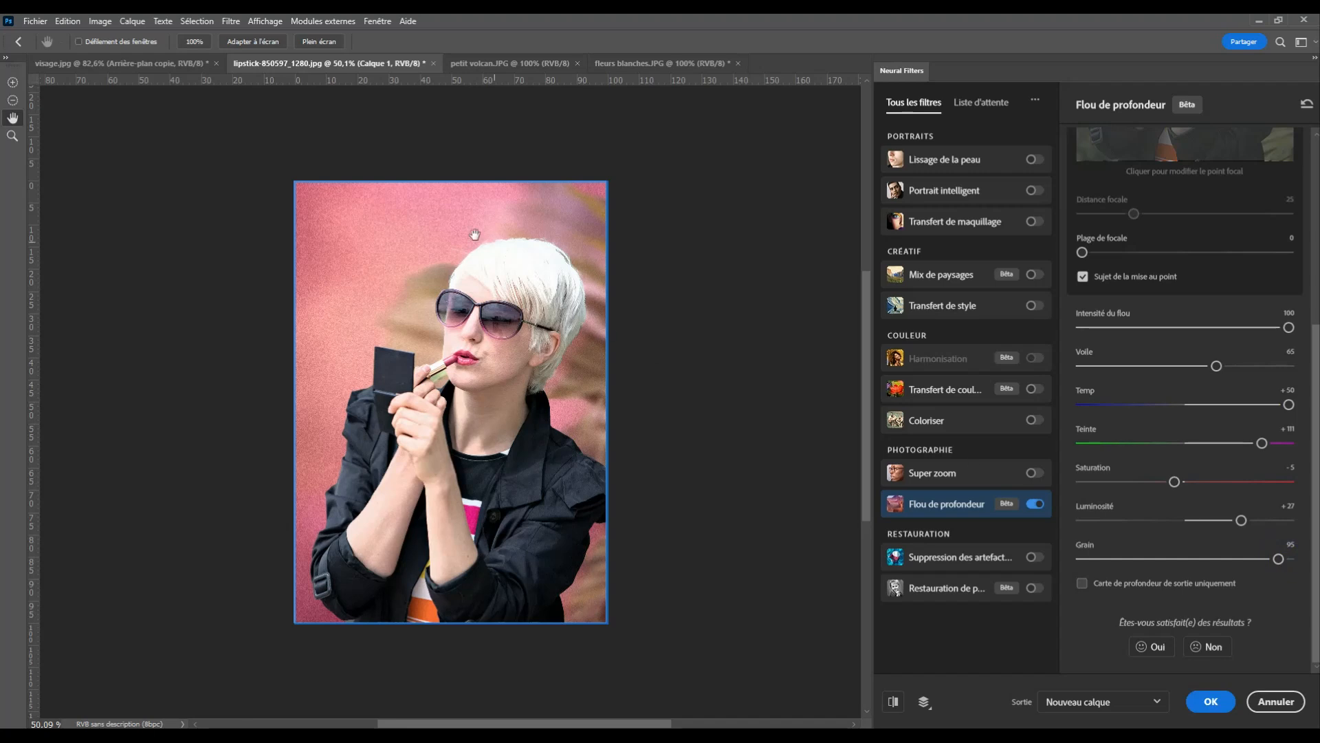
pyautogui.scroll(4, 416, 198)
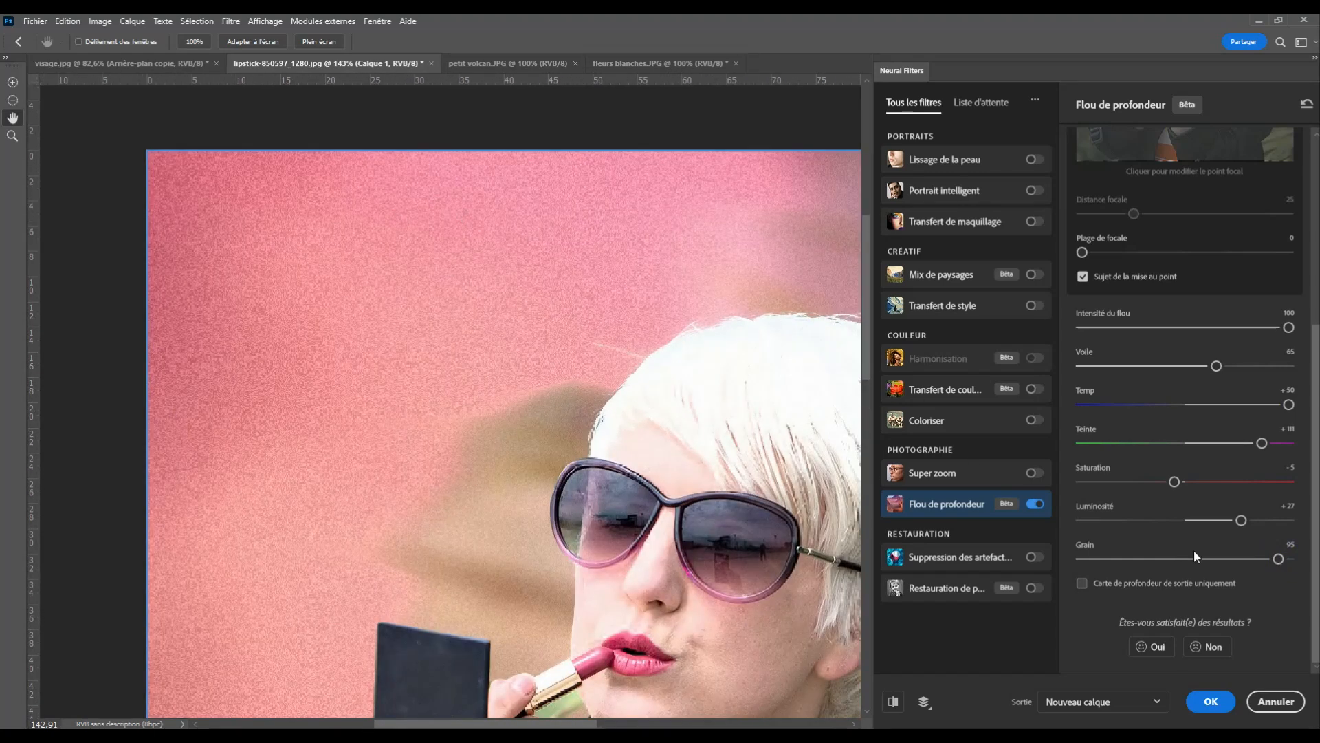
pyautogui.moveTo(1279, 559)
pyautogui.mouseDown()
pyautogui.moveTo(1065, 564)
pyautogui.moveTo(1301, 563)
pyautogui.mouseUp()
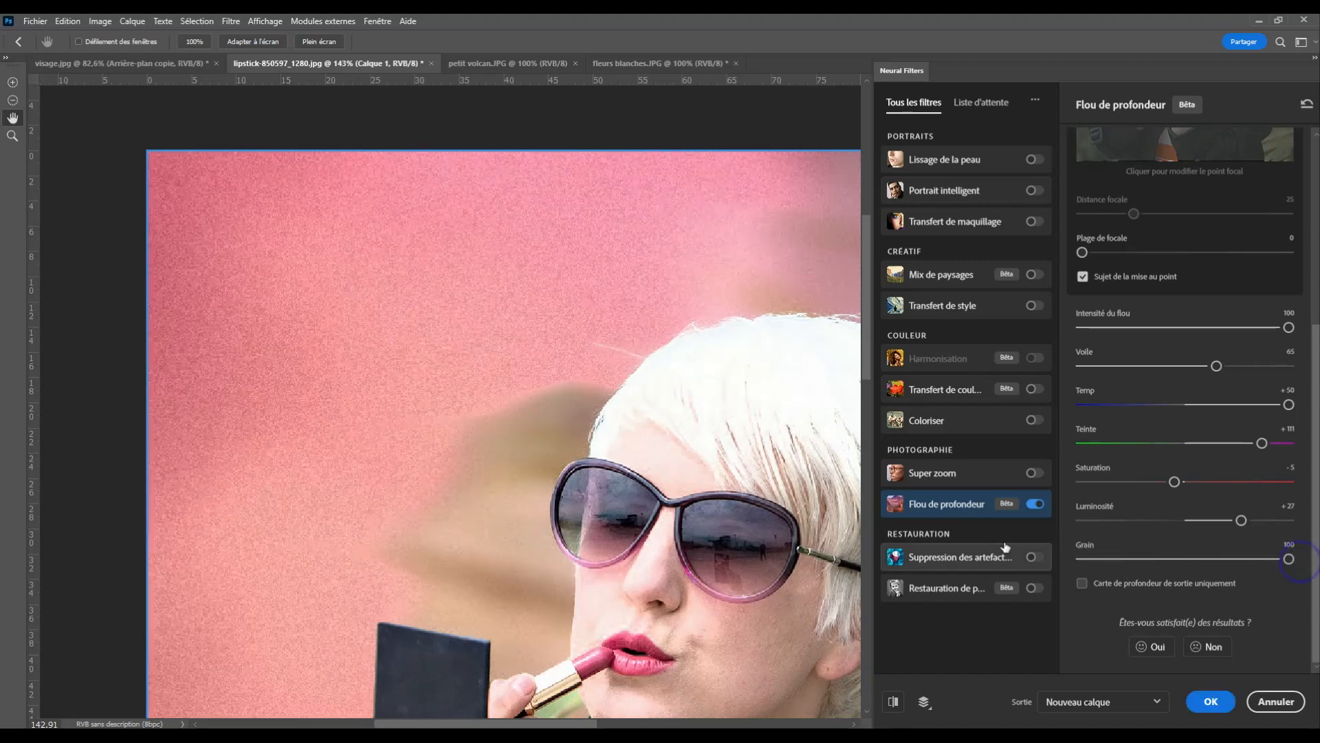
pyautogui.scroll(-6, 608, 359)
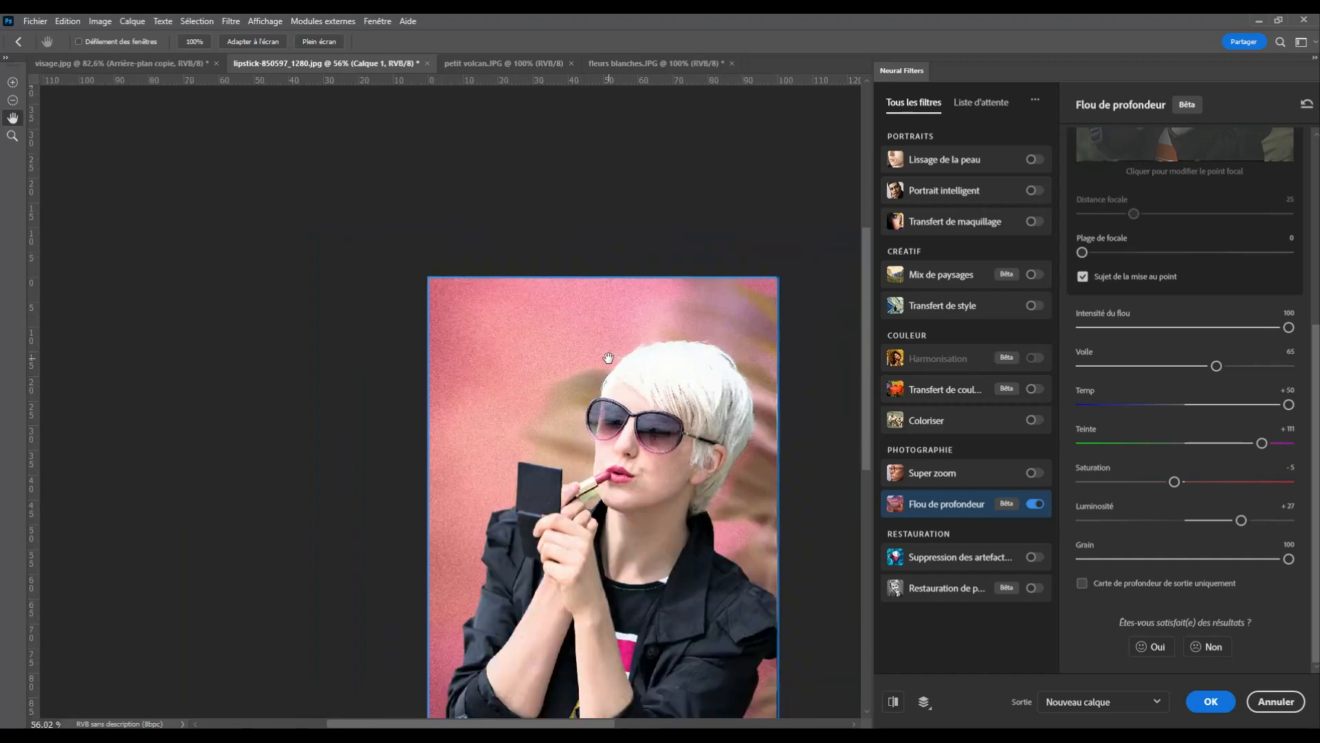
pyautogui.moveTo(583, 396); pyautogui.dragTo(533, 383)
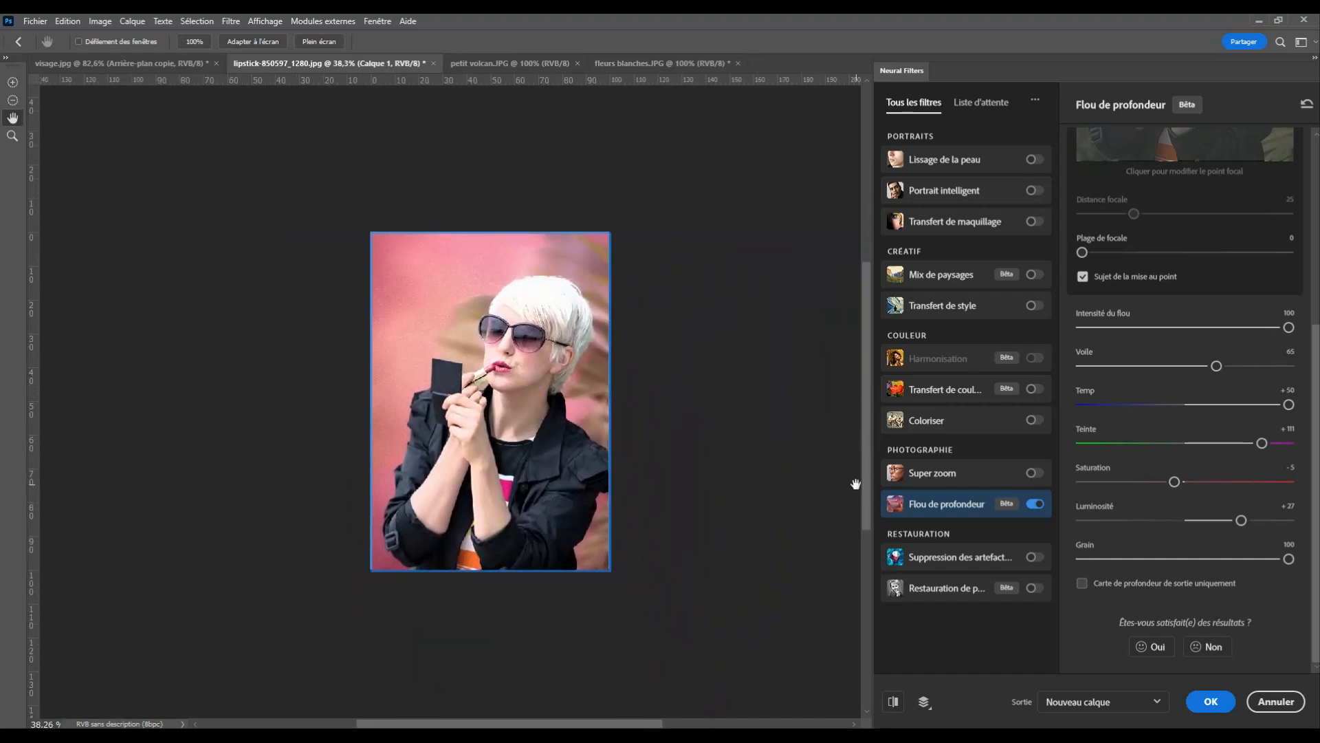
# Apply Flou de profondeur to a new layer and toggle Calque 1's visibility to compare it with the unfiltered photo.
pyautogui.click(1213, 694)
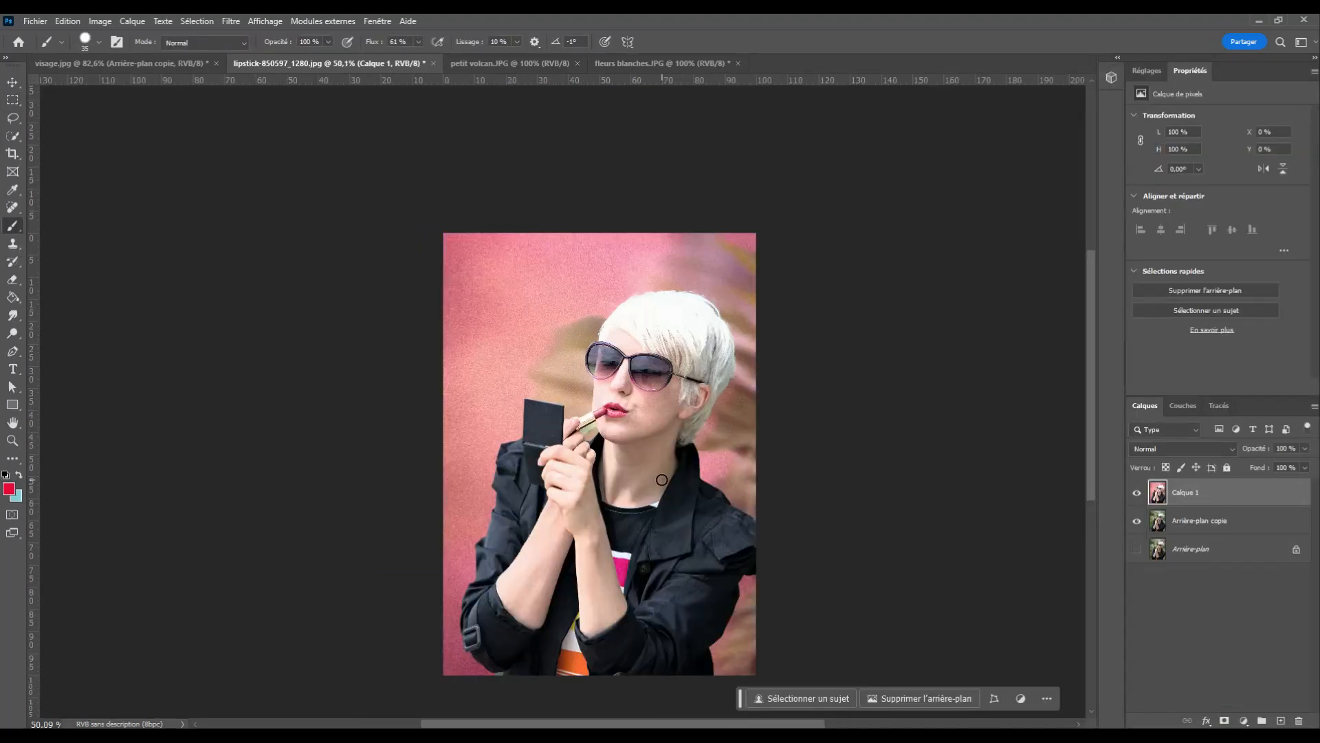
pyautogui.scroll(3, 662, 479)
pyautogui.scroll(-2, 697, 480)
pyautogui.moveTo(709, 504); pyautogui.dragTo(660, 453)
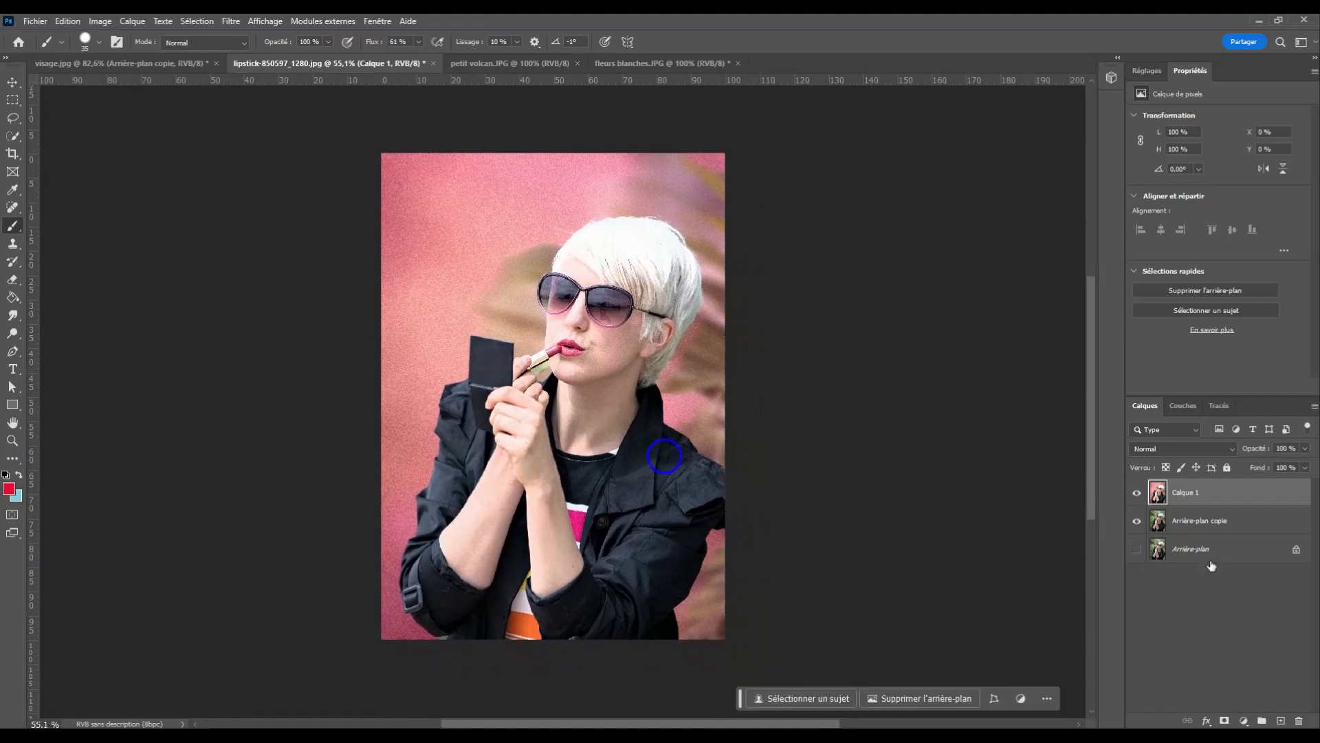
pyautogui.click(1136, 491)
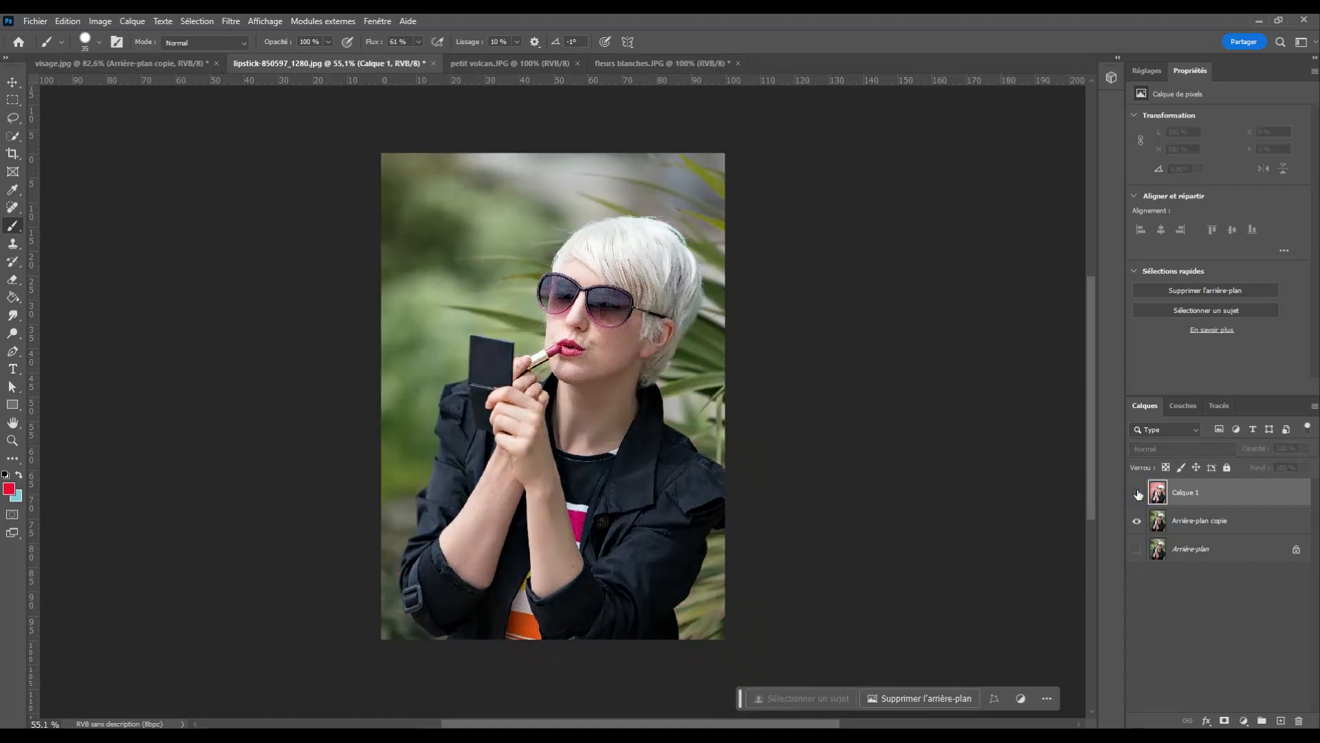
pyautogui.click(1137, 492)
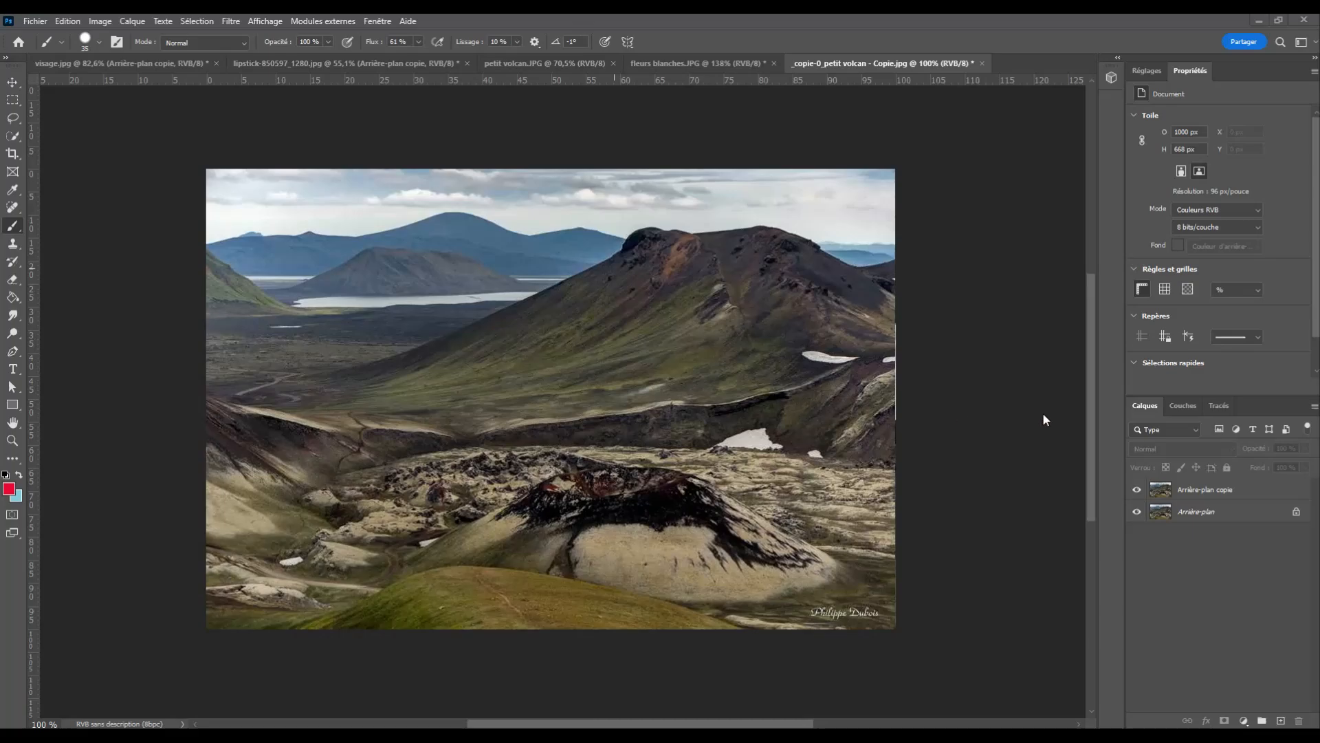
# Examine the mountain ridgelines against the sky in the volcano copy's Arrière-plan copie layer at about 794% zoom.
pyautogui.click(1197, 491)
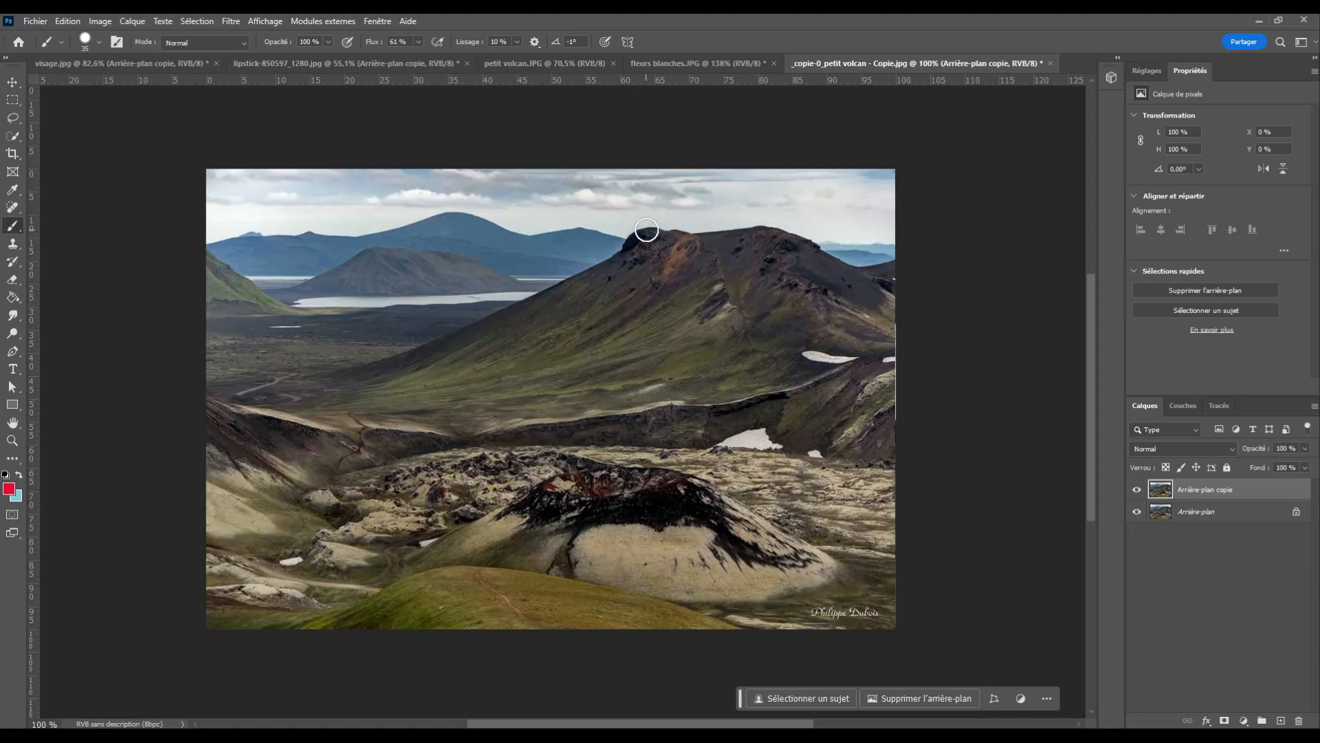
pyautogui.scroll(10, 777, 222)
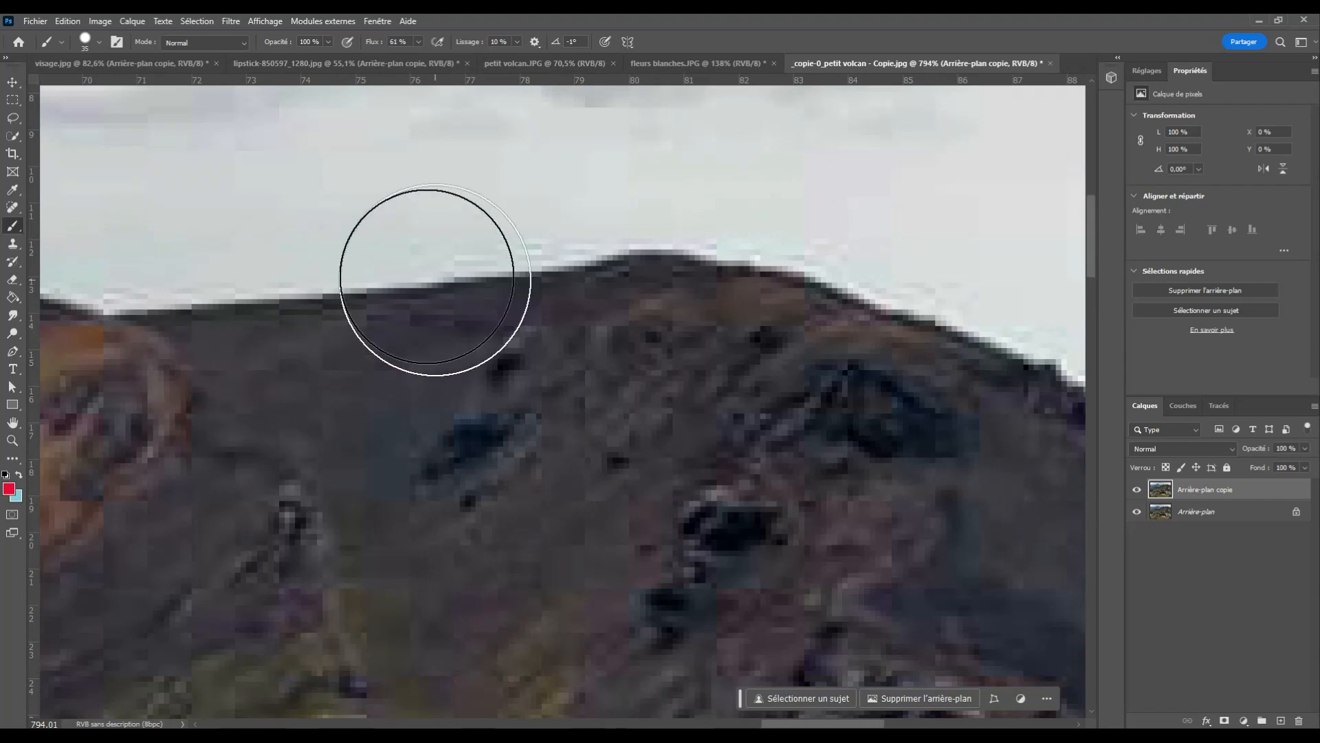
pyautogui.press('v')
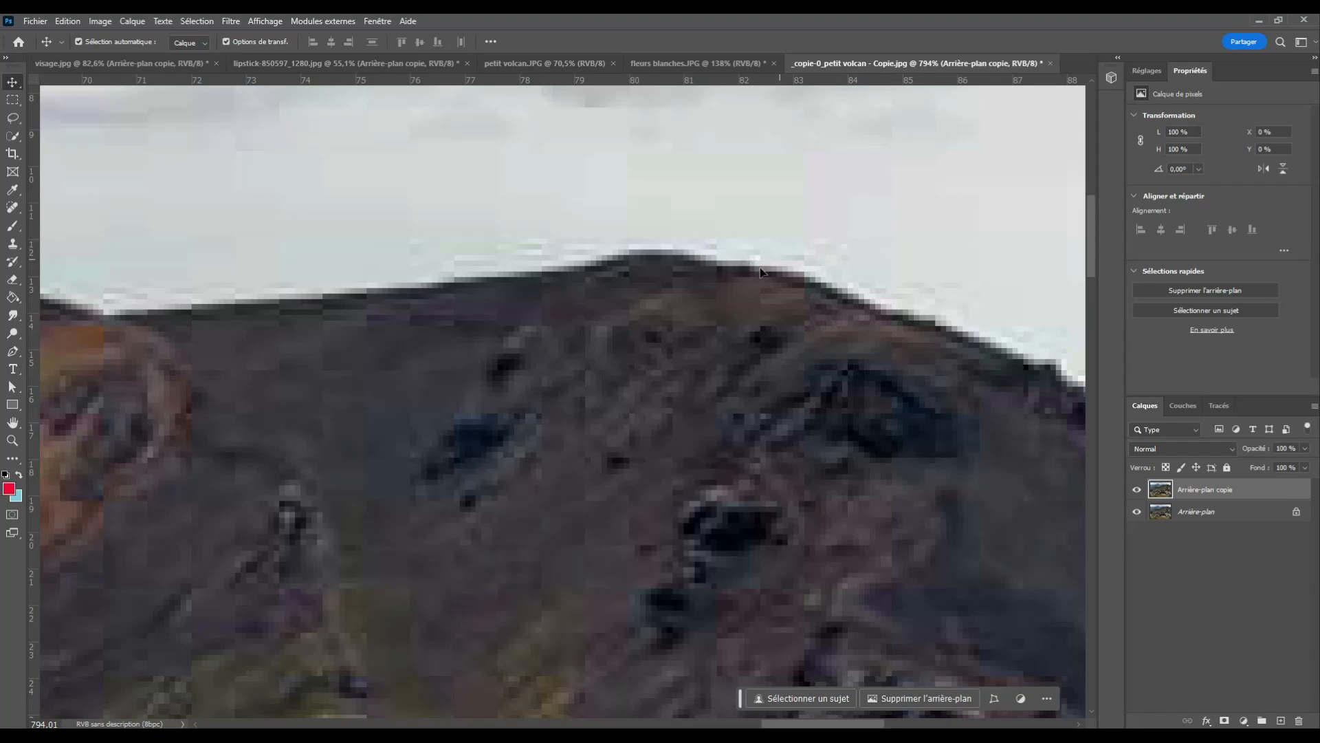
pyautogui.moveTo(209, 314); pyautogui.dragTo(868, 396)
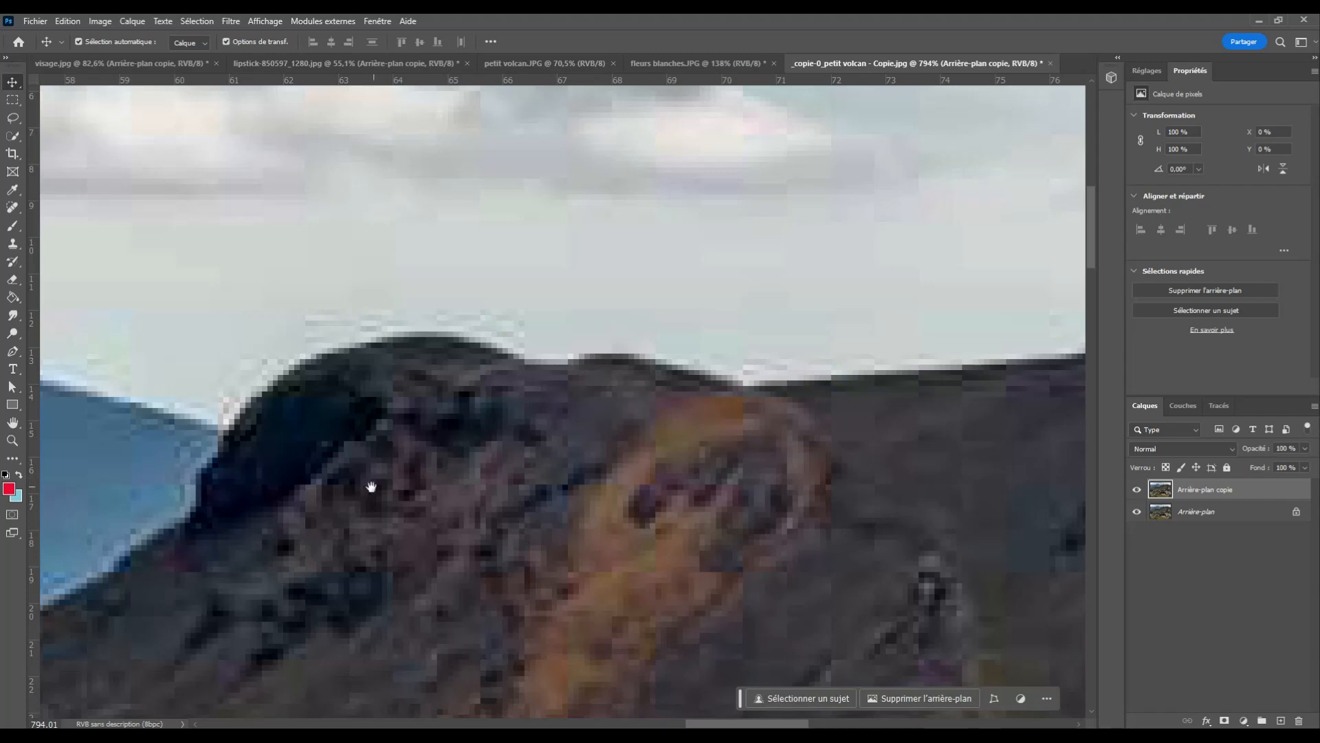
pyautogui.moveTo(387, 504); pyautogui.dragTo(701, 433)
pyautogui.moveTo(260, 439); pyautogui.dragTo(654, 454)
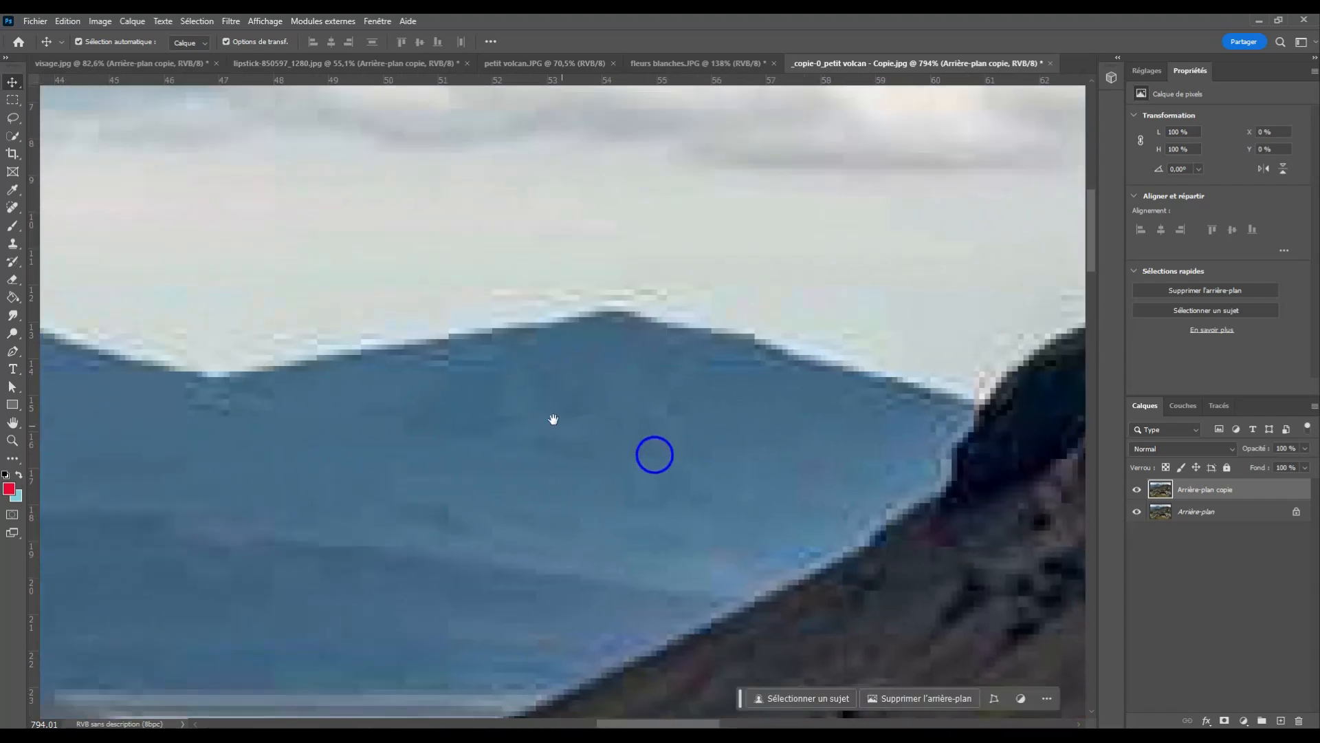
pyautogui.moveTo(358, 449); pyautogui.dragTo(716, 501)
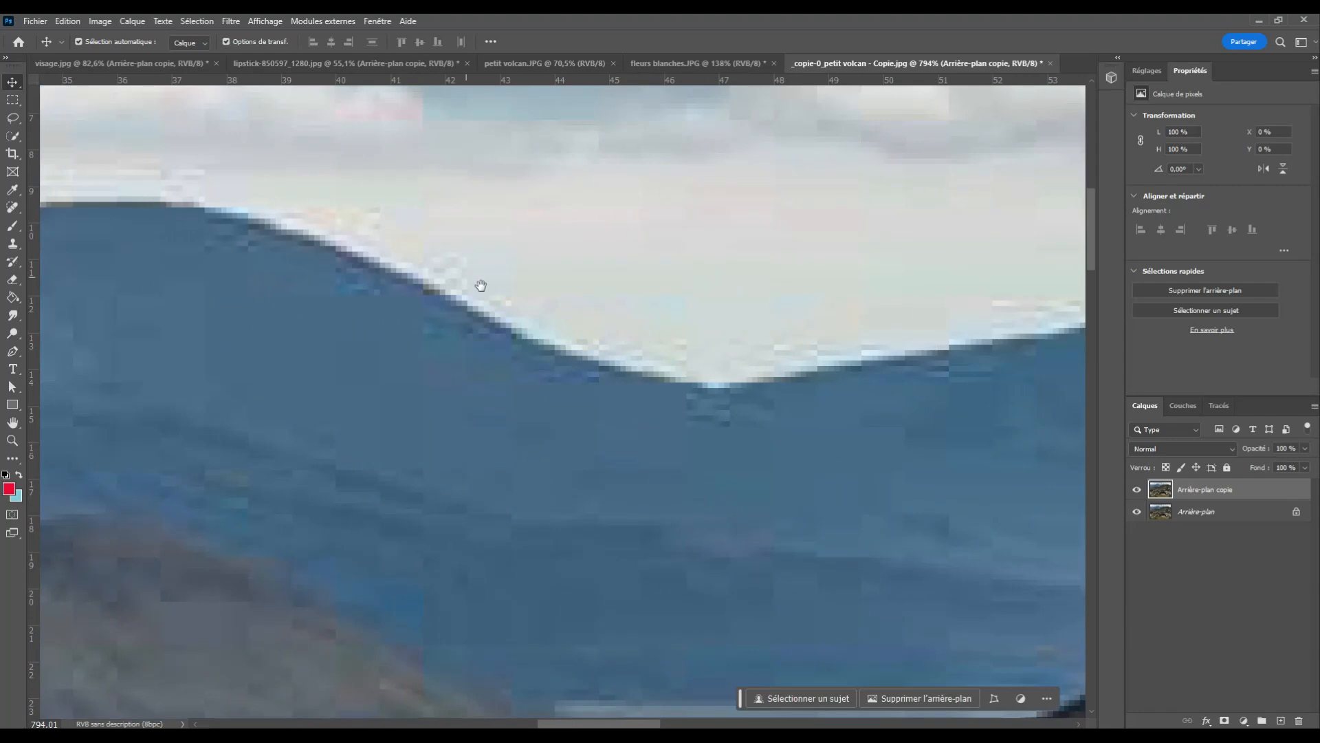
pyautogui.moveTo(271, 362); pyautogui.dragTo(775, 456)
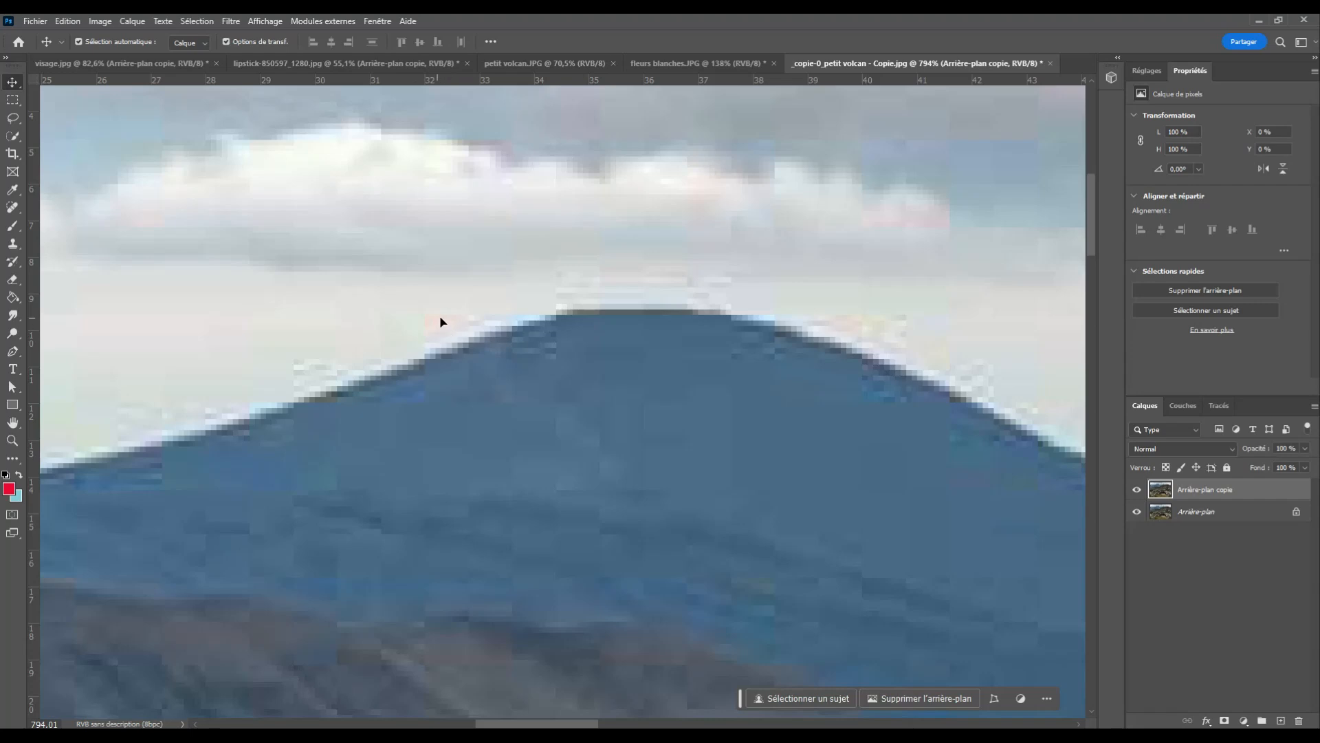
pyautogui.scroll(-10, 547, 470)
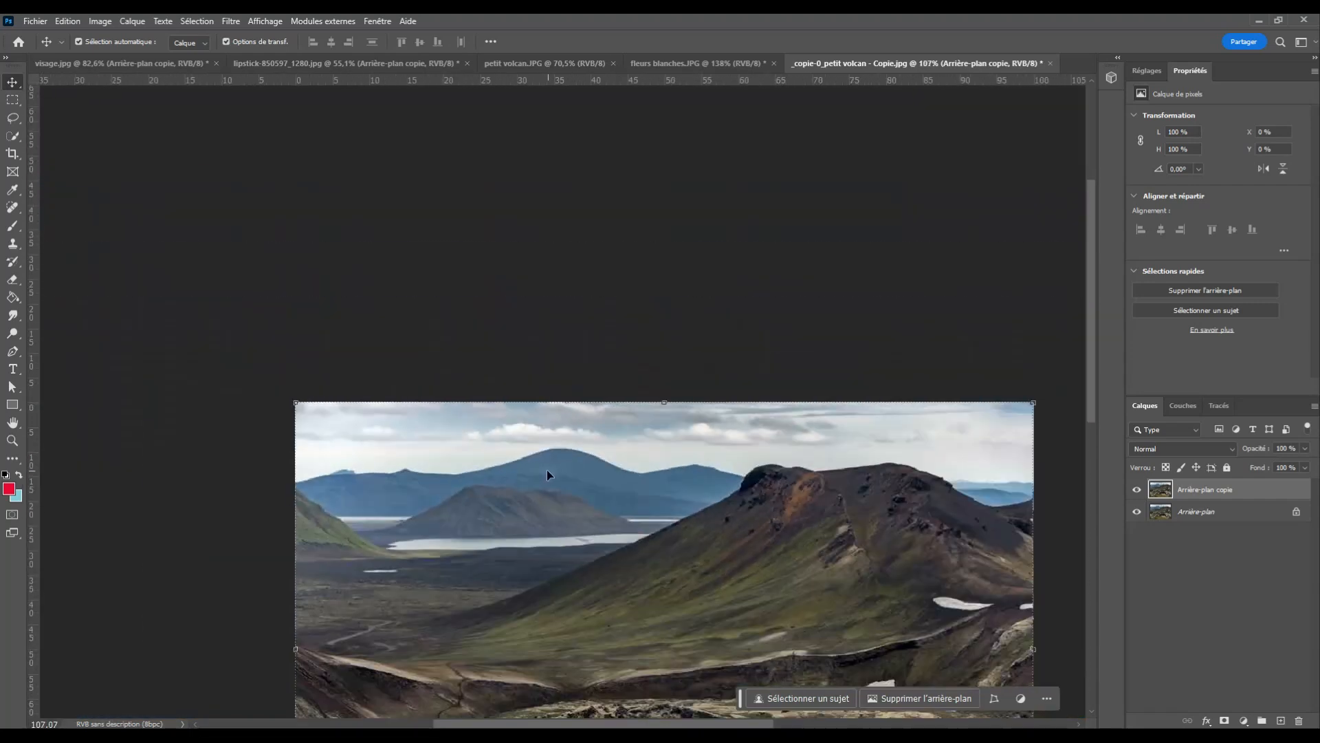
pyautogui.scroll(3, 679, 512)
pyautogui.moveTo(677, 549); pyautogui.dragTo(666, 381)
pyautogui.click(897, 386)
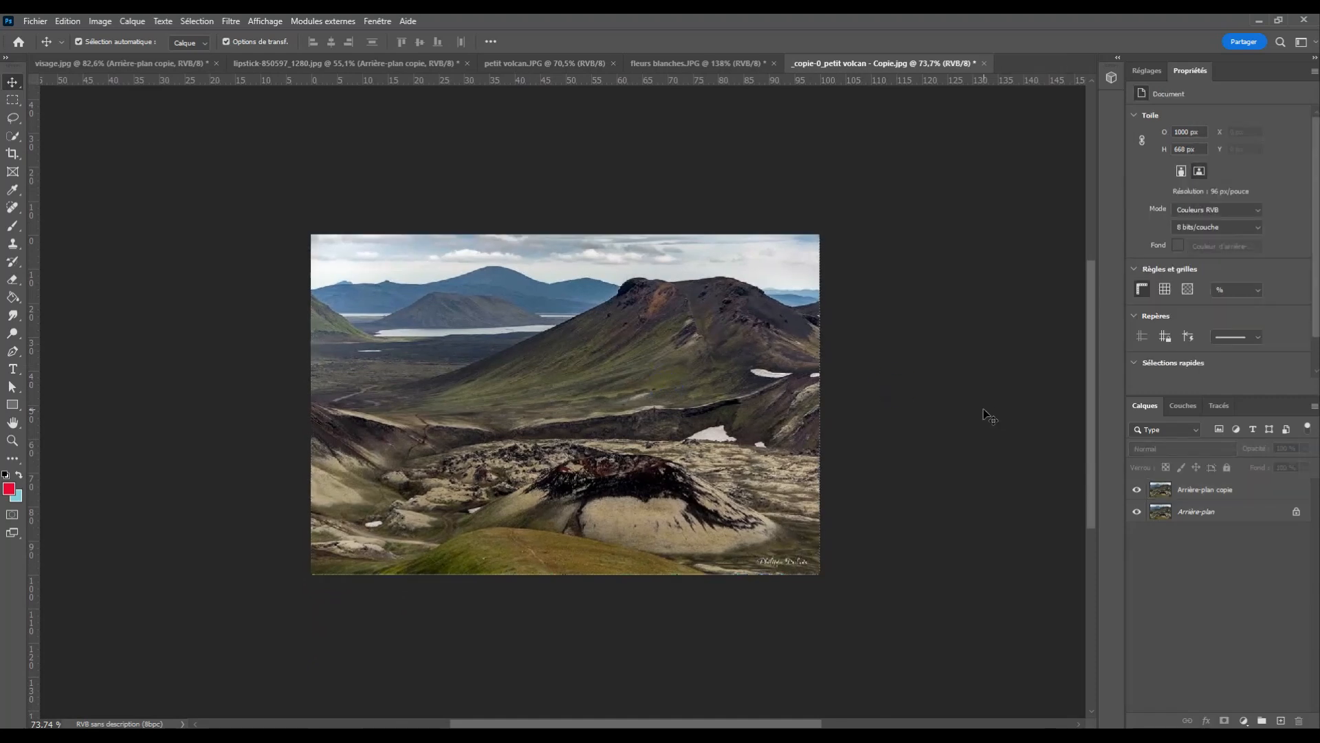
# Examine the distant blue mountain in the volcano copy again at about 773% zoom.
pyautogui.scroll(2, 963, 405)
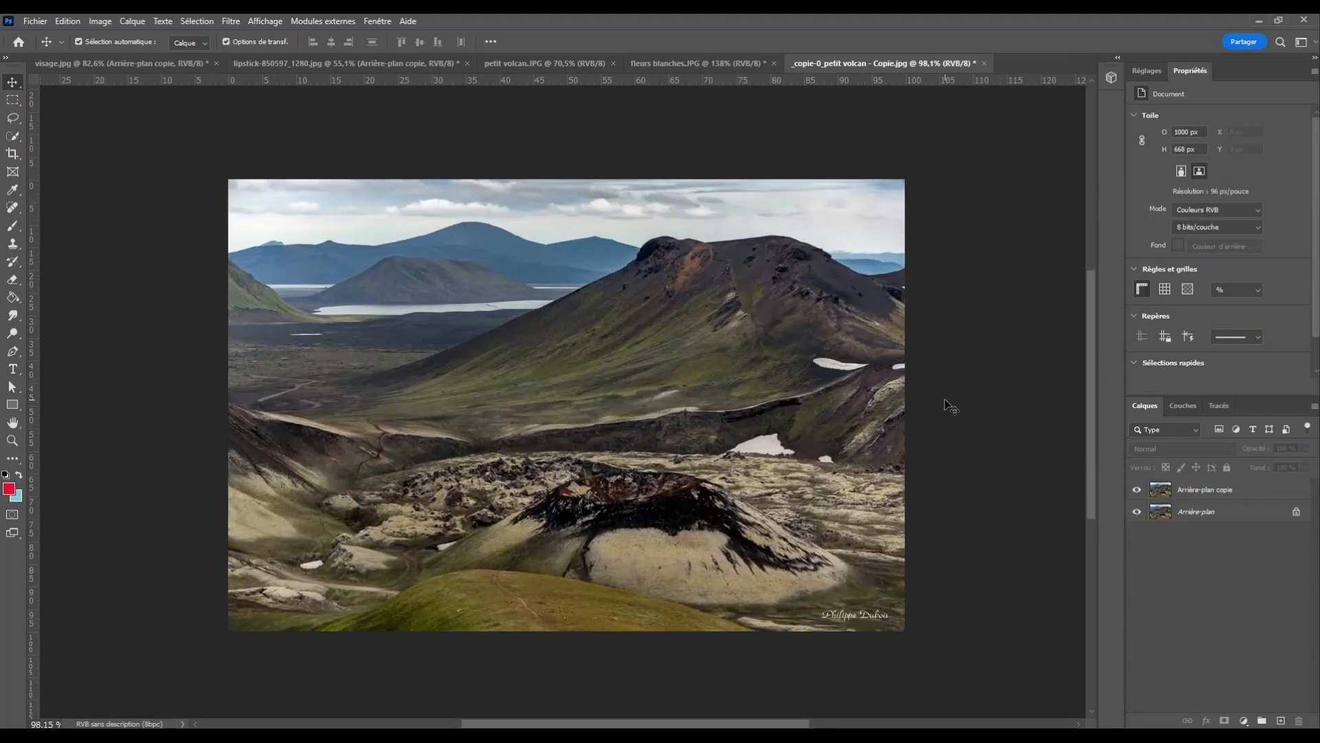
pyautogui.scroll(8, 442, 245)
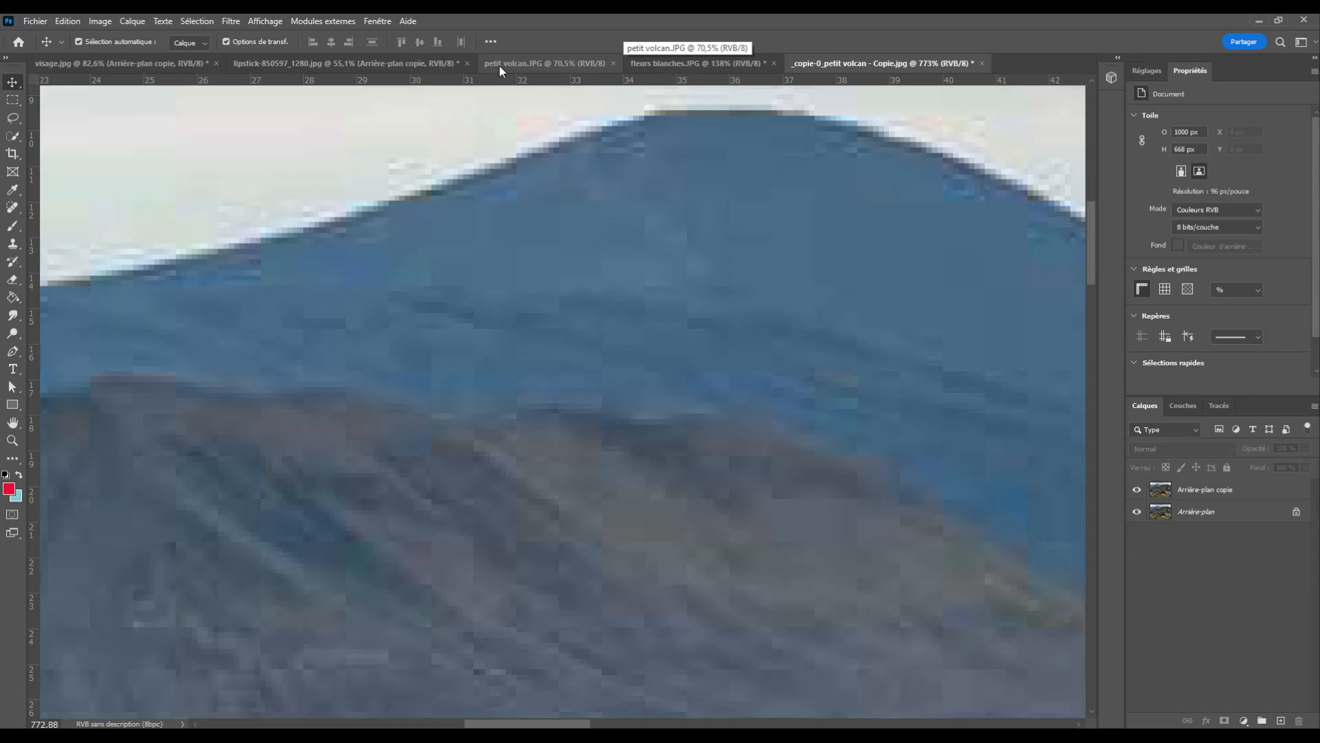
pyautogui.scroll(-10, 653, 422)
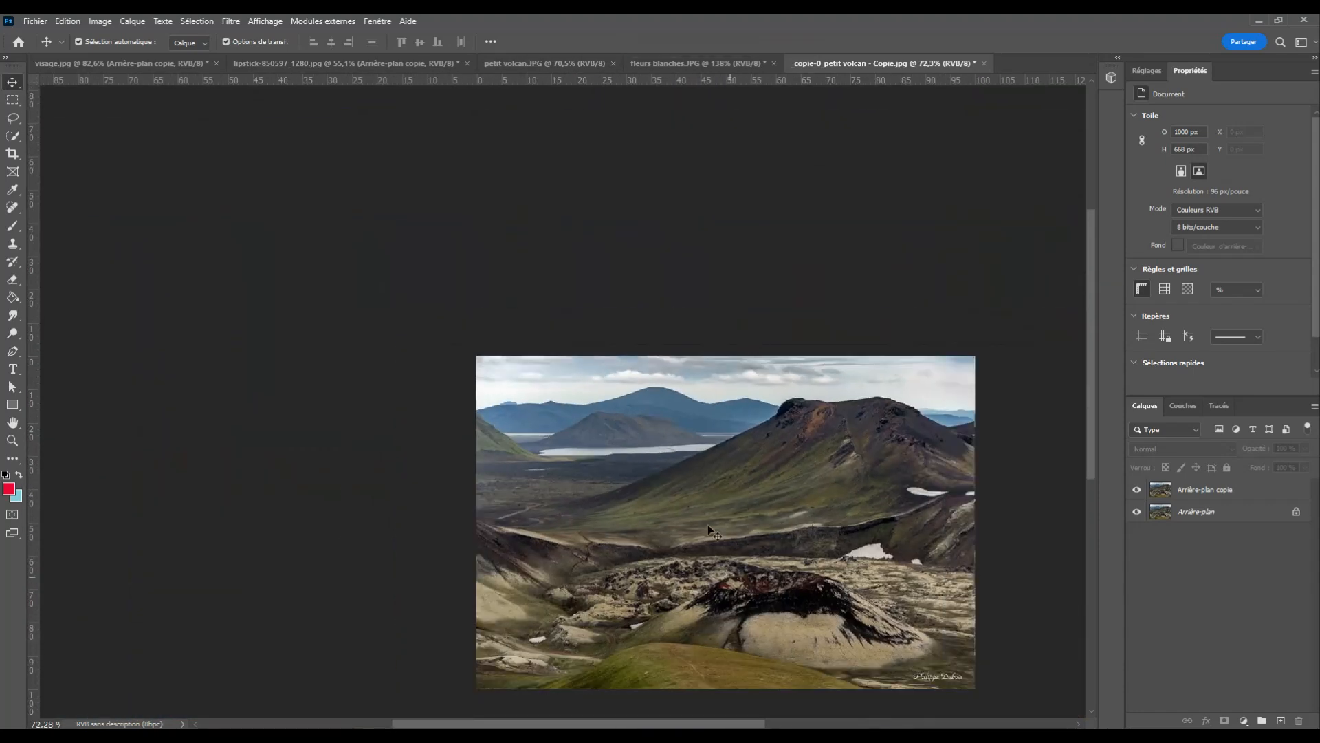
# Switch to petit volcan.JPG and examine the same ridgelines up close for comparison with the copy.
pyautogui.click(500, 64)
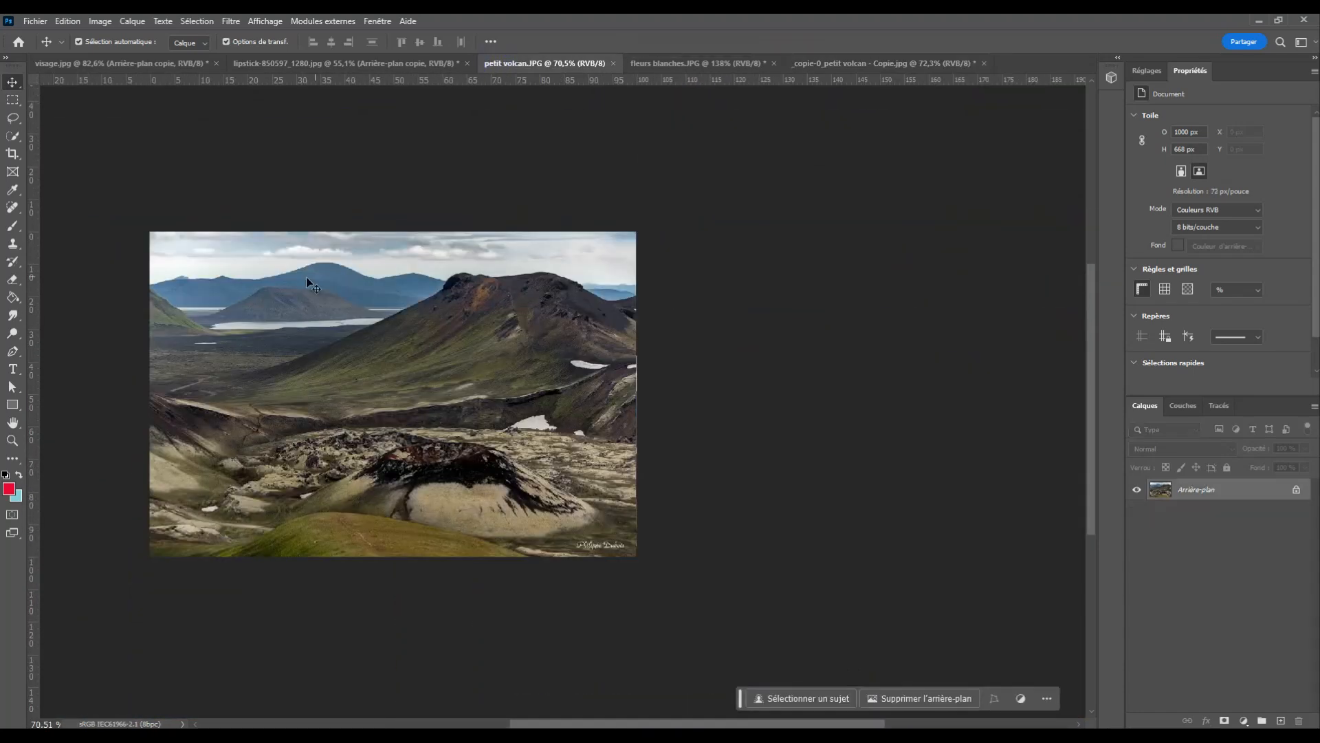
pyautogui.scroll(12, 204, 259)
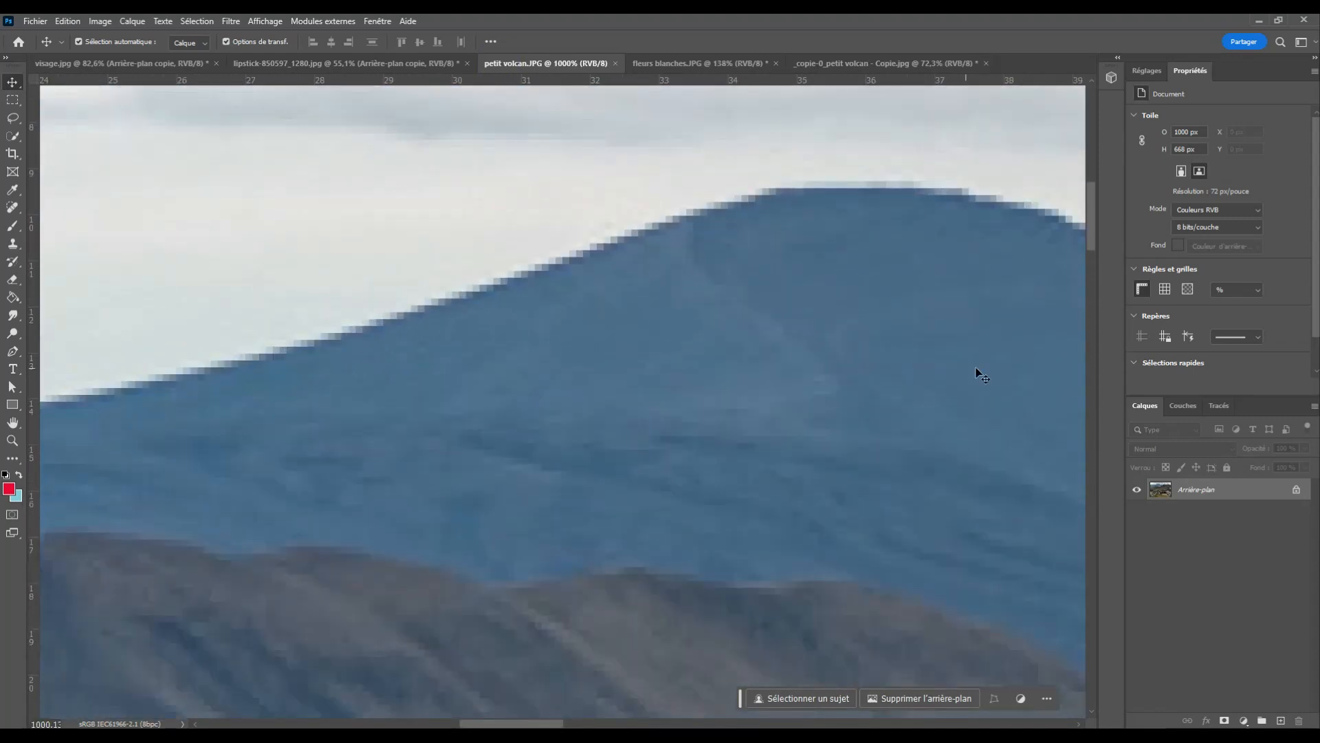
pyautogui.moveTo(976, 371); pyautogui.dragTo(296, 424)
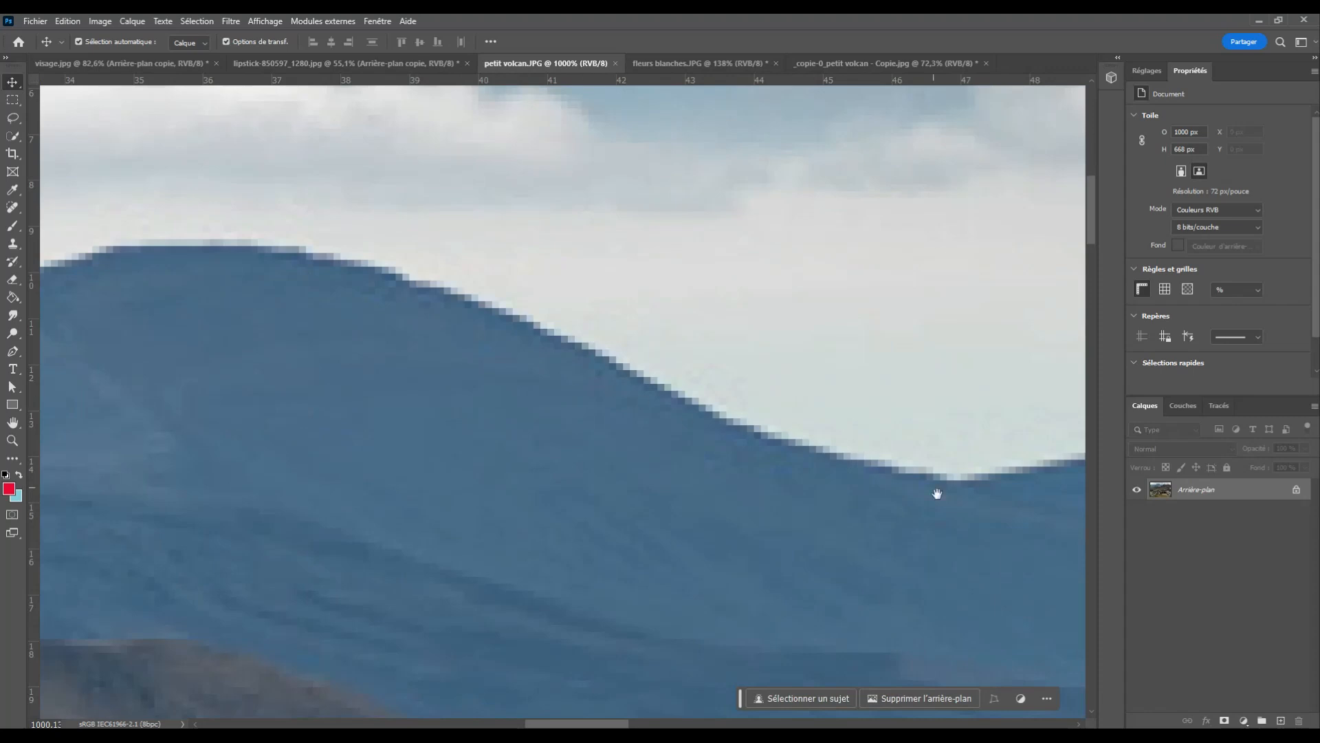
pyautogui.moveTo(809, 507)
pyautogui.mouseDown()
pyautogui.moveTo(719, 521)
pyautogui.moveTo(316, 477)
pyautogui.mouseUp()
pyautogui.moveTo(891, 429); pyautogui.dragTo(353, 375)
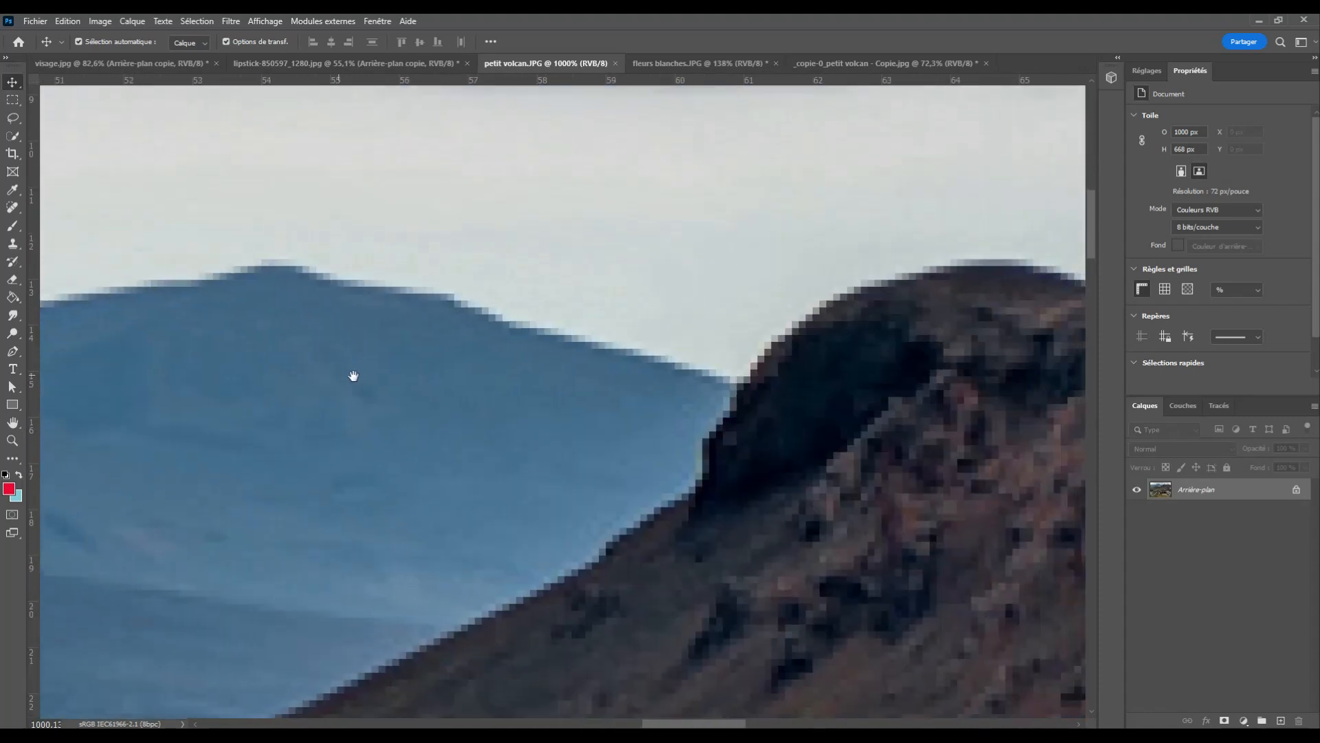
pyautogui.scroll(3, 819, 385)
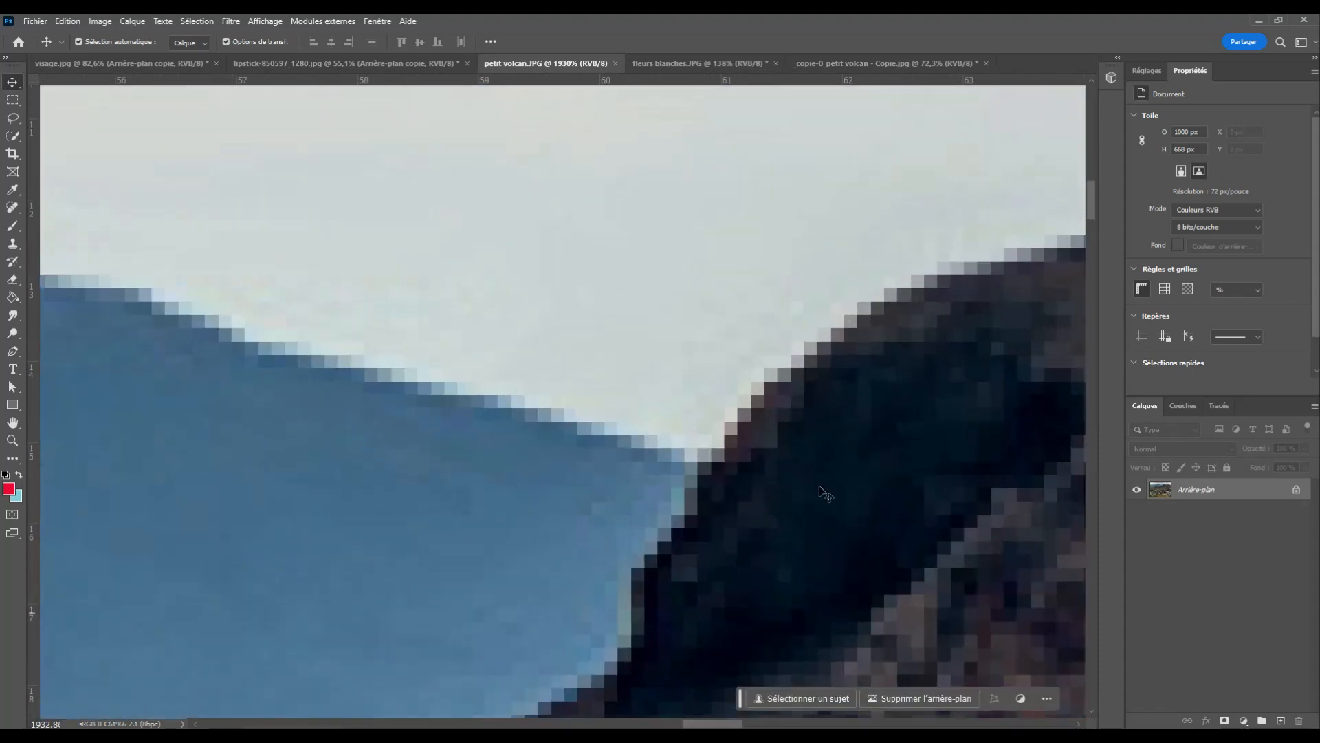
pyautogui.scroll(-10, 825, 494)
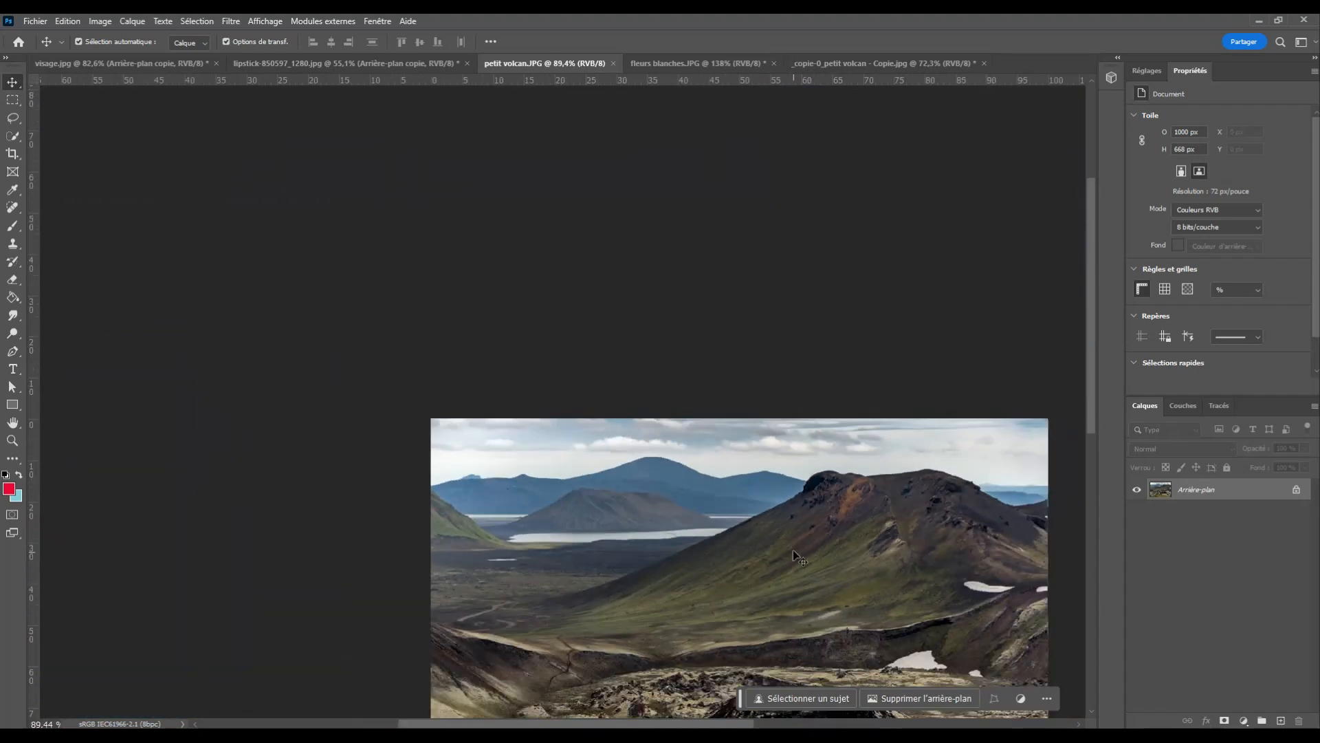
pyautogui.moveTo(797, 555); pyautogui.dragTo(687, 297)
pyautogui.click(775, 330)
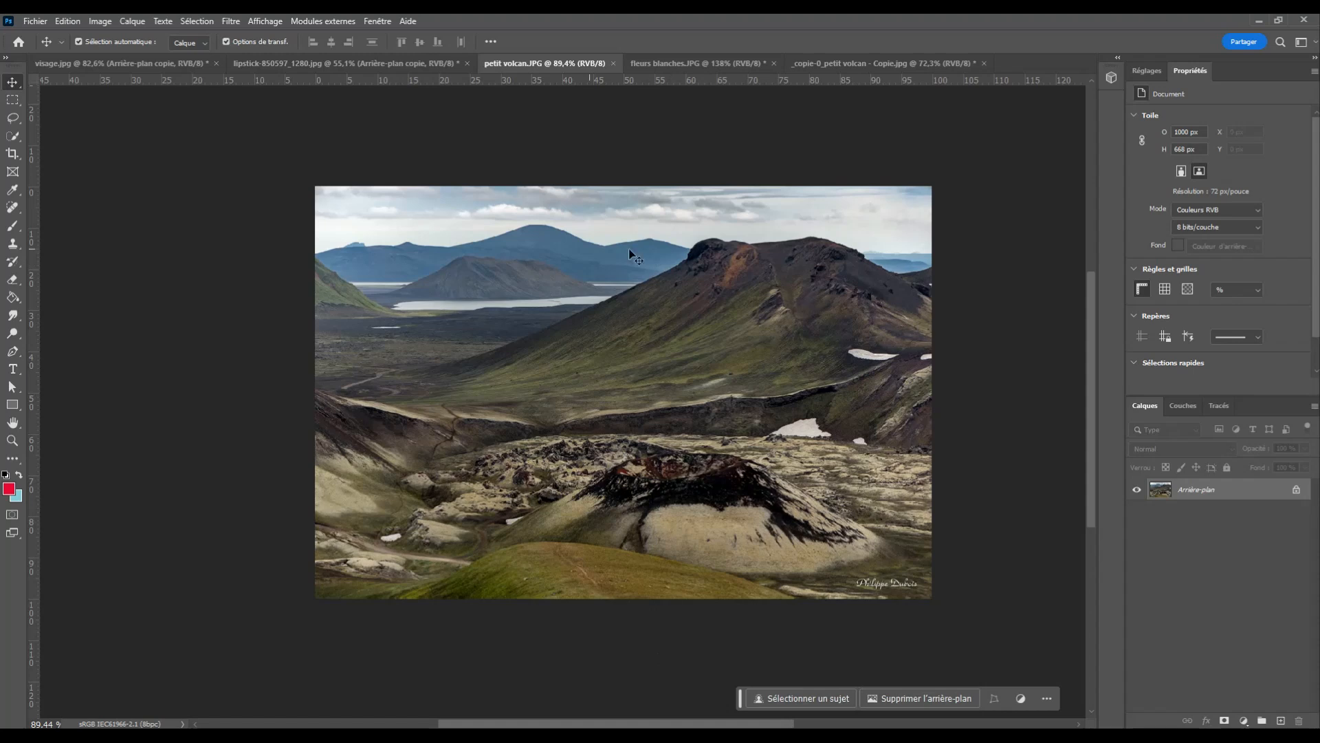
# Return to _copie-0_petit volcan - Copie.jpg and examine its mountains at about 272% zoom and in full view.
pyautogui.click(835, 61)
pyautogui.moveTo(871, 504); pyautogui.dragTo(746, 393)
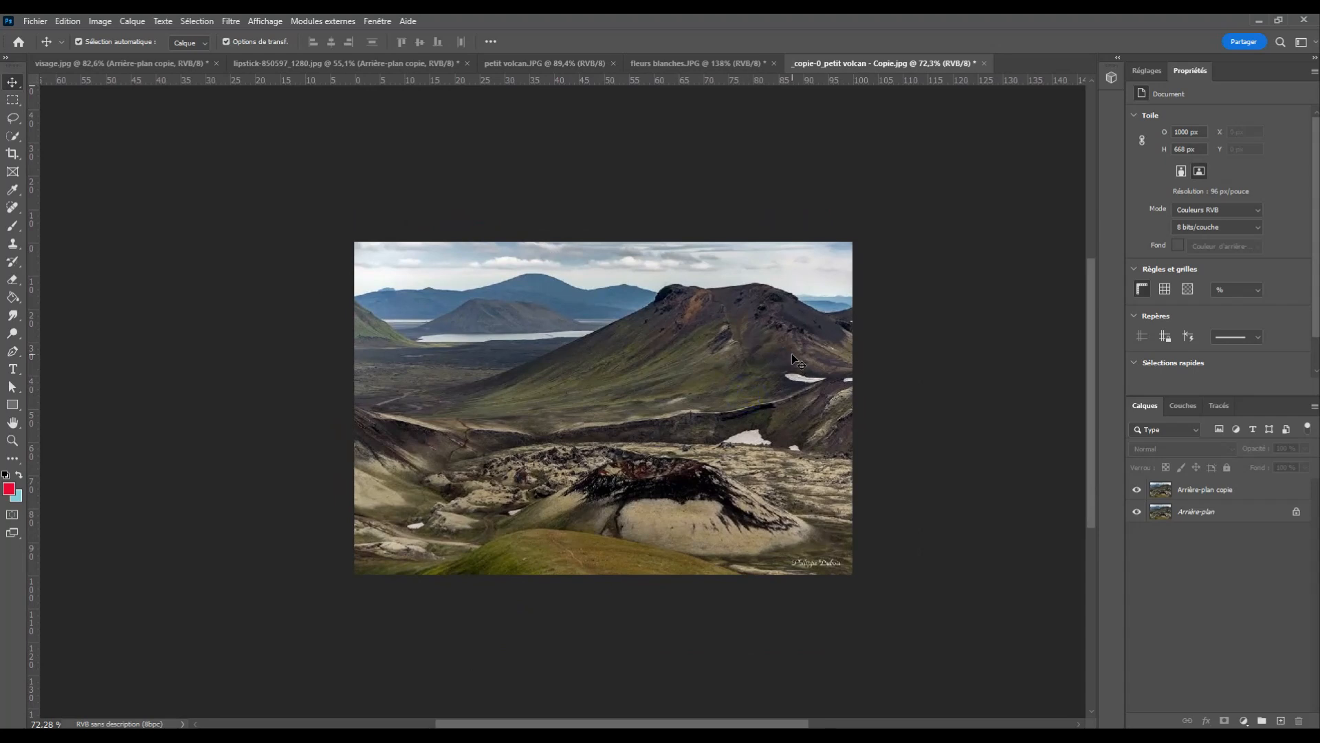
pyautogui.scroll(8, 598, 292)
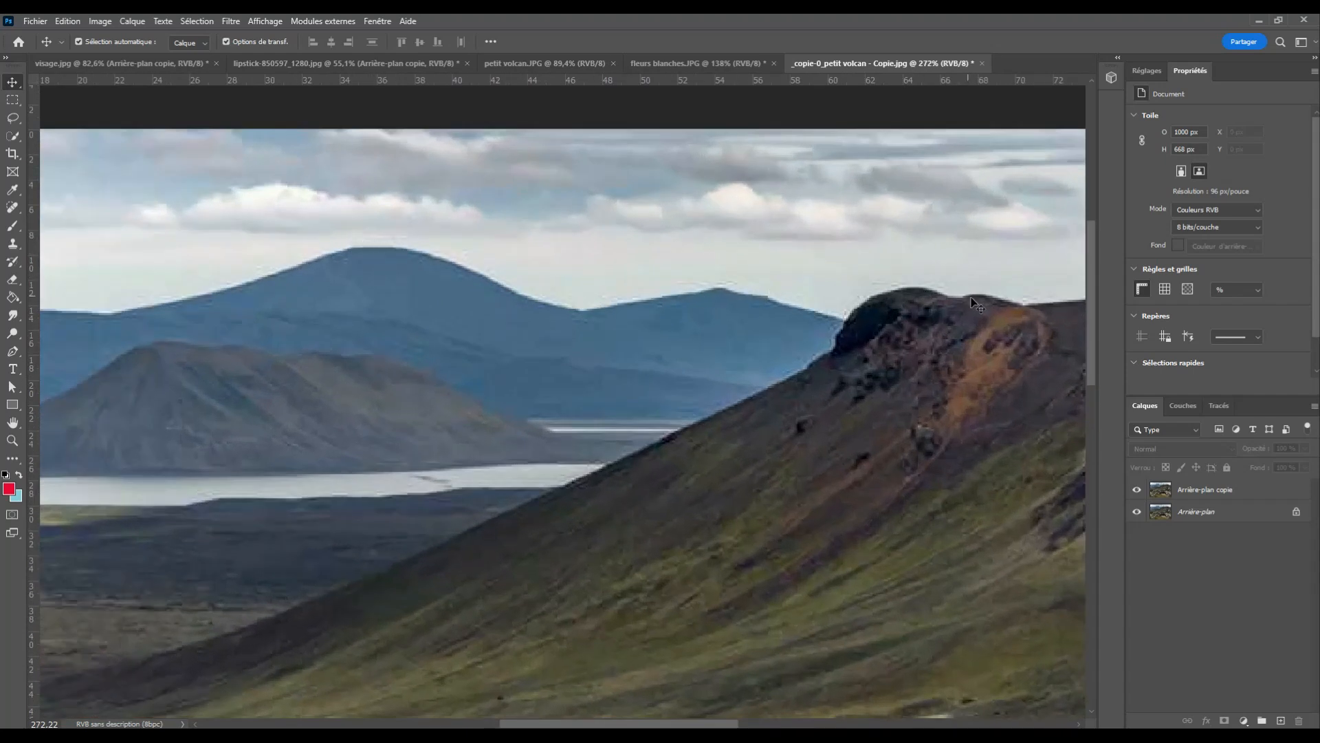
pyautogui.scroll(-6, 494, 516)
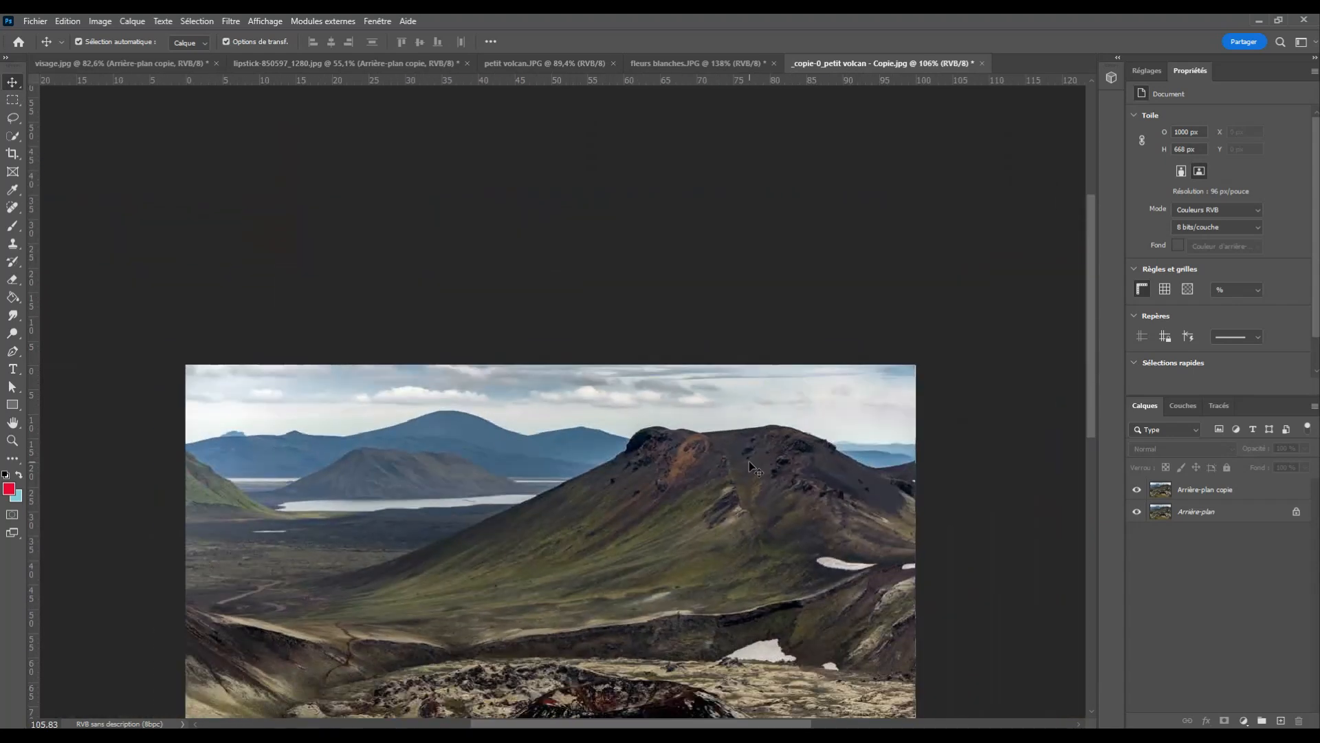
pyautogui.moveTo(710, 471); pyautogui.dragTo(700, 314)
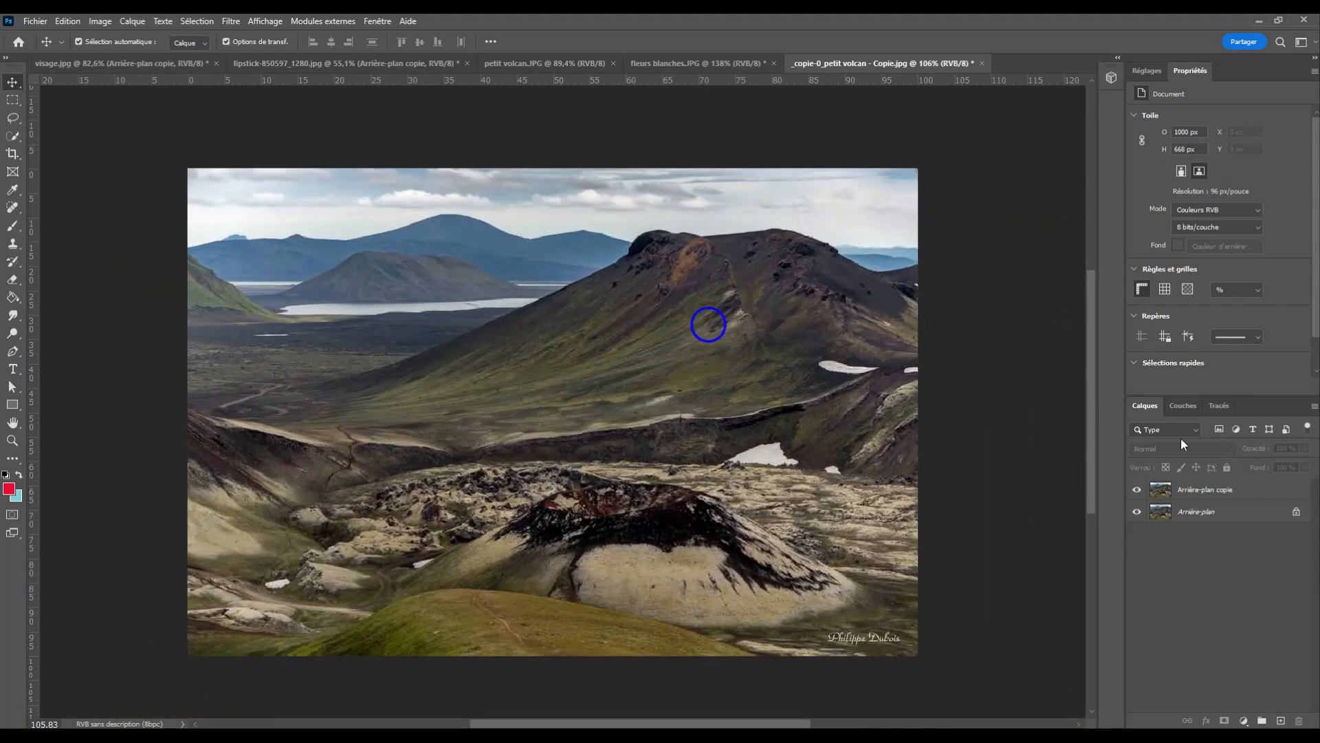
# Open Neural Filters on the volcano copy's Arrière-plan copie layer.
pyautogui.click(1187, 490)
pyautogui.click(231, 20)
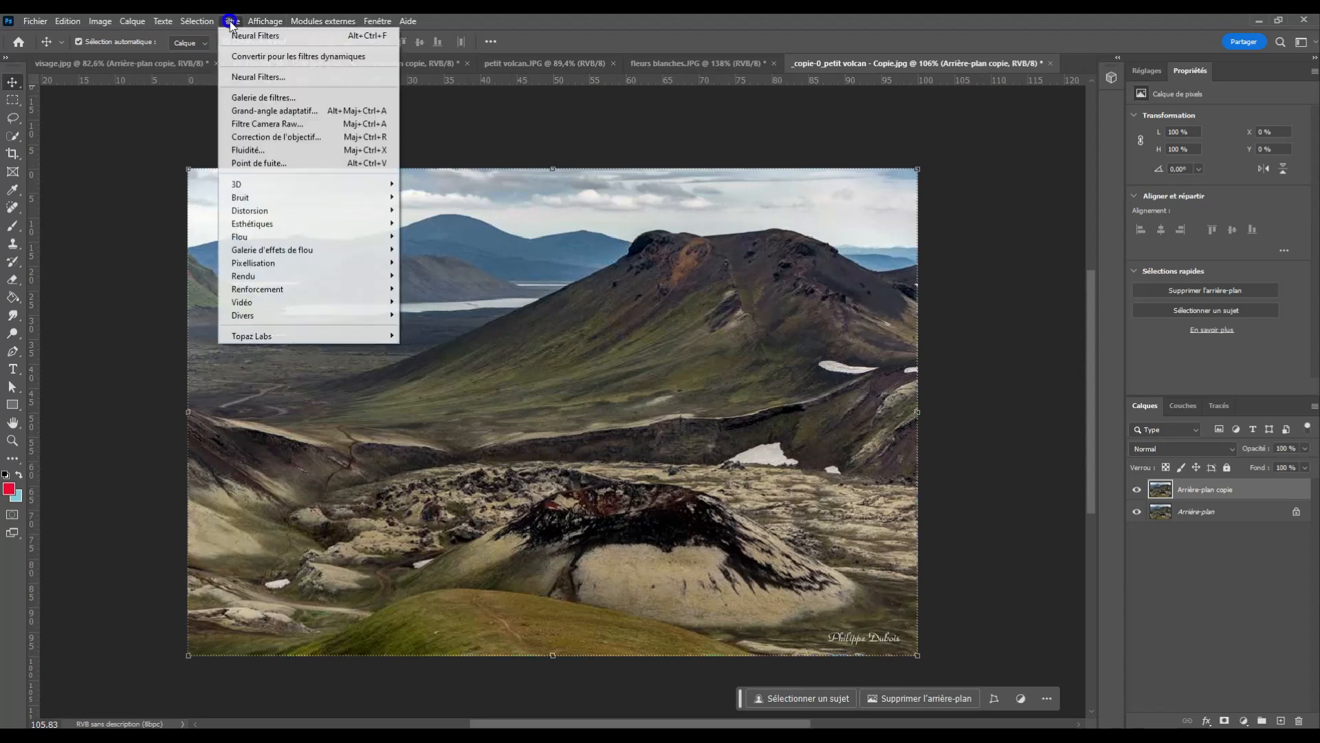
pyautogui.click(318, 78)
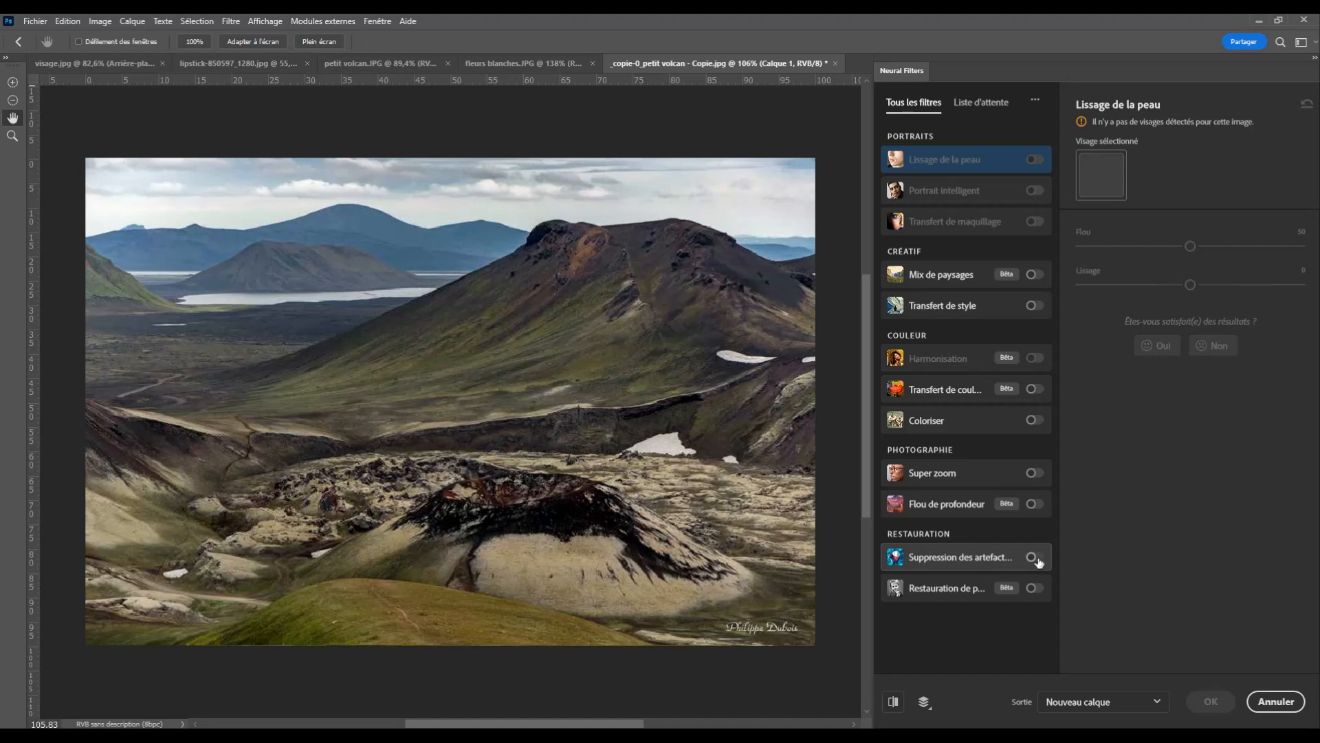
# Enable the Suppression des artefacts JPEG filter and check its effect on the distant blue mountain's ridgeline.
pyautogui.scroll(10, 481, 213)
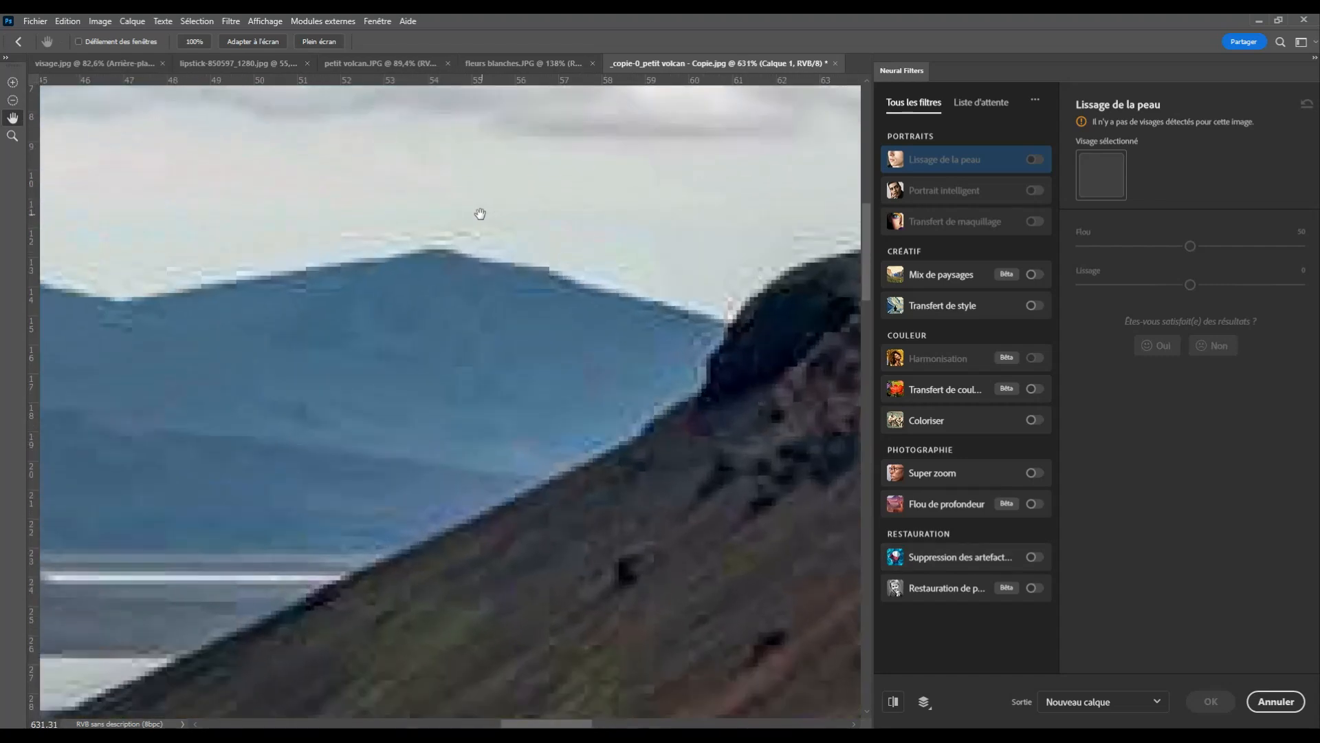
pyautogui.moveTo(268, 286); pyautogui.dragTo(887, 386)
pyautogui.moveTo(138, 361); pyautogui.dragTo(810, 271)
pyautogui.moveTo(300, 372); pyautogui.dragTo(401, 383)
pyautogui.moveTo(722, 357); pyautogui.dragTo(277, 415)
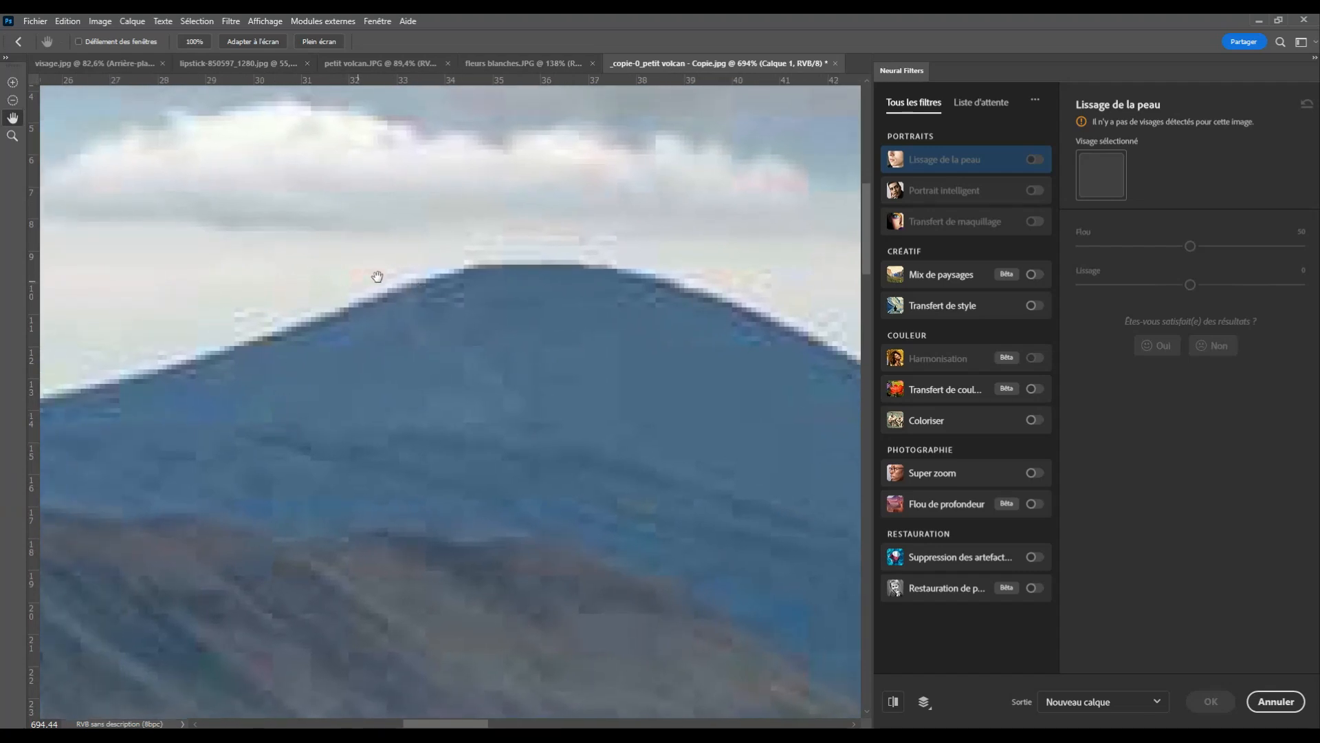
pyautogui.click(1035, 557)
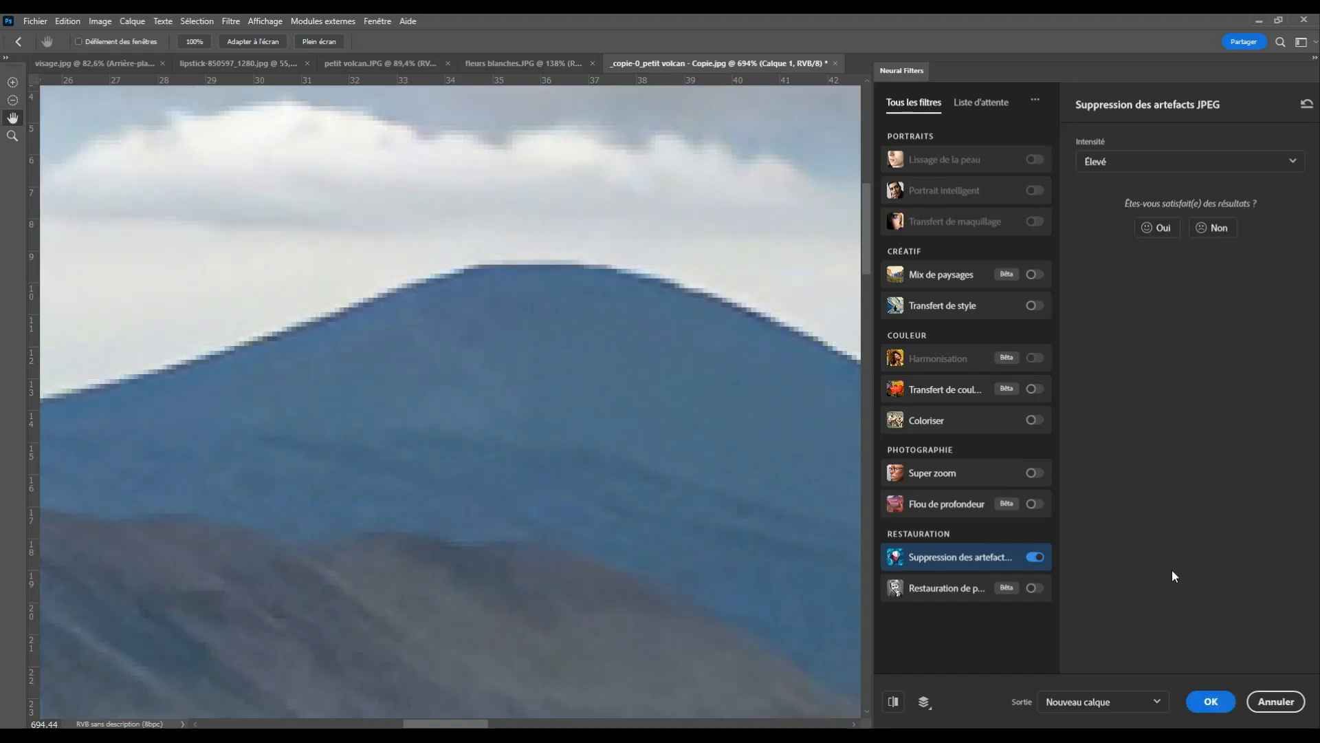
pyautogui.scroll(-4, 480, 387)
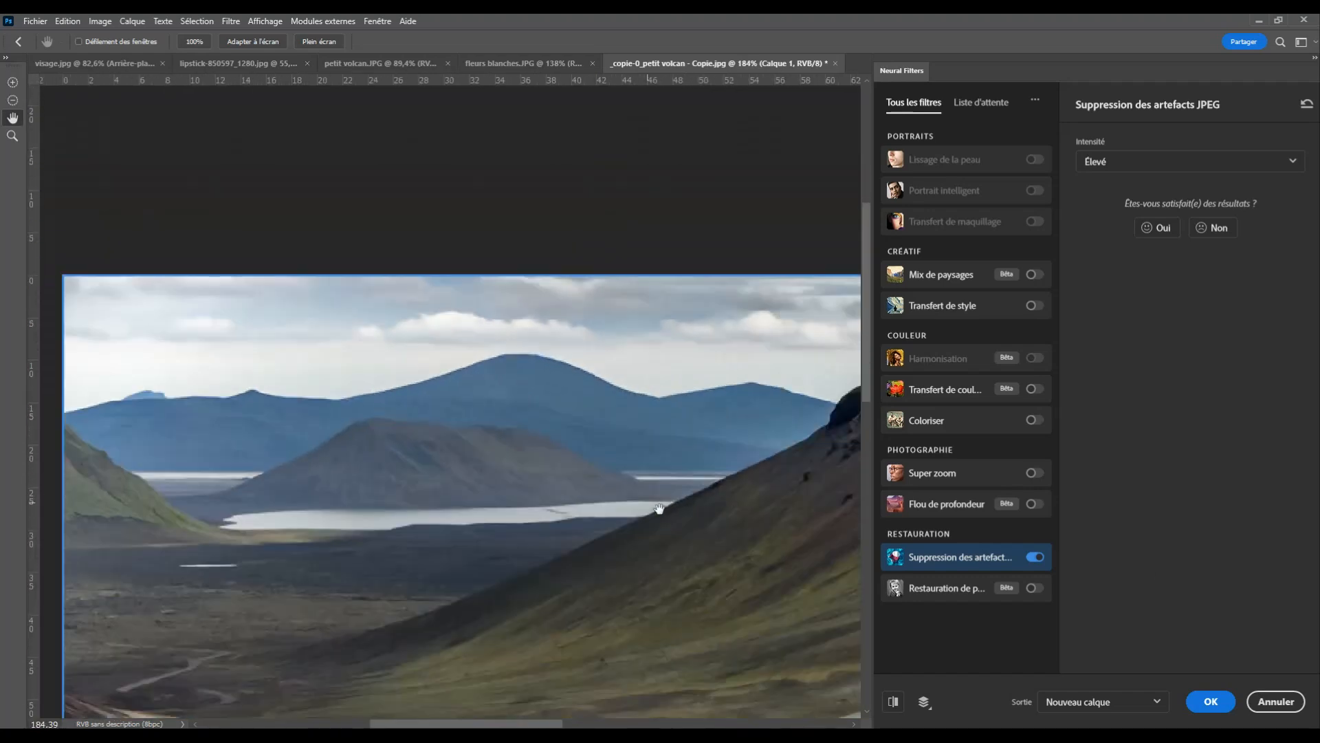
pyautogui.scroll(2, 600, 469)
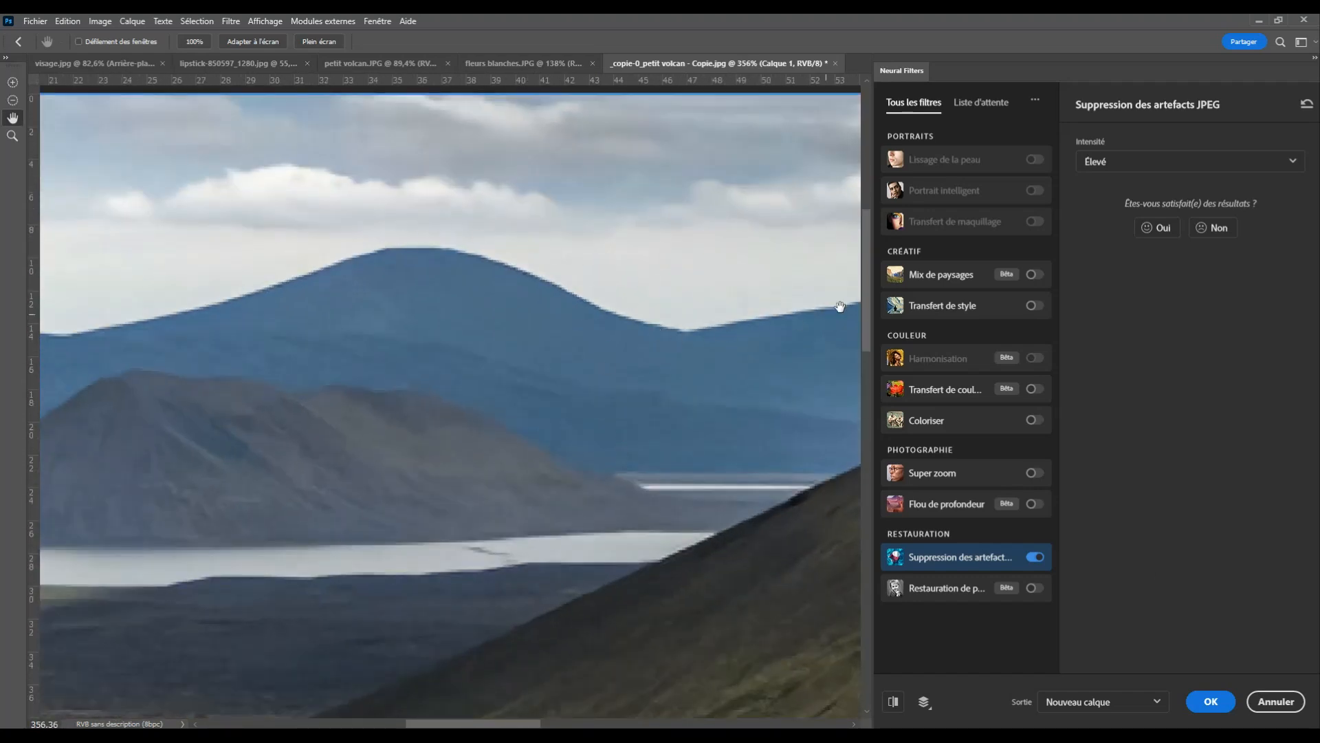
# Set the JPEG artefact filter's Intensité to Moyen, inspect the mountain, and apply the result as a new layer.
pyautogui.click(1138, 161)
pyautogui.click(1120, 186)
pyautogui.click(1121, 162)
pyautogui.click(1099, 207)
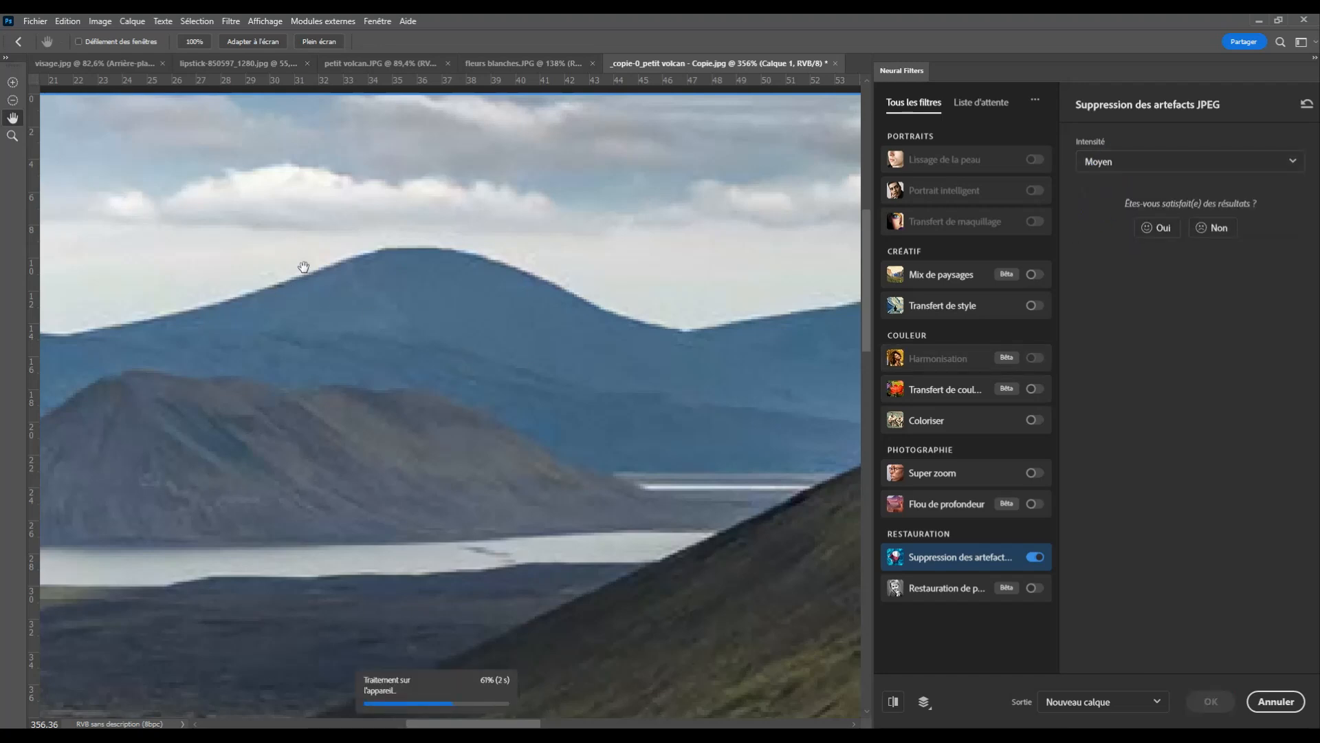
pyautogui.scroll(6, 258, 283)
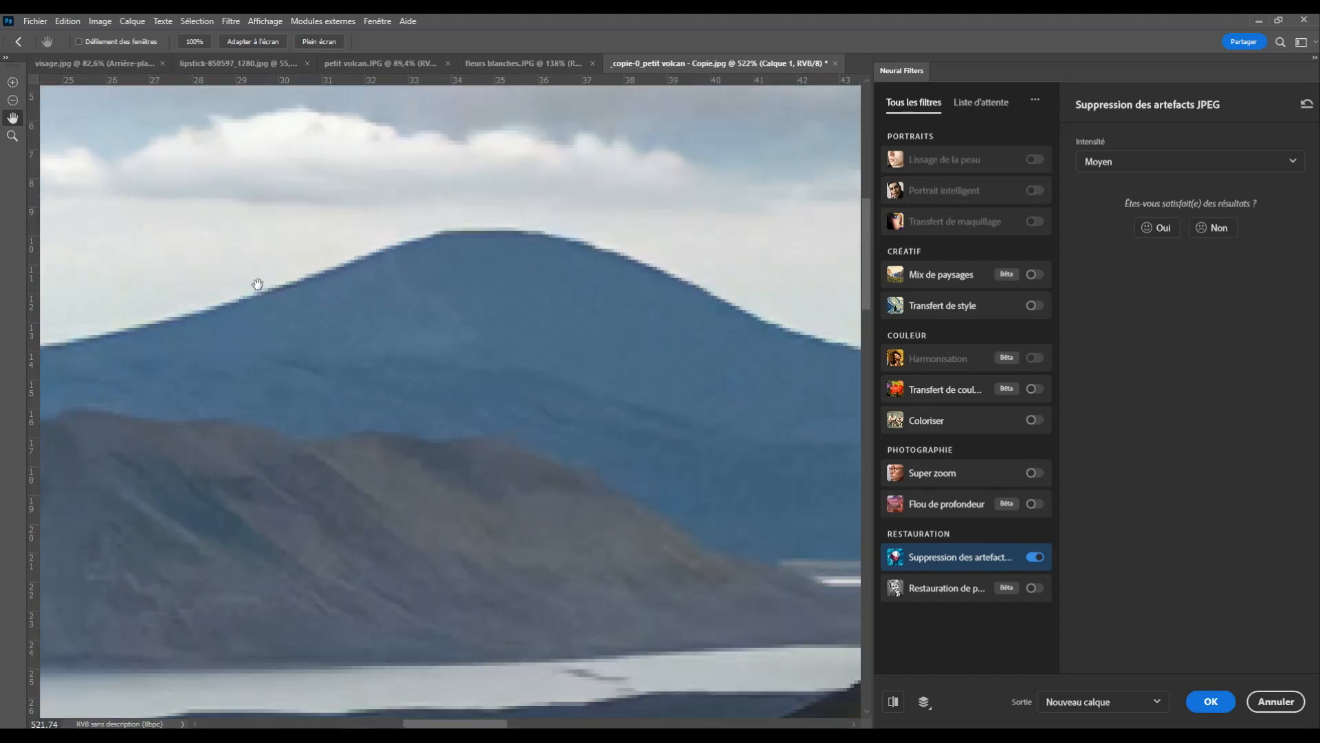
pyautogui.scroll(-15, 633, 280)
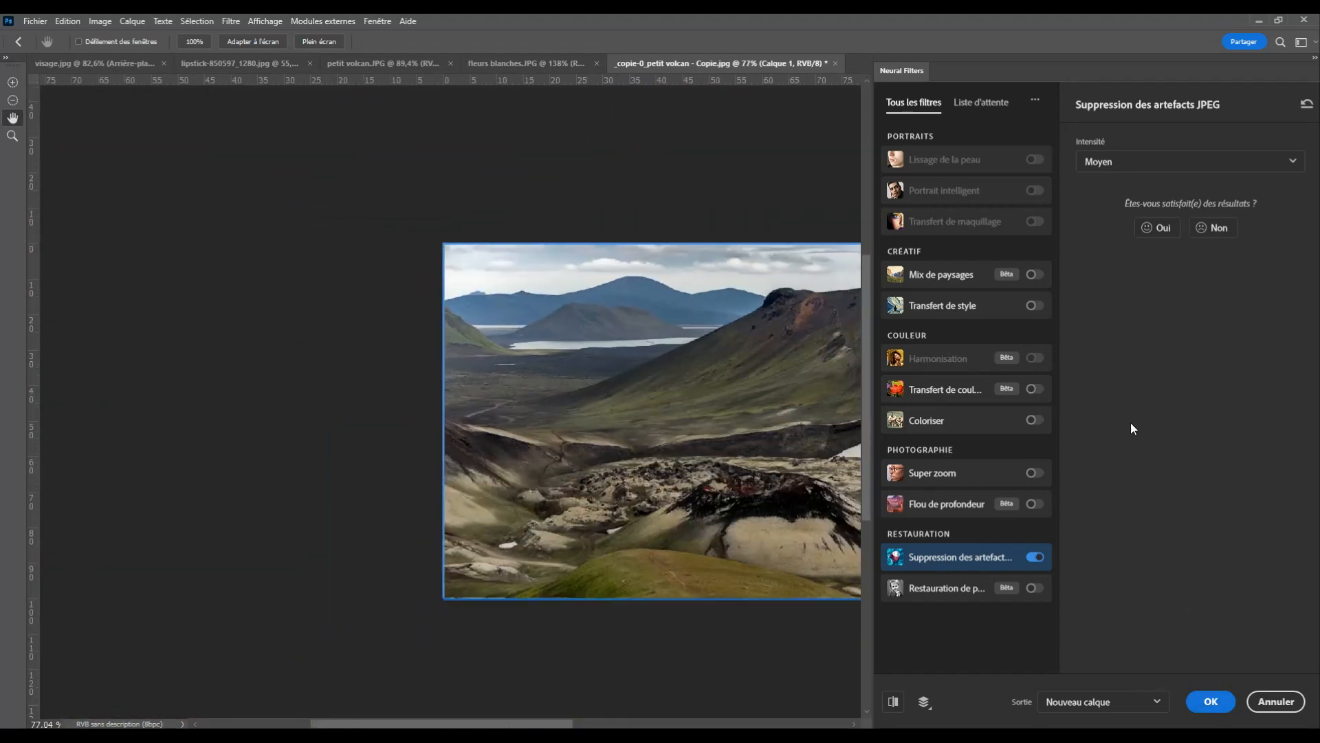
pyautogui.click(1212, 701)
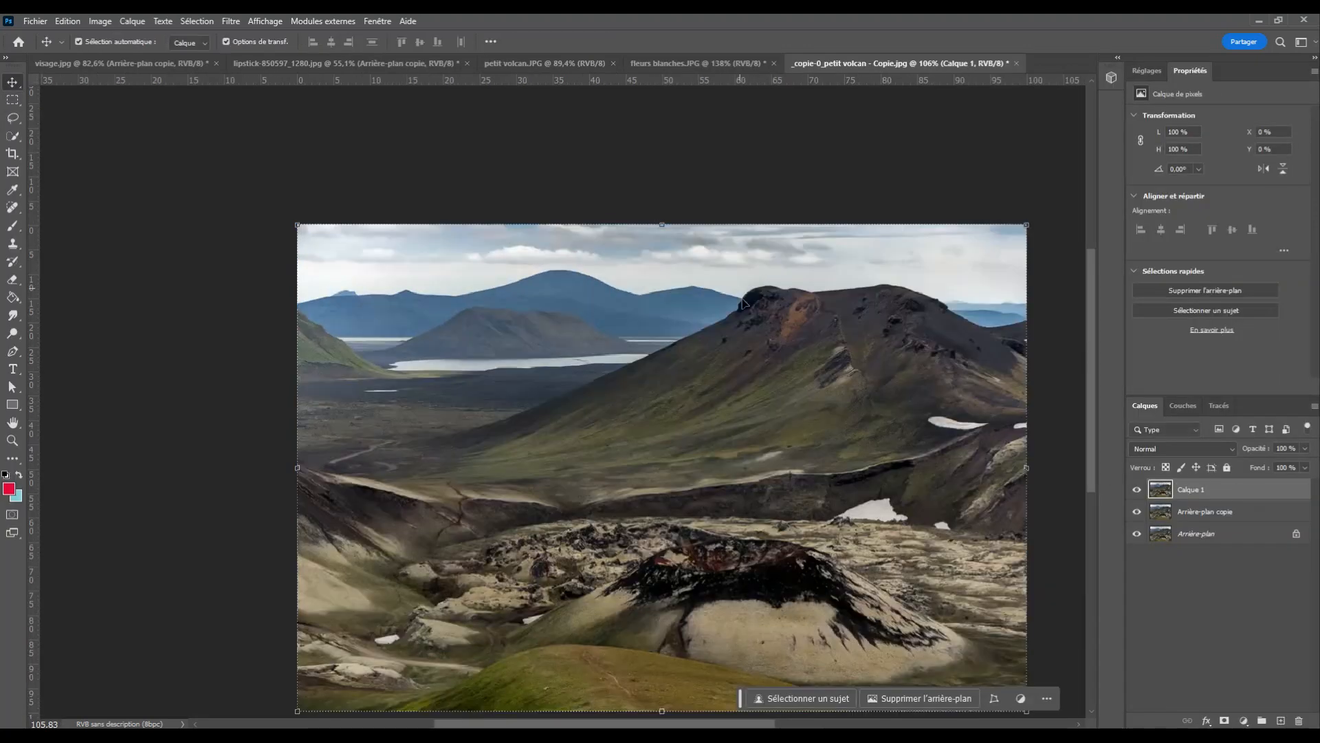
# Inspect the filtered volcano image's blue mountain at about 530% and shift Calque 1 to about X 1.8 %, Y 5.84 %.
pyautogui.scroll(-1, 815, 377)
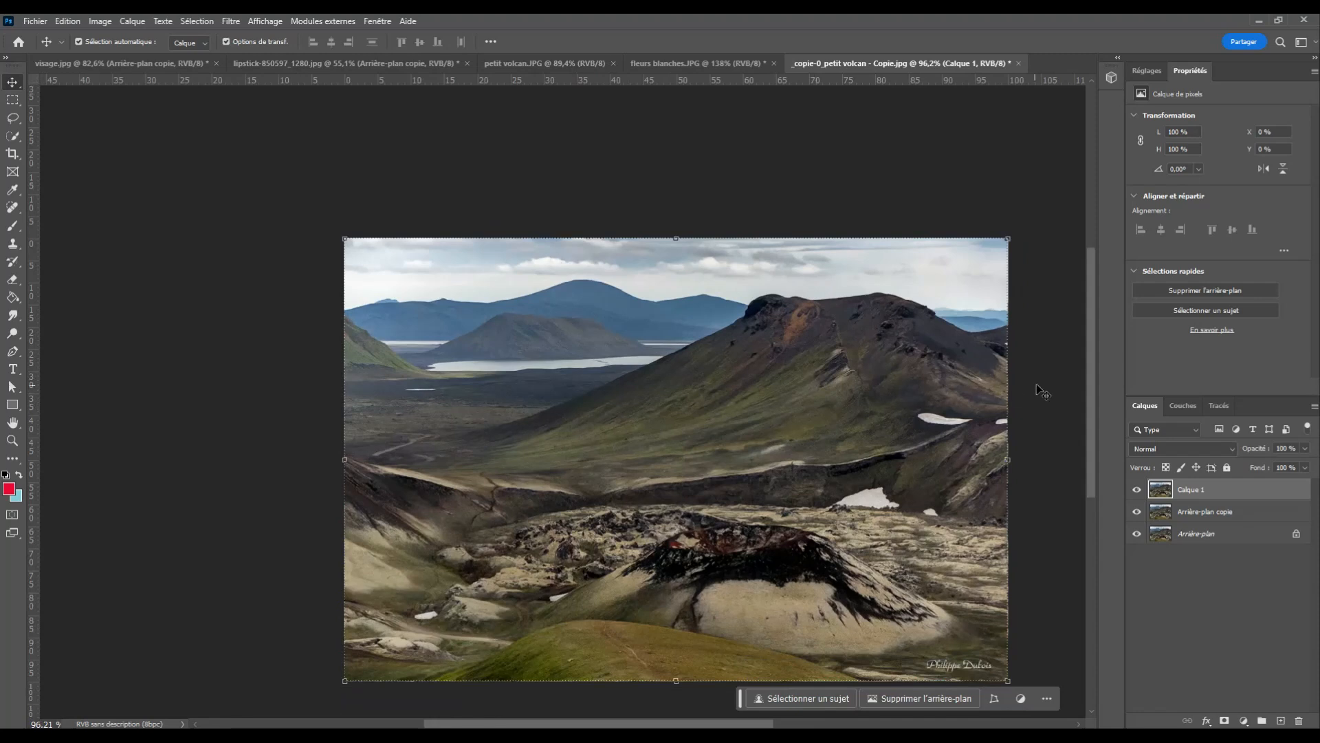
pyautogui.click(1063, 374)
pyautogui.moveTo(1093, 385); pyautogui.dragTo(1094, 409)
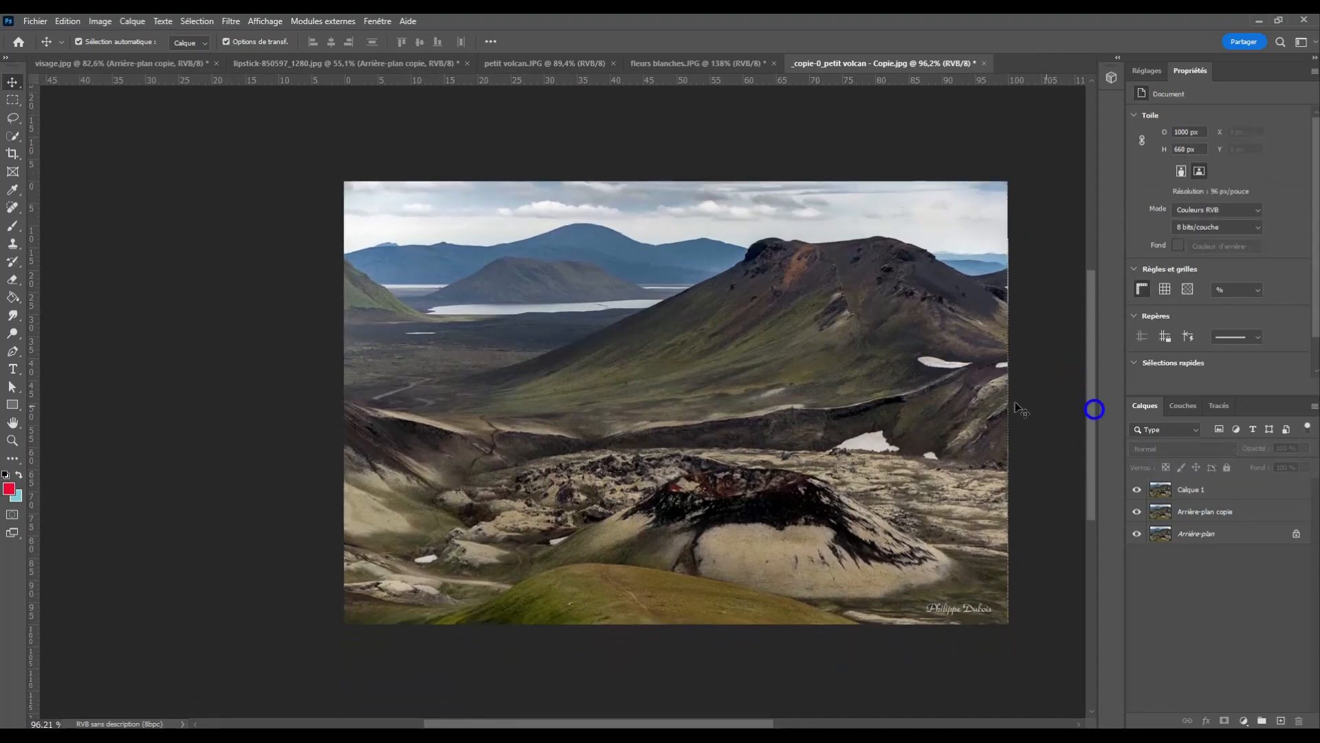
pyautogui.click(1037, 388)
pyautogui.scroll(12, 605, 230)
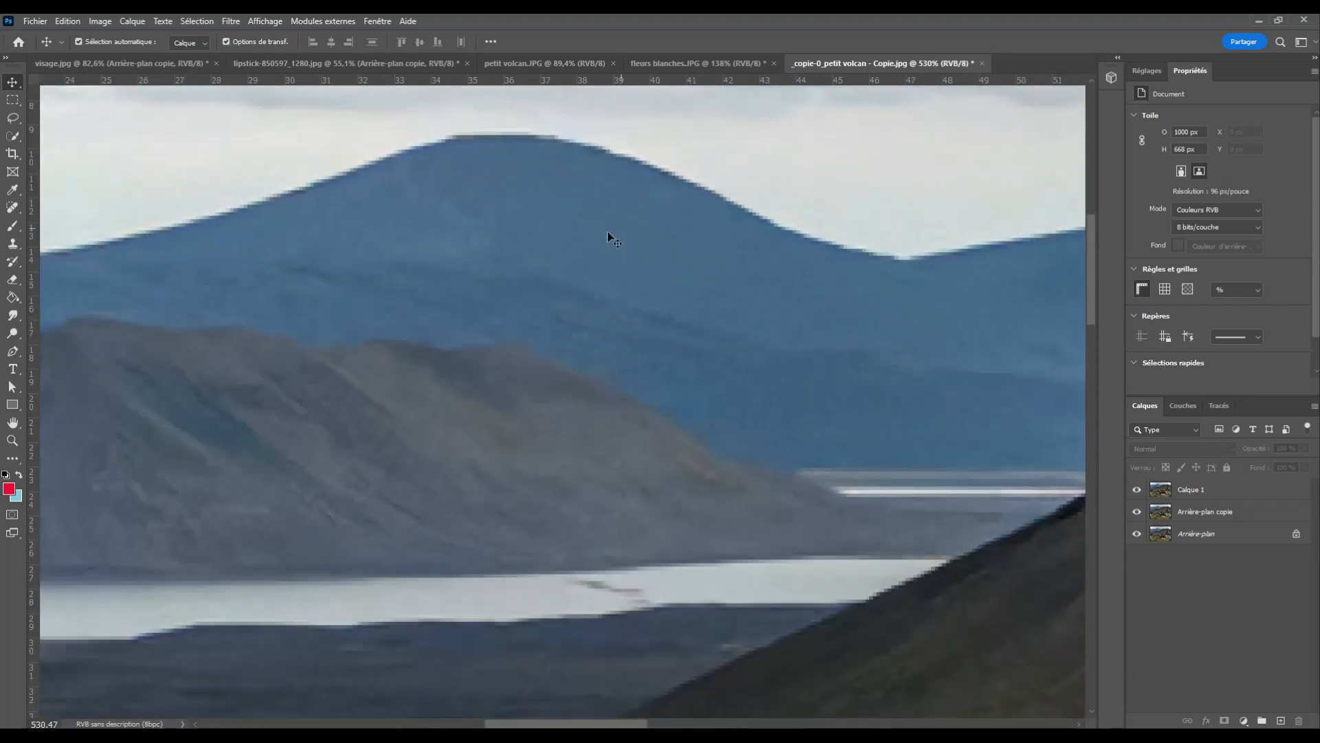
pyautogui.moveTo(597, 247); pyautogui.dragTo(660, 377)
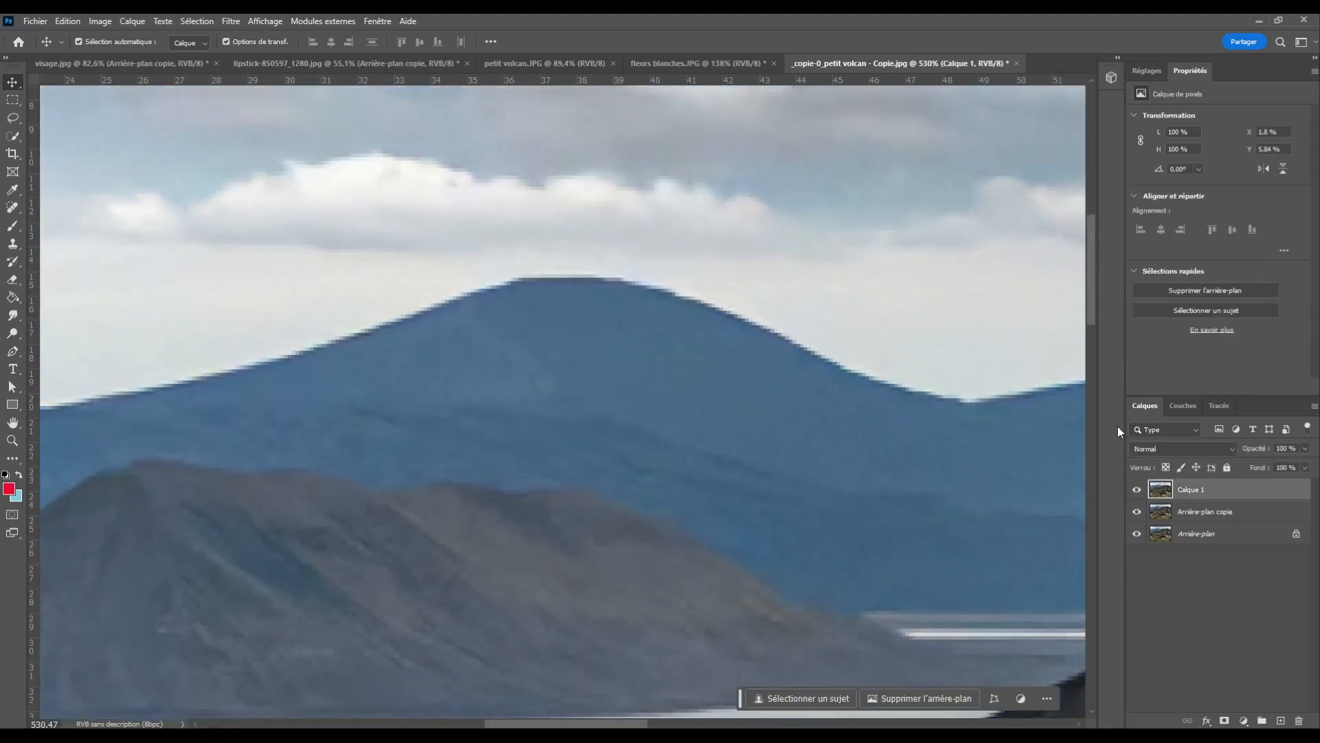
# Compare Calque 1 with the unfiltered layer by toggling its visibility, shifting Arrière-plan copie to about X 0.6 %, Y 3.89 %.
pyautogui.click(1137, 490)
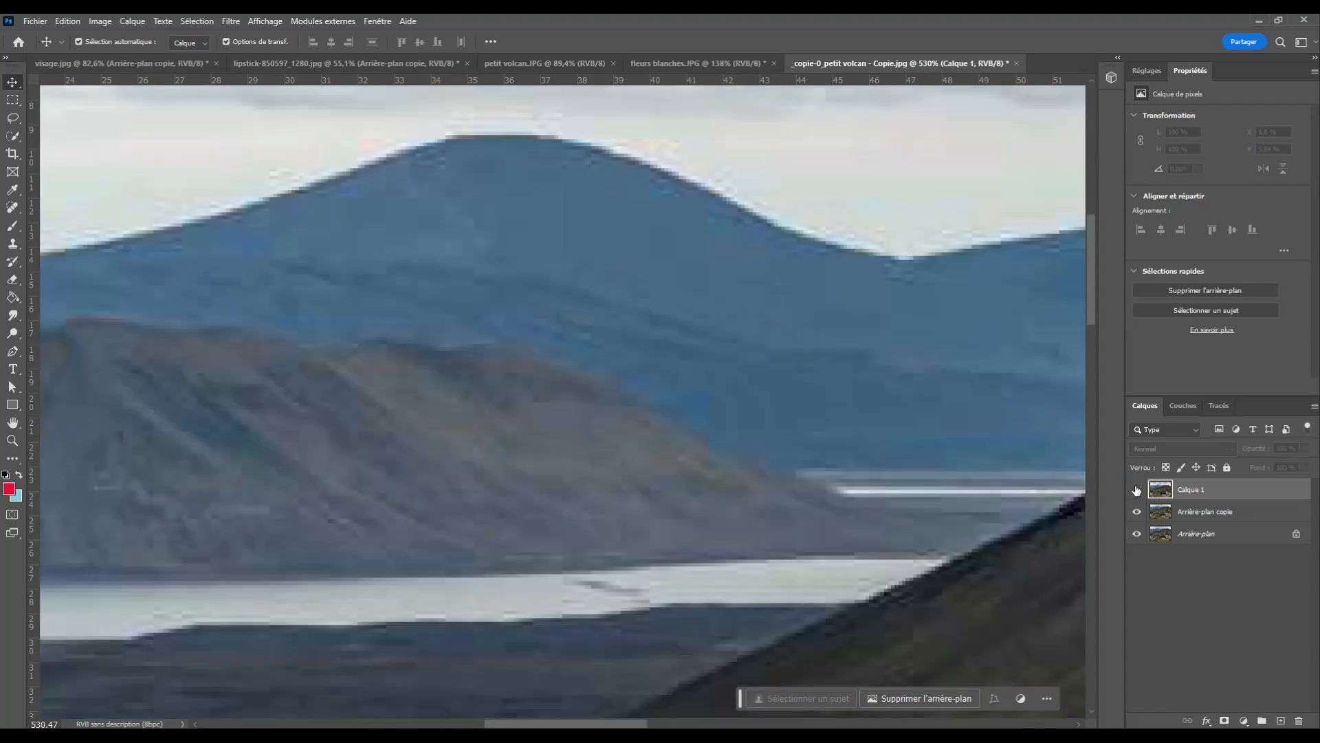
pyautogui.moveTo(675, 357); pyautogui.dragTo(696, 451)
pyautogui.click(1137, 489)
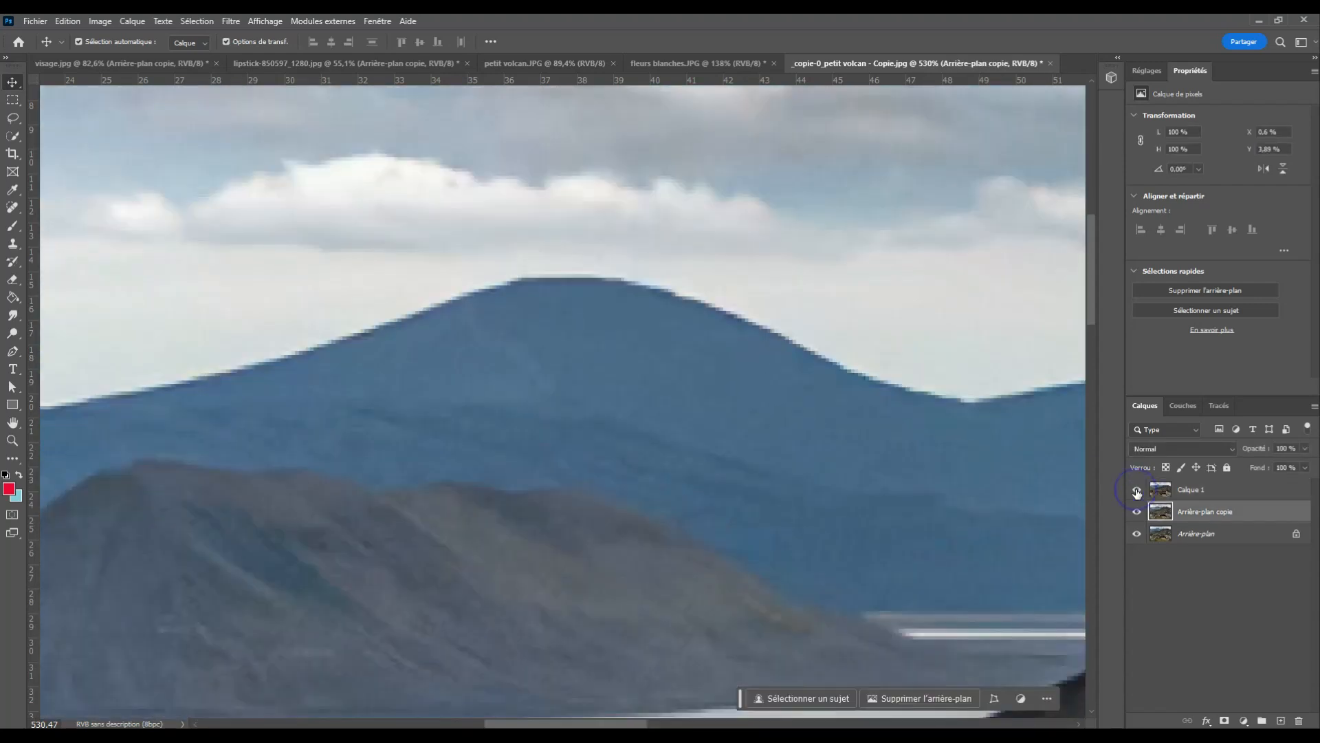
pyautogui.click(1136, 489)
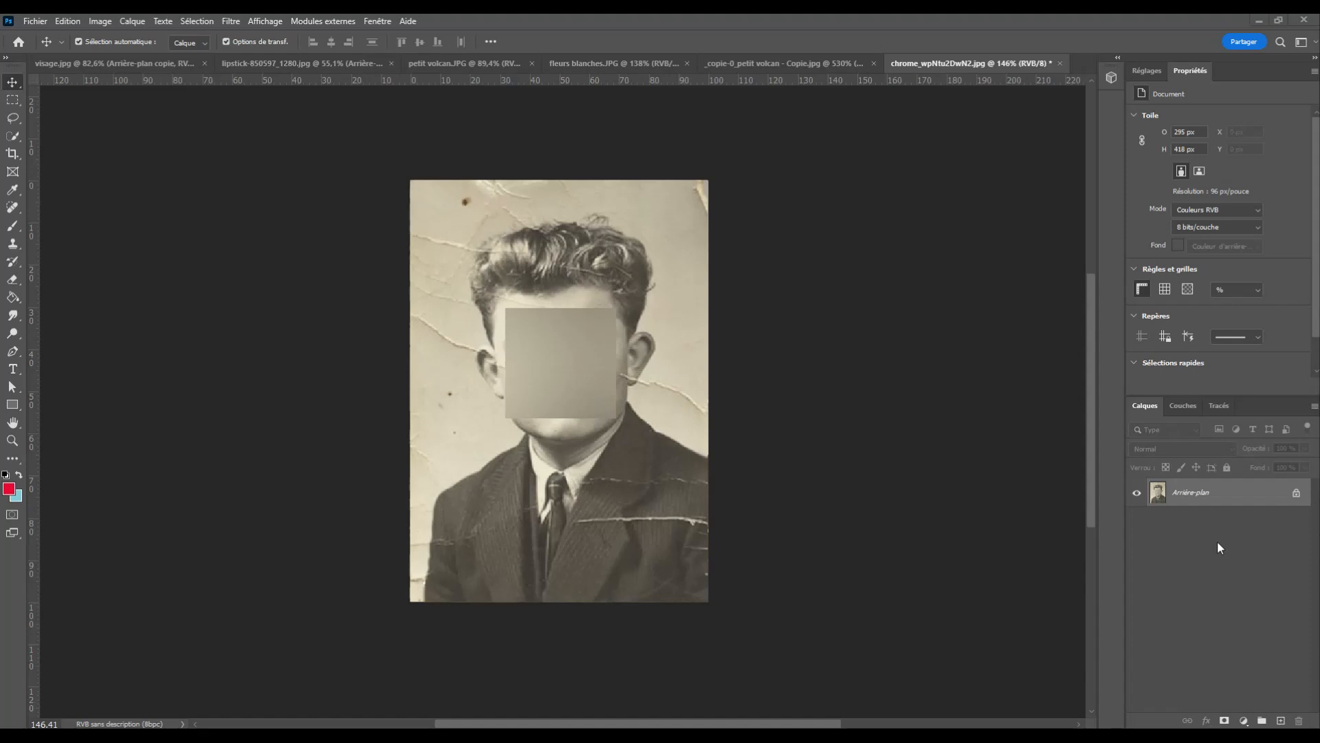
# Duplicate the scratched portrait's Arrière-plan layer and enable the Restauration de photos neural filter on the copy.
pyautogui.moveTo(1242, 489); pyautogui.dragTo(1280, 721)
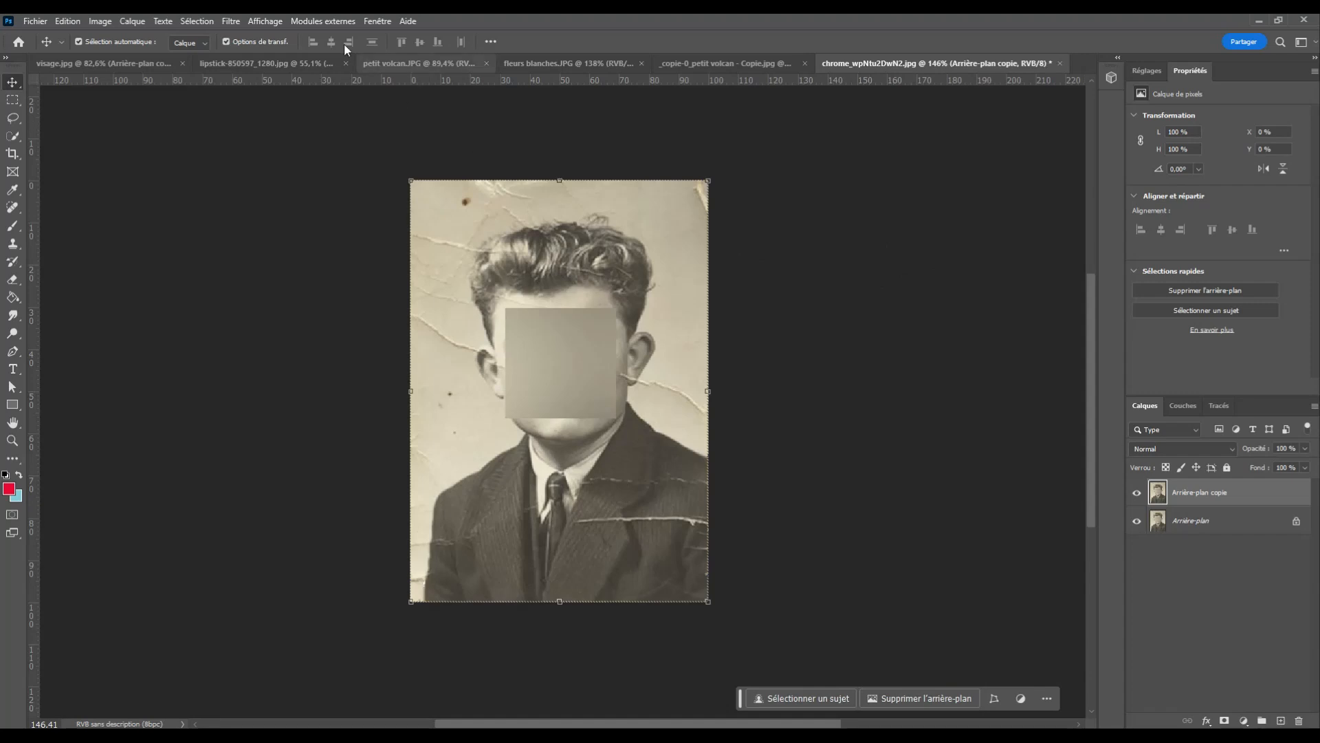
pyautogui.click(234, 22)
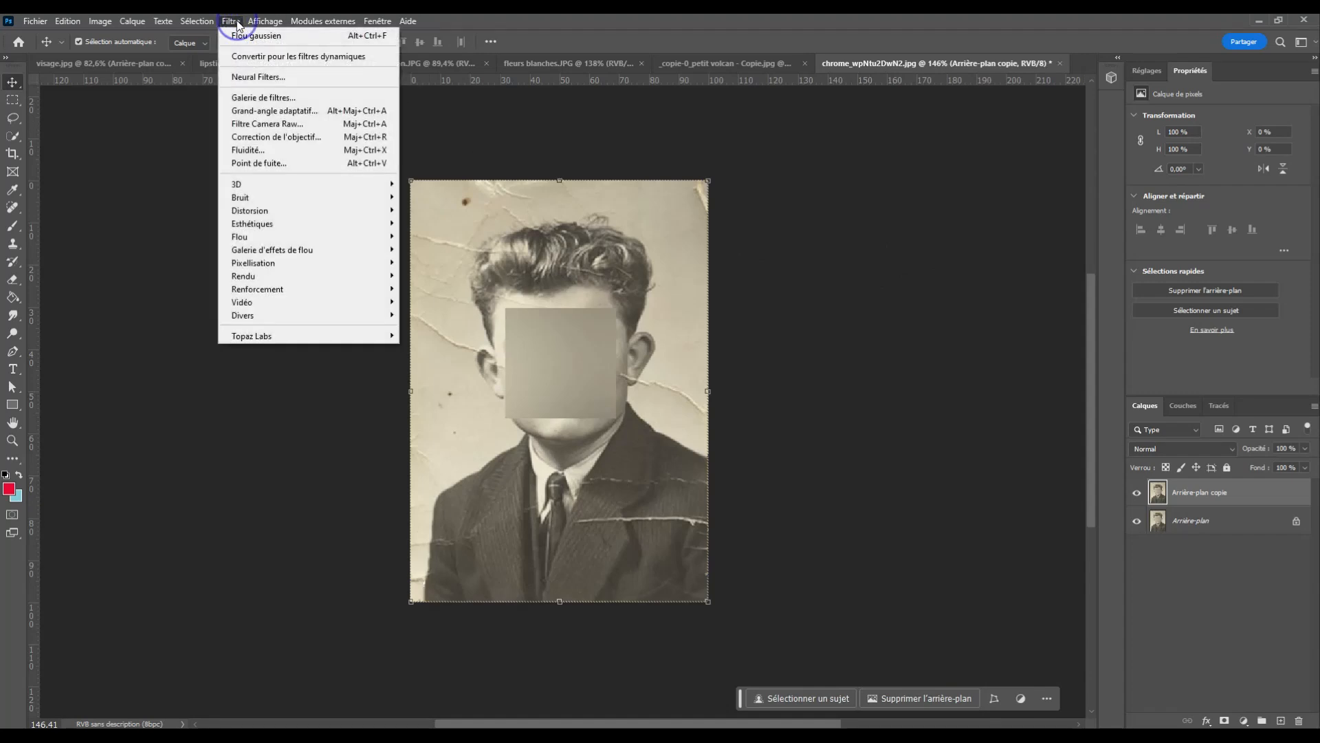
pyautogui.click(323, 76)
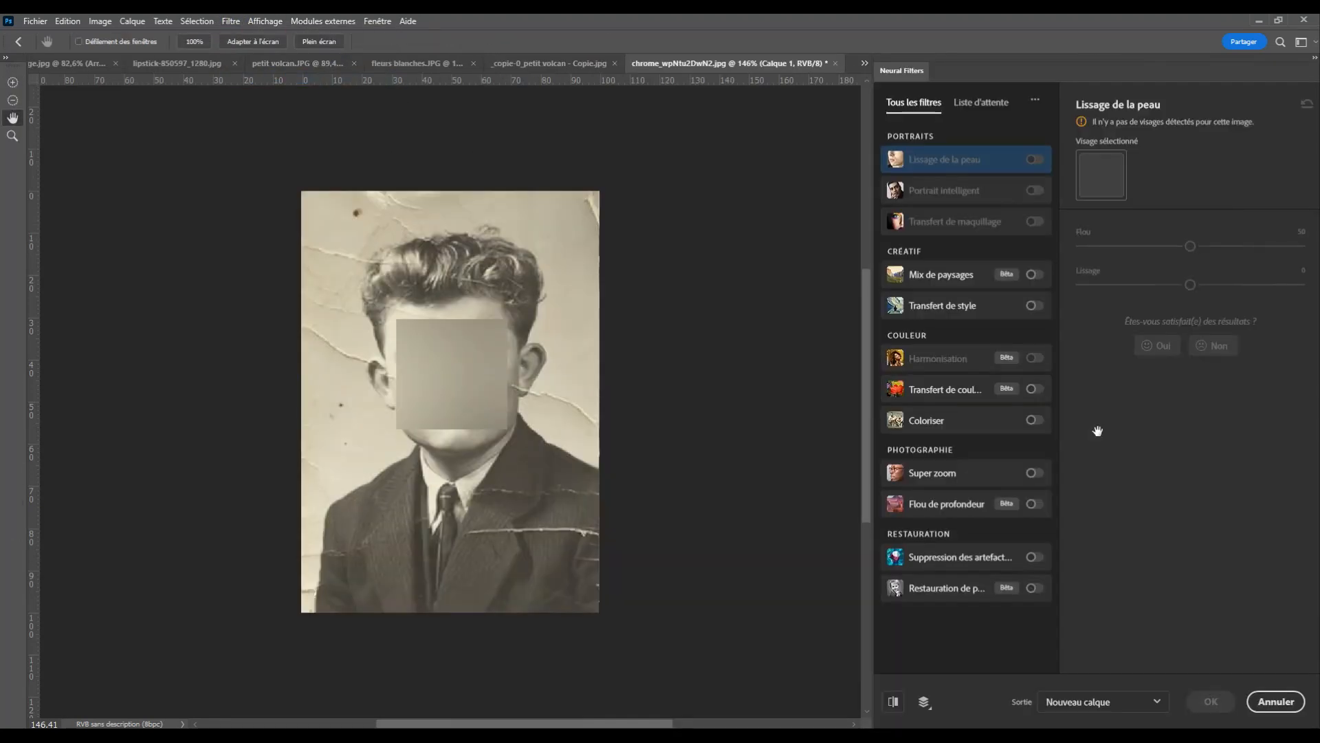
pyautogui.click(944, 593)
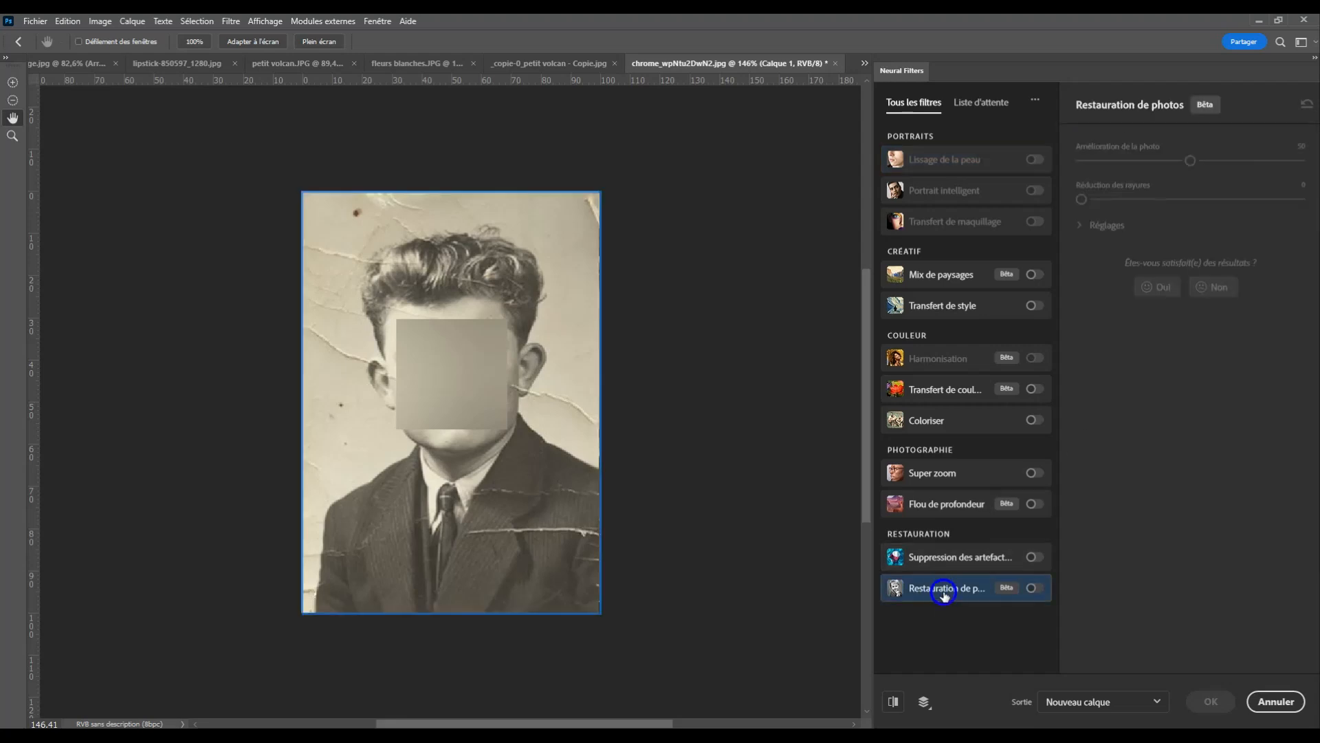
pyautogui.click(1034, 589)
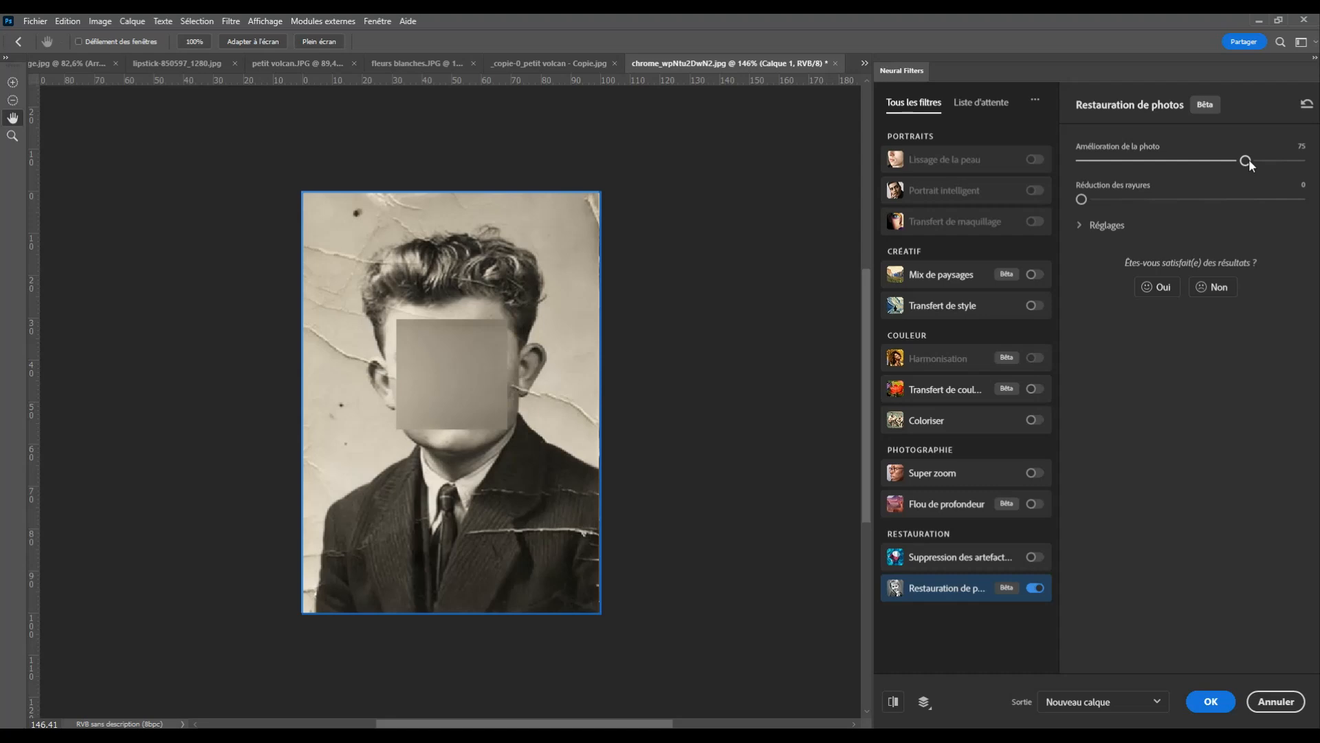
# Try different Amélioration de la photo strengths, settle on 61, and expand the filter's Réglages.
pyautogui.moveTo(1246, 160); pyautogui.dragTo(1097, 160)
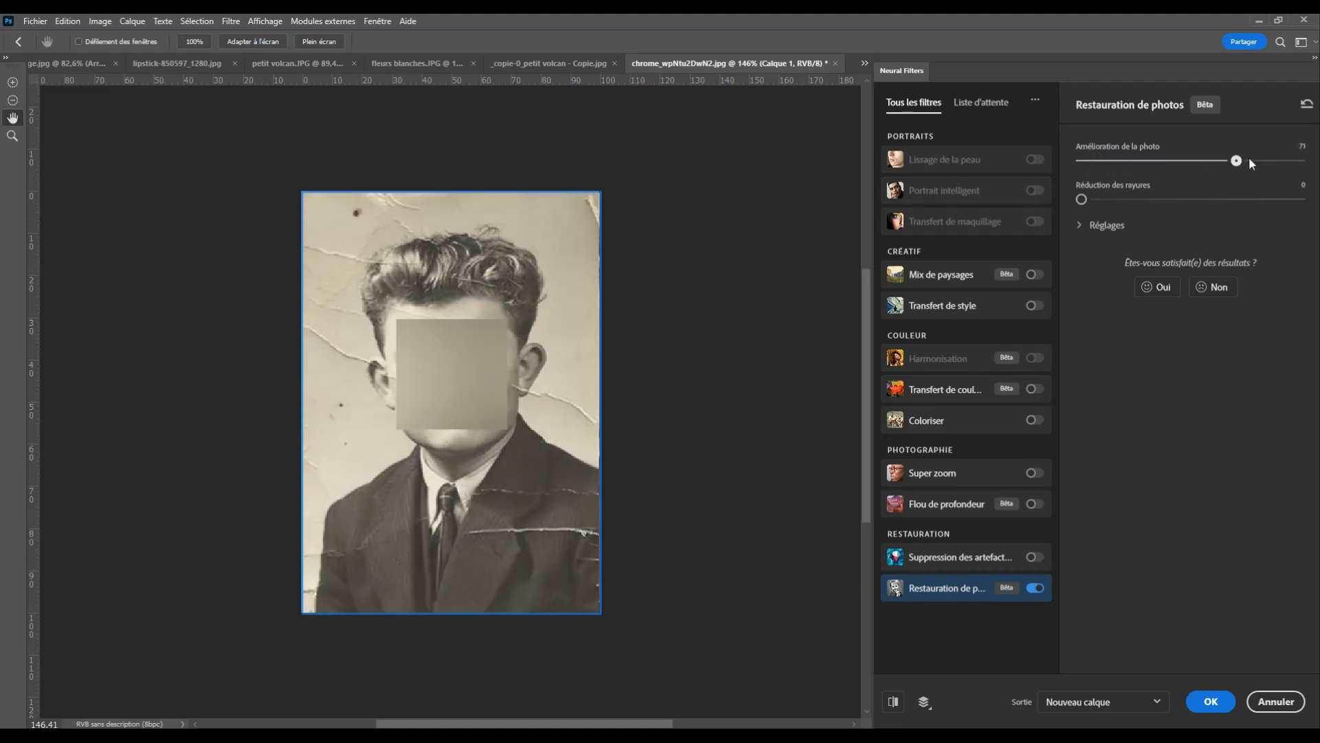
pyautogui.moveTo(1252, 161); pyautogui.dragTo(1259, 161)
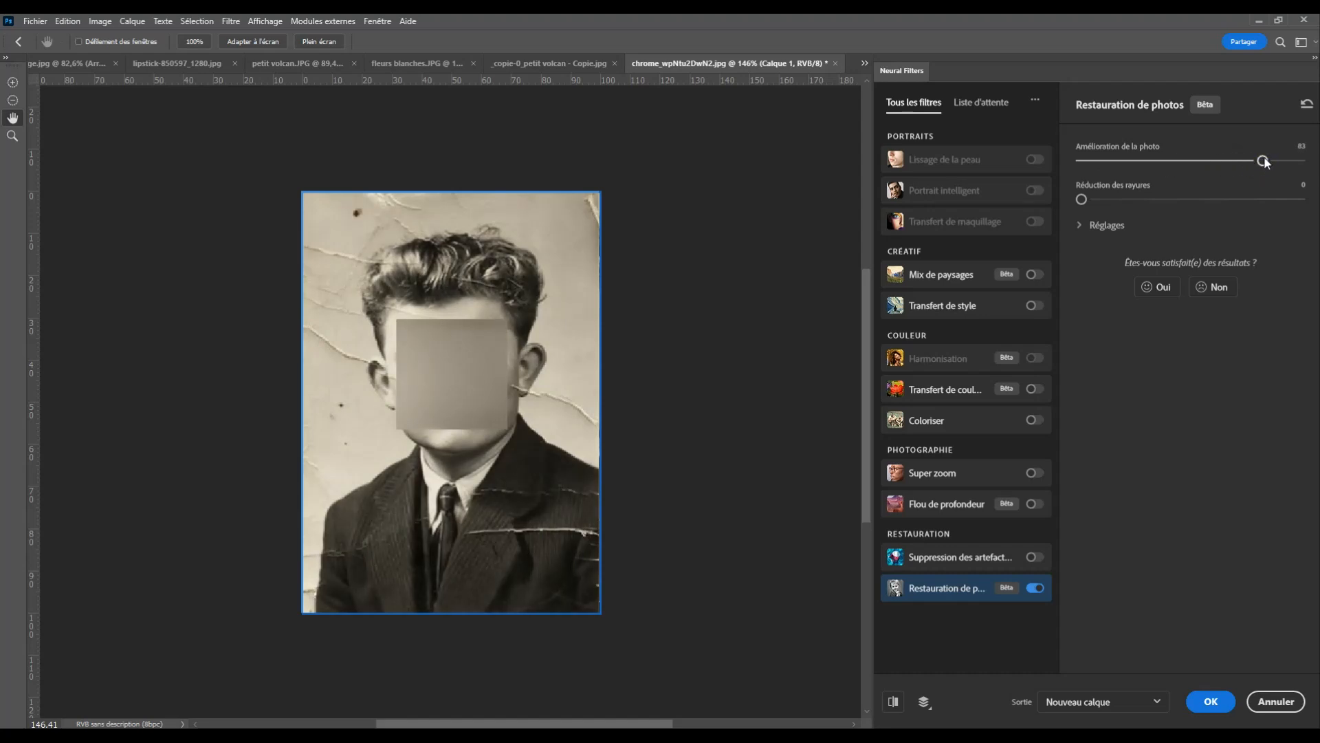
pyautogui.moveTo(1263, 164); pyautogui.dragTo(1252, 166)
pyautogui.click(1080, 225)
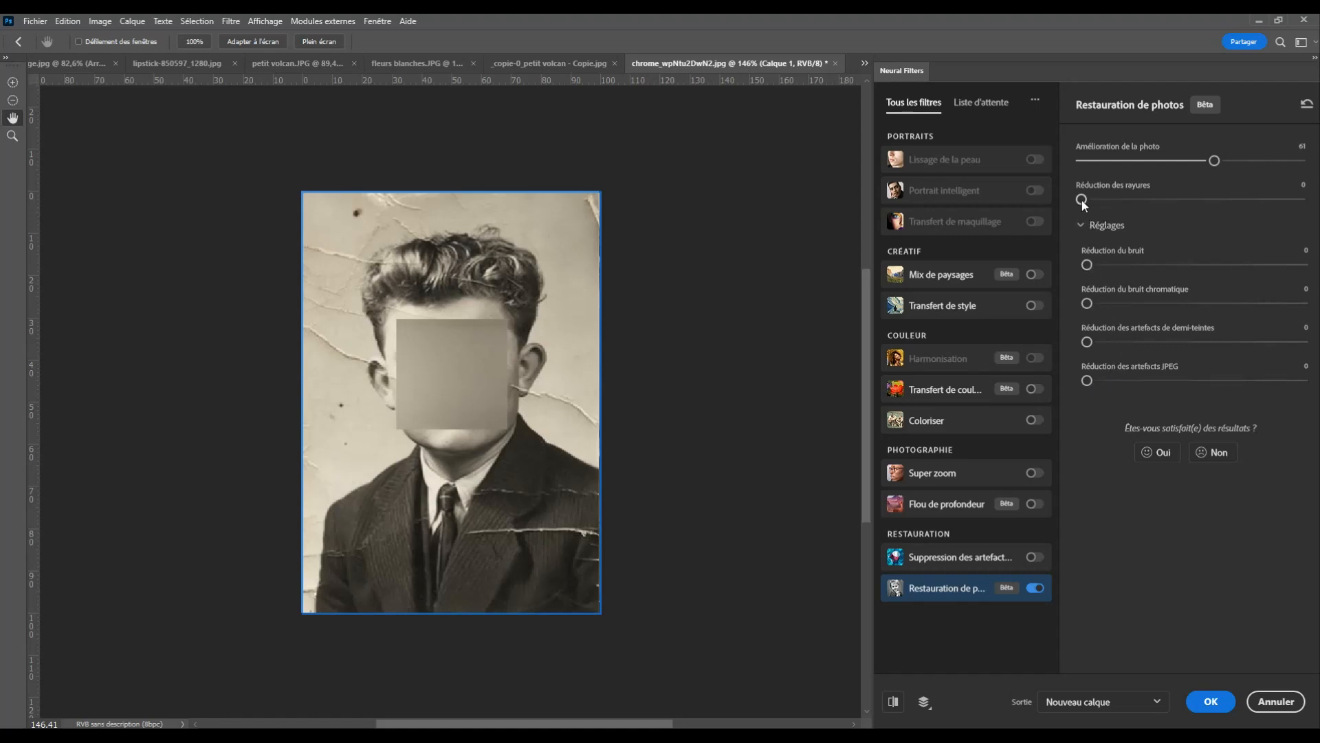
# Raise Réduction des rayures to 100 to clear the portrait's scratches, inspecting the restored photo up close.
pyautogui.moveTo(1082, 199); pyautogui.dragTo(1294, 200)
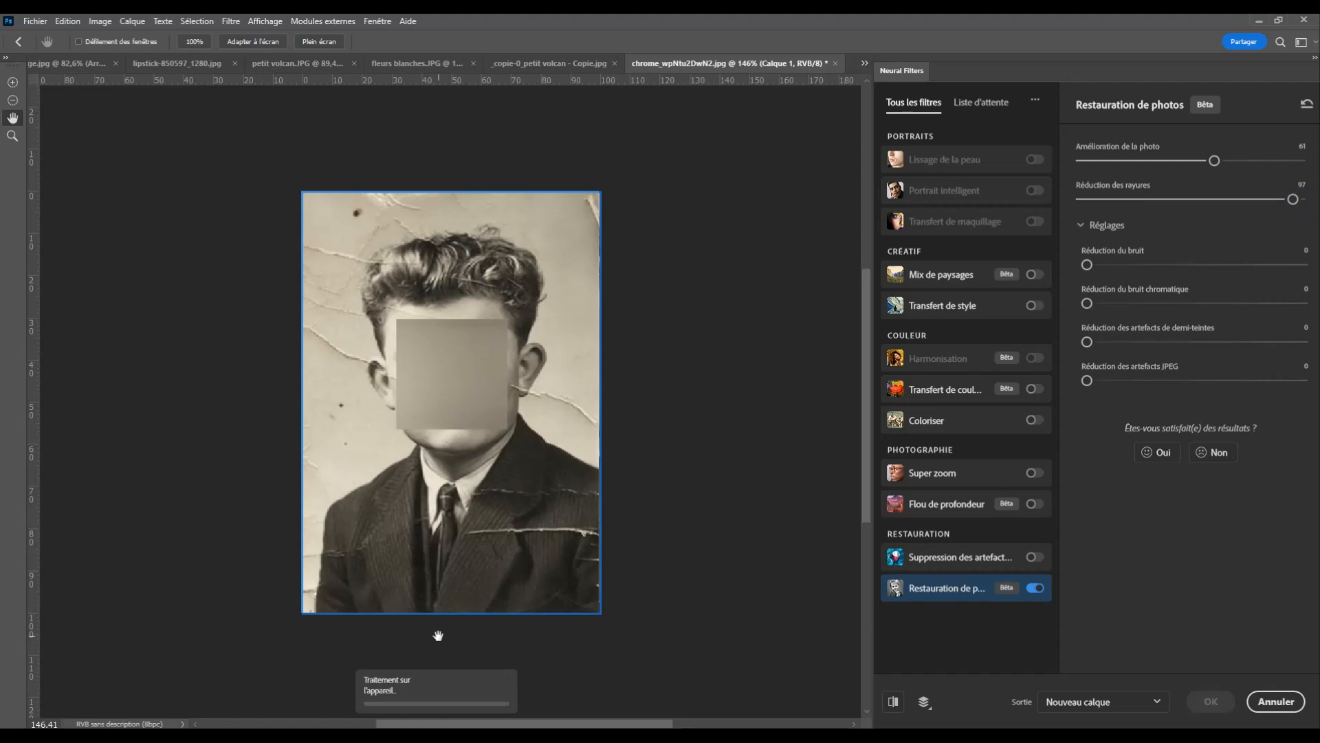
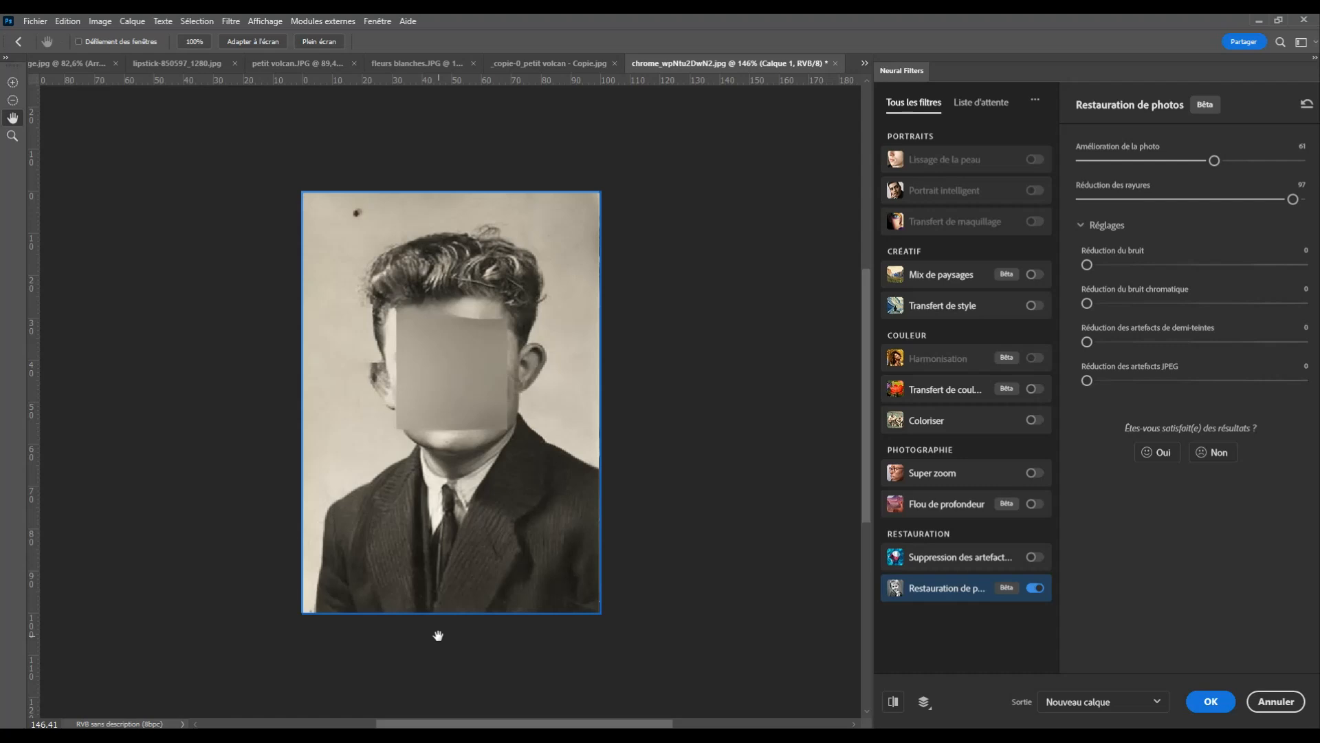
pyautogui.scroll(3, 473, 399)
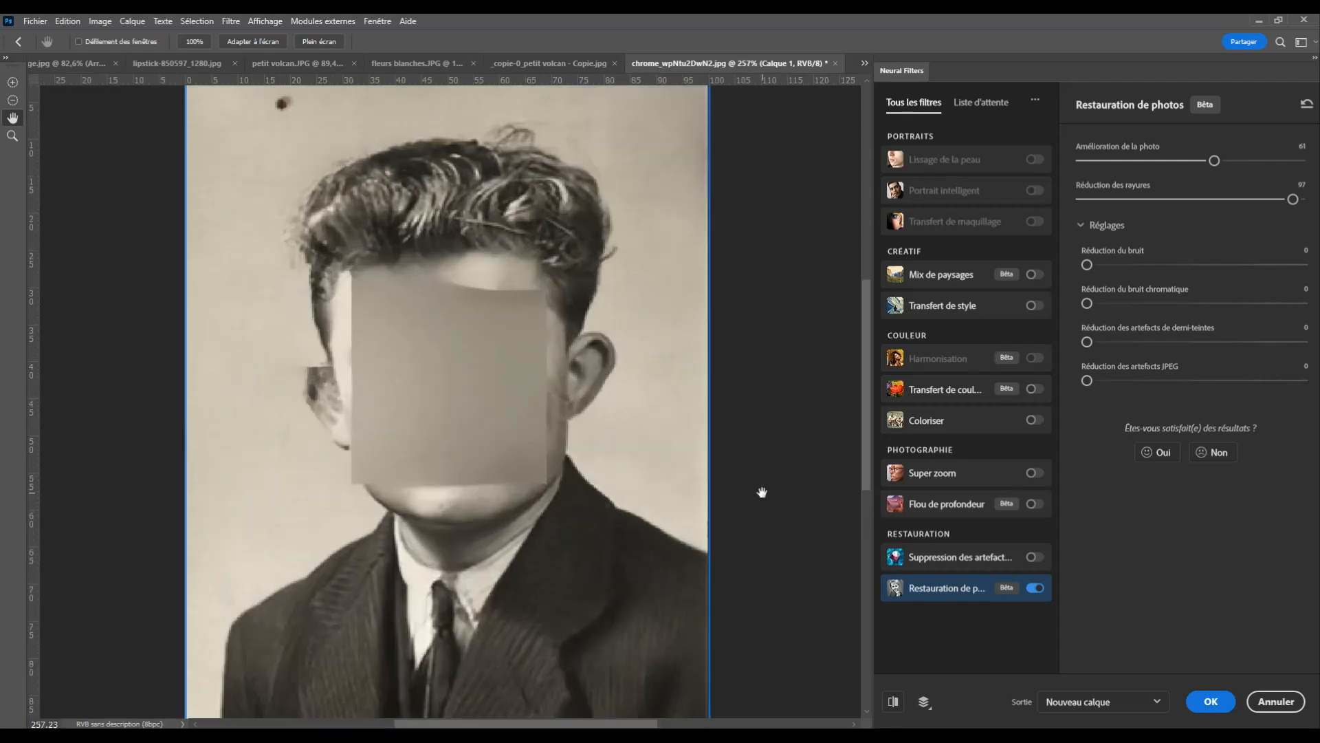
pyautogui.scroll(-3, 608, 495)
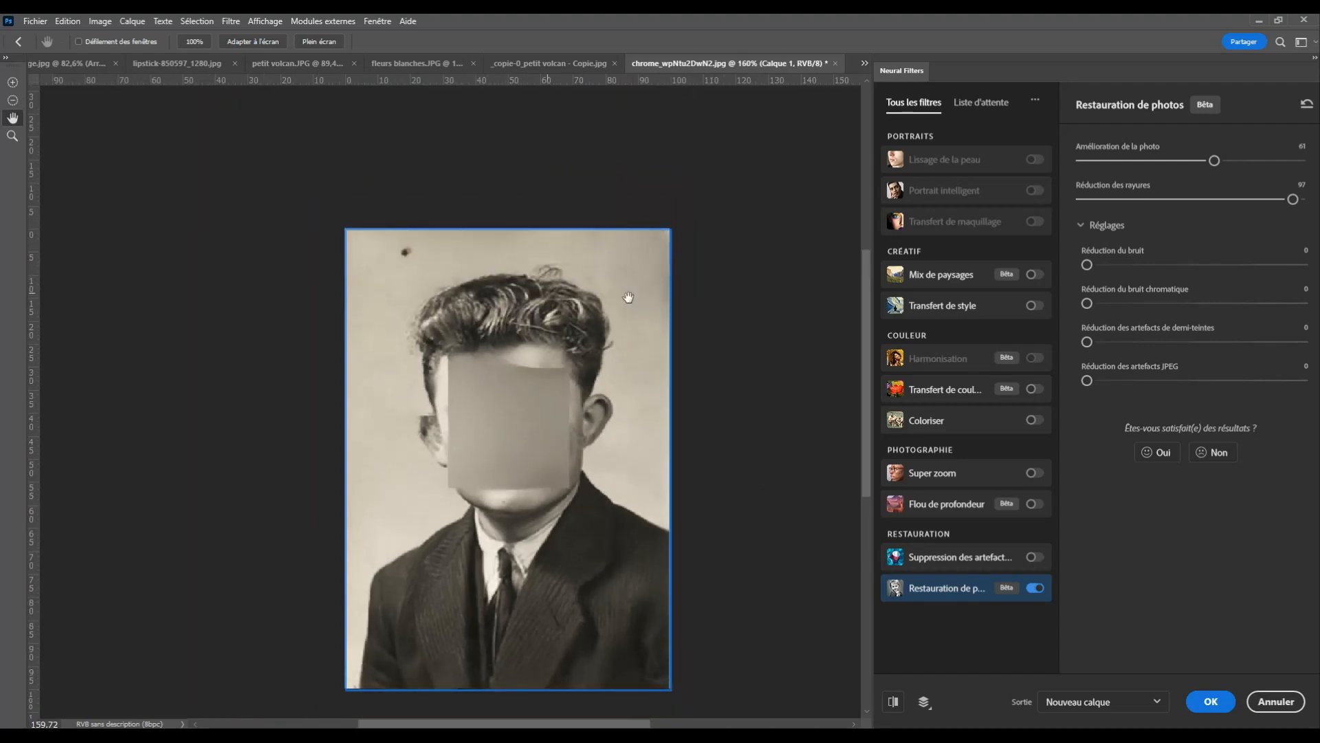
pyautogui.moveTo(1292, 201); pyautogui.dragTo(1305, 199)
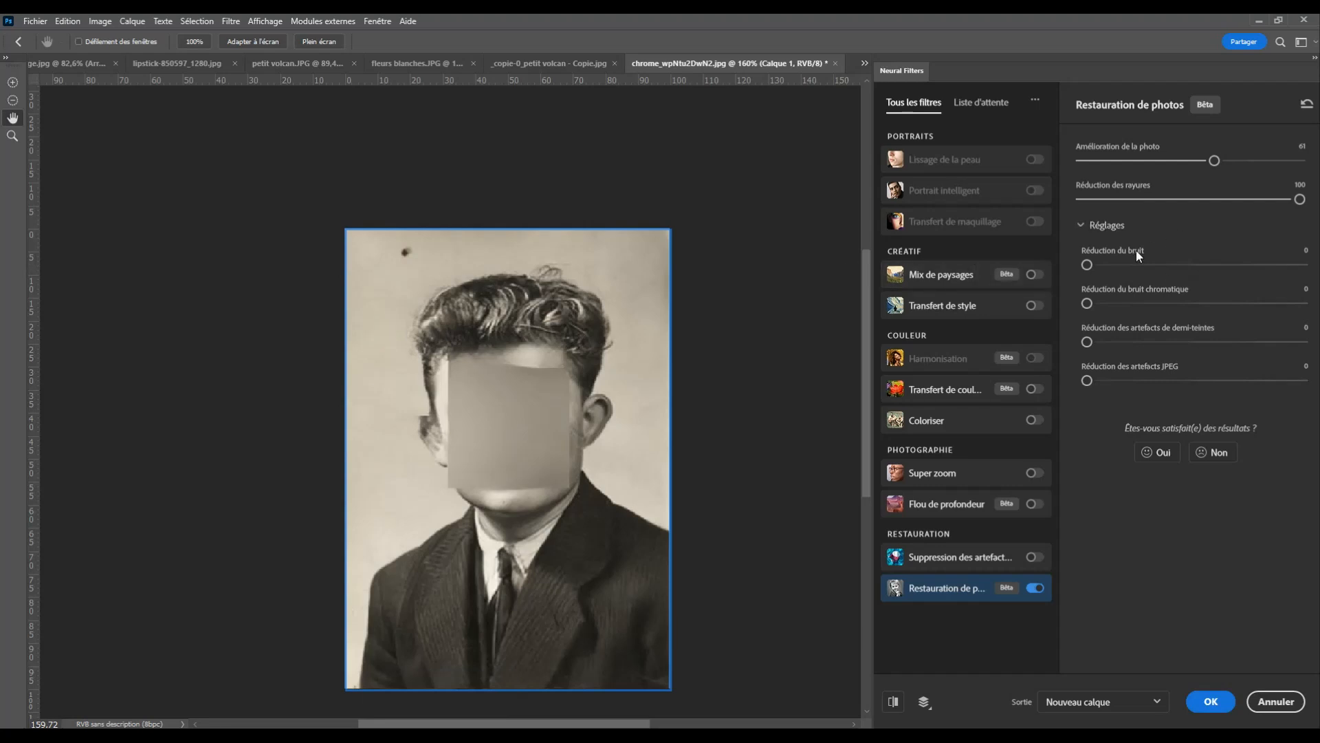
# Set Réduction du bruit to 13, comparing stronger values on the portrait's hair detail.
pyautogui.moveTo(1086, 266); pyautogui.dragTo(1161, 266)
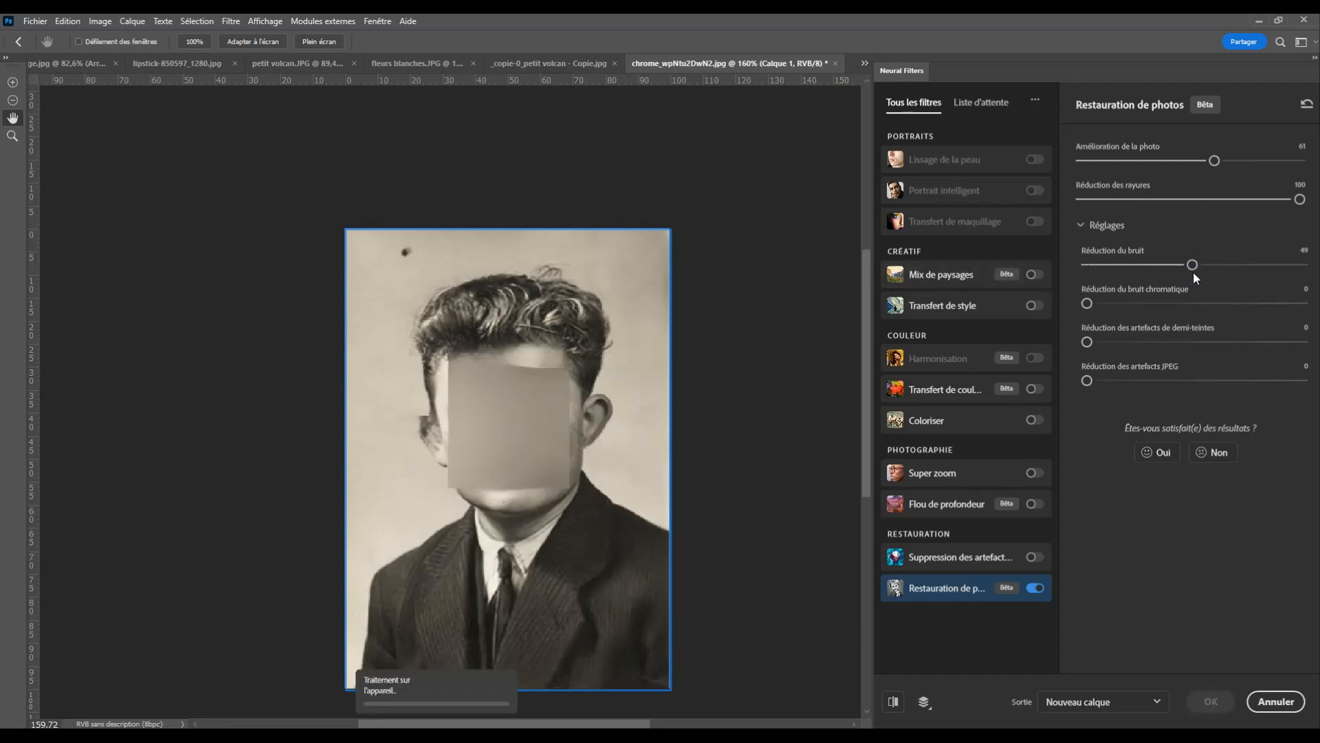
pyautogui.moveTo(1193, 268); pyautogui.dragTo(1165, 265)
pyautogui.scroll(5, 496, 304)
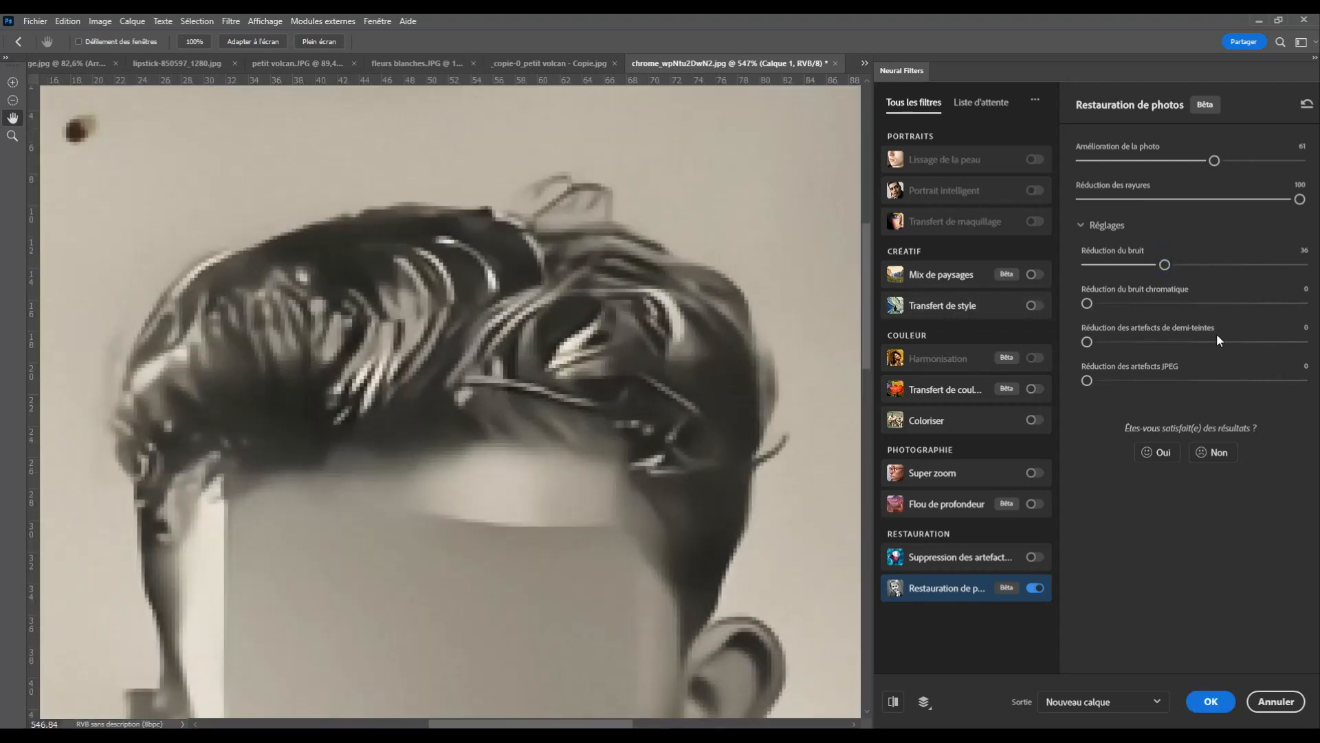
pyautogui.moveTo(1162, 263); pyautogui.dragTo(1112, 270)
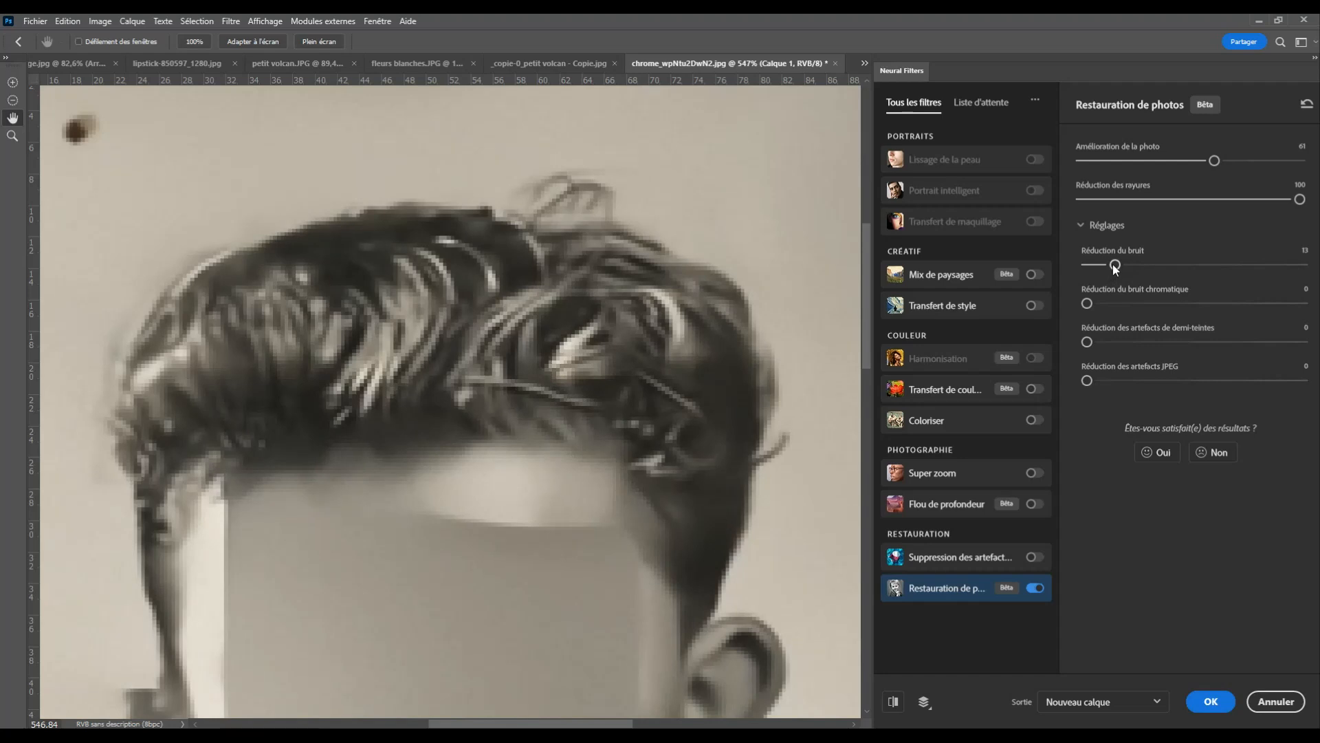
pyautogui.scroll(-4, 701, 361)
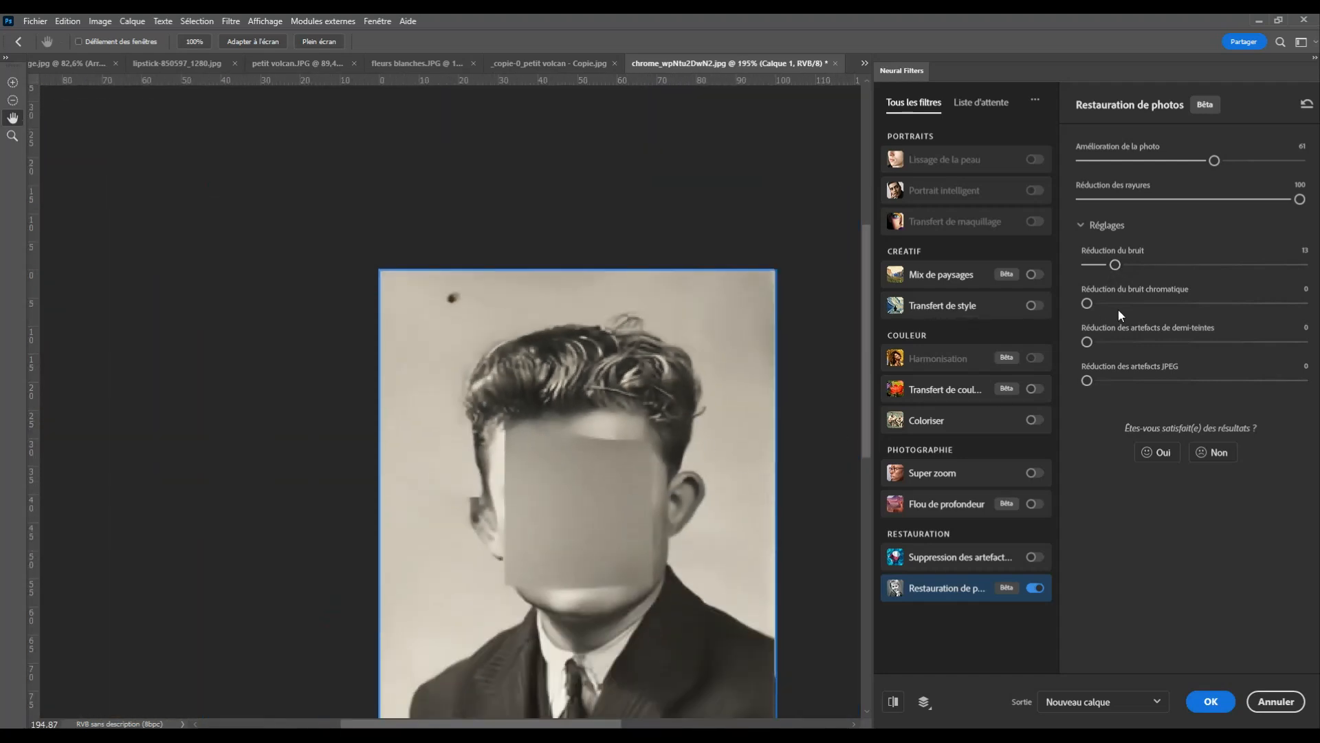
# Set Réduction du bruit chromatique to 40, artefacts de demi-teintes to 29 and artefacts JPEG to 39, and apply the restoration to a new layer.
pyautogui.moveTo(1087, 303); pyautogui.dragTo(1172, 307)
pyautogui.moveTo(1087, 342); pyautogui.dragTo(1150, 343)
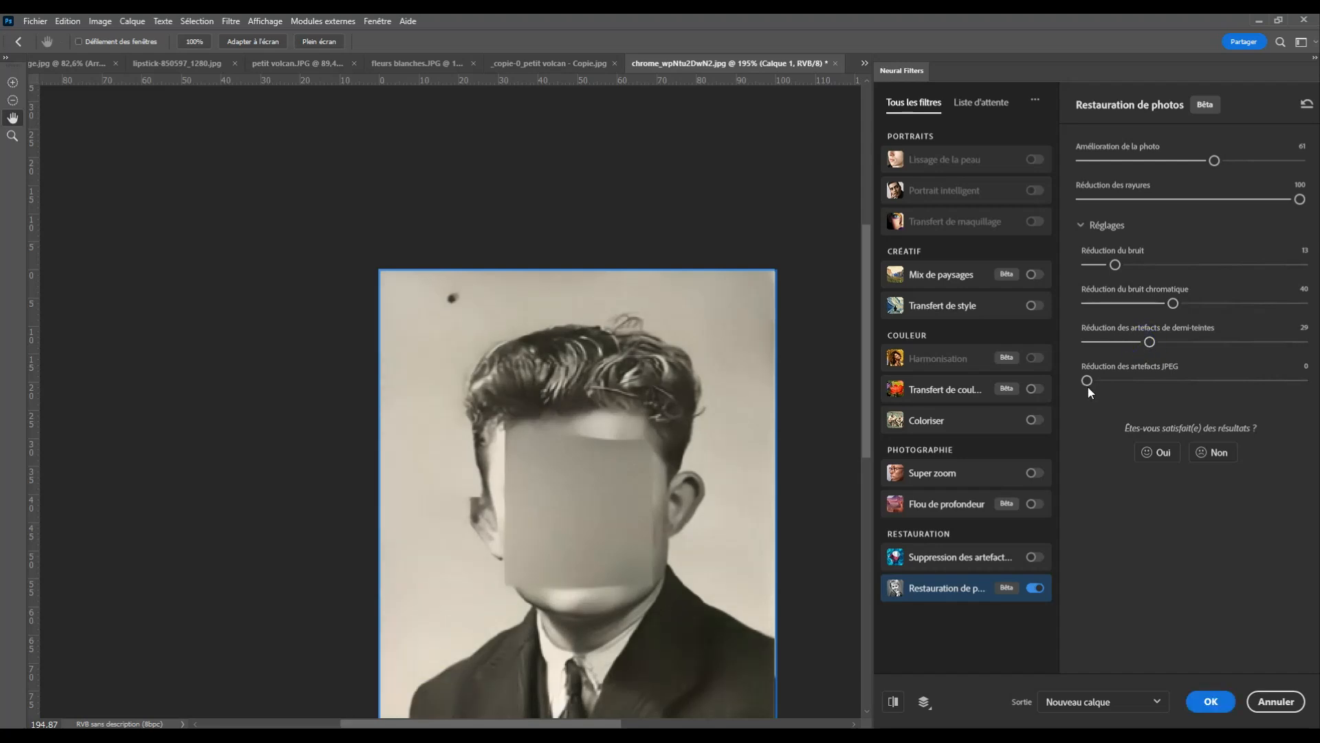
pyautogui.moveTo(1086, 381); pyautogui.dragTo(1171, 380)
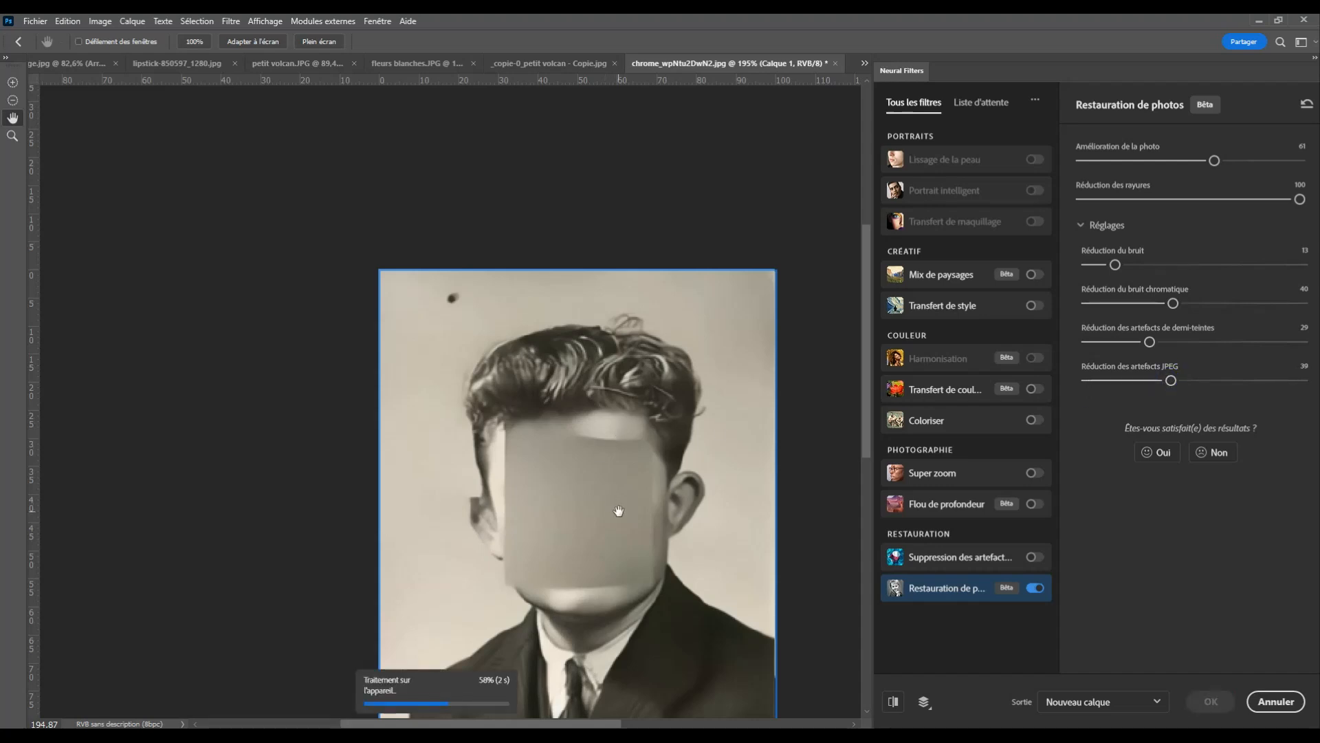
pyautogui.hotkey('ctrl', '1')
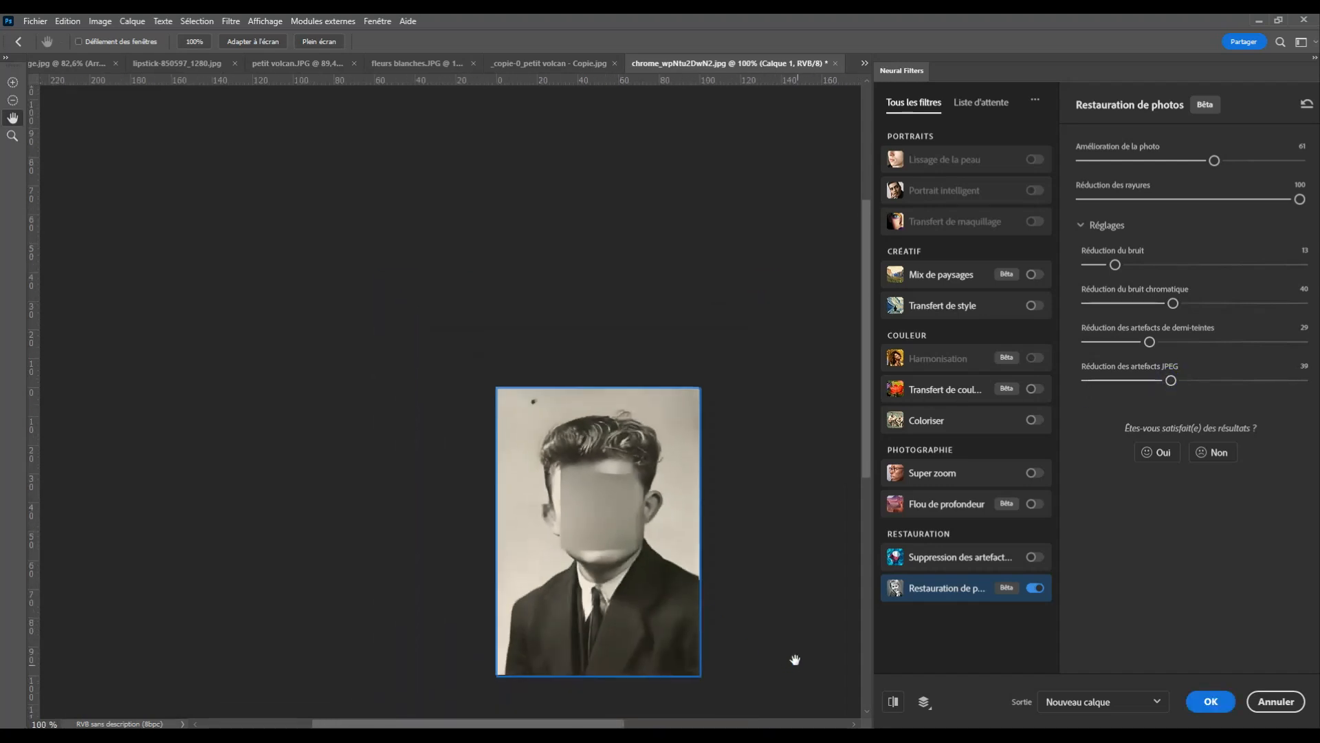
pyautogui.scroll(3, 564, 440)
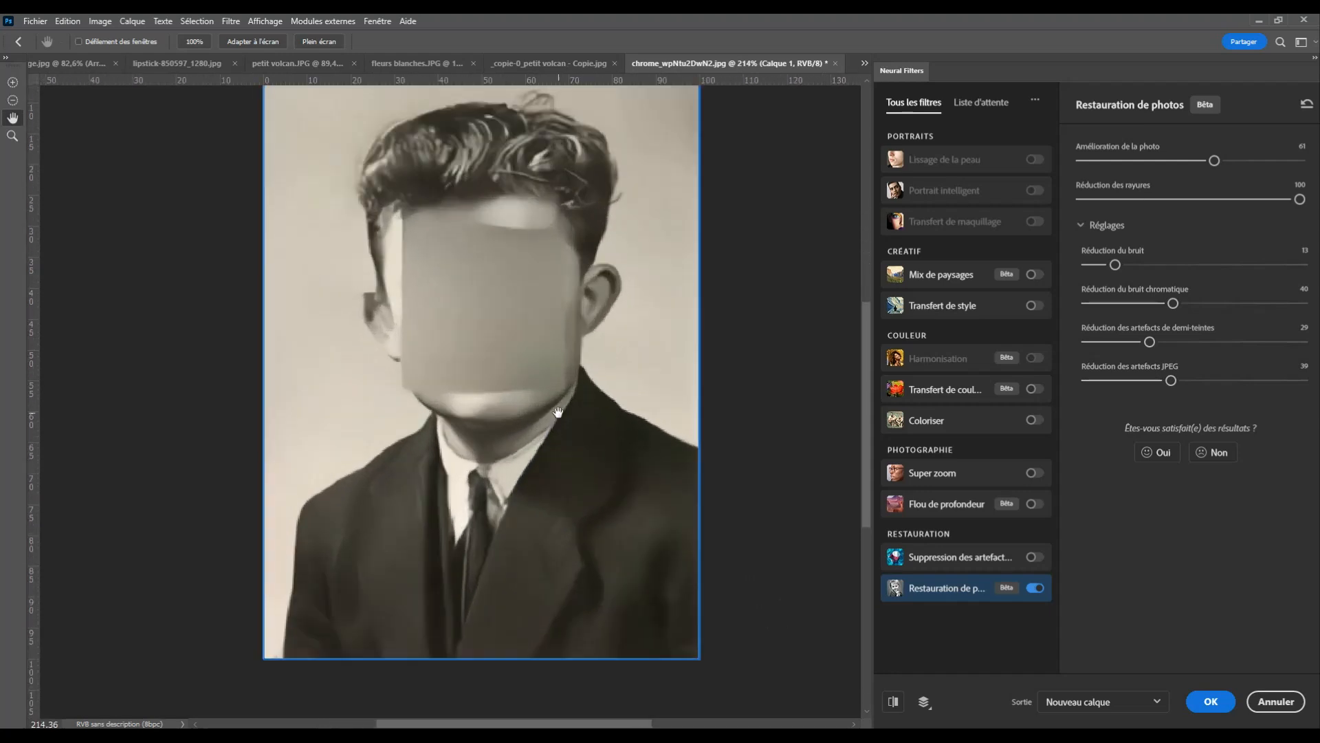
pyautogui.scroll(-3, 581, 411)
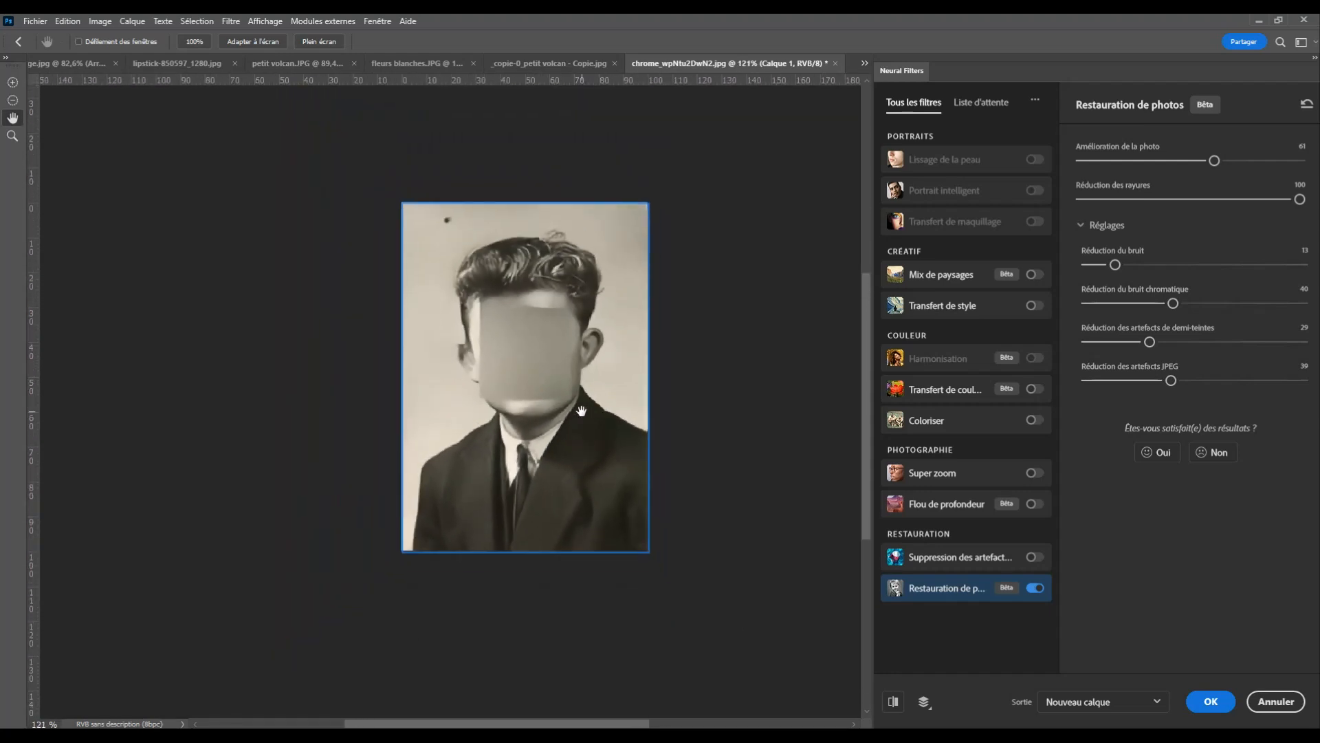
pyautogui.click(1211, 701)
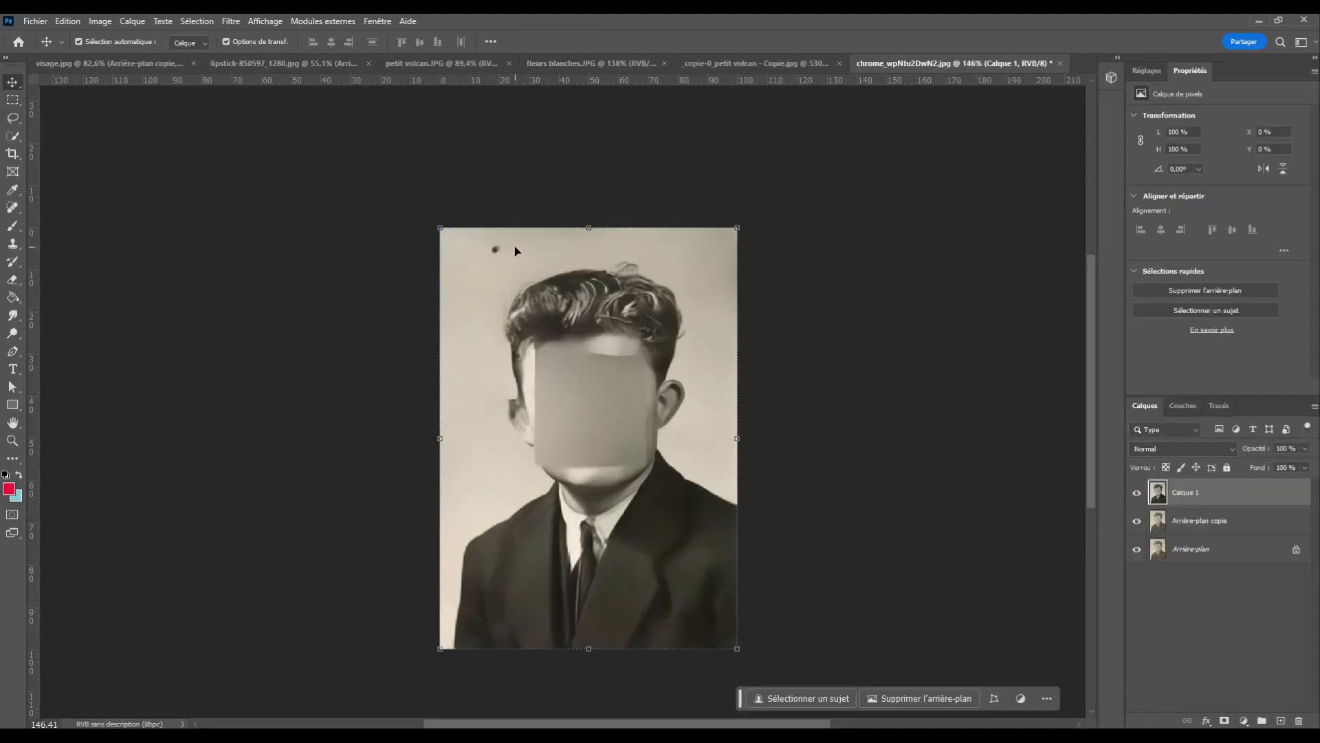
# Heal the dark spot in the portrait's background with the healing brush, and compare Calque 1 against the scratched original.
pyautogui.click(13, 207)
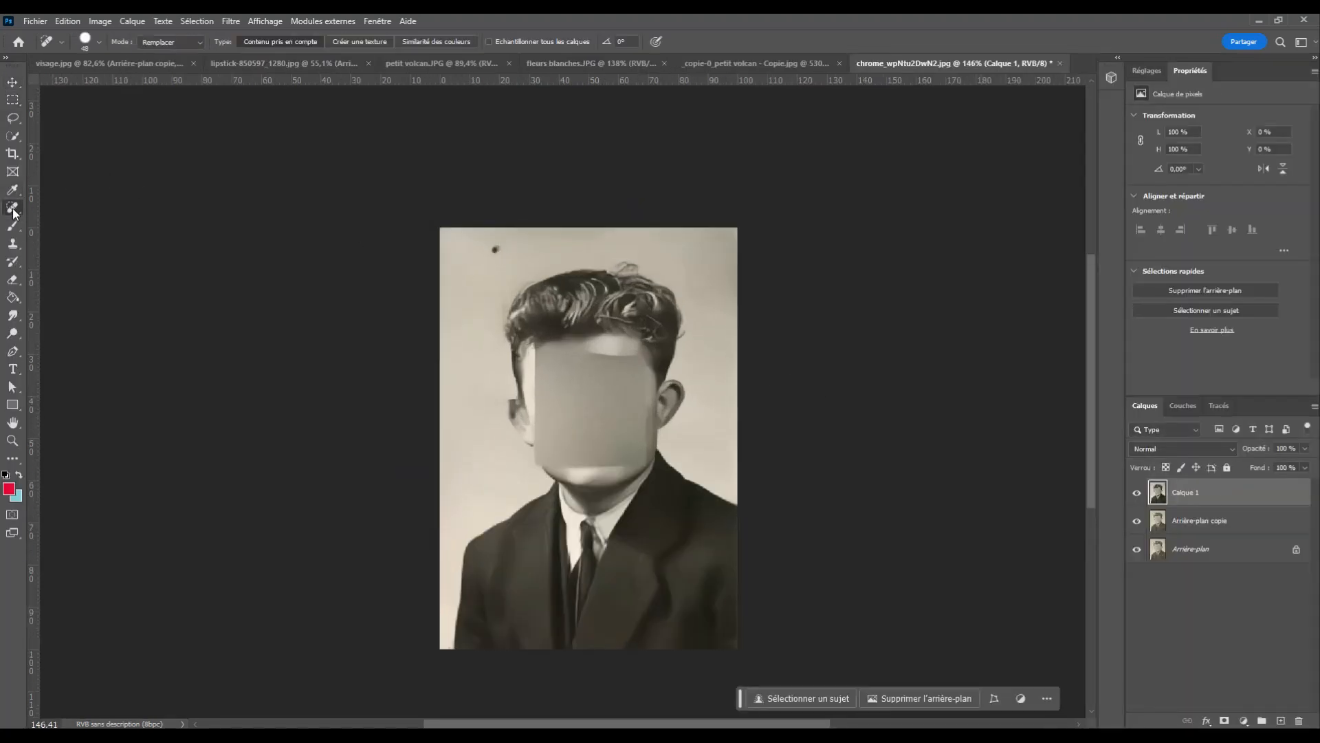
pyautogui.click(494, 254)
pyautogui.click(1136, 495)
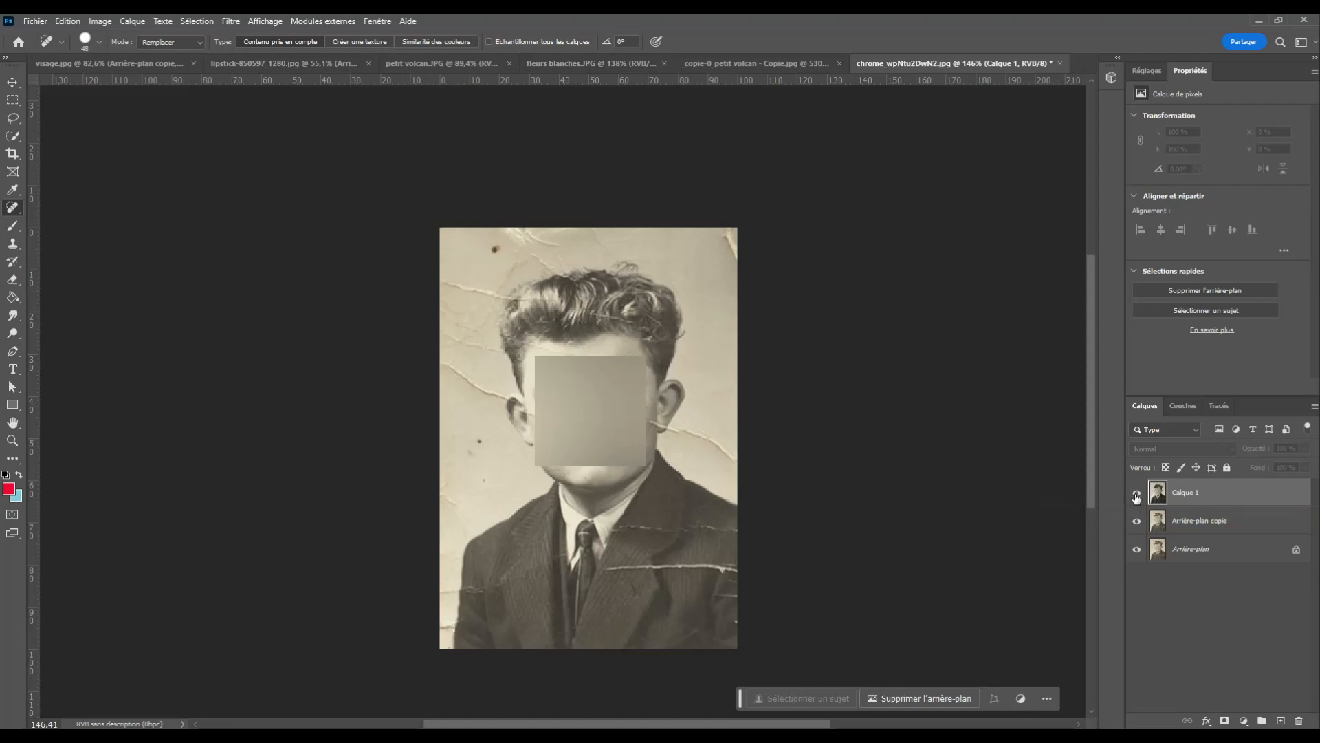
pyautogui.click(1137, 494)
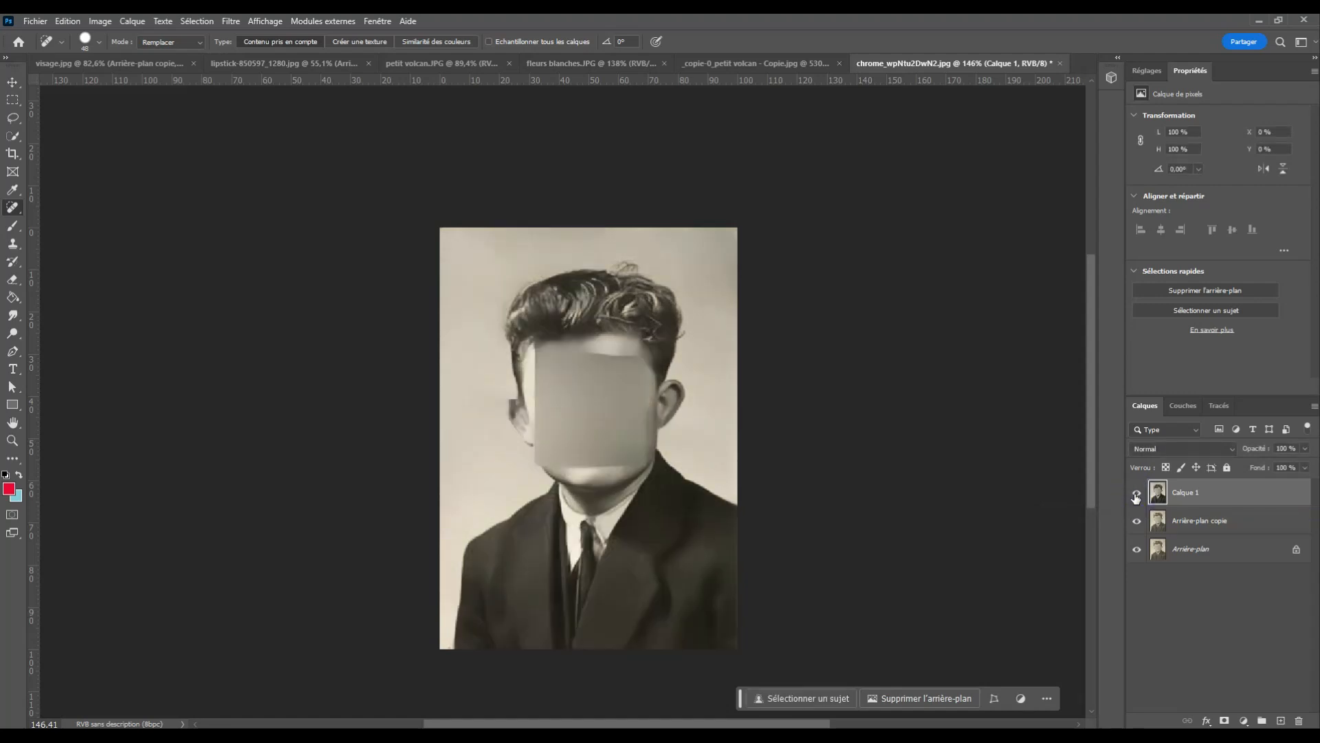
pyautogui.click(1136, 495)
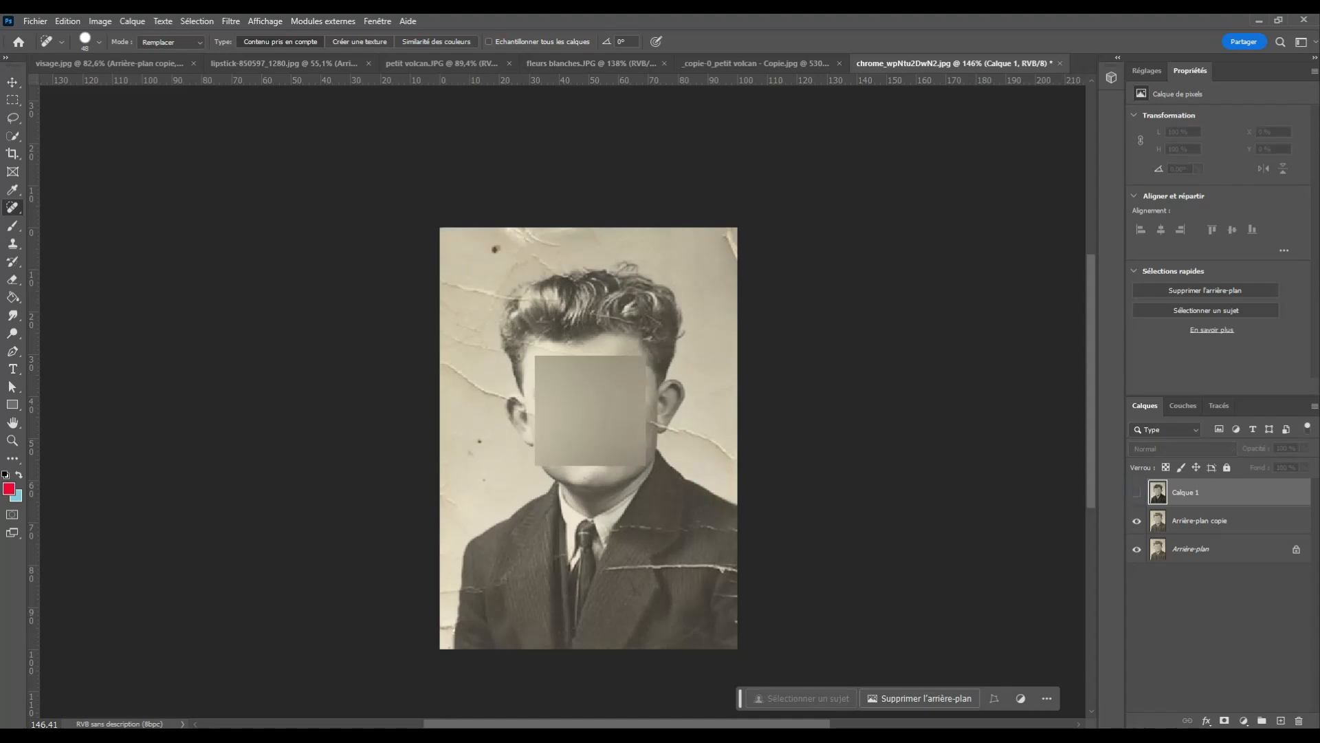
# Duplicate the Arrière-plan layer of the scratched woman's portrait and enable the Restauration de photos neural filter on the copy.
pyautogui.moveTo(1319, 605); pyautogui.dragTo(1244, 660)
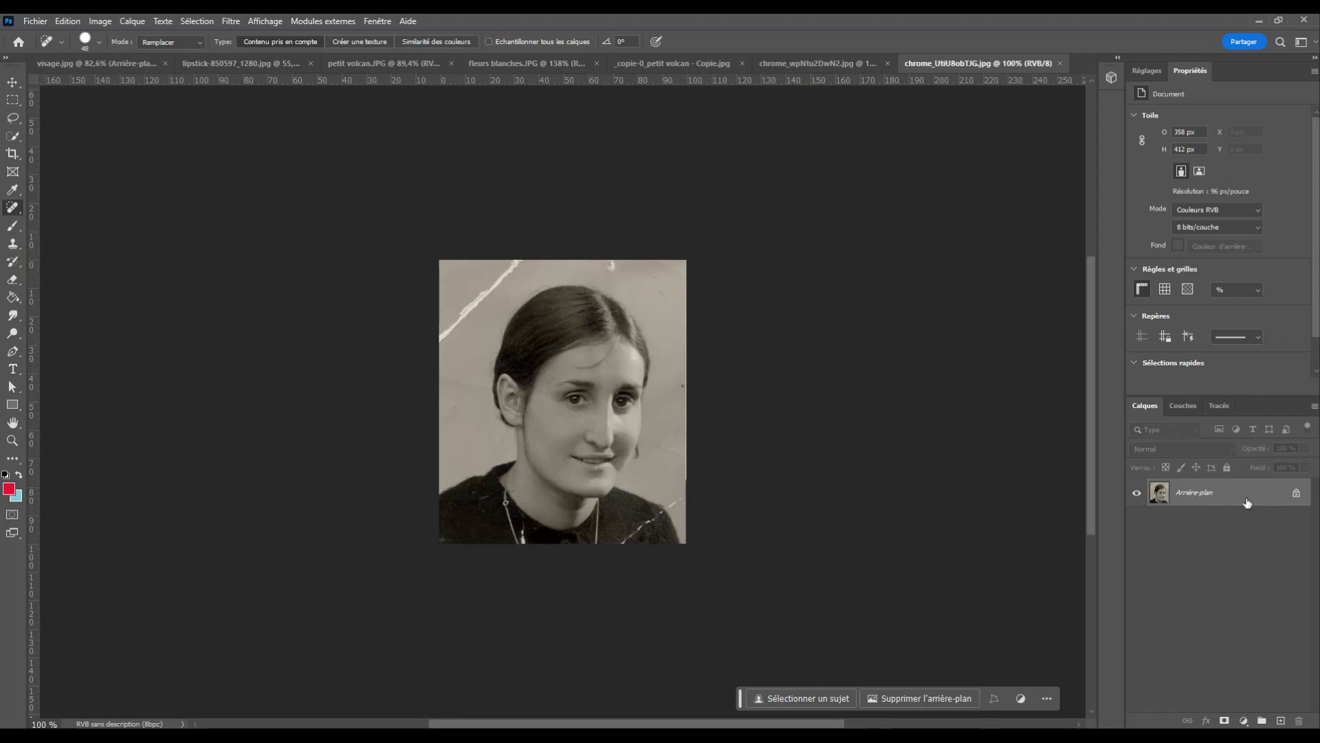
pyautogui.moveTo(1248, 502); pyautogui.dragTo(1281, 720)
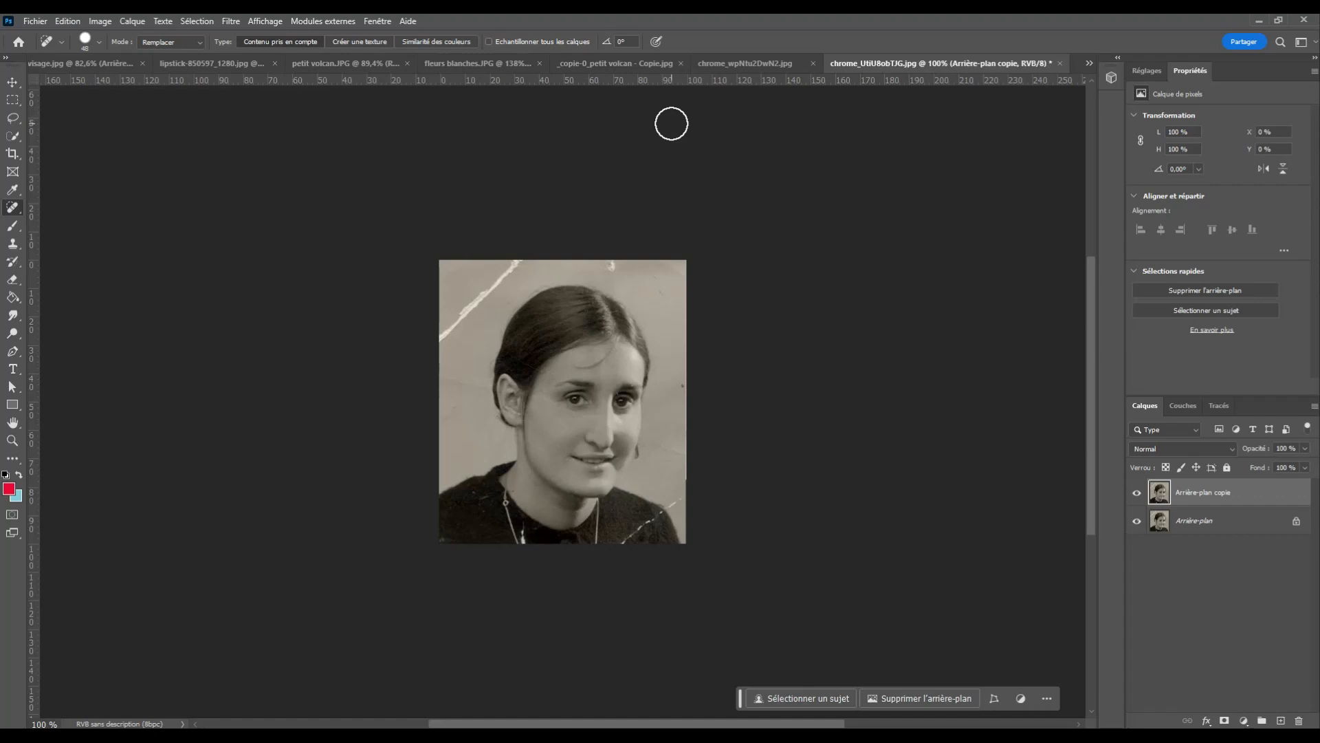
pyautogui.click(230, 22)
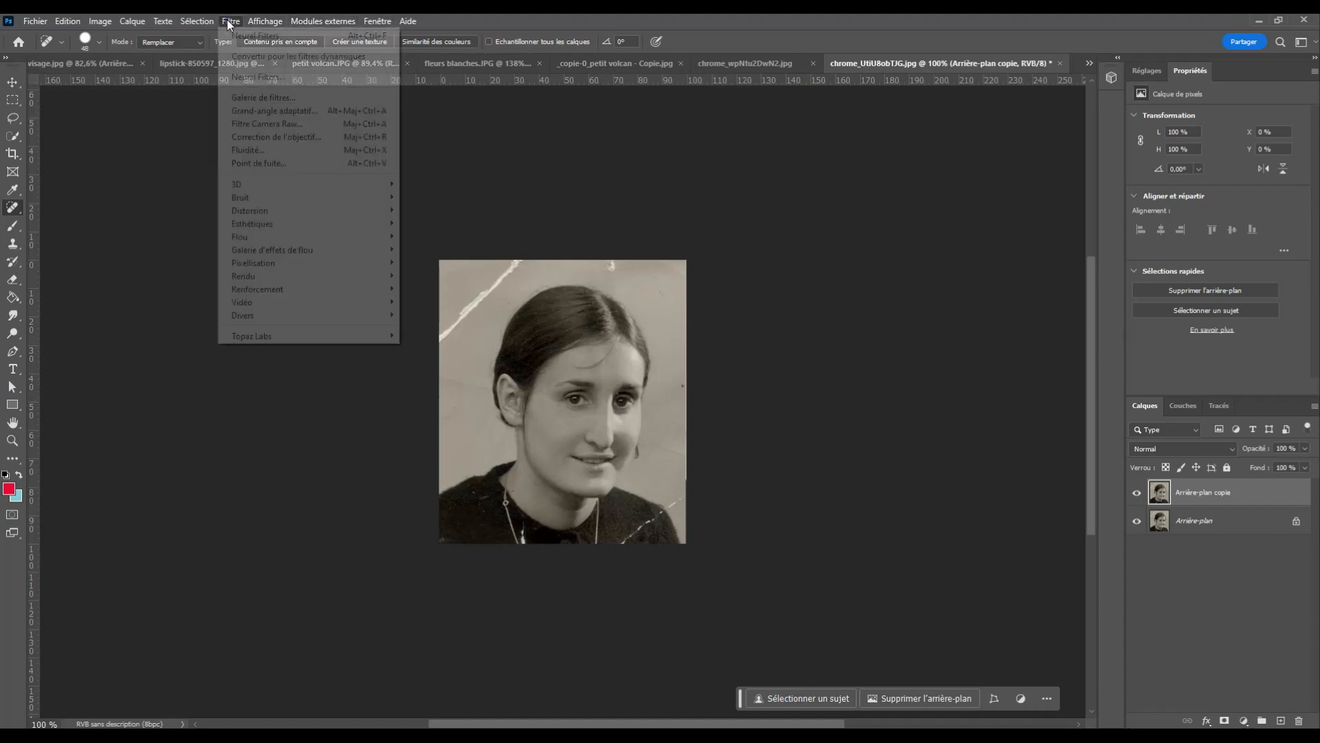
pyautogui.click(319, 77)
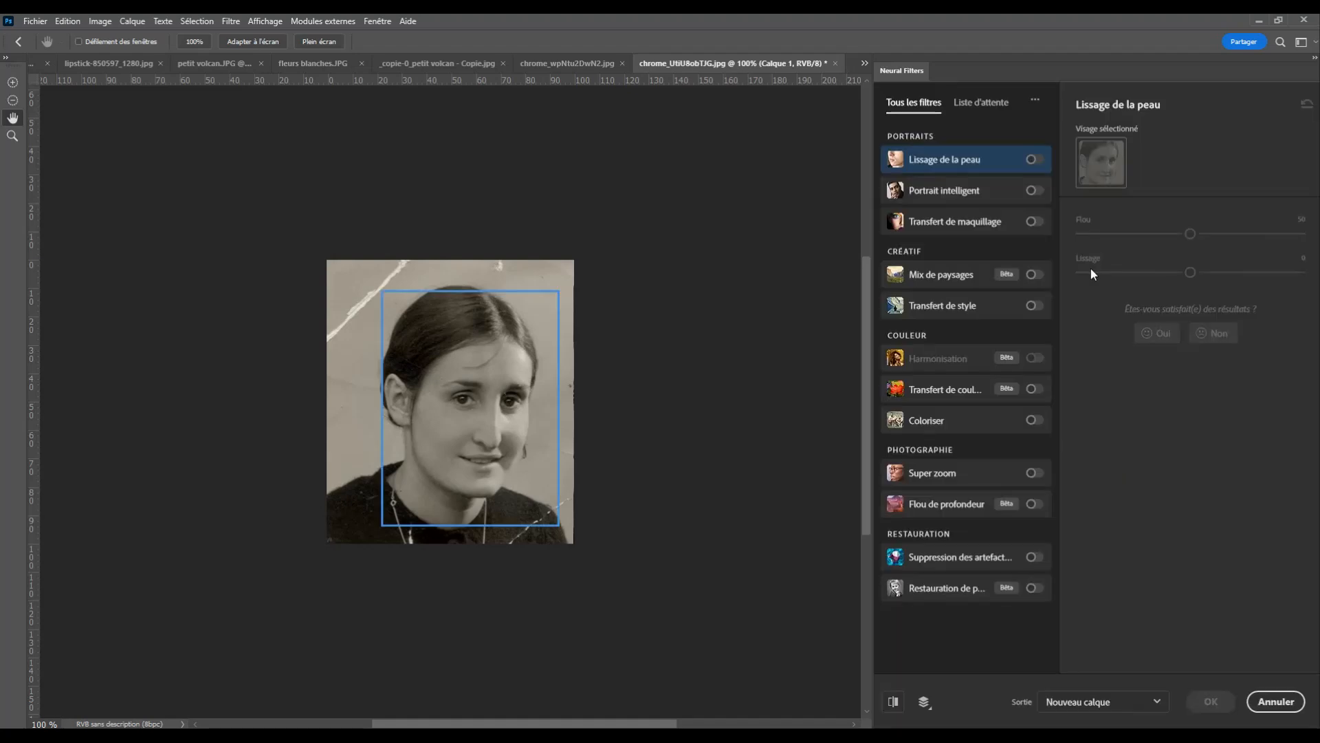
pyautogui.click(951, 587)
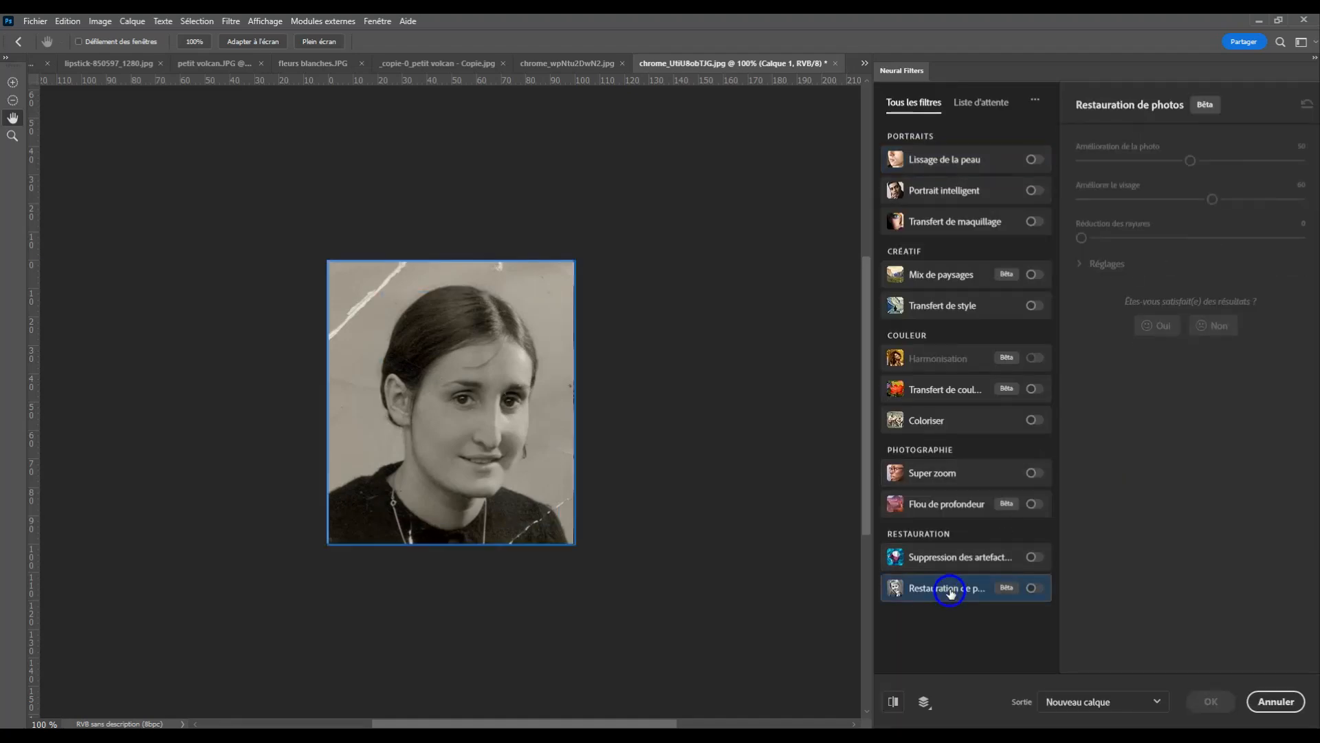
pyautogui.click(1037, 587)
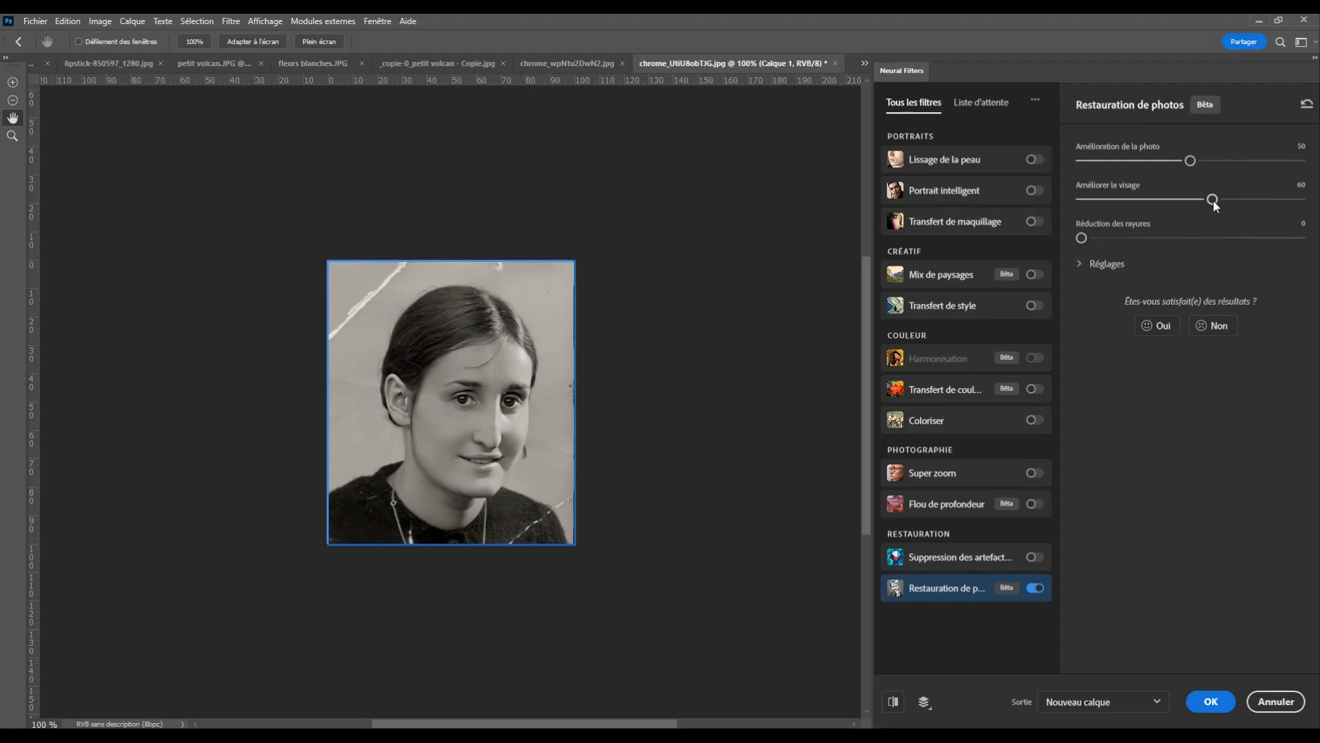
# Raise Réduction des rayures to 83 for the woman's portrait and inspect the photo up close.
pyautogui.moveTo(1083, 240); pyautogui.dragTo(1087, 242)
pyautogui.moveTo(1268, 246); pyautogui.dragTo(1267, 247)
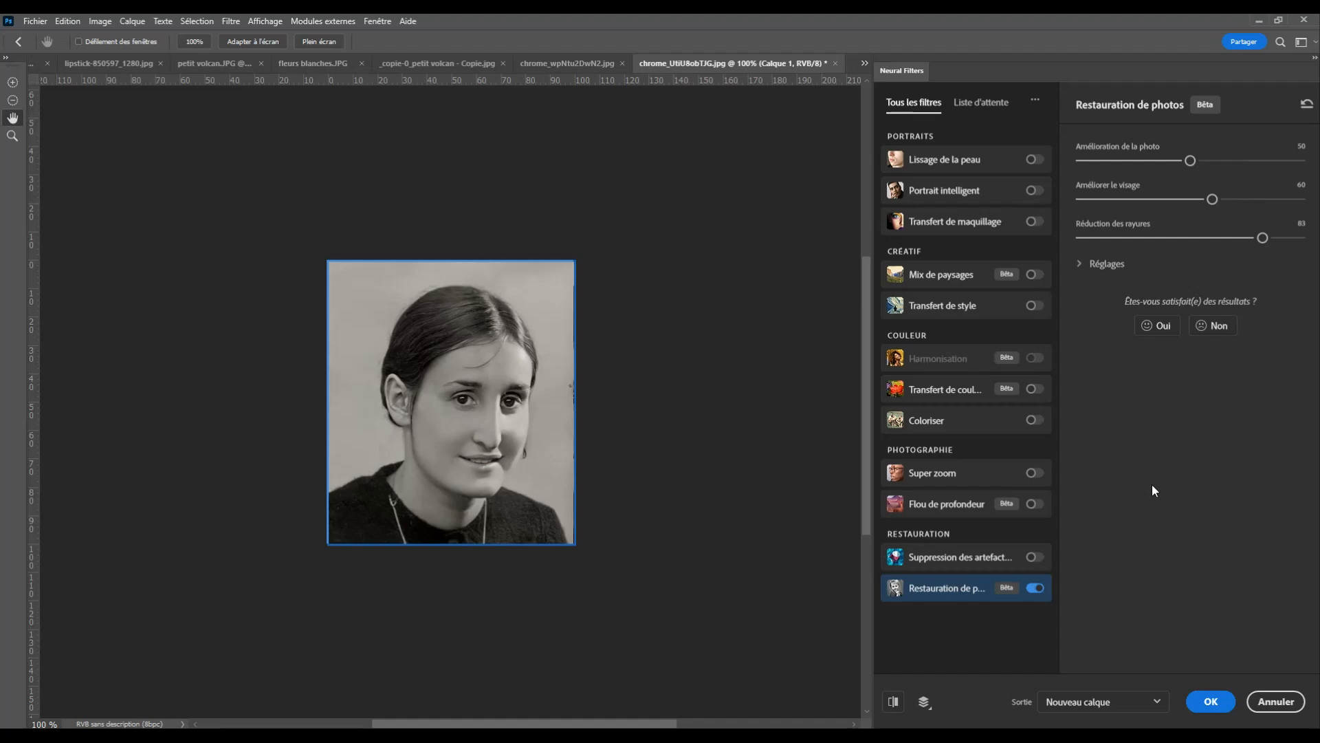
pyautogui.scroll(3, 471, 433)
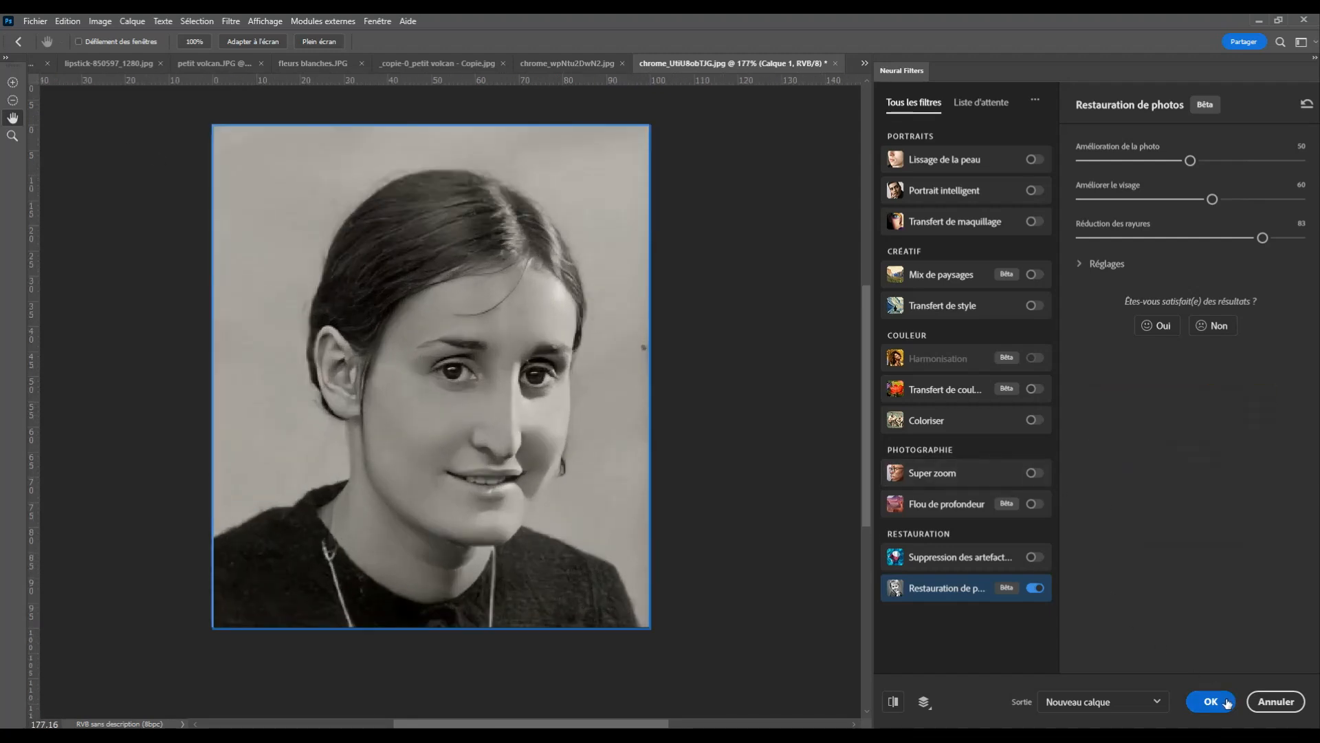
# In Réglages, set noise reduction to 12, chromatic noise to 39, halftone artefacts to 25 and JPEG artefacts to 25, and apply the filter.
pyautogui.click(1103, 263)
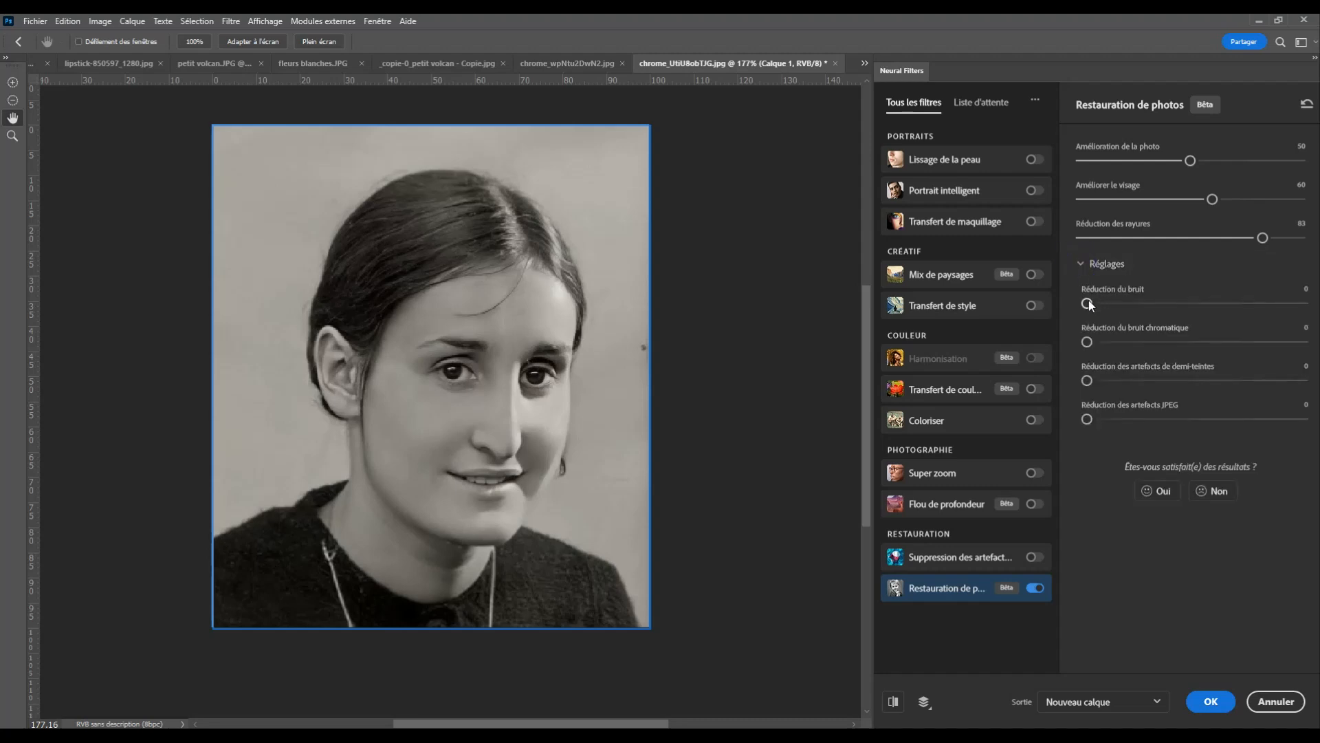
pyautogui.moveTo(1087, 303)
pyautogui.mouseDown()
pyautogui.moveTo(1130, 304)
pyautogui.moveTo(1114, 304)
pyautogui.mouseUp()
pyautogui.moveTo(1165, 342); pyautogui.dragTo(1176, 343)
pyautogui.moveTo(1086, 380); pyautogui.dragTo(1141, 380)
pyautogui.moveTo(1088, 419); pyautogui.dragTo(1141, 419)
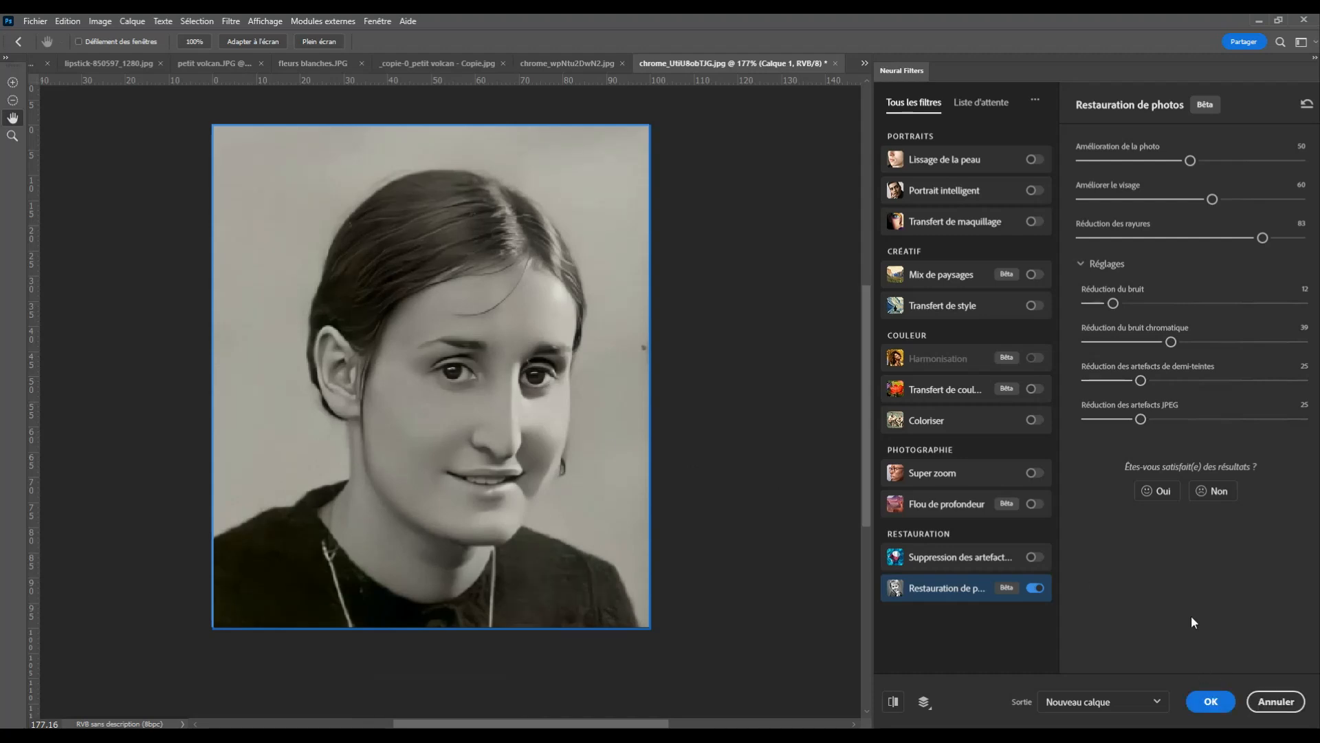
pyautogui.click(1212, 700)
# Reduce the healing brush to 18 px and remove the small spot near the edge of the background, beside the woman's face.
pyautogui.hotkey('ctrl', '1')
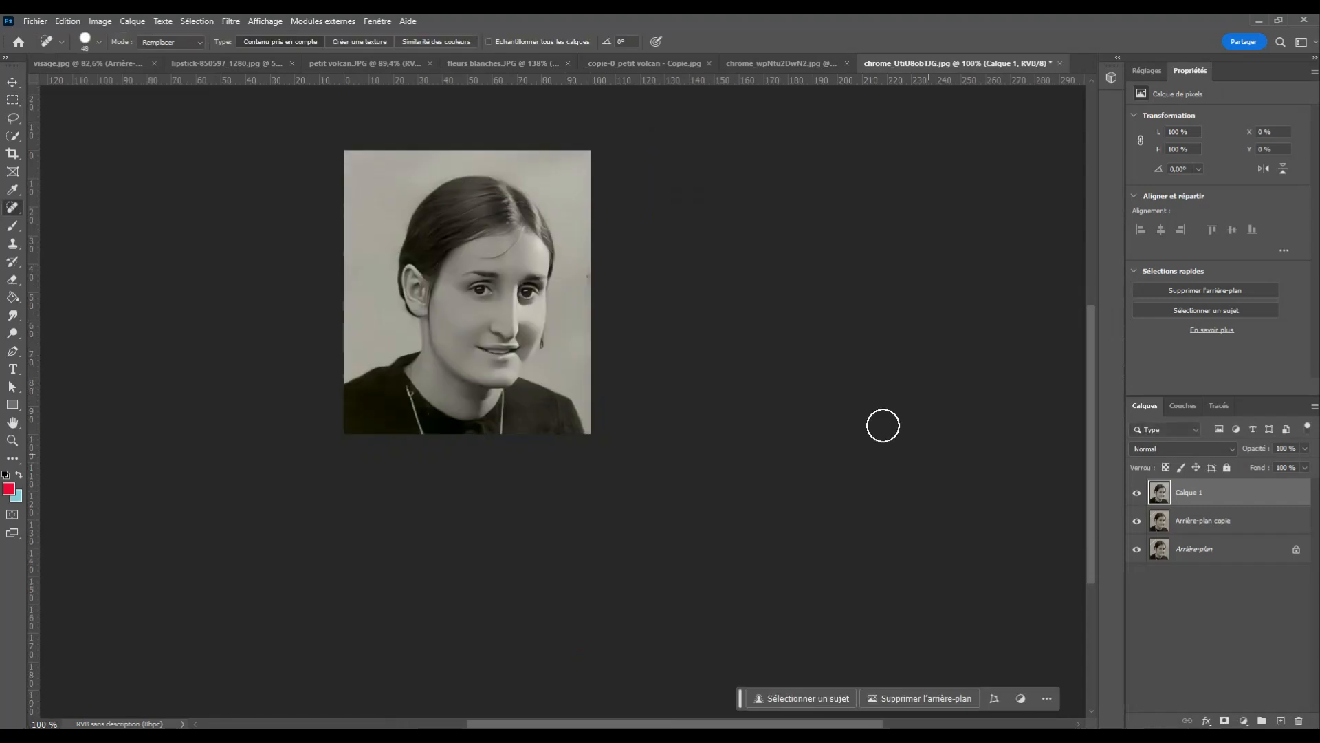
pyautogui.scroll(3, 395, 135)
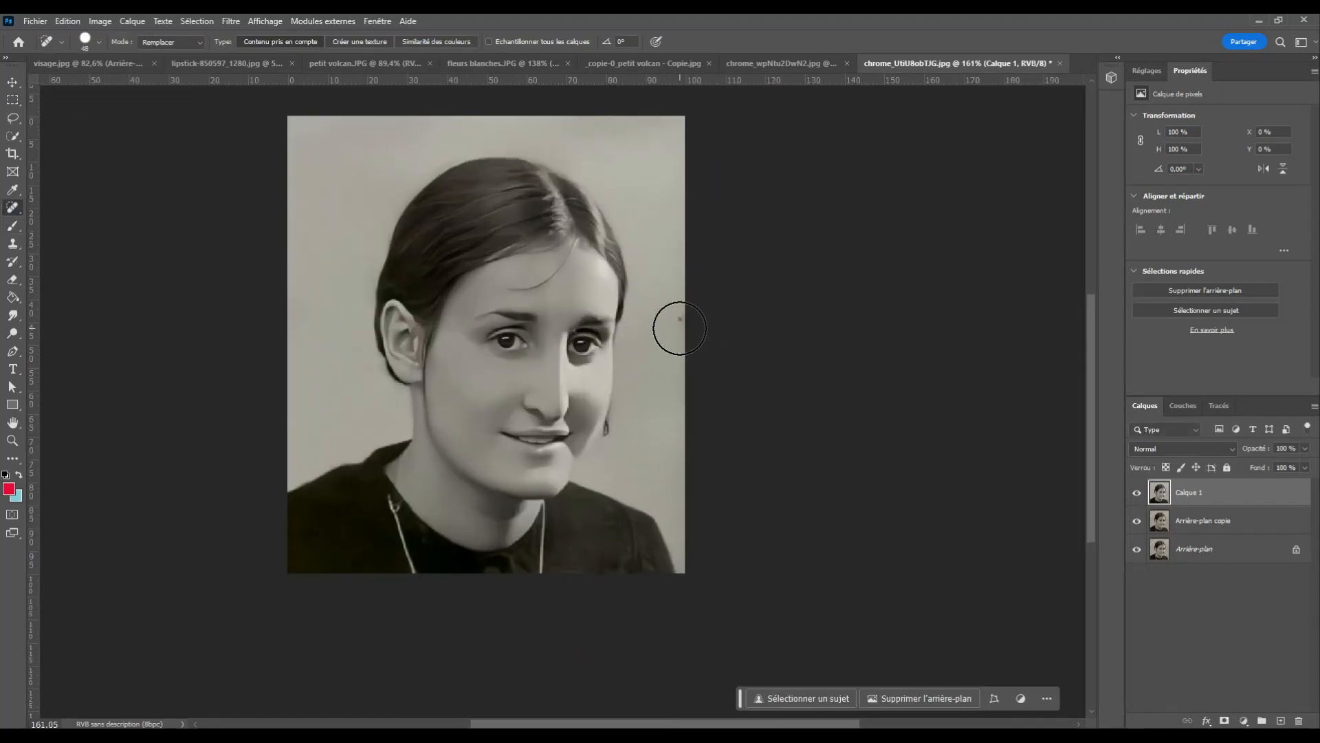
pyautogui.keyDown('alt'); pyautogui.moveTo(680, 328); pyautogui.dragTo(663, 328); pyautogui.keyUp('alt')
pyautogui.click(681, 320)
# Heal the uneven background patches along the outline of the woman's hair and beside her ear.
pyautogui.scroll(5, 440, 130)
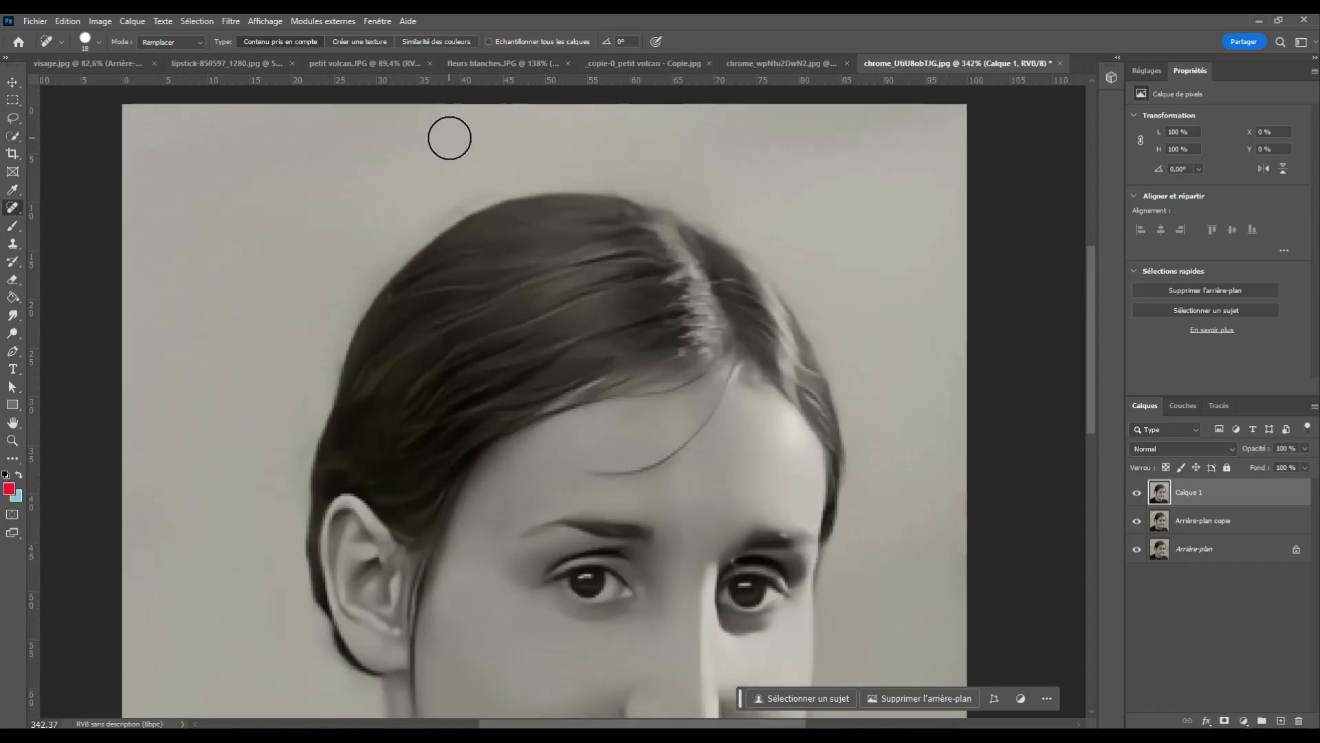
pyautogui.moveTo(512, 180); pyautogui.dragTo(392, 236)
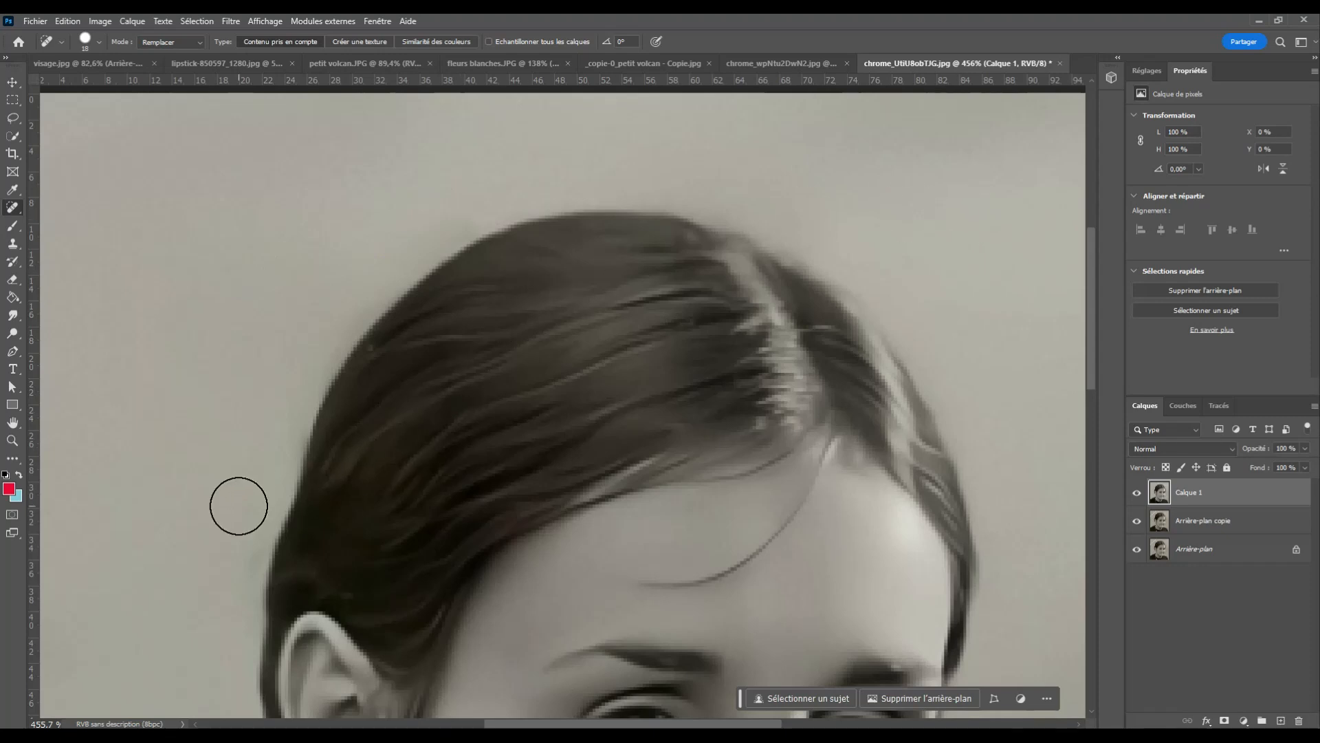
pyautogui.moveTo(248, 510); pyautogui.dragTo(219, 591)
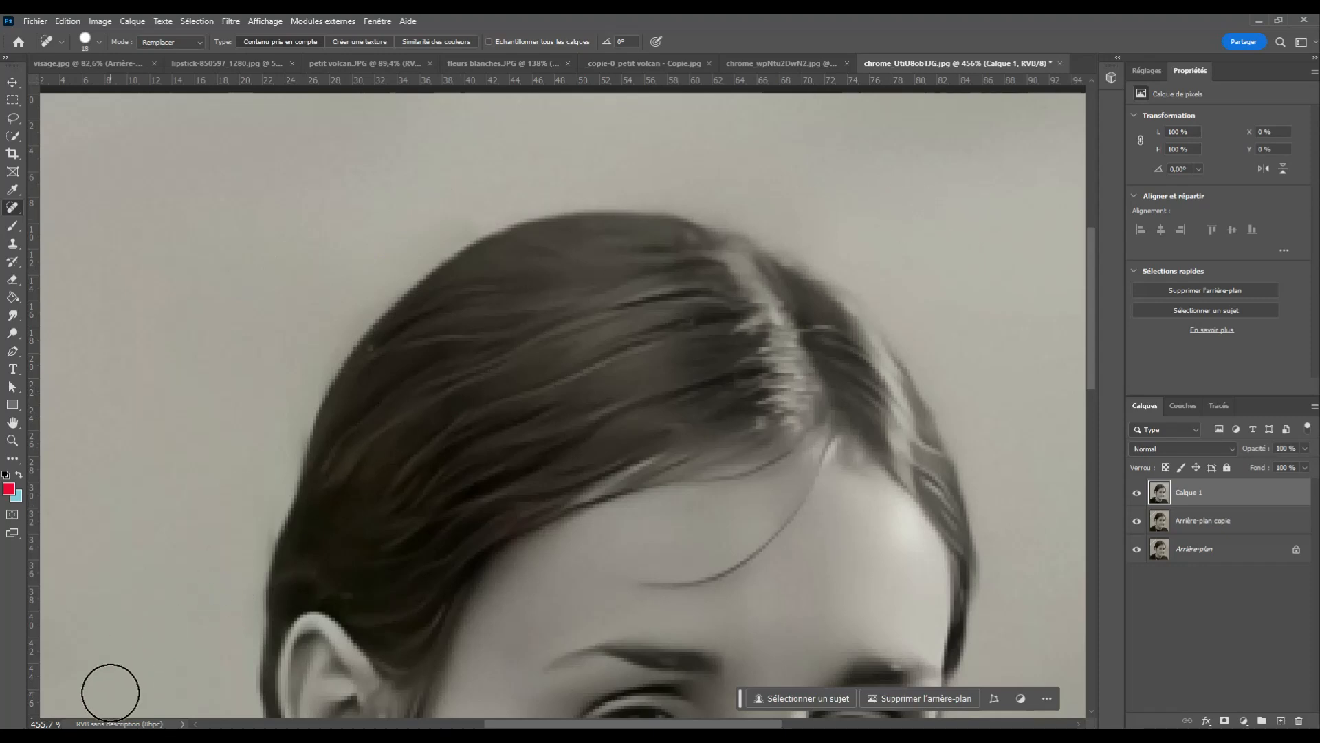
pyautogui.scroll(-5, 539, 436)
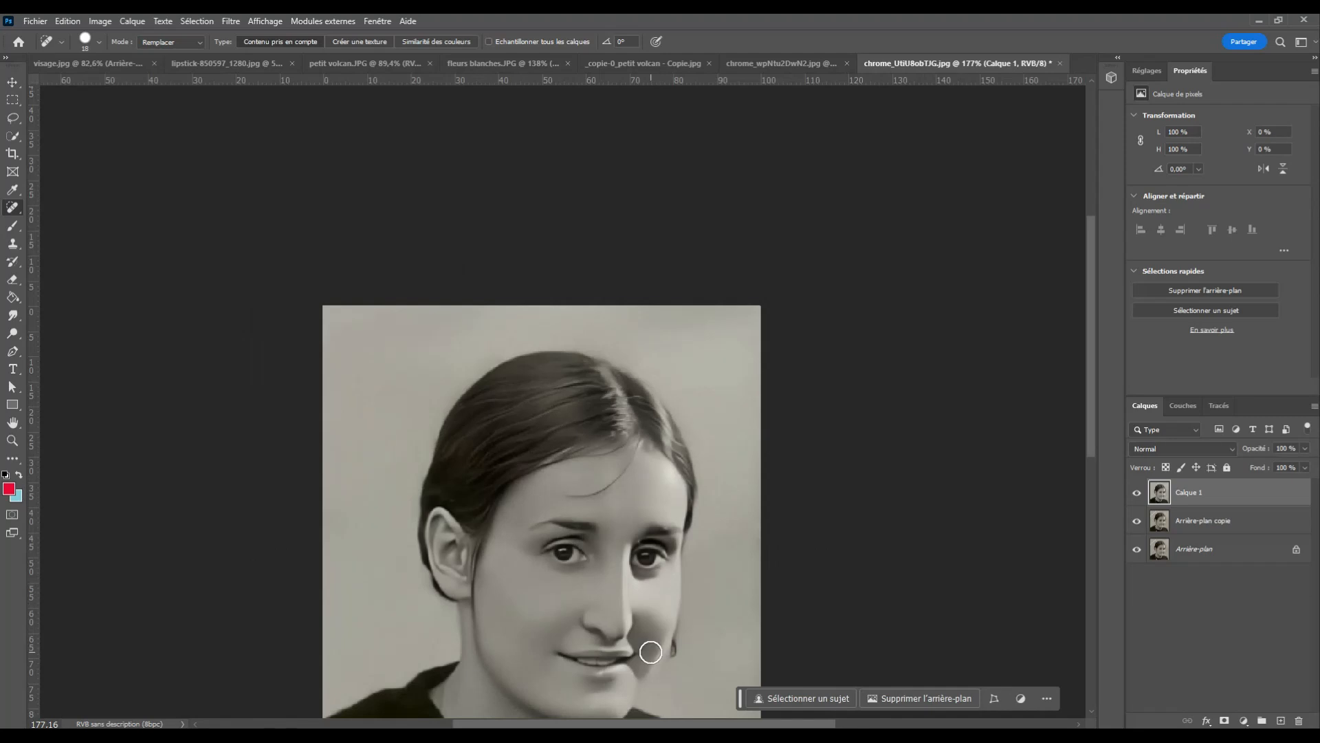
pyautogui.moveTo(642, 634); pyautogui.dragTo(698, 452)
pyautogui.scroll(5, 542, 432)
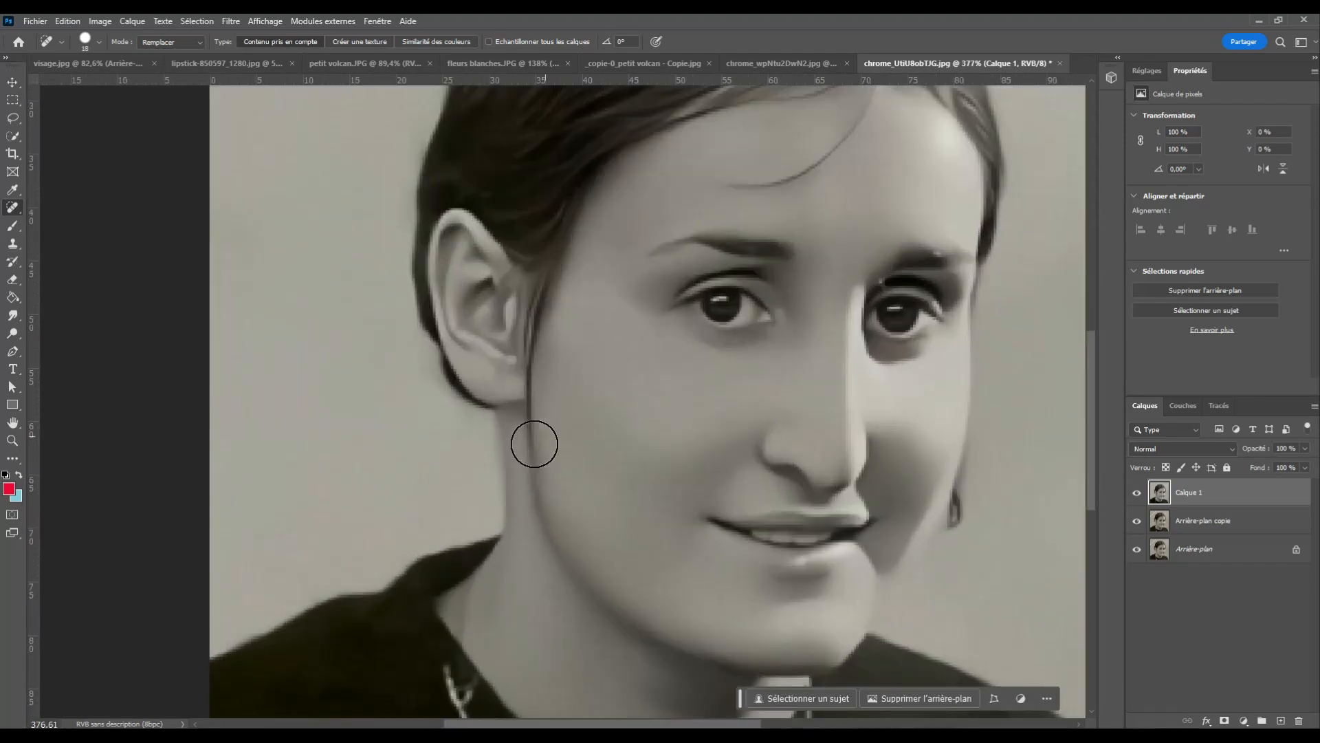
pyautogui.moveTo(398, 350); pyautogui.dragTo(426, 399)
# Clone clean background over the hair edge beside the ear using a 16 px Clone Stamp with 21% hardness.
pyautogui.click(14, 245)
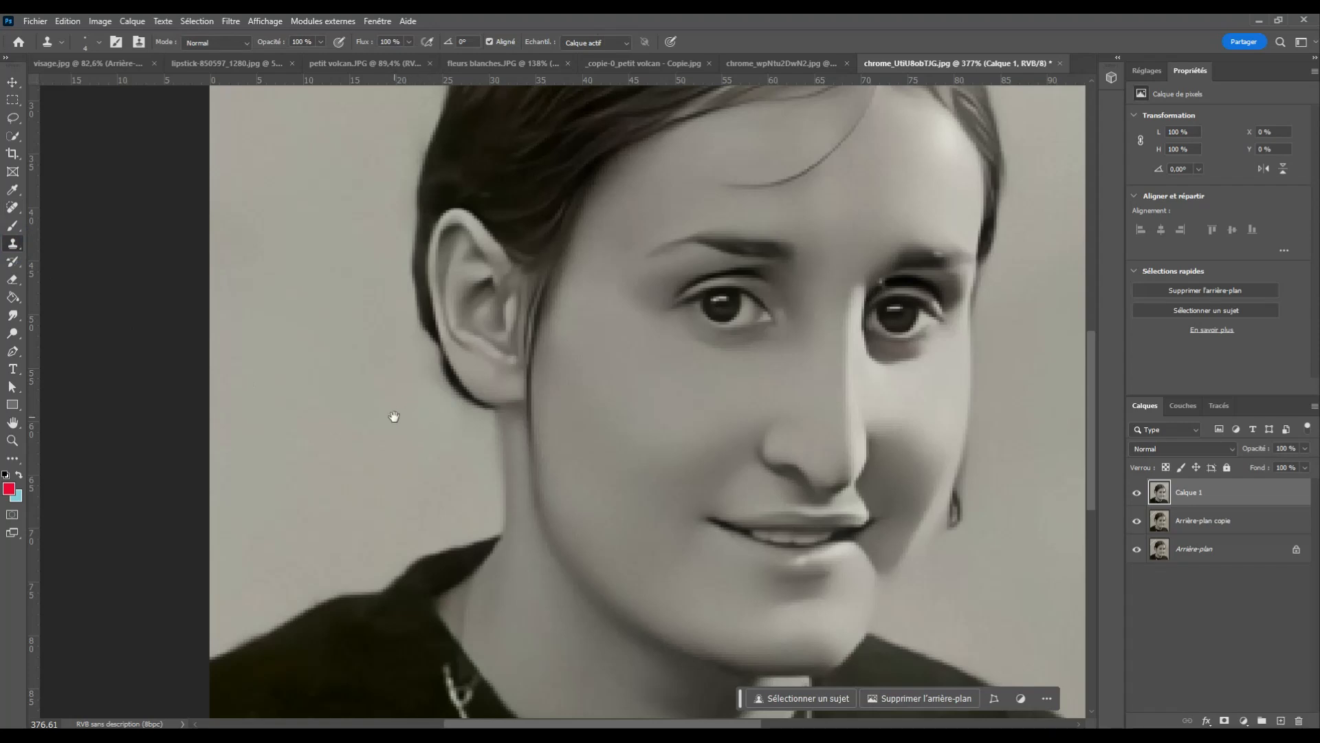
pyautogui.moveTo(394, 418); pyautogui.dragTo(410, 430)
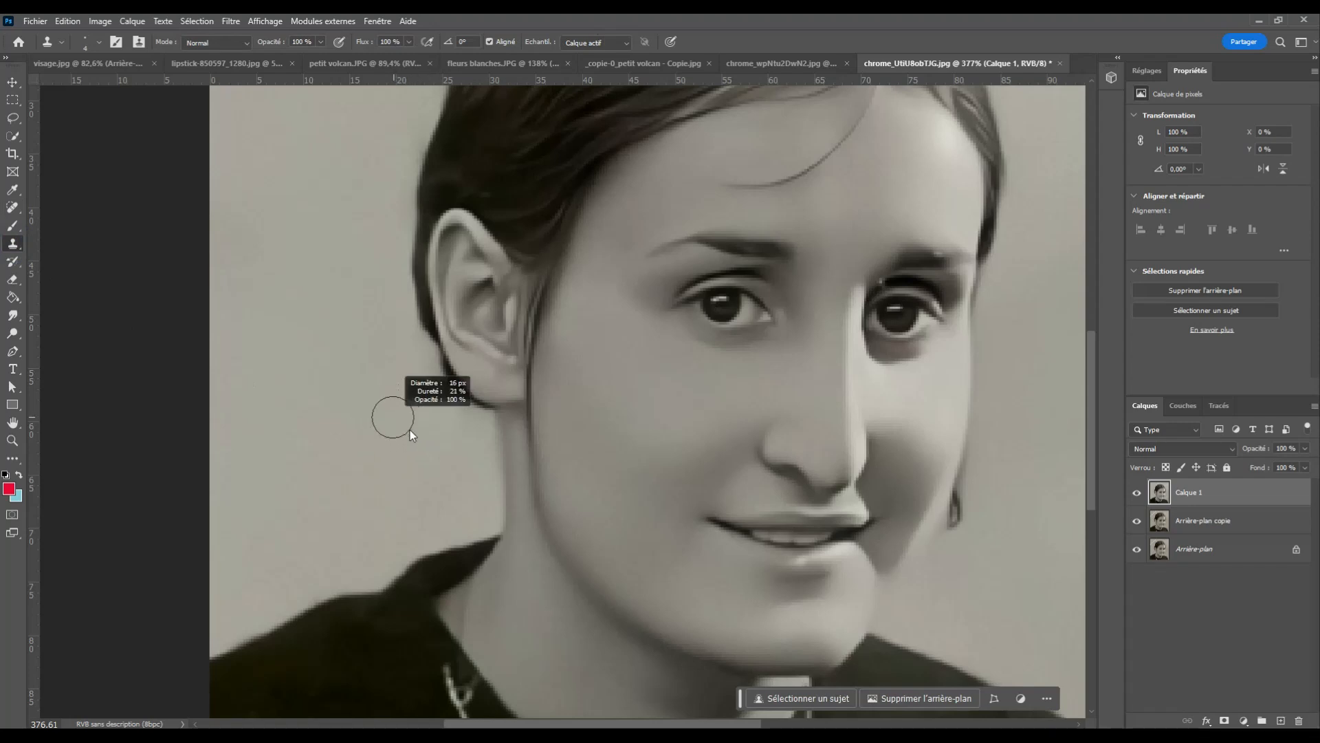
pyautogui.keyDown('alt'); pyautogui.click(364, 375); pyautogui.keyUp('alt')
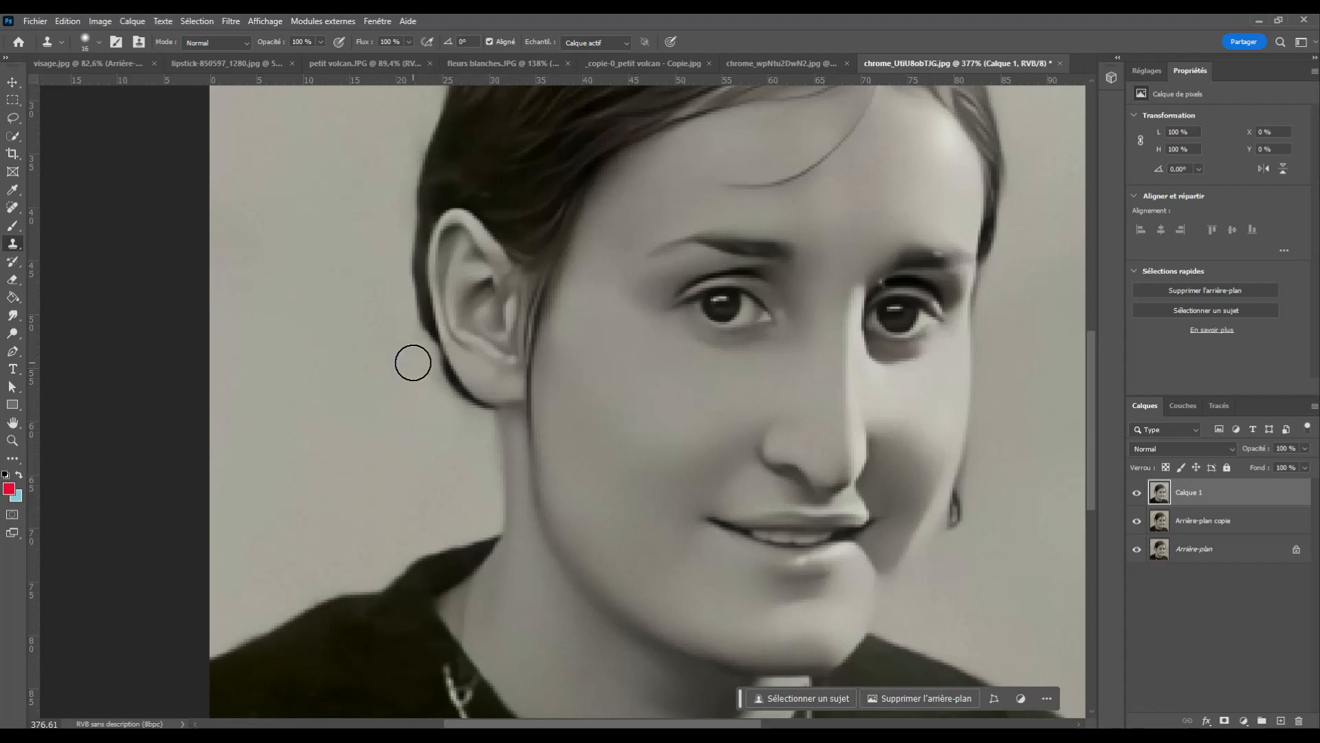
pyautogui.click(418, 364)
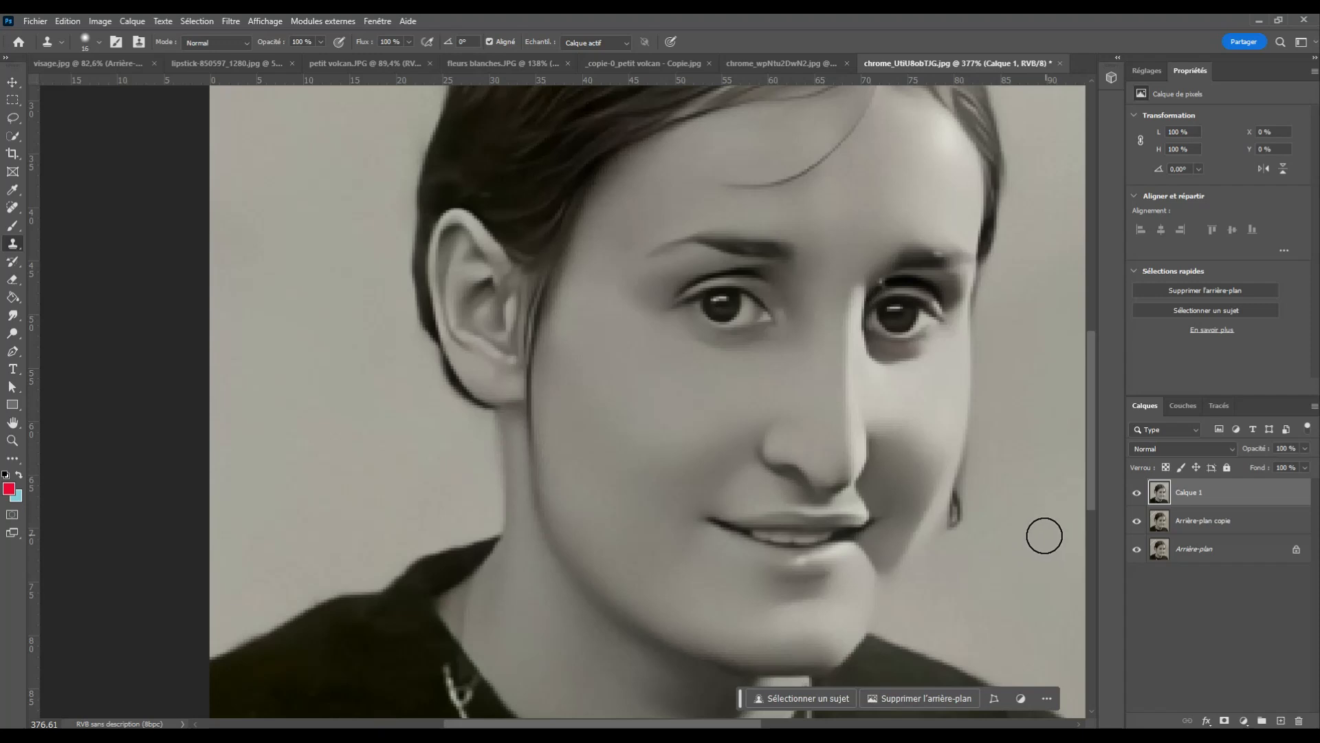
# Compare the retouched woman's portrait with the scratched original by hiding and showing Calque 1.
pyautogui.moveTo(967, 359); pyautogui.dragTo(763, 388)
pyautogui.scroll(-5, 685, 525)
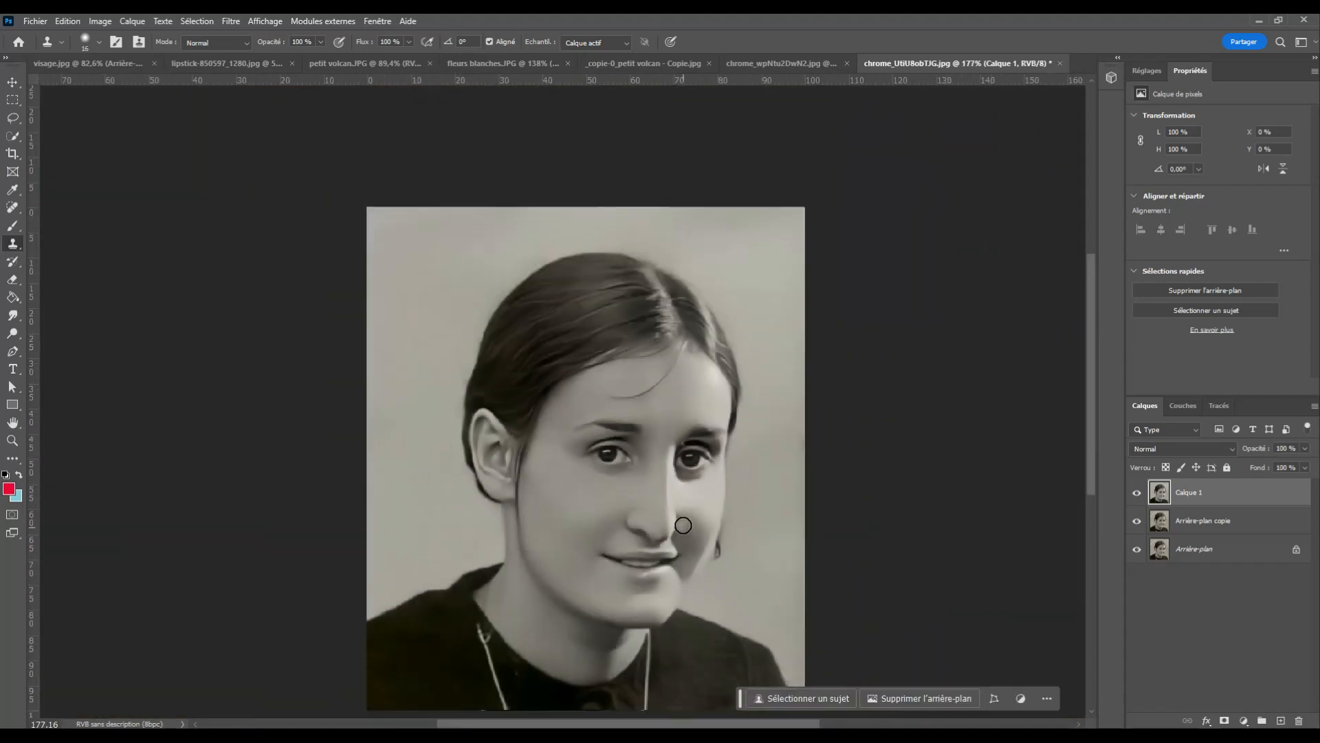
pyautogui.scroll(1, 682, 524)
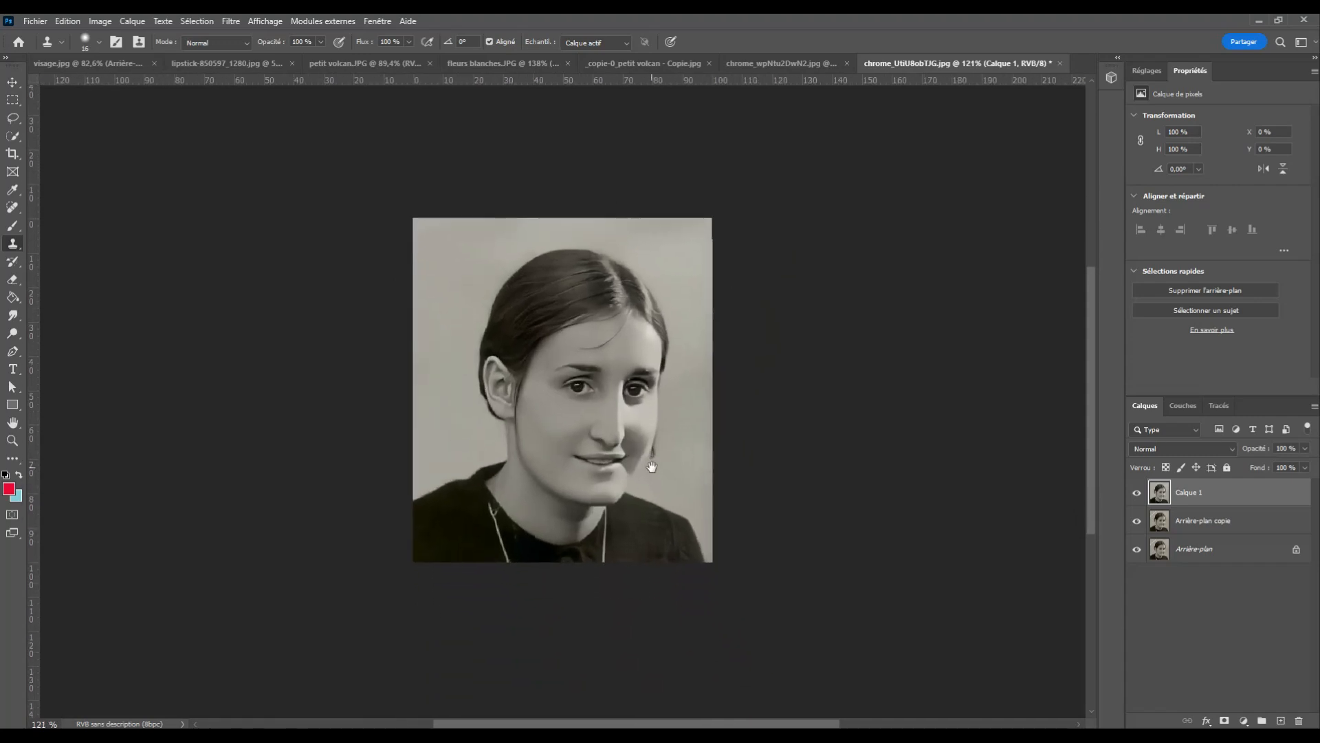
pyautogui.click(1134, 493)
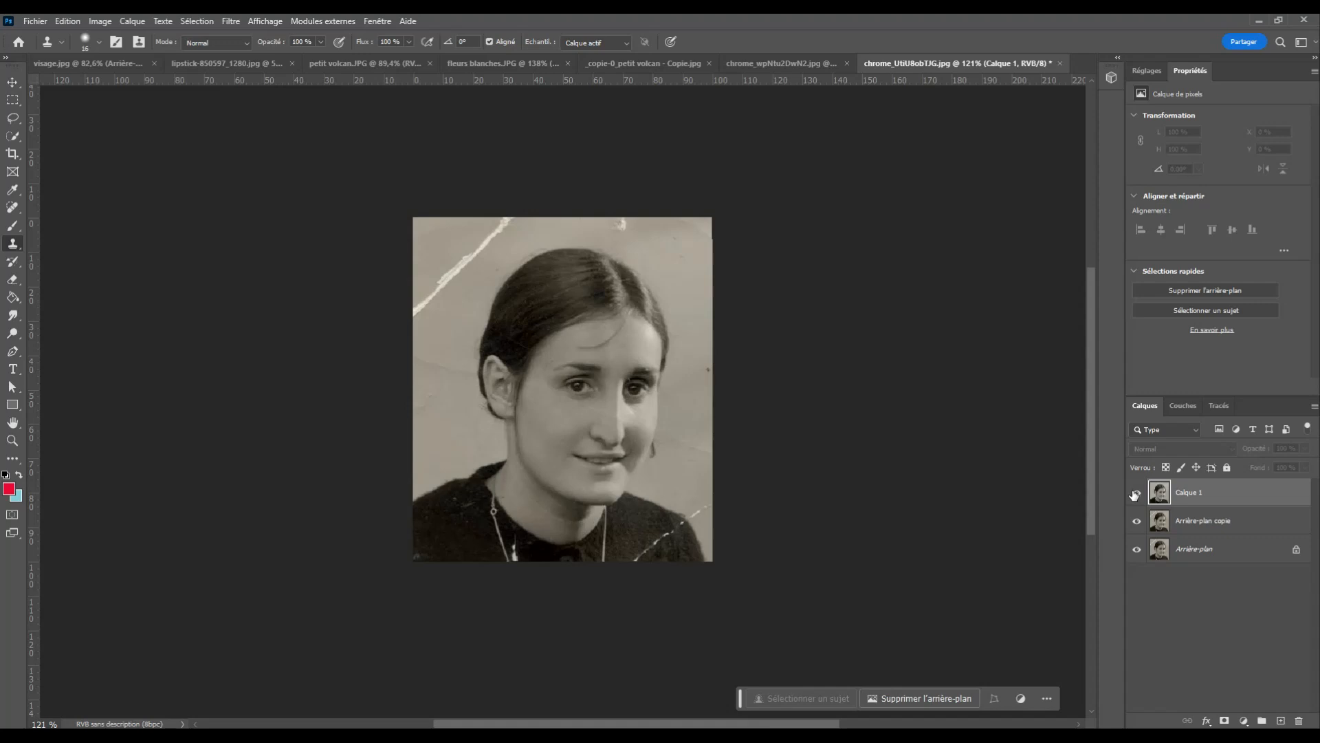
pyautogui.click(1135, 493)
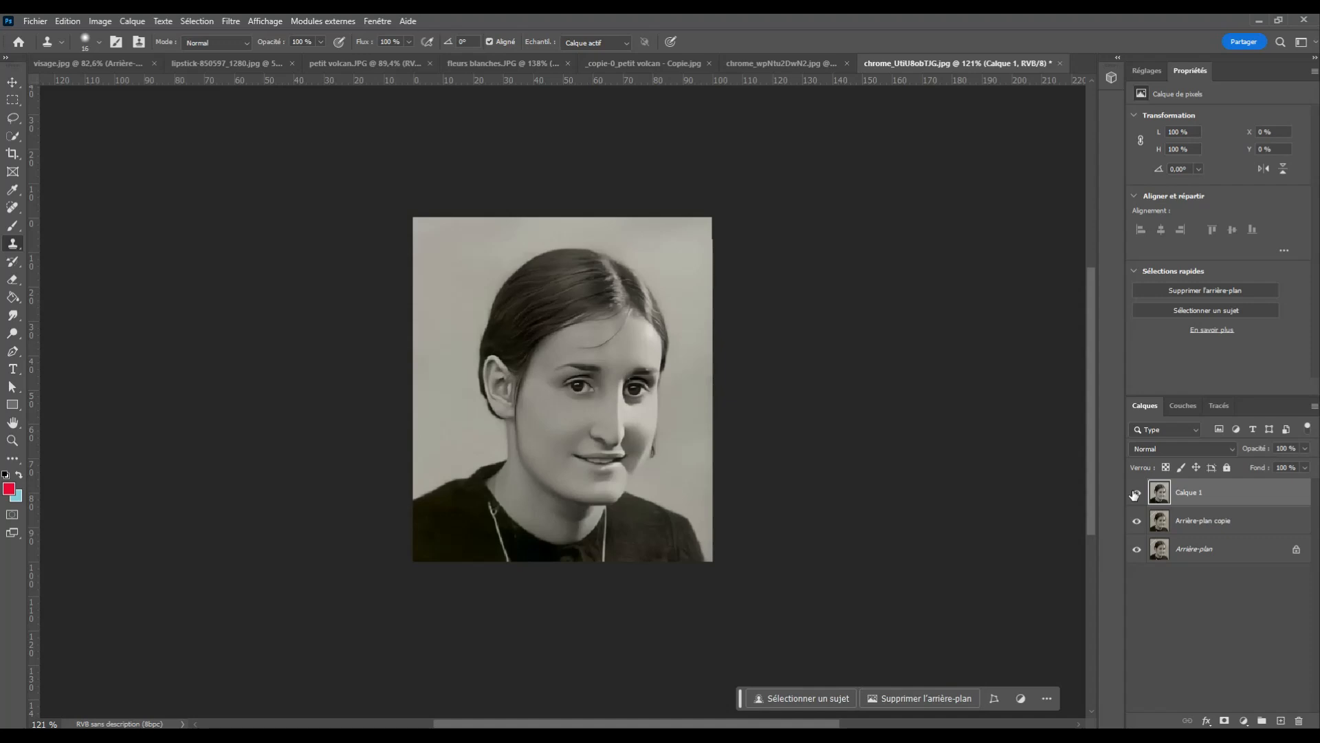
# Hide Calque 1 in the woman's portrait and show Calque 1 in the man's portrait, chrome_wpNtu2DwN2.jpg.
pyautogui.click(1135, 493)
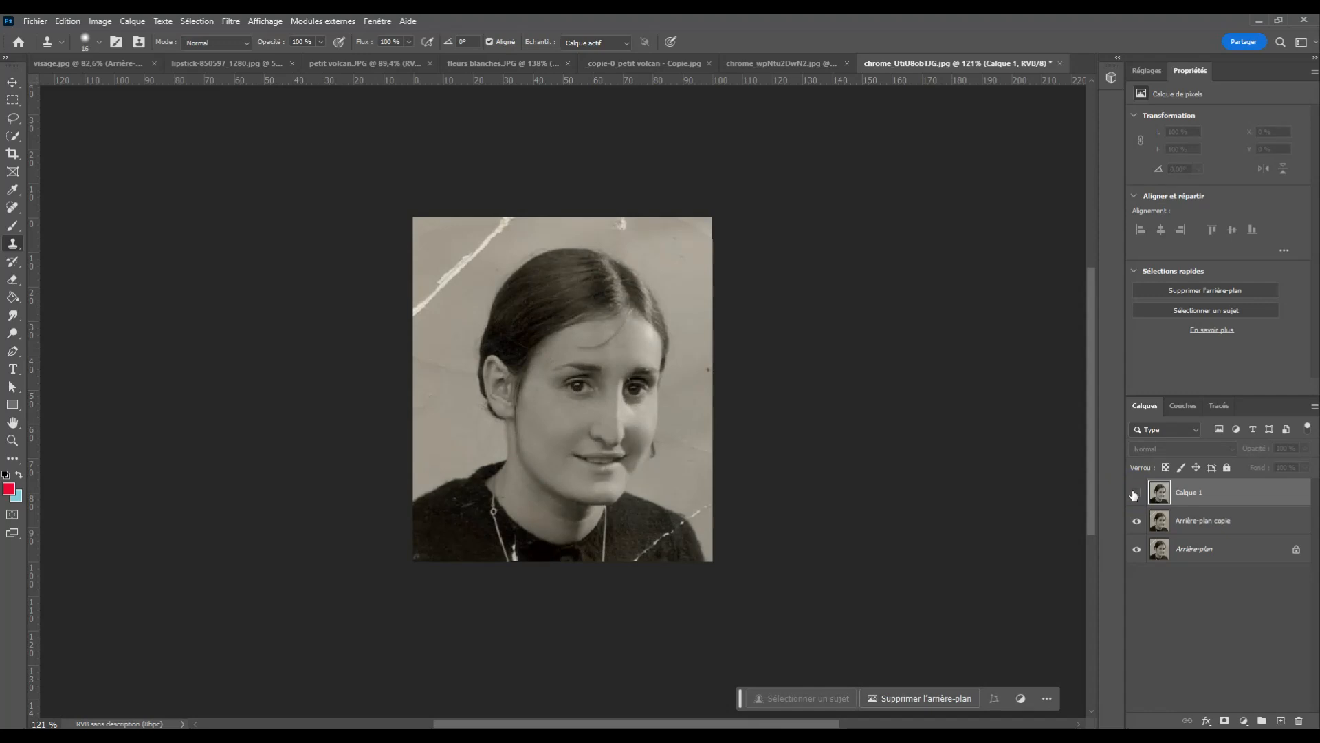
pyautogui.click(785, 65)
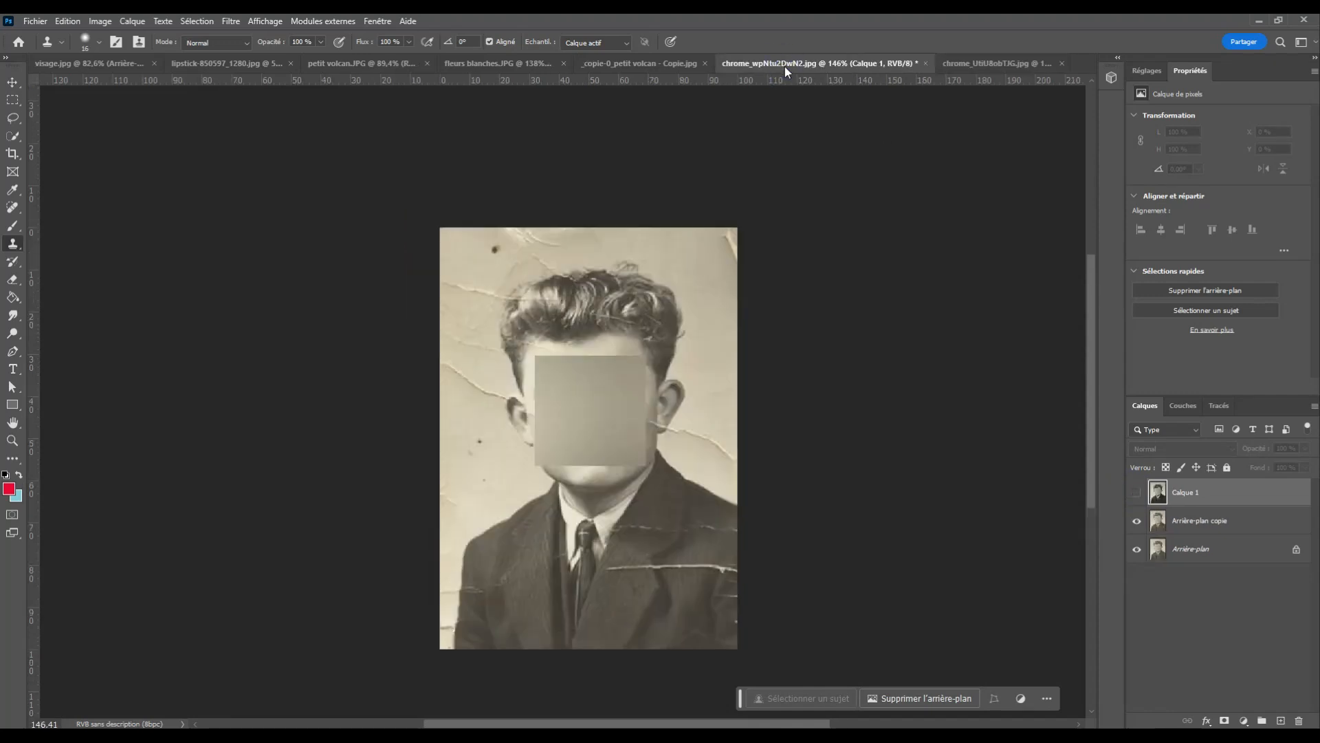
pyautogui.click(1136, 493)
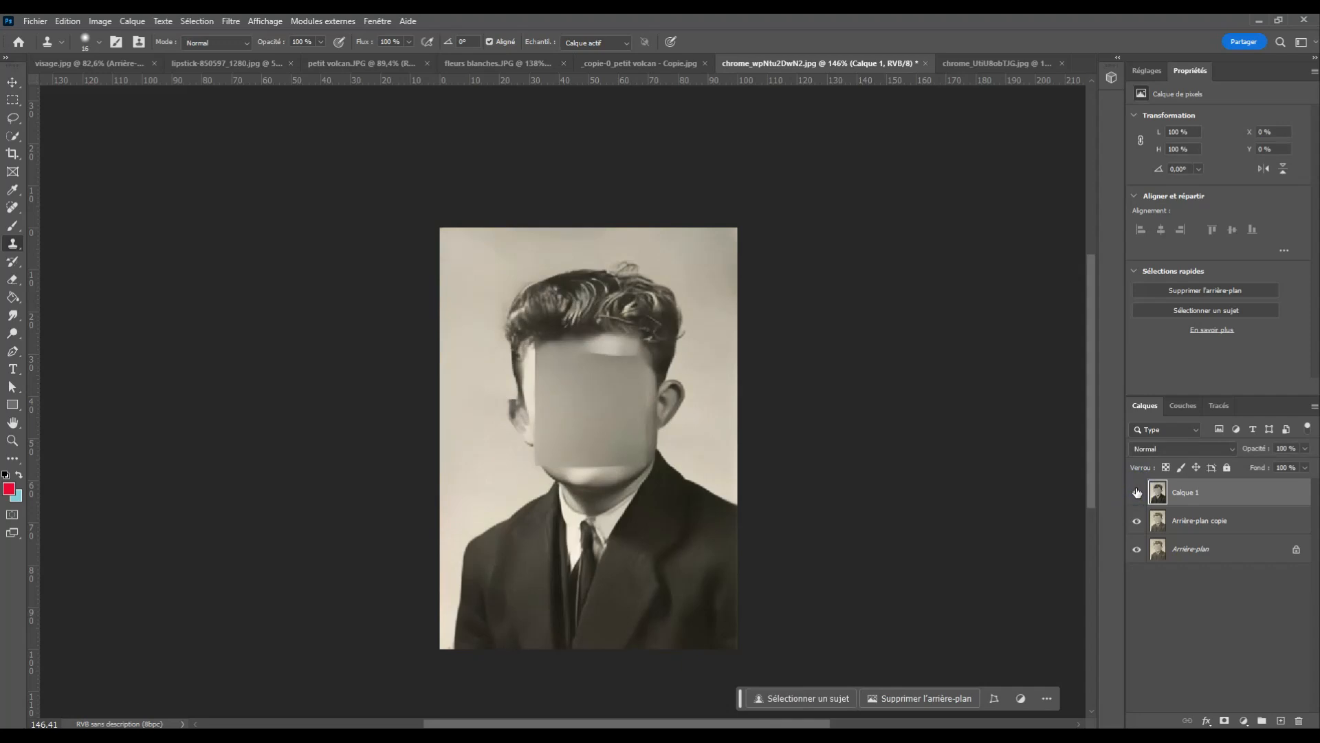
# Clone clean background over the dark smudges along the outer outline of the man's hair on Calque 1.
pyautogui.scroll(5, 560, 294)
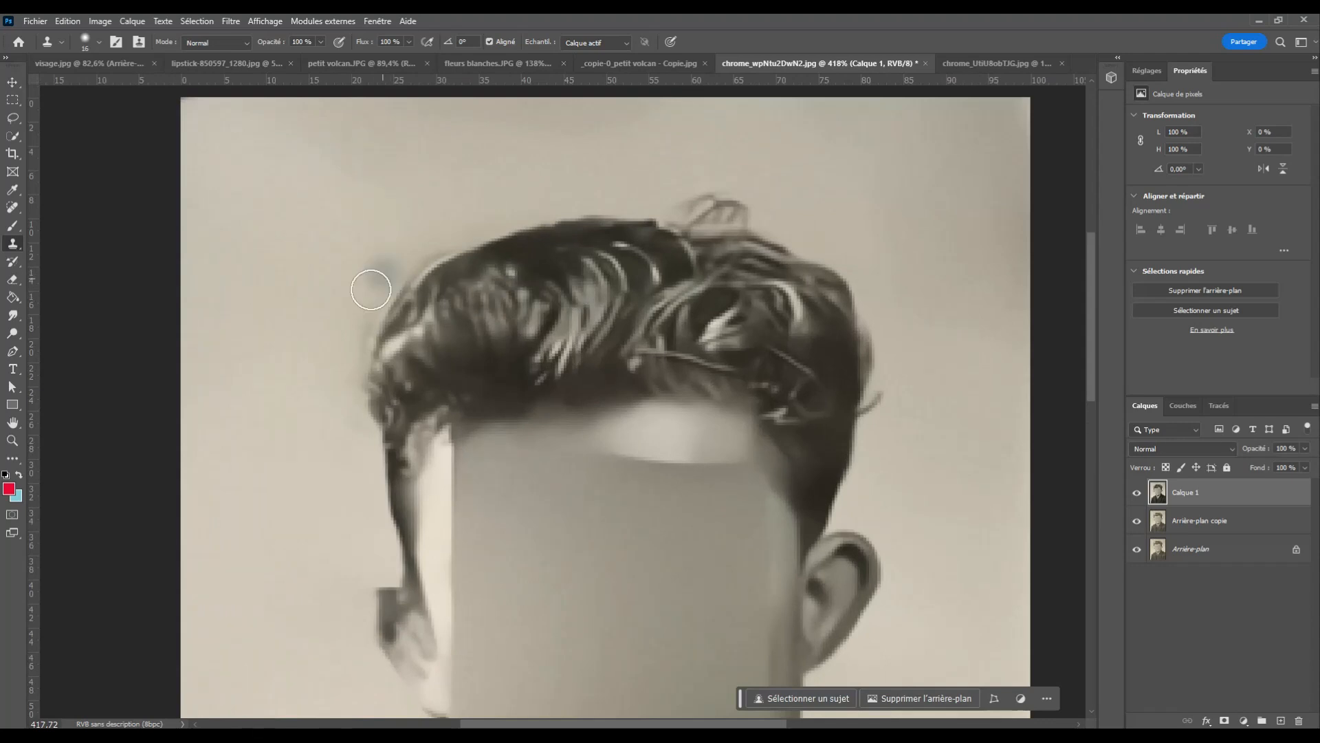
pyautogui.keyDown('alt'); pyautogui.click(349, 263); pyautogui.keyUp('alt')
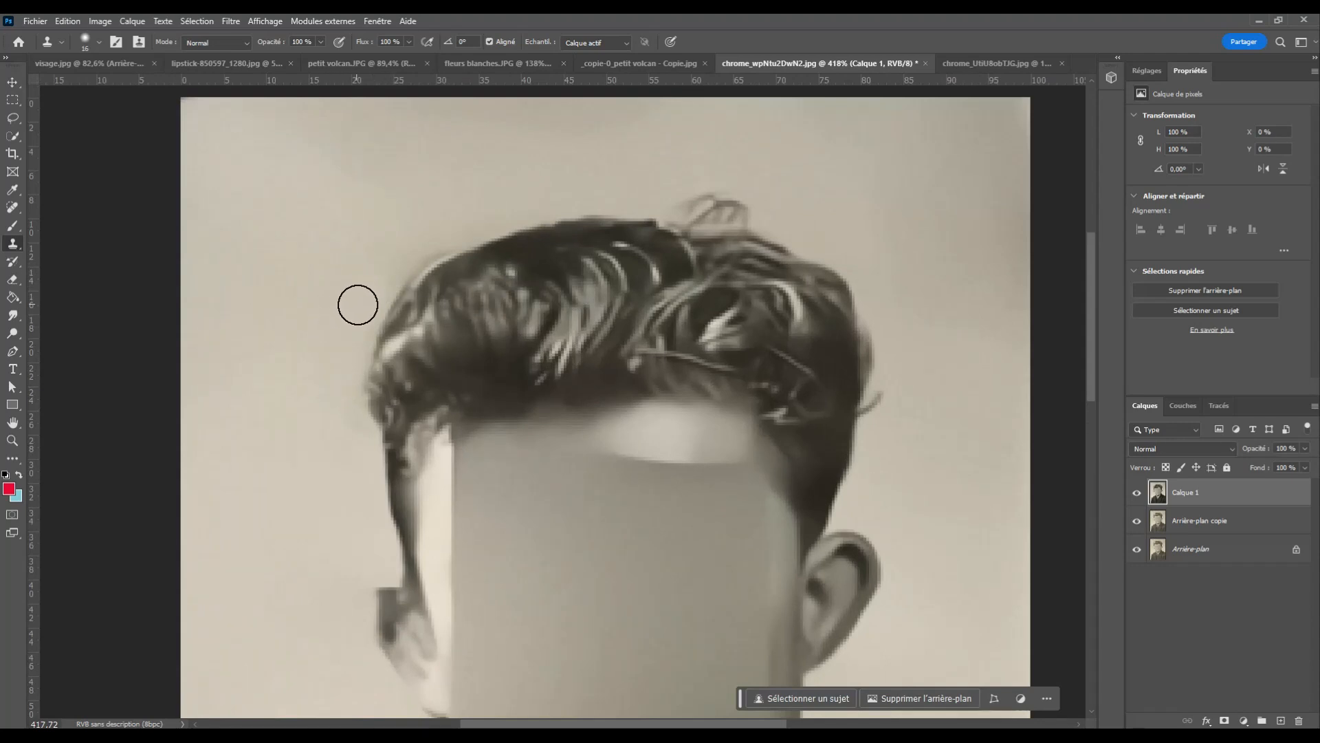
pyautogui.keyDown('alt'); pyautogui.click(345, 284); pyautogui.keyUp('alt')
pyautogui.moveTo(357, 304); pyautogui.dragTo(320, 391)
pyautogui.keyDown('alt'); pyautogui.click(465, 208); pyautogui.keyUp('alt')
pyautogui.moveTo(459, 232); pyautogui.dragTo(344, 297)
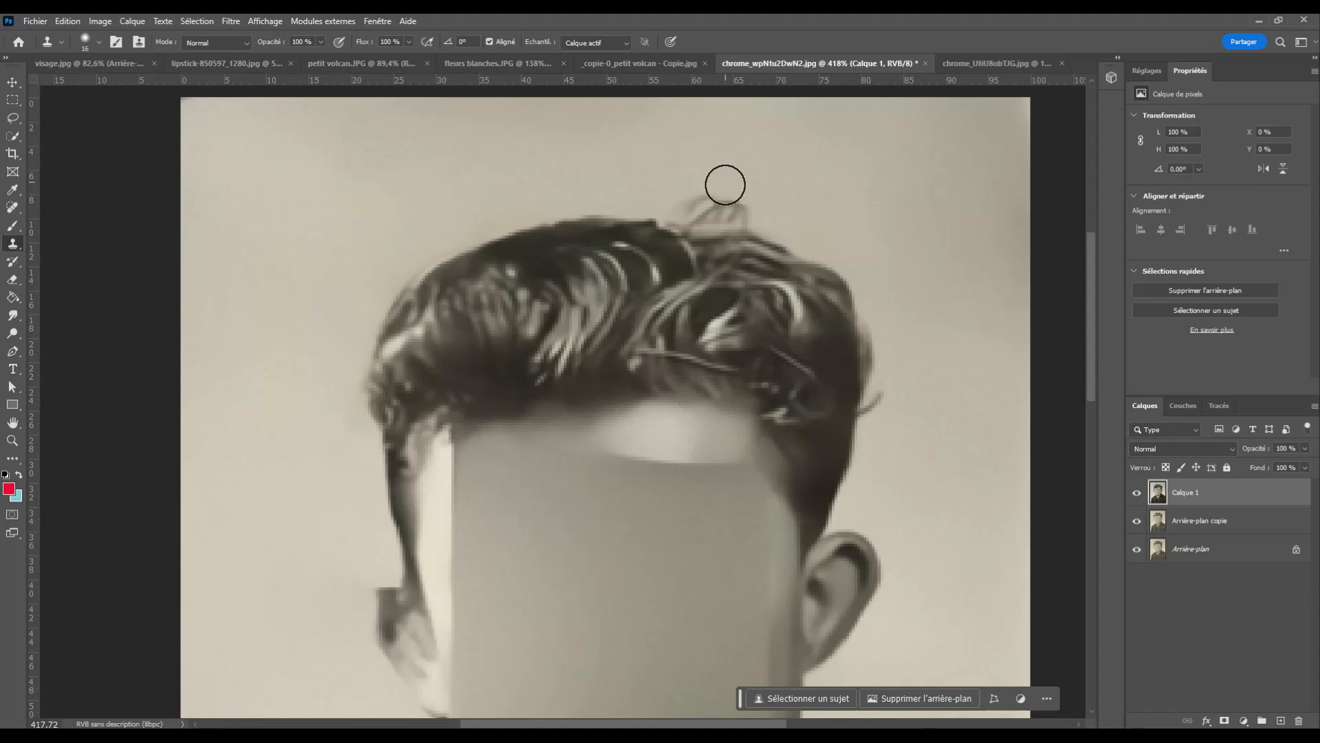
# Clone clean background over the dark block jutting out from the upper edge of the man's ear.
pyautogui.scroll(-3, 778, 382)
pyautogui.scroll(-4, 778, 382)
pyautogui.scroll(6, 715, 447)
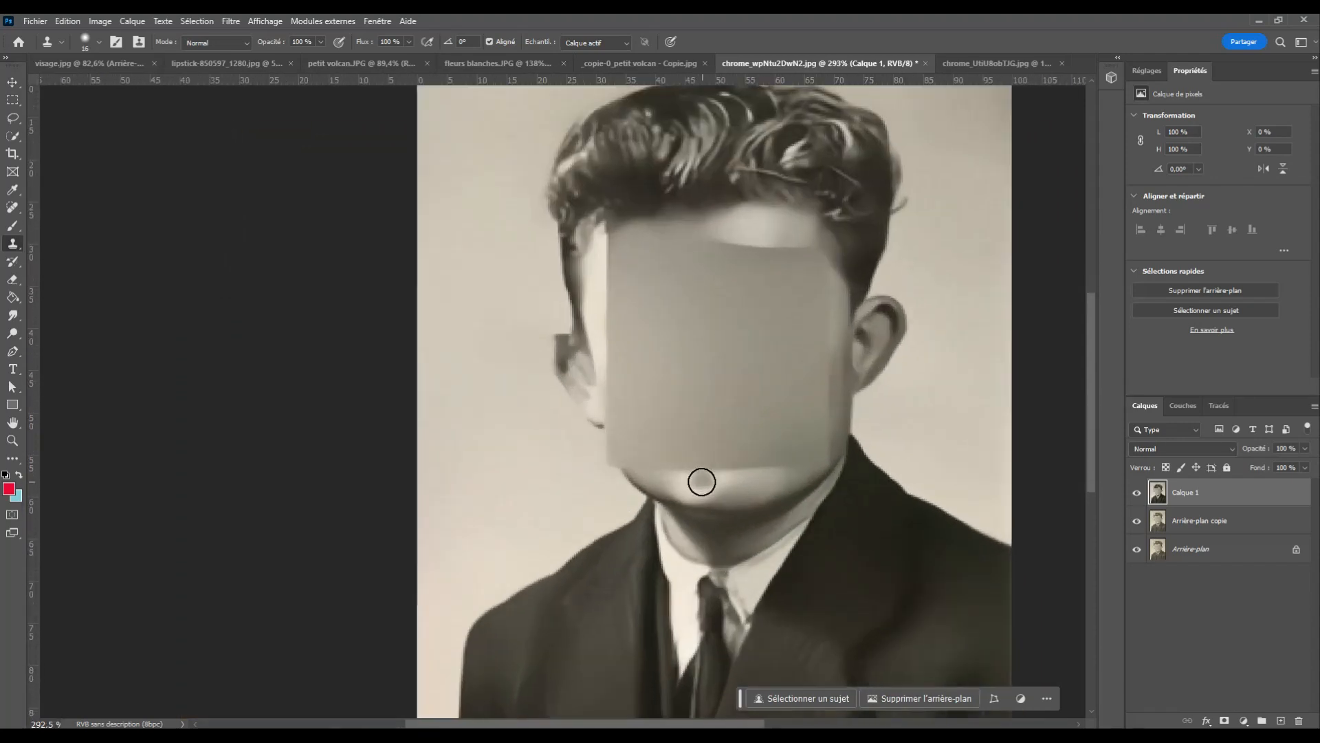
pyautogui.keyDown('alt'); pyautogui.click(500, 262); pyautogui.keyUp('alt')
pyautogui.moveTo(522, 286)
pyautogui.mouseDown()
pyautogui.moveTo(508, 312)
pyautogui.moveTo(524, 289)
pyautogui.moveTo(516, 369)
pyautogui.mouseUp()
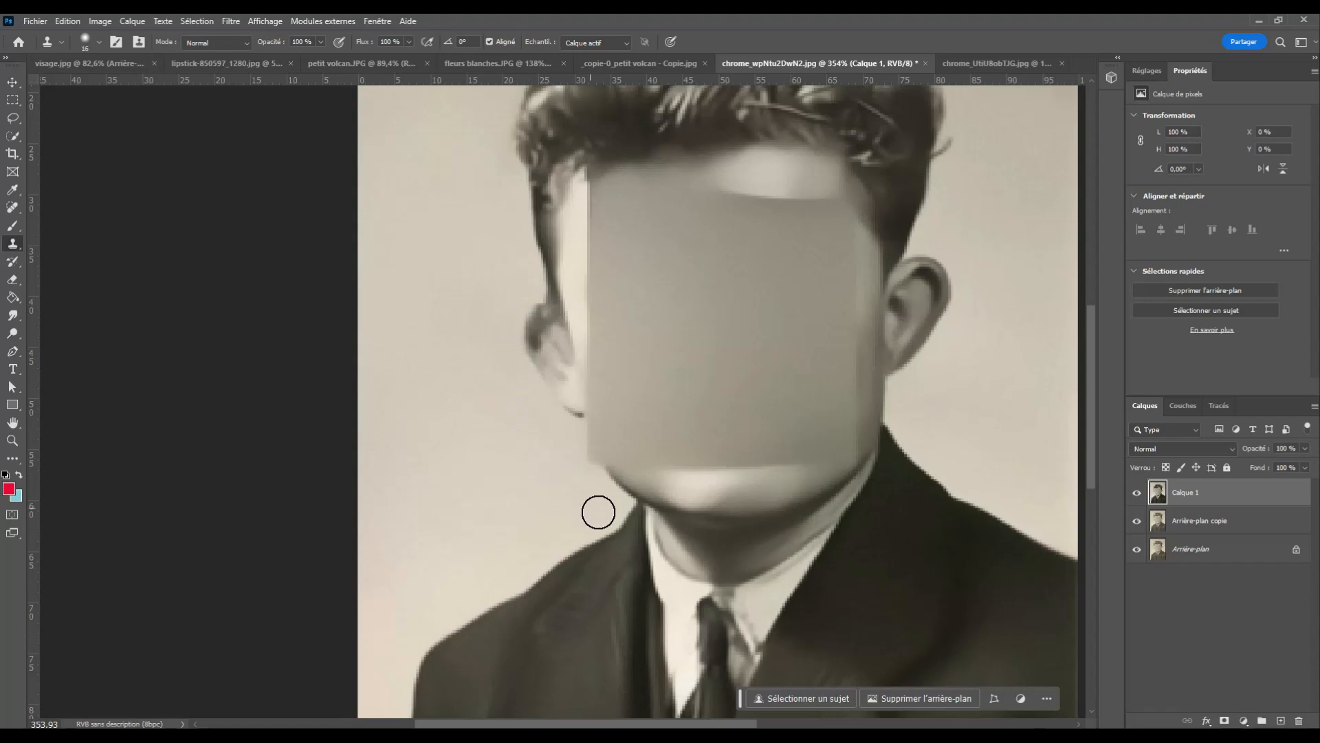
# Compare the man's retouched portrait with the scratched original by hiding and showing Calque 1.
pyautogui.scroll(-1, 645, 528)
pyautogui.scroll(-6, 645, 528)
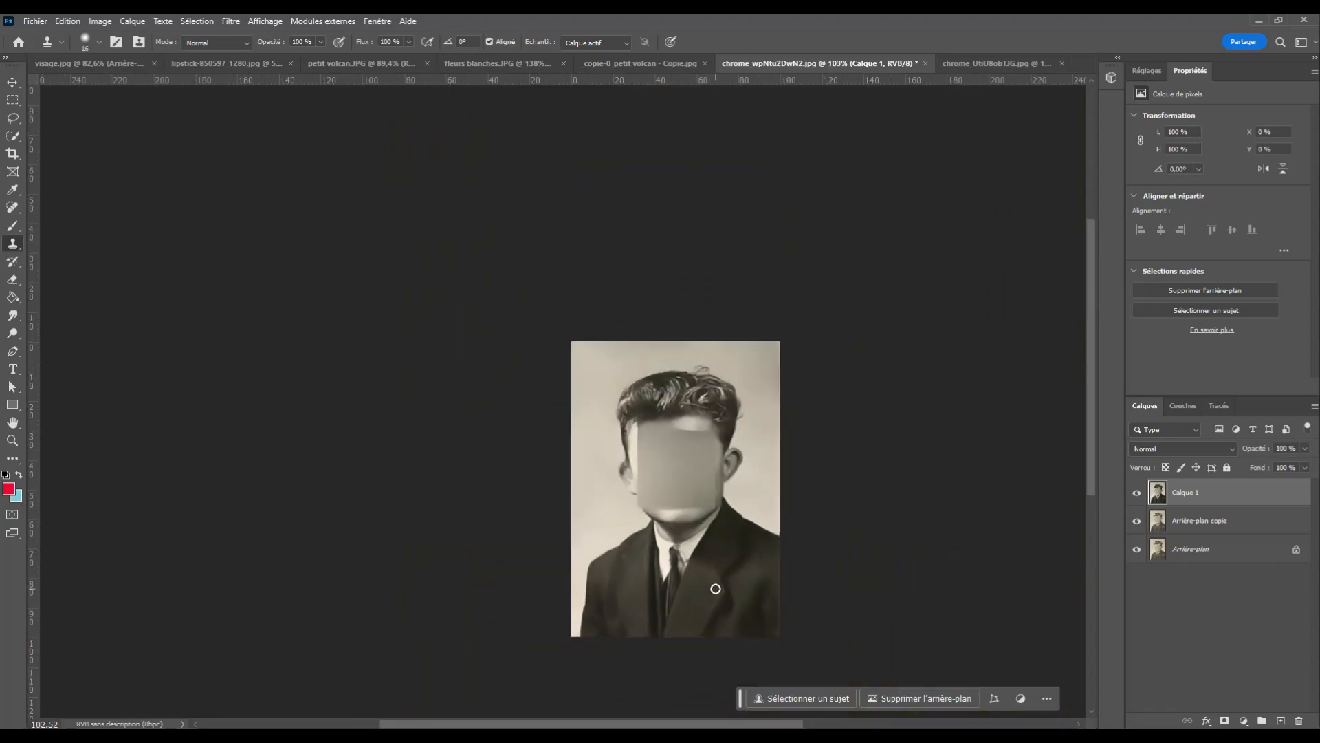
pyautogui.click(1136, 493)
pyautogui.scroll(1, 621, 484)
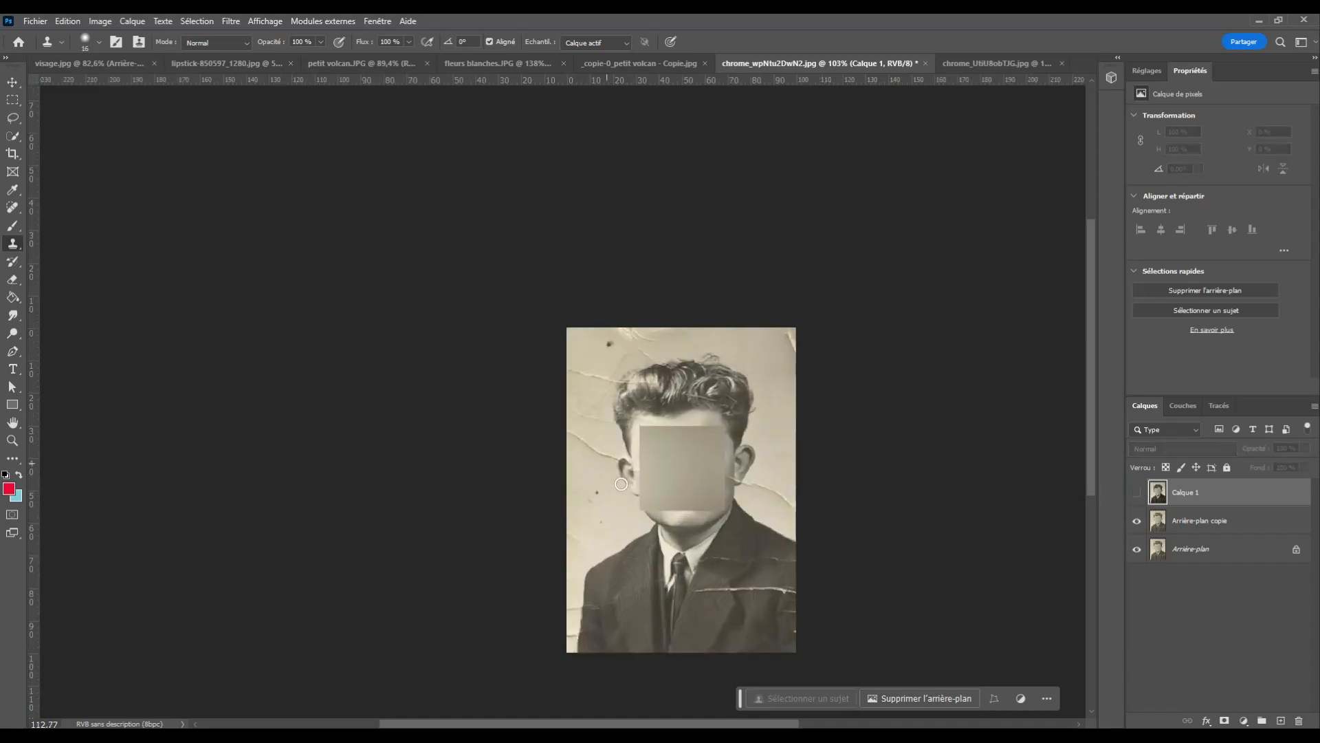
pyautogui.scroll(6, 621, 484)
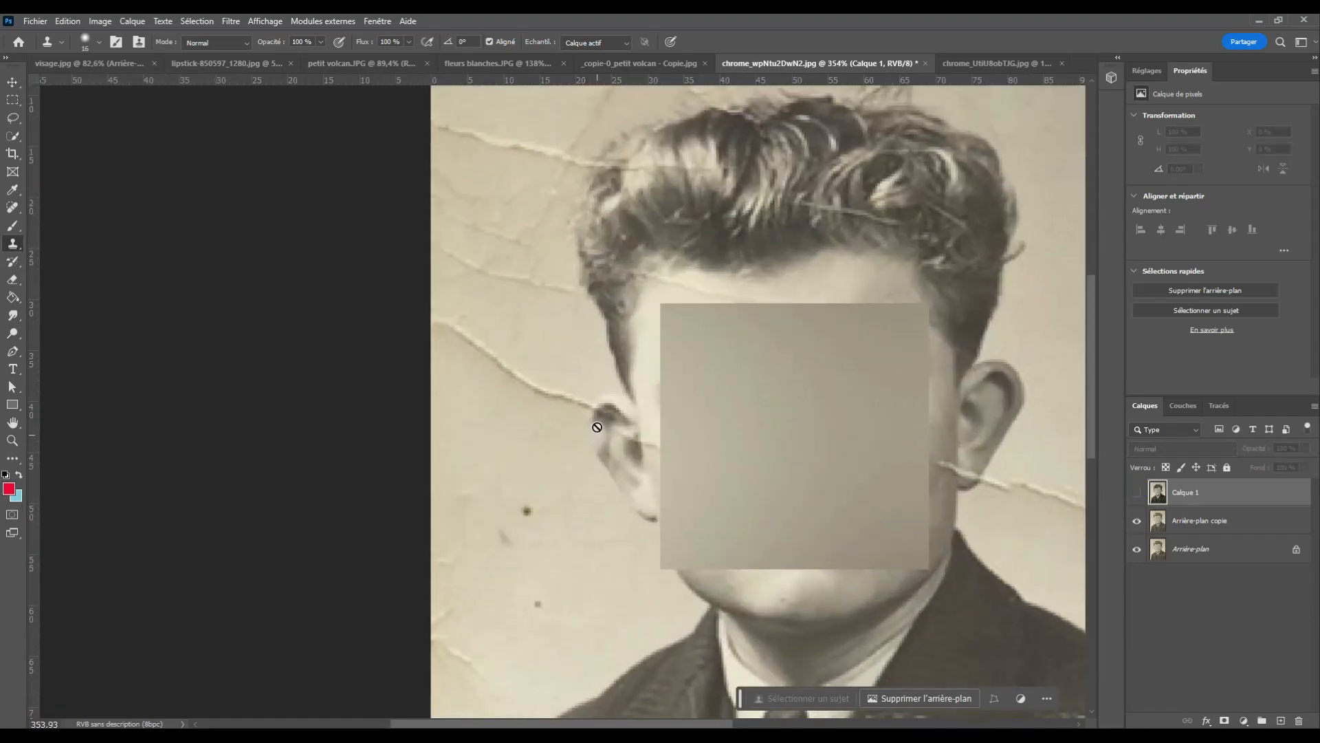
pyautogui.click(1136, 492)
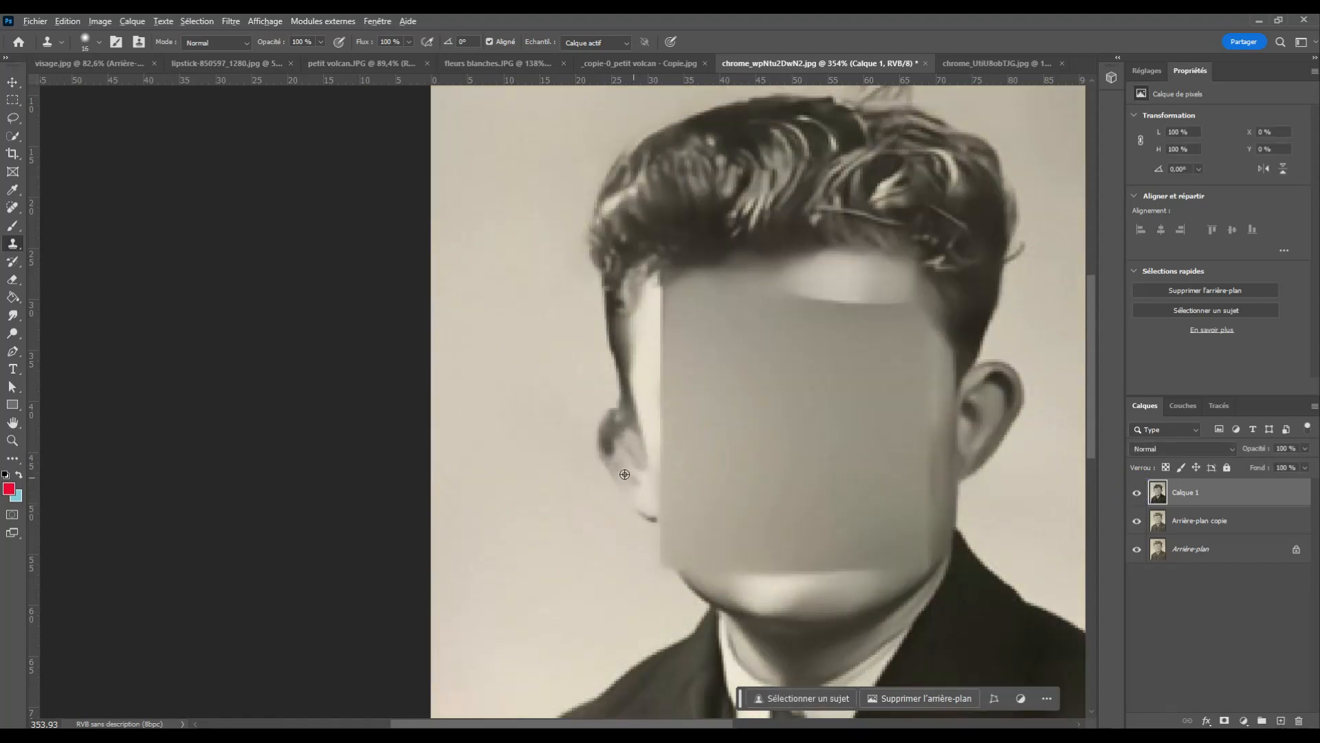
# Sample the man's ear with the Clone Stamp, show Calque 1 again and inspect the restored hair, face and jacket.
pyautogui.keyDown('alt'); pyautogui.click(605, 456); pyautogui.keyUp('alt')
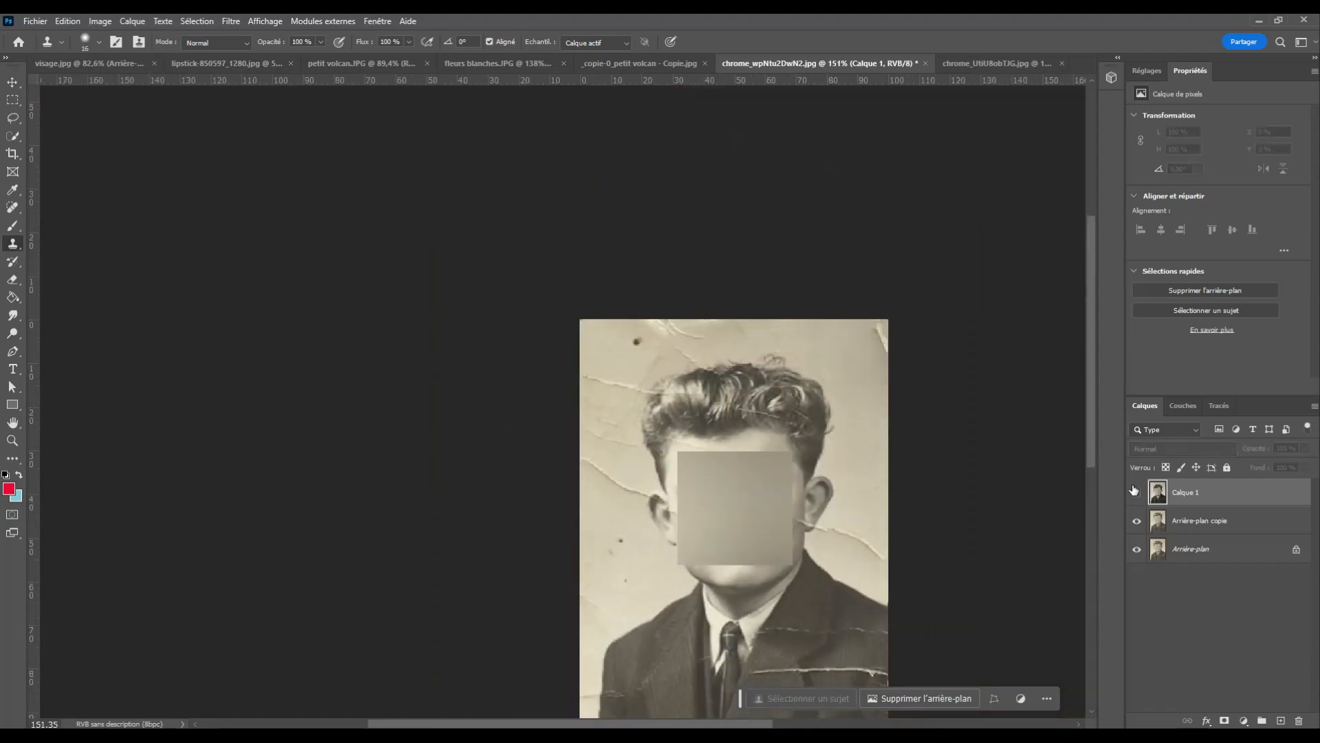
pyautogui.click(1136, 492)
pyautogui.moveTo(725, 537); pyautogui.dragTo(581, 405)
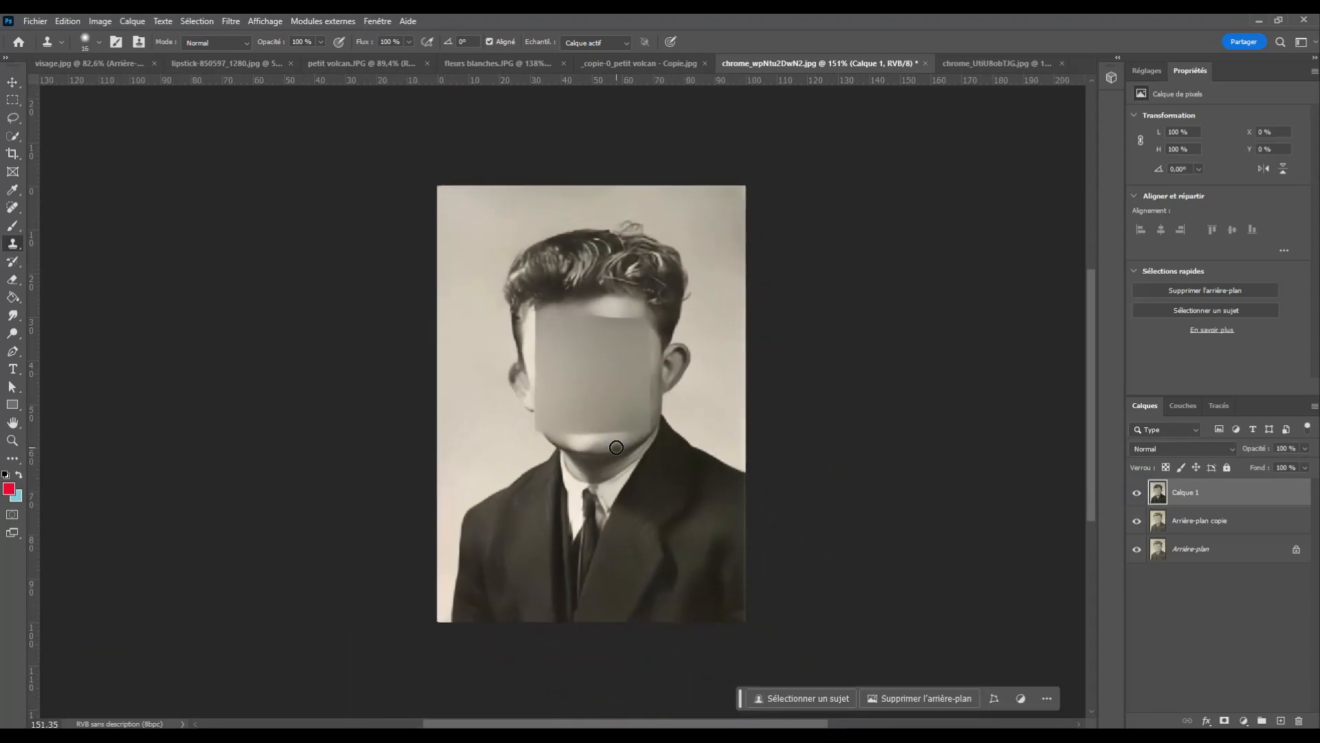
pyautogui.scroll(5, 519, 377)
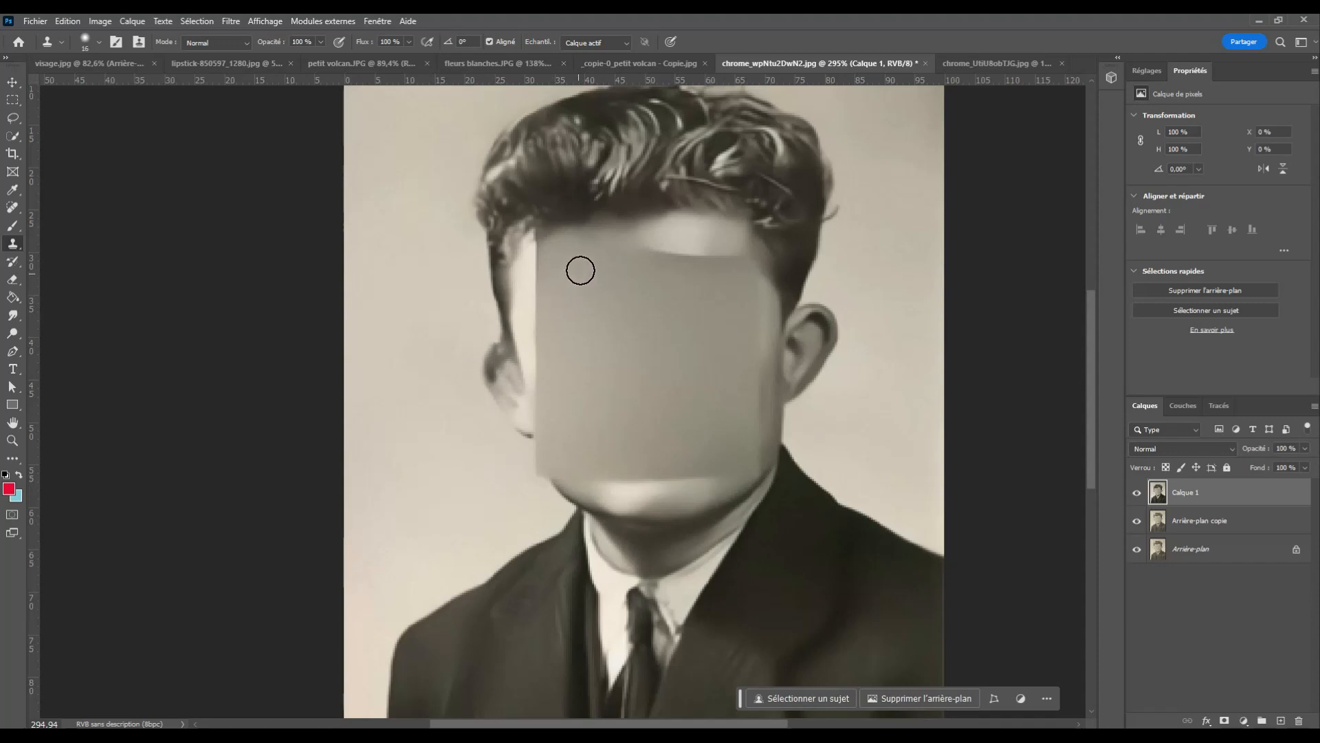
pyautogui.scroll(-3, 725, 265)
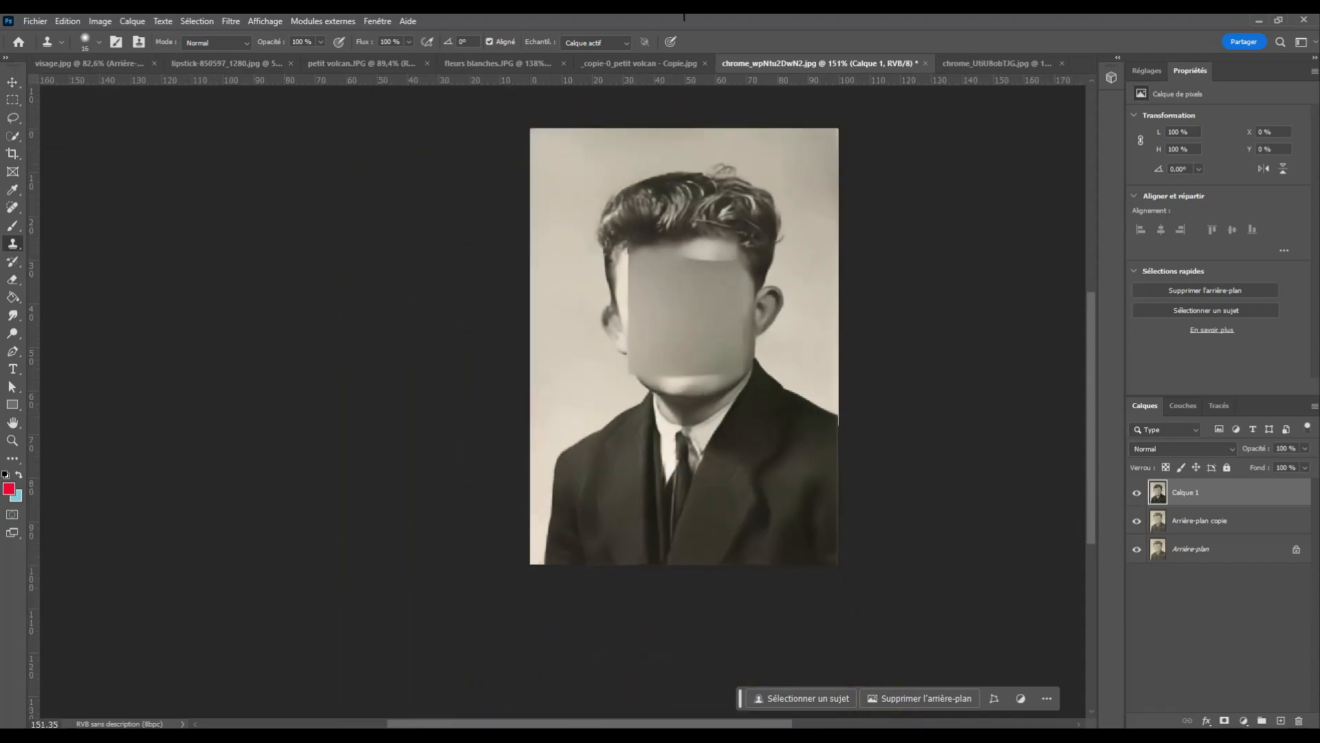
# Return to the woman's portrait and compare it before and after restoration by repeatedly toggling the visibility of Calque 1.
pyautogui.click(989, 64)
pyautogui.click(1134, 493)
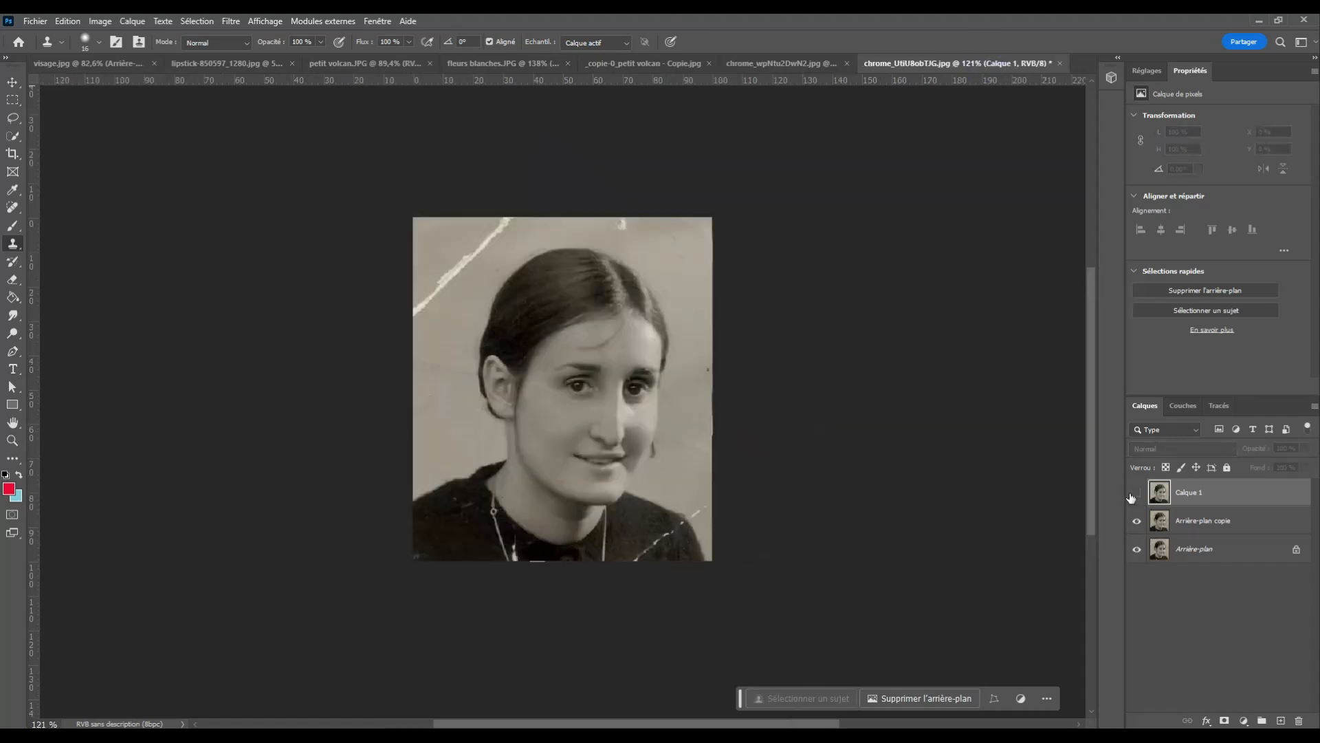
pyautogui.scroll(2, 609, 407)
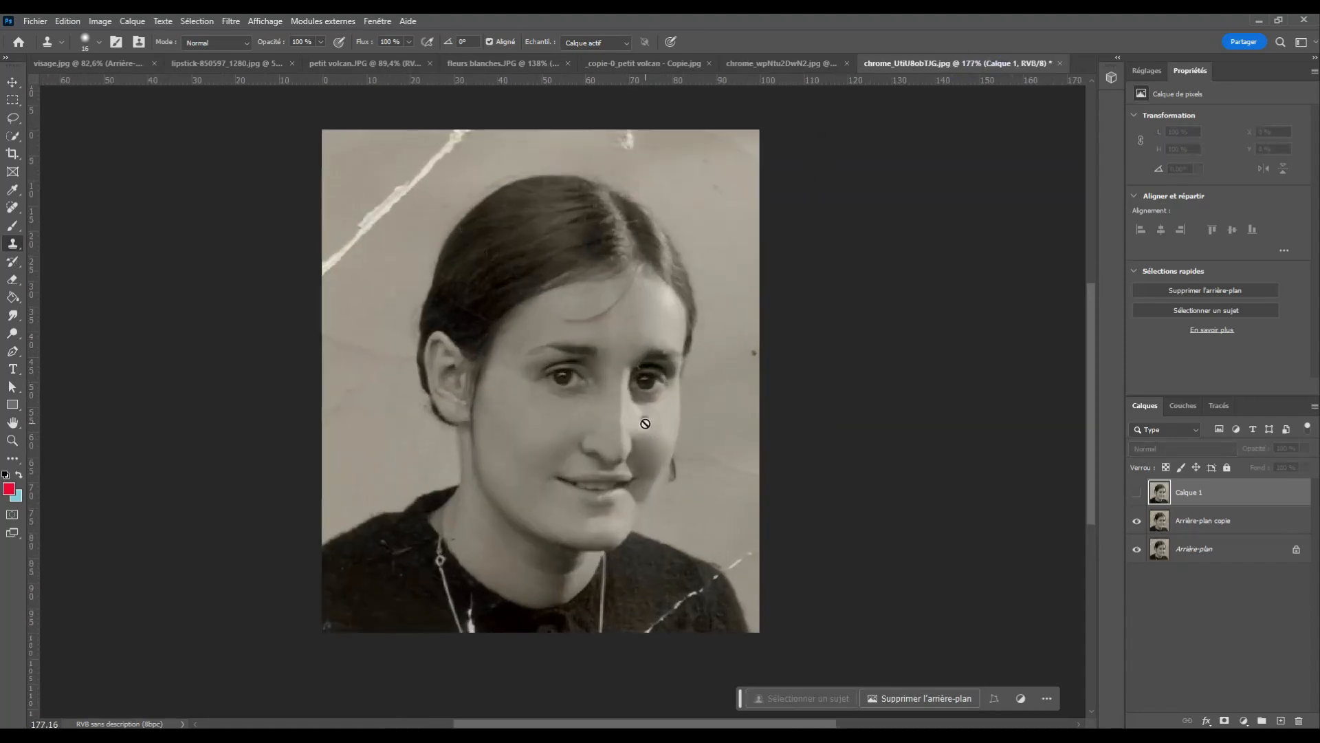
pyautogui.click(1136, 493)
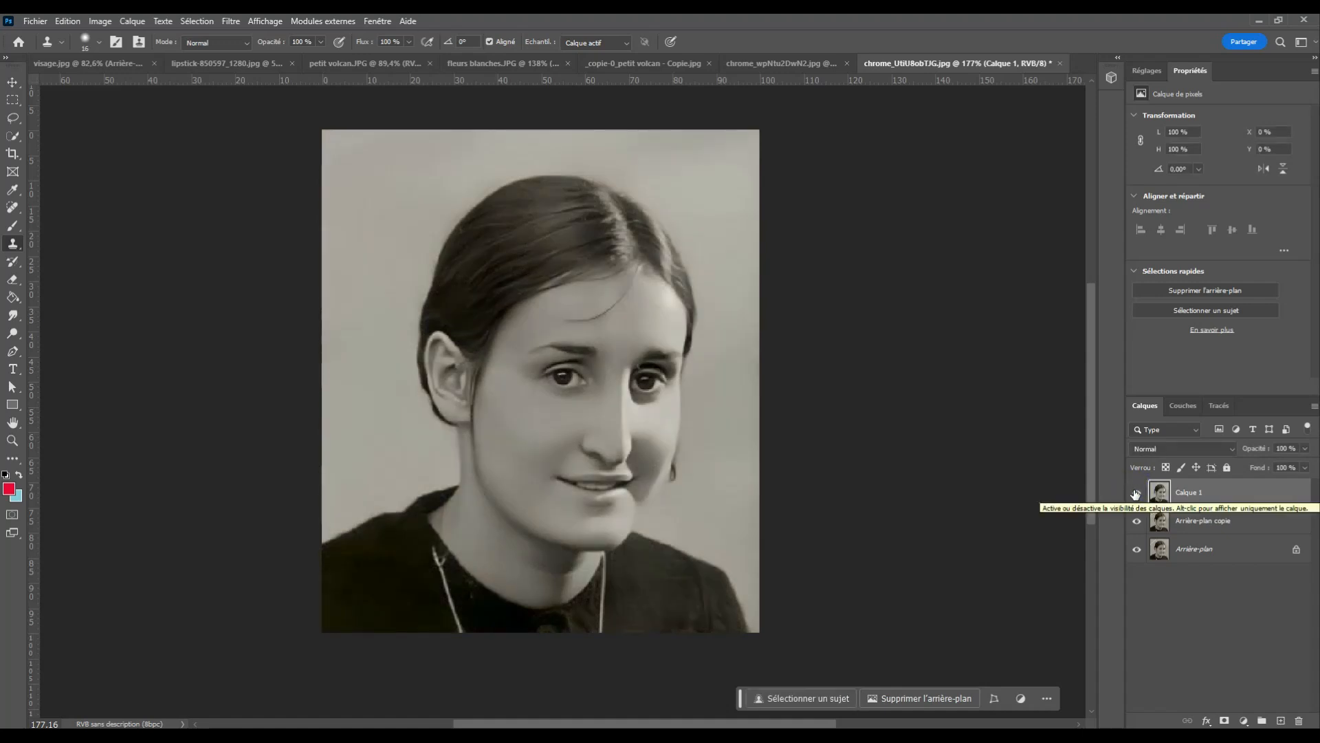
pyautogui.click(1136, 493)
pyautogui.click(1136, 493)
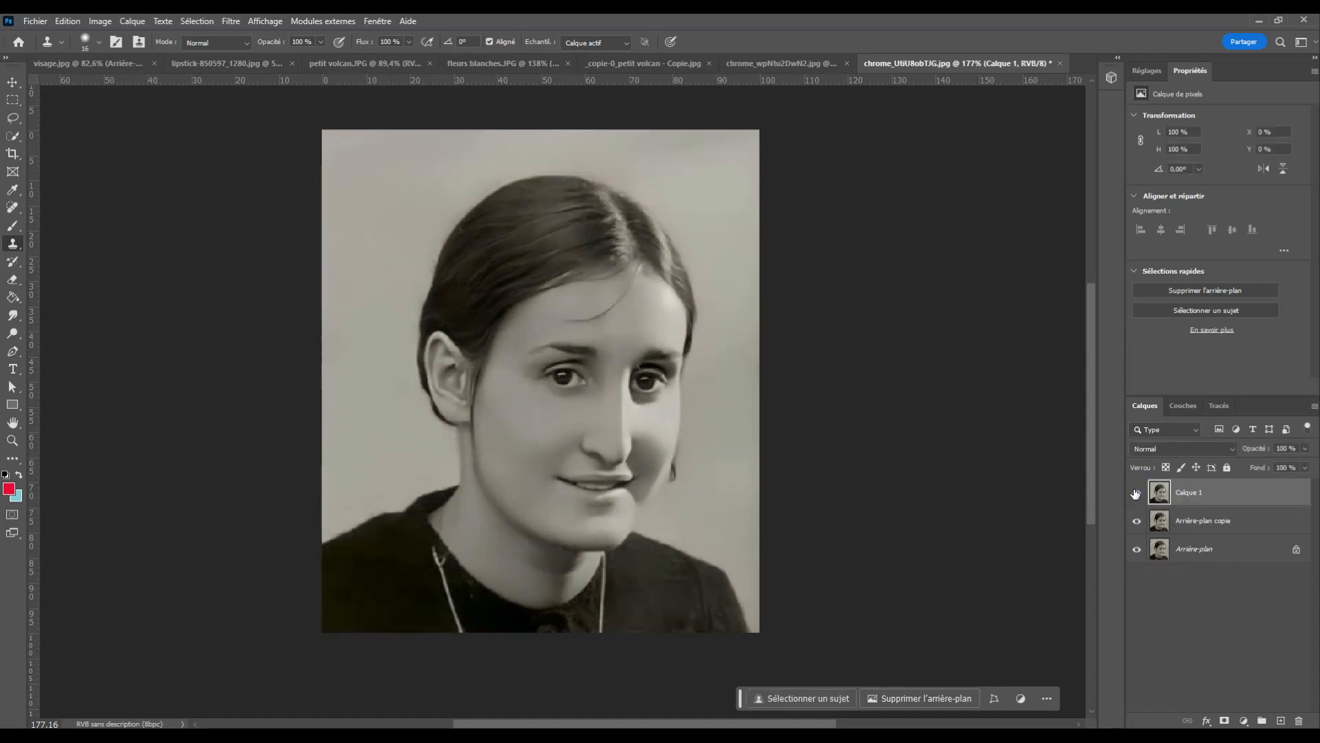
pyautogui.click(1136, 493)
pyautogui.click(1136, 493)
pyautogui.click(1136, 493)
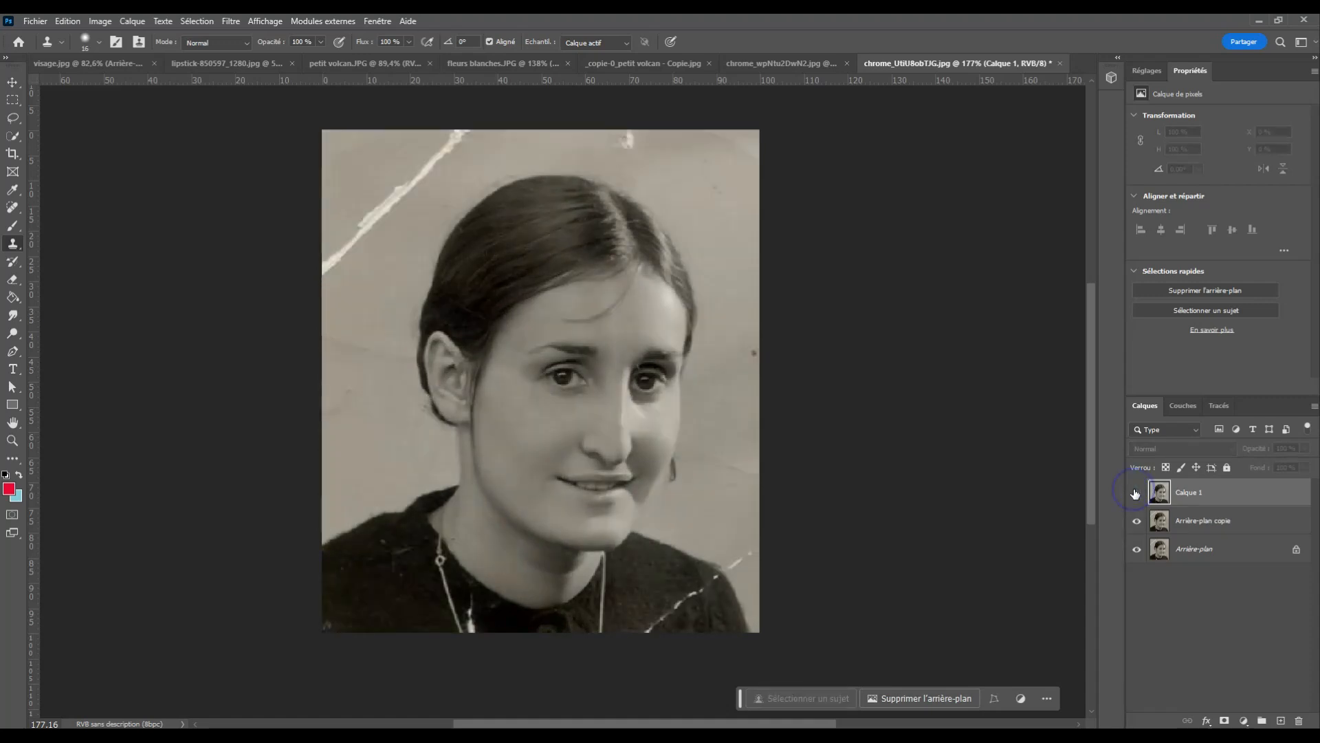
pyautogui.click(1136, 493)
pyautogui.click(1136, 493)
pyautogui.scroll(-3, 605, 383)
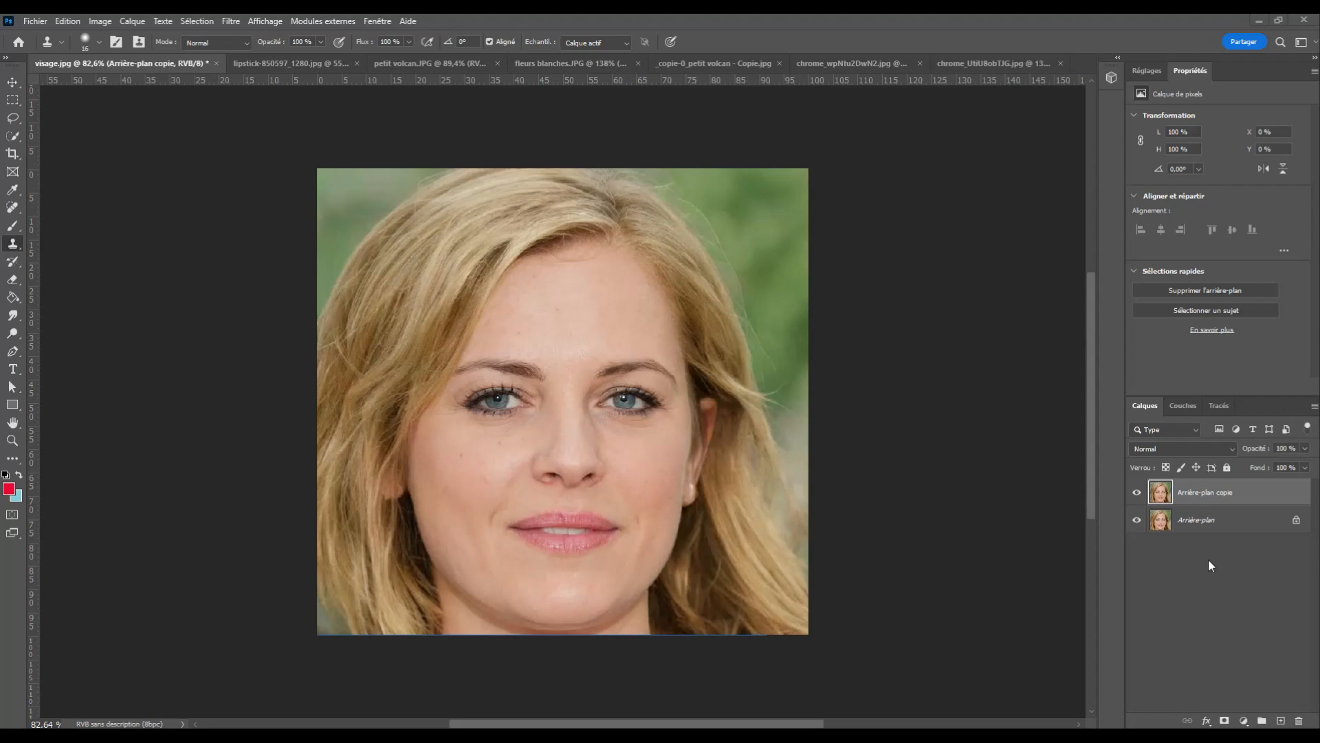
# Open Neural Filters for visage.jpg and display the Liste d'attente of upcoming filters.
pyautogui.click(228, 22)
pyautogui.click(264, 74)
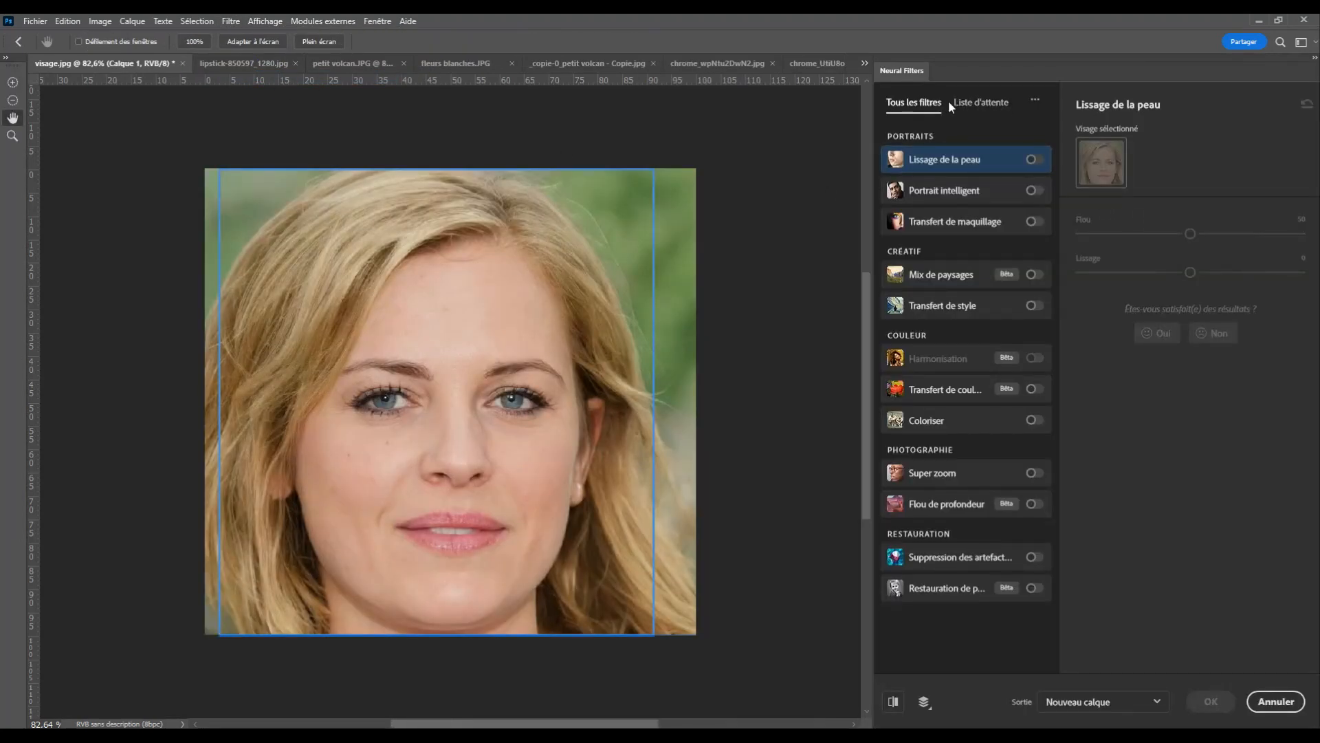
pyautogui.click(993, 104)
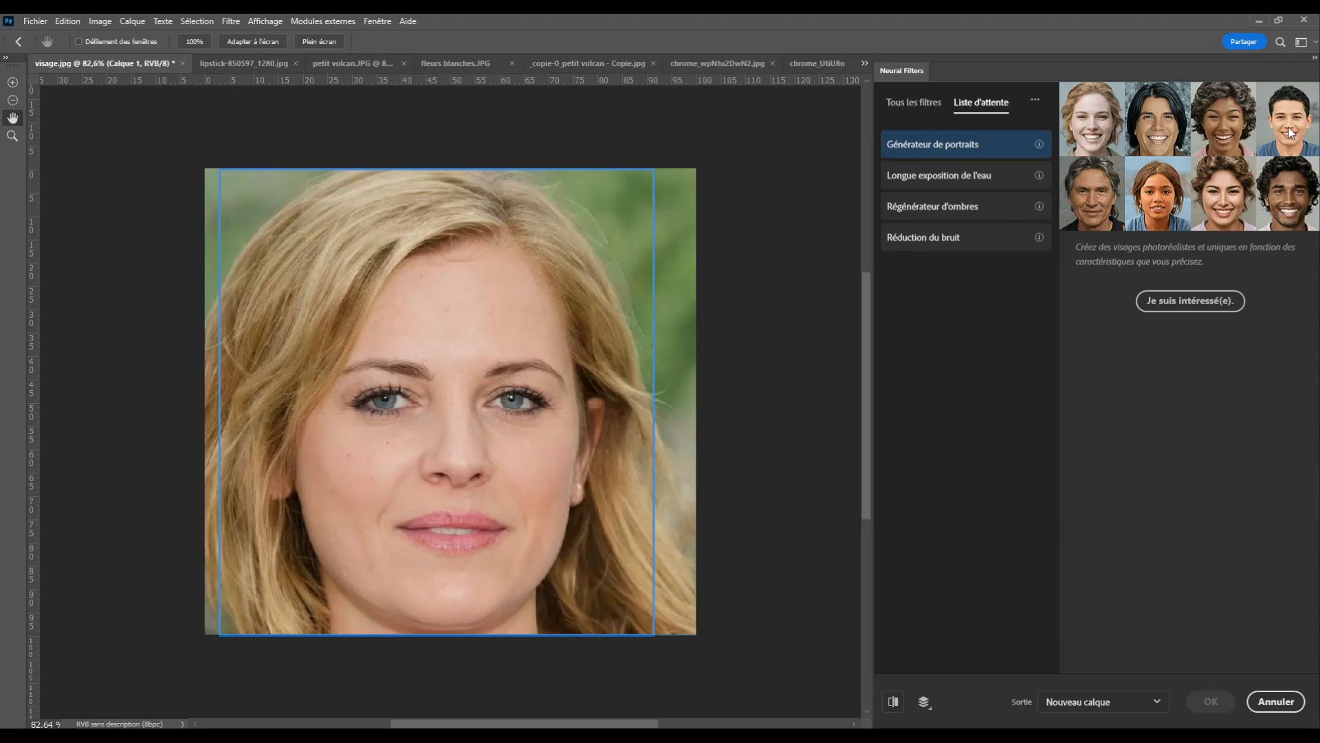
# Review the previews and descriptions of Générateur de portraits, Longue exposition de l'eau, Régénérateur d'ombres and Réduction du bruit.
pyautogui.click(954, 178)
pyautogui.click(949, 143)
pyautogui.click(918, 176)
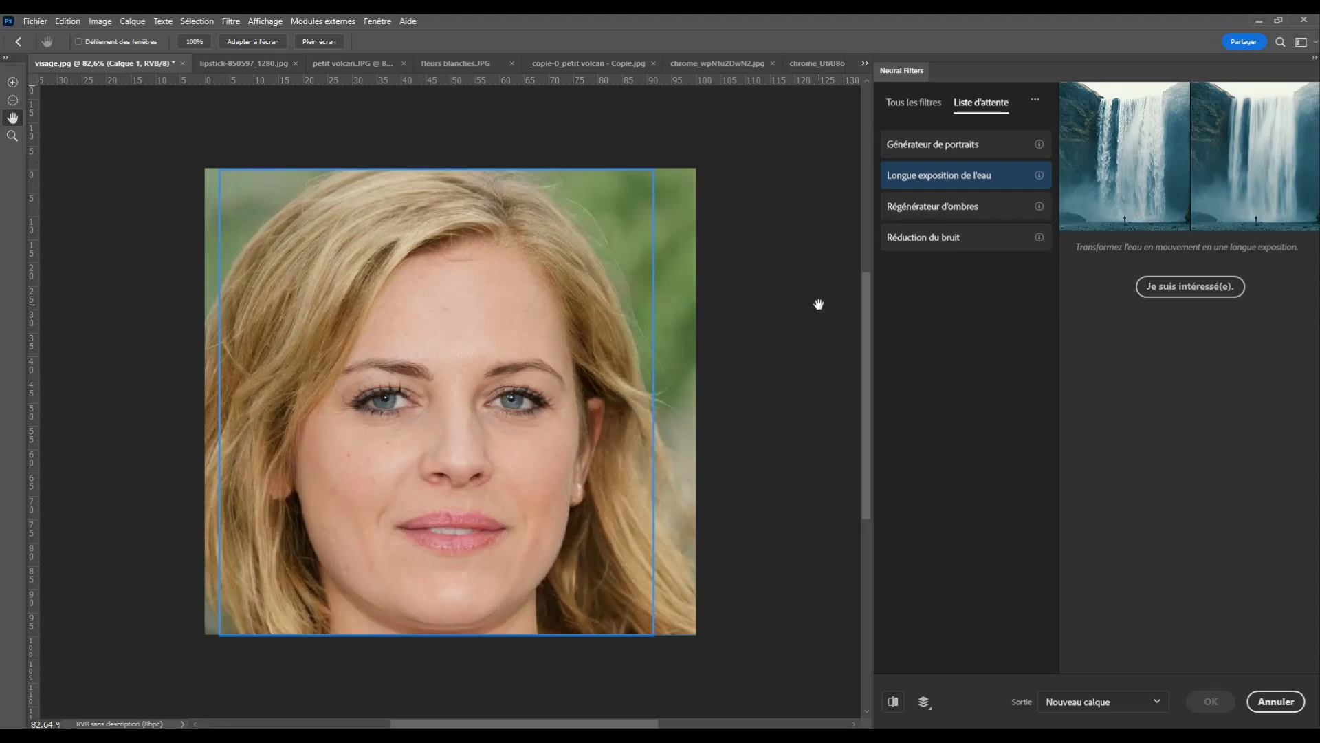
pyautogui.click(965, 210)
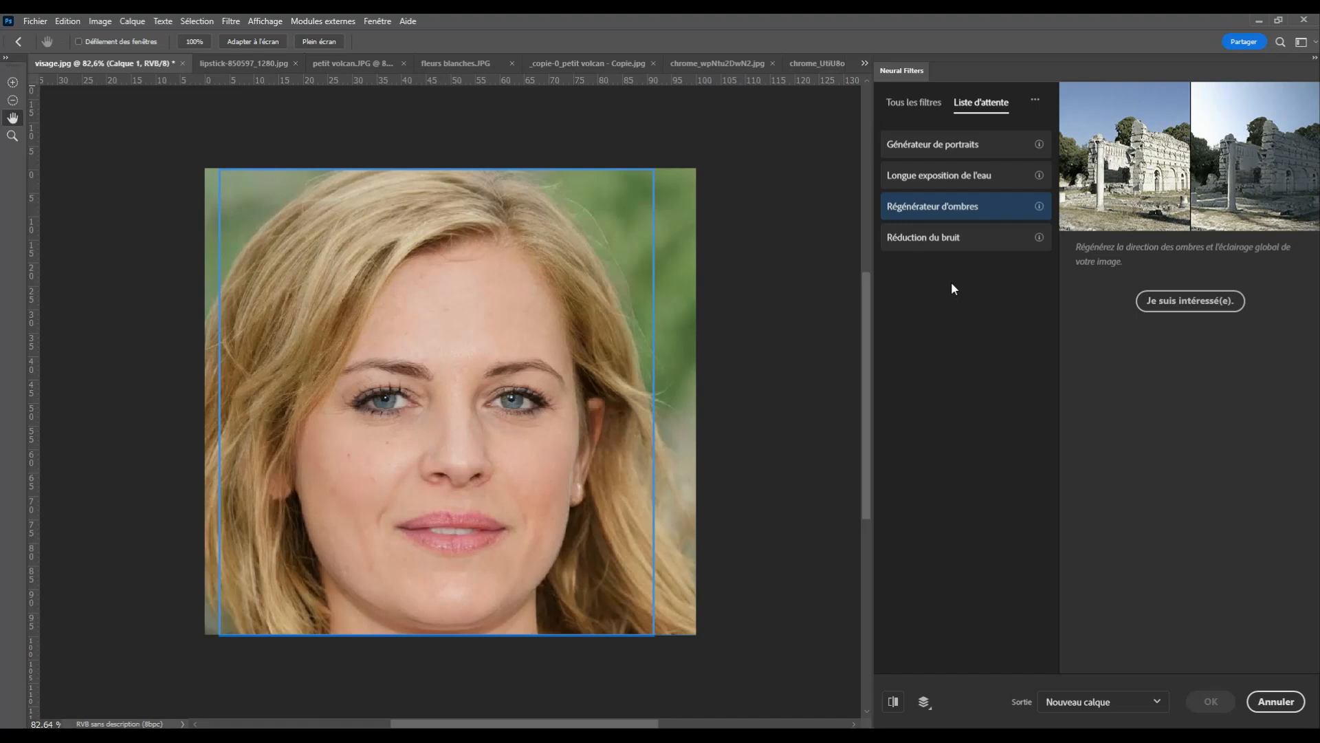
pyautogui.click(956, 239)
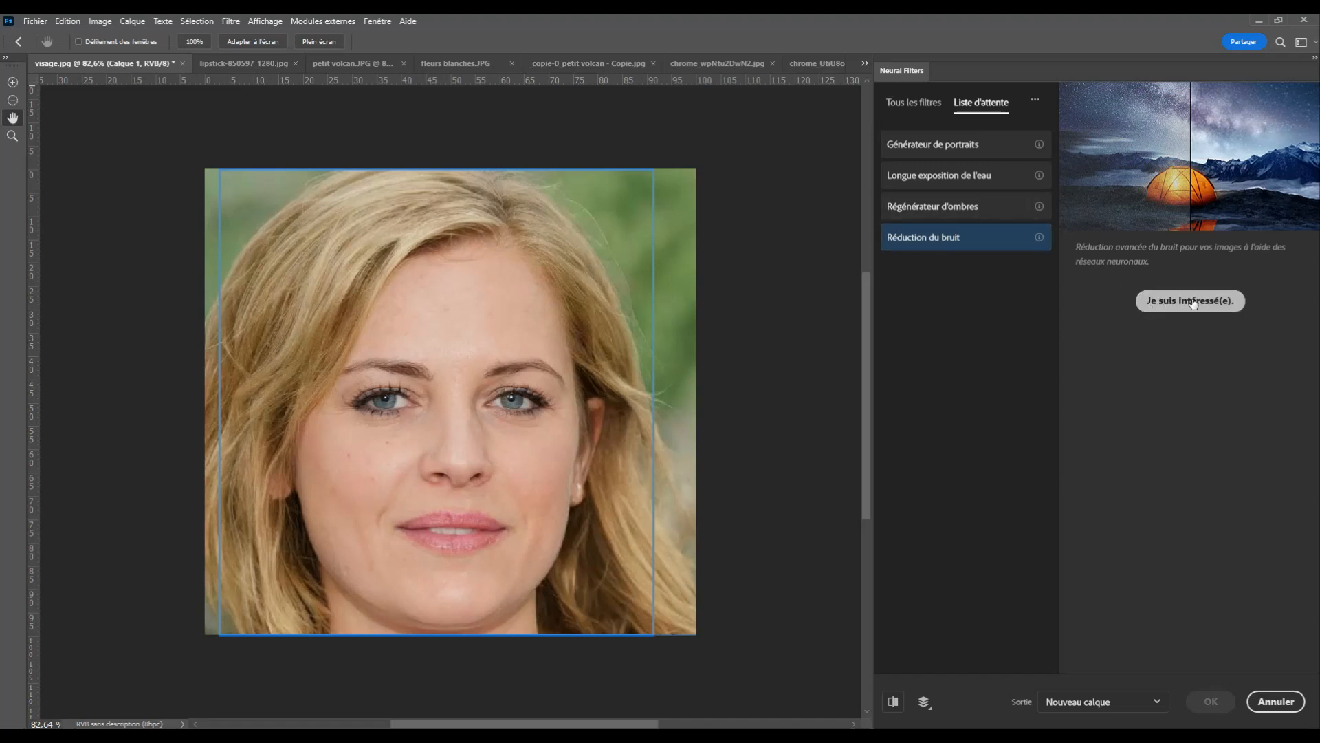
# Register interest in the Régénérateur d'ombres filter and skip the request for more details.
pyautogui.click(1004, 180)
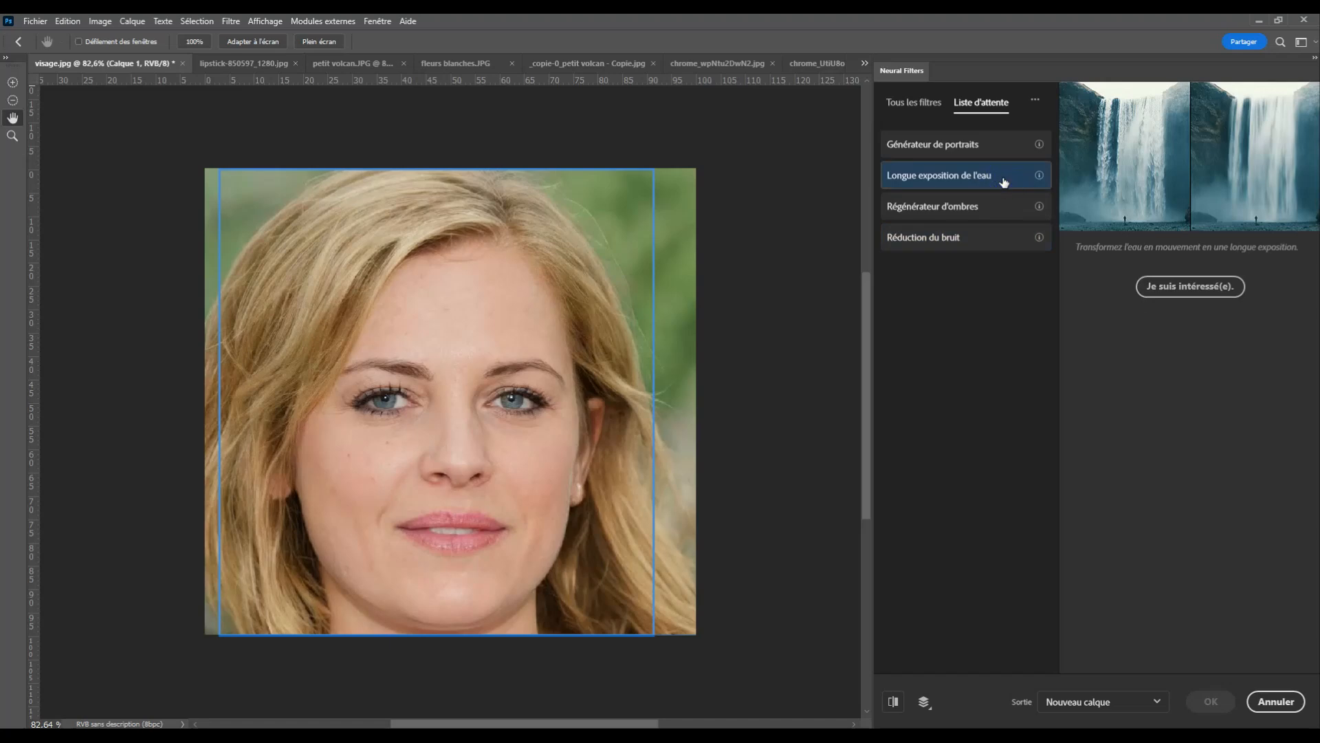
pyautogui.click(977, 142)
pyautogui.click(930, 208)
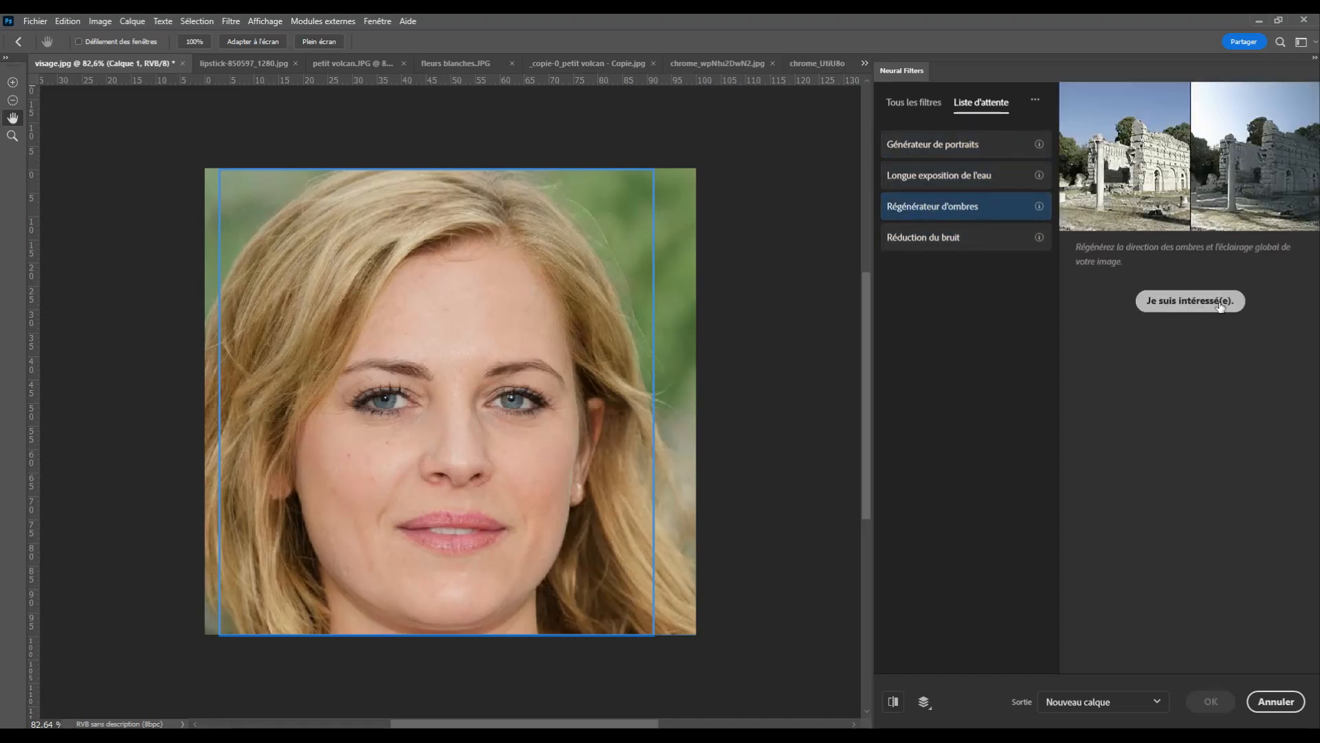
pyautogui.click(1220, 306)
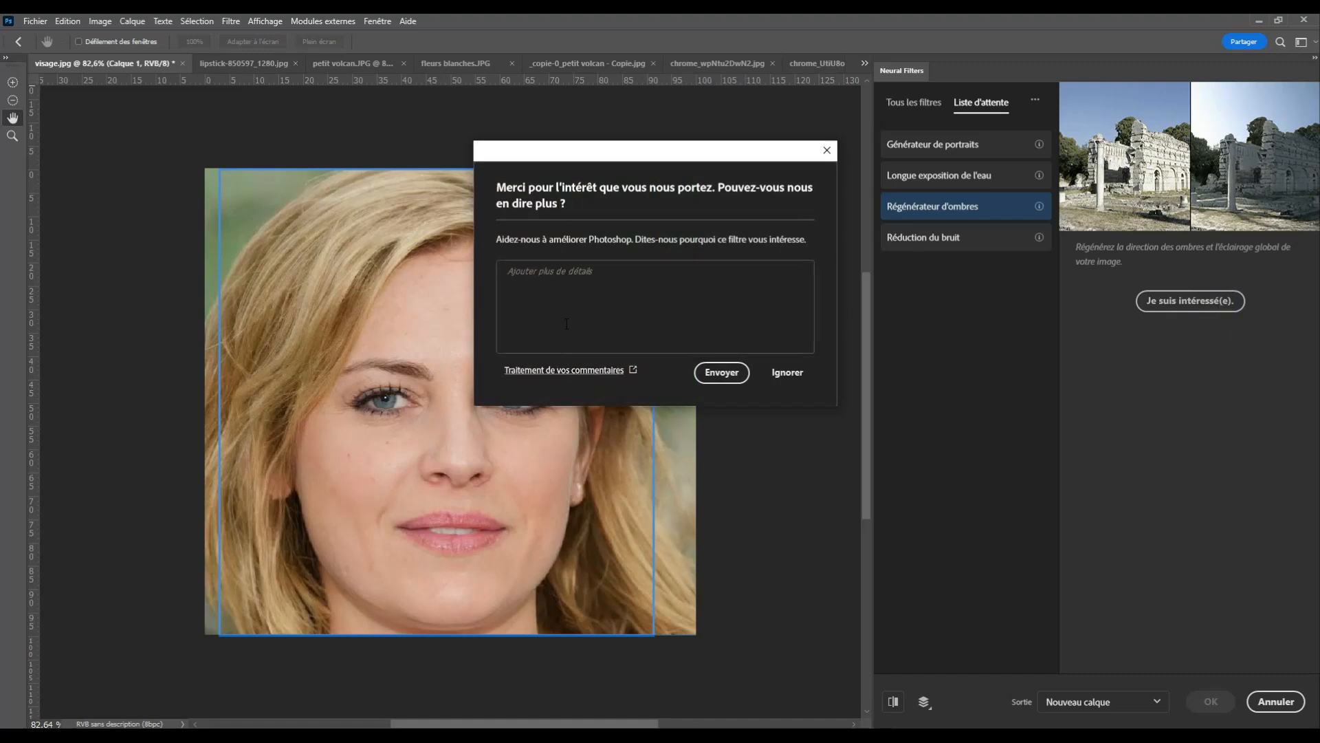
pyautogui.click(787, 372)
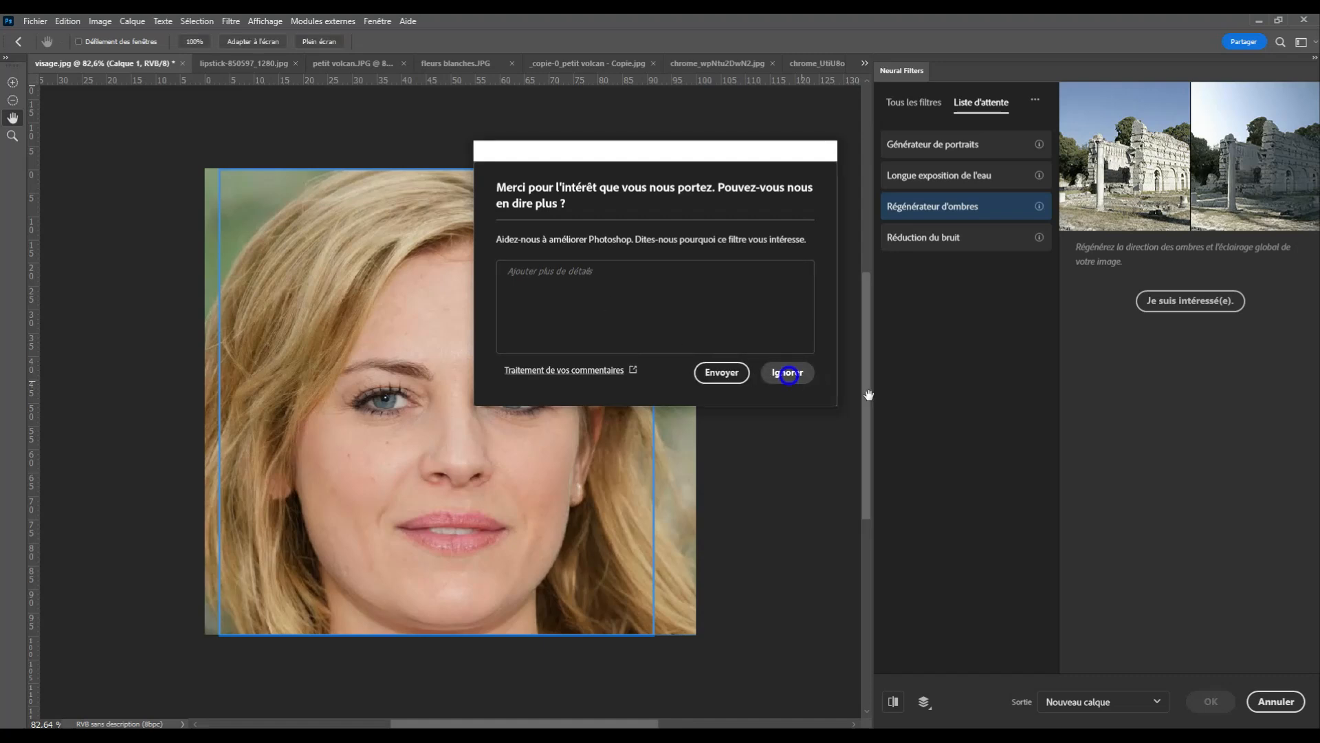